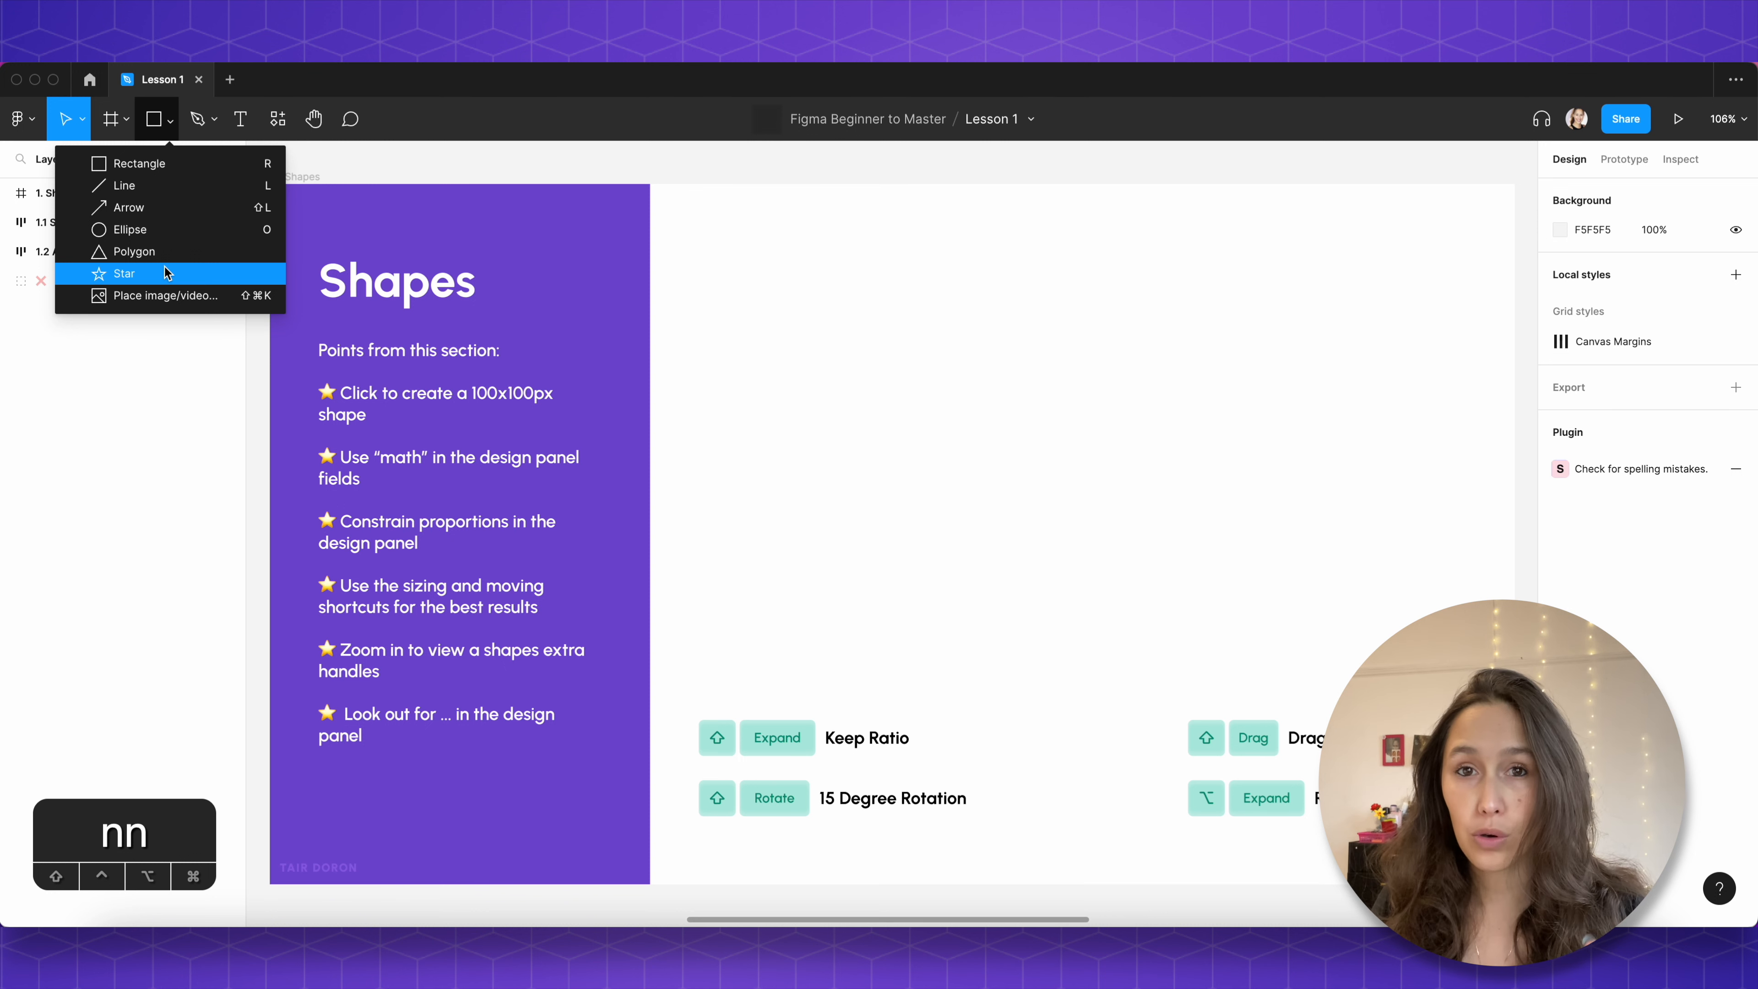
Step: Draw a freehand rectangle about 113 by 115 px in the blank canvas area and delete it
{"action": "left_click", "coordinate": [167, 166]}
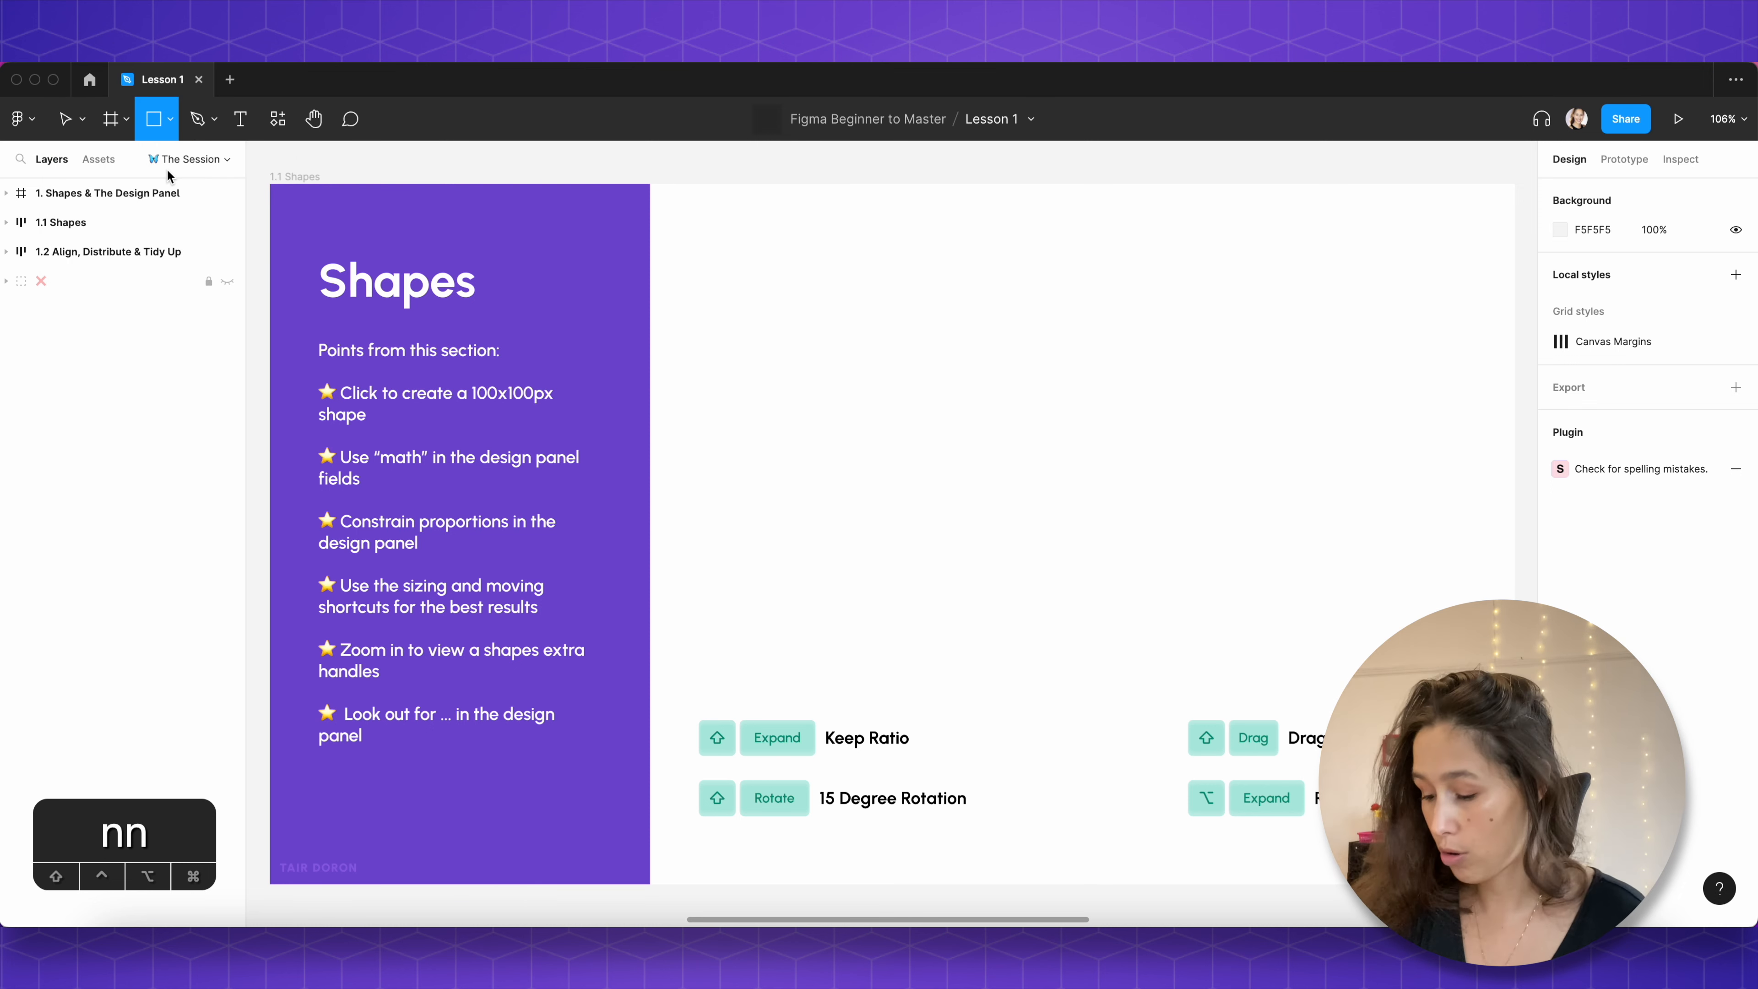
{"action": "key", "text": "r"}
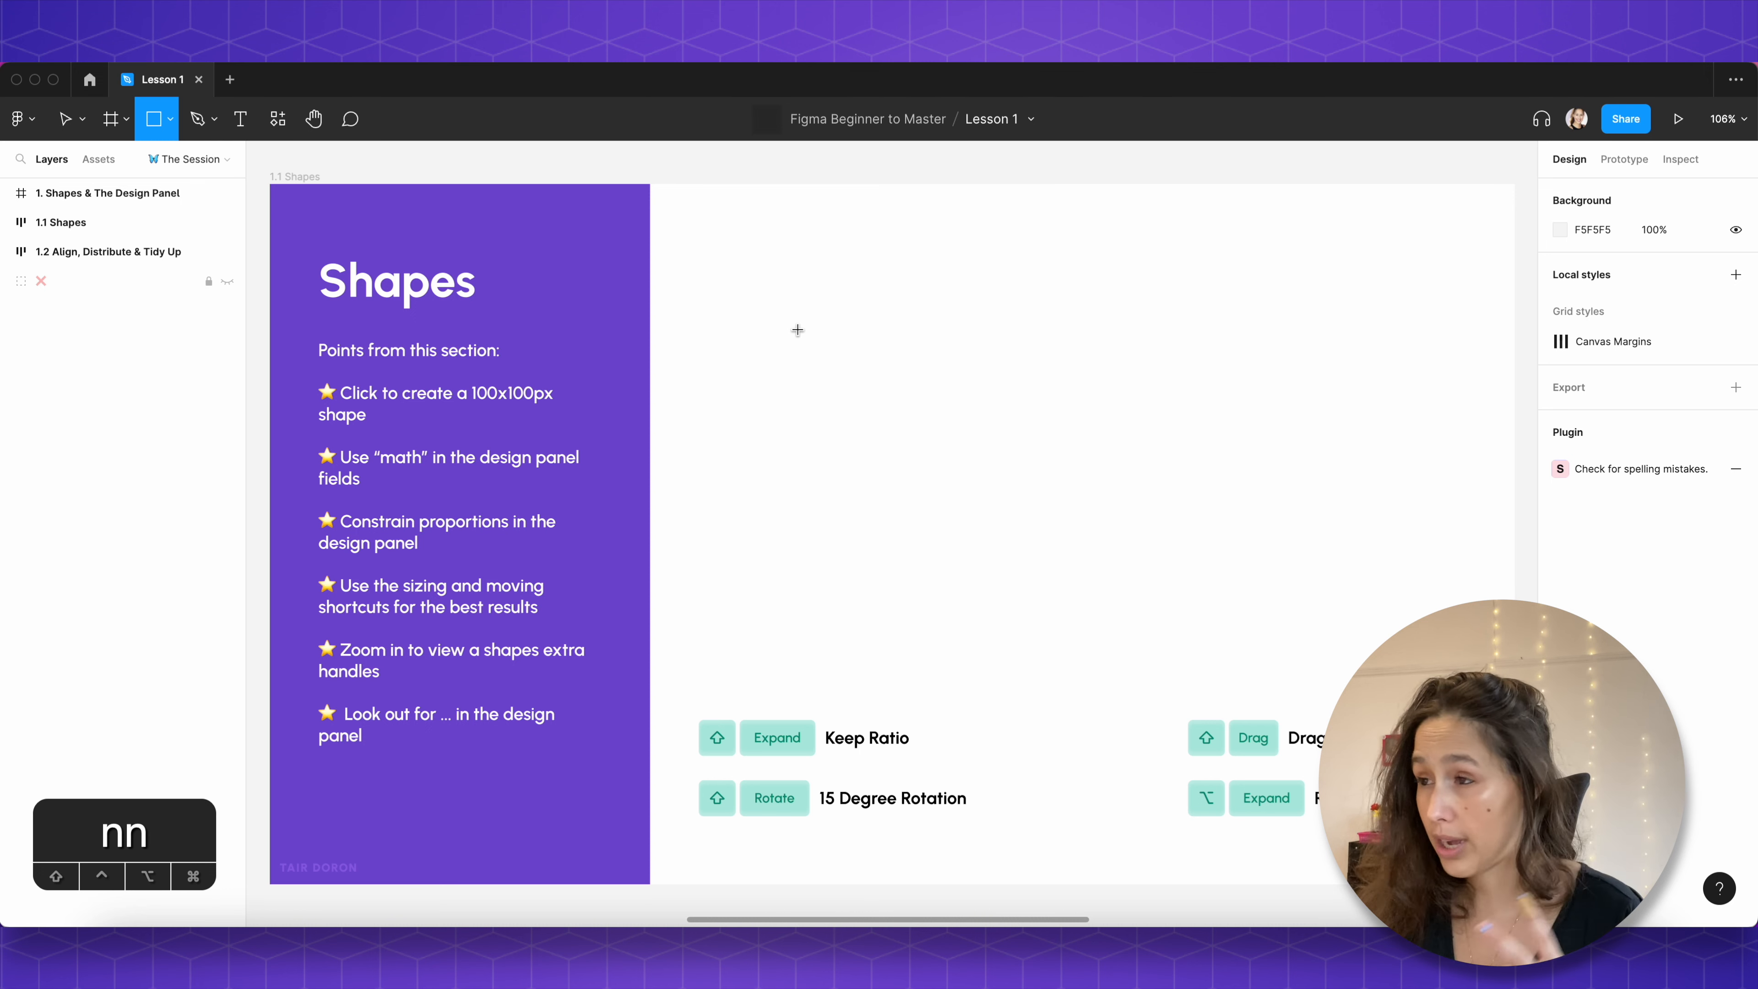
{"action": "left_click_drag", "start_coordinate": [795, 318], "coordinate": [905, 430]}
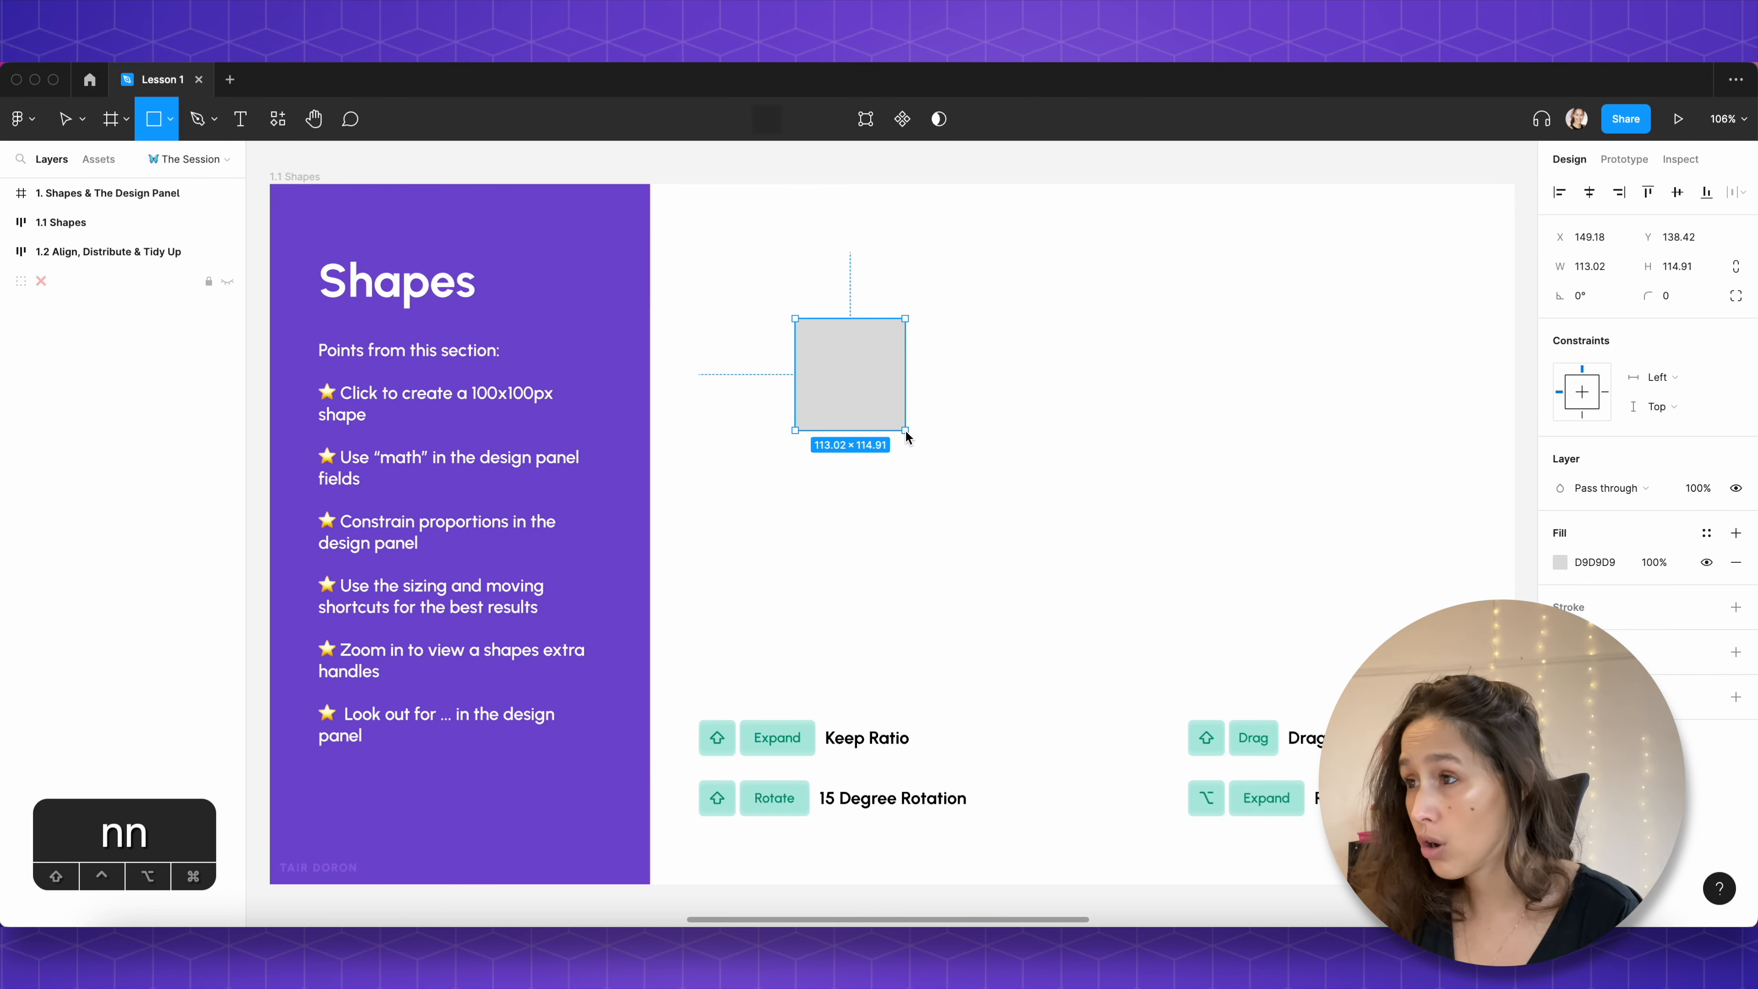
{"action": "key", "text": "Delete"}
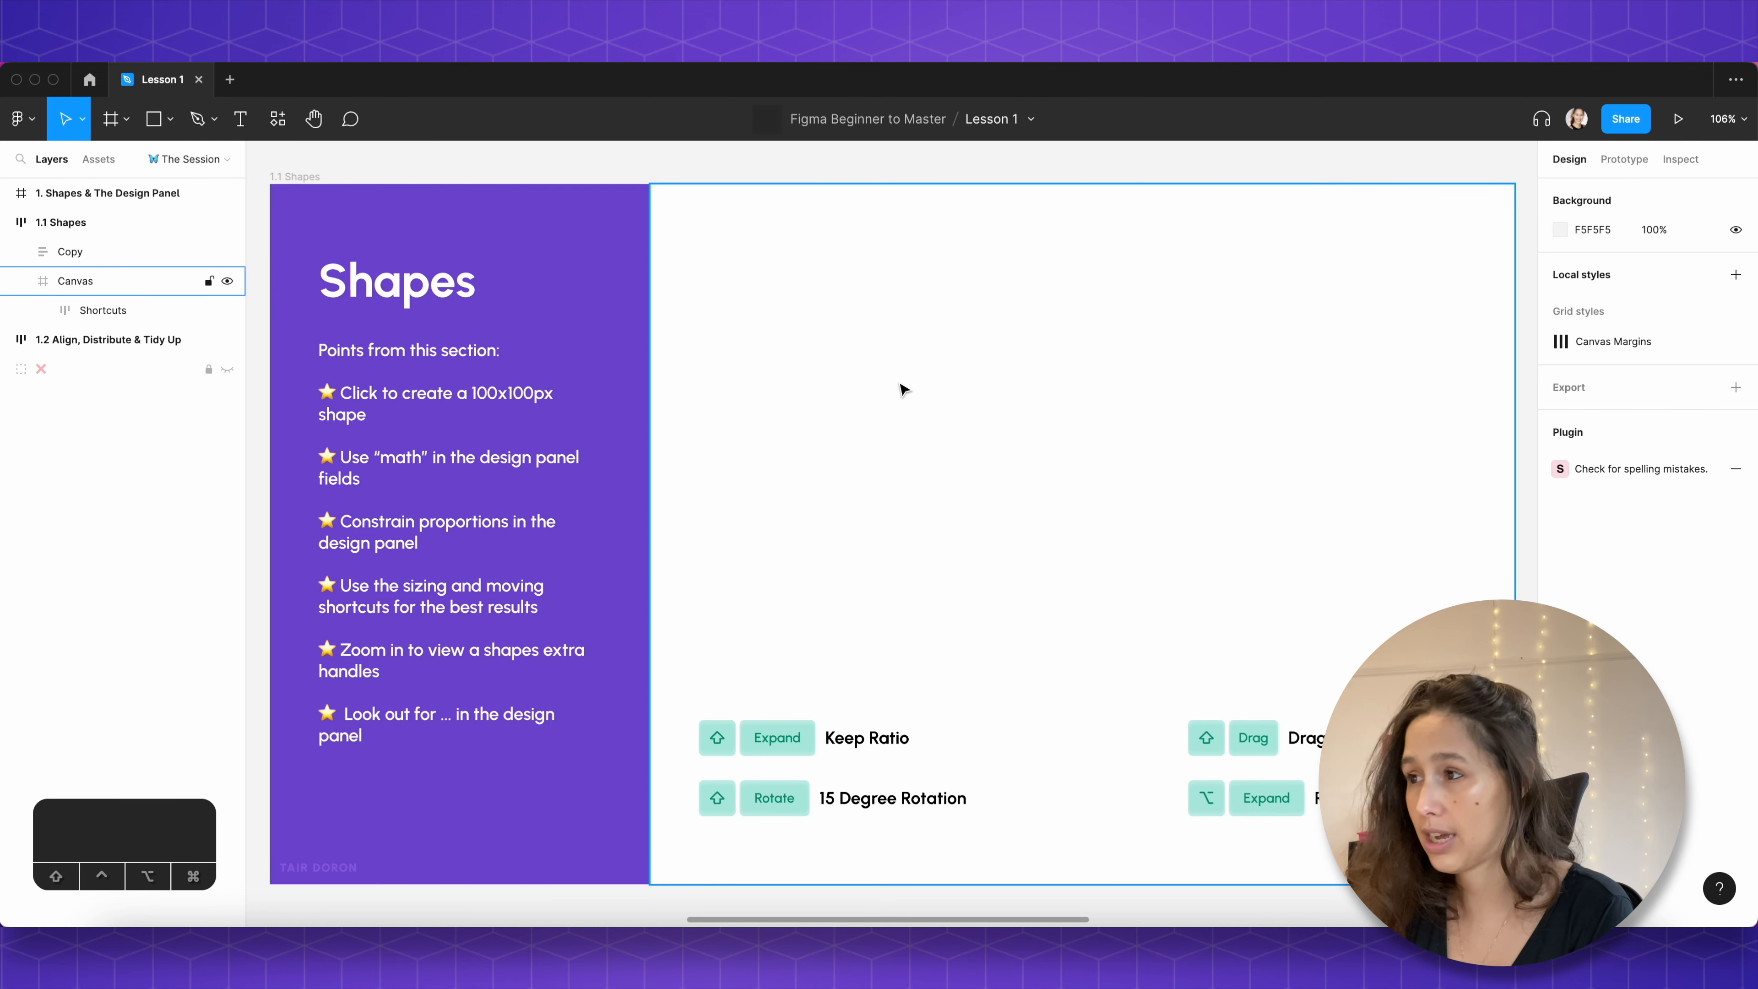
Step: Place a default 100 by 100 px rectangle on the blank canvas and adjust its position to X 158, Y 146
{"action": "key", "text": "r"}
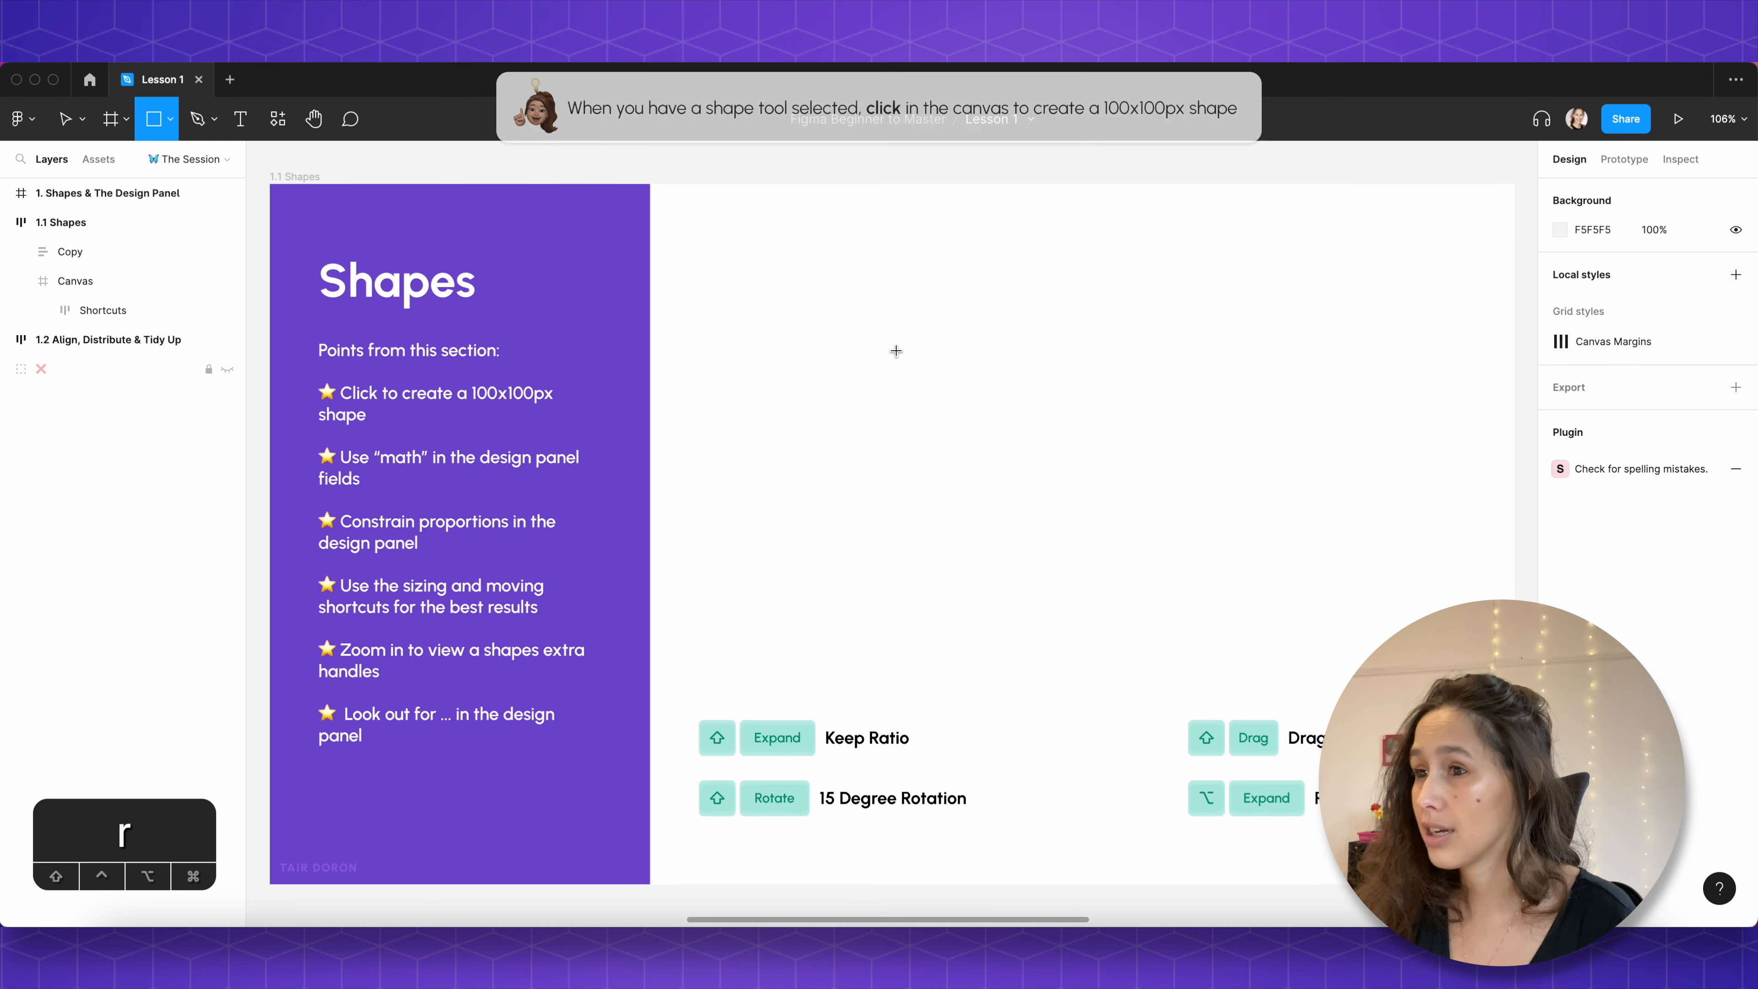
{"action": "left_click", "coordinate": [895, 351]}
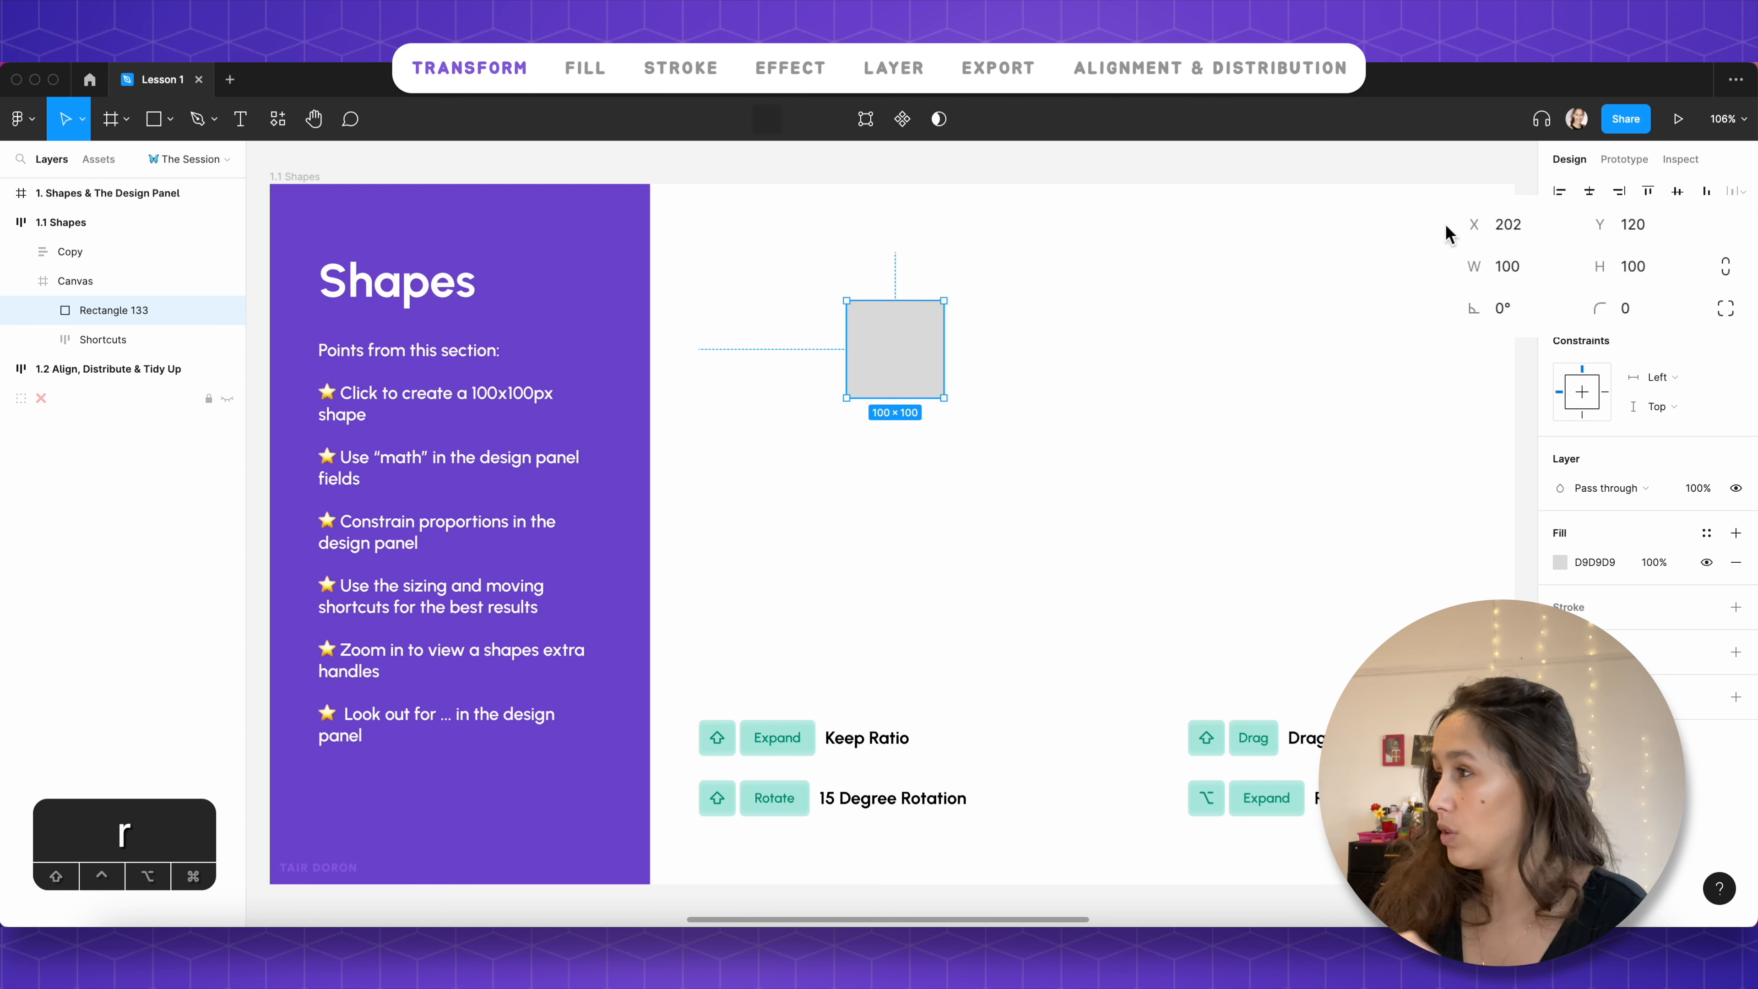
{"action": "left_click_drag", "start_coordinate": [1477, 233], "coordinate": [1370, 234]}
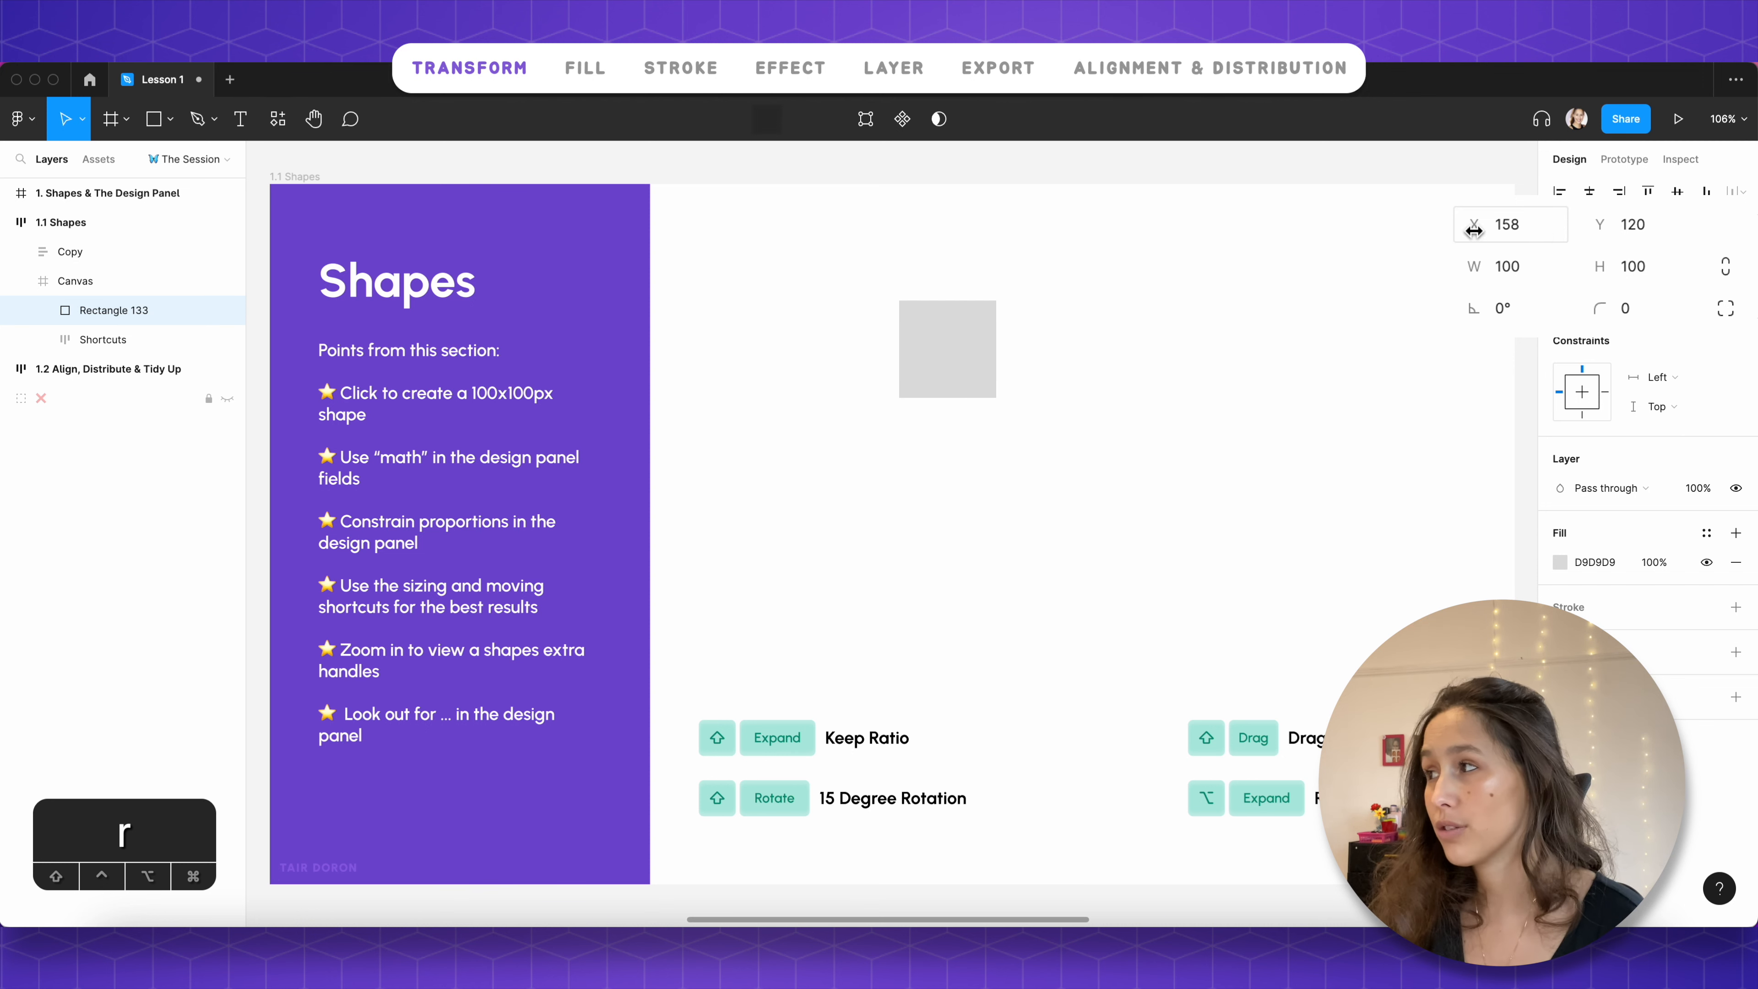
{"action": "left_click_drag", "start_coordinate": [1608, 225], "coordinate": [1487, 243]}
Step: Set the rectangle's X position to 160 and try dividing its width by 3 with an arithmetic expression
{"action": "left_click", "coordinate": [1515, 230]}
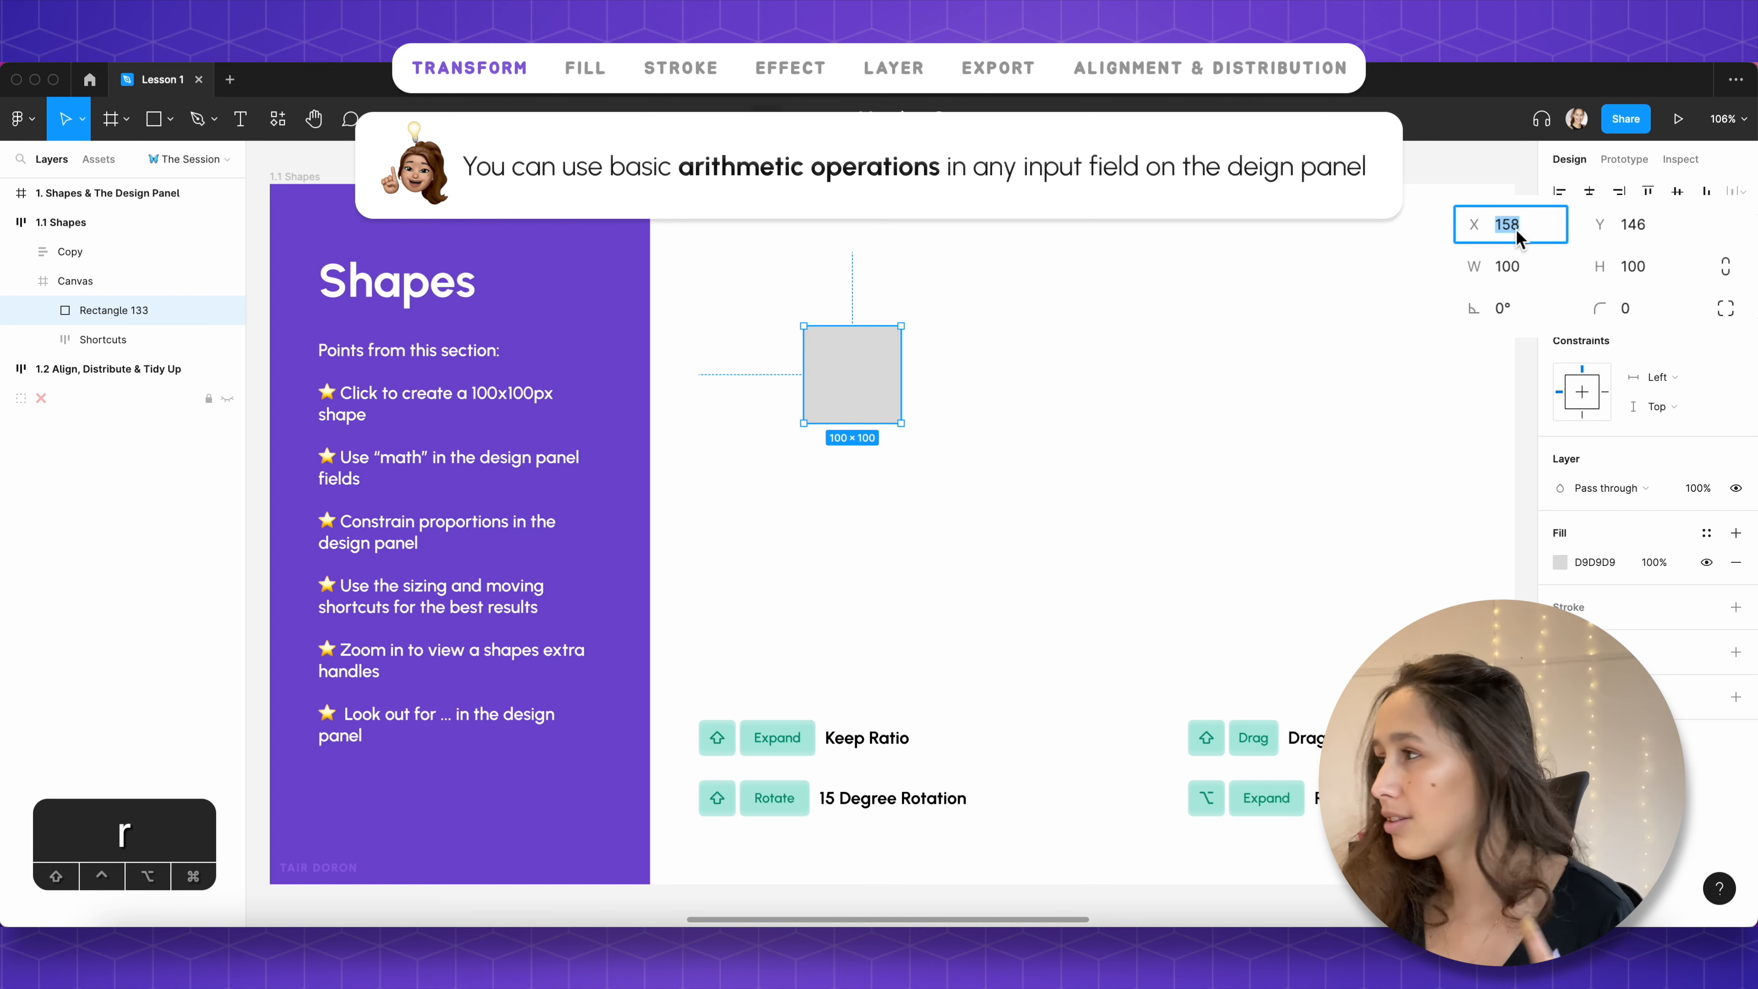
{"action": "left_click", "coordinate": [1533, 275]}
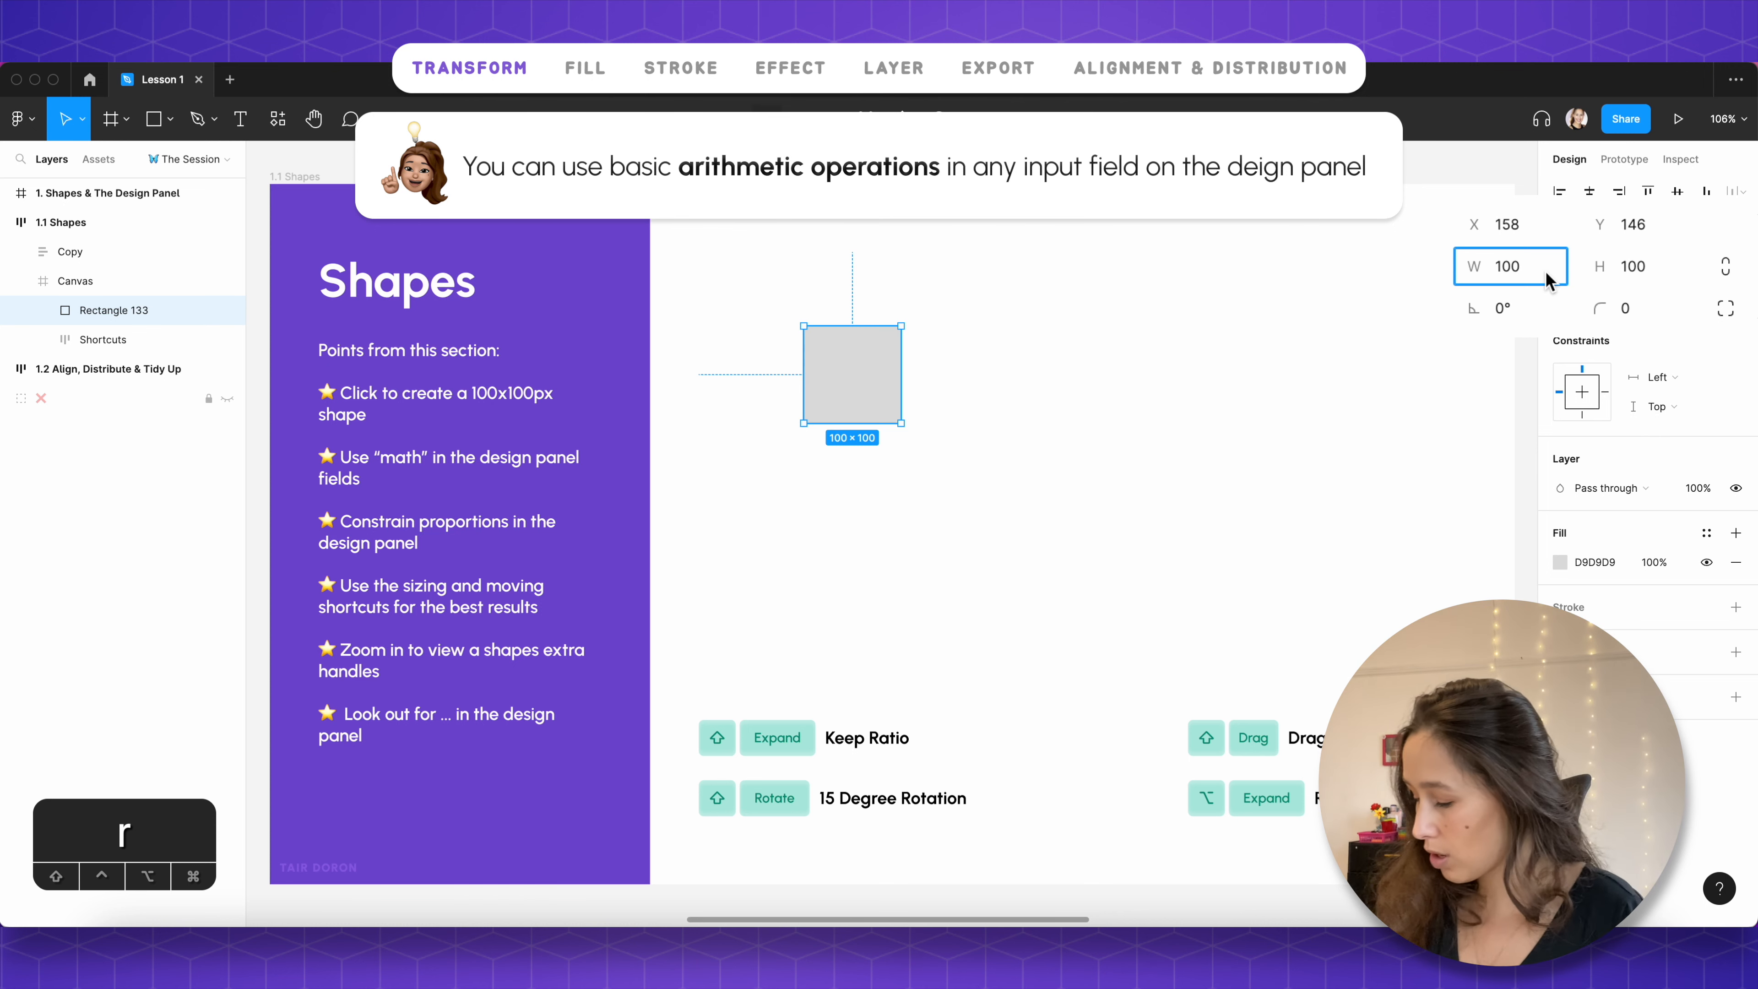
{"action": "type", "text": "/3"}
{"action": "key", "text": "Return"}
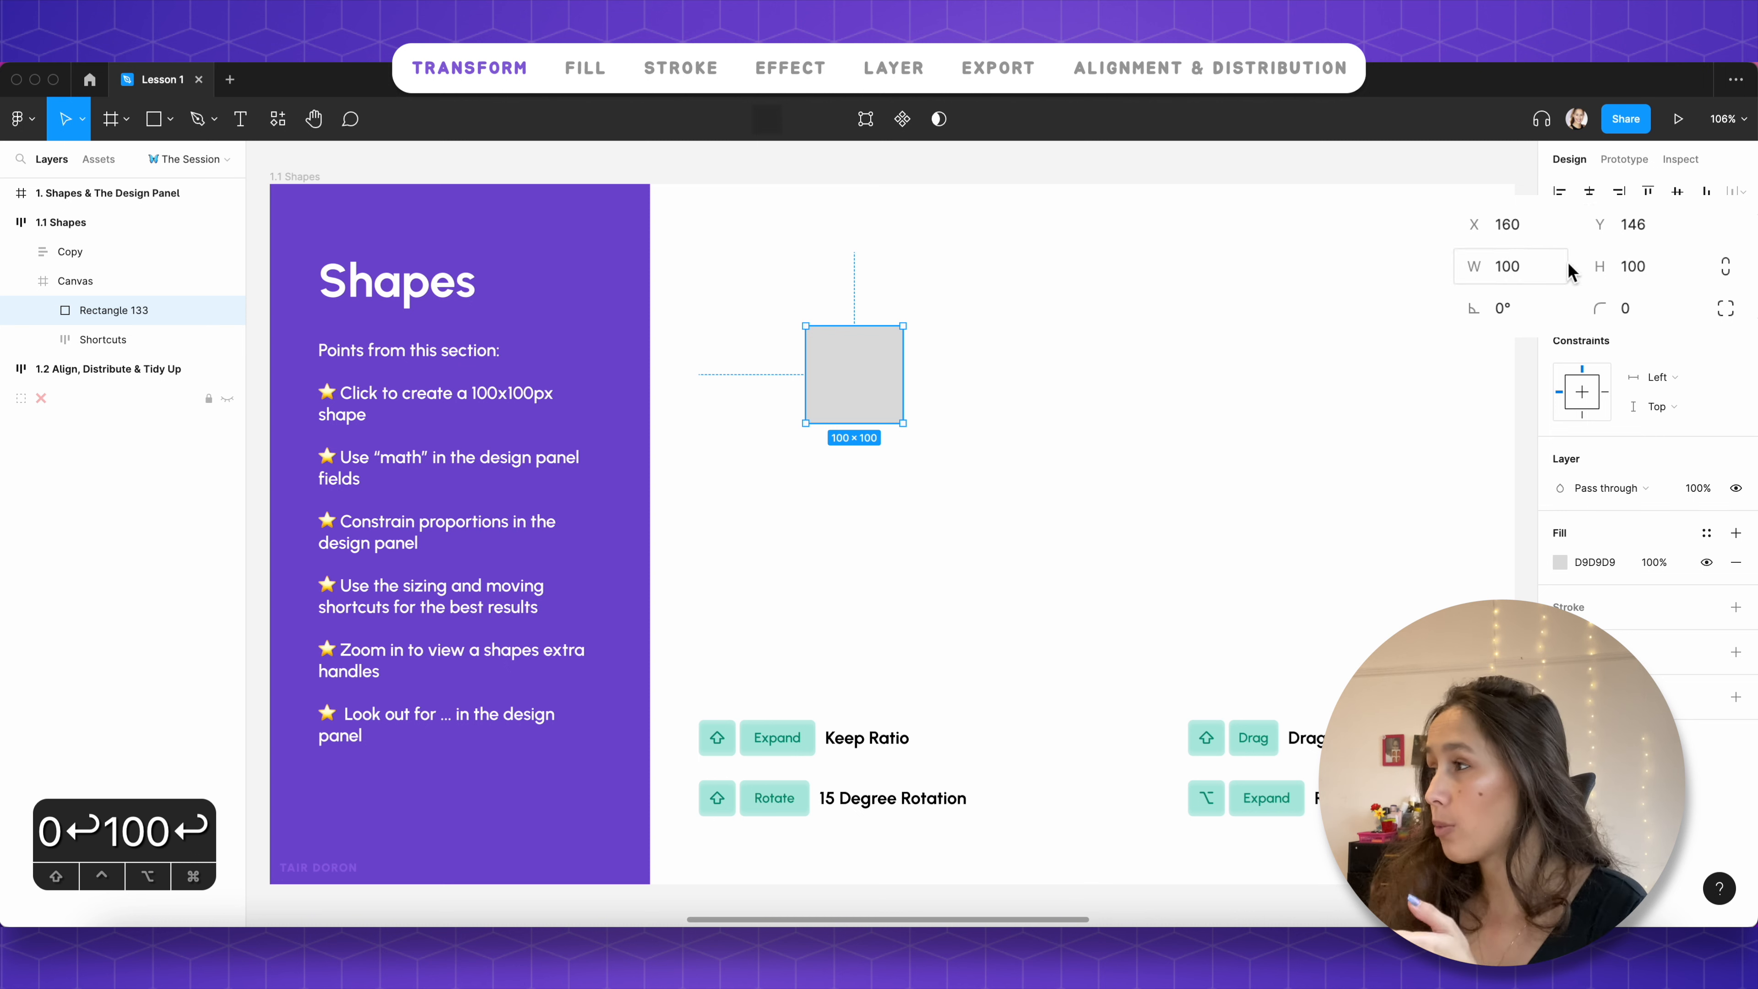
Step: Rotate the rectangle to -10° and reset its rotation to 0°
{"action": "mouse_move", "coordinate": [1473, 307]}
{"action": "left_mouse_down"}
{"action": "mouse_move", "coordinate": [1588, 308]}
{"action": "mouse_move", "coordinate": [1505, 310]}
{"action": "left_mouse_up"}
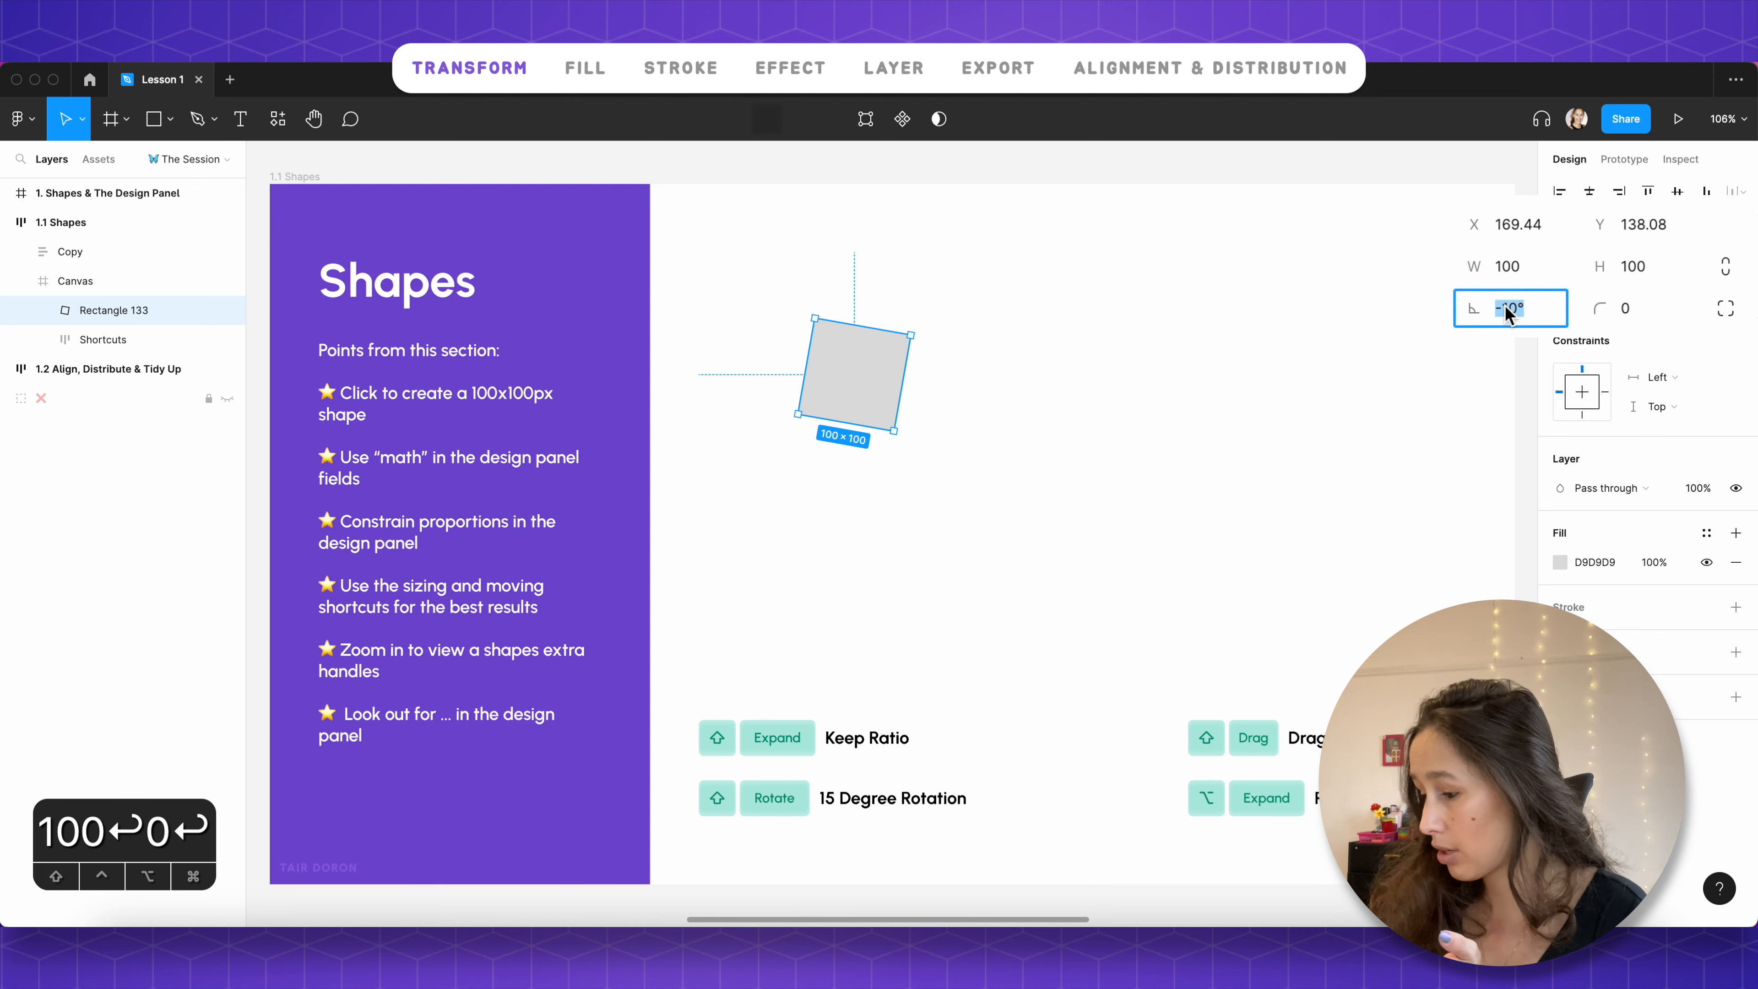
{"action": "type", "text": "0"}
{"action": "key", "text": "Return"}
Step: Round all four corners of the rectangle with a radius of 20
{"action": "left_click", "coordinate": [1650, 314]}
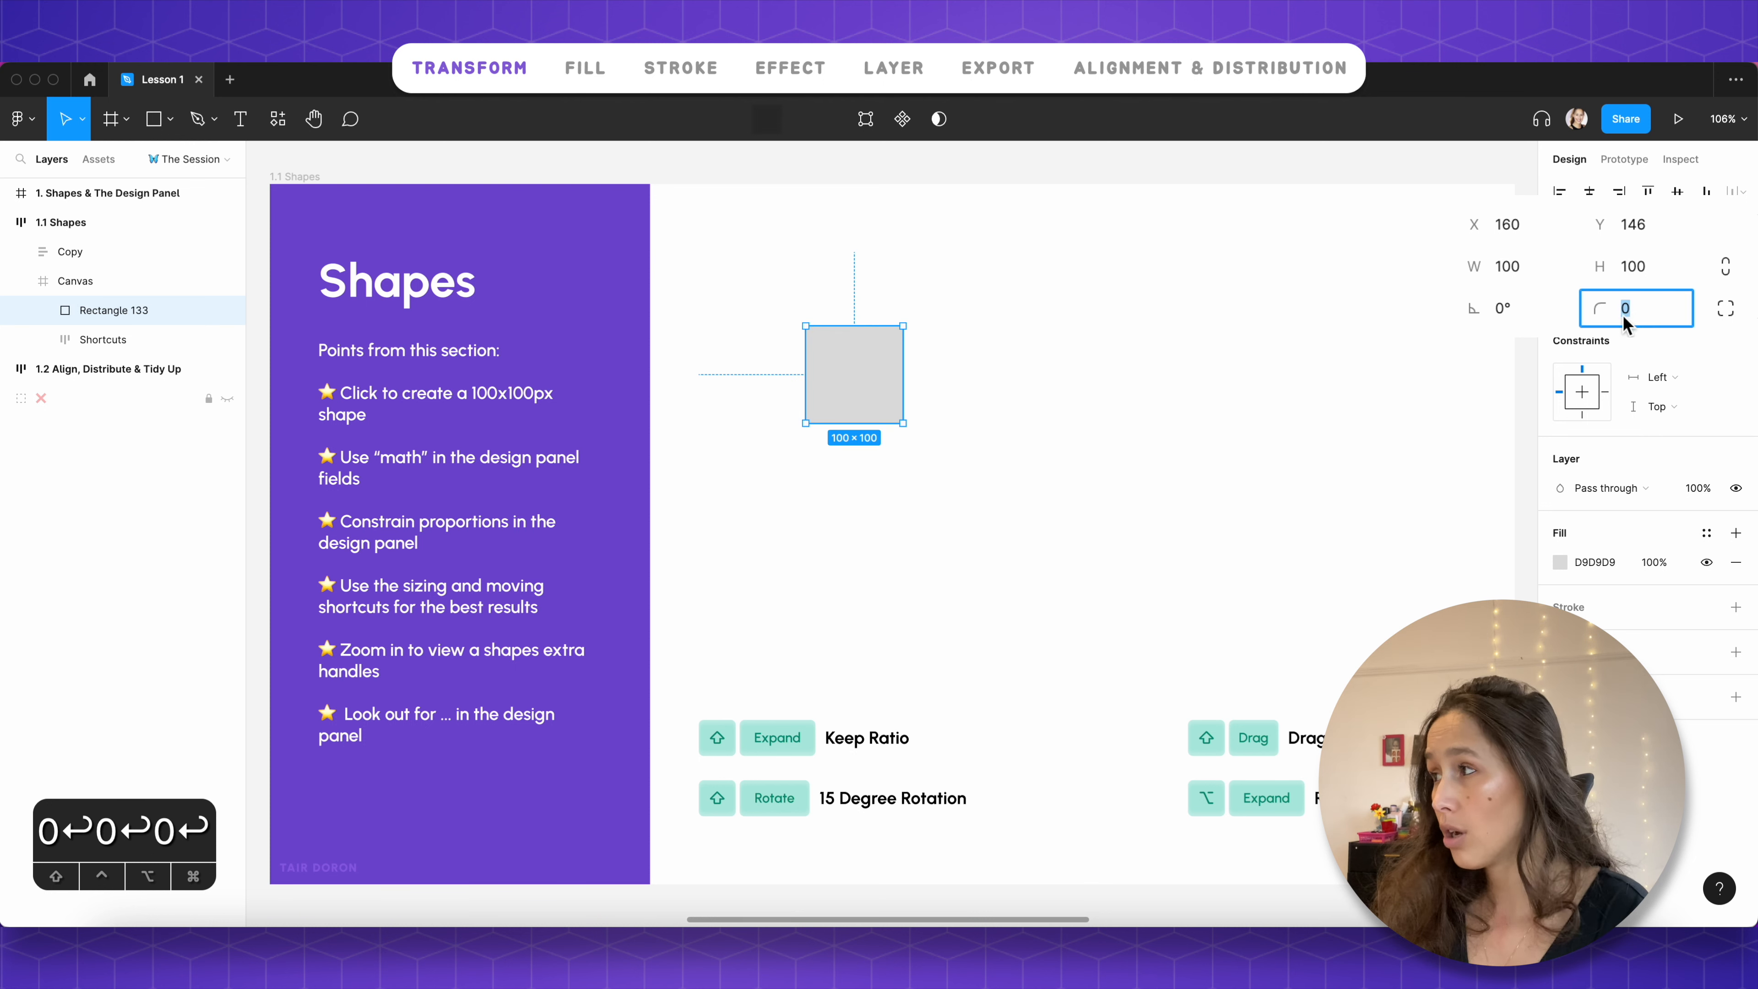
{"action": "type", "text": "20"}
{"action": "key", "text": "Return"}
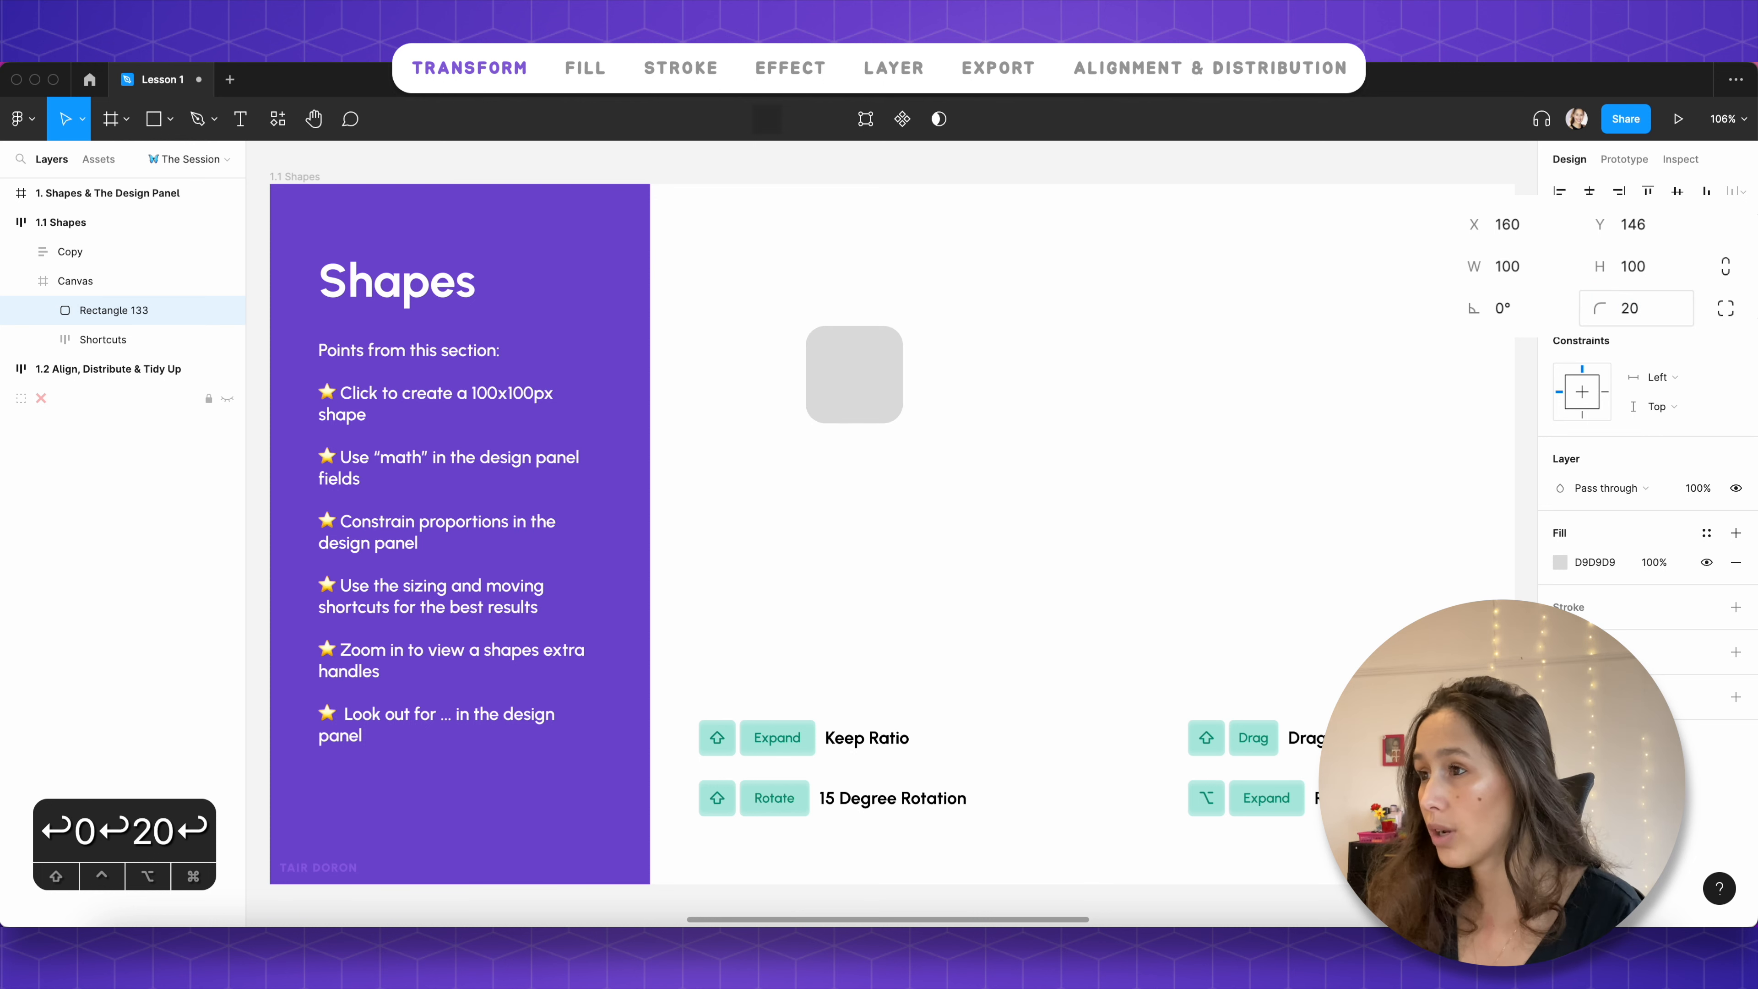
Step: Give only the rectangle's bottom-right corner a radius of 100 using independent corners, and undo that radius change
{"action": "left_click", "coordinate": [1725, 309]}
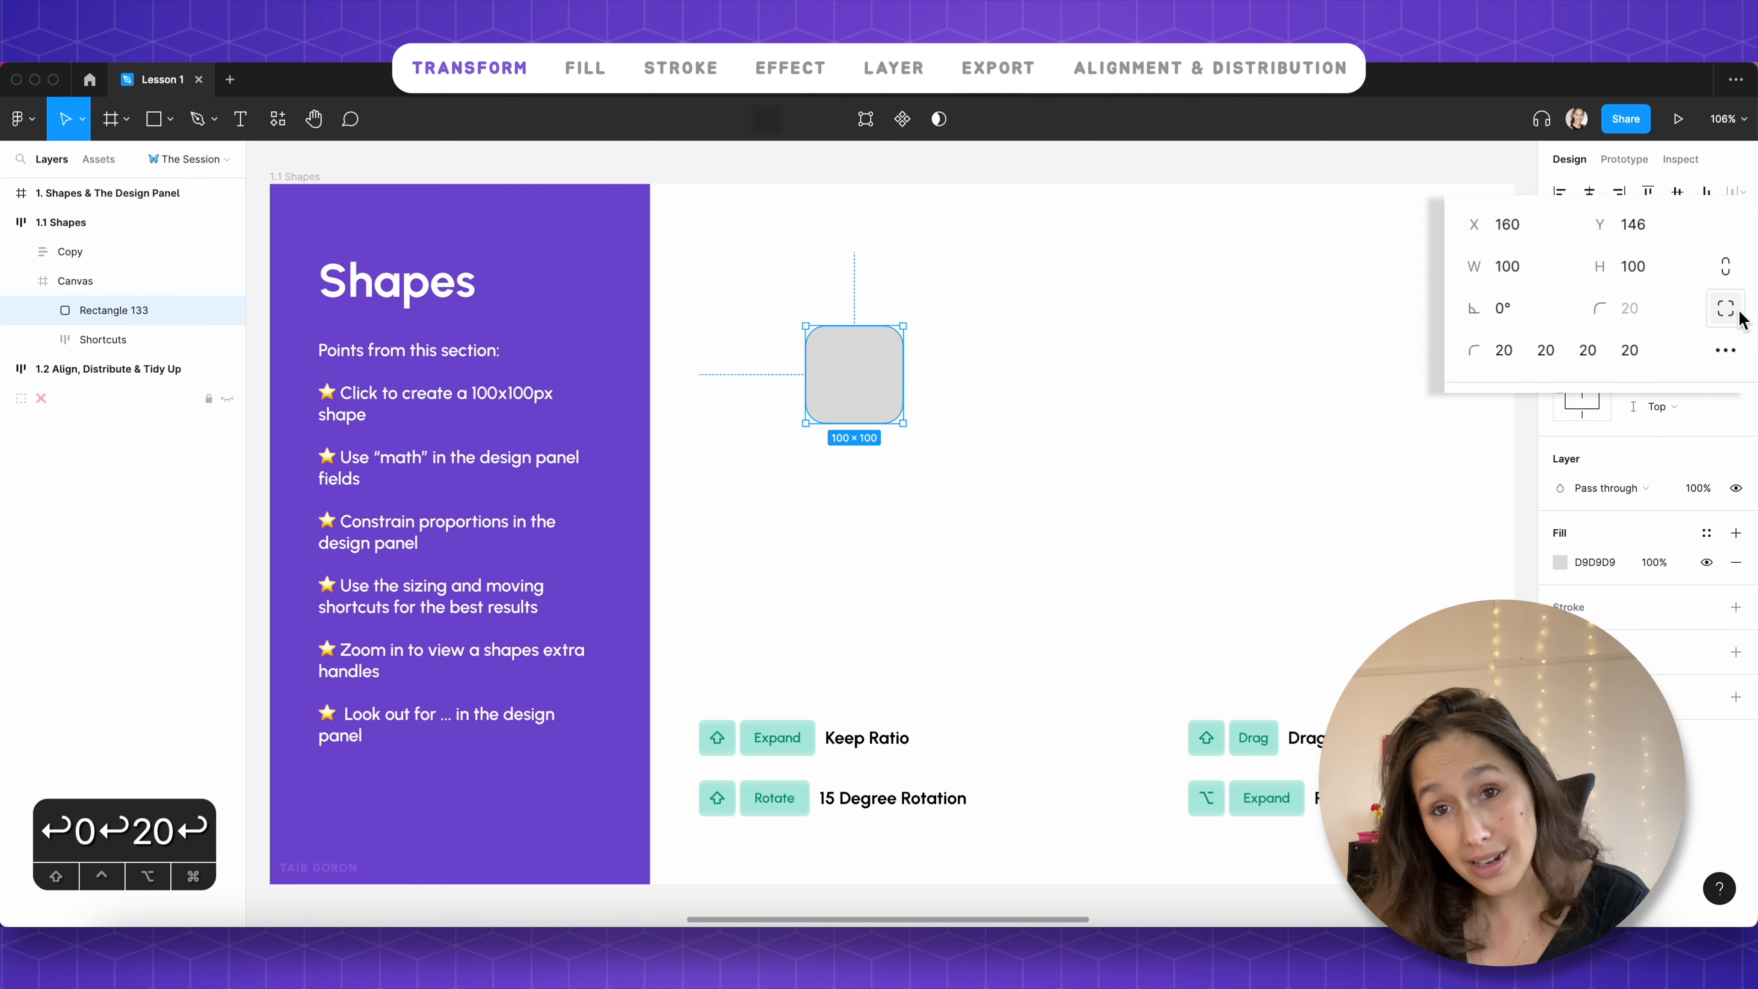
{"action": "left_click", "coordinate": [1583, 359]}
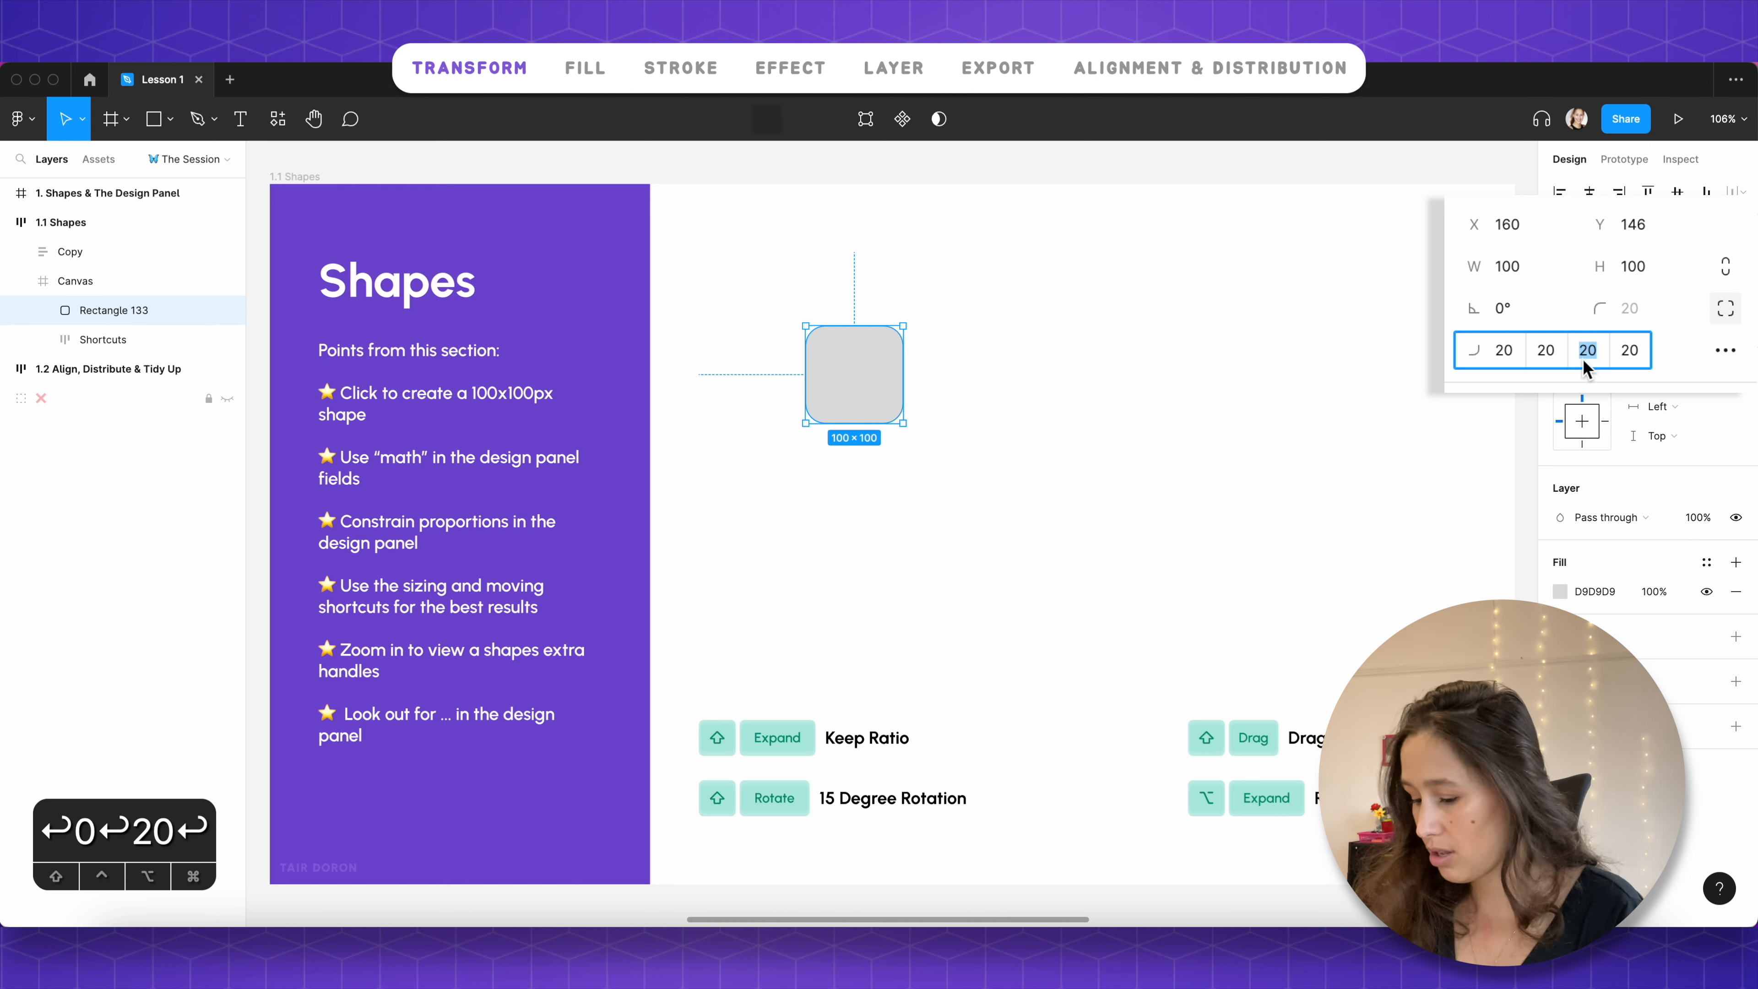
{"action": "type", "text": "100"}
{"action": "key", "text": "Return"}
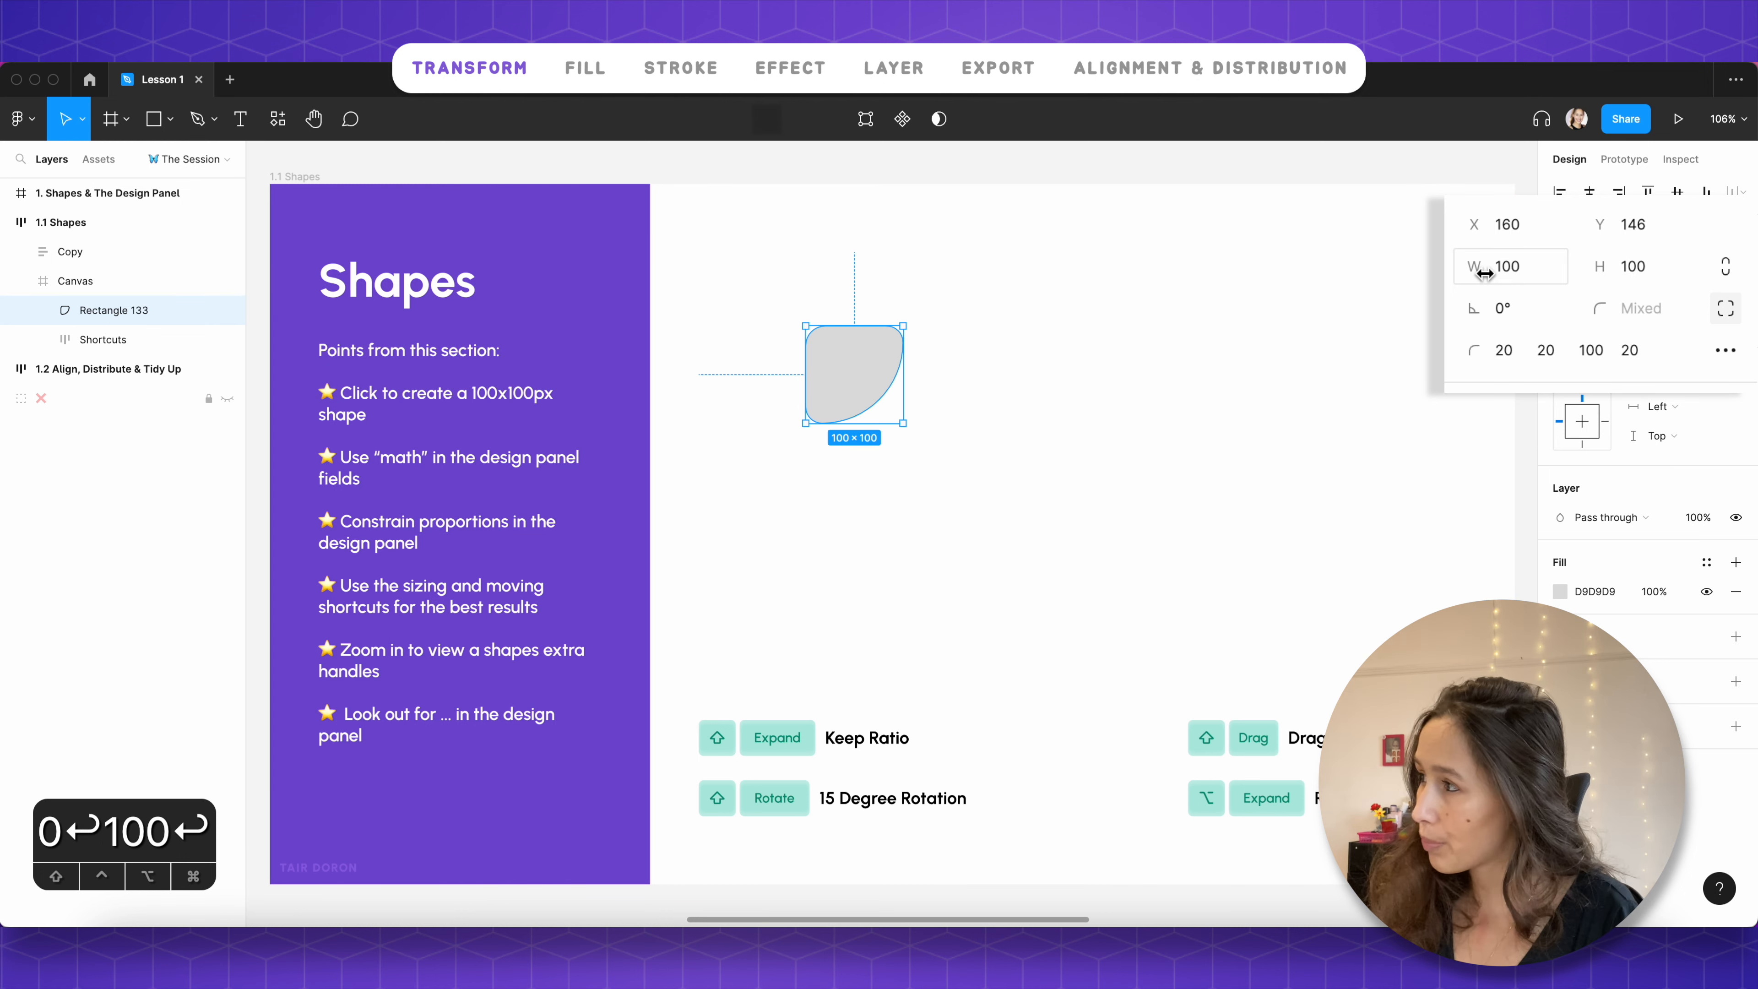
{"action": "key", "text": "super+z"}
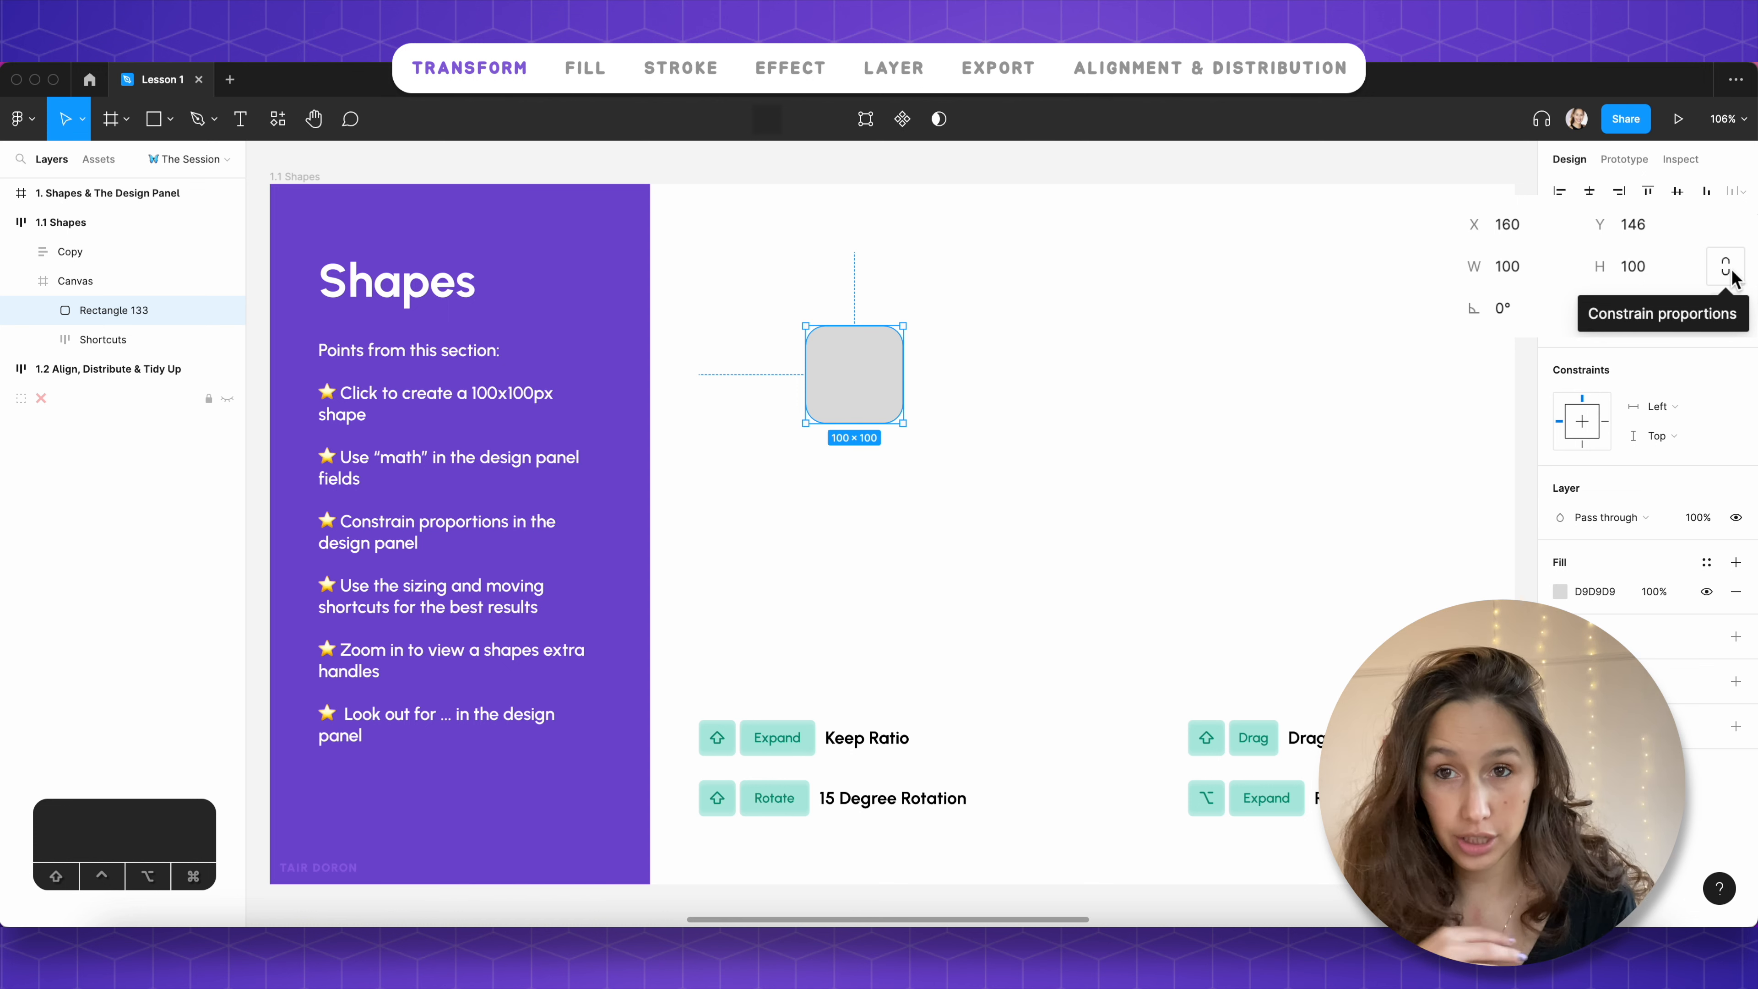
Step: Constrain the rectangle's proportions and set its width to 50
{"action": "left_click", "coordinate": [1731, 275]}
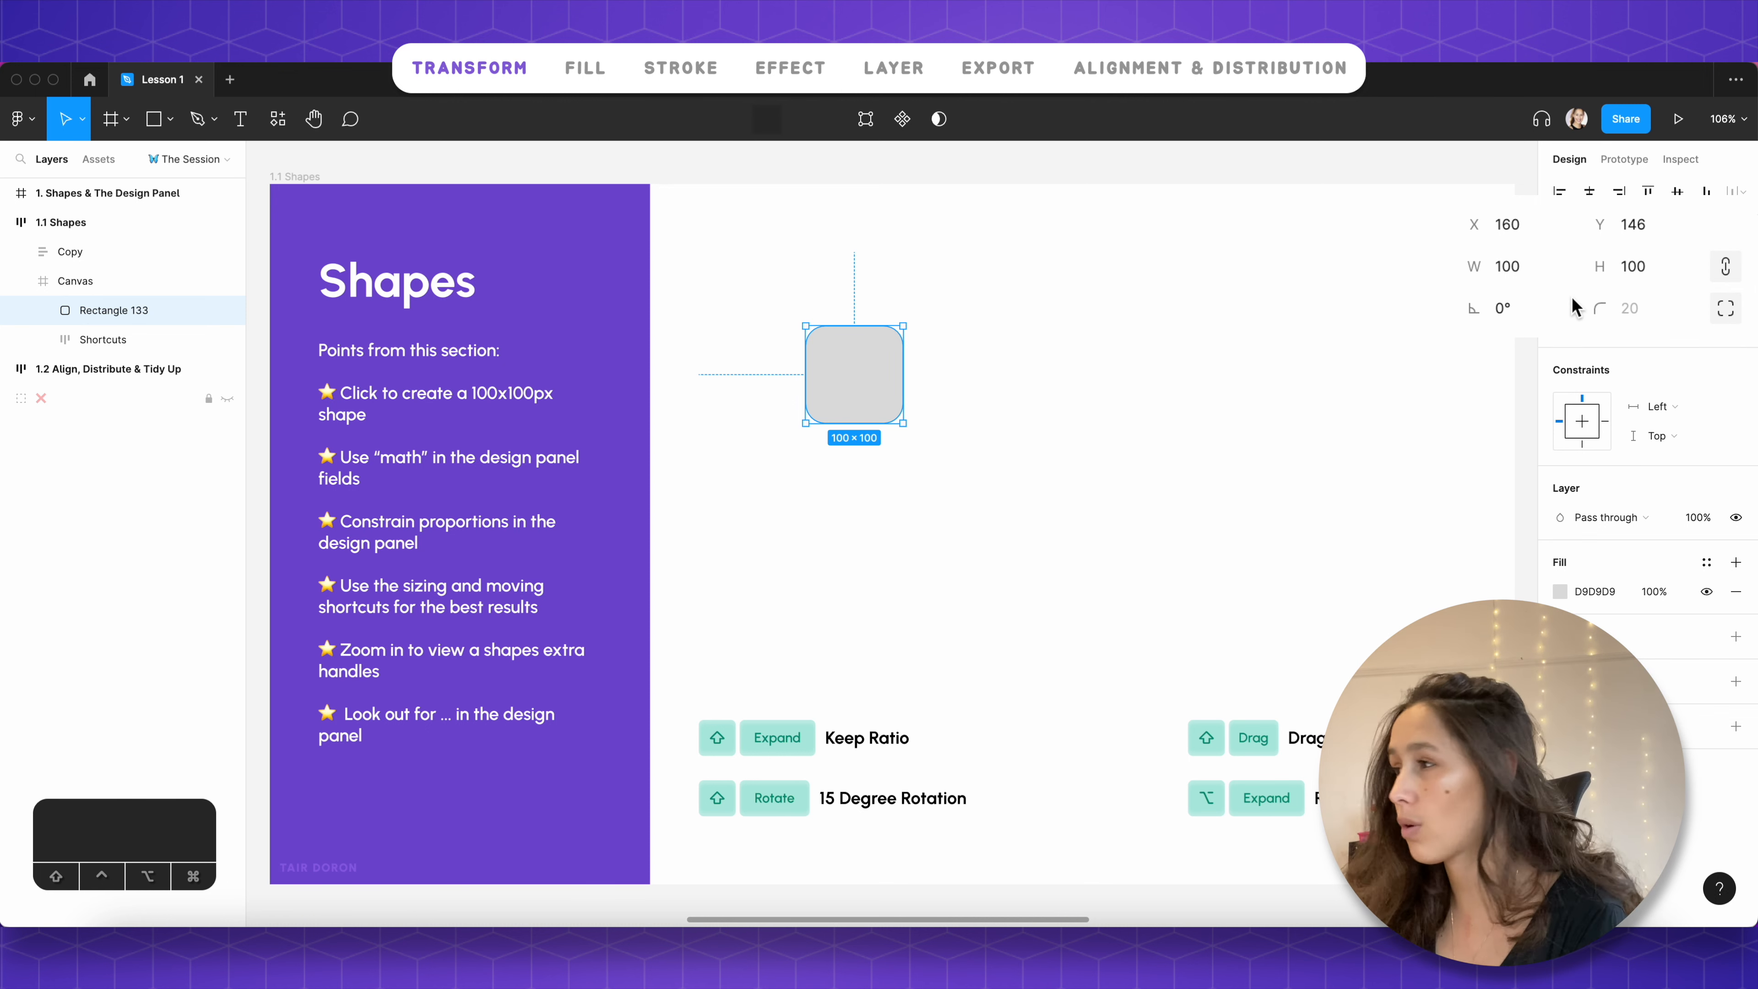
{"action": "left_click", "coordinate": [1547, 270]}
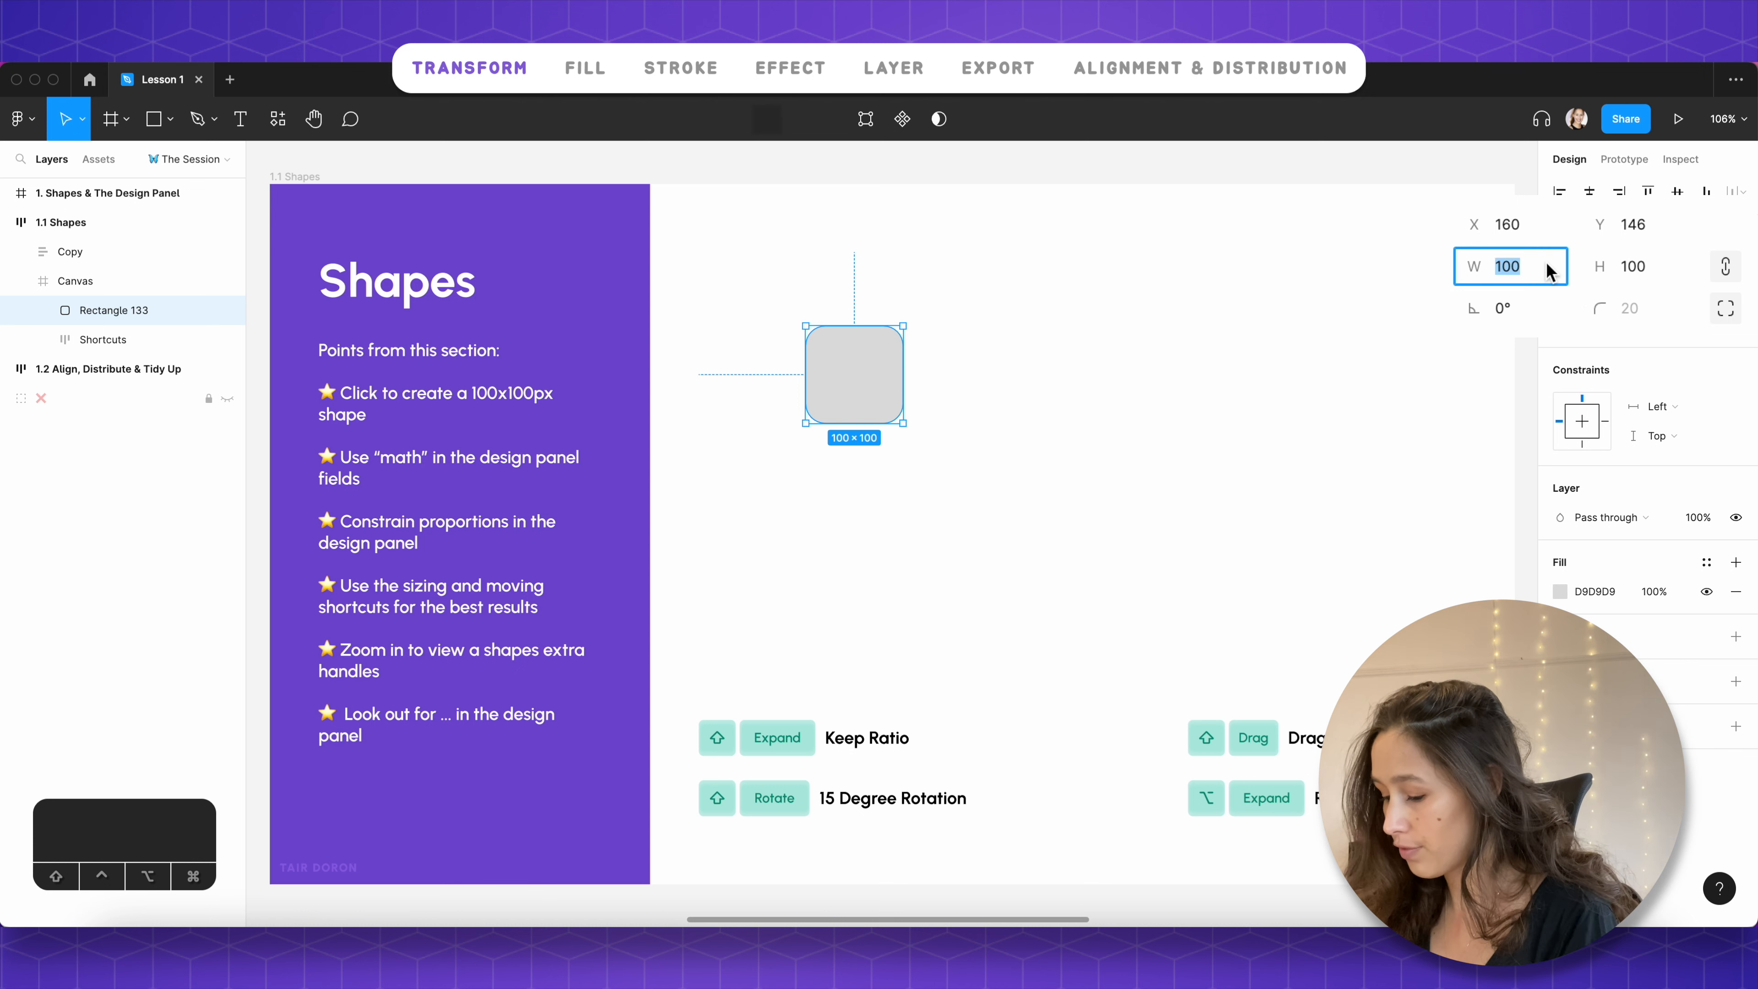
{"action": "type", "text": "50"}
{"action": "key", "text": "Return"}
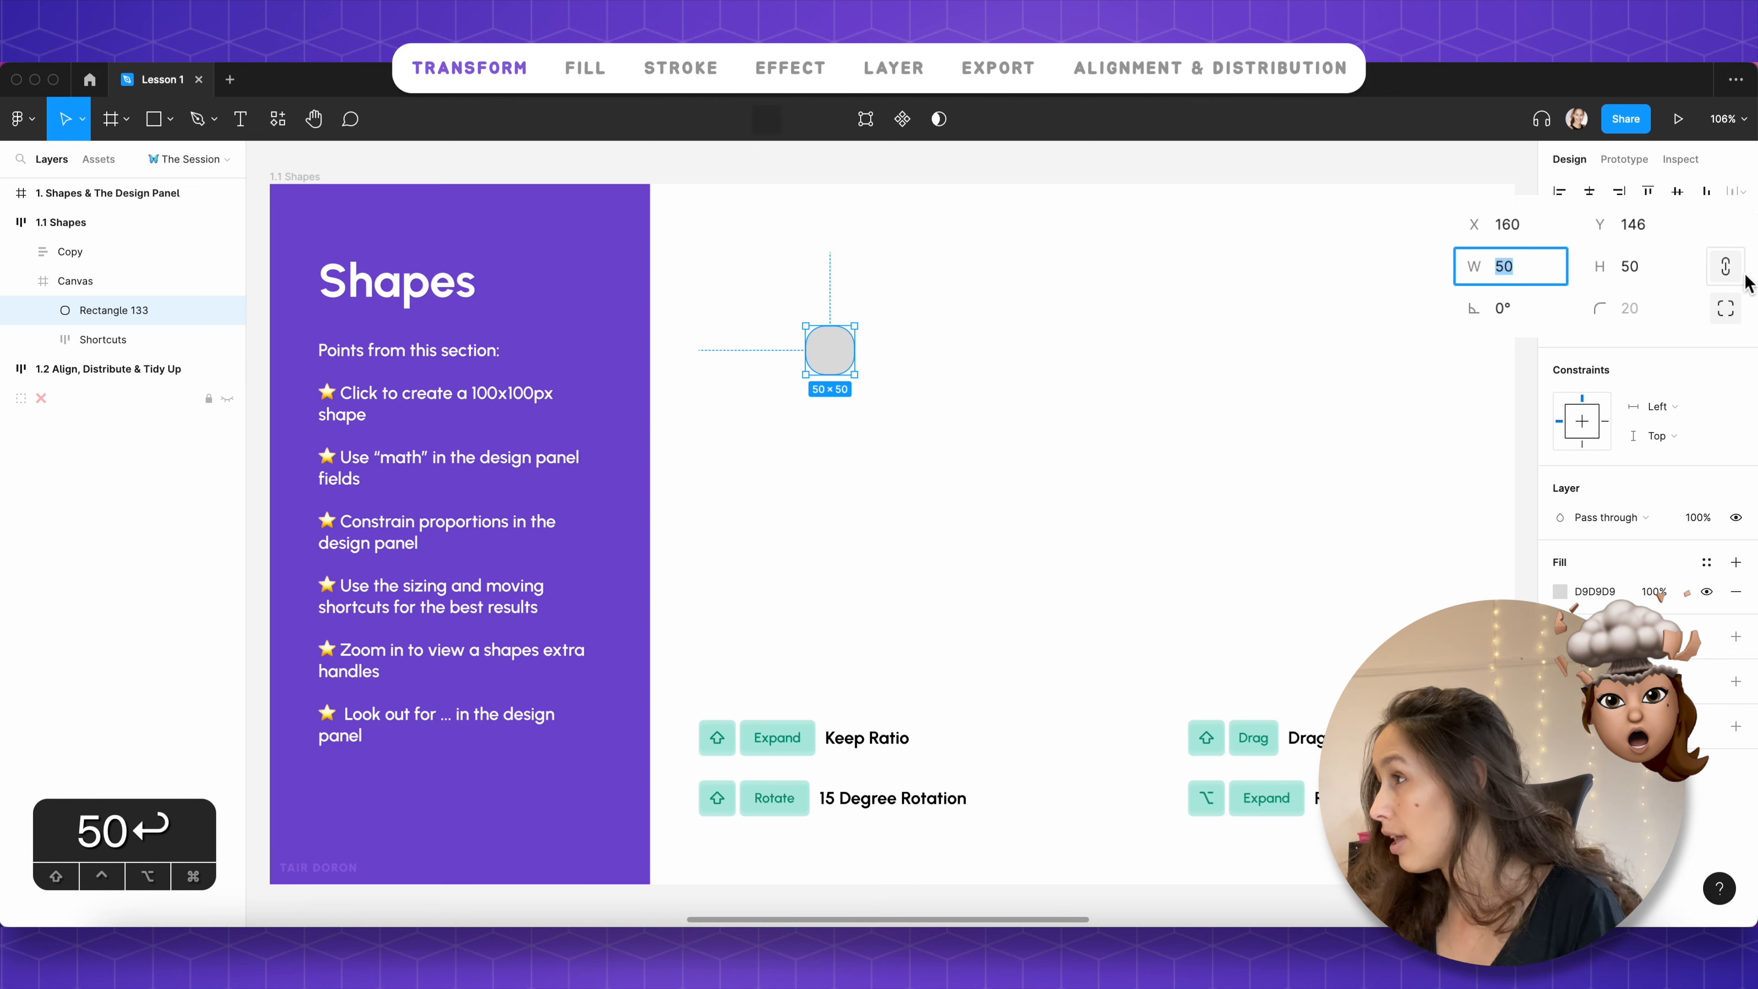
Step: Release the proportion constraint and set the rectangle's width to 100 independently of its height
{"action": "left_click", "coordinate": [1725, 266]}
{"action": "left_click", "coordinate": [1537, 267]}
{"action": "type", "text": "100"}
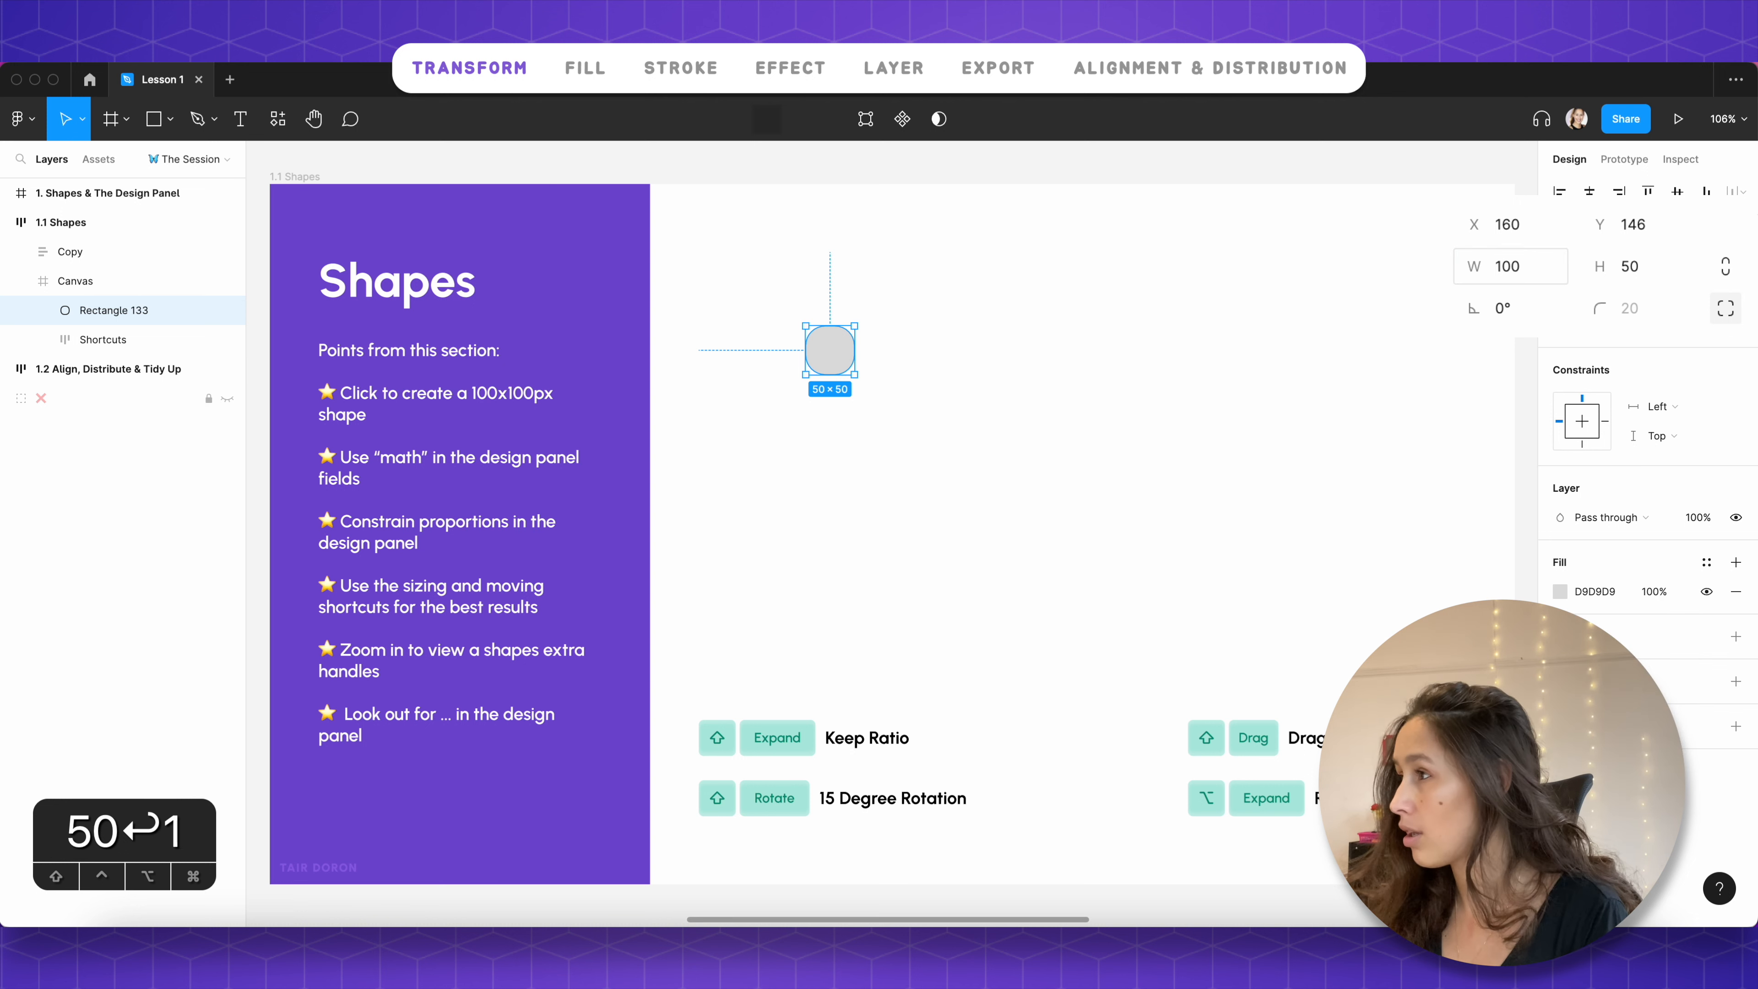
{"action": "key", "text": "Return"}
Step: Constrain the proportions of the 100 by 50 rectangle and scale it to a height of 200
{"action": "left_click", "coordinate": [1726, 267]}
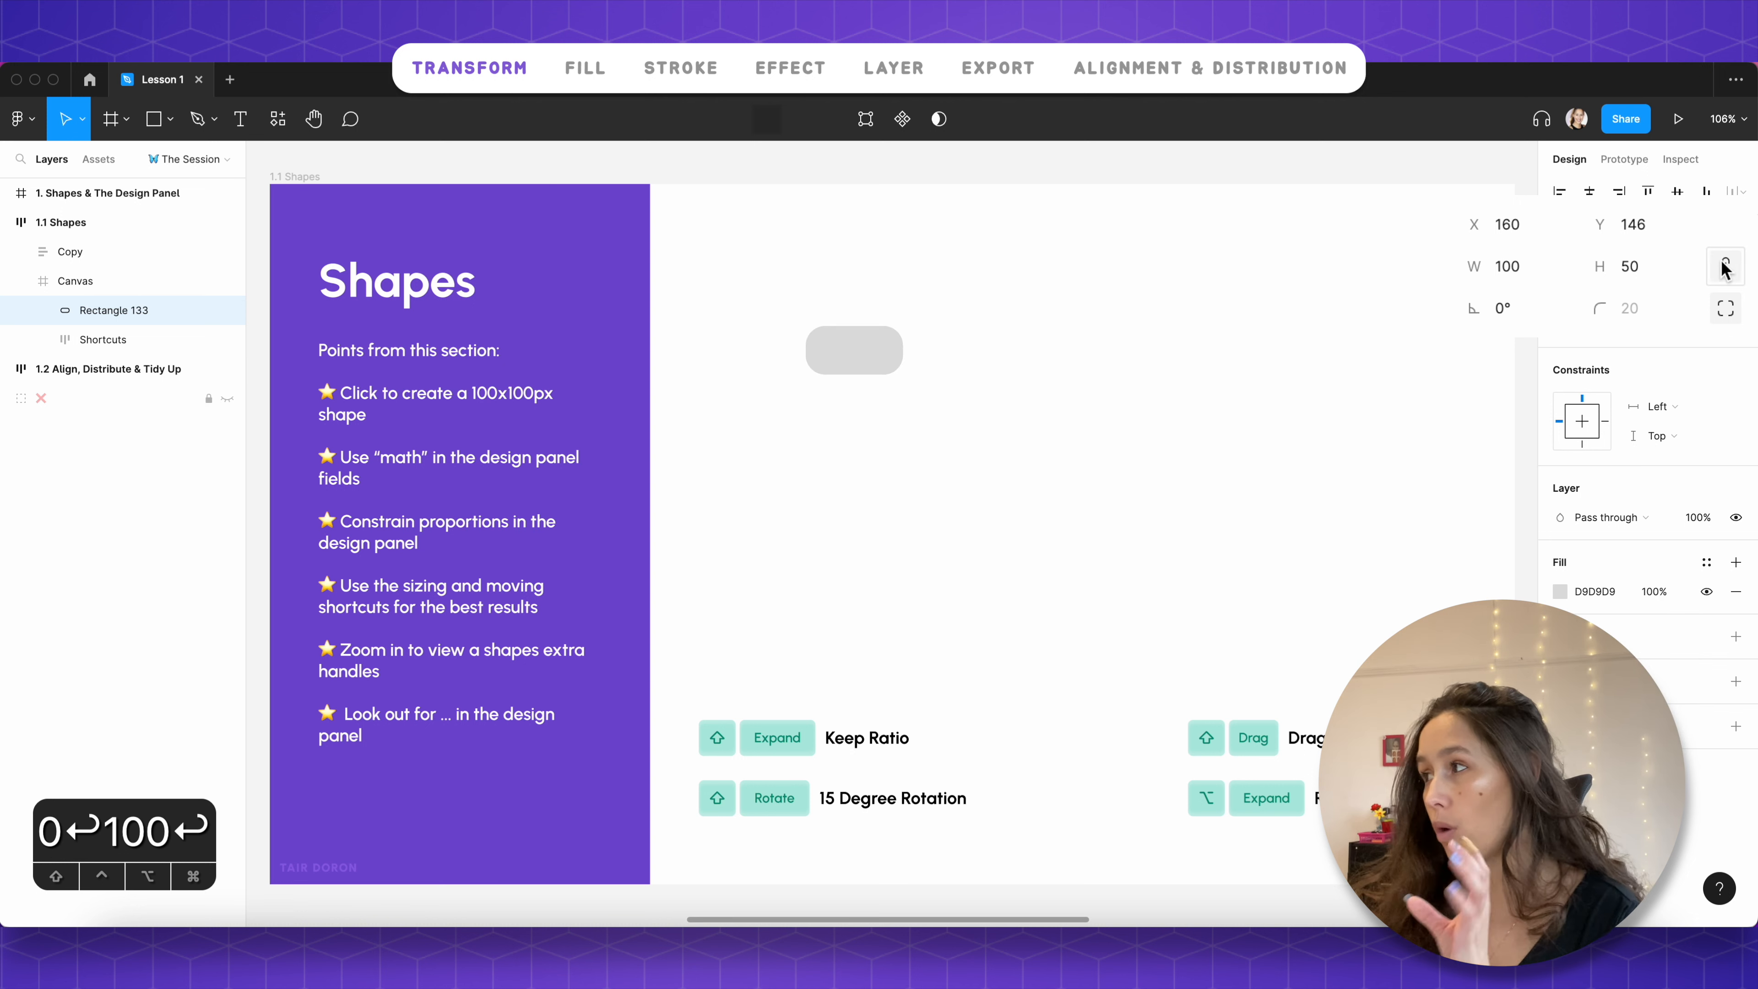
{"action": "left_click", "coordinate": [1549, 273]}
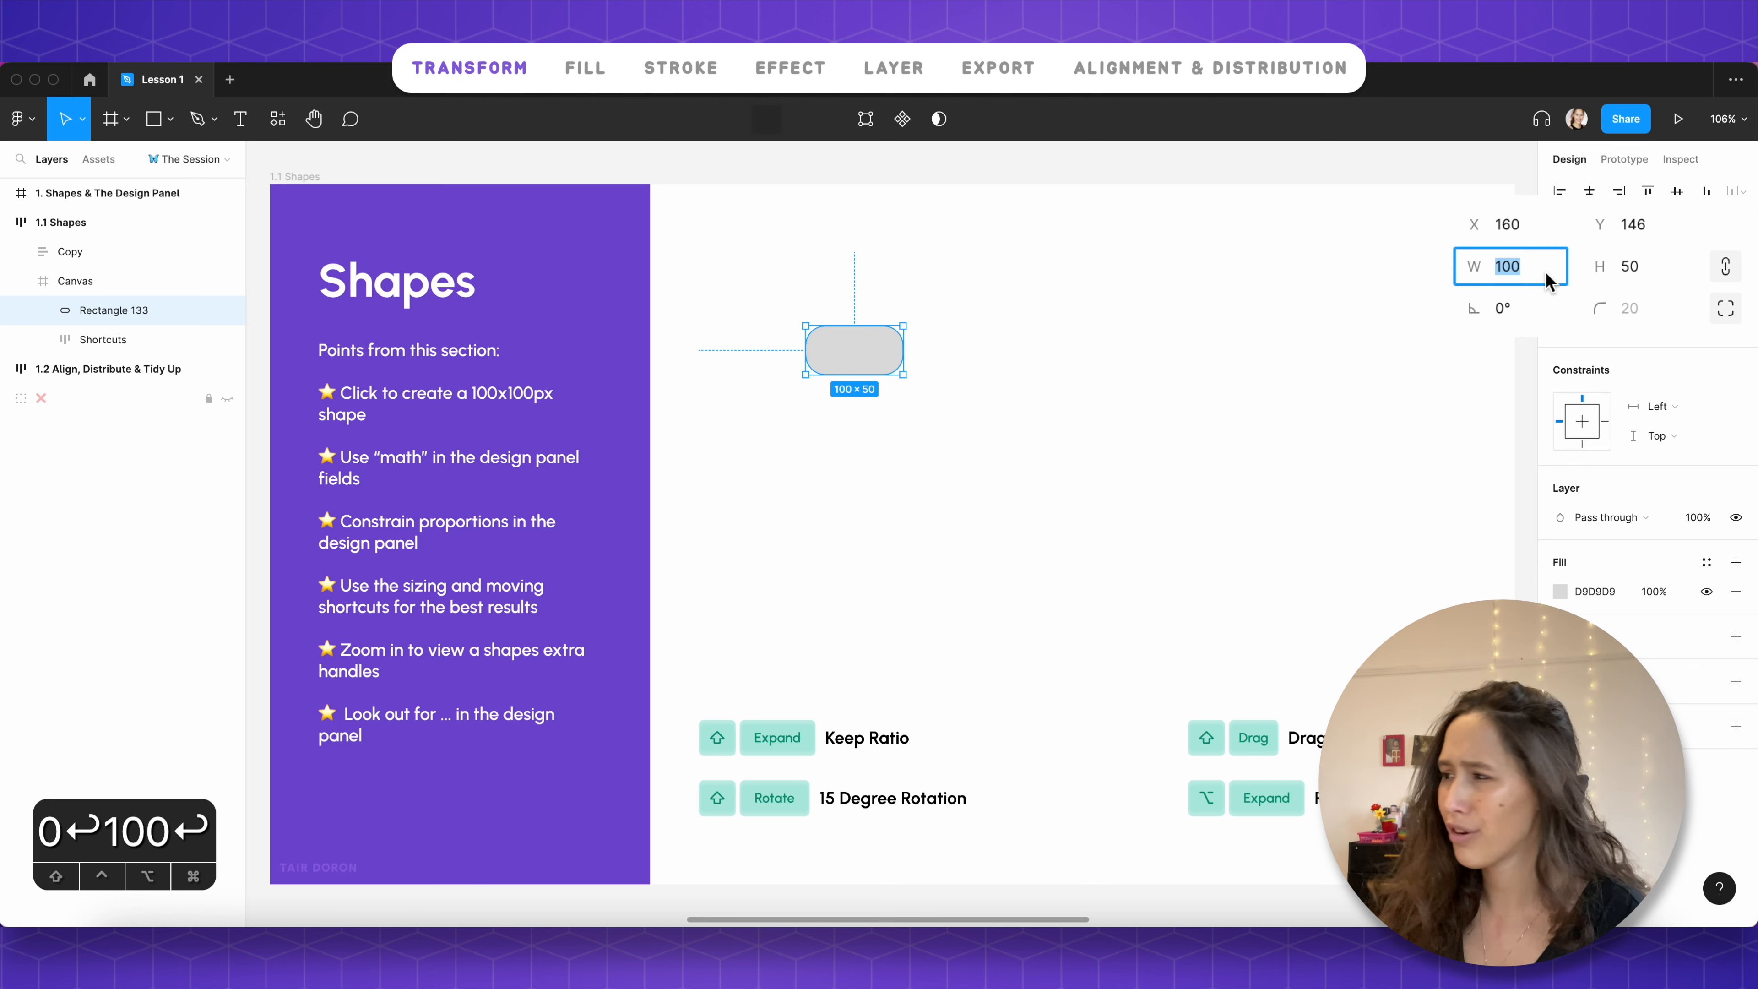
{"action": "left_click", "coordinate": [1630, 270]}
{"action": "double_click", "coordinate": [1630, 270]}
{"action": "type", "text": "200"}
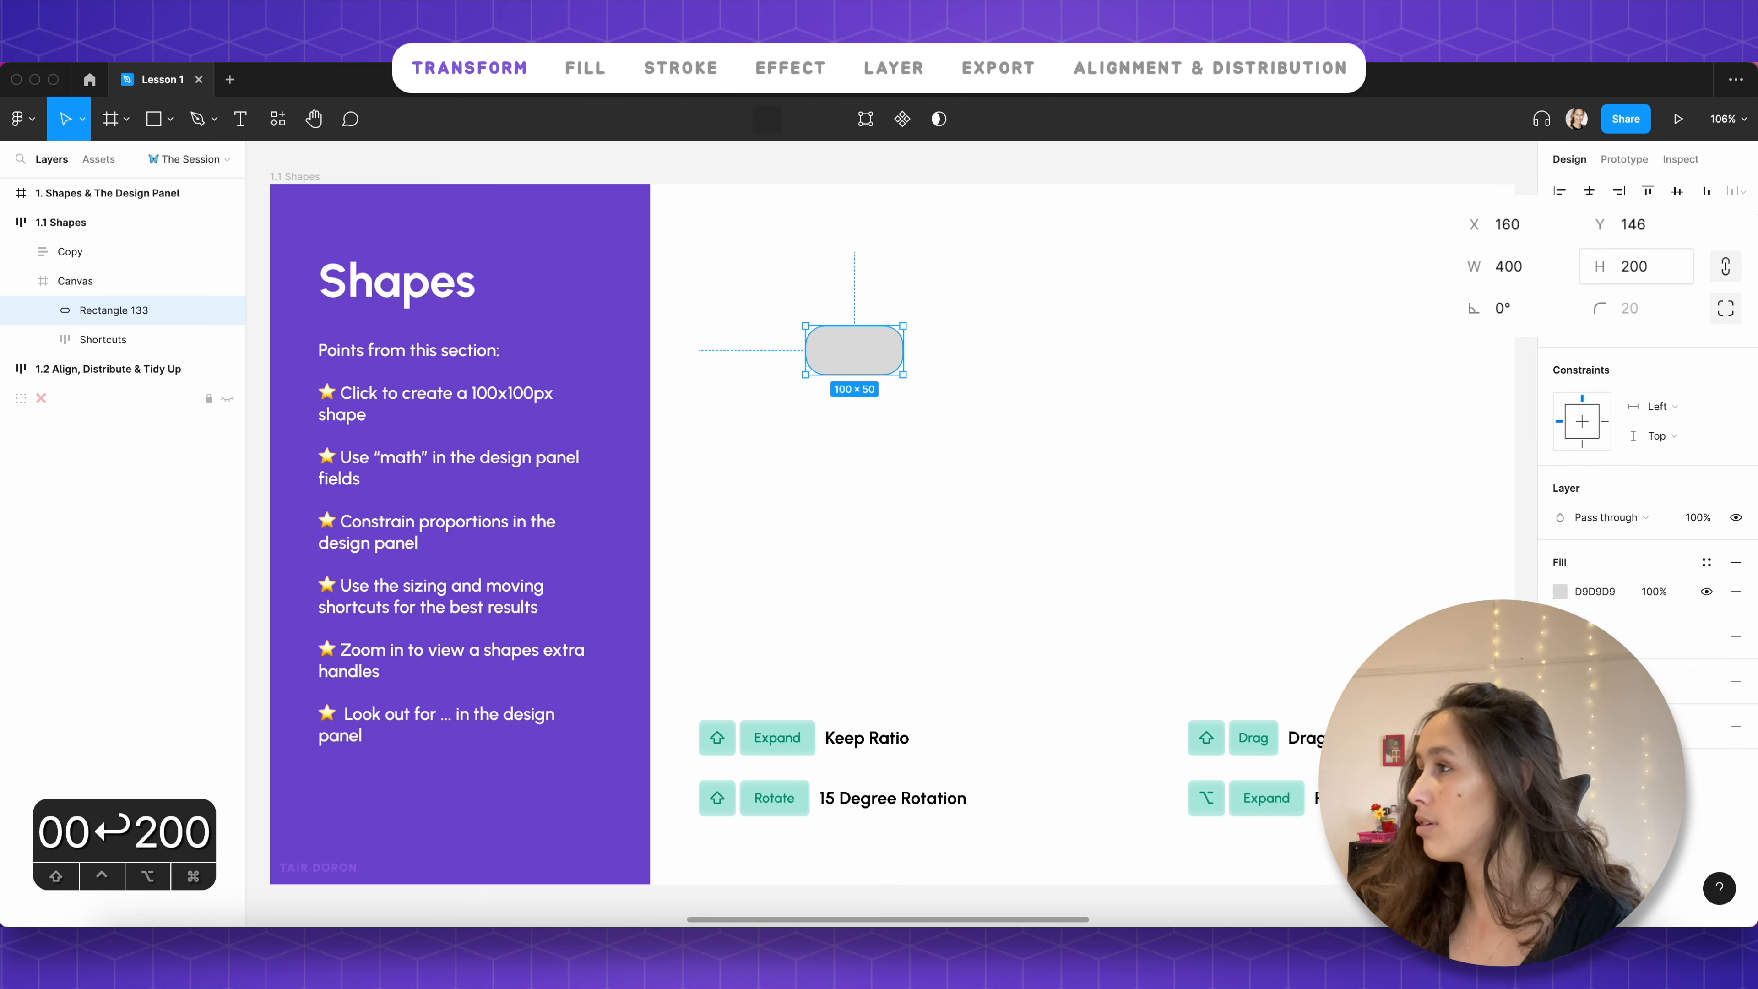
{"action": "key", "text": "Return"}
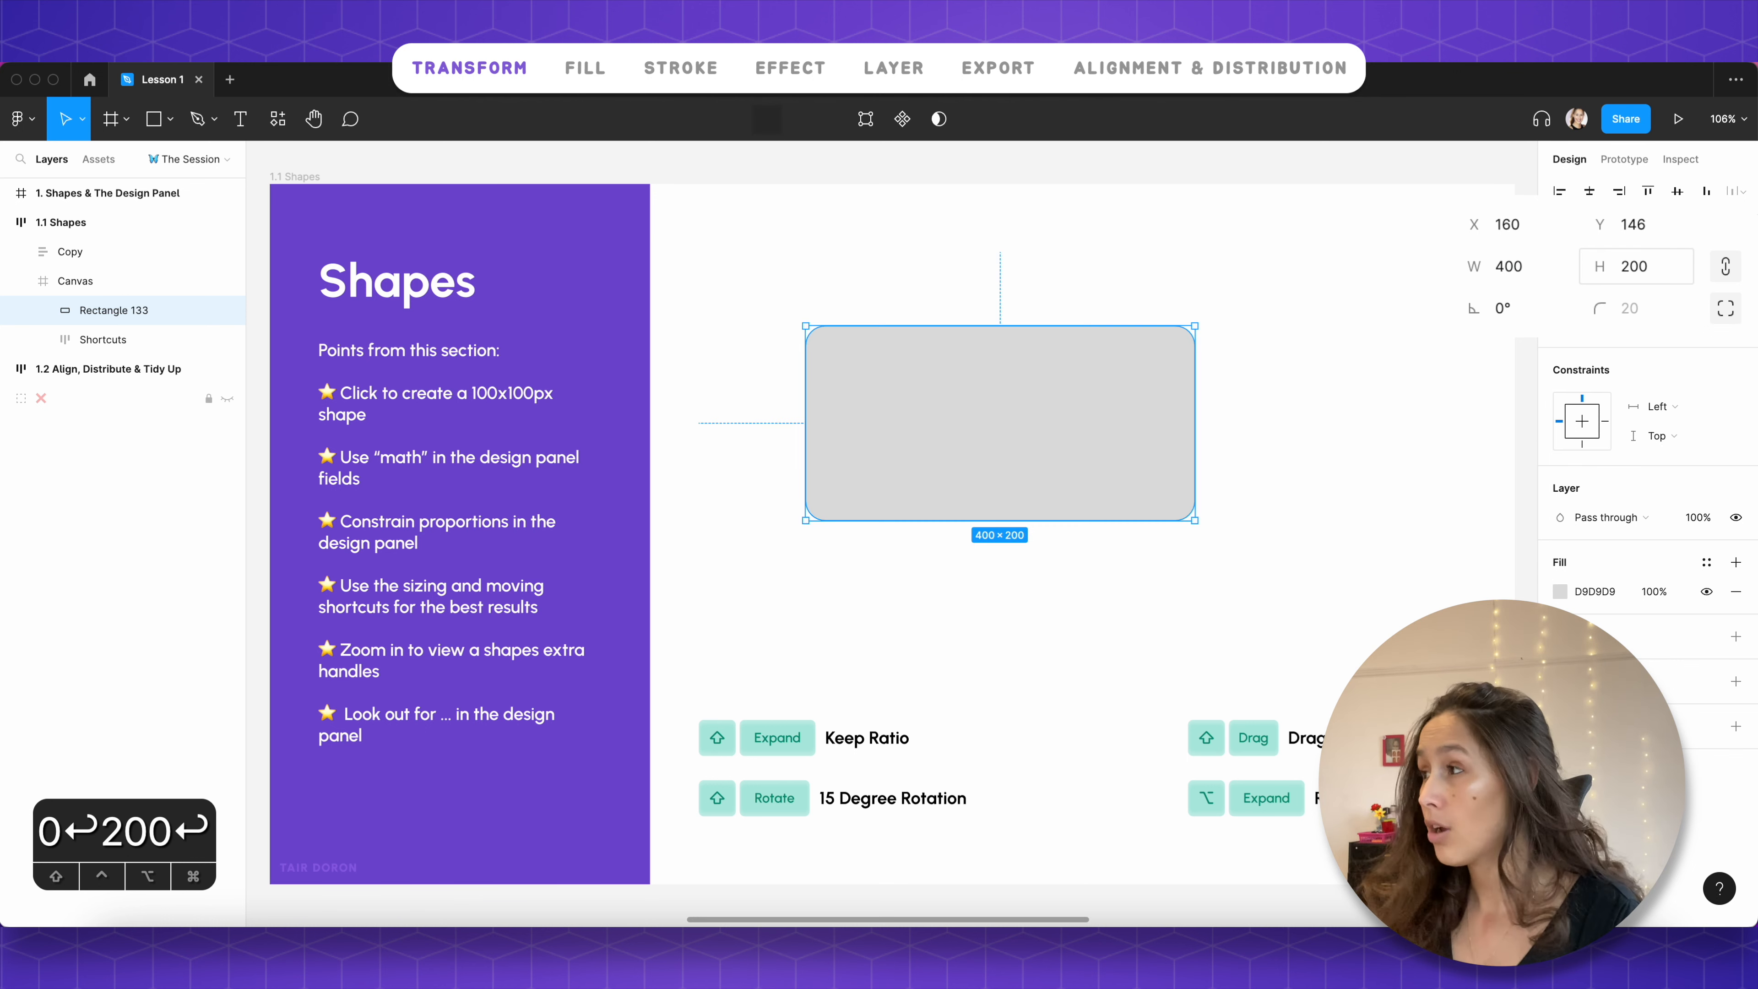
Step: Unlock the proportions, set the rectangle's width to 200 to make it square, and constrain the proportions again
{"action": "left_click", "coordinate": [1630, 265]}
{"action": "left_click", "coordinate": [1726, 266]}
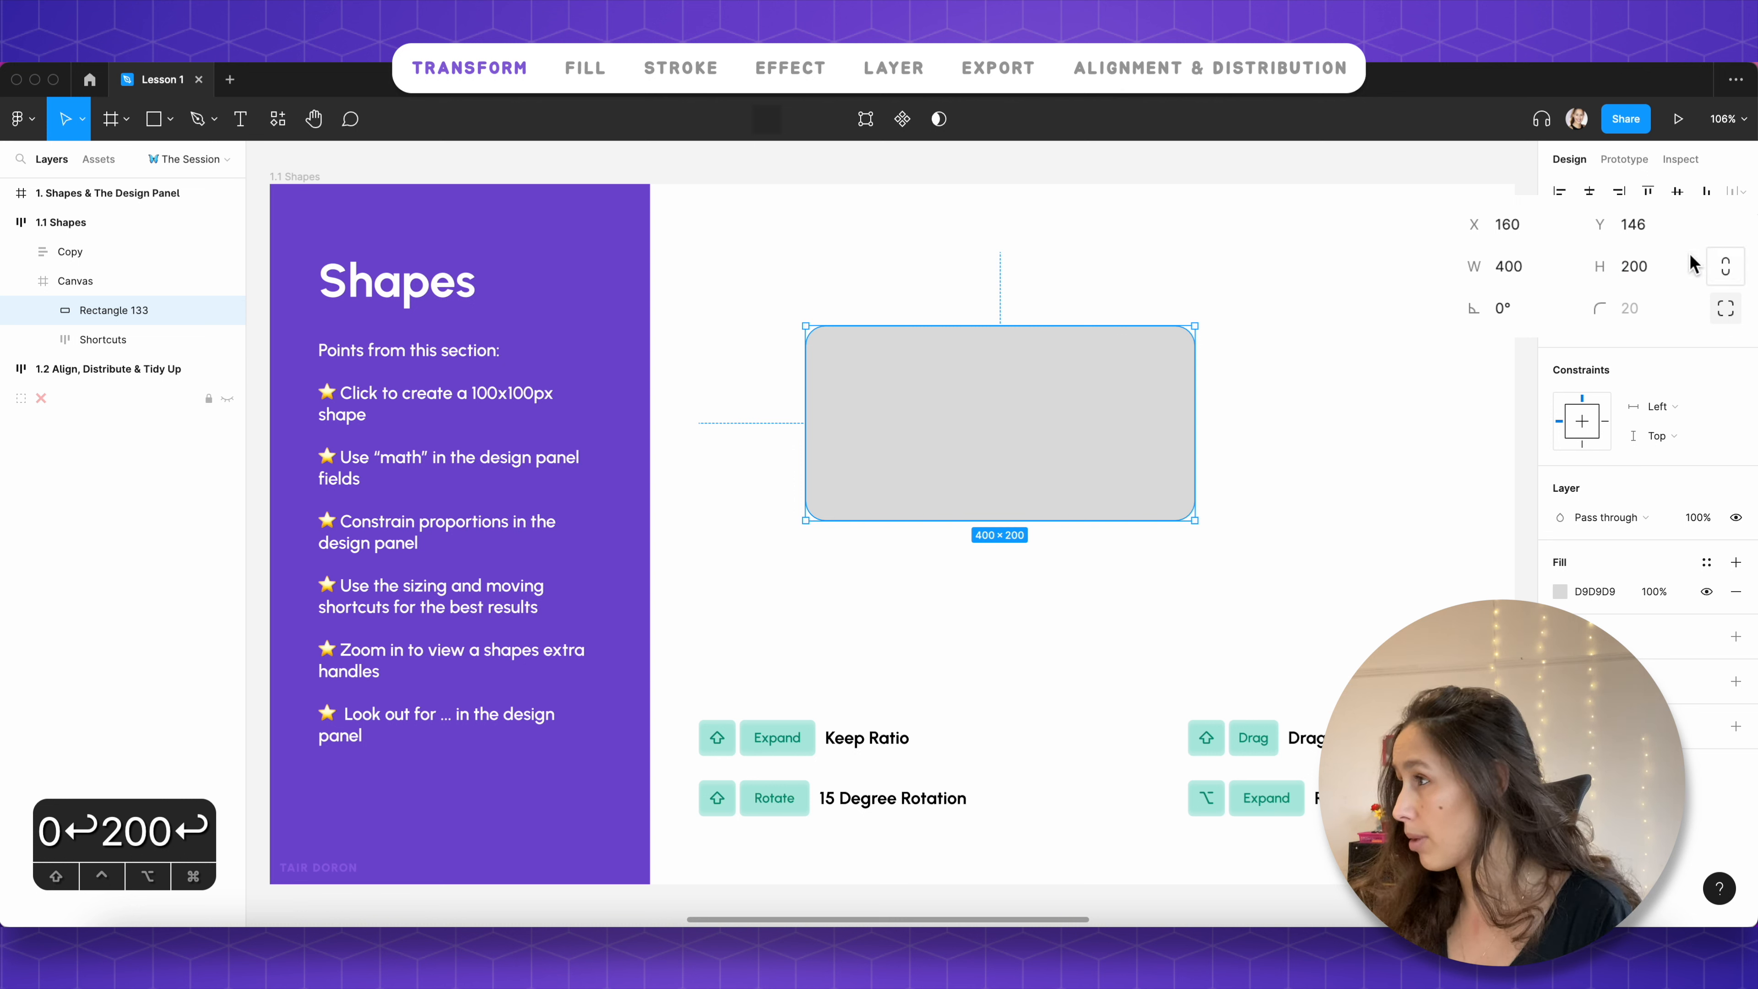
{"action": "left_click", "coordinate": [1525, 252]}
{"action": "type", "text": "200"}
{"action": "key", "text": "Return"}
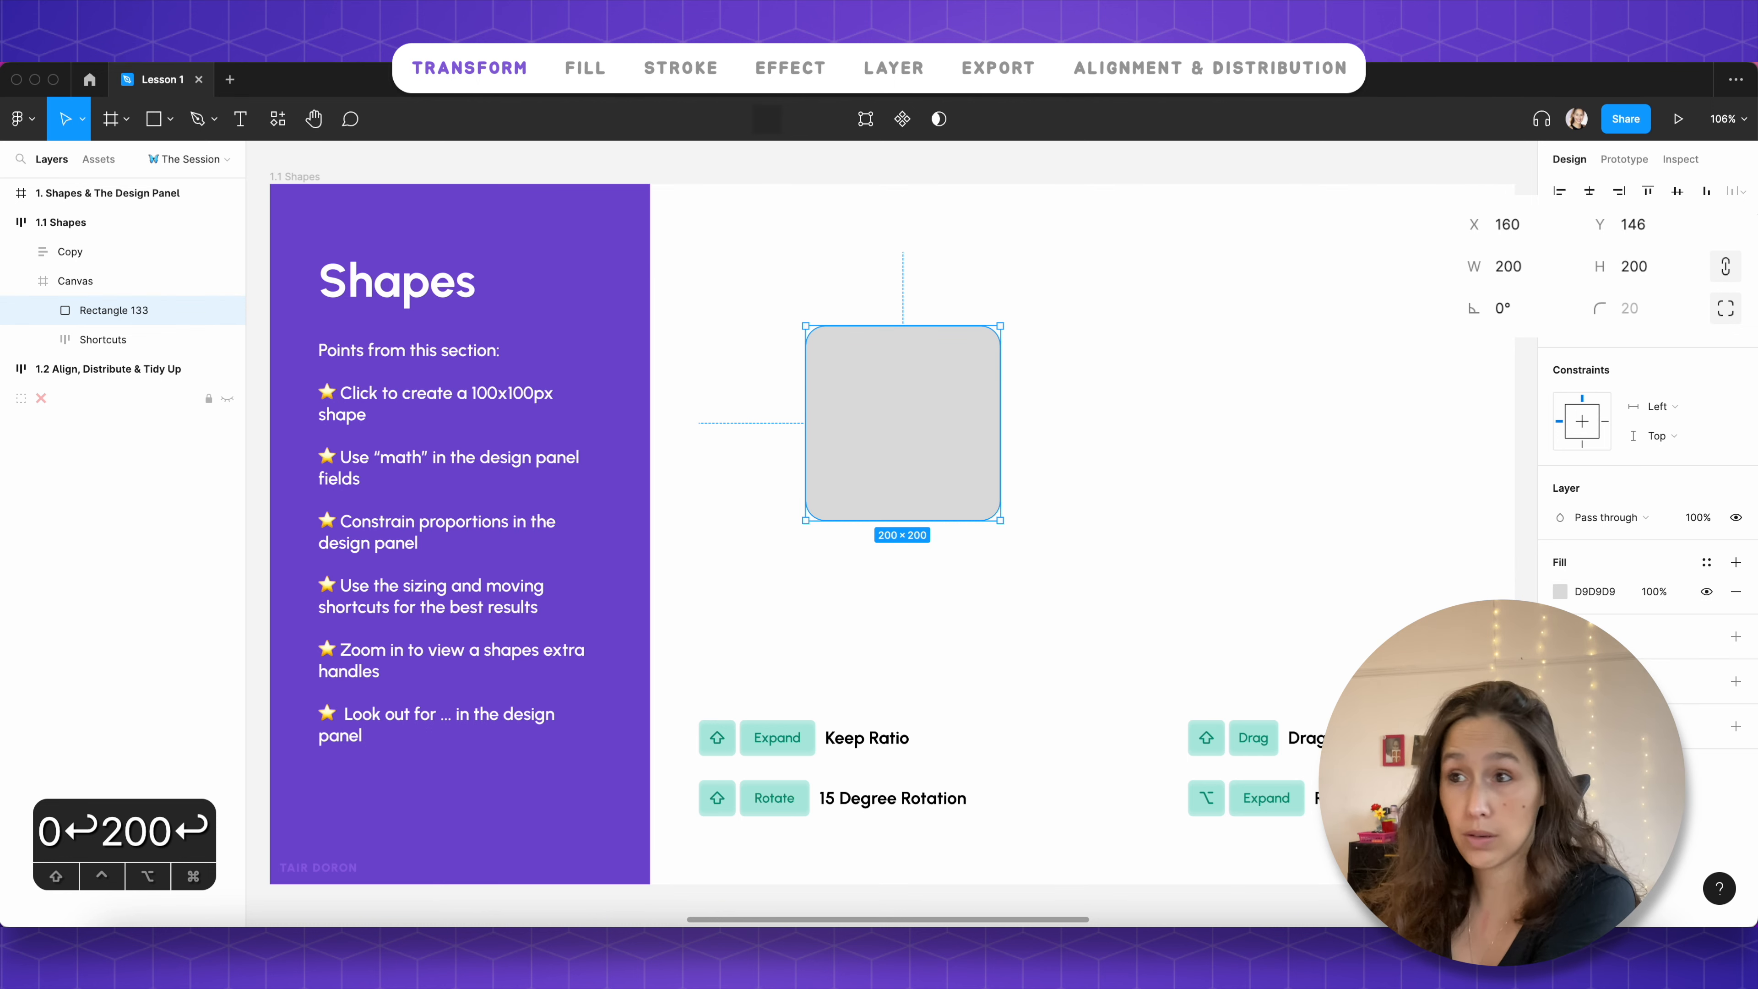
Step: Freely resize the square from its top-right corner to about 188 by 87 and undo the resize
{"action": "left_click_drag", "start_coordinate": [1001, 325], "coordinate": [988, 437]}
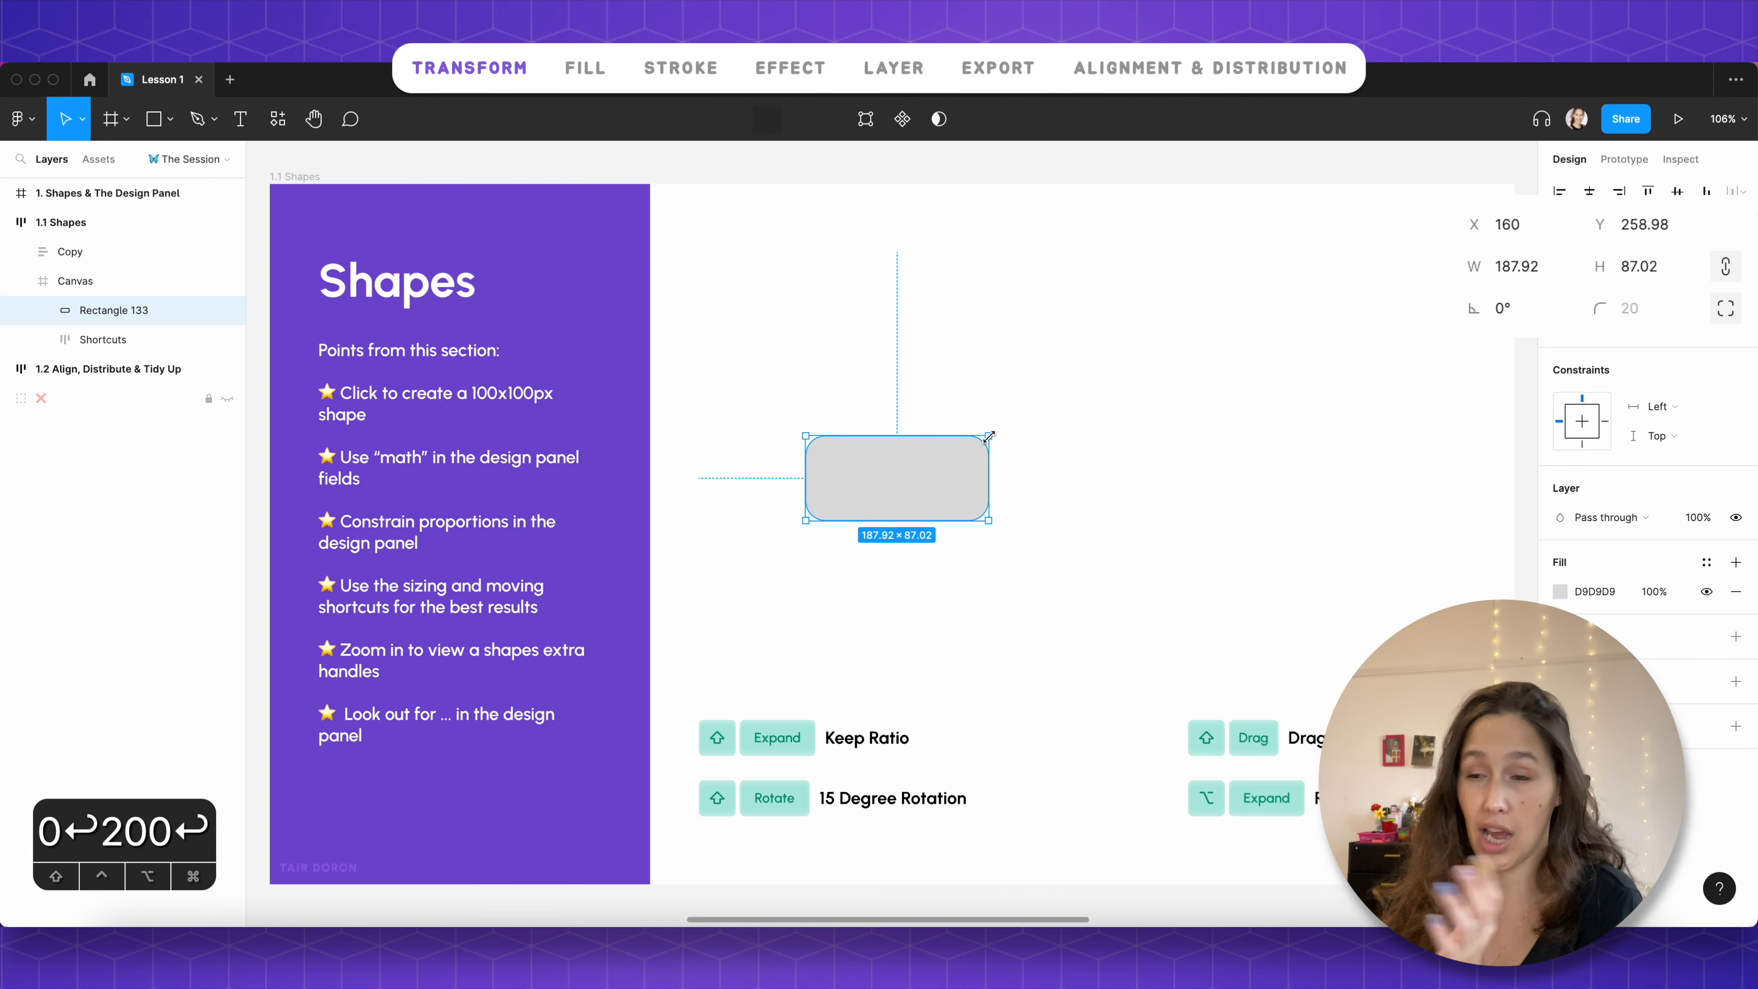
{"action": "key", "text": "super+z"}
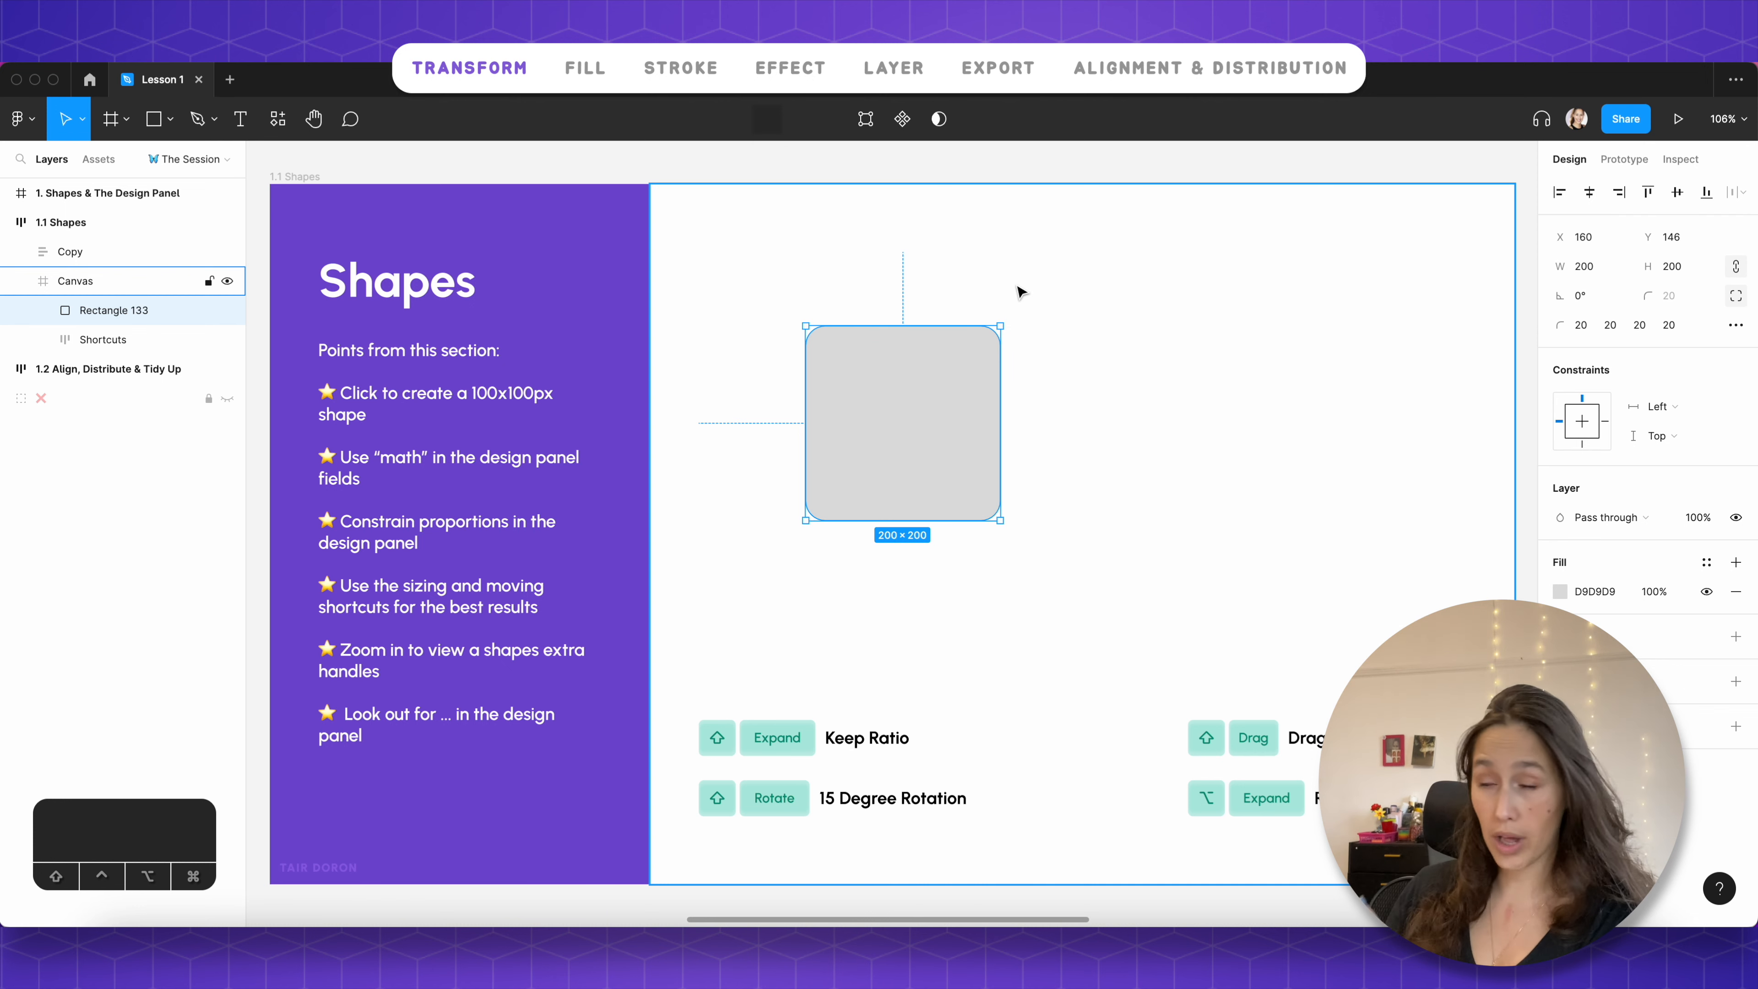
Step: Move the square on the canvas to about X 278, Y 63, and try rotating it to about -46° before undoing the rotation
{"action": "left_click_drag", "start_coordinate": [899, 363], "coordinate": [997, 316]}
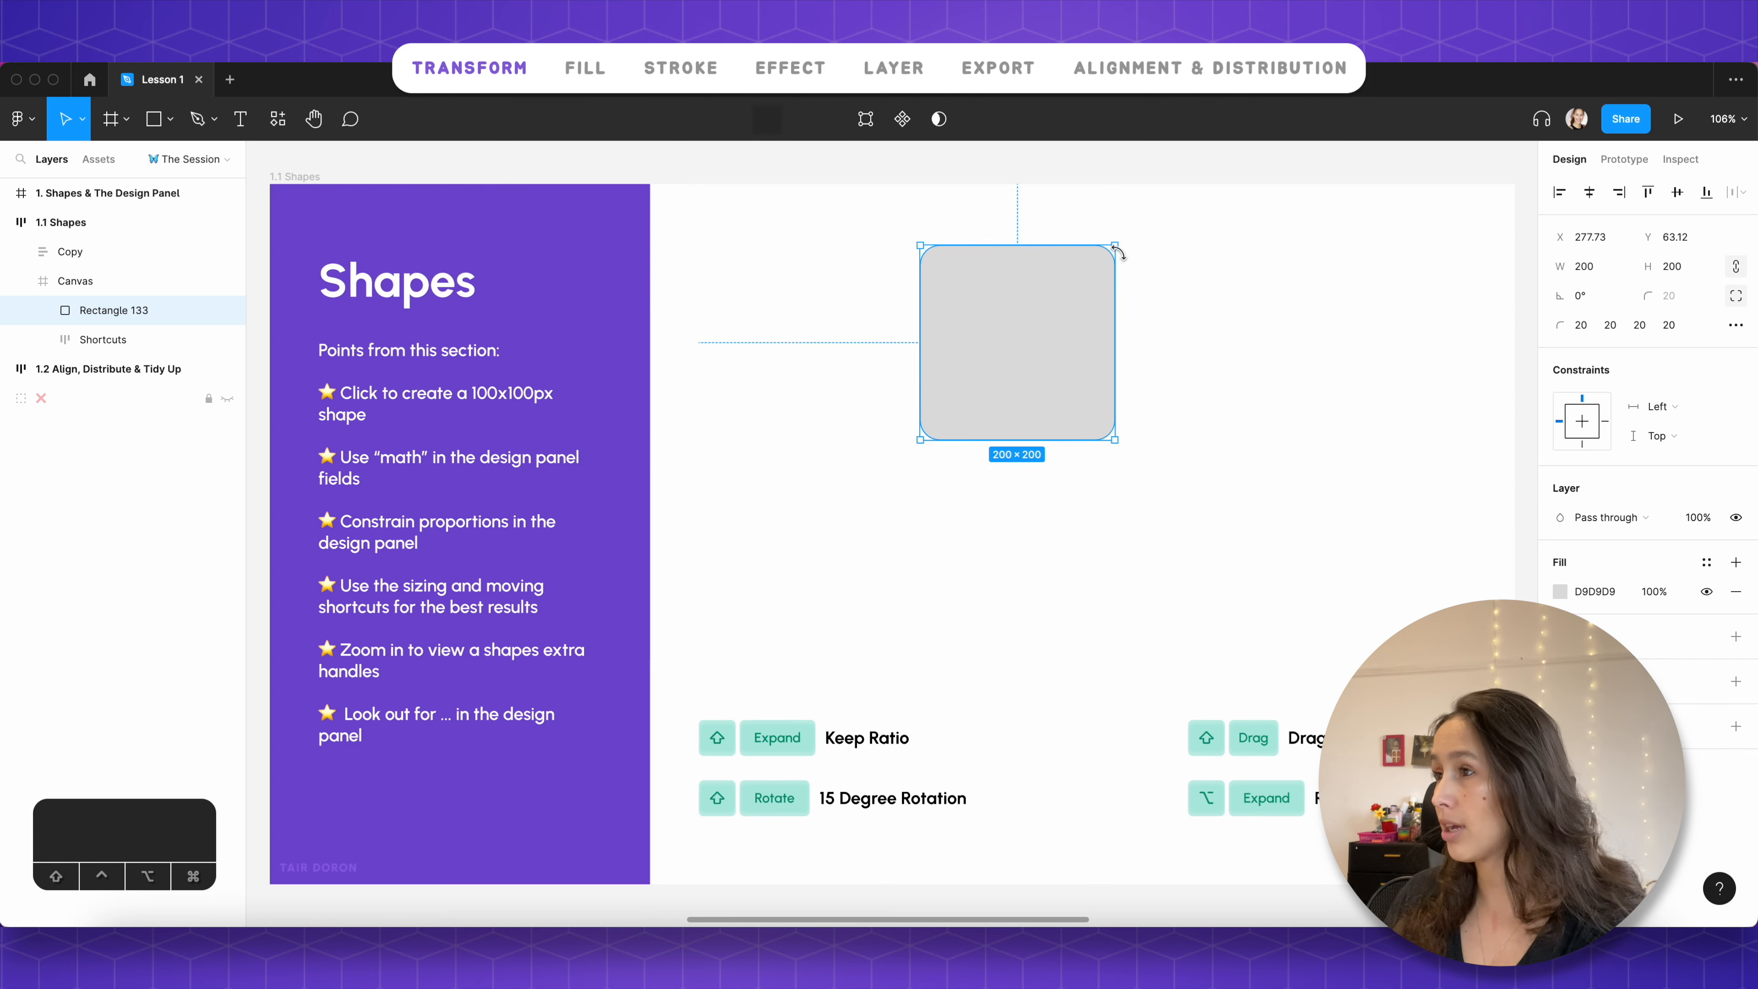
{"action": "left_click_drag", "start_coordinate": [1118, 247], "coordinate": [1142, 342]}
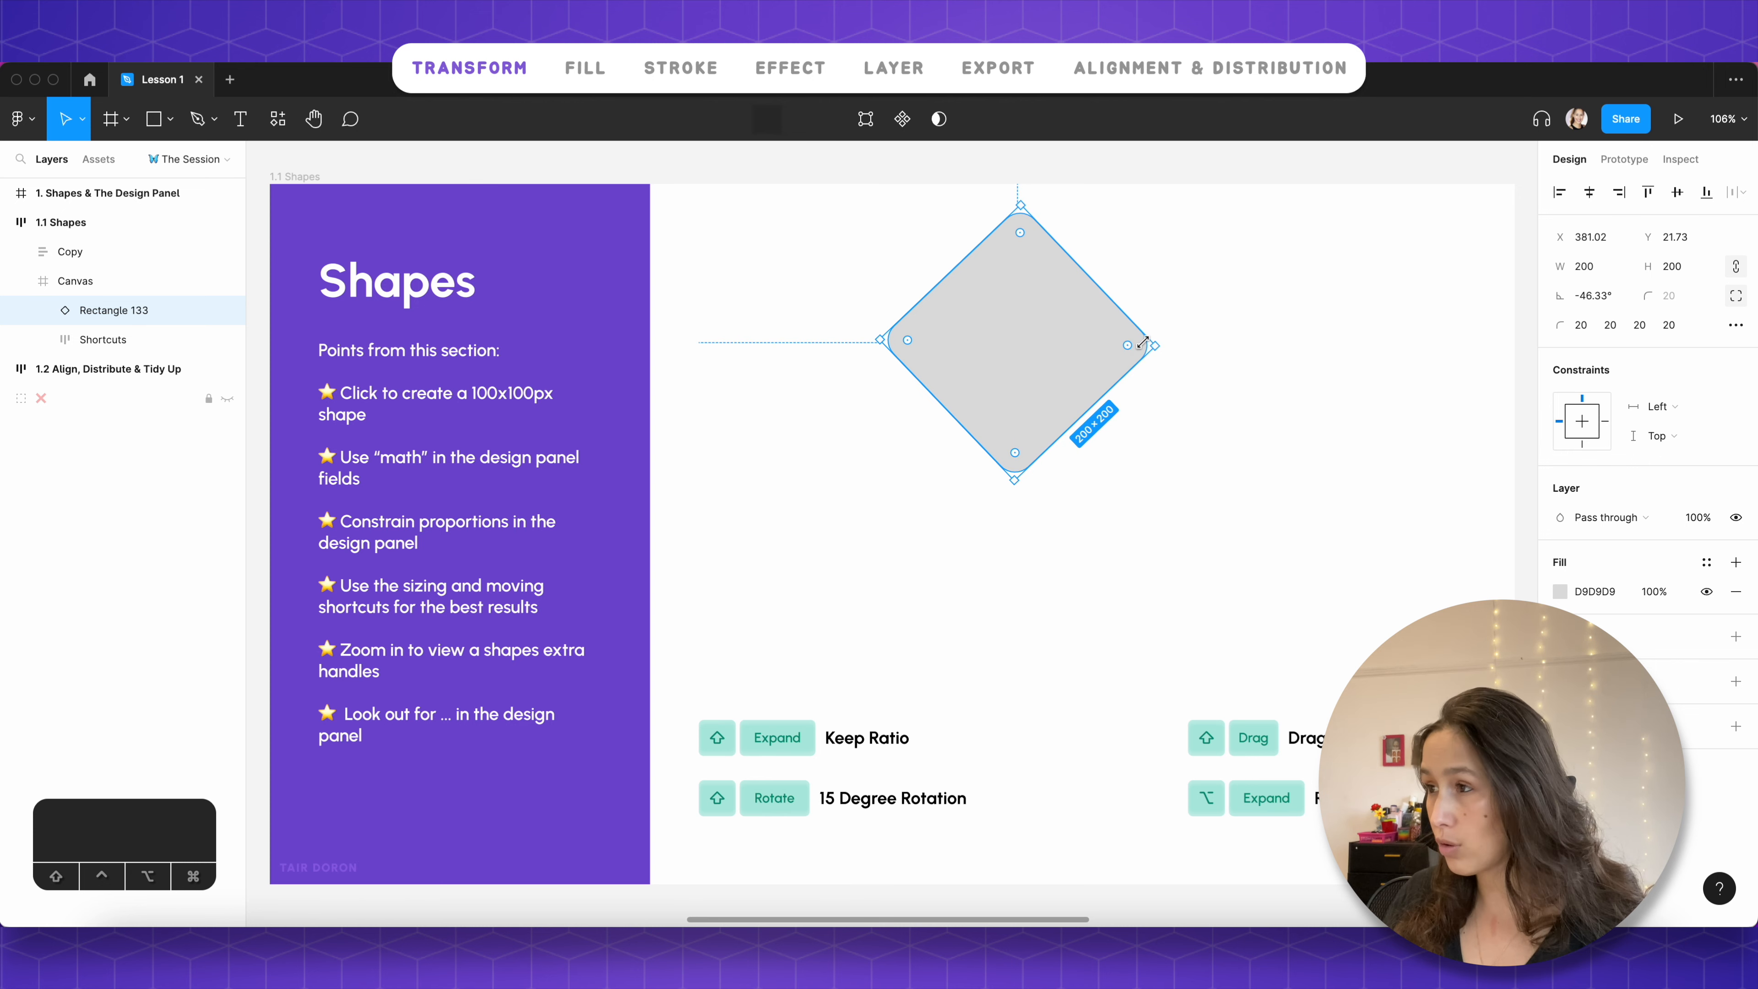
{"action": "key", "text": "super+z"}
{"action": "key", "text": "super+z"}
Step: Adjust the square's top-right corner radius alone to 14, and replace it with a uniform radius of 10 on all corners
{"action": "scroll", "coordinate": [1020, 243], "scroll_direction": "up", "scroll_amount": 5}
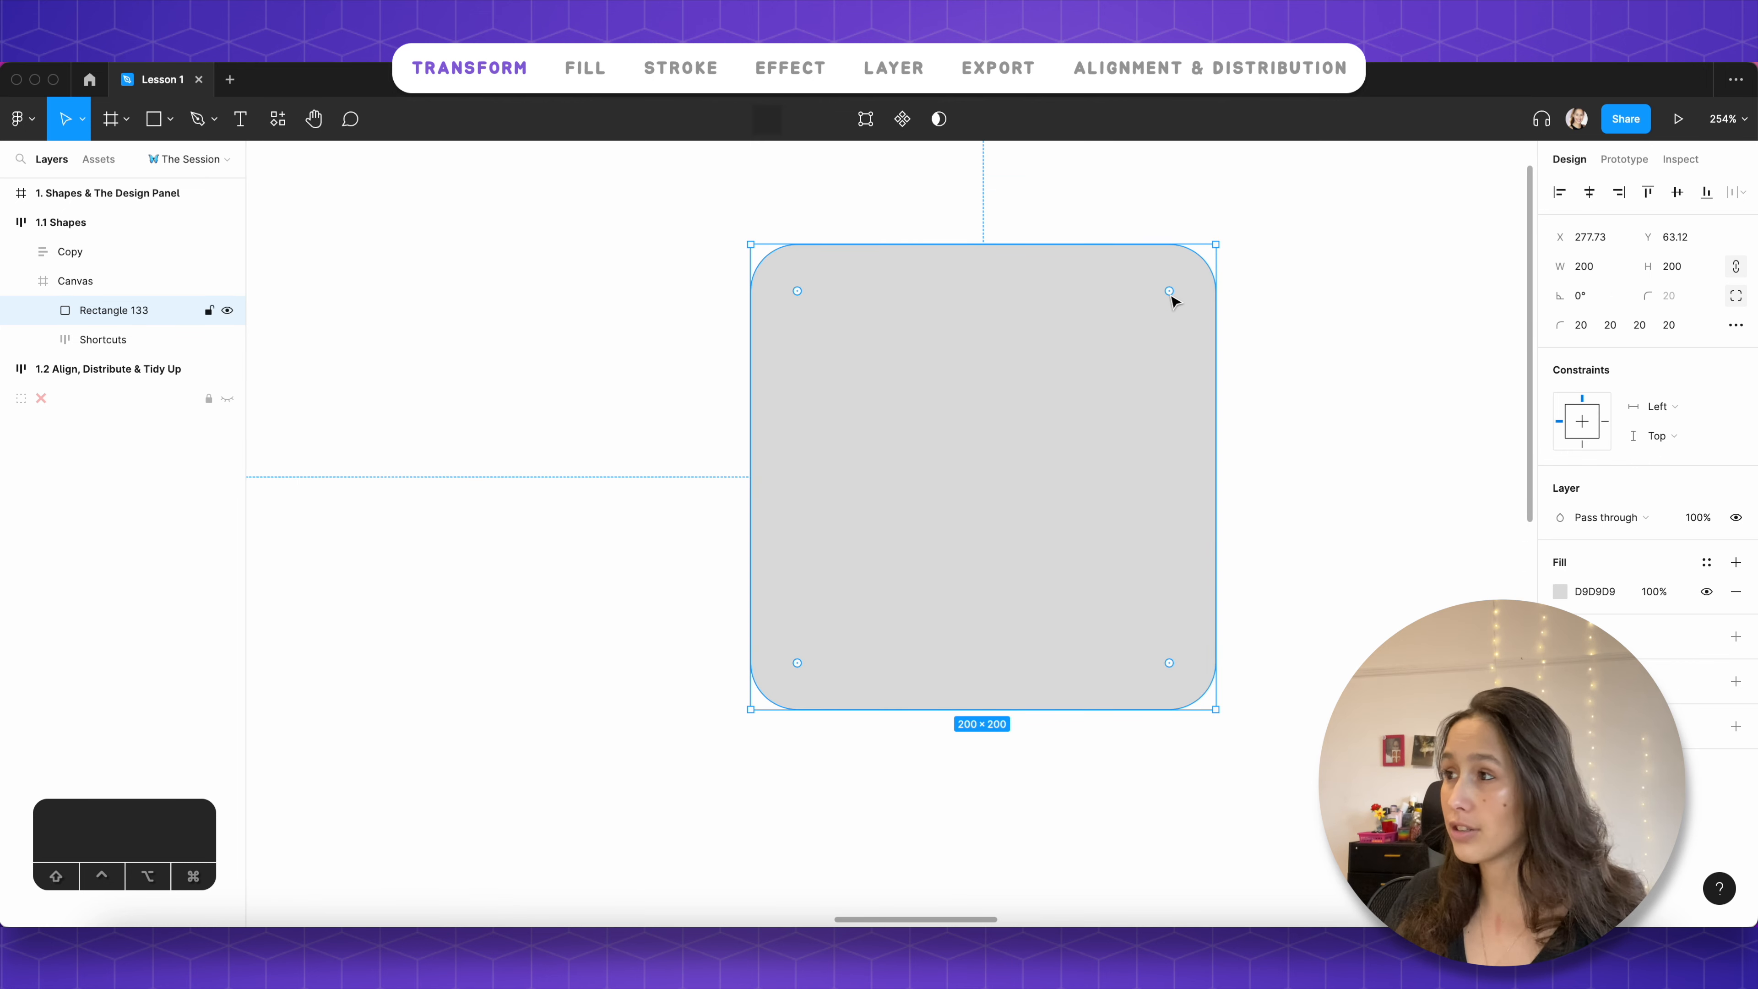
{"action": "mouse_move", "coordinate": [1170, 294]}
{"action": "left_mouse_down"}
{"action": "mouse_move", "coordinate": [1083, 346]}
{"action": "mouse_move", "coordinate": [1049, 420]}
{"action": "mouse_move", "coordinate": [1213, 263]}
{"action": "mouse_move", "coordinate": [1114, 357]}
{"action": "mouse_move", "coordinate": [1213, 263]}
{"action": "mouse_move", "coordinate": [1165, 290]}
{"action": "mouse_move", "coordinate": [1180, 280]}
{"action": "left_mouse_up"}
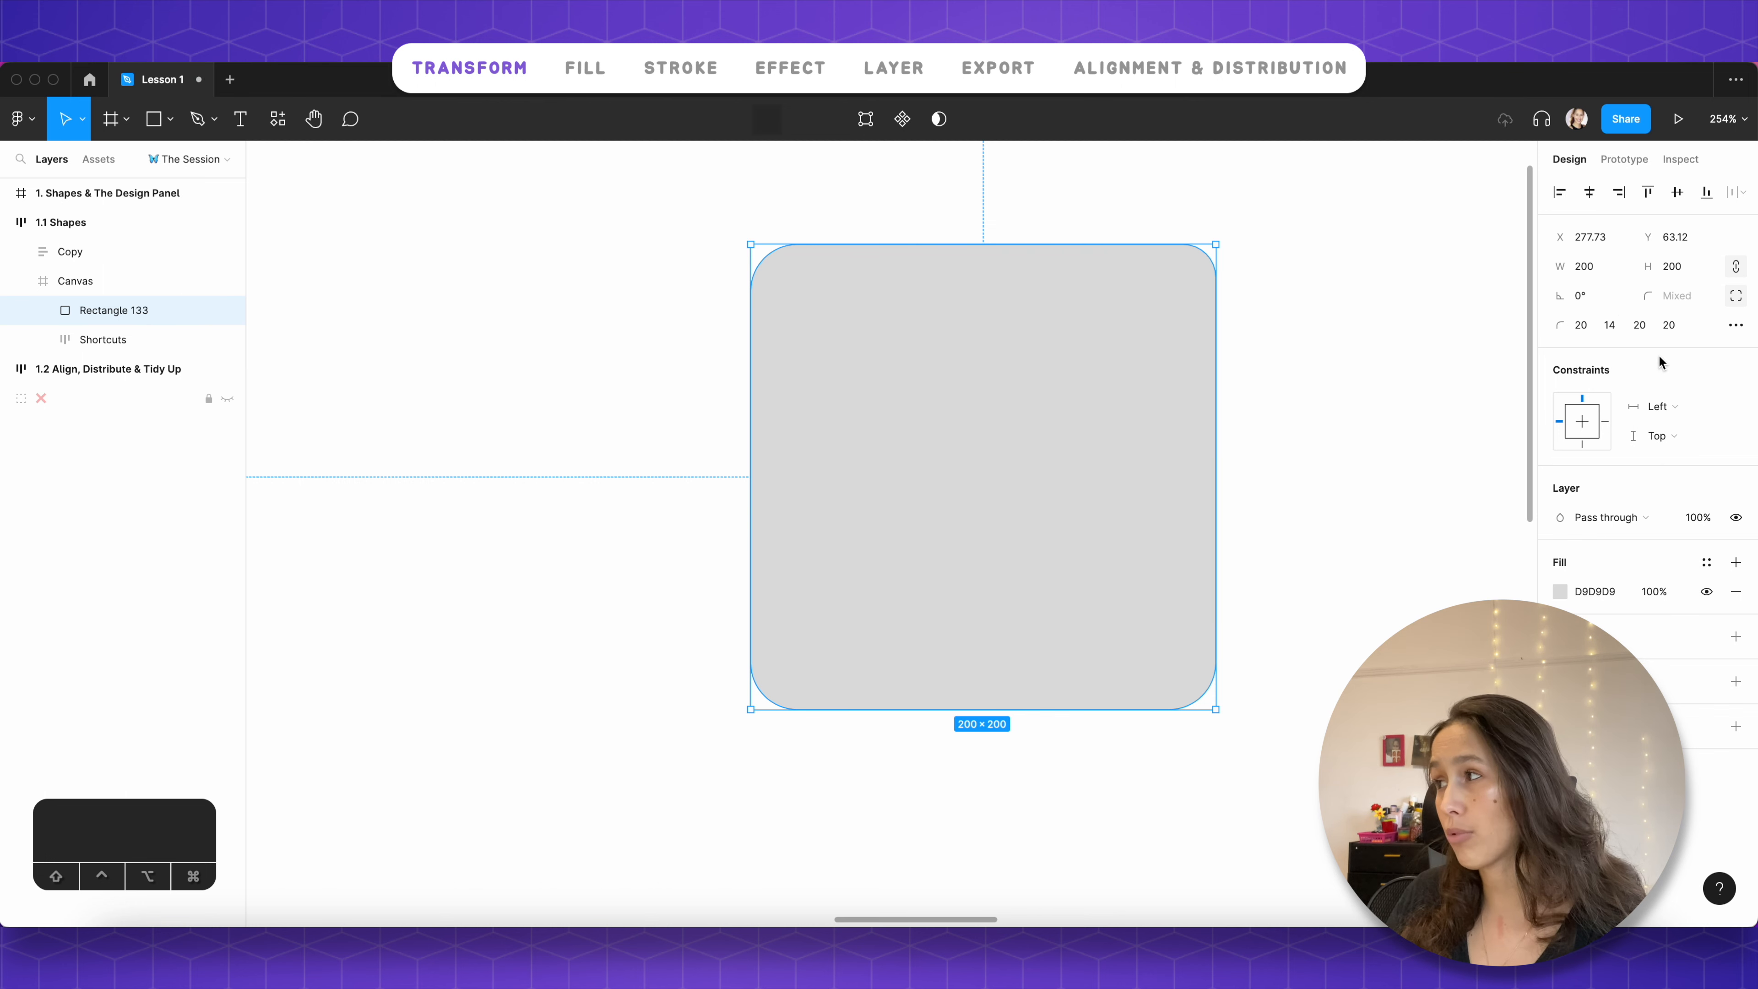
{"action": "left_click", "coordinate": [1736, 297]}
{"action": "left_click", "coordinate": [1682, 296]}
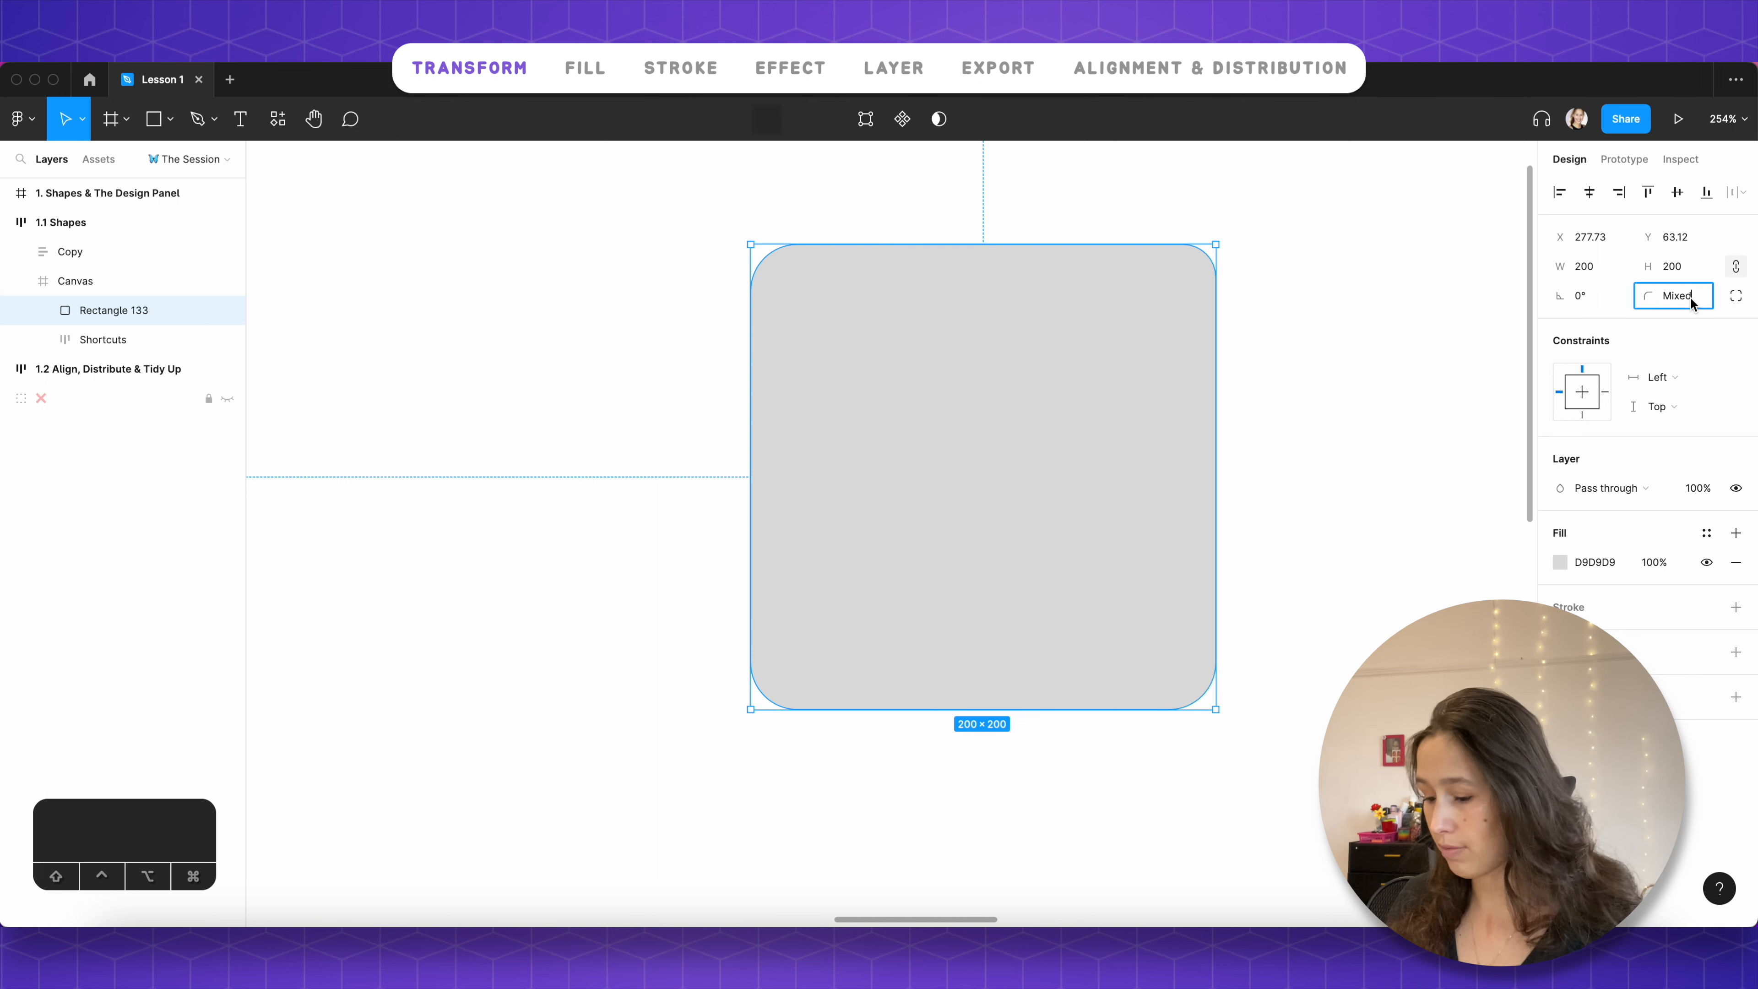
{"action": "type", "text": "10"}
{"action": "key", "text": "Return"}
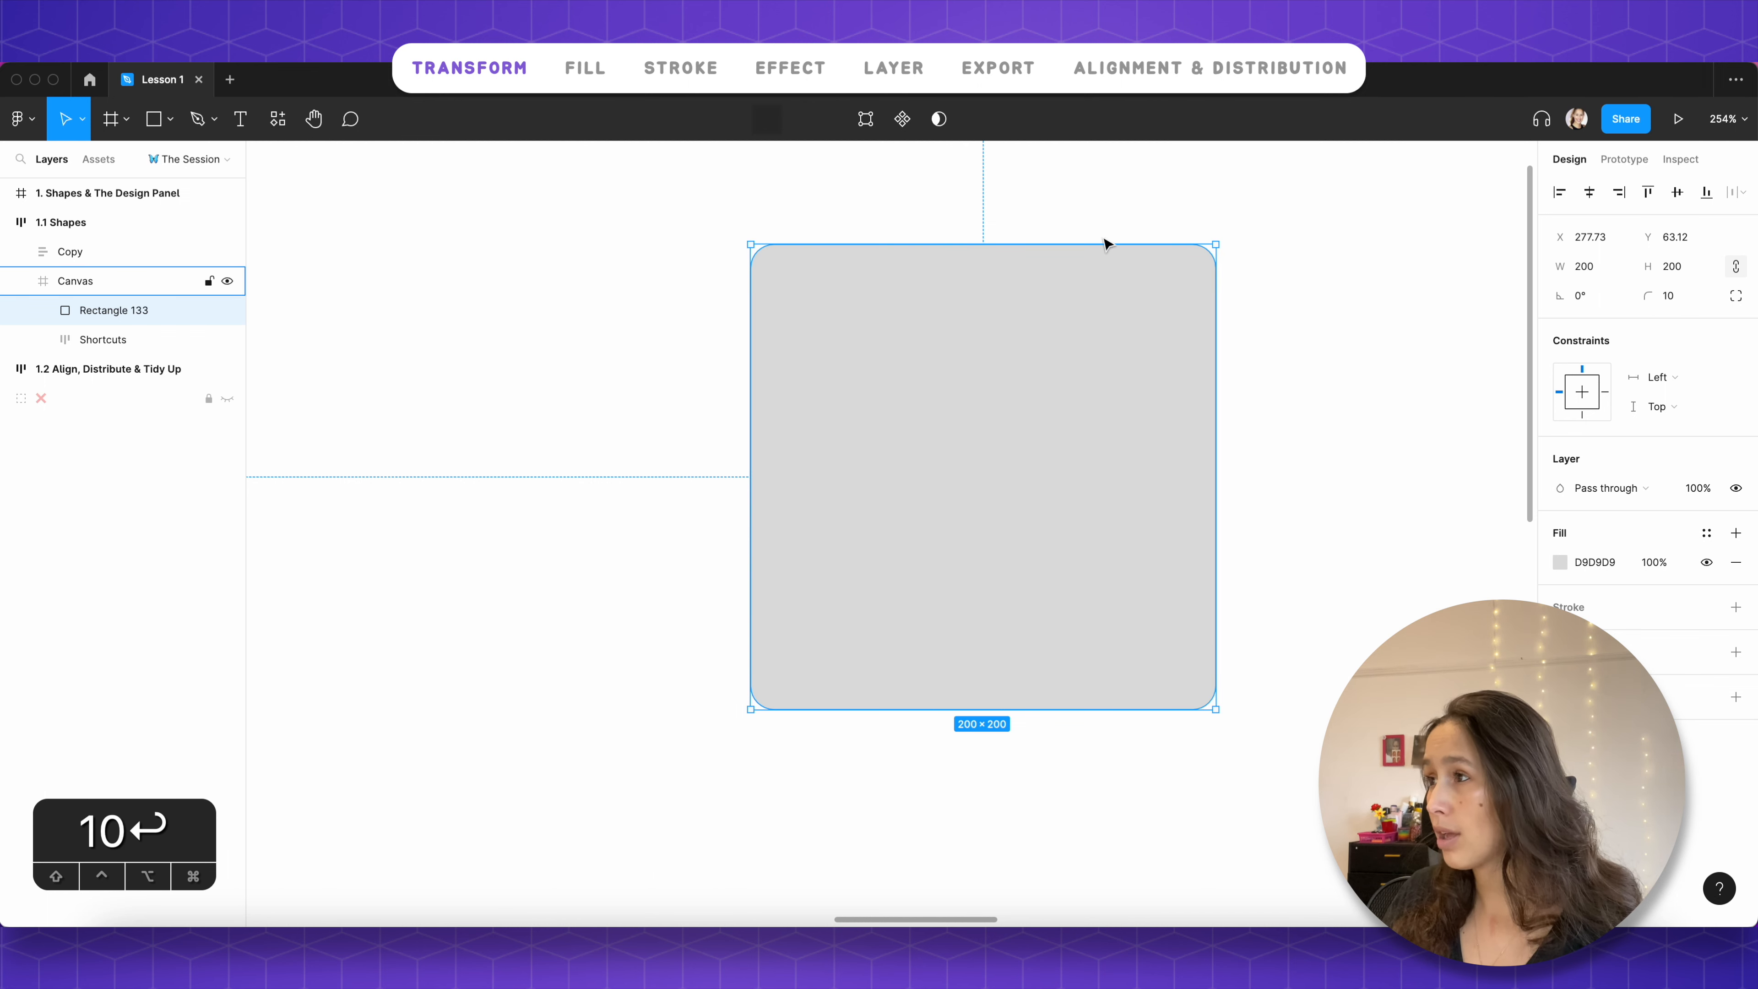
Step: Round all corners of the square to a radius of 29 on the canvas and move it to about X 230, Y 124
{"action": "left_click_drag", "start_coordinate": [1192, 265], "coordinate": [1190, 272]}
{"action": "left_click_drag", "start_coordinate": [1190, 273], "coordinate": [1151, 320]}
{"action": "scroll", "coordinate": [1060, 447], "scroll_direction": "down", "scroll_amount": 10}
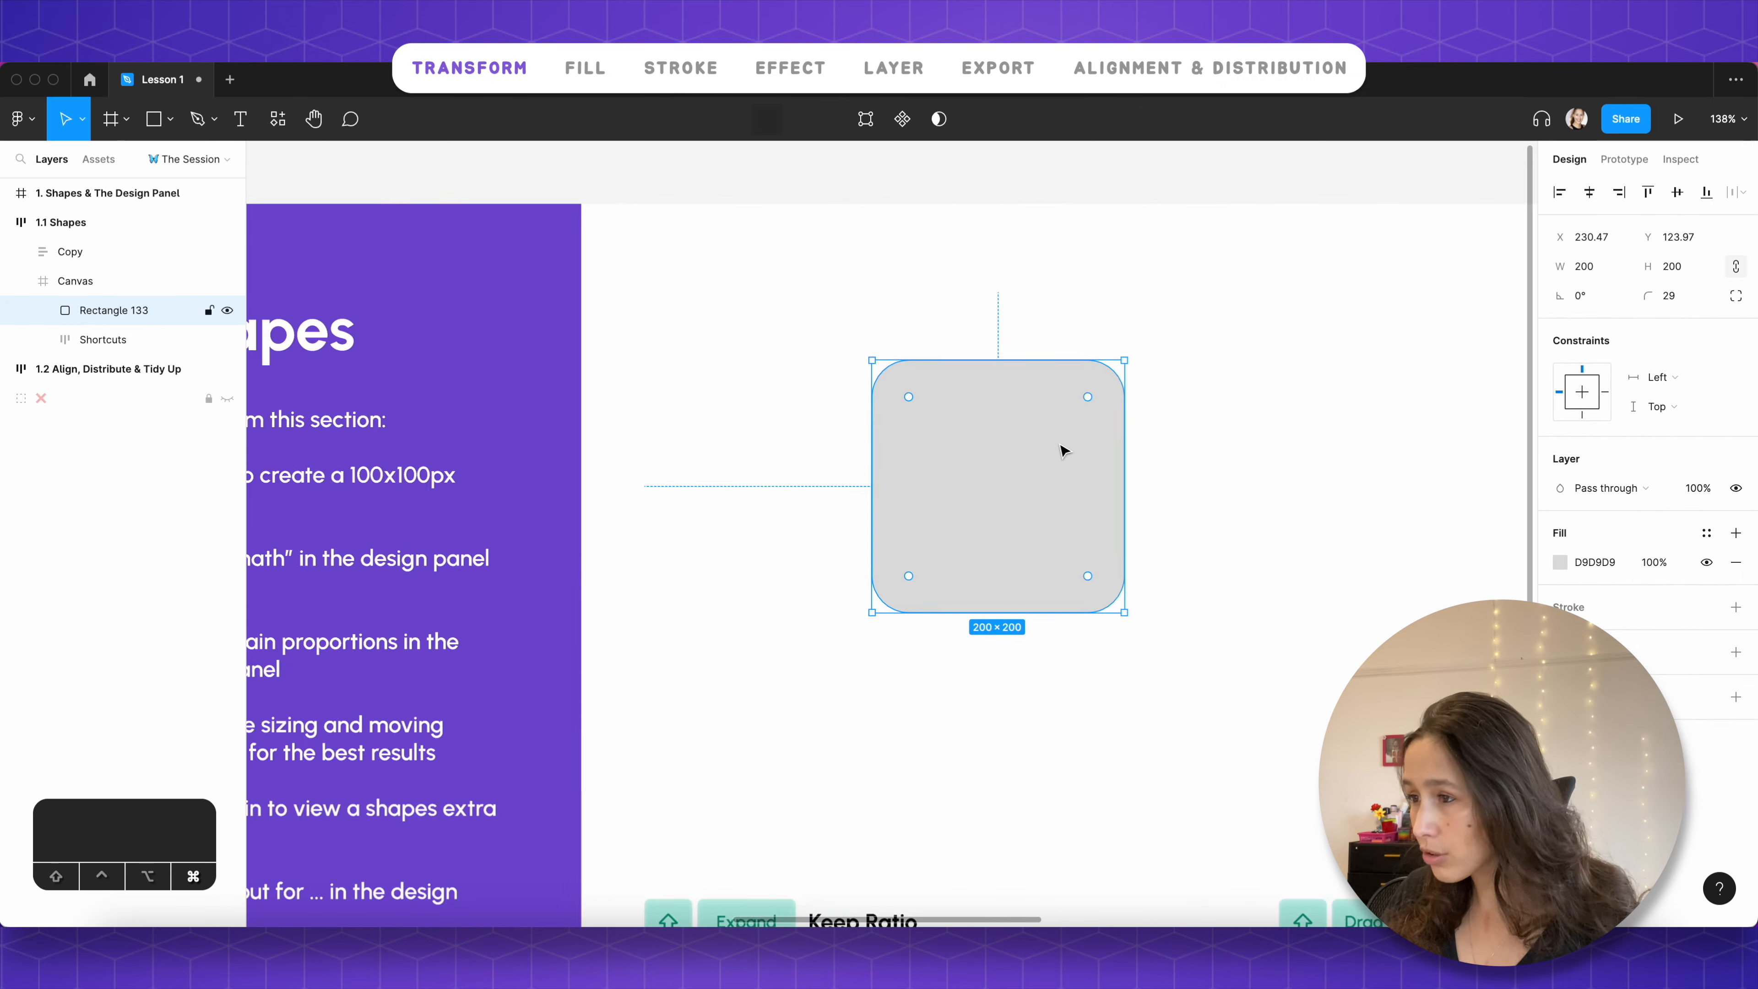
Step: Scale the square proportionally to about 268 by 268 at X 259, Y 120, and try rotating it in 15-degree steps
{"action": "scroll", "coordinate": [984, 386], "scroll_direction": "up", "scroll_amount": 5}
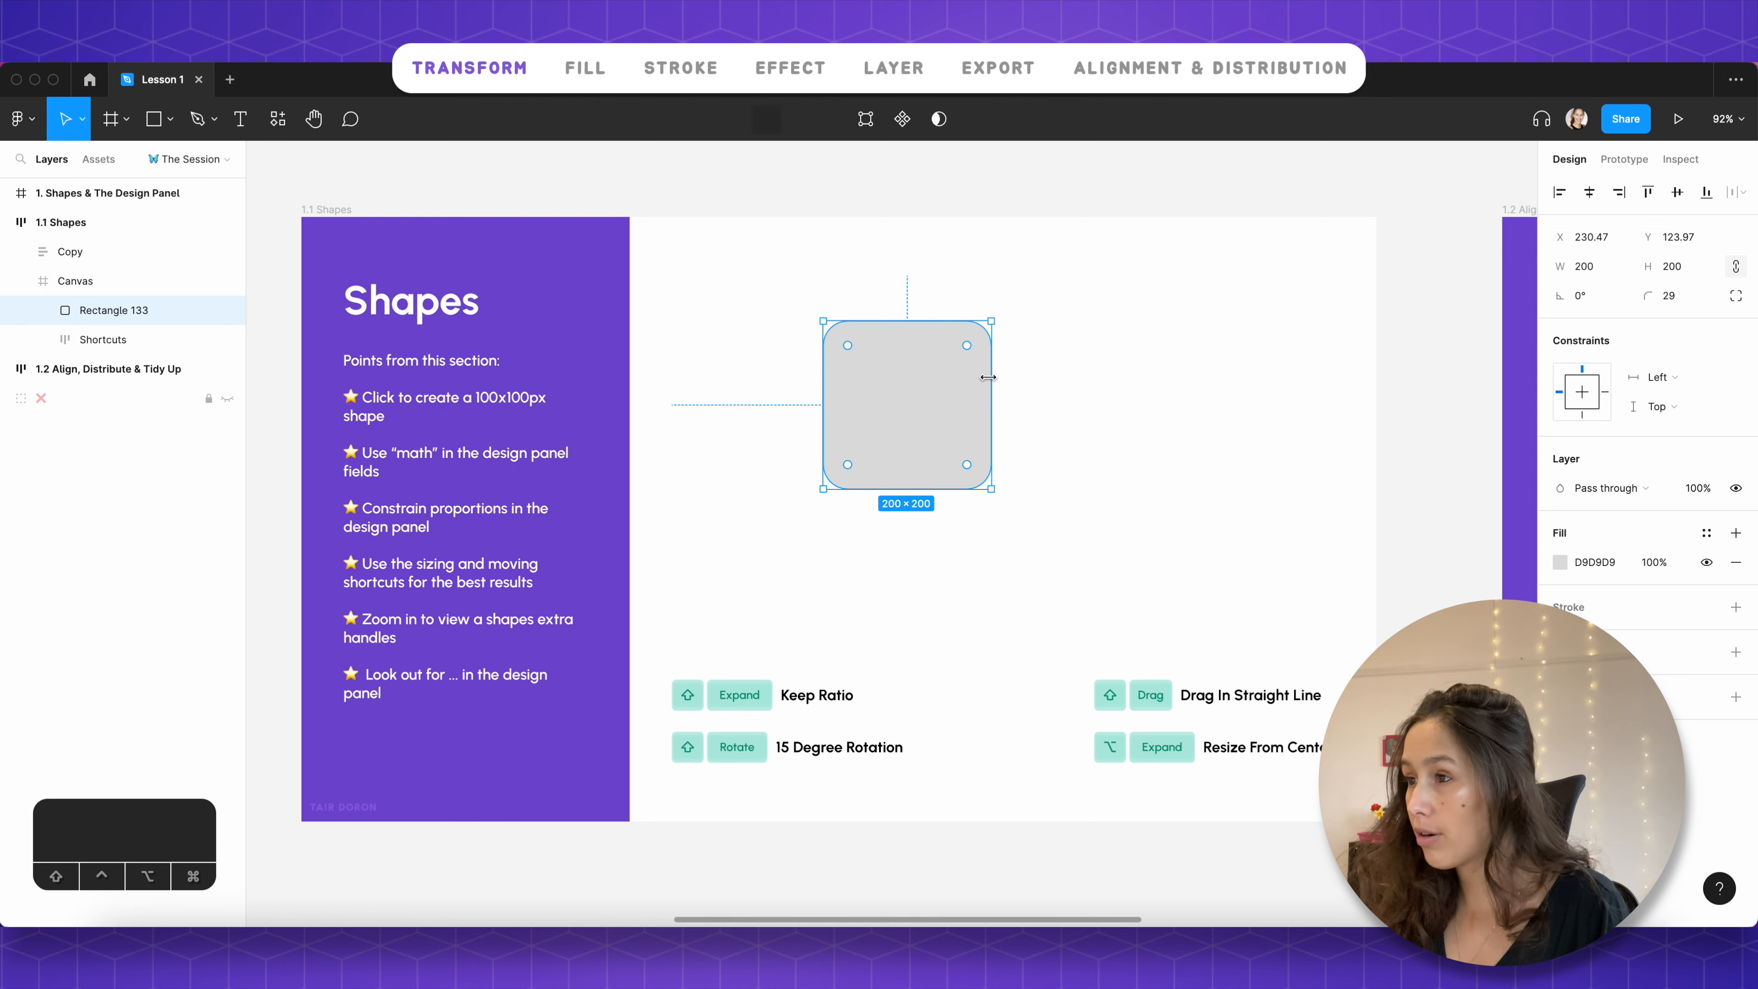
{"action": "left_click_drag", "start_coordinate": [1163, 426], "coordinate": [909, 400]}
{"action": "left_click_drag", "start_coordinate": [1017, 488], "coordinate": [1071, 456]}
{"action": "key", "text": "shift"}
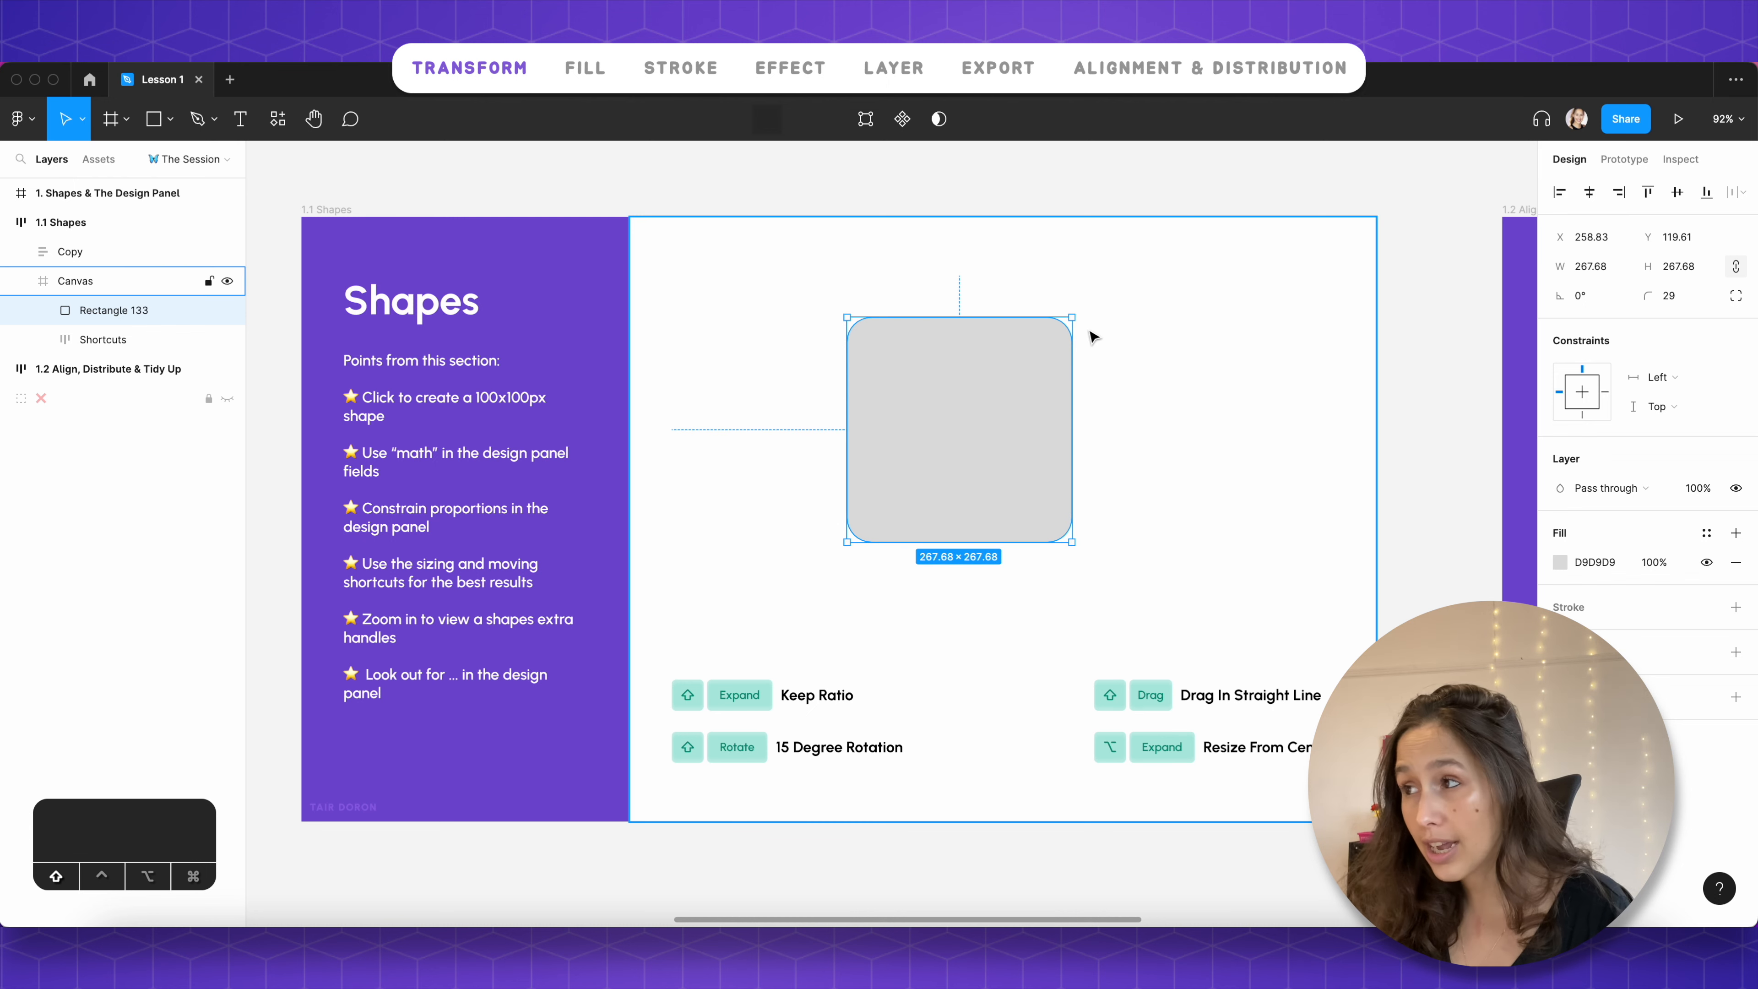
{"action": "mouse_move", "coordinate": [1077, 309]}
{"action": "left_mouse_down"}
{"action": "mouse_move", "coordinate": [1114, 364]}
{"action": "mouse_move", "coordinate": [1126, 452]}
{"action": "mouse_move", "coordinate": [1068, 544]}
{"action": "mouse_move", "coordinate": [856, 381]}
{"action": "mouse_move", "coordinate": [792, 300]}
{"action": "mouse_move", "coordinate": [1007, 270]}
{"action": "mouse_move", "coordinate": [1045, 284]}
{"action": "mouse_move", "coordinate": [1070, 330]}
{"action": "left_mouse_up"}
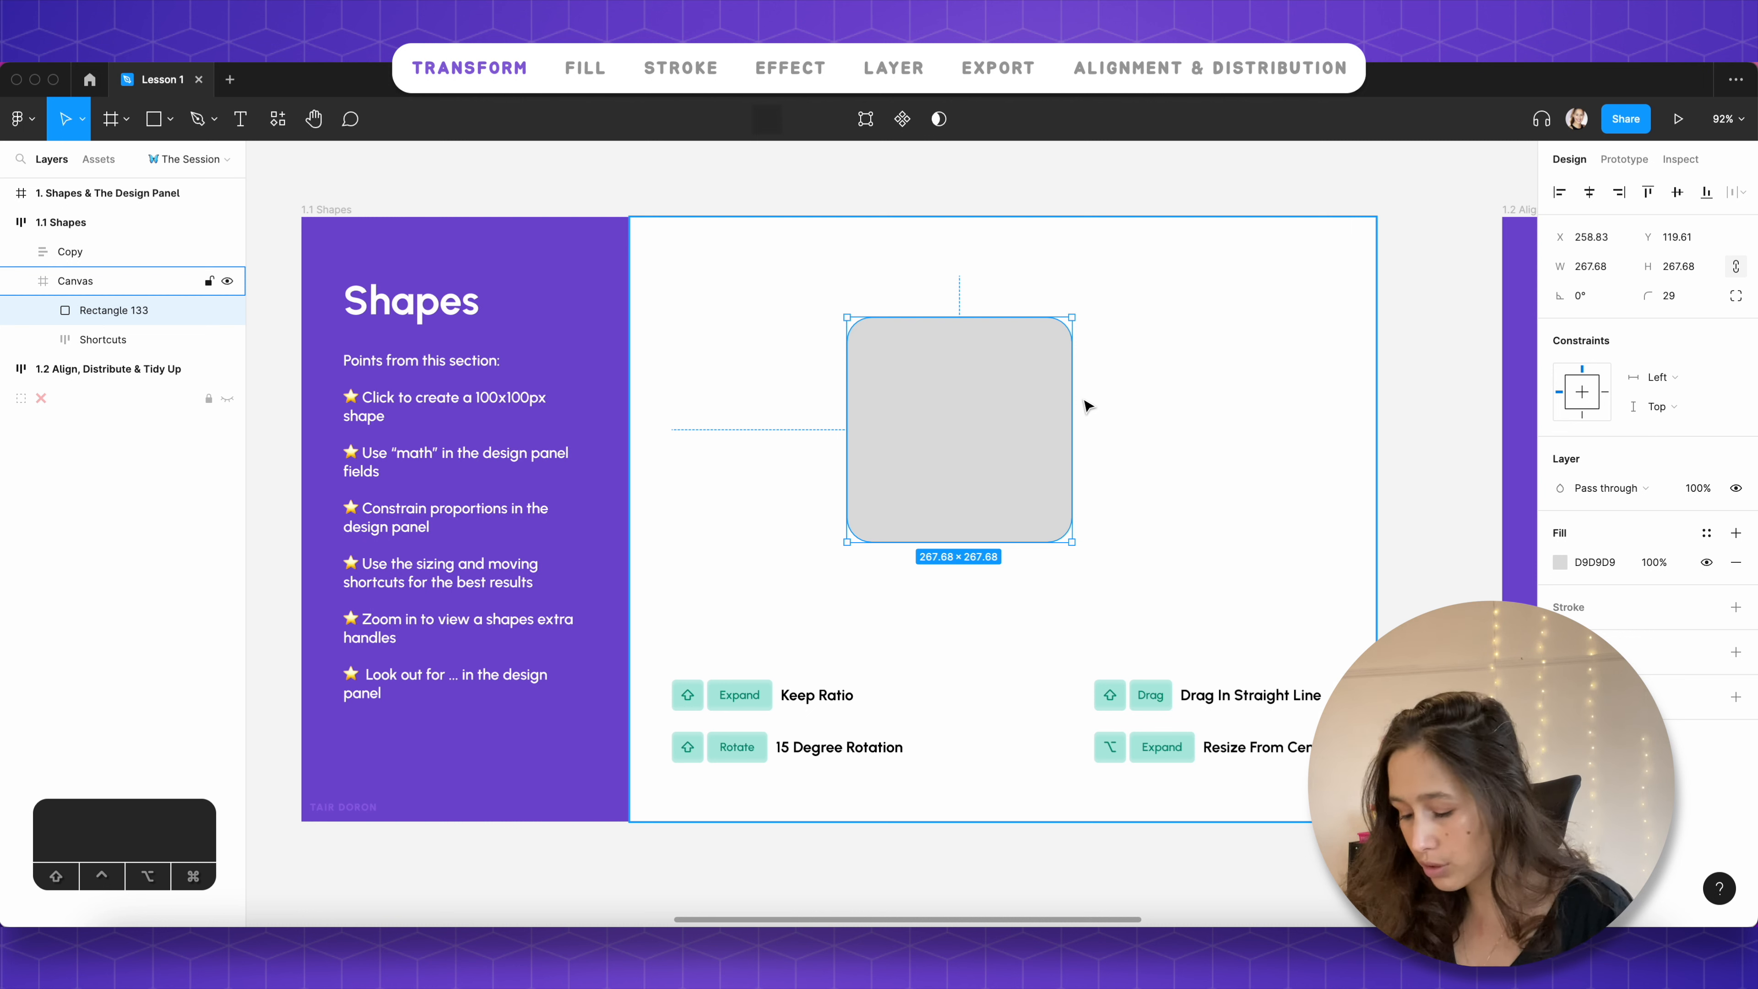
Step: Try resizing the square symmetrically from its center, horizontally, vertically to about 417 high, and proportionally from its bottom-right corner
{"action": "left_click_drag", "start_coordinate": [1072, 399], "coordinate": [1216, 408]}
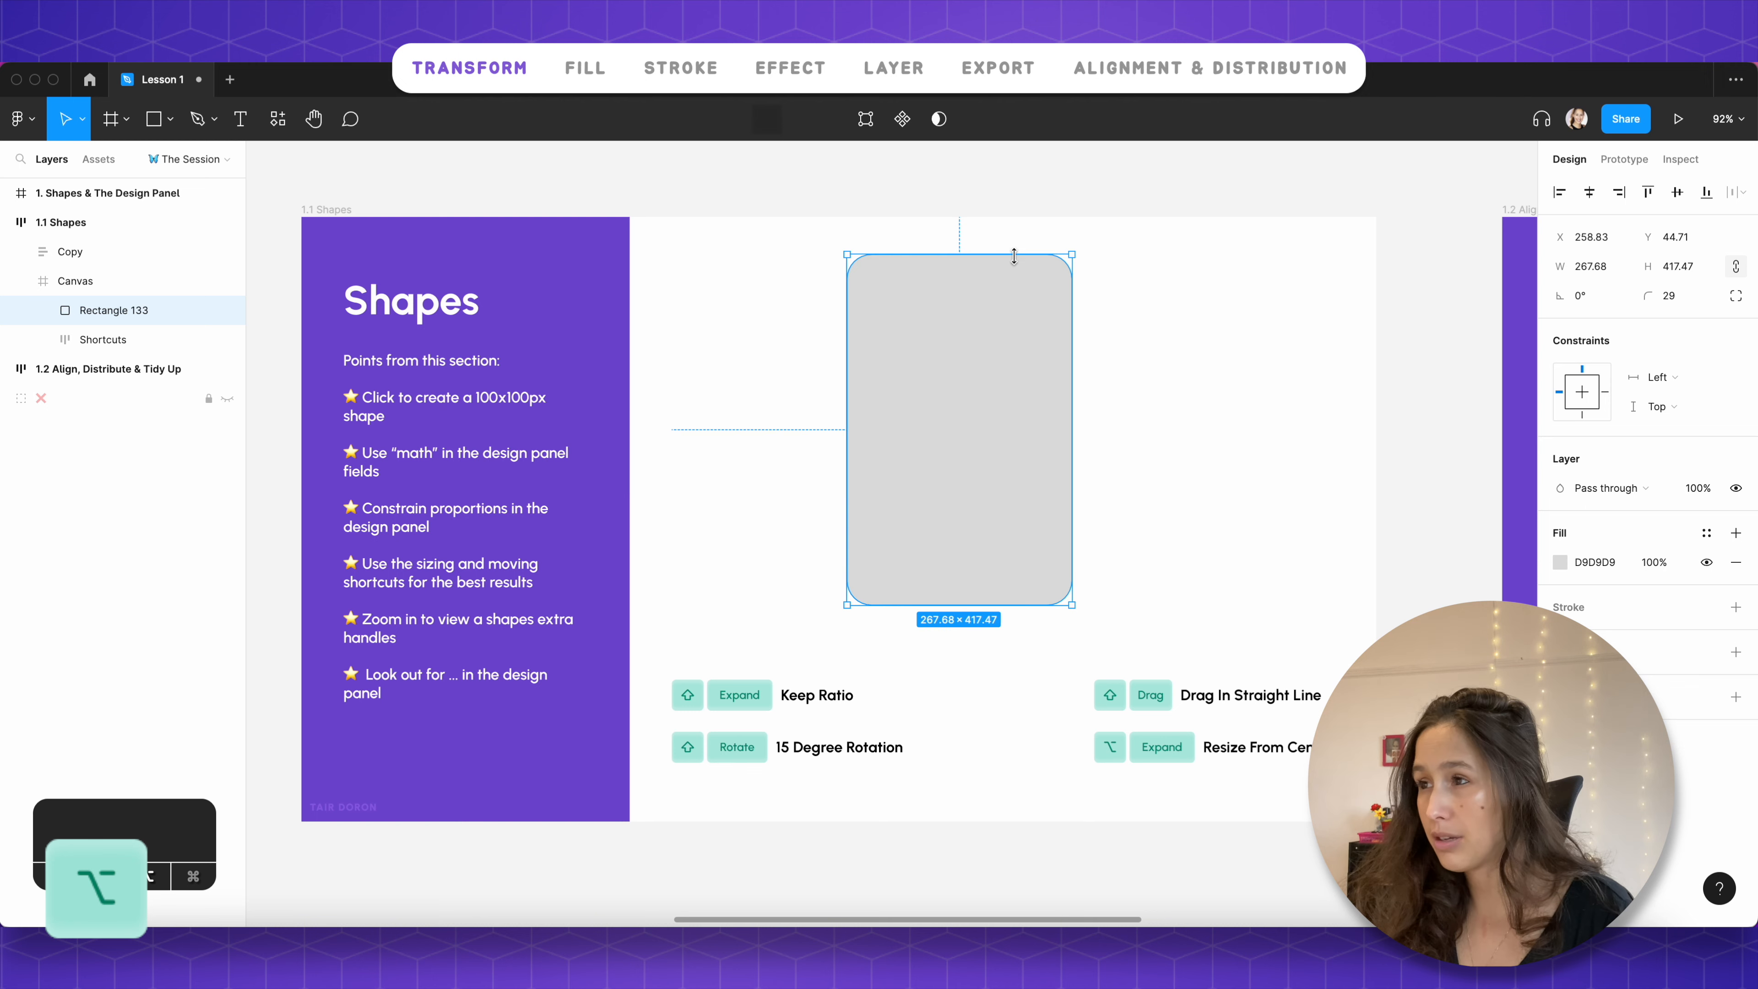
{"action": "left_click_drag", "start_coordinate": [1012, 258], "coordinate": [1009, 317]}
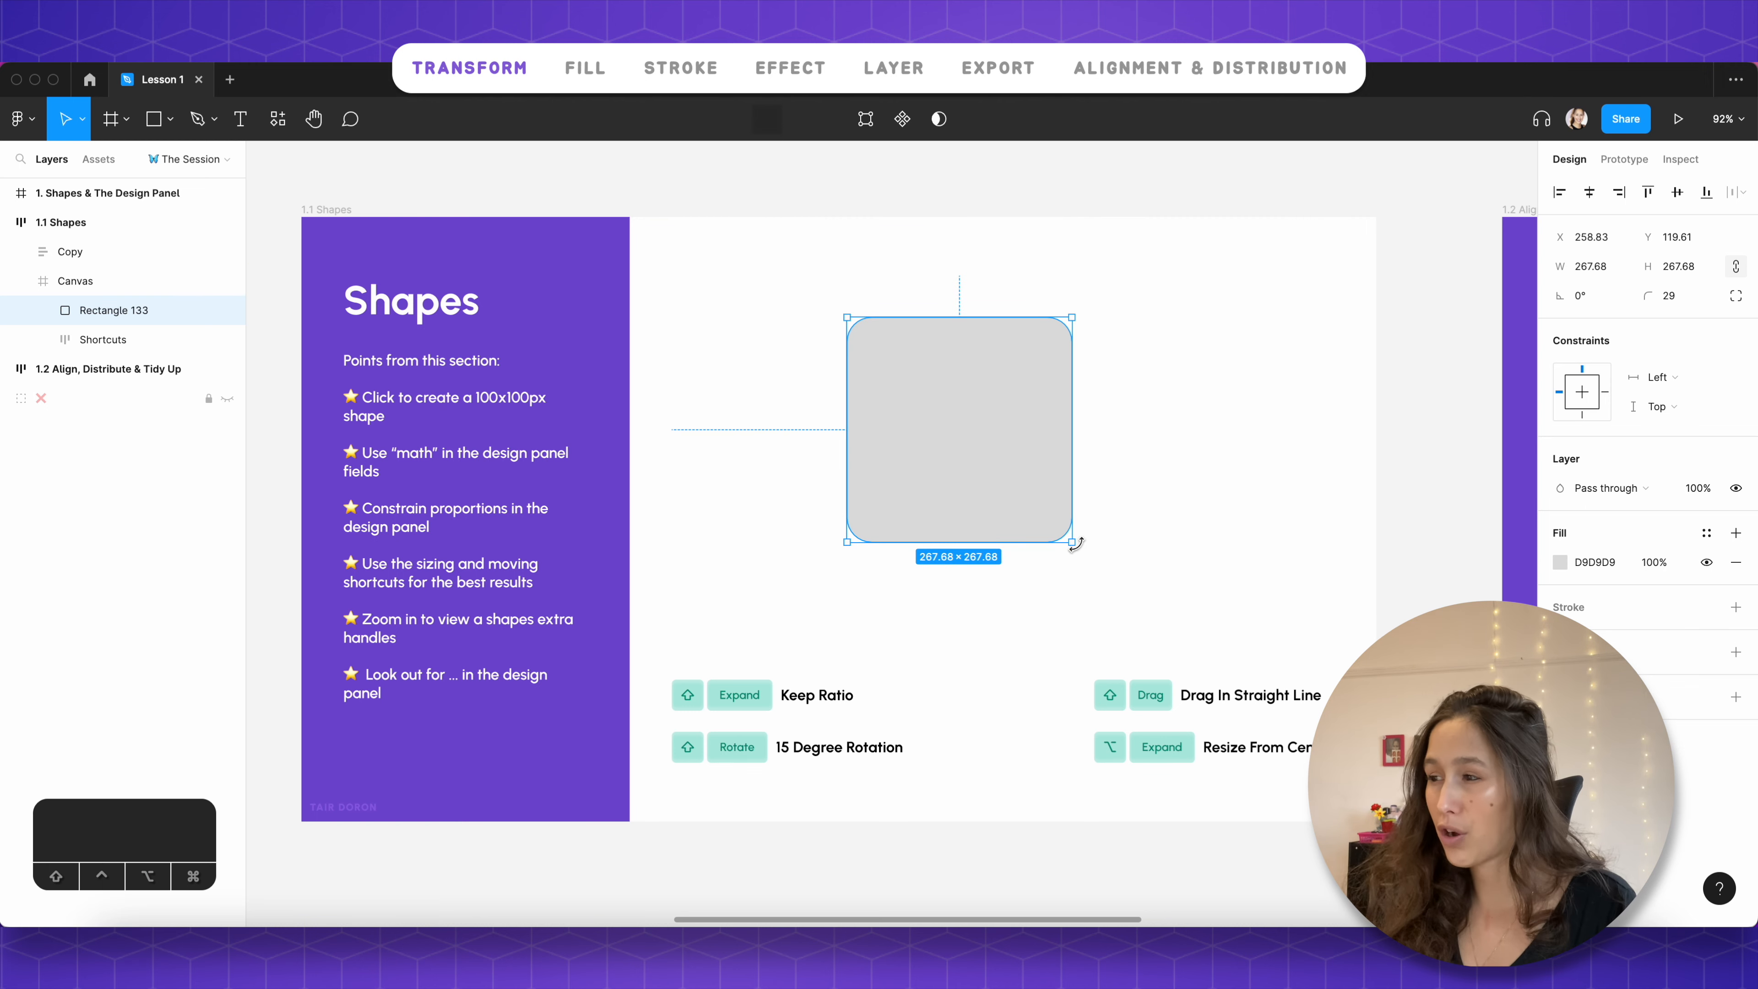
{"action": "key", "text": "alt"}
{"action": "key", "text": "shift"}
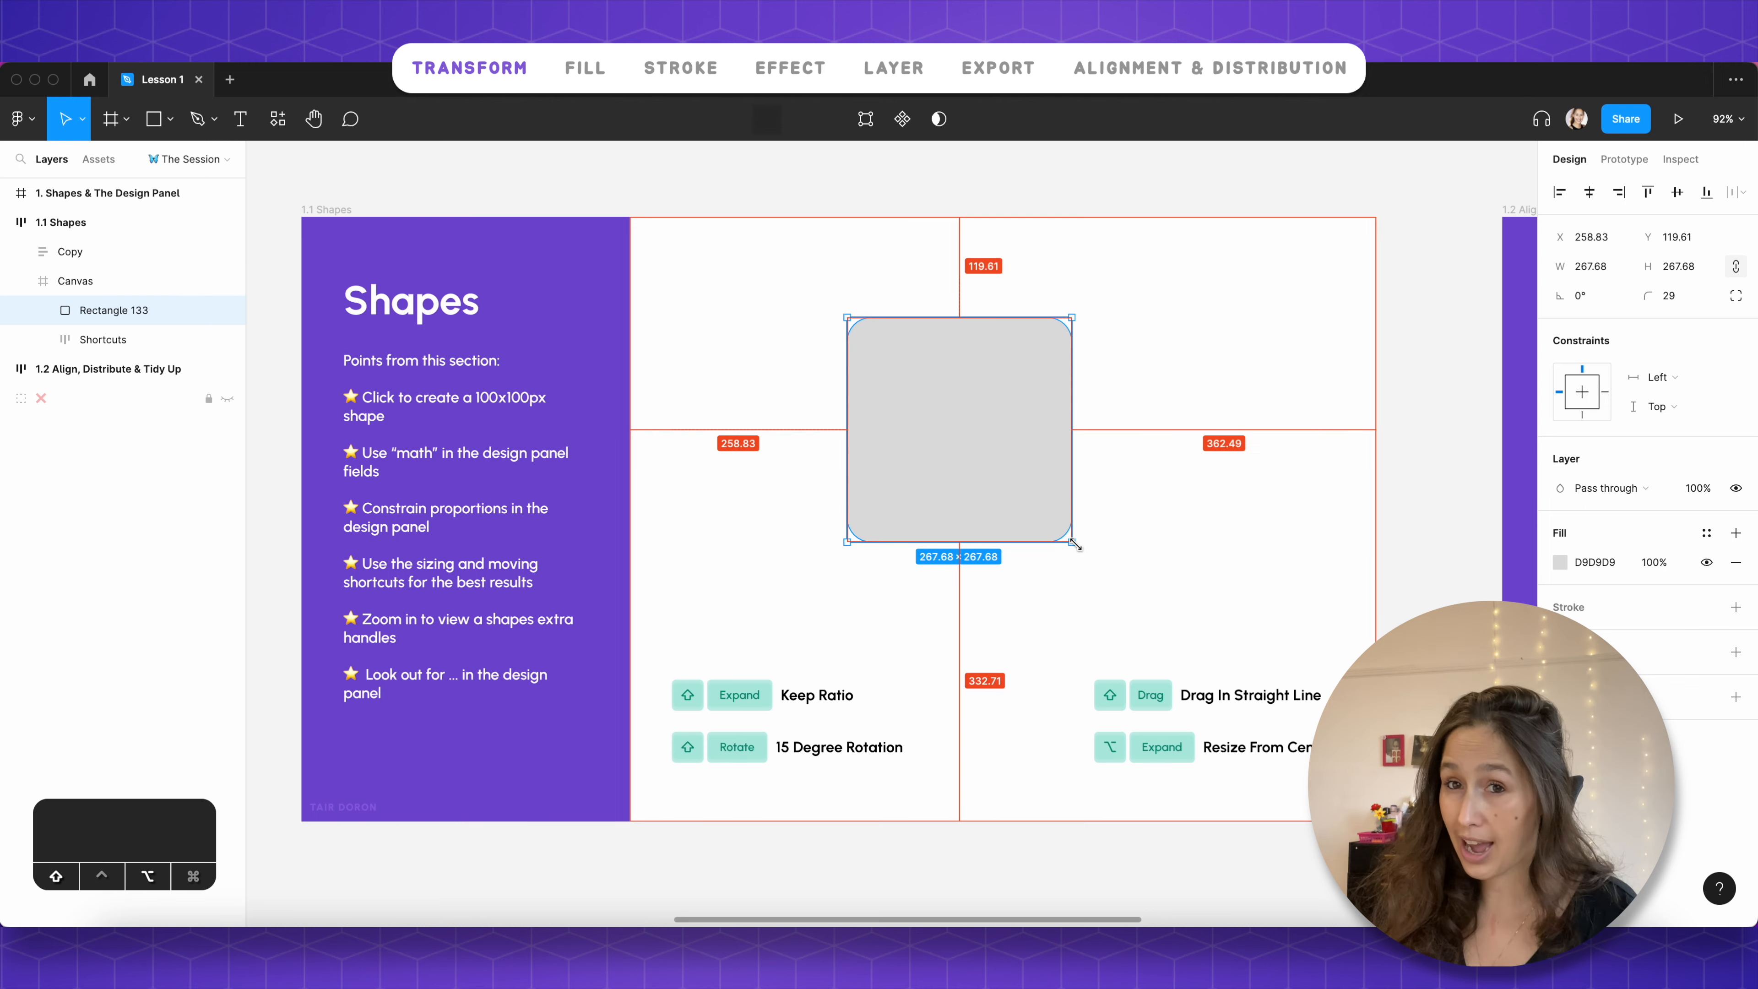
{"action": "mouse_move", "coordinate": [1075, 545]}
{"action": "left_mouse_down"}
{"action": "mouse_move", "coordinate": [1161, 605]}
{"action": "mouse_move", "coordinate": [1032, 505]}
{"action": "mouse_move", "coordinate": [1142, 609]}
{"action": "mouse_move", "coordinate": [1029, 518]}
{"action": "mouse_move", "coordinate": [1091, 578]}
{"action": "mouse_move", "coordinate": [1079, 558]}
{"action": "left_mouse_up"}
Step: Move the square to X 78, Y 70 and shrink it proportionally from its bottom-right corner
{"action": "left_click_drag", "start_coordinate": [994, 487], "coordinate": [926, 490]}
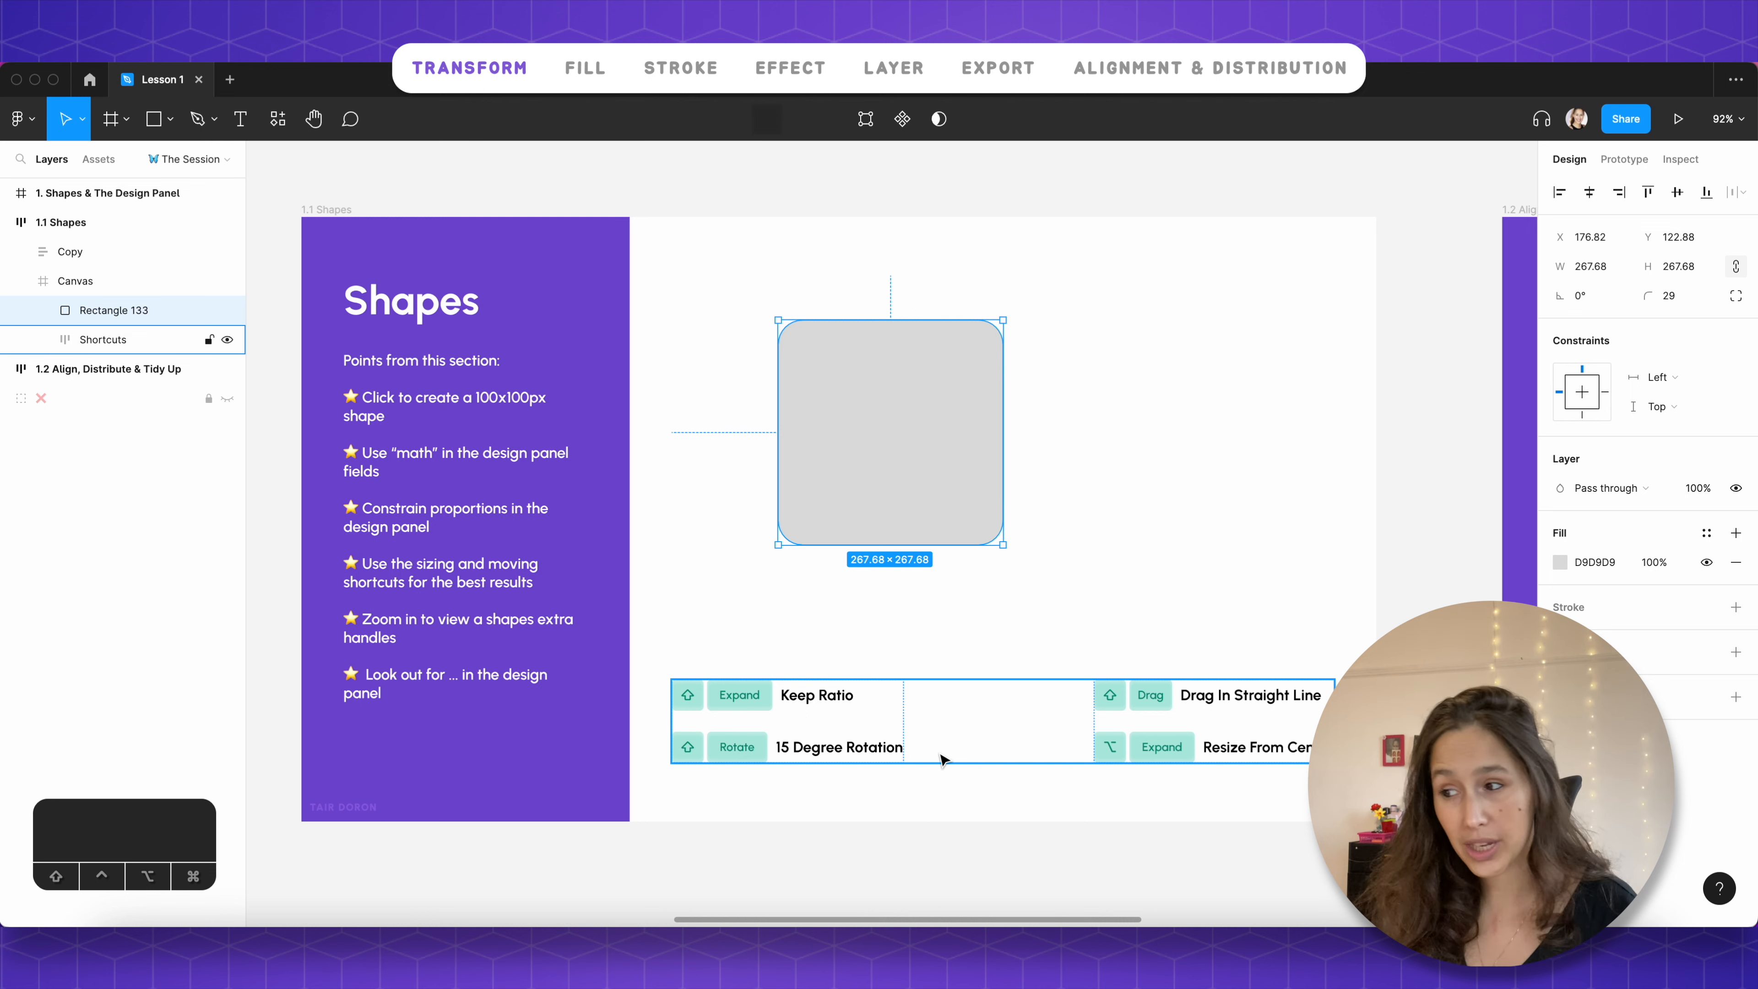
{"action": "scroll", "coordinate": [788, 498], "scroll_direction": "up", "scroll_amount": 2}
{"action": "left_click_drag", "start_coordinate": [820, 404], "coordinate": [796, 373]}
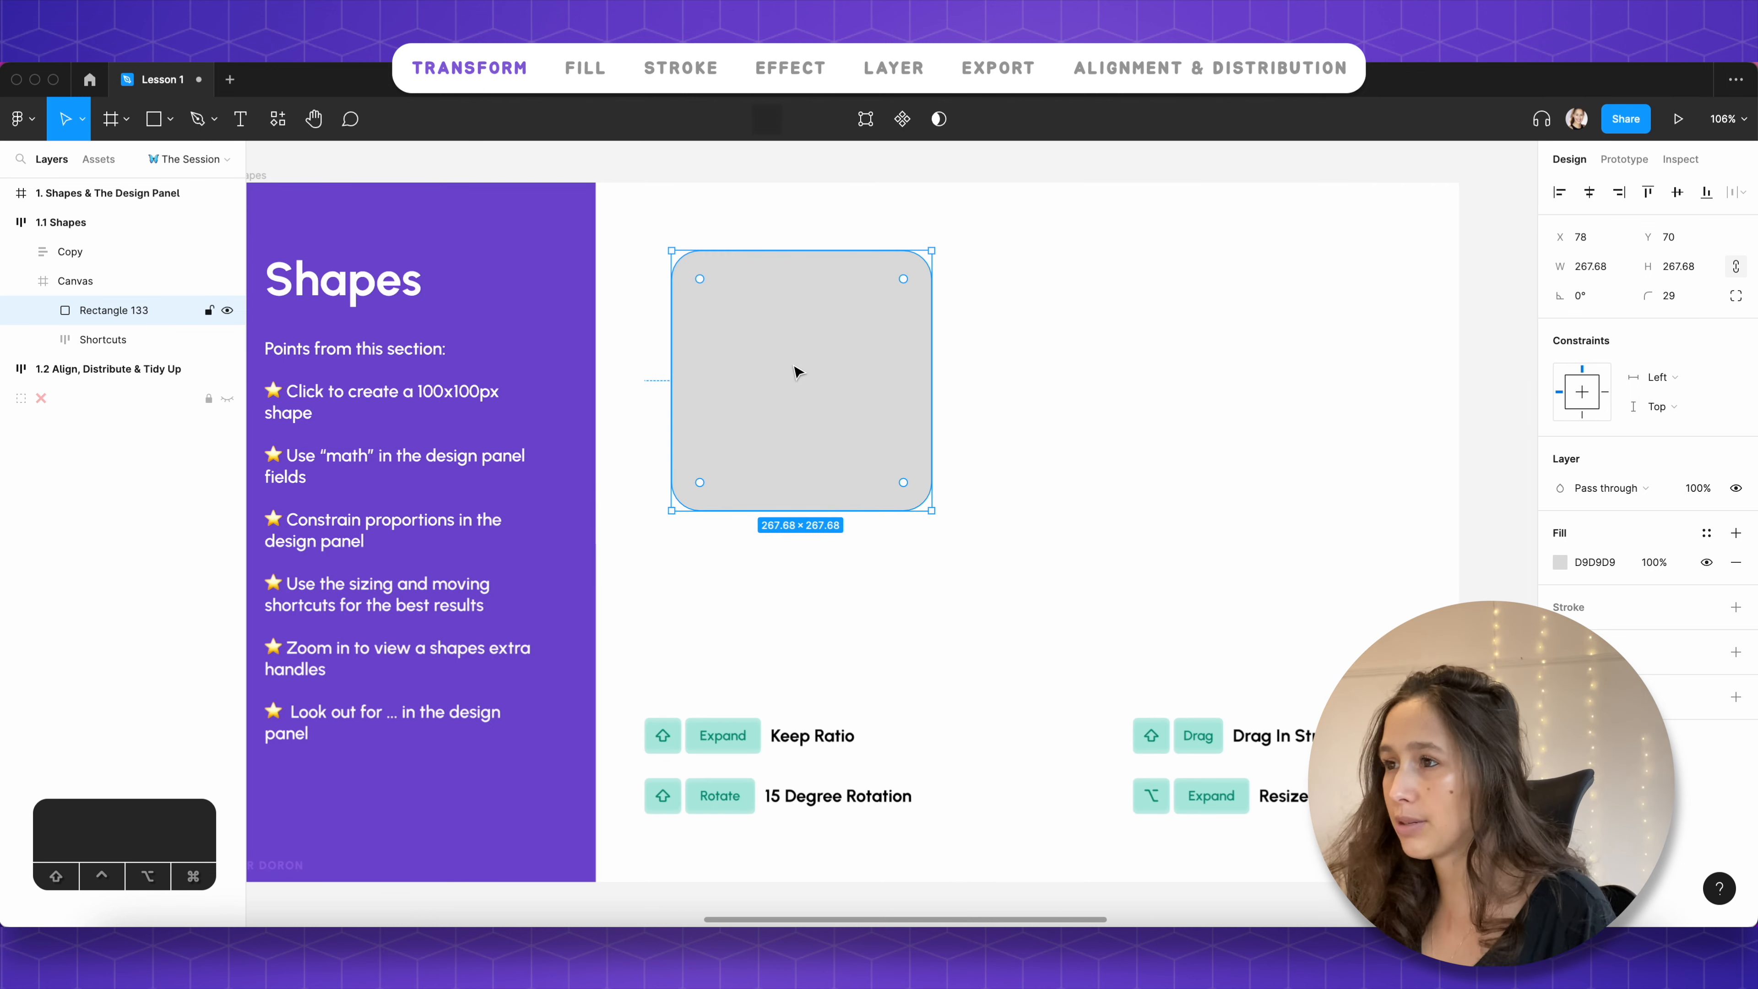
{"action": "left_click_drag", "start_coordinate": [932, 510], "coordinate": [847, 407]}
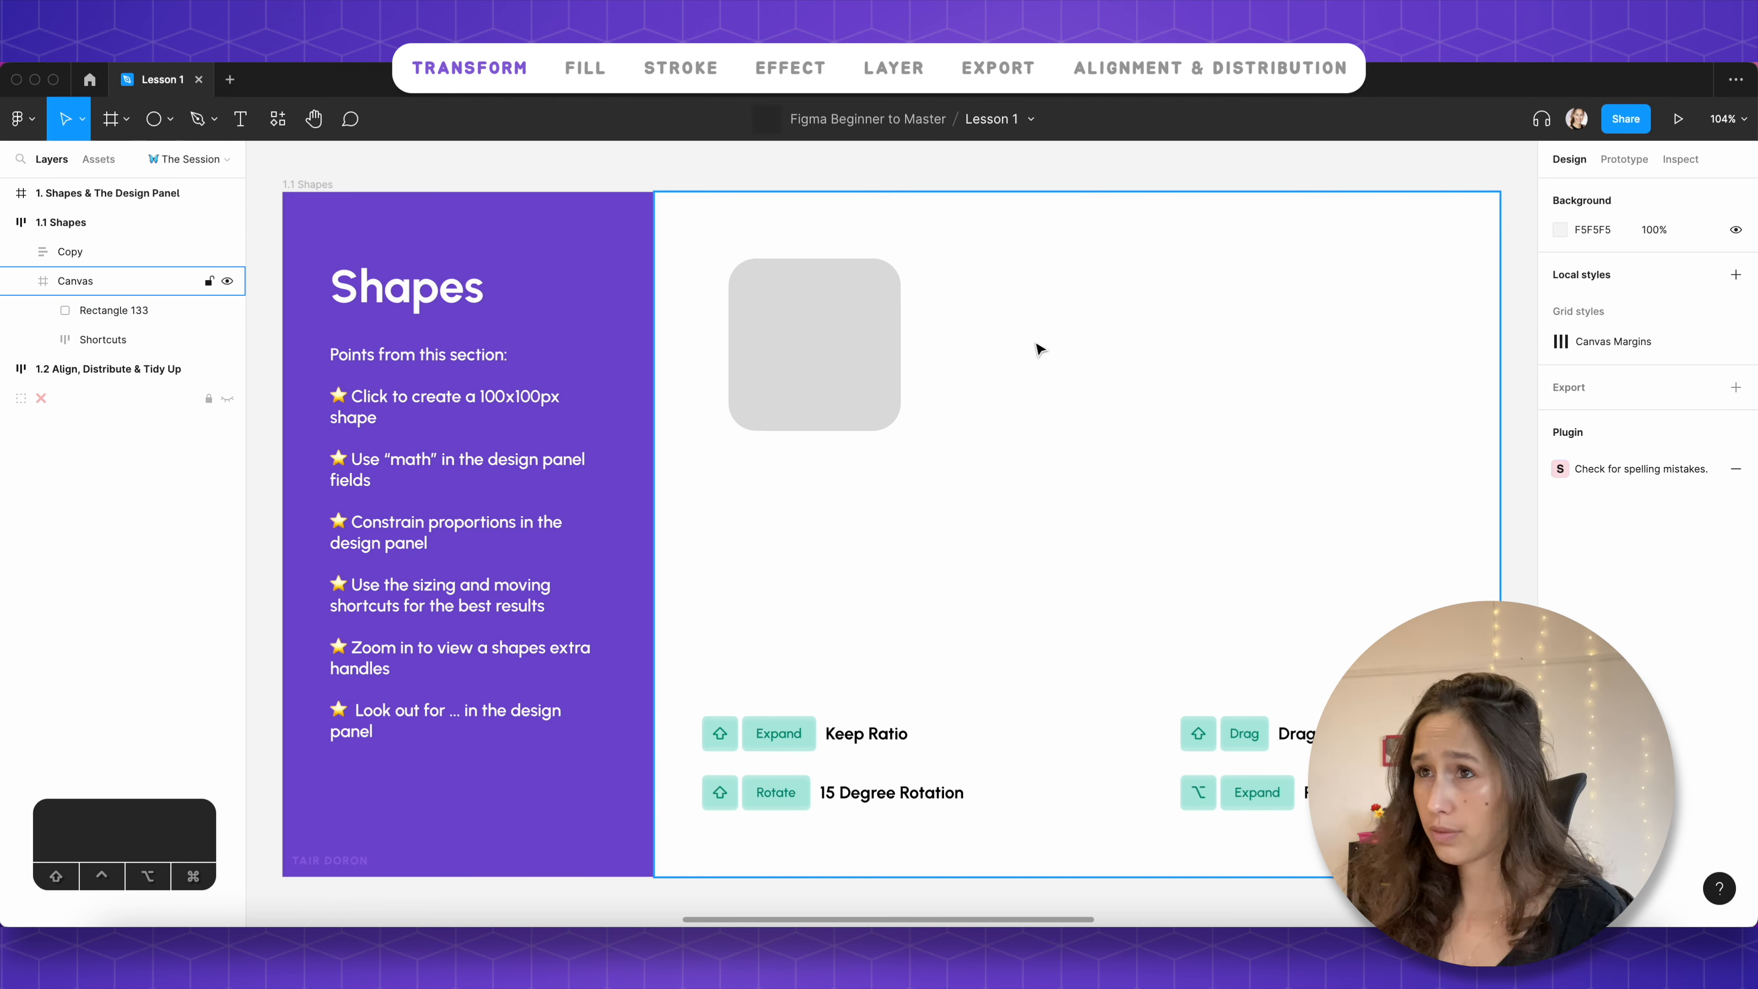
Step: Create a default 100 by 100 ellipse beside the square at X 419, Y 105
{"action": "left_click", "coordinate": [154, 119]}
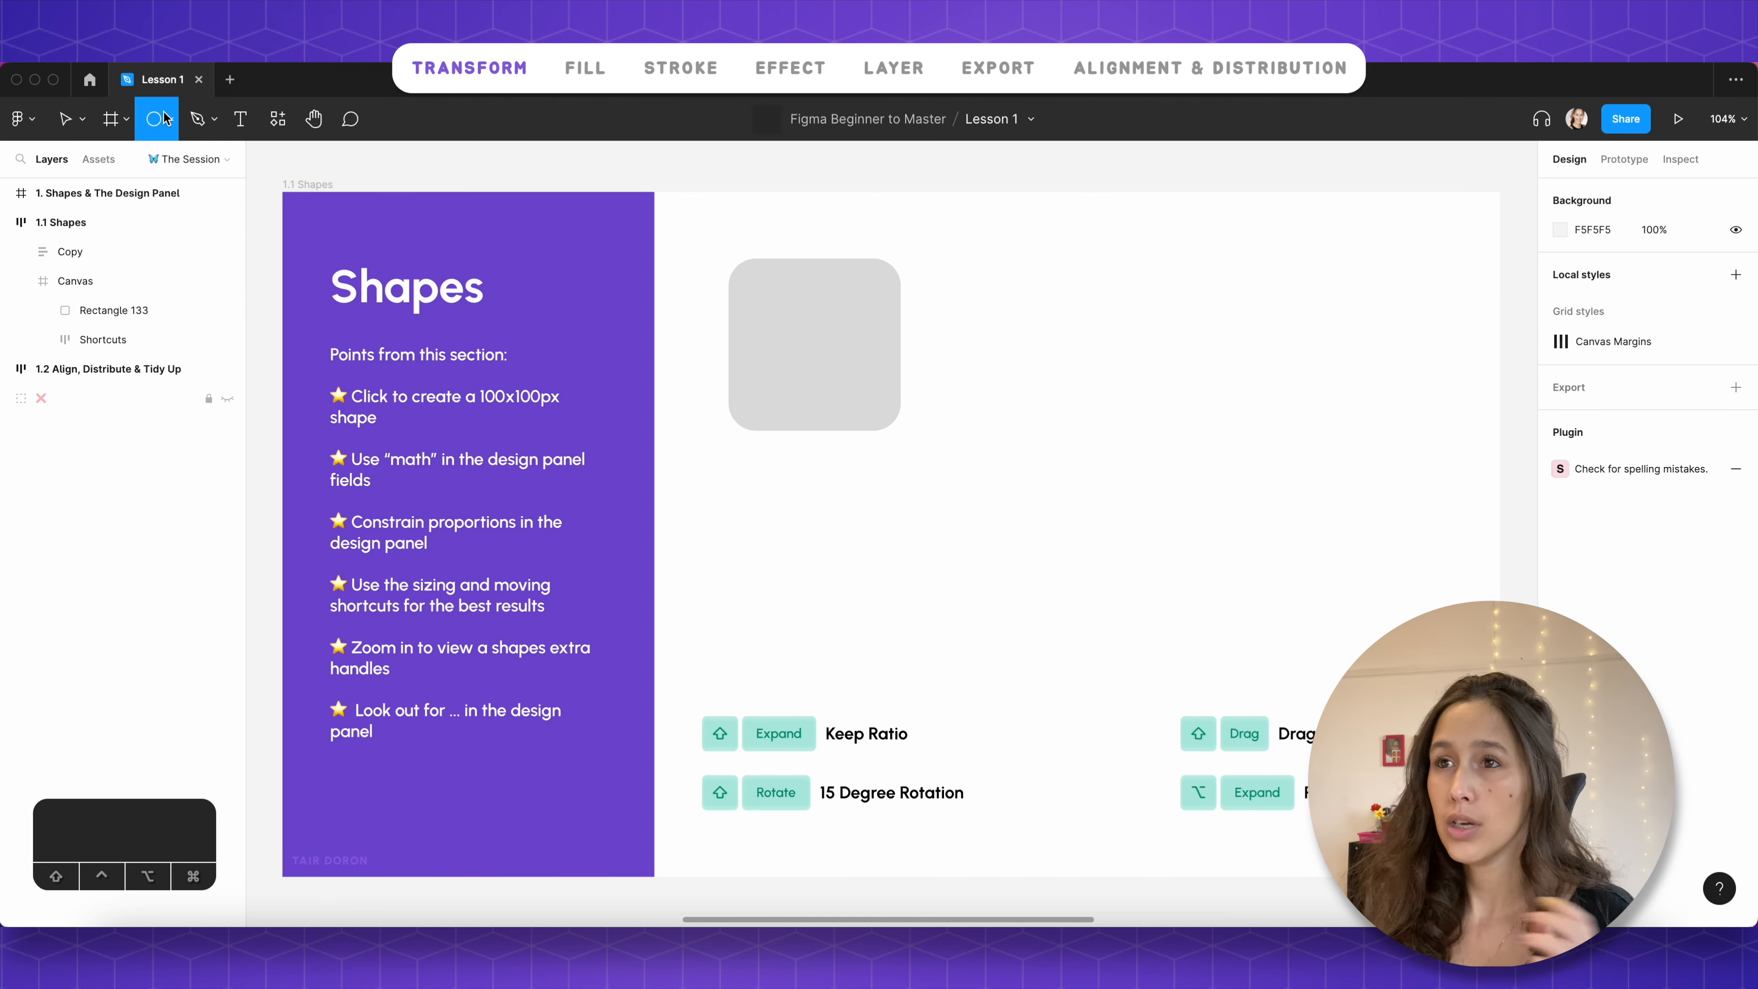
{"action": "left_click", "coordinate": [169, 121]}
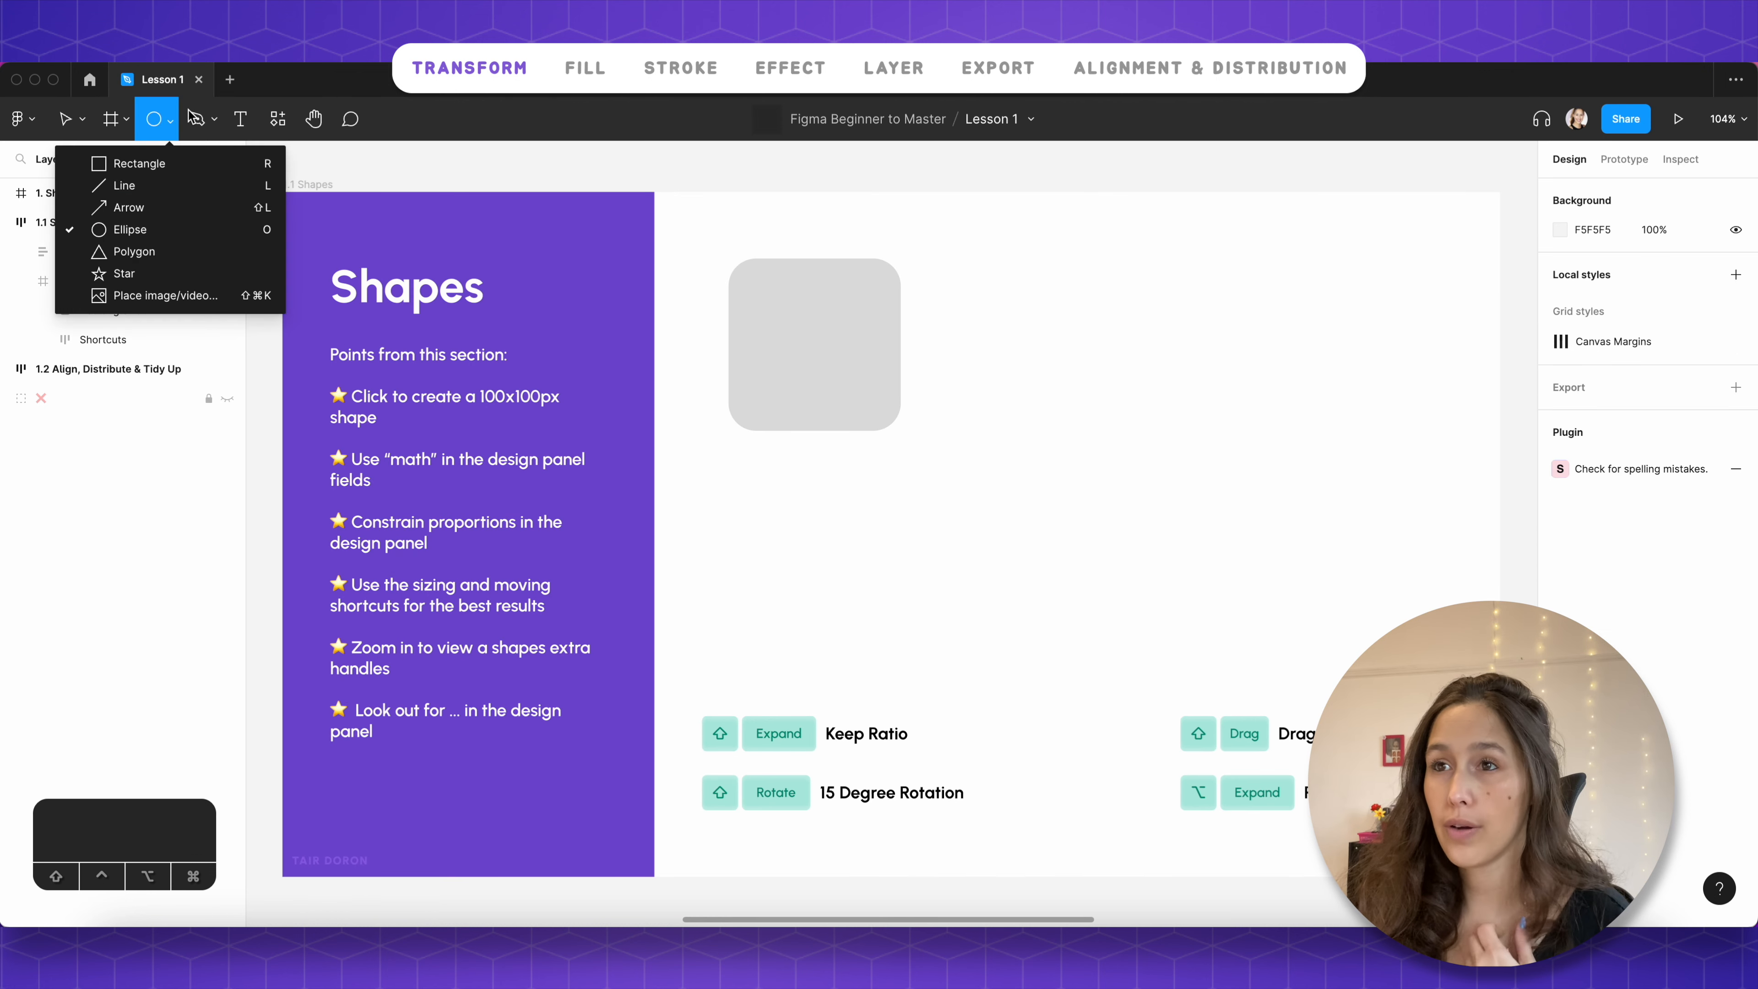
{"action": "left_click", "coordinate": [206, 229]}
{"action": "key", "text": "o"}
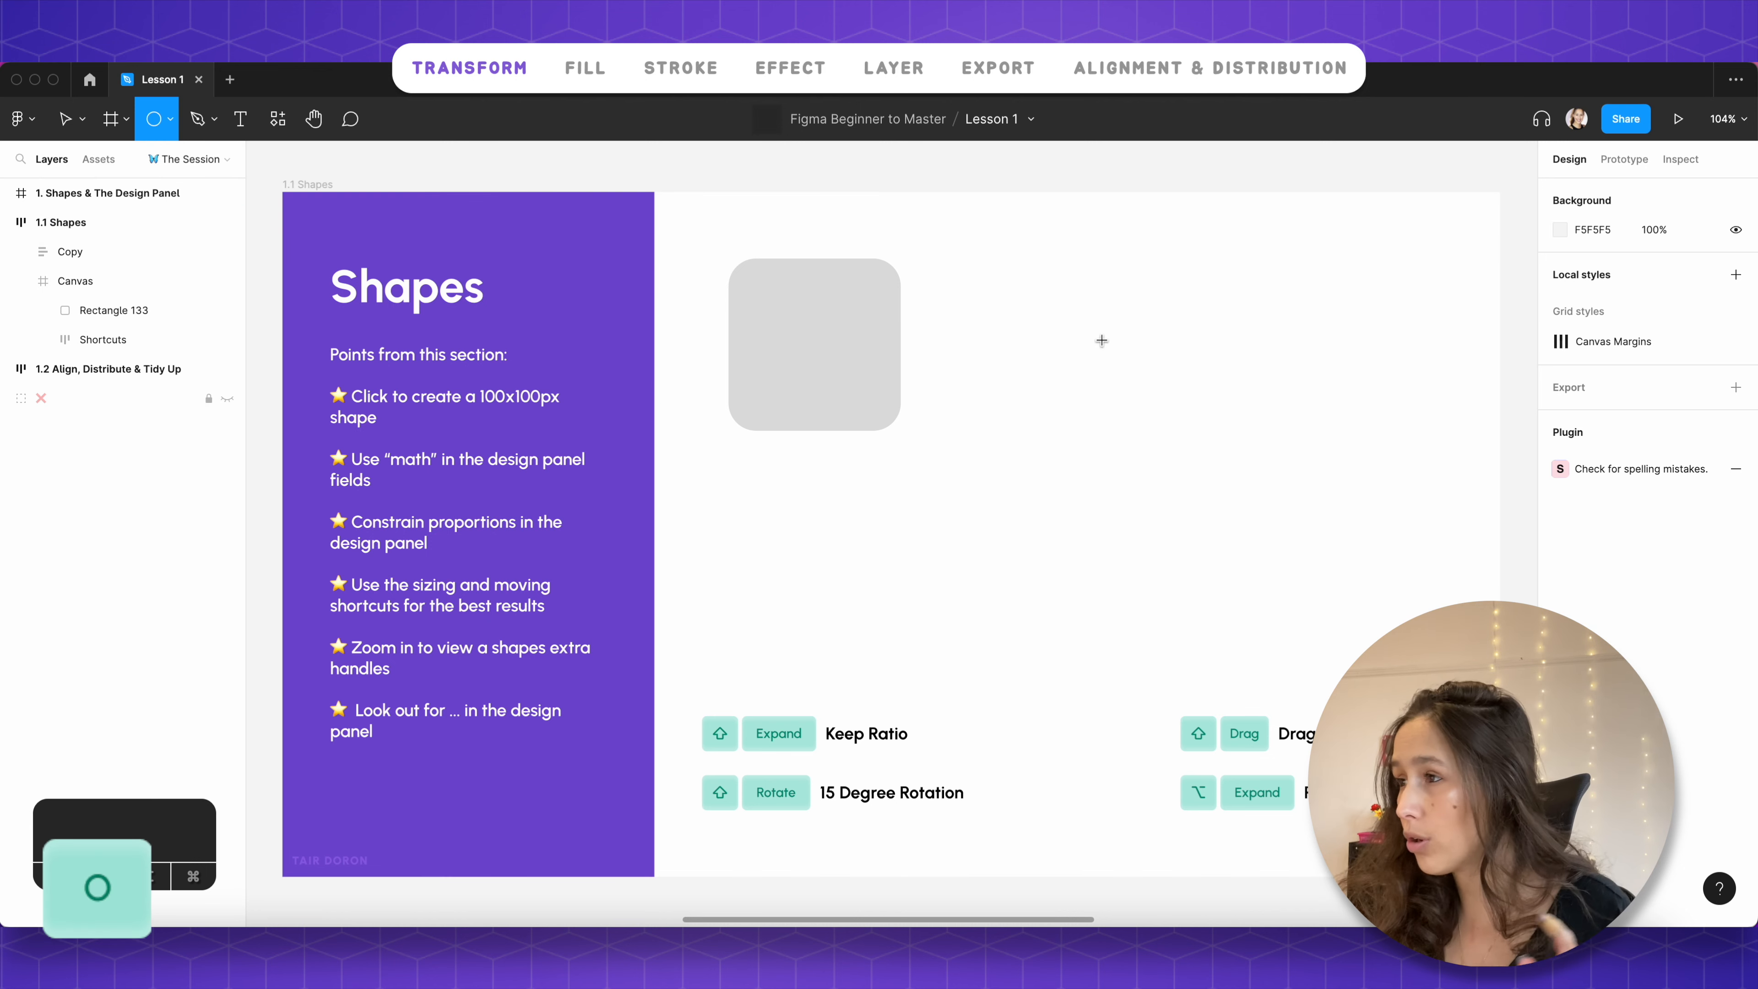
{"action": "left_click", "coordinate": [1101, 341]}
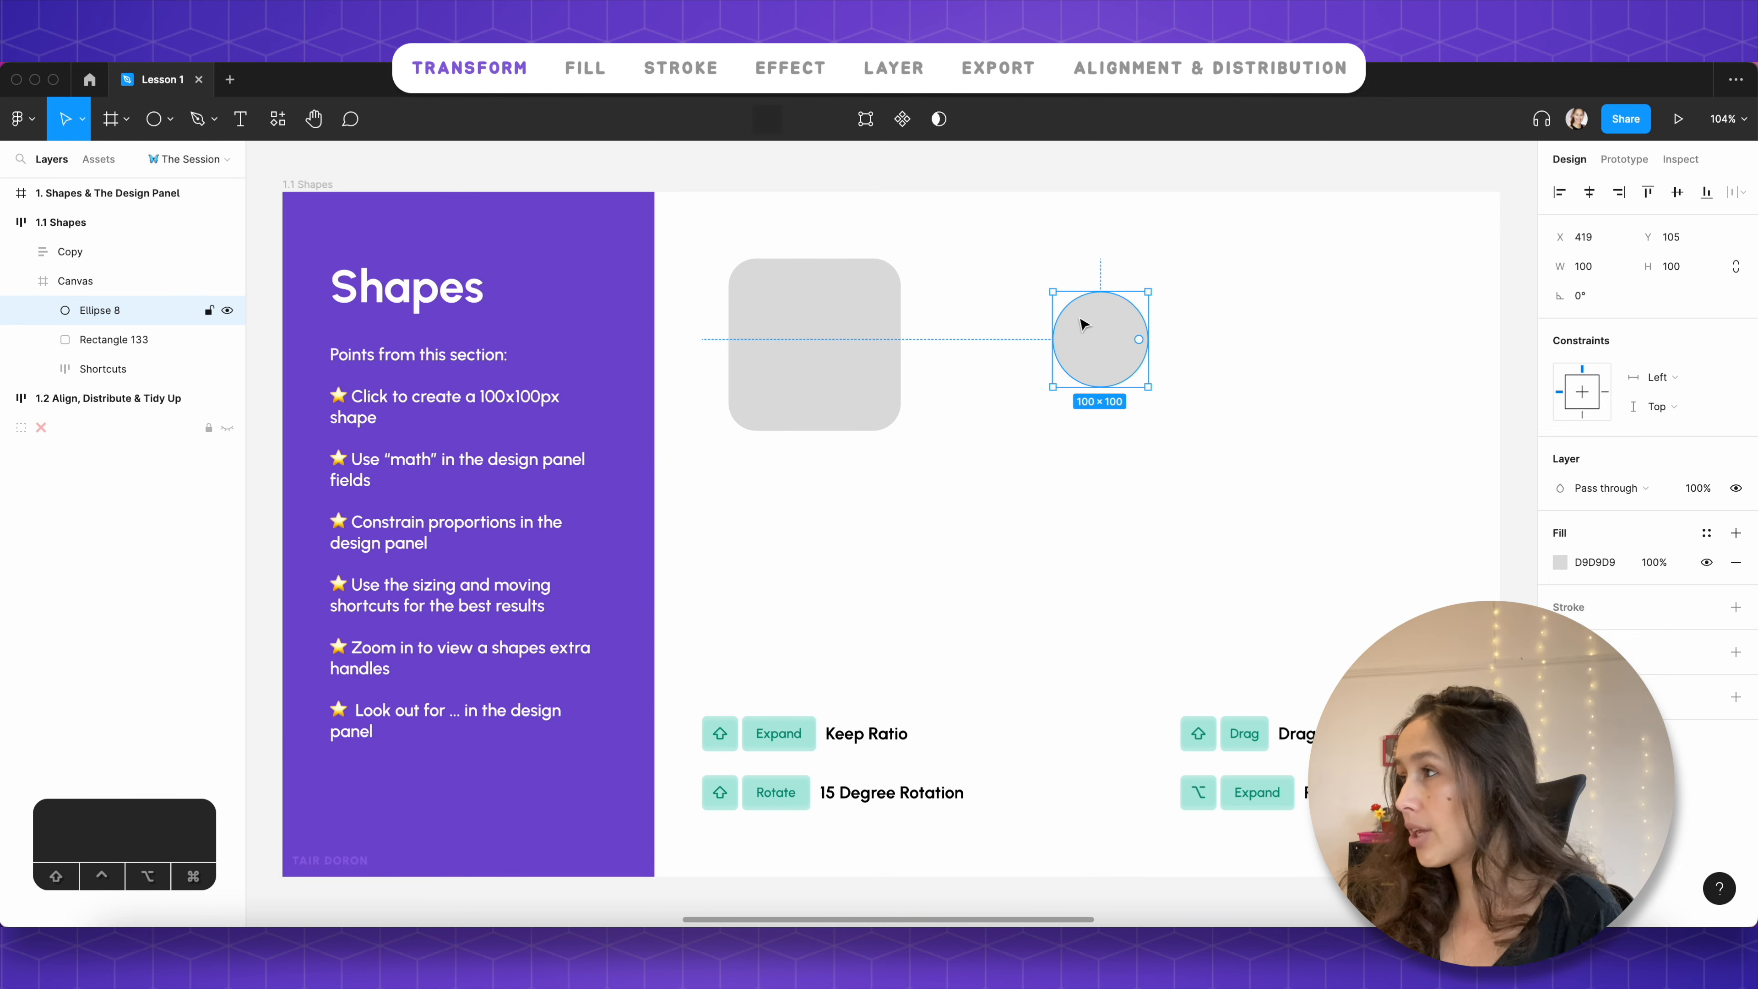
Step: Turn the circle into an open ring on the canvas with a 75% sweep, a start of about 30° and an inner ratio of about 57%
{"action": "scroll", "coordinate": [1135, 277], "scroll_direction": "up", "scroll_amount": 5}
{"action": "scroll", "coordinate": [1141, 361], "scroll_direction": "up", "scroll_amount": 3}
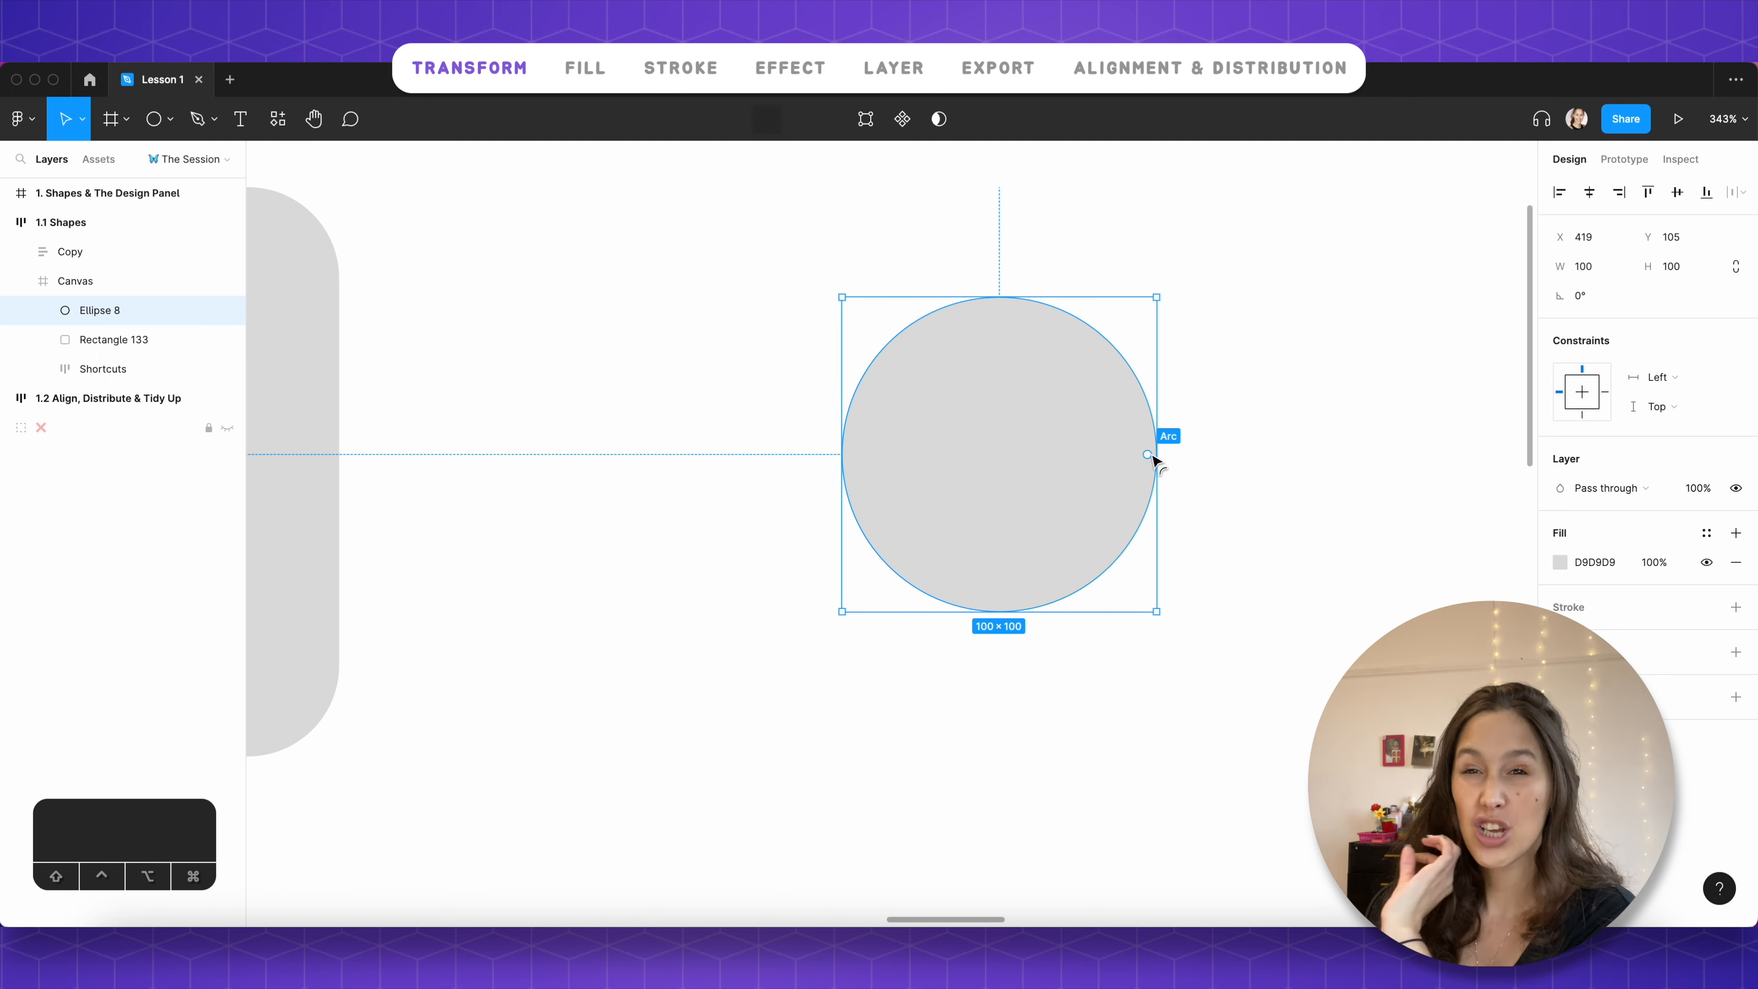
{"action": "left_click_drag", "start_coordinate": [1148, 455], "coordinate": [1104, 416]}
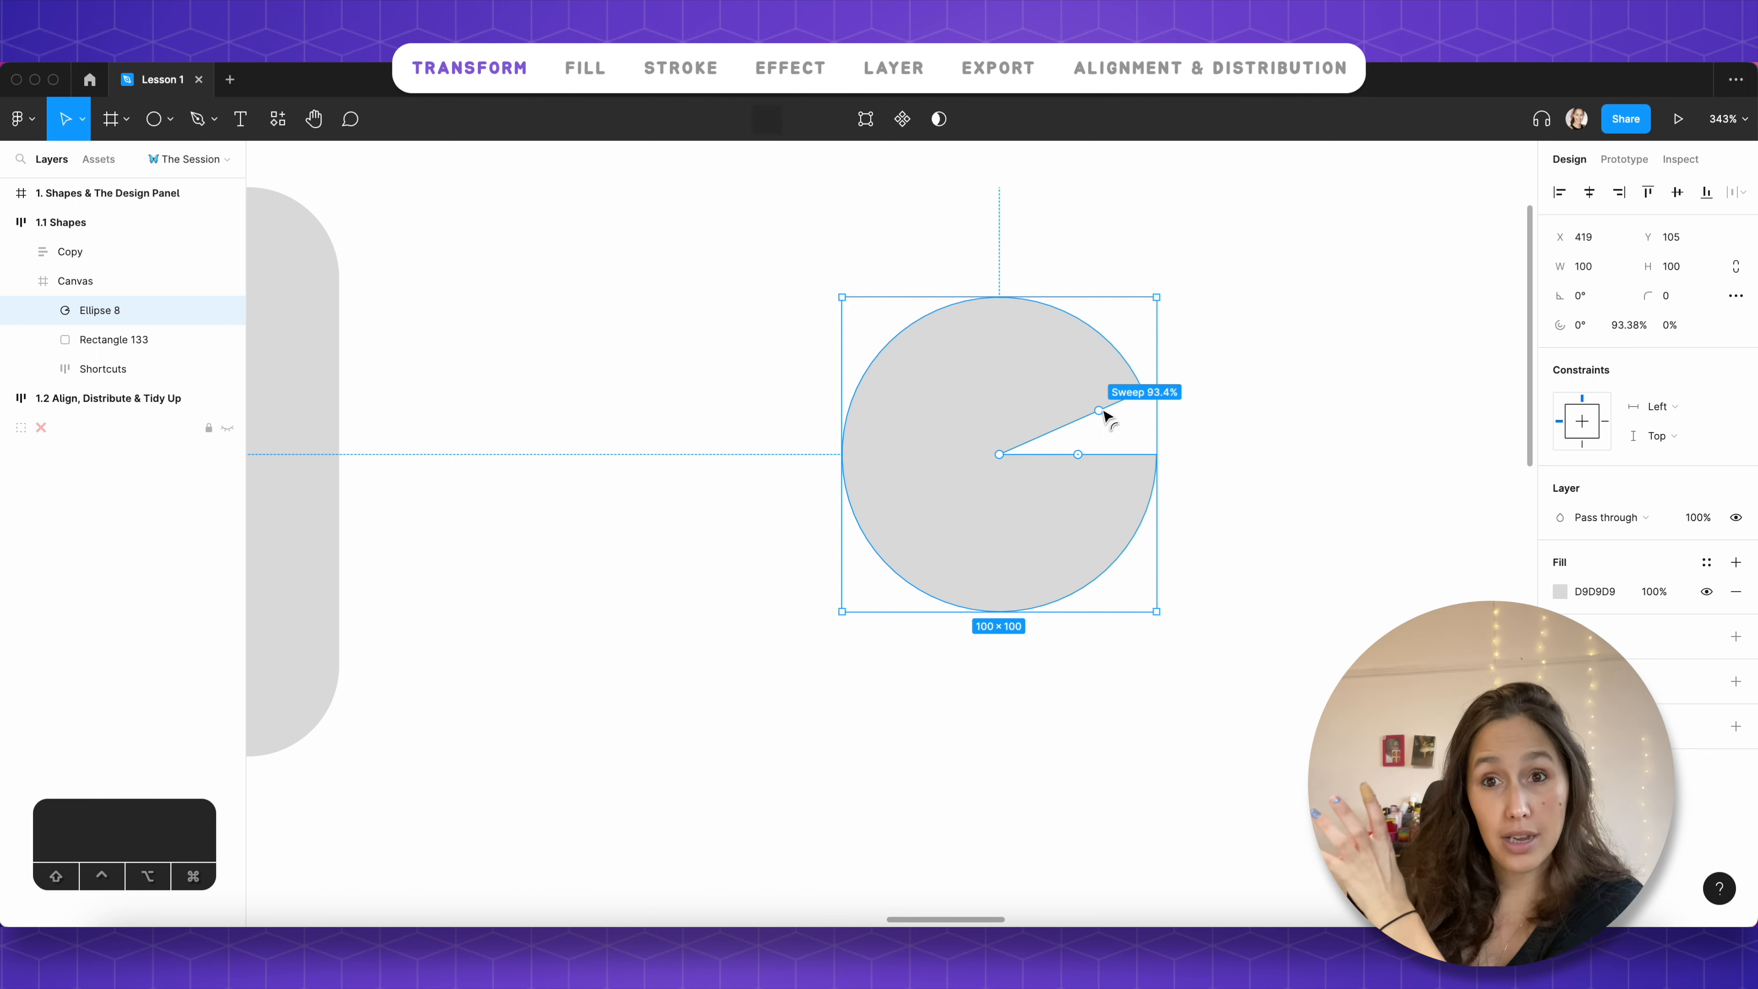
{"action": "left_click_drag", "start_coordinate": [1104, 416], "coordinate": [999, 377]}
{"action": "left_click_drag", "start_coordinate": [1080, 456], "coordinate": [908, 454]}
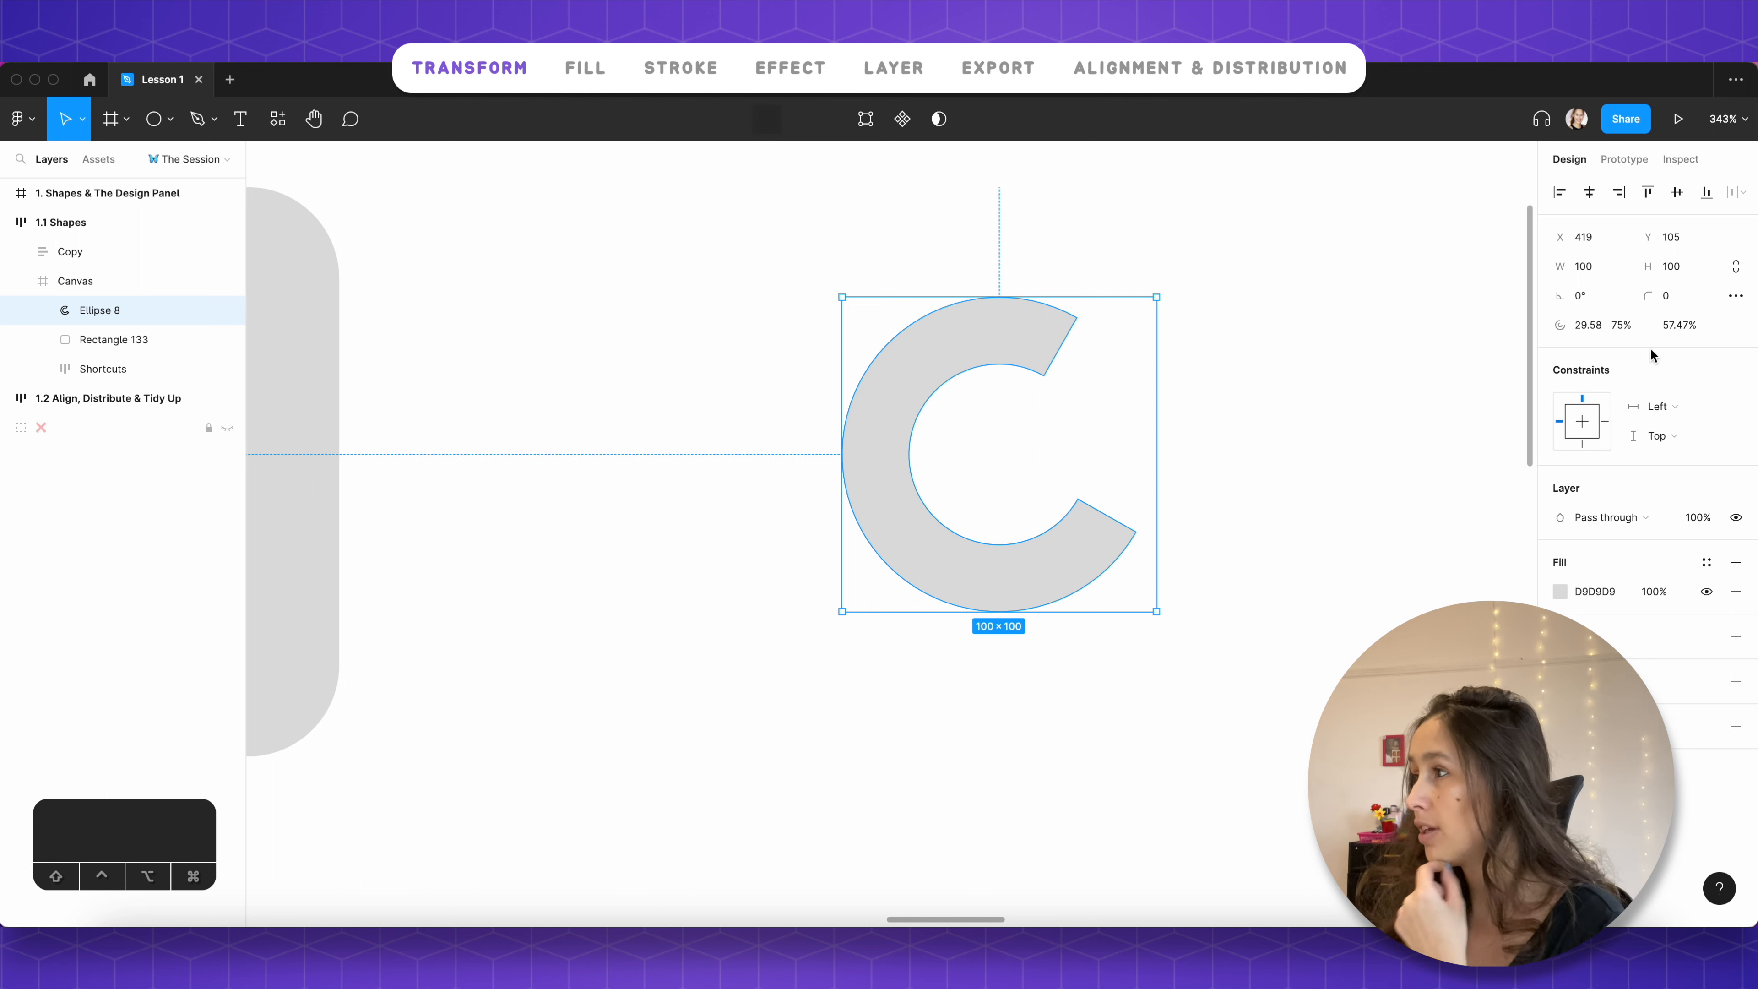
Step: Set the arc's start to 0° and its ratio to 50%
{"action": "left_click", "coordinate": [1590, 326]}
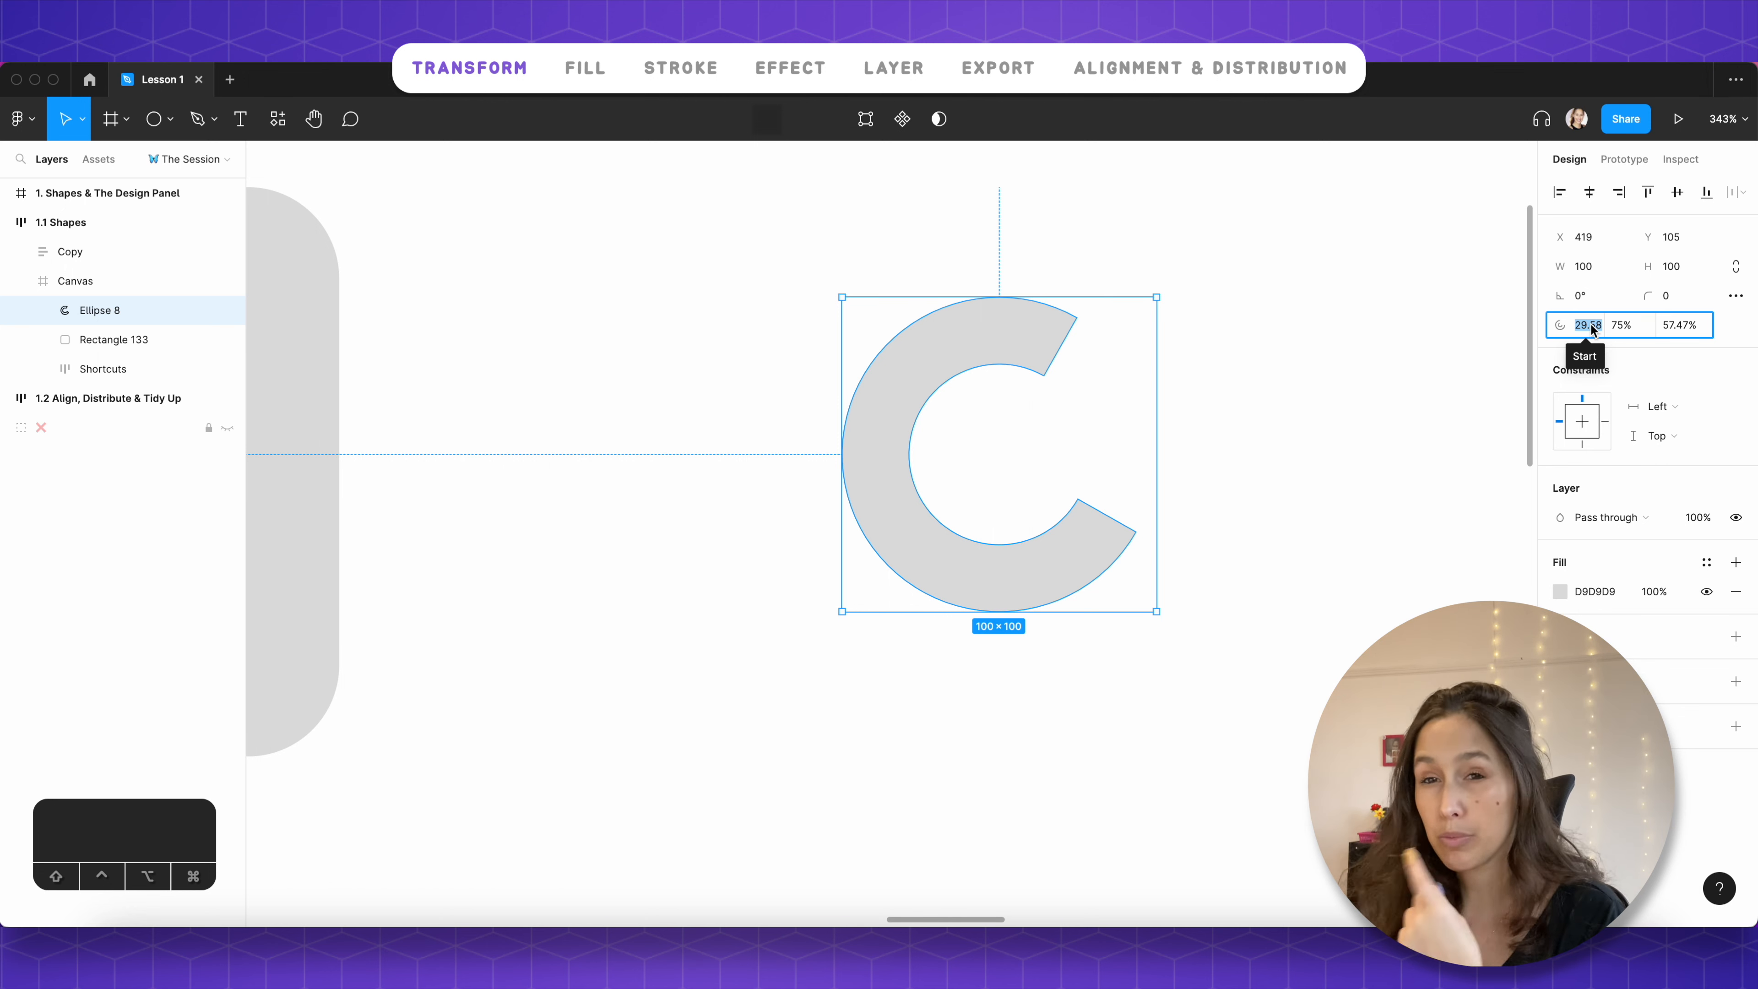
{"action": "left_click", "coordinate": [1596, 335]}
{"action": "left_click", "coordinate": [1593, 330]}
{"action": "type", "text": "0"}
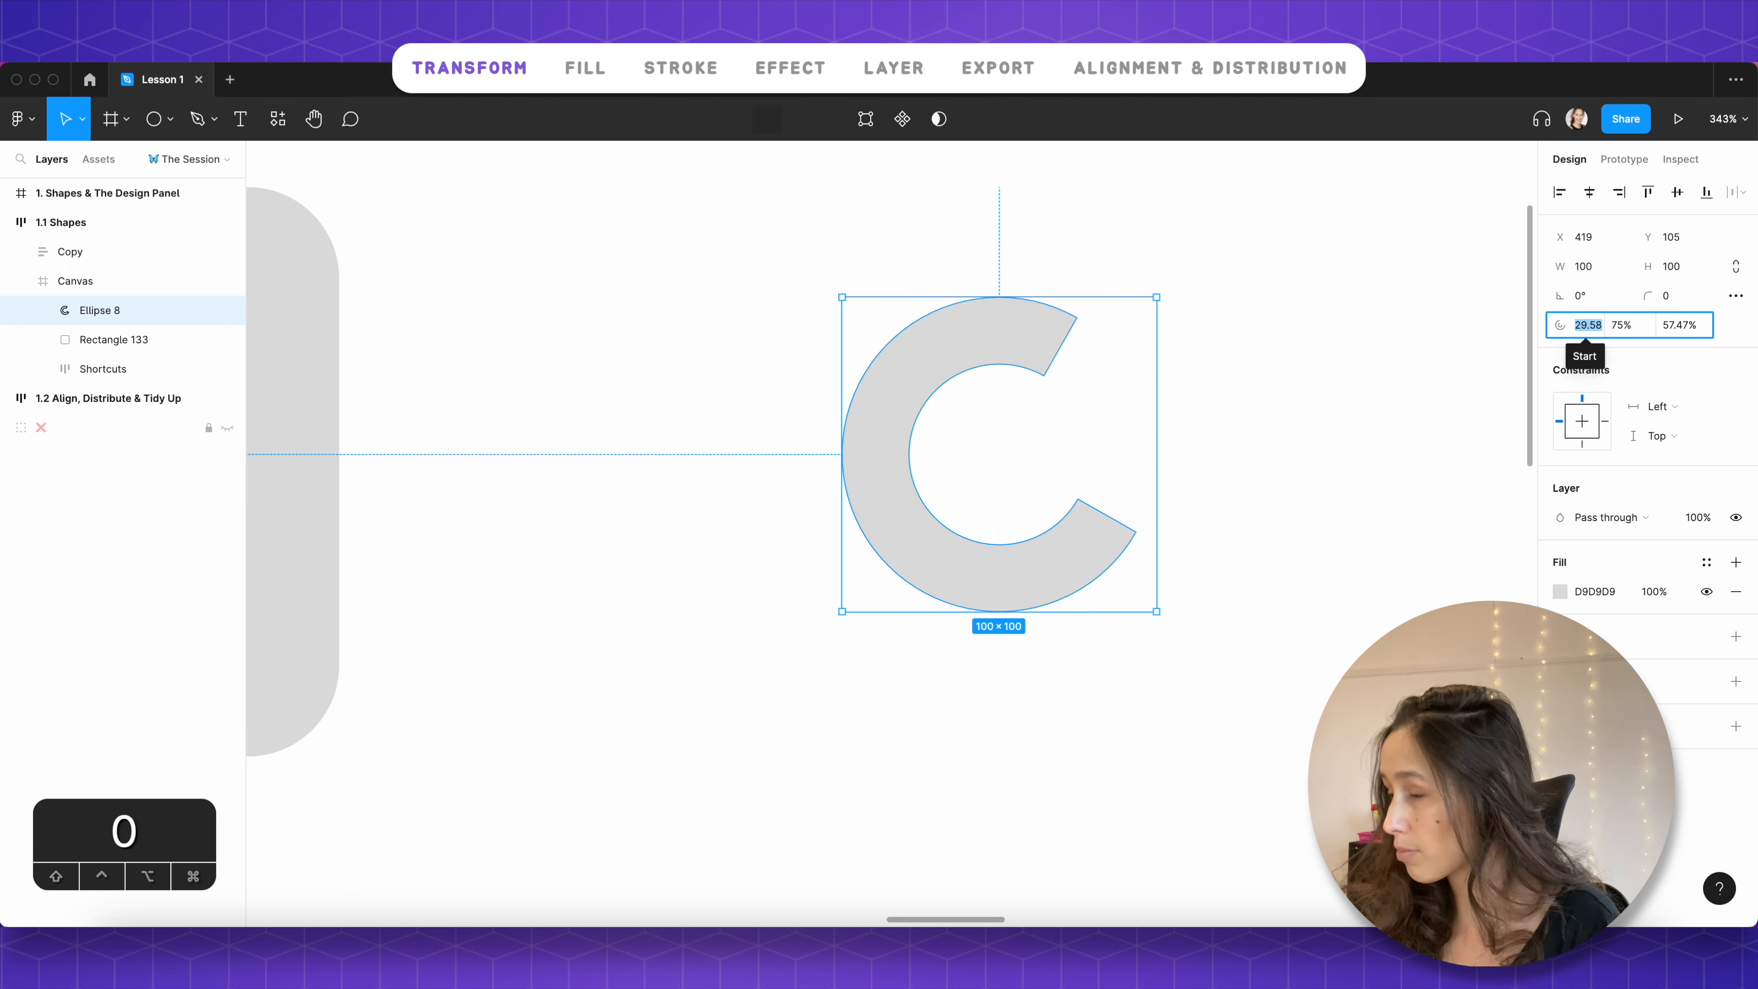
{"action": "key", "text": "Tab"}
{"action": "key", "text": "Tab"}
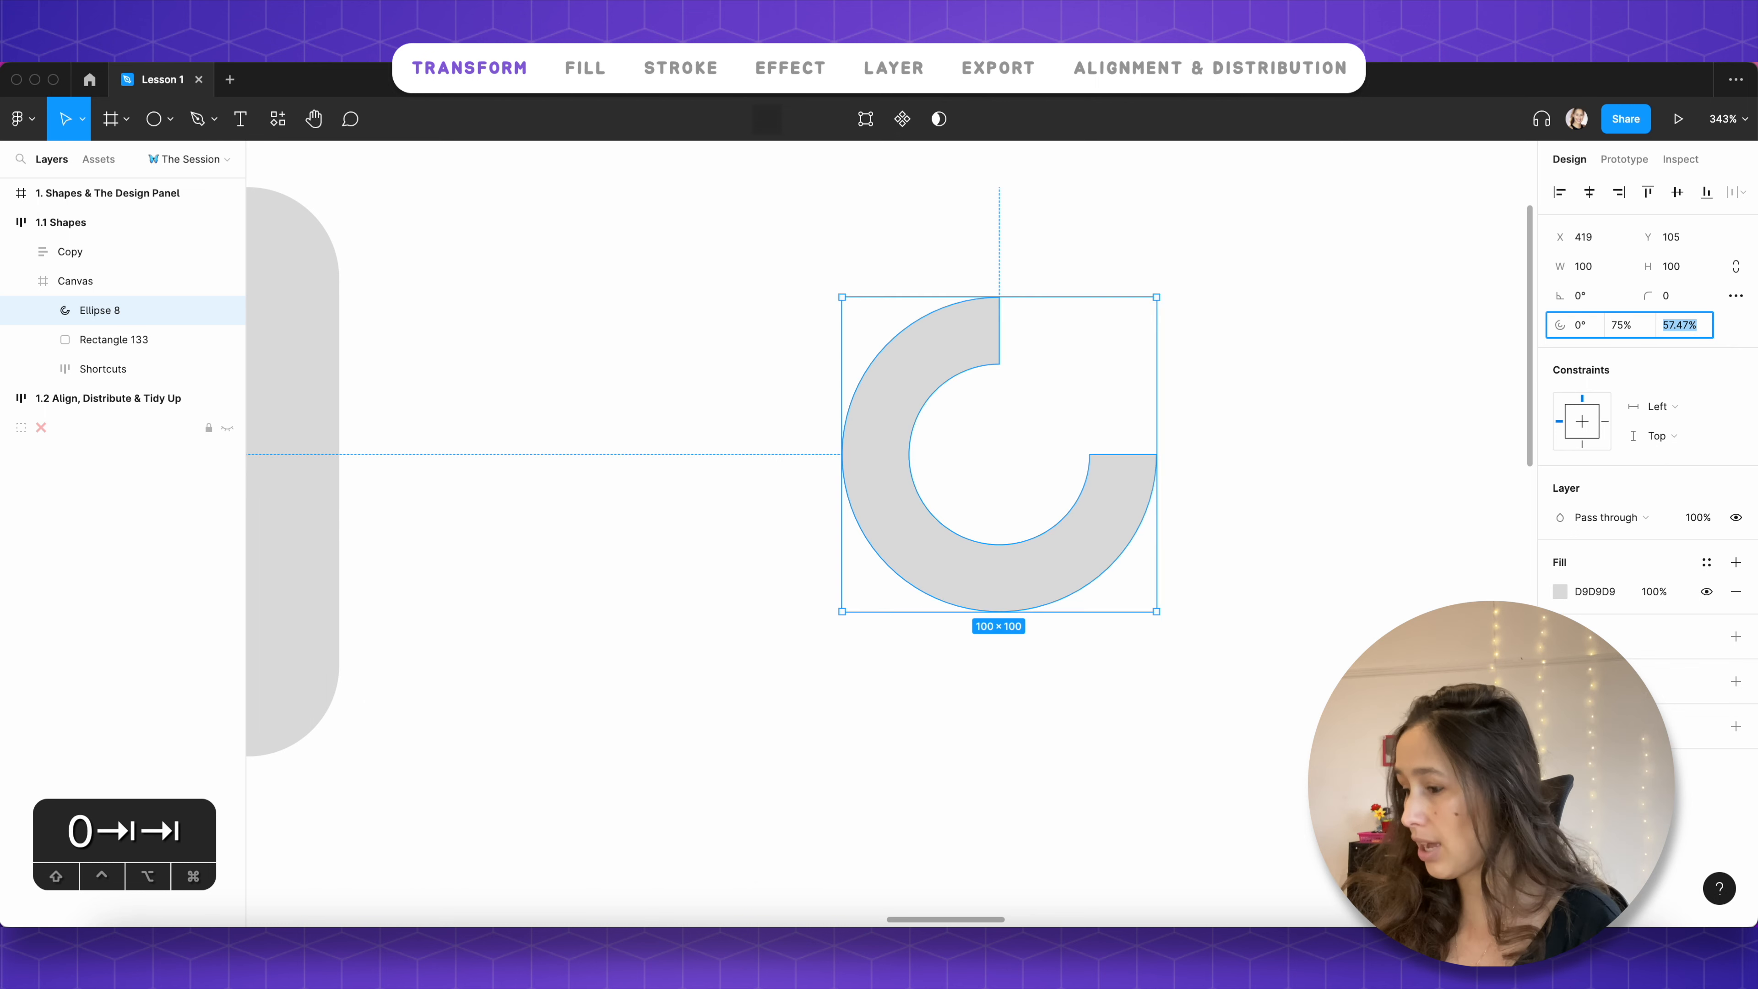
{"action": "type", "text": "50"}
{"action": "key", "text": "Return"}
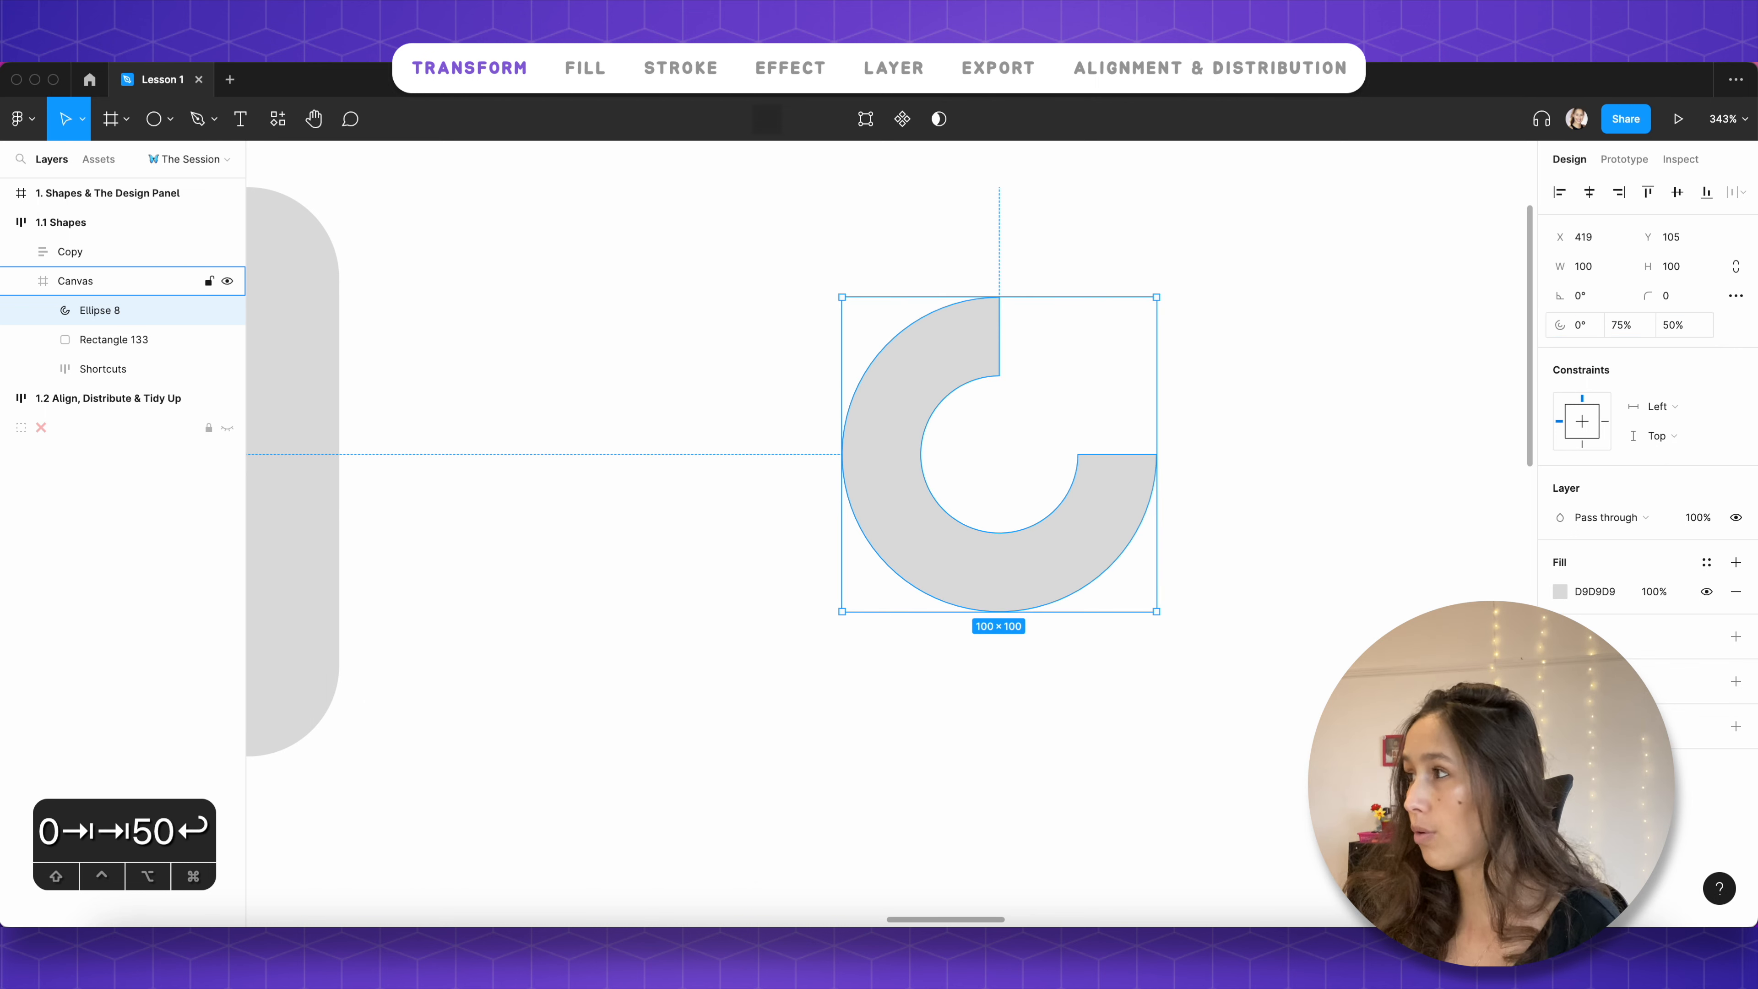
Step: Round the arc's corners to a radius of 3 and move the arc closer to the square, to about X 341, Y 104
{"action": "left_click_drag", "start_coordinate": [1662, 296], "coordinate": [1693, 296]}
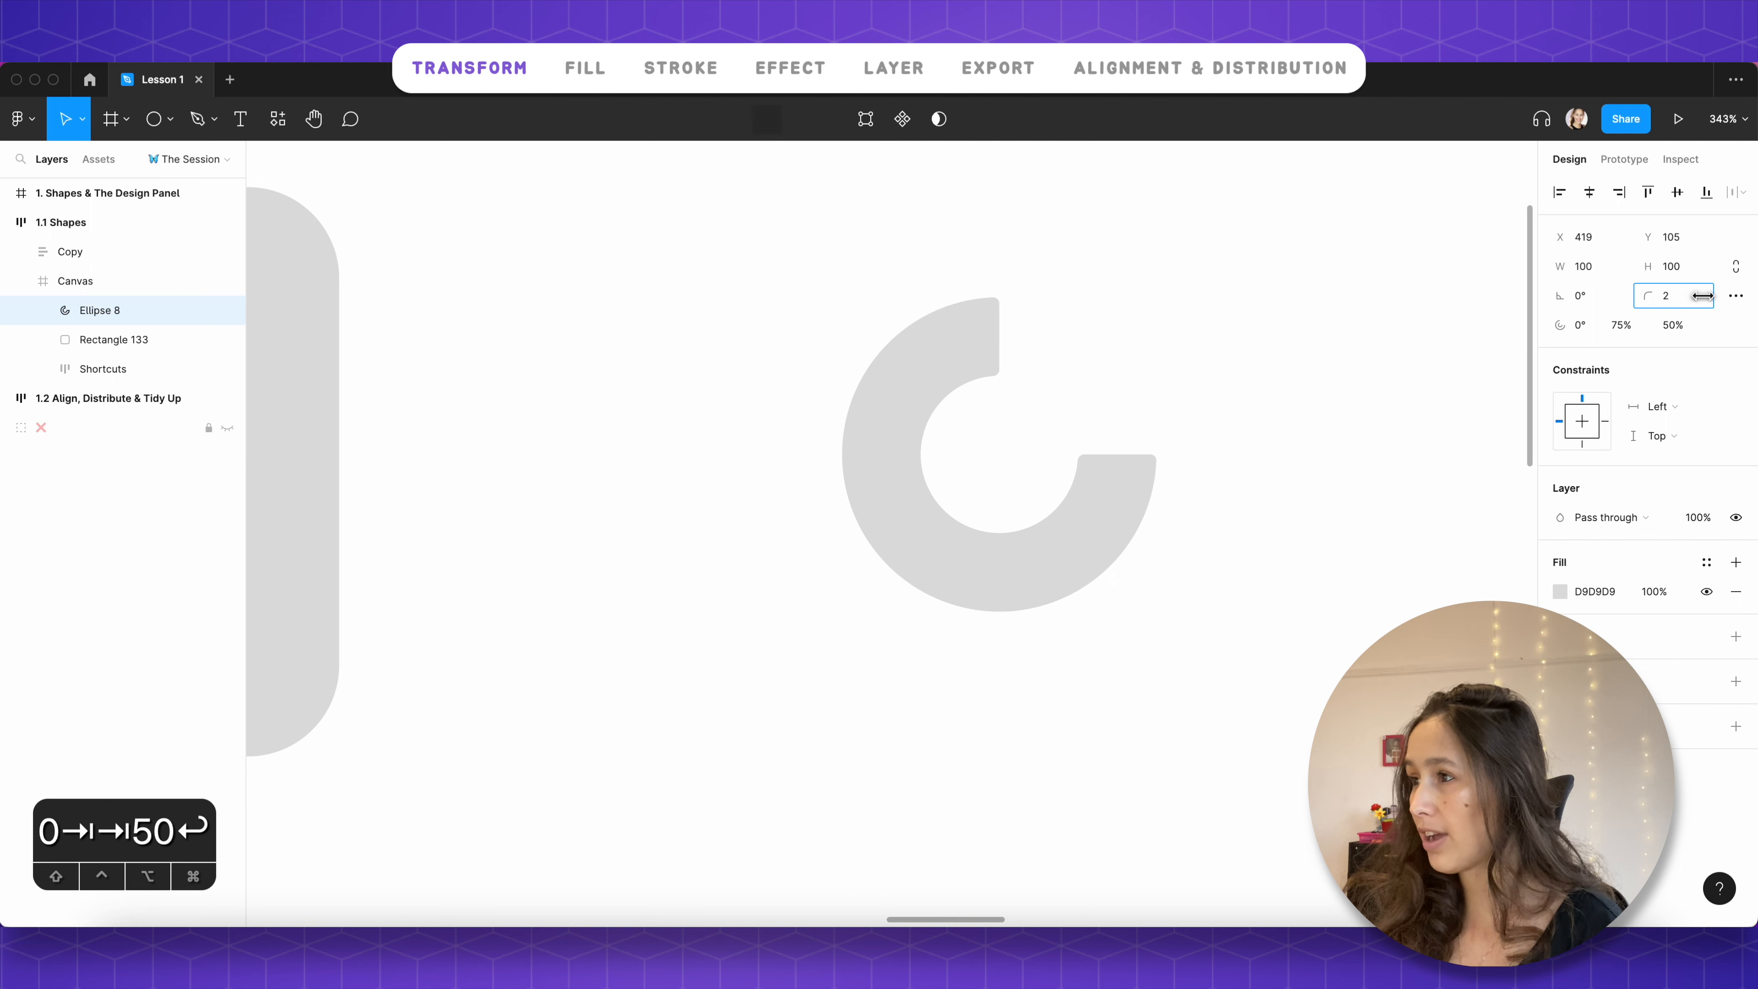
{"action": "left_click", "coordinate": [1274, 304]}
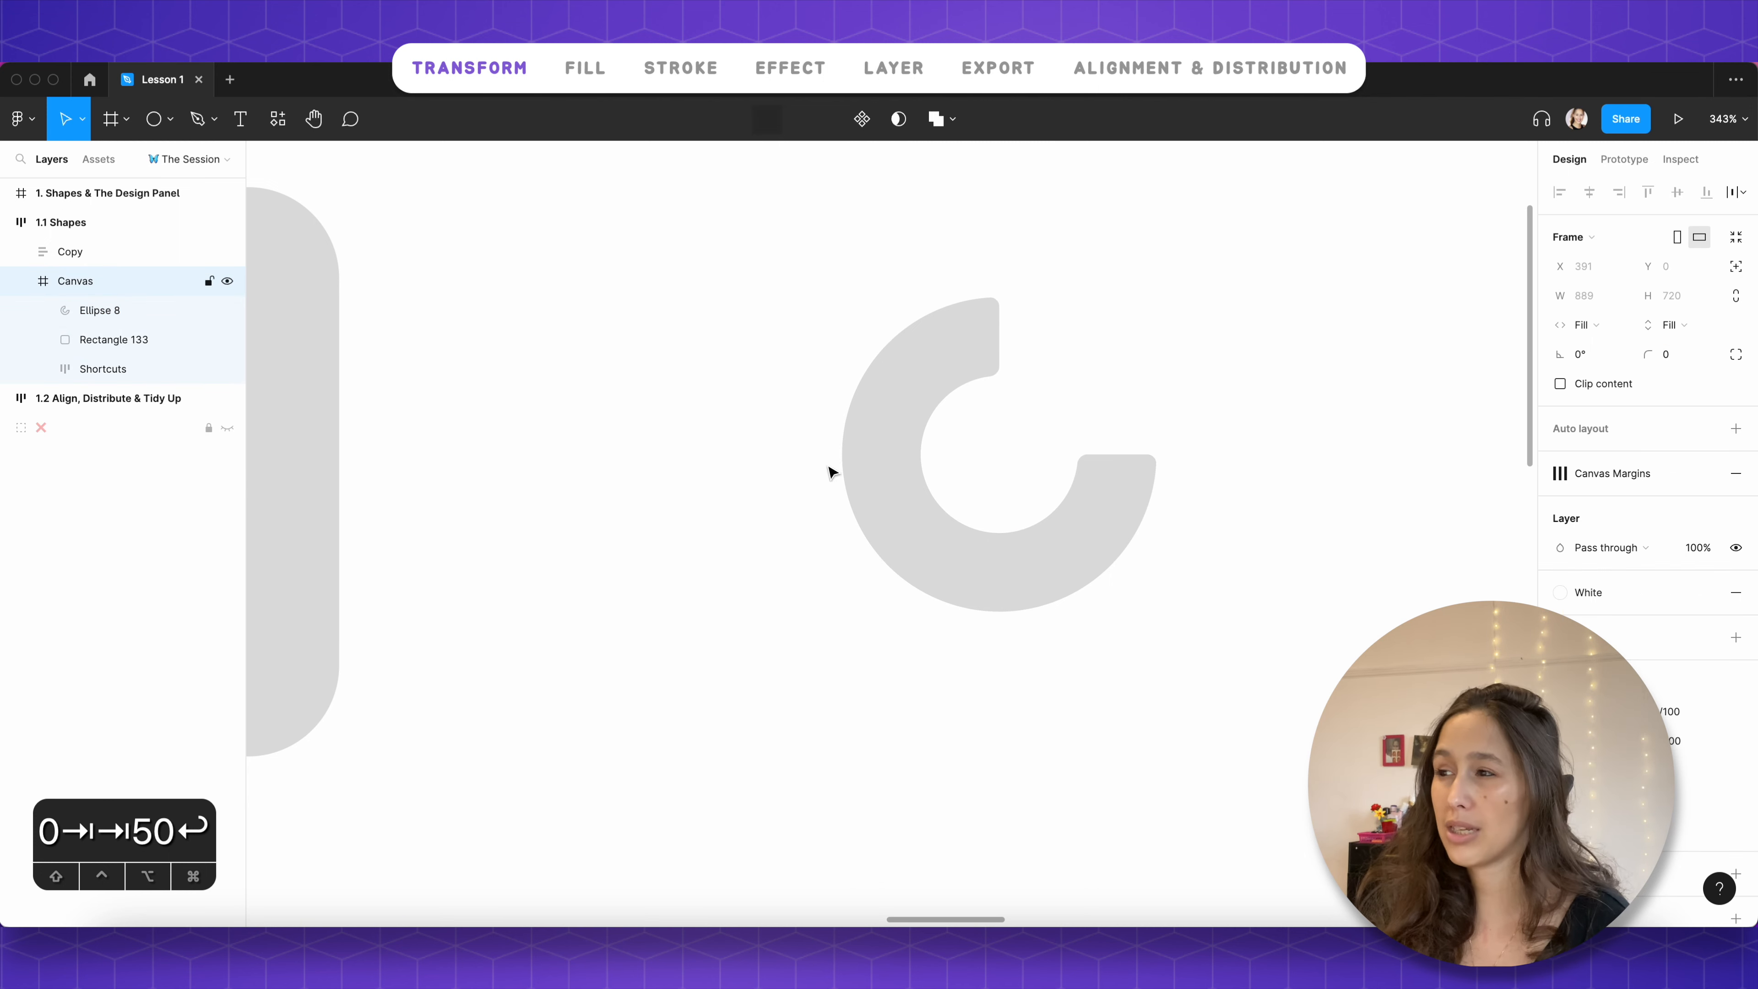
{"action": "left_click", "coordinate": [877, 471]}
{"action": "left_click_drag", "start_coordinate": [877, 482], "coordinate": [632, 479]}
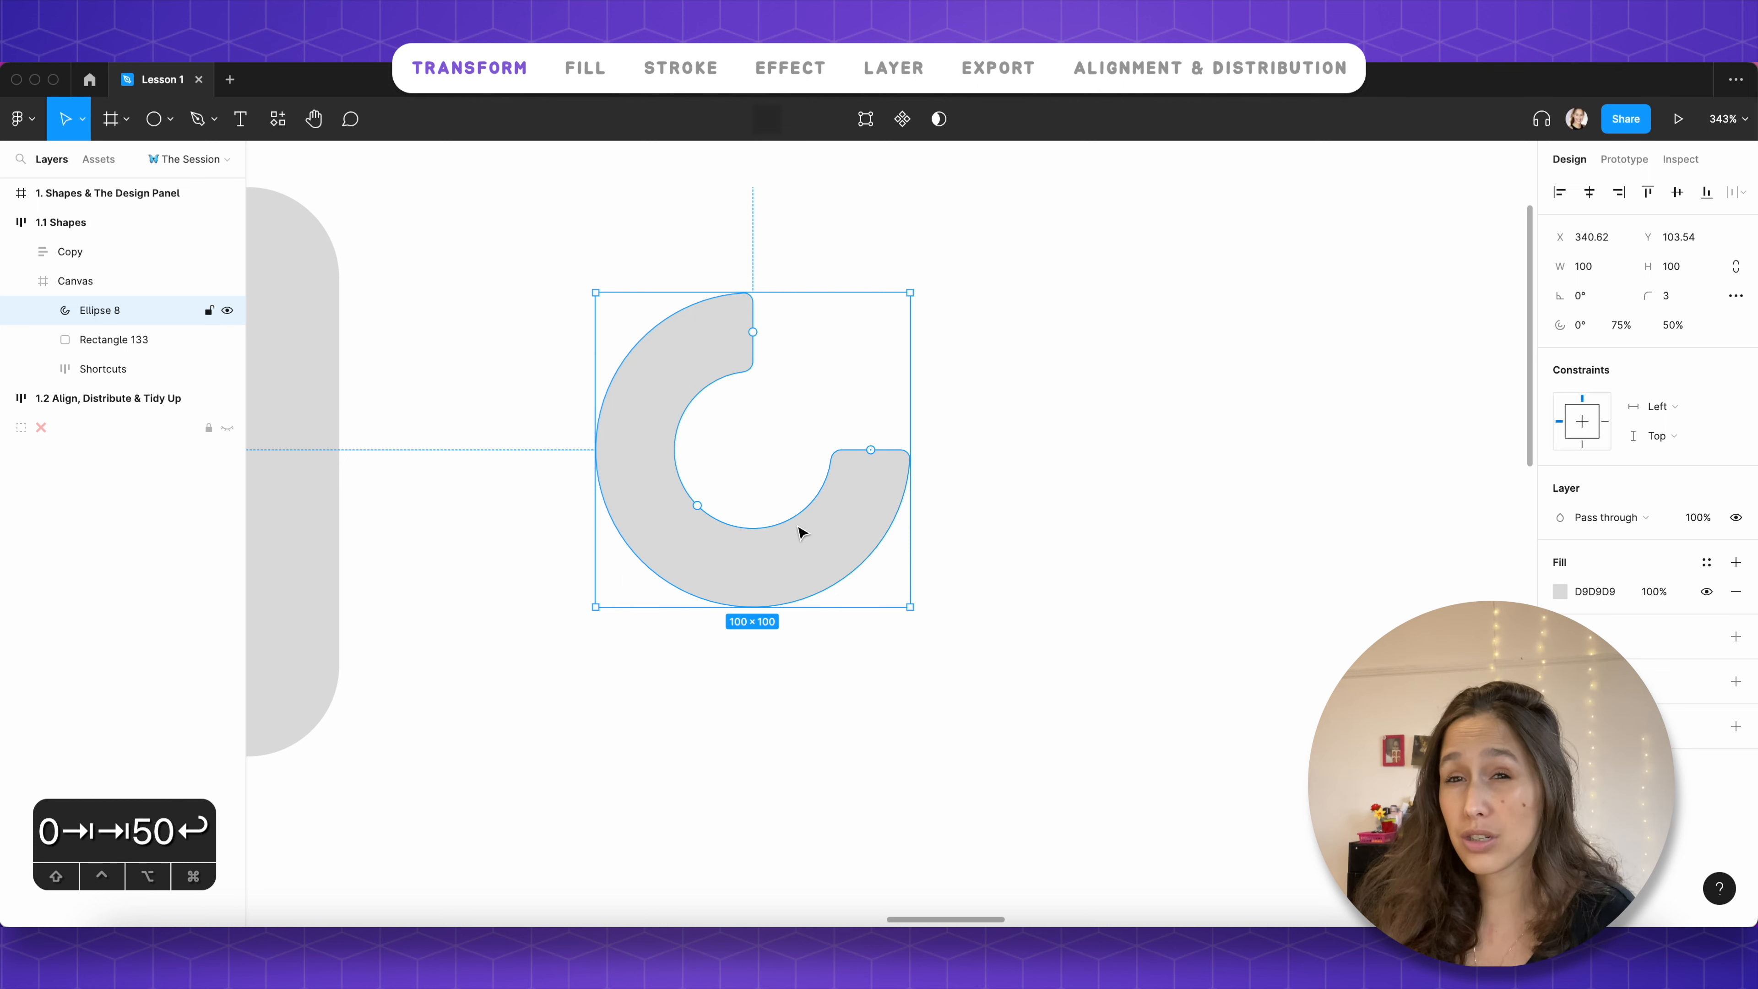
Step: Create a default 100 by 100 polygon beside the arc at X 541, Y 81
{"action": "left_click", "coordinate": [887, 381]}
{"action": "key", "text": "shift+2"}
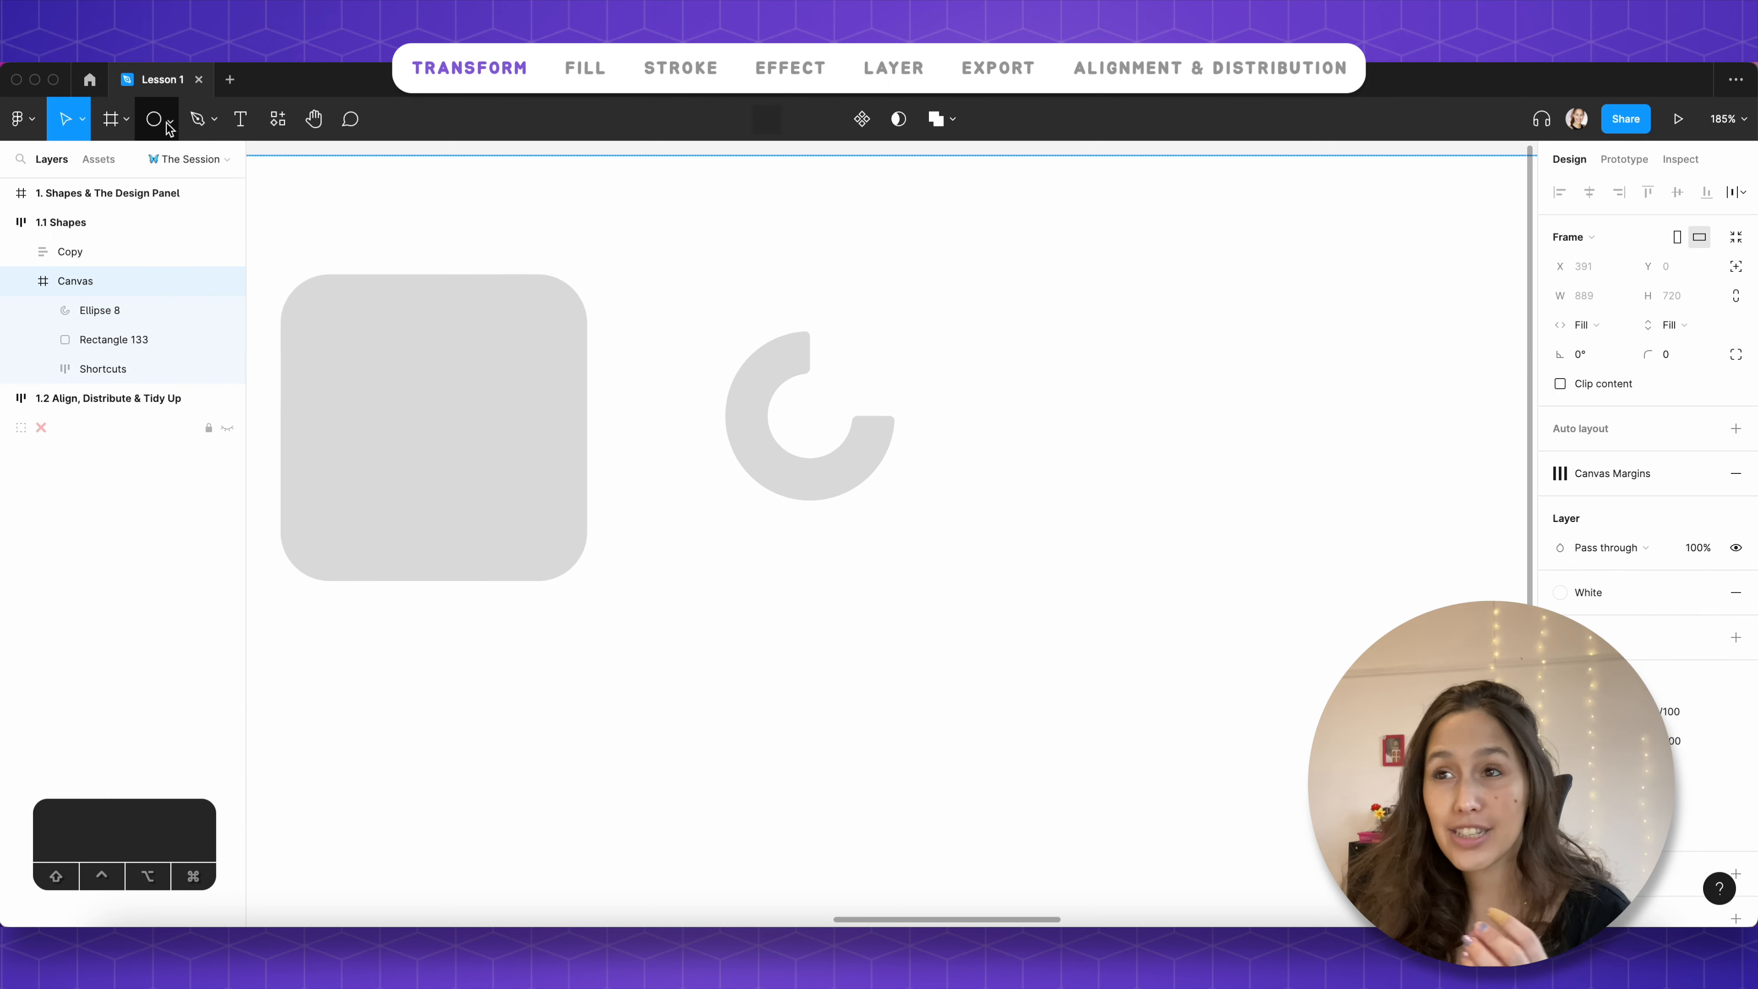
{"action": "left_click", "coordinate": [173, 120]}
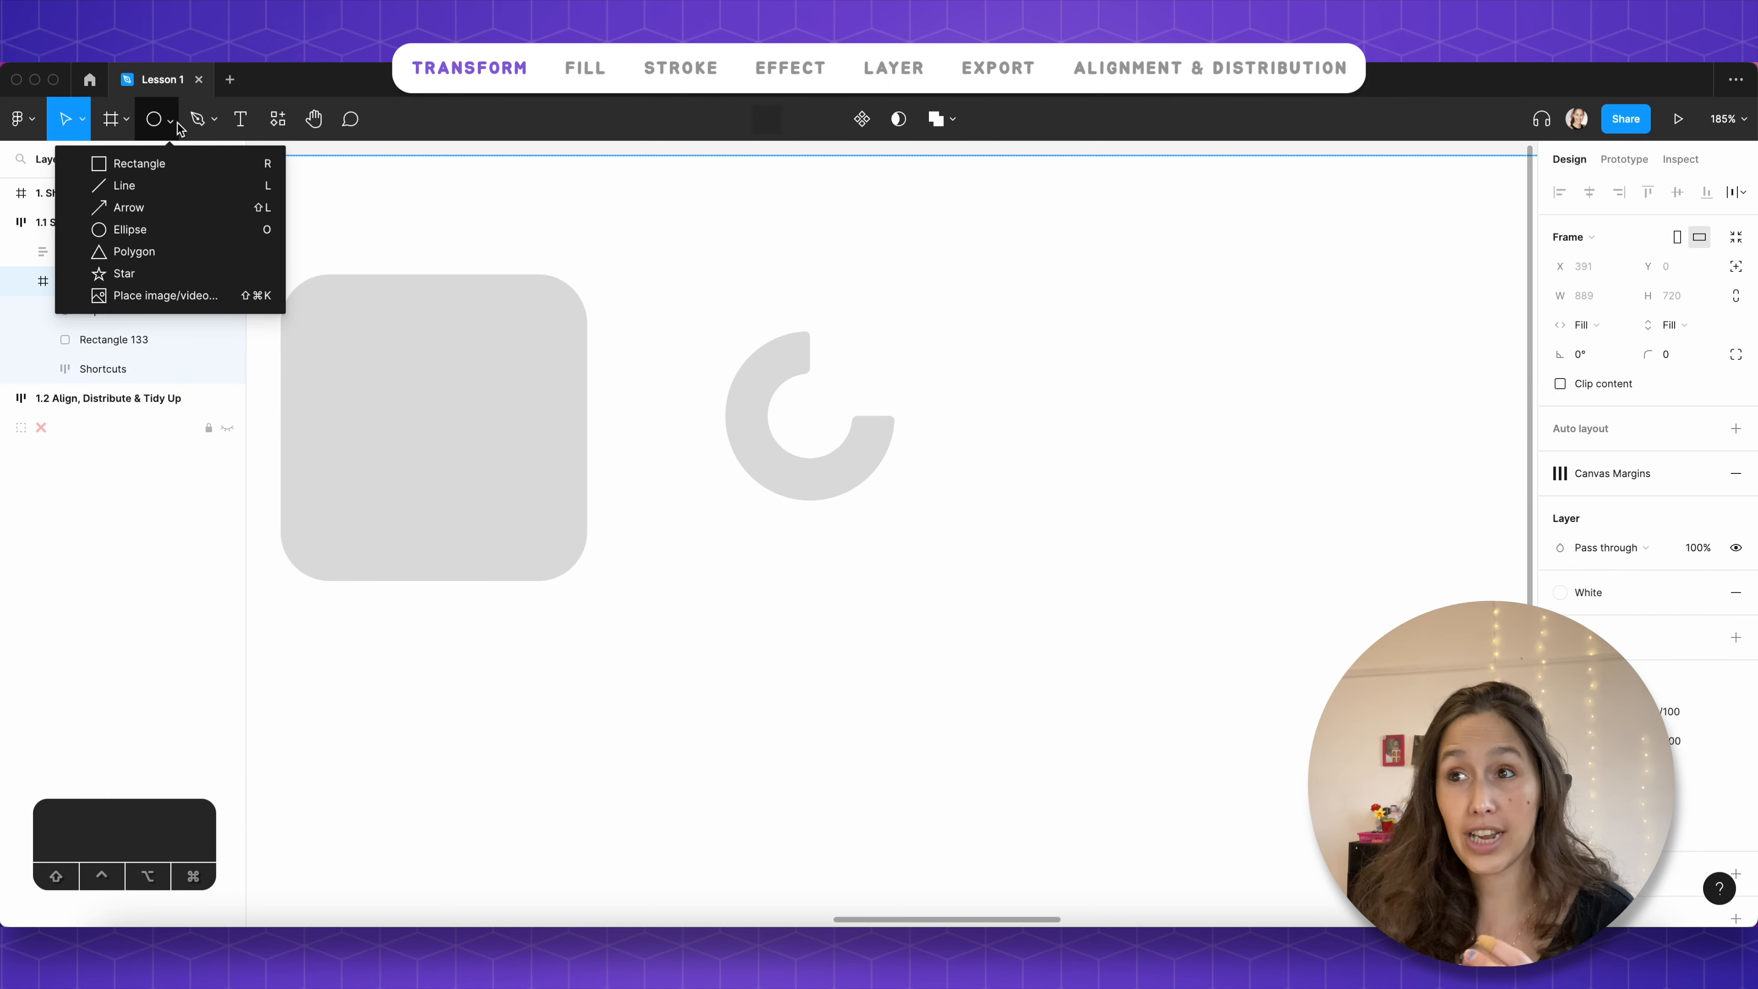
{"action": "left_click", "coordinate": [215, 261]}
{"action": "left_click", "coordinate": [1134, 377]}
{"action": "scroll", "coordinate": [1205, 385], "scroll_direction": "right", "scroll_amount": 5}
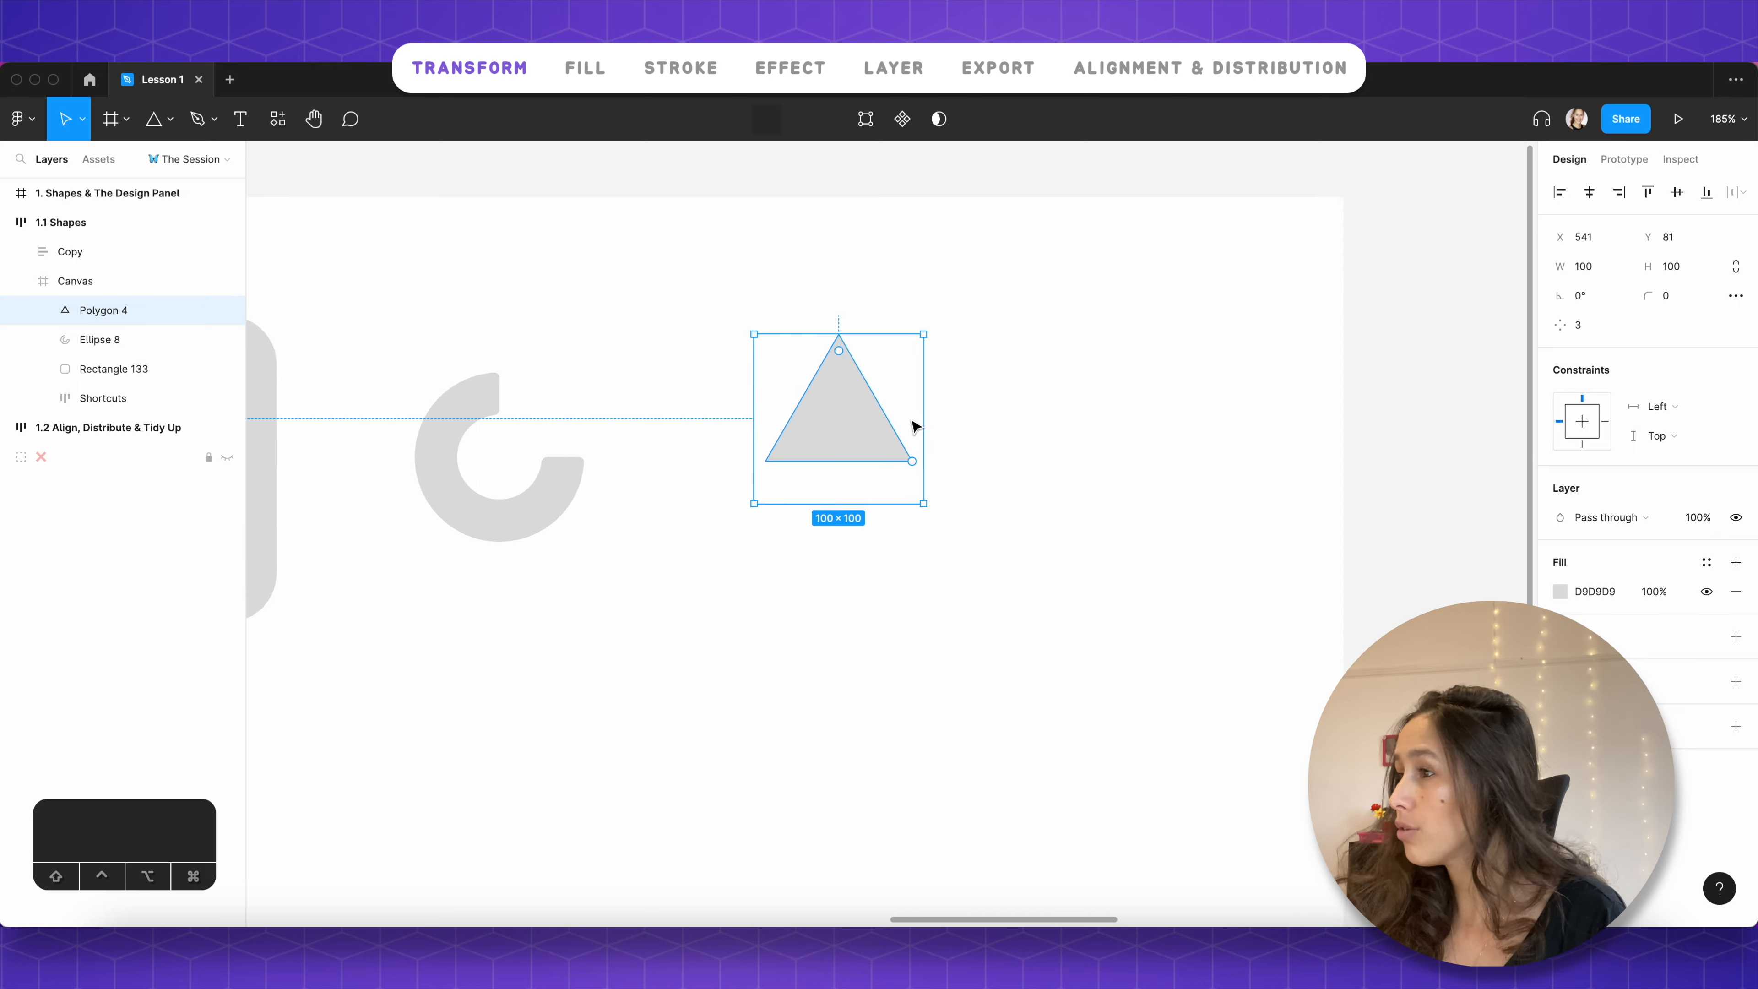
Step: Try adjusting the triangle's corner radius and side count with its handles on the canvas
{"action": "scroll", "coordinate": [834, 395], "scroll_direction": "up", "scroll_amount": 10}
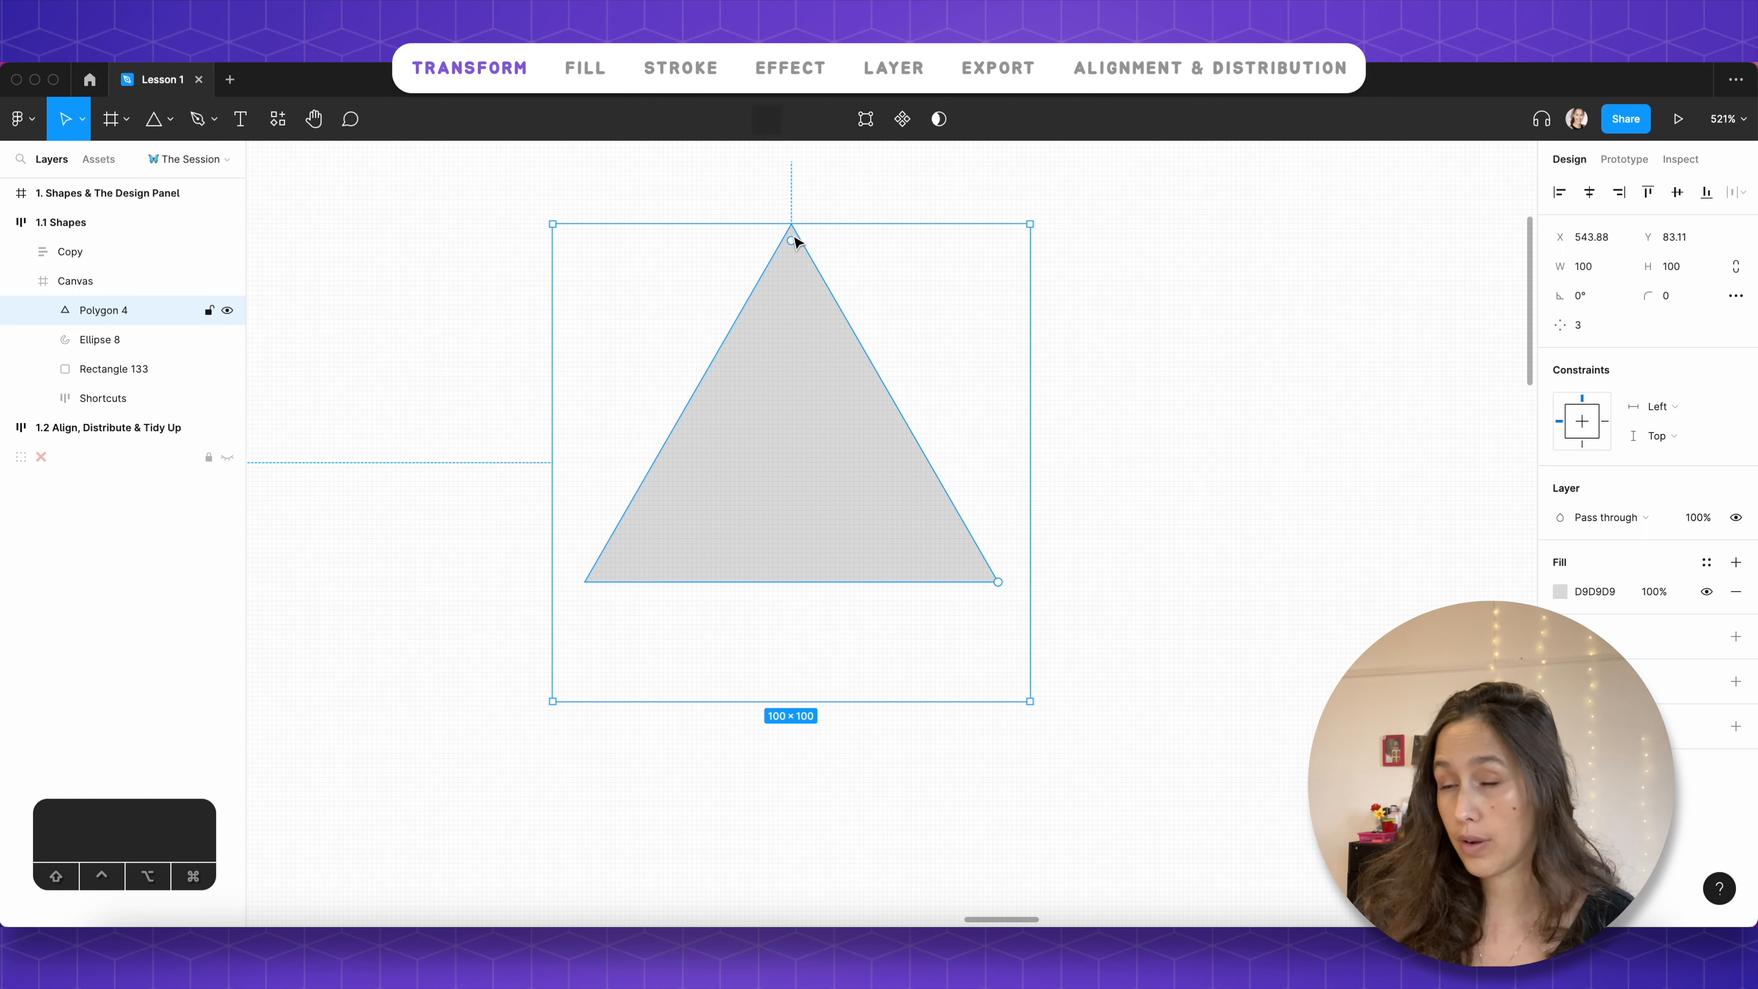
{"action": "left_click_drag", "start_coordinate": [793, 241], "coordinate": [804, 189]}
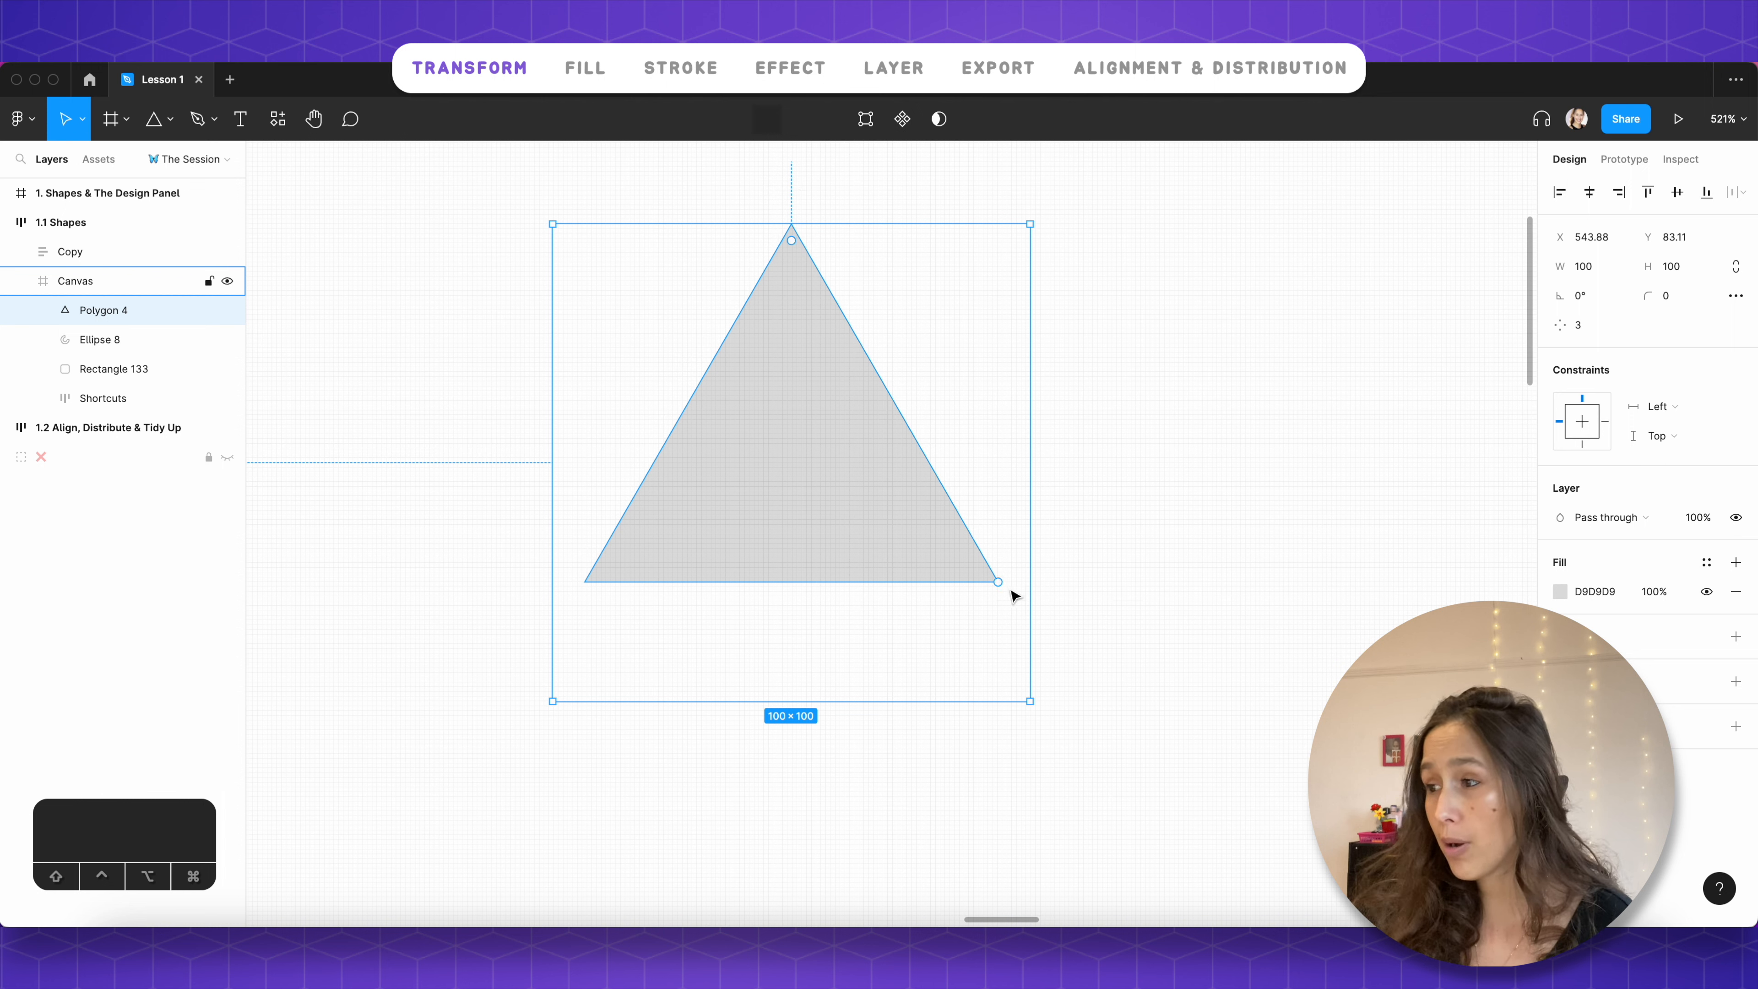
{"action": "left_click_drag", "start_coordinate": [1000, 583], "coordinate": [1124, 654]}
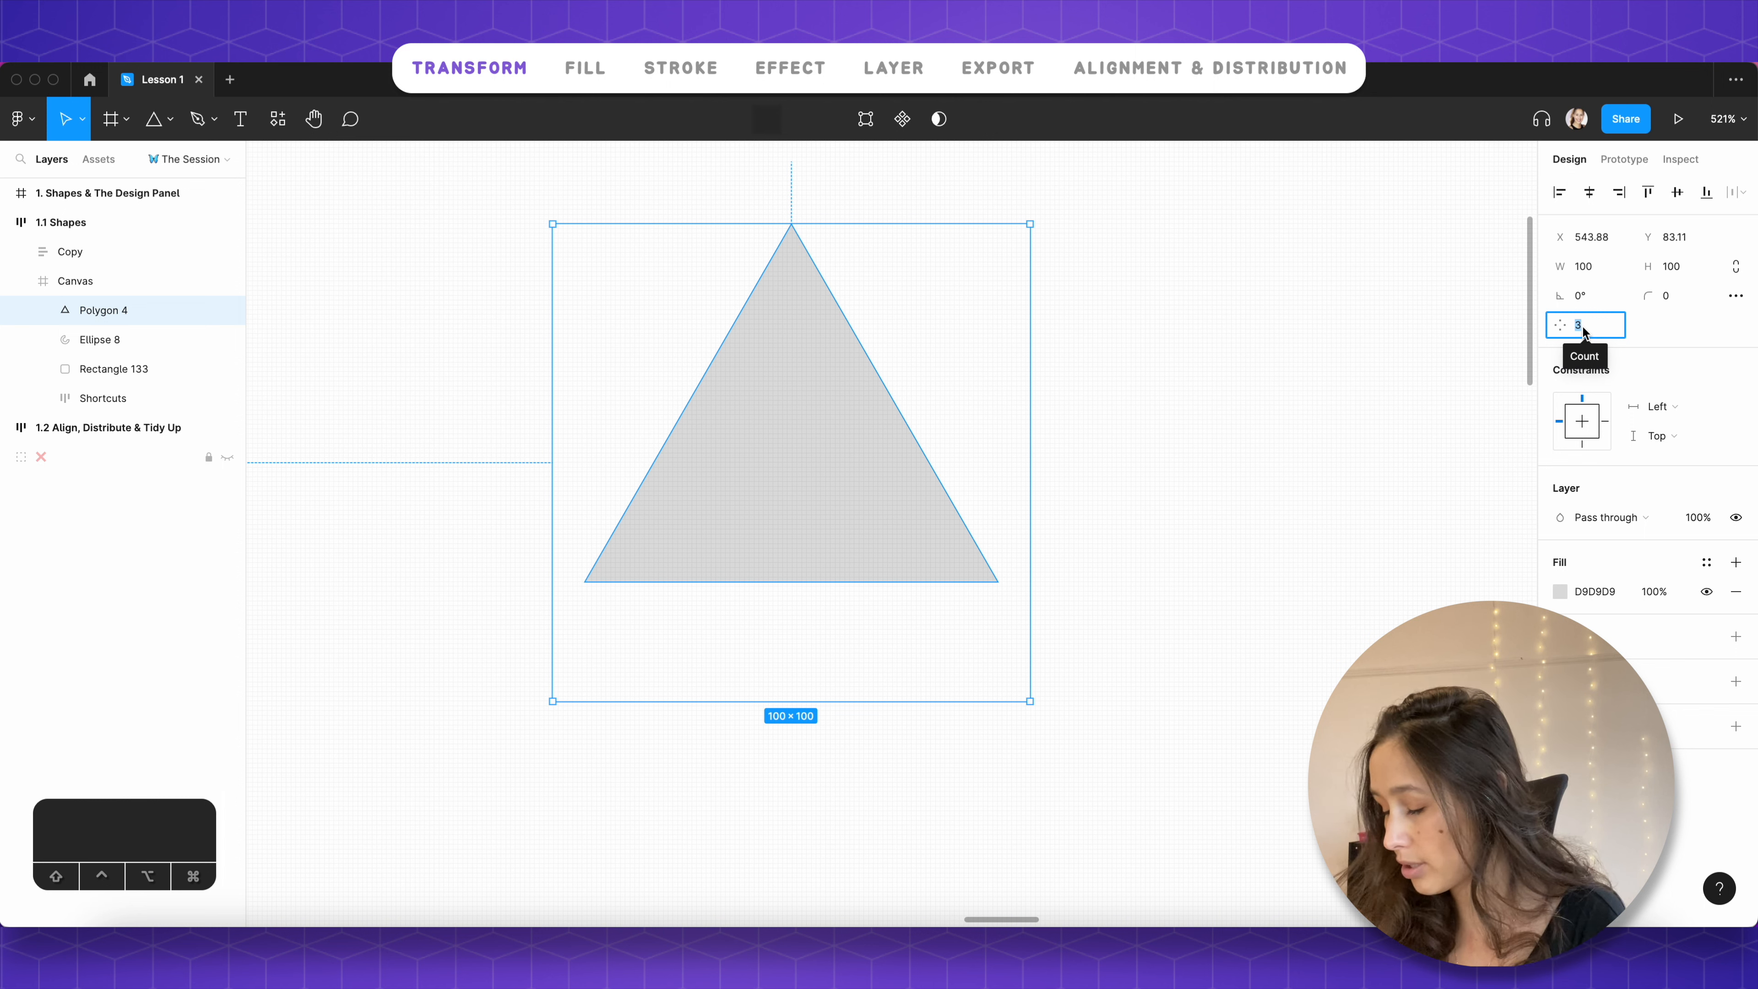
Step: Set the polygon's side count to 15 and undo the change
{"action": "type", "text": "15"}
{"action": "key", "text": "Return"}
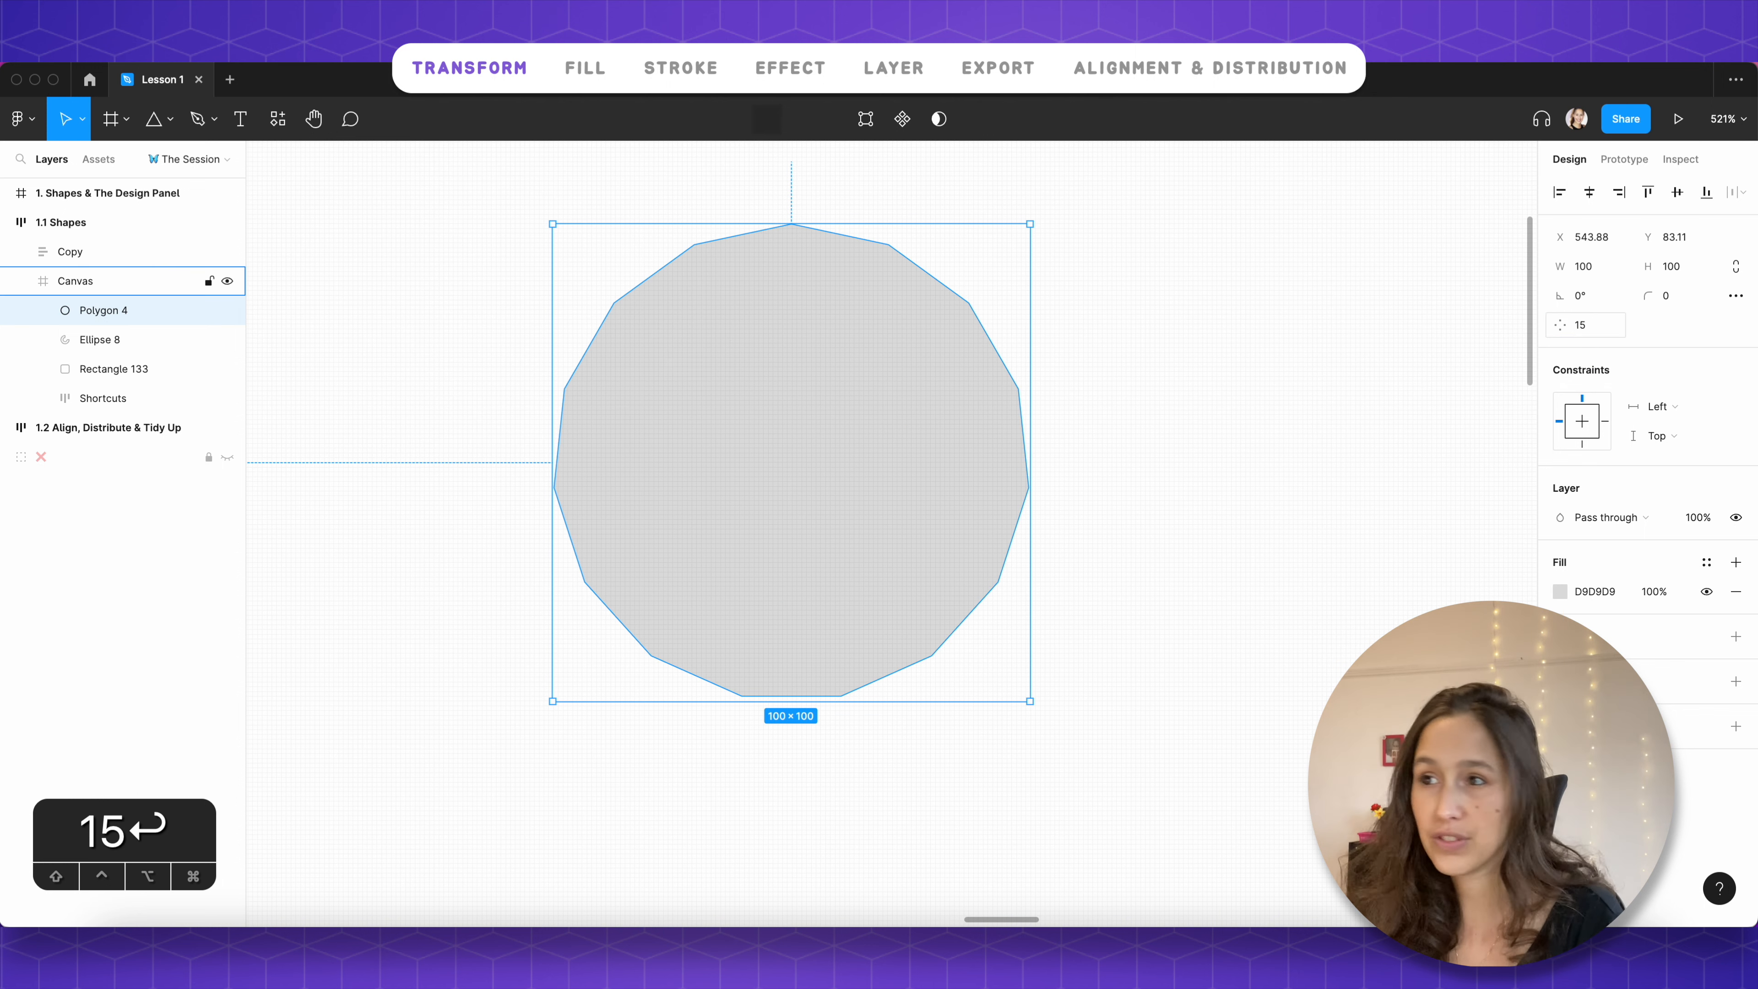
{"action": "key", "text": "super+z"}
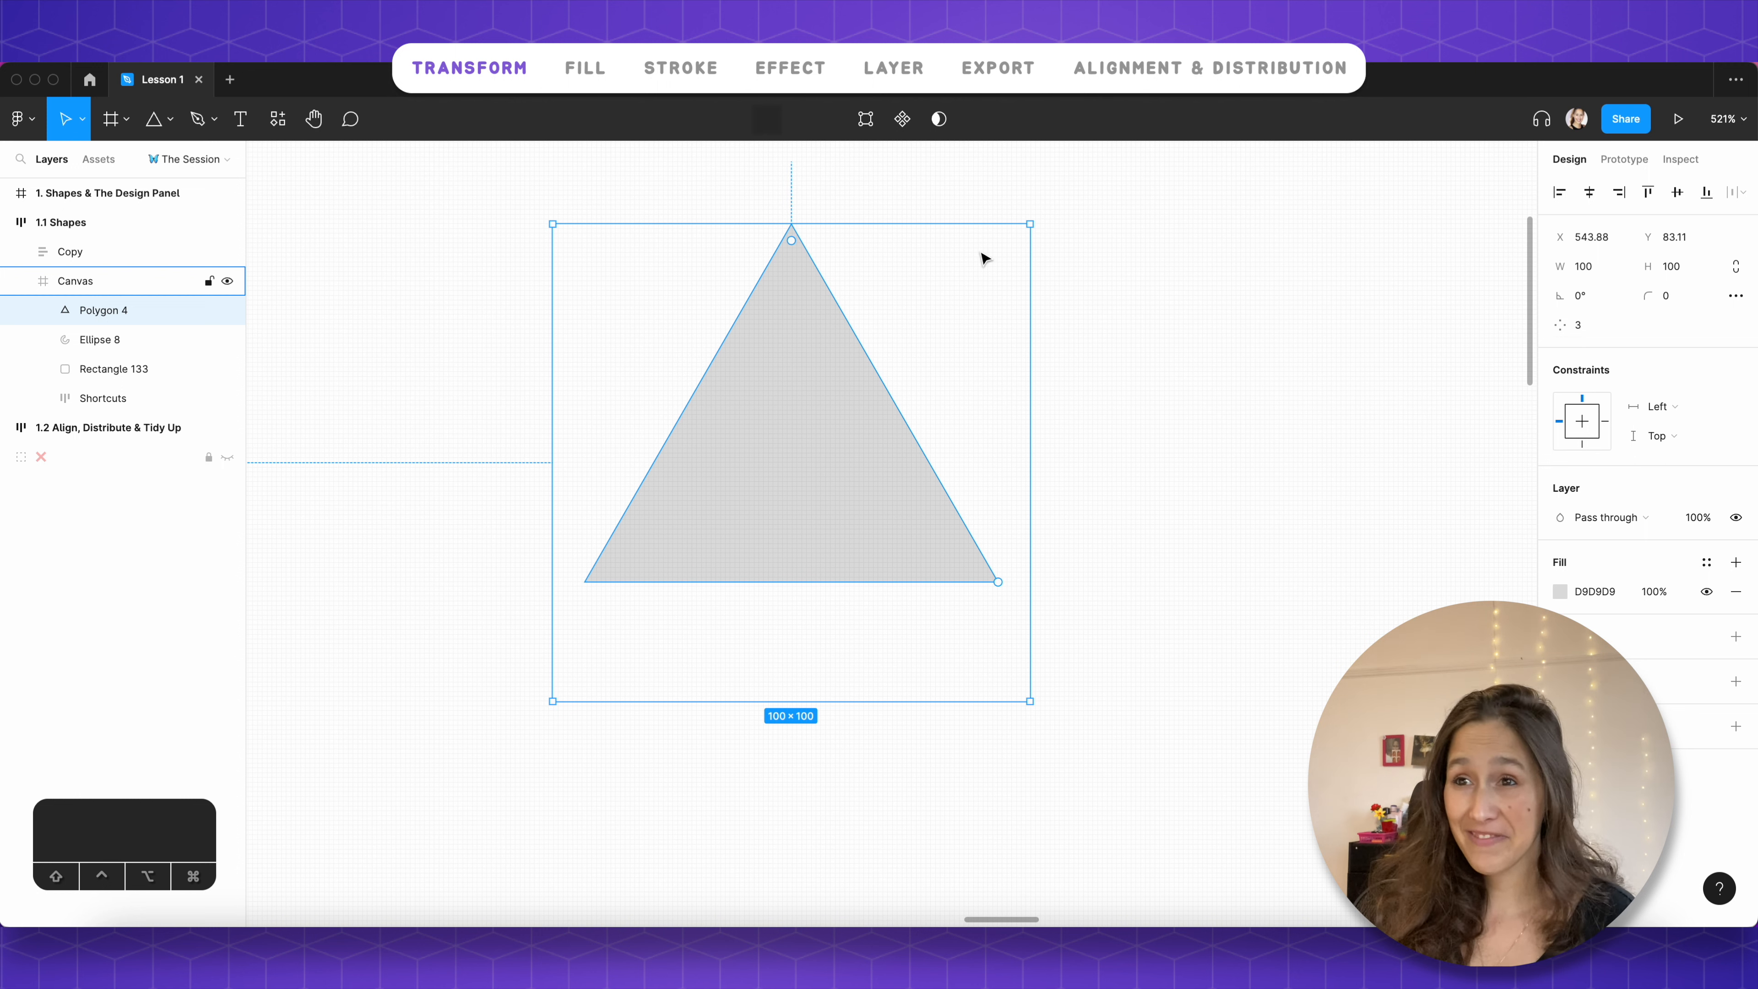
Step: Flatten the triangle into a vector shape
{"action": "mouse_move", "coordinate": [924, 392]}
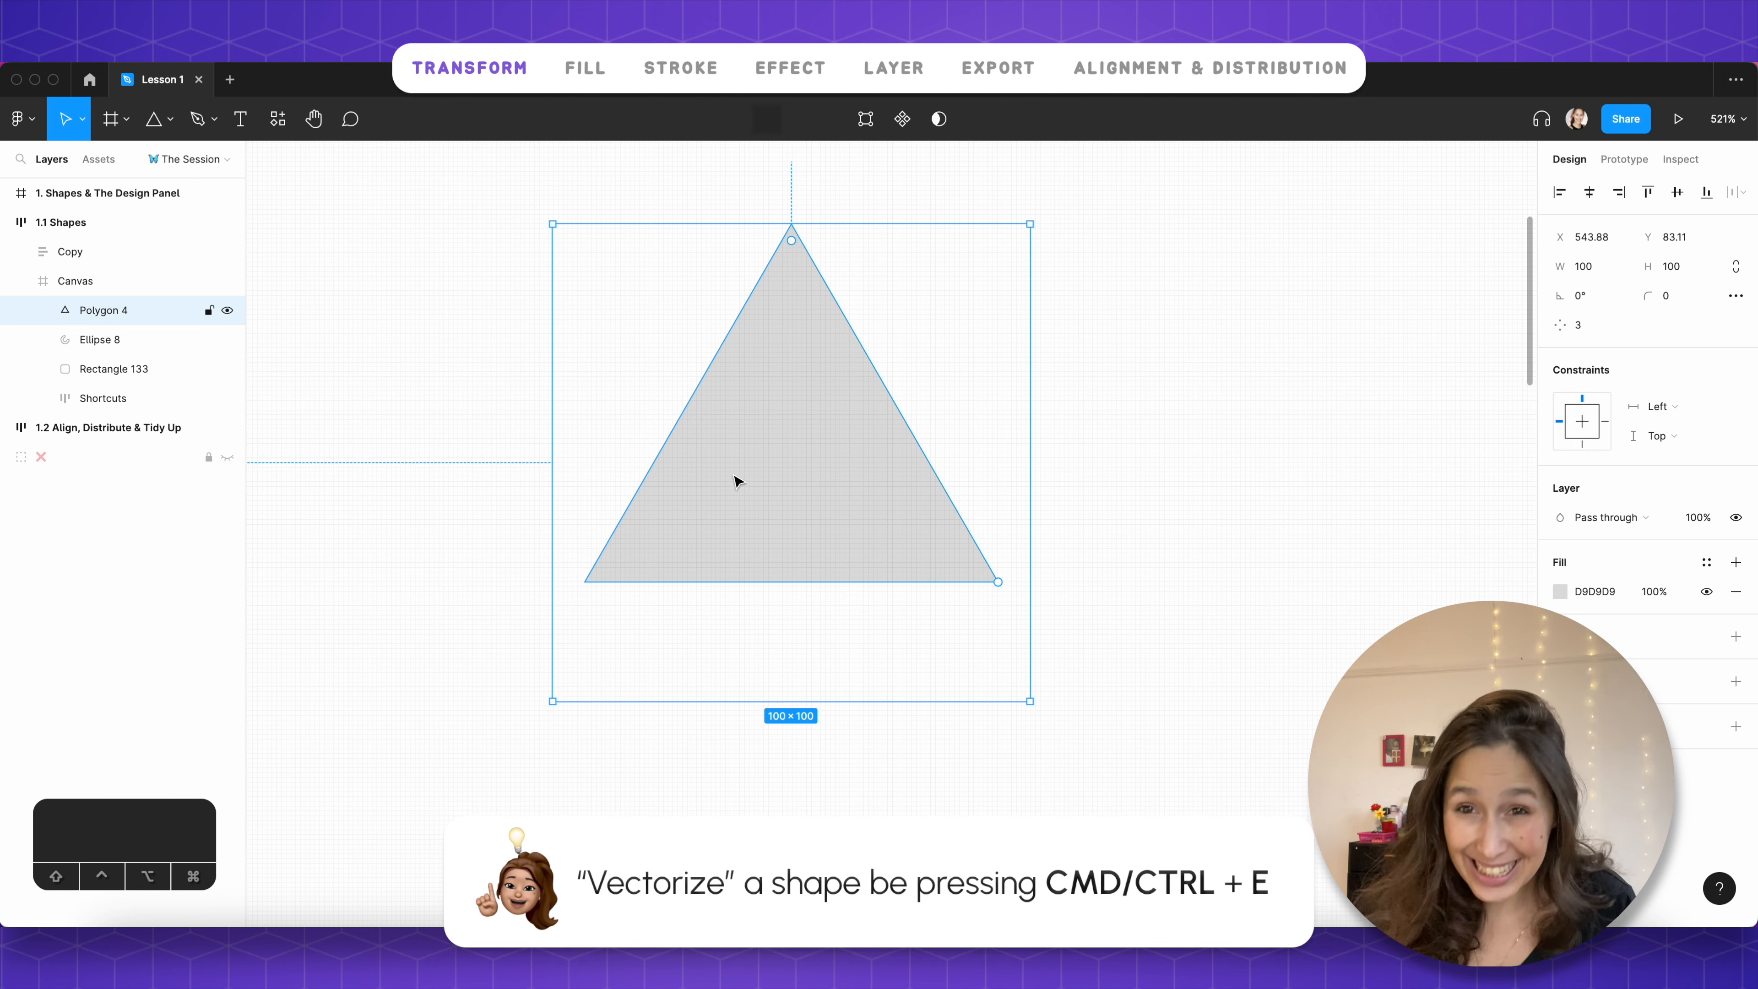
{"action": "right_click", "coordinate": [747, 465]}
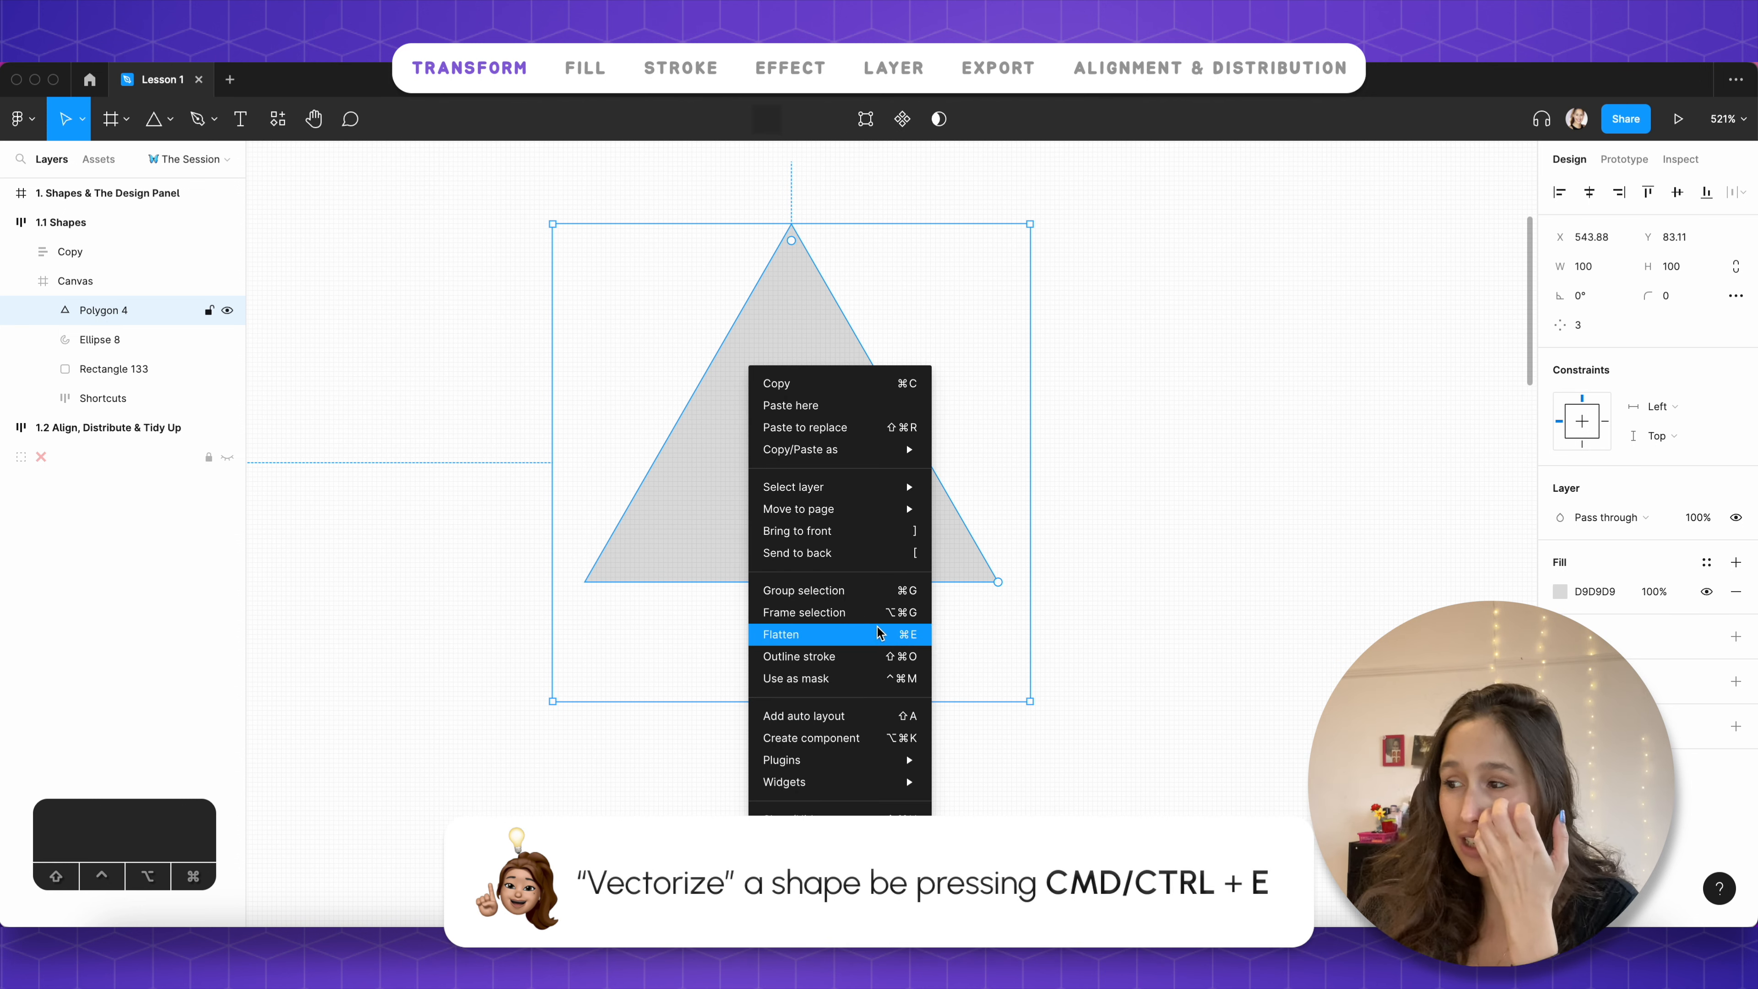
{"action": "left_click", "coordinate": [674, 497]}
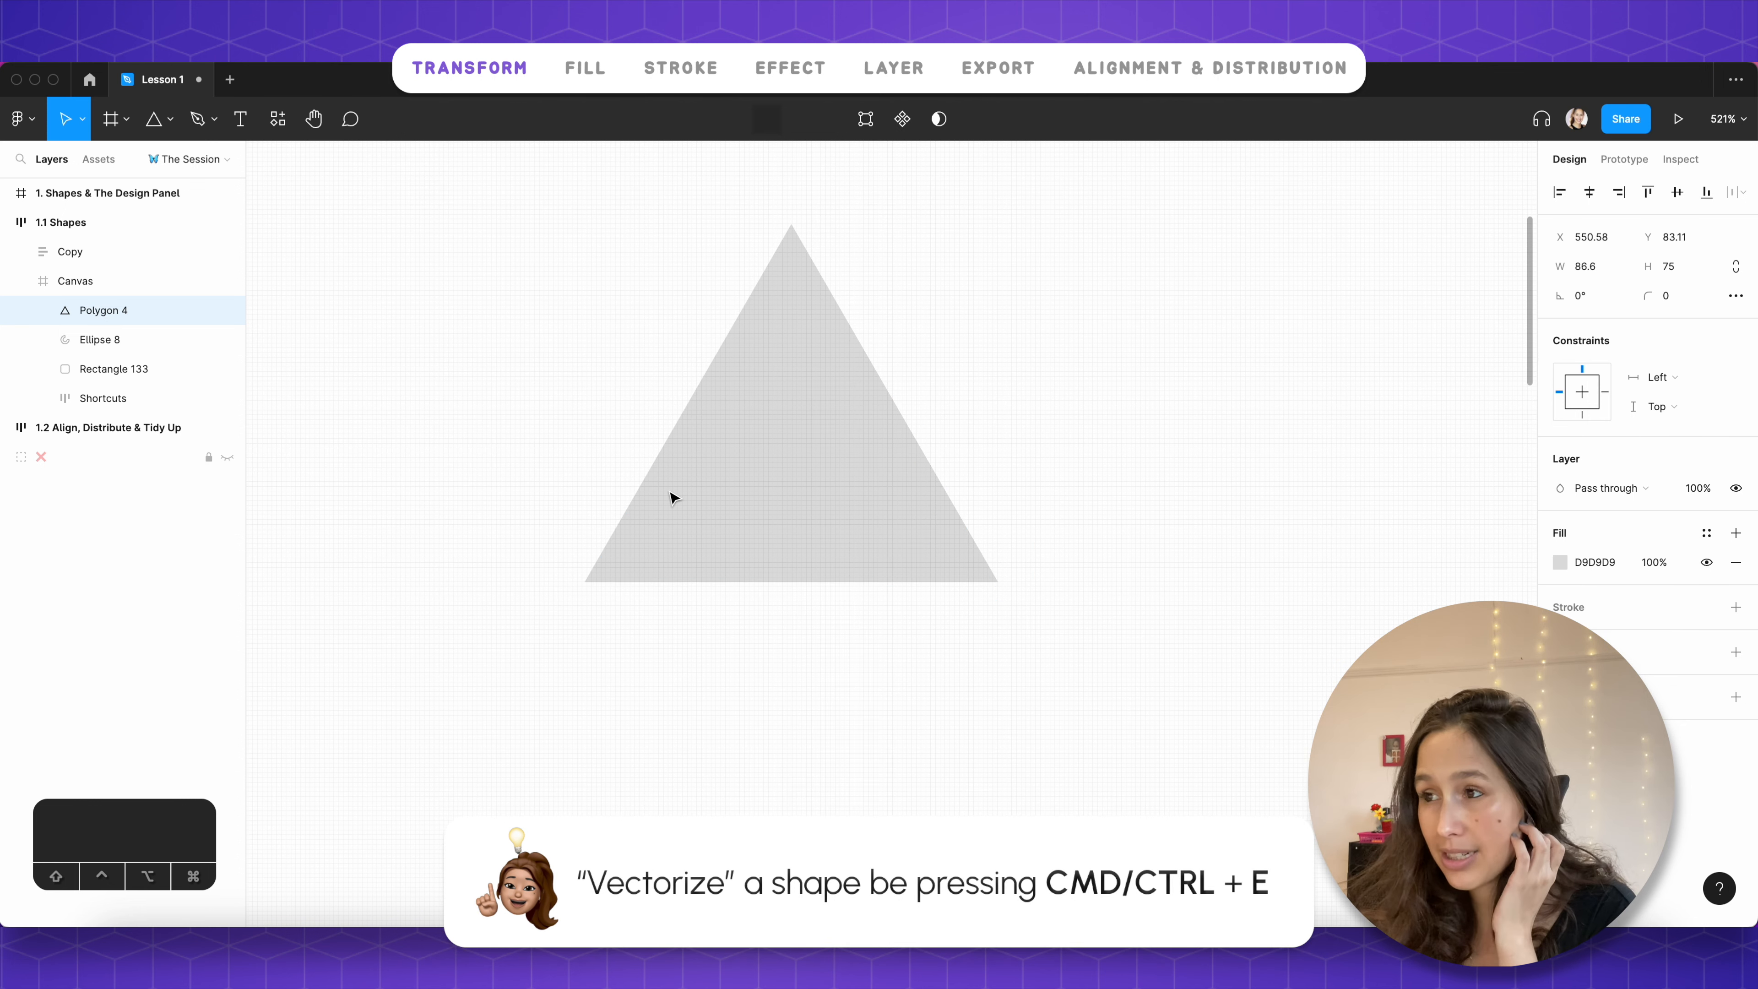
Step: Flatten the triangle and undo back to the editable five-sided polygon
{"action": "key", "text": "super+e"}
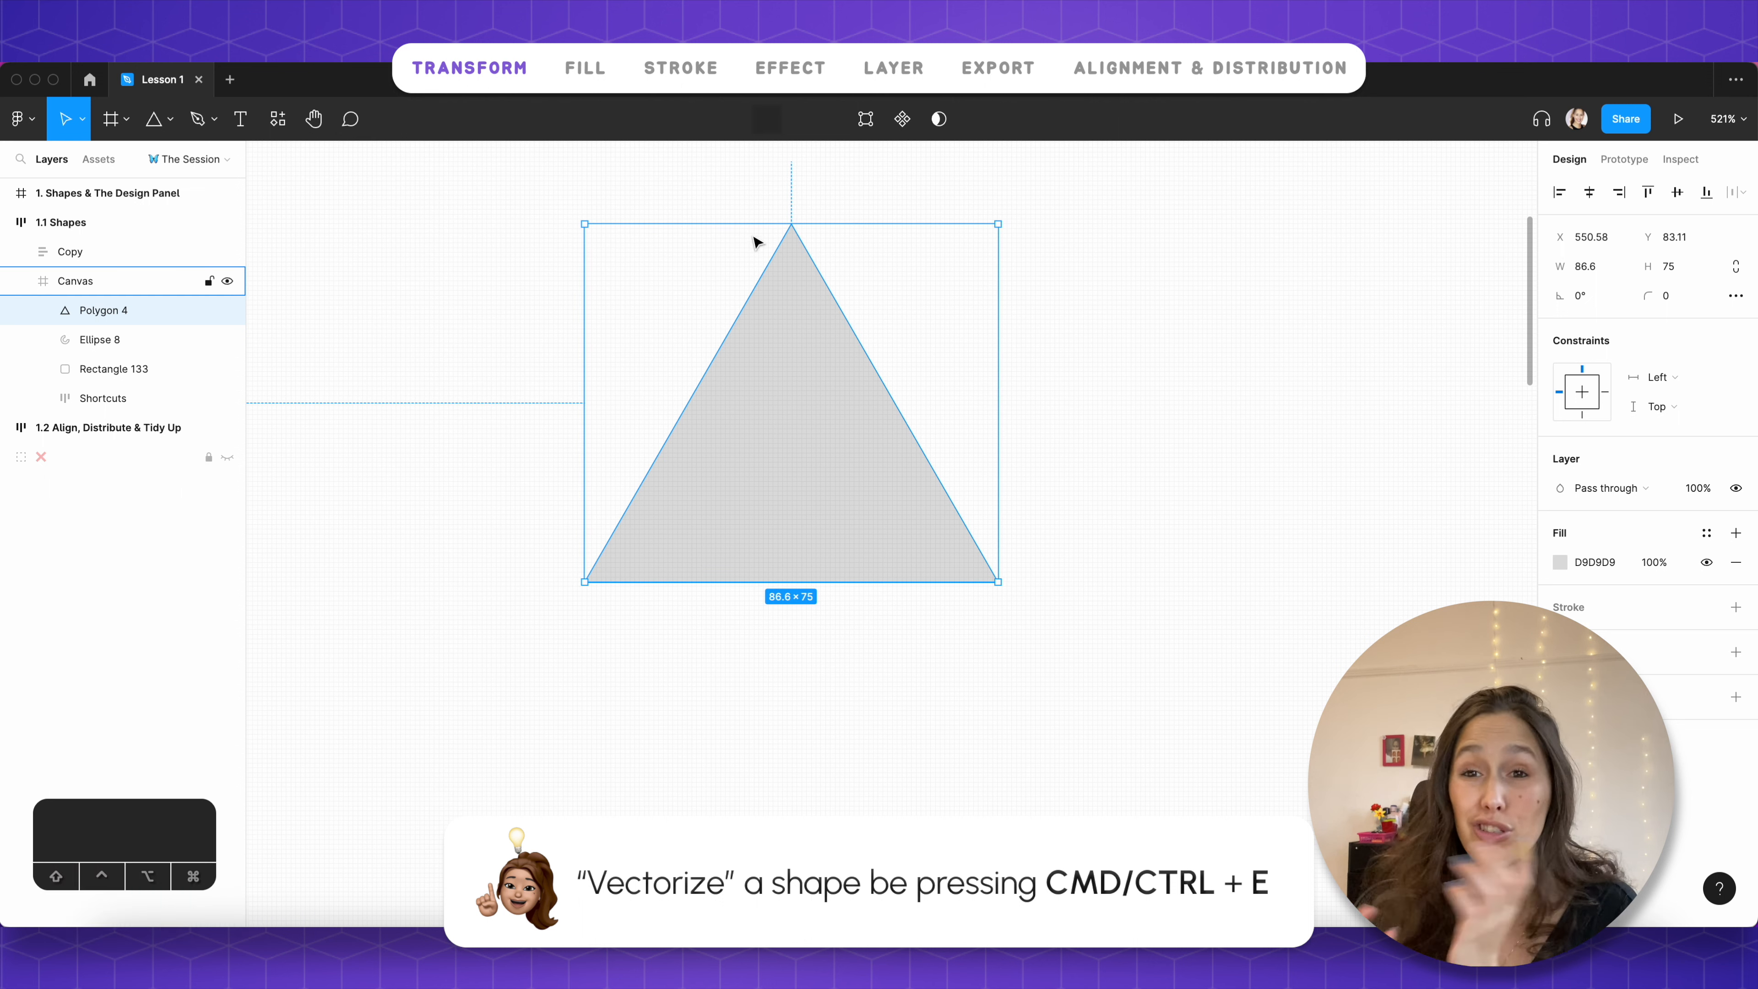
{"action": "key", "text": "super+z"}
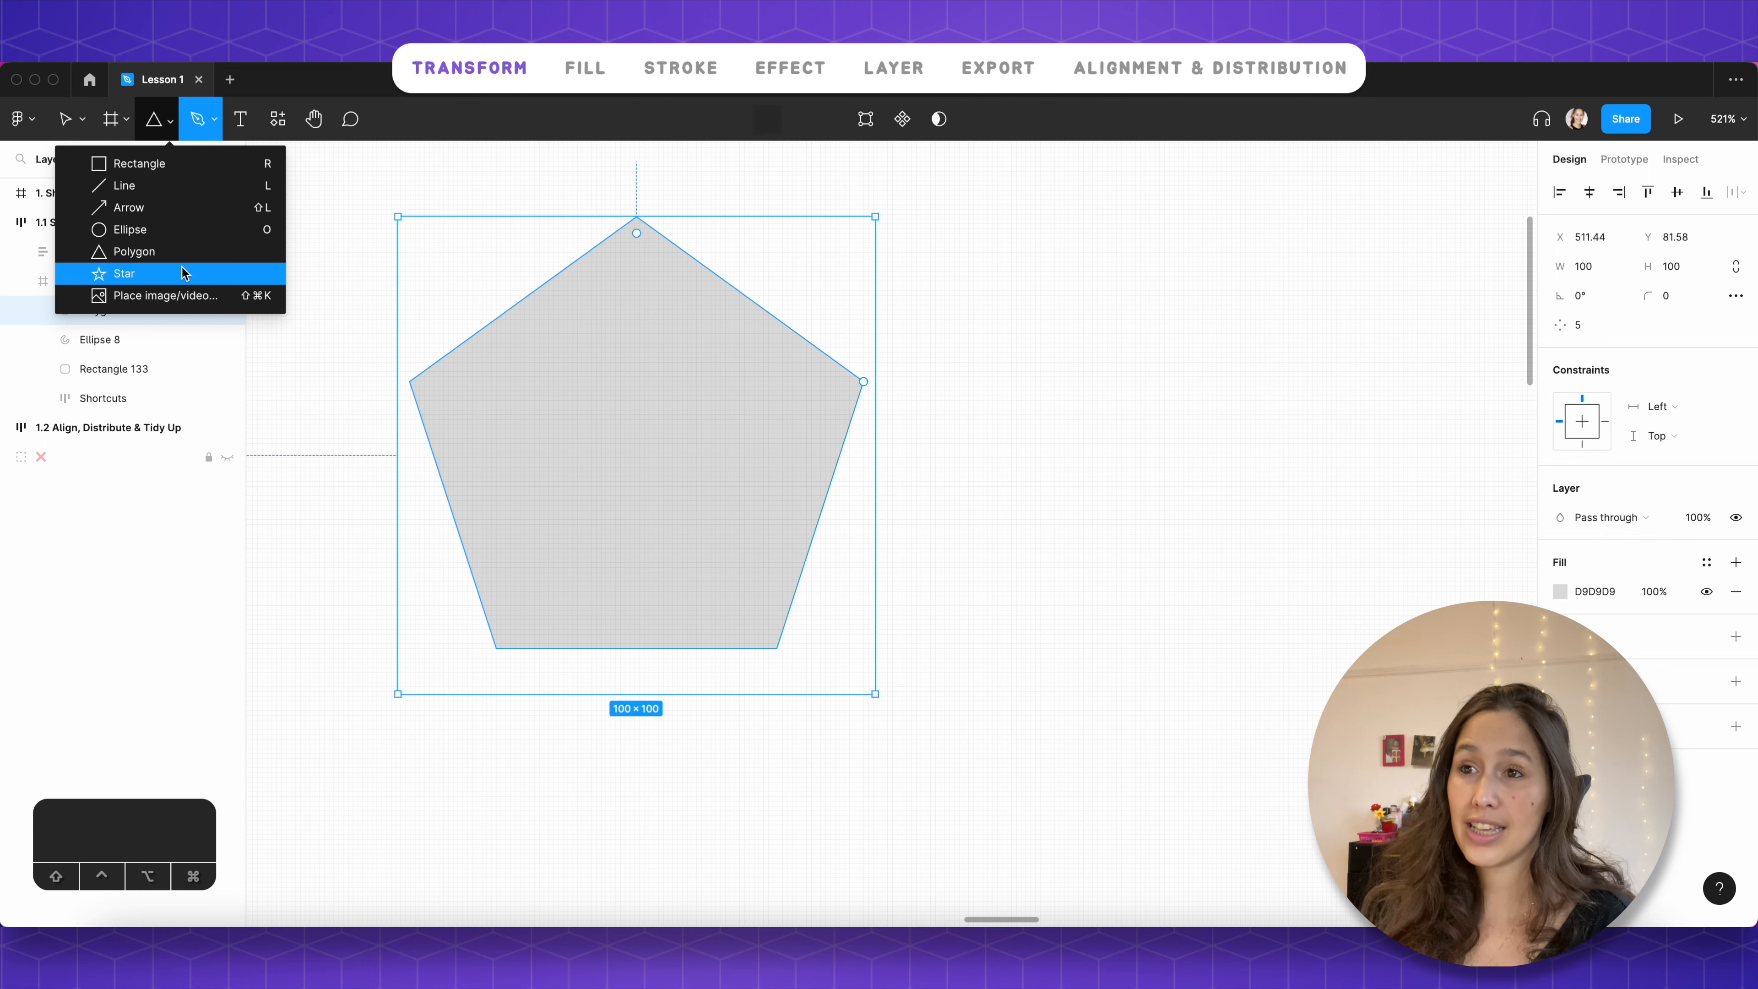
Step: Create a default 100 by 100 star beside the pentagon at X 628, Y 65
{"action": "left_click", "coordinate": [131, 273]}
{"action": "left_click", "coordinate": [1200, 384]}
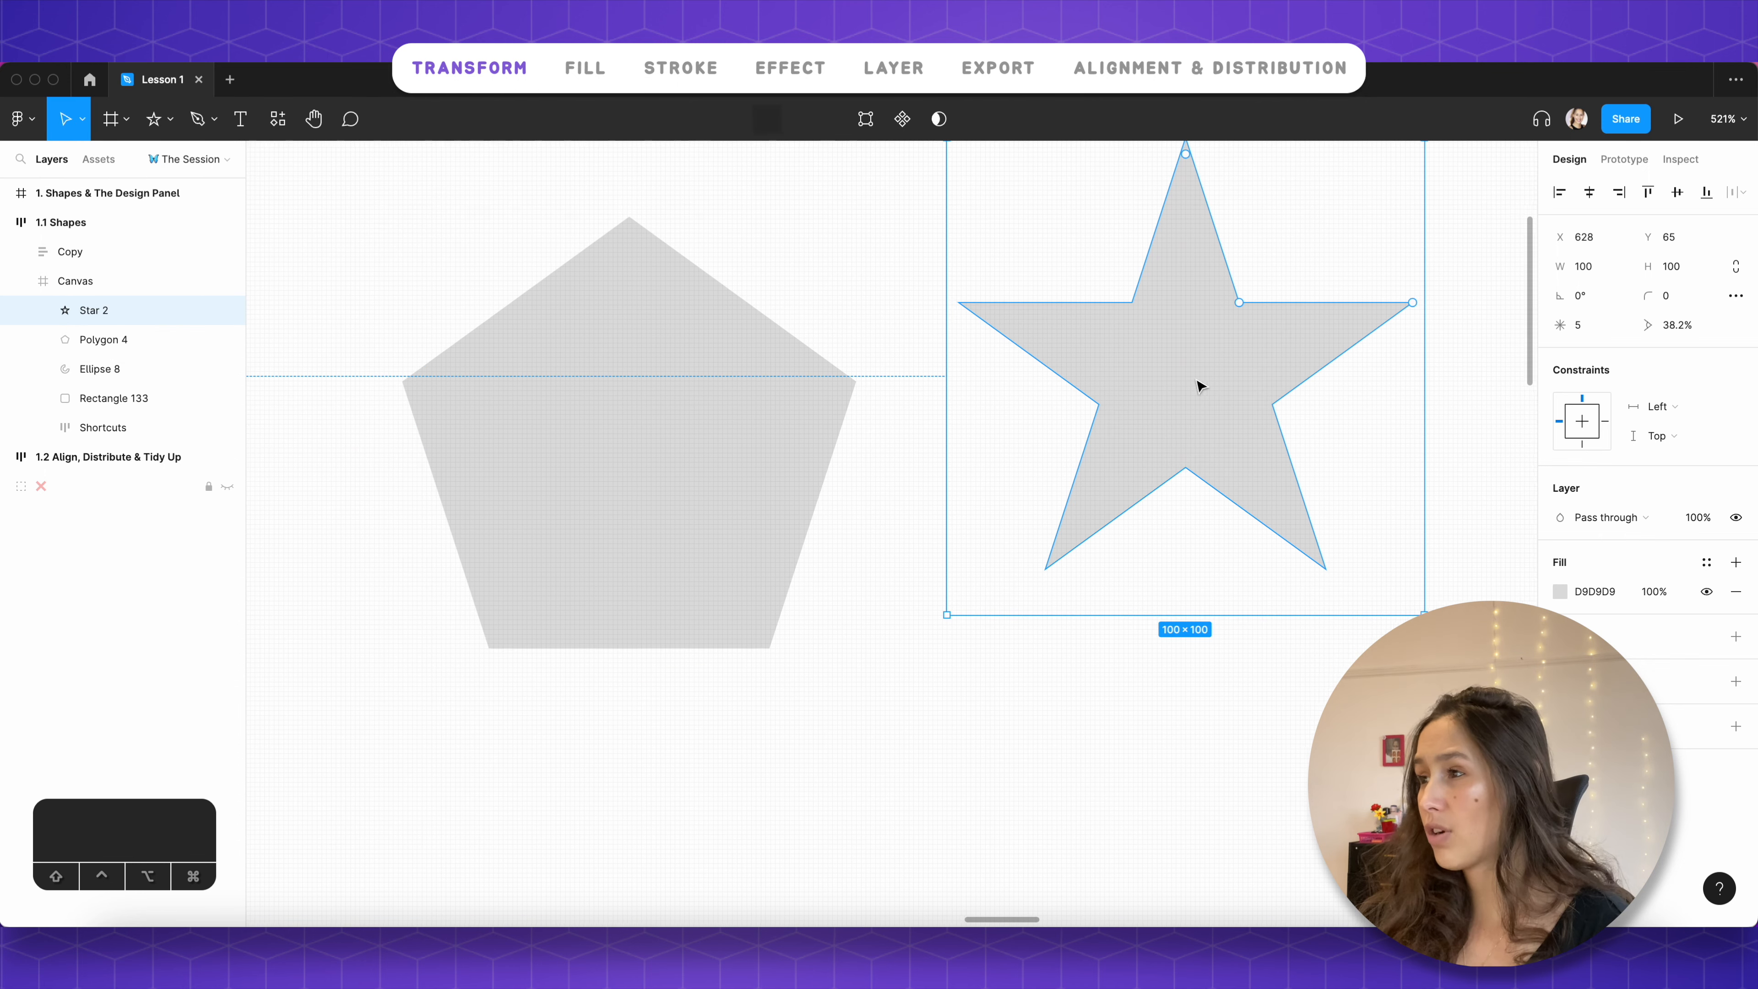
Step: Adjust the star with its canvas handles to 7 points and a 20% ratio
{"action": "scroll", "coordinate": [1176, 374], "scroll_direction": "right", "scroll_amount": 5}
{"action": "scroll", "coordinate": [1176, 374], "scroll_direction": "up", "scroll_amount": 2}
{"action": "scroll", "coordinate": [823, 327], "scroll_direction": "up", "scroll_amount": 2}
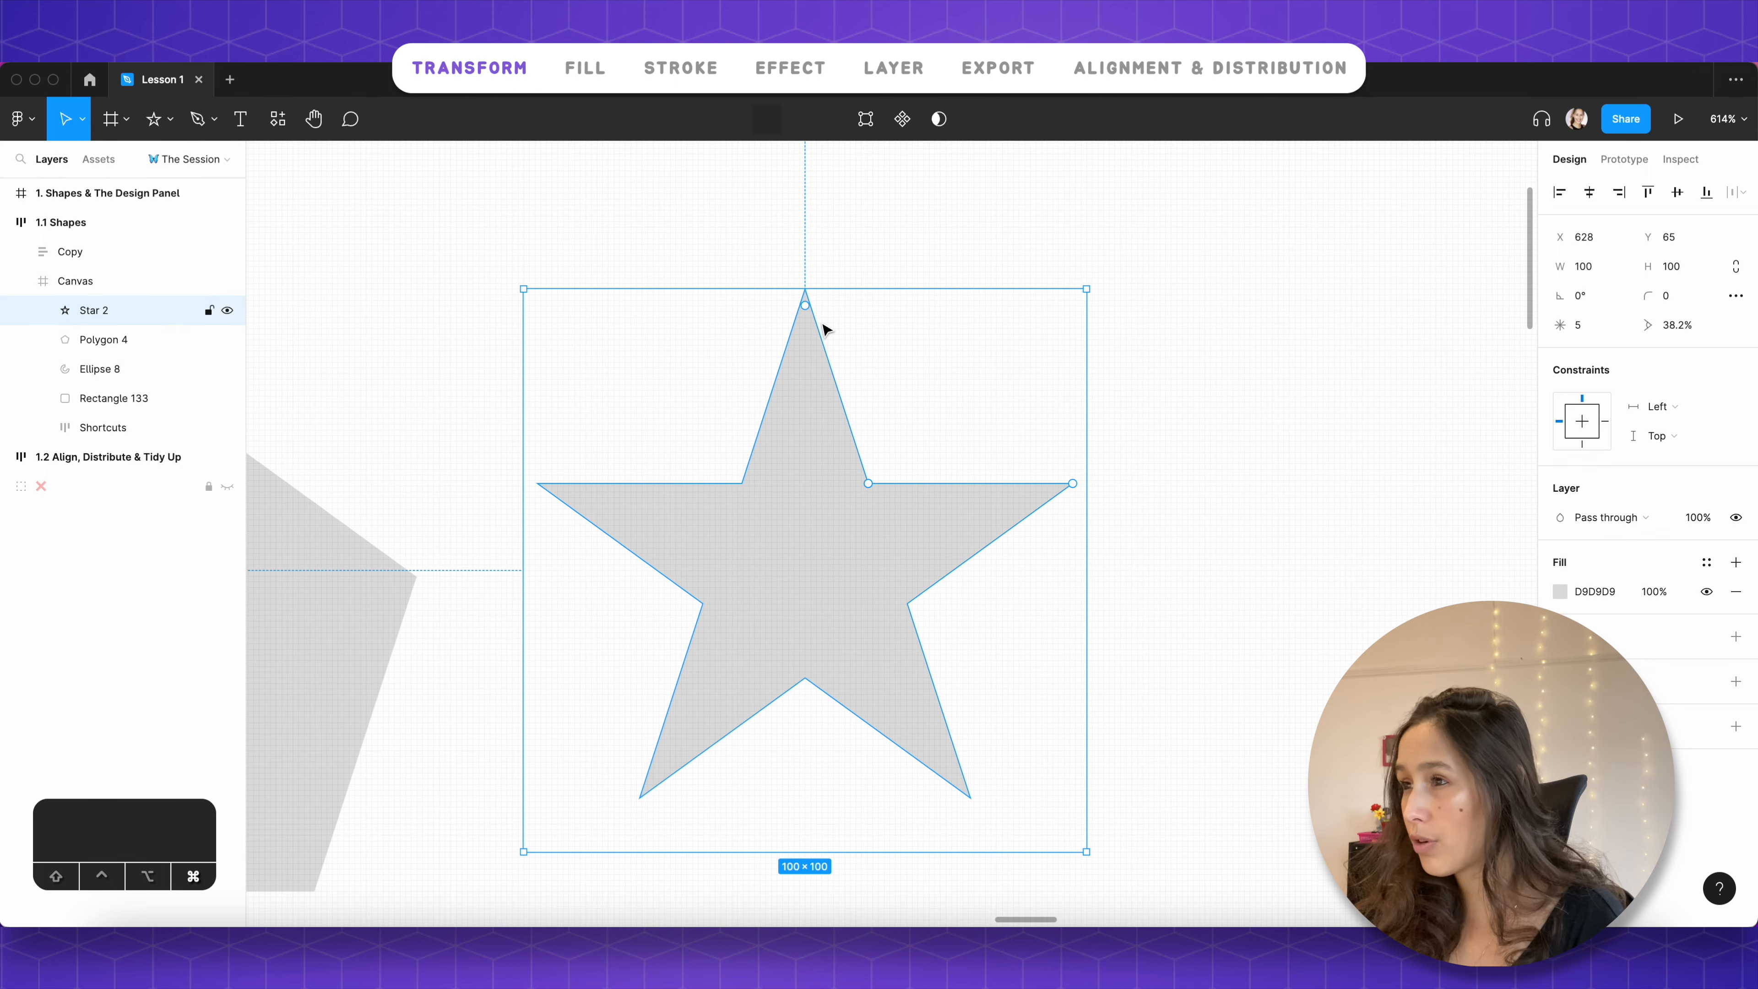
{"action": "mouse_move", "coordinate": [807, 307]}
{"action": "left_mouse_down"}
{"action": "mouse_move", "coordinate": [820, 410]}
{"action": "mouse_move", "coordinate": [826, 296]}
{"action": "left_mouse_up"}
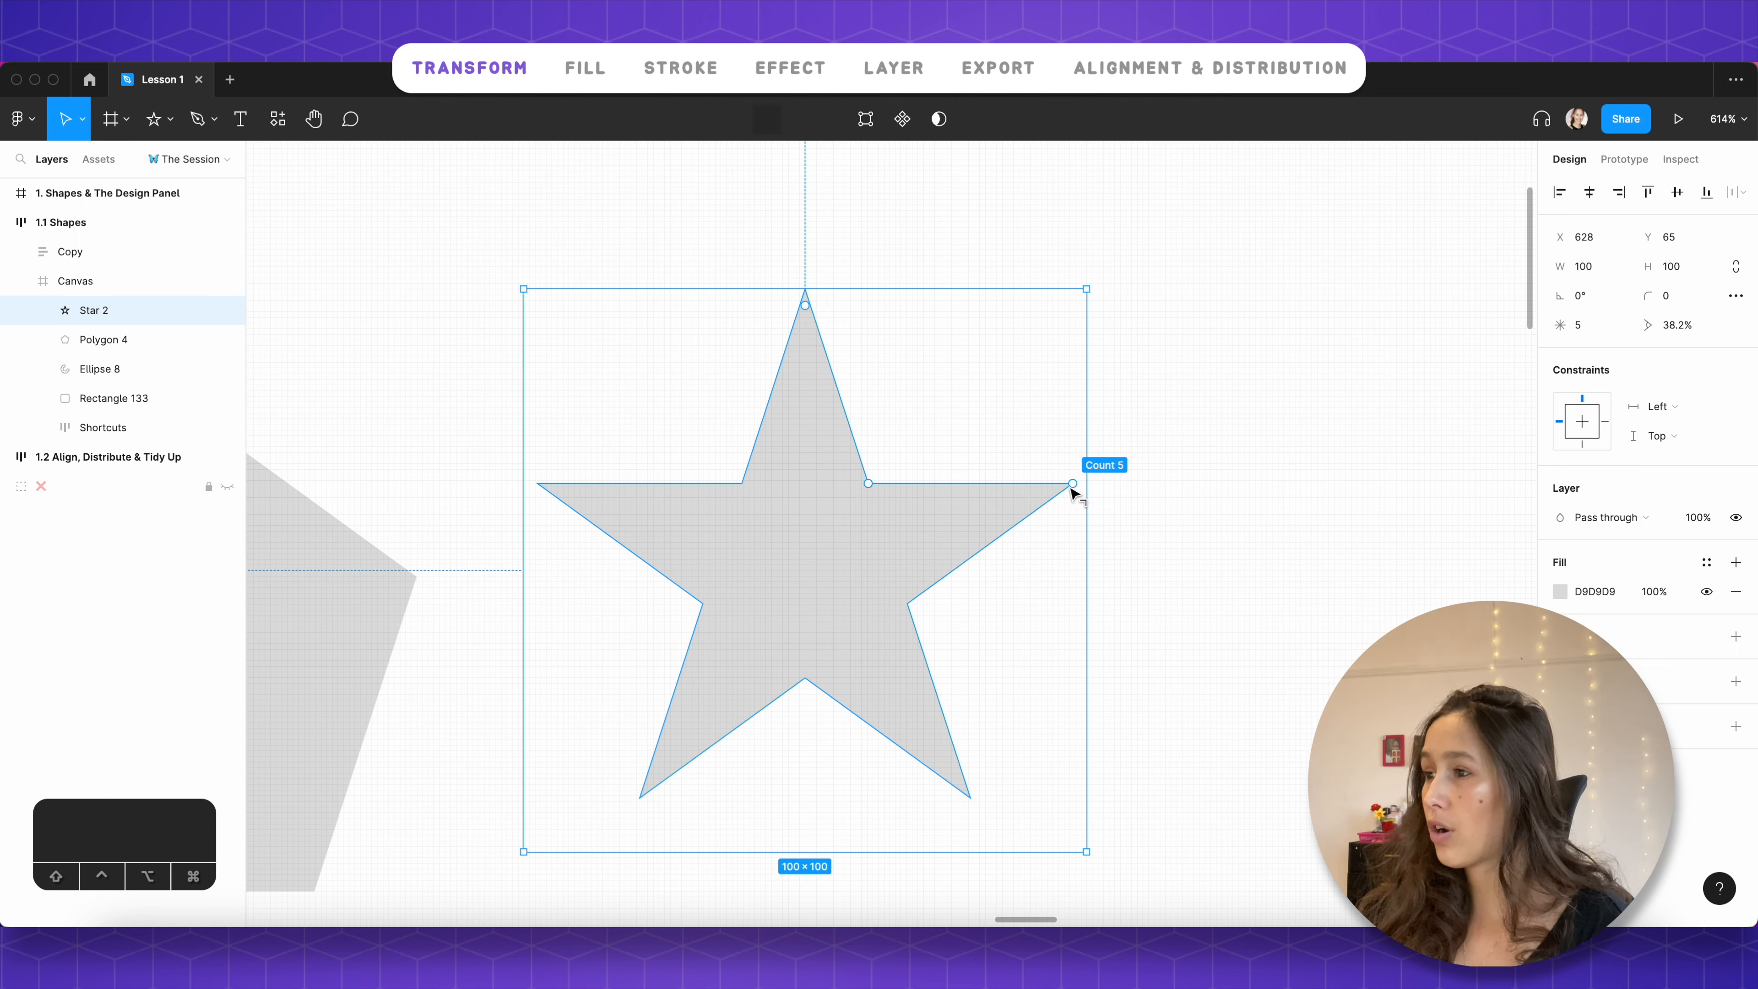
{"action": "left_click_drag", "start_coordinate": [1074, 486], "coordinate": [1051, 362]}
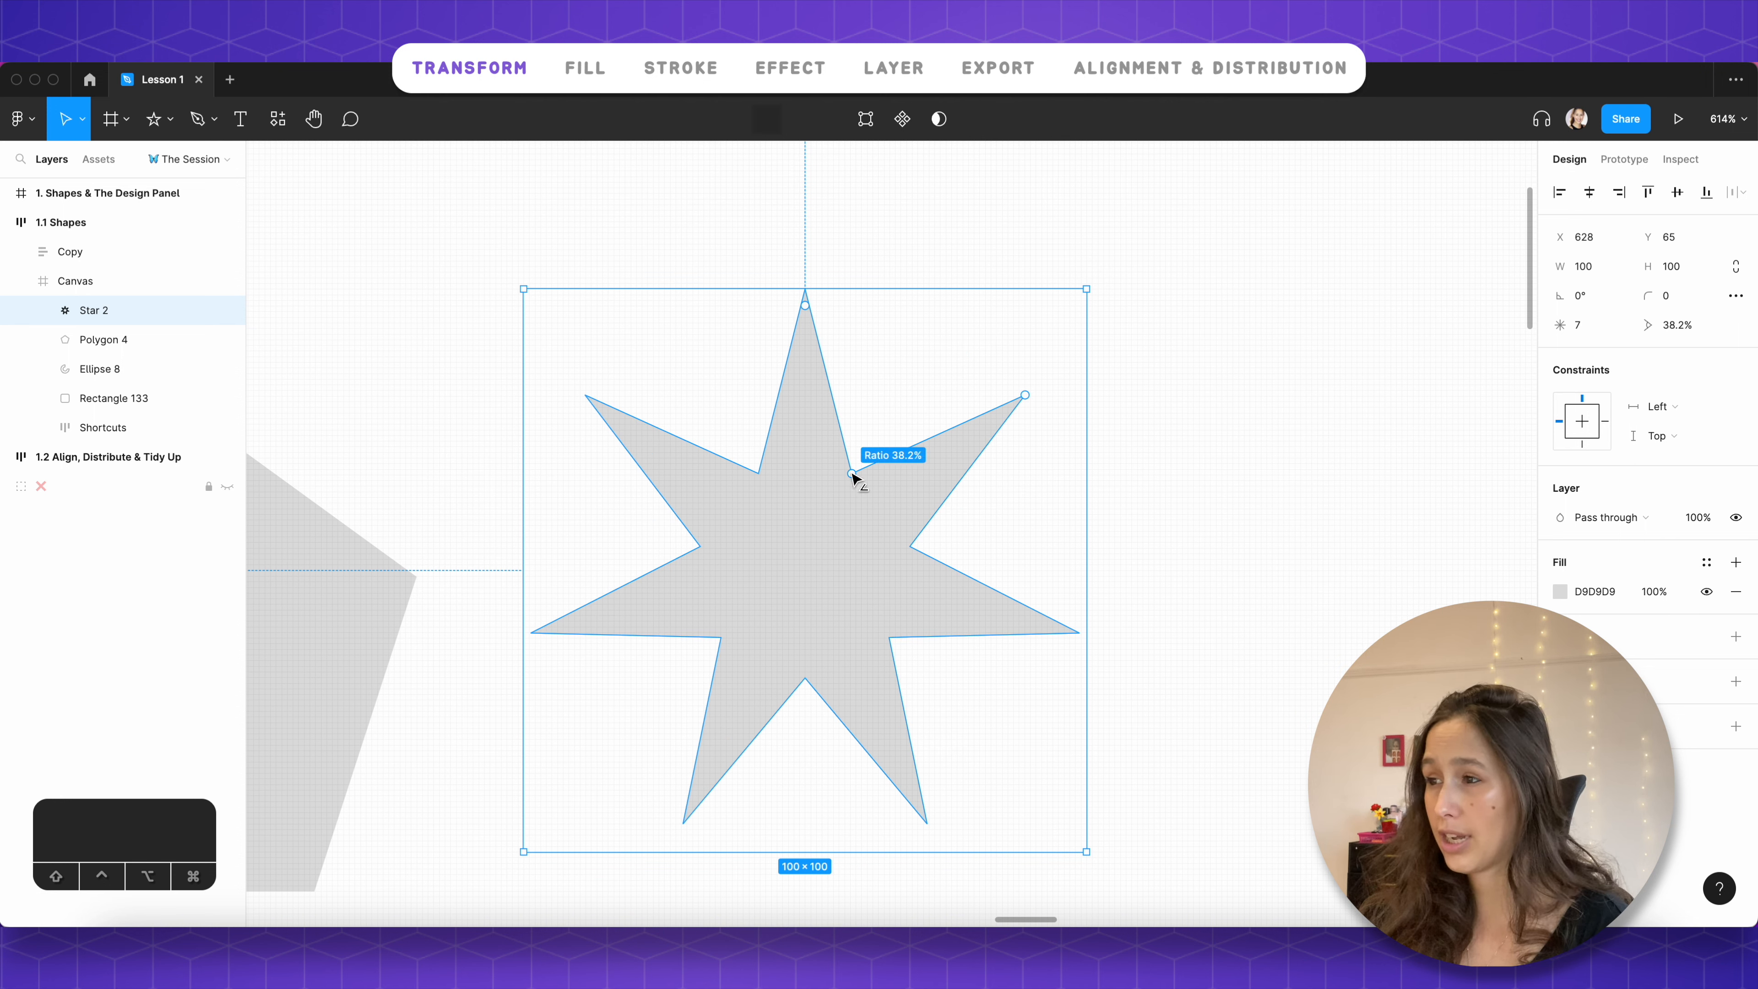
{"action": "left_click_drag", "start_coordinate": [856, 475], "coordinate": [825, 522]}
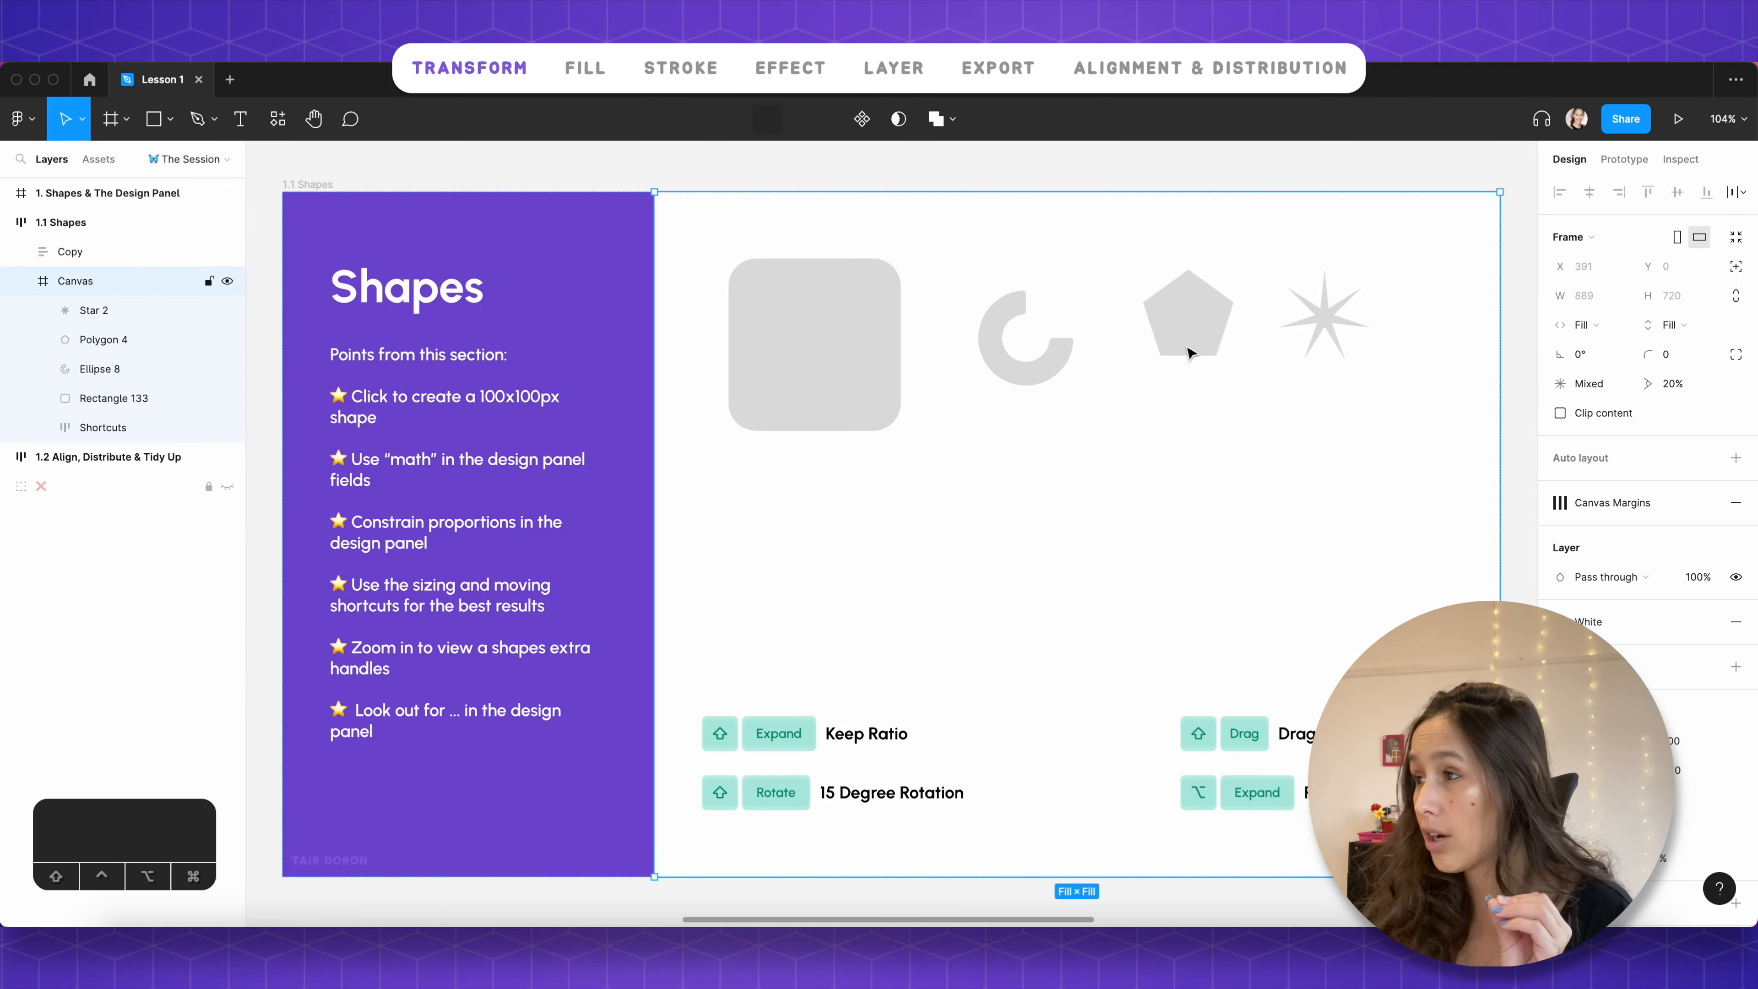
Step: In vector editing, pull the pentagon's upper-right edge midpoint inward to X 577.34, Y 106.34 and bend that point into a curve
{"action": "left_click", "coordinate": [1188, 351]}
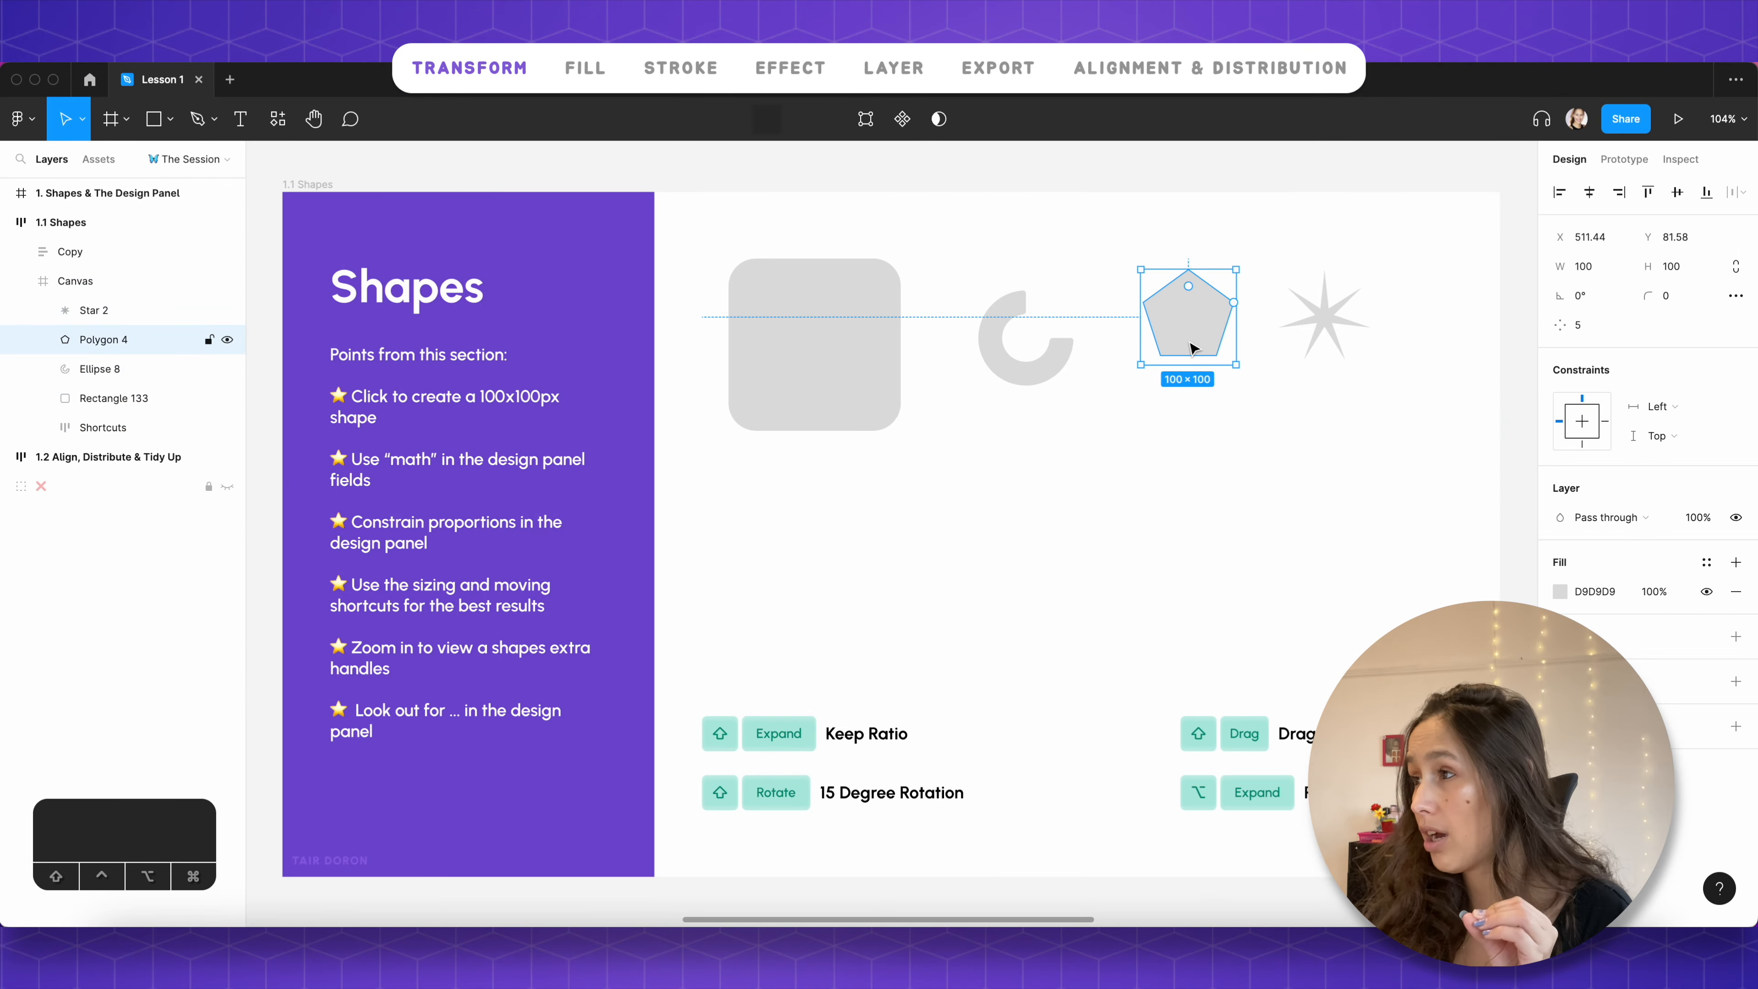
{"action": "double_click", "coordinate": [1205, 336]}
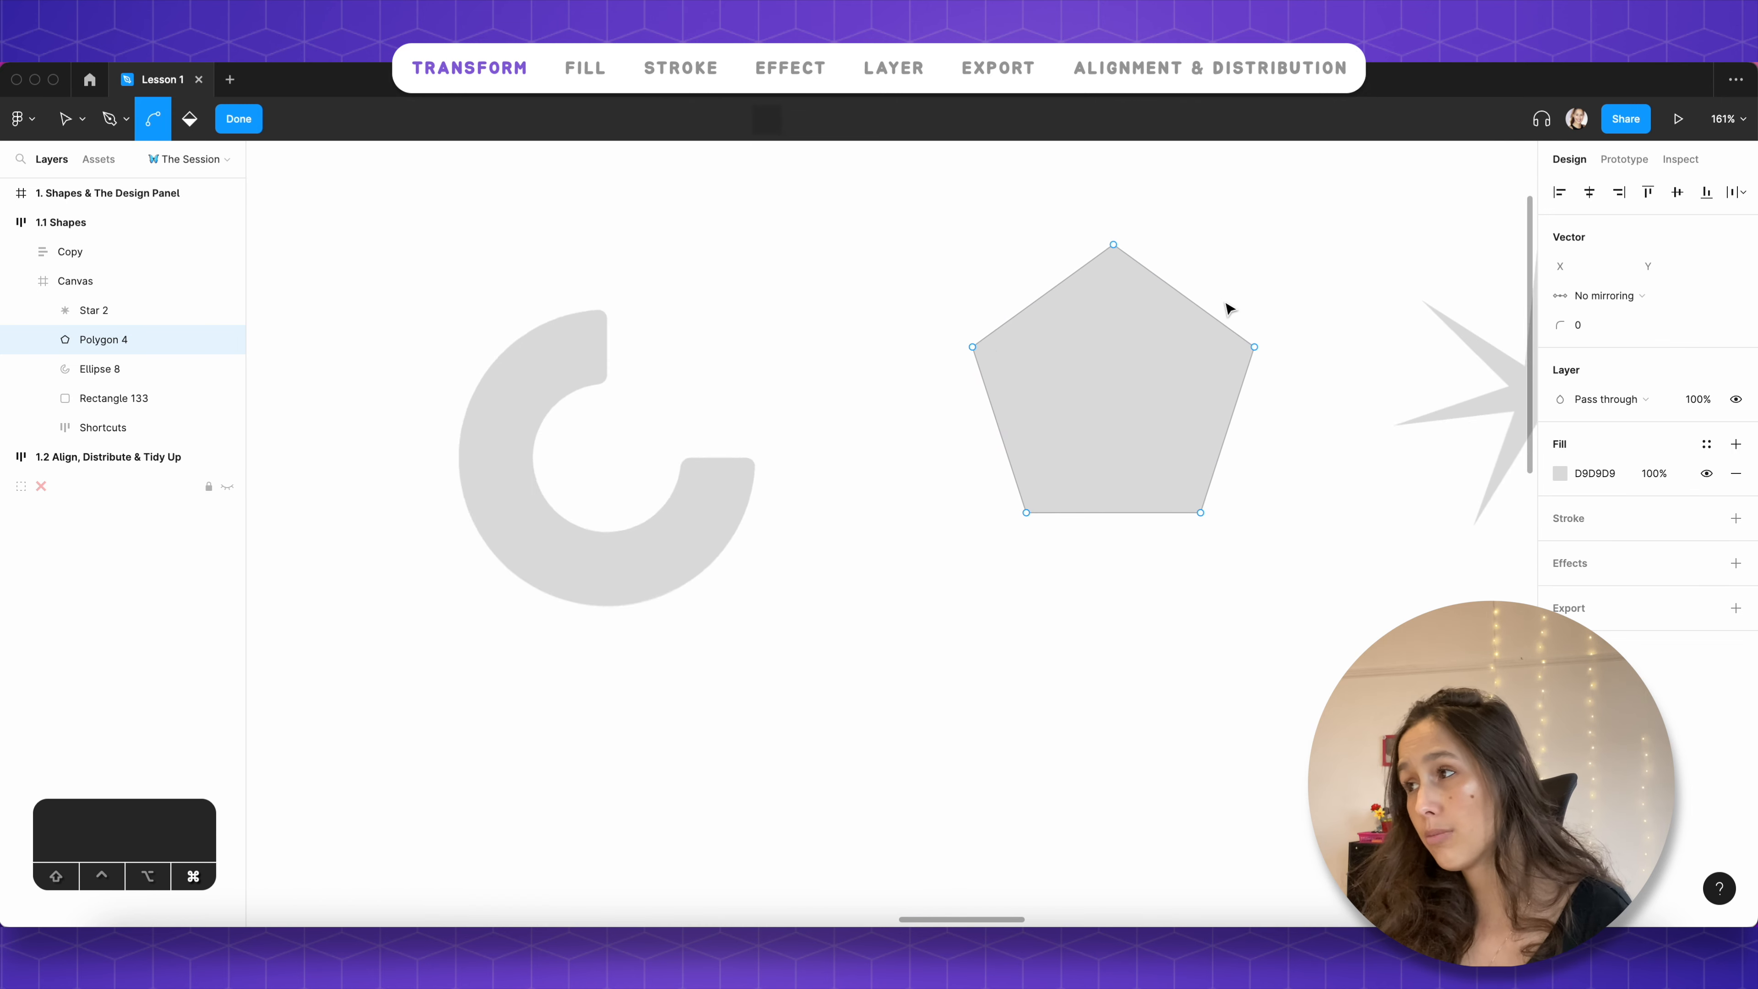
{"action": "scroll", "coordinate": [1228, 308], "scroll_direction": "up", "scroll_amount": 10}
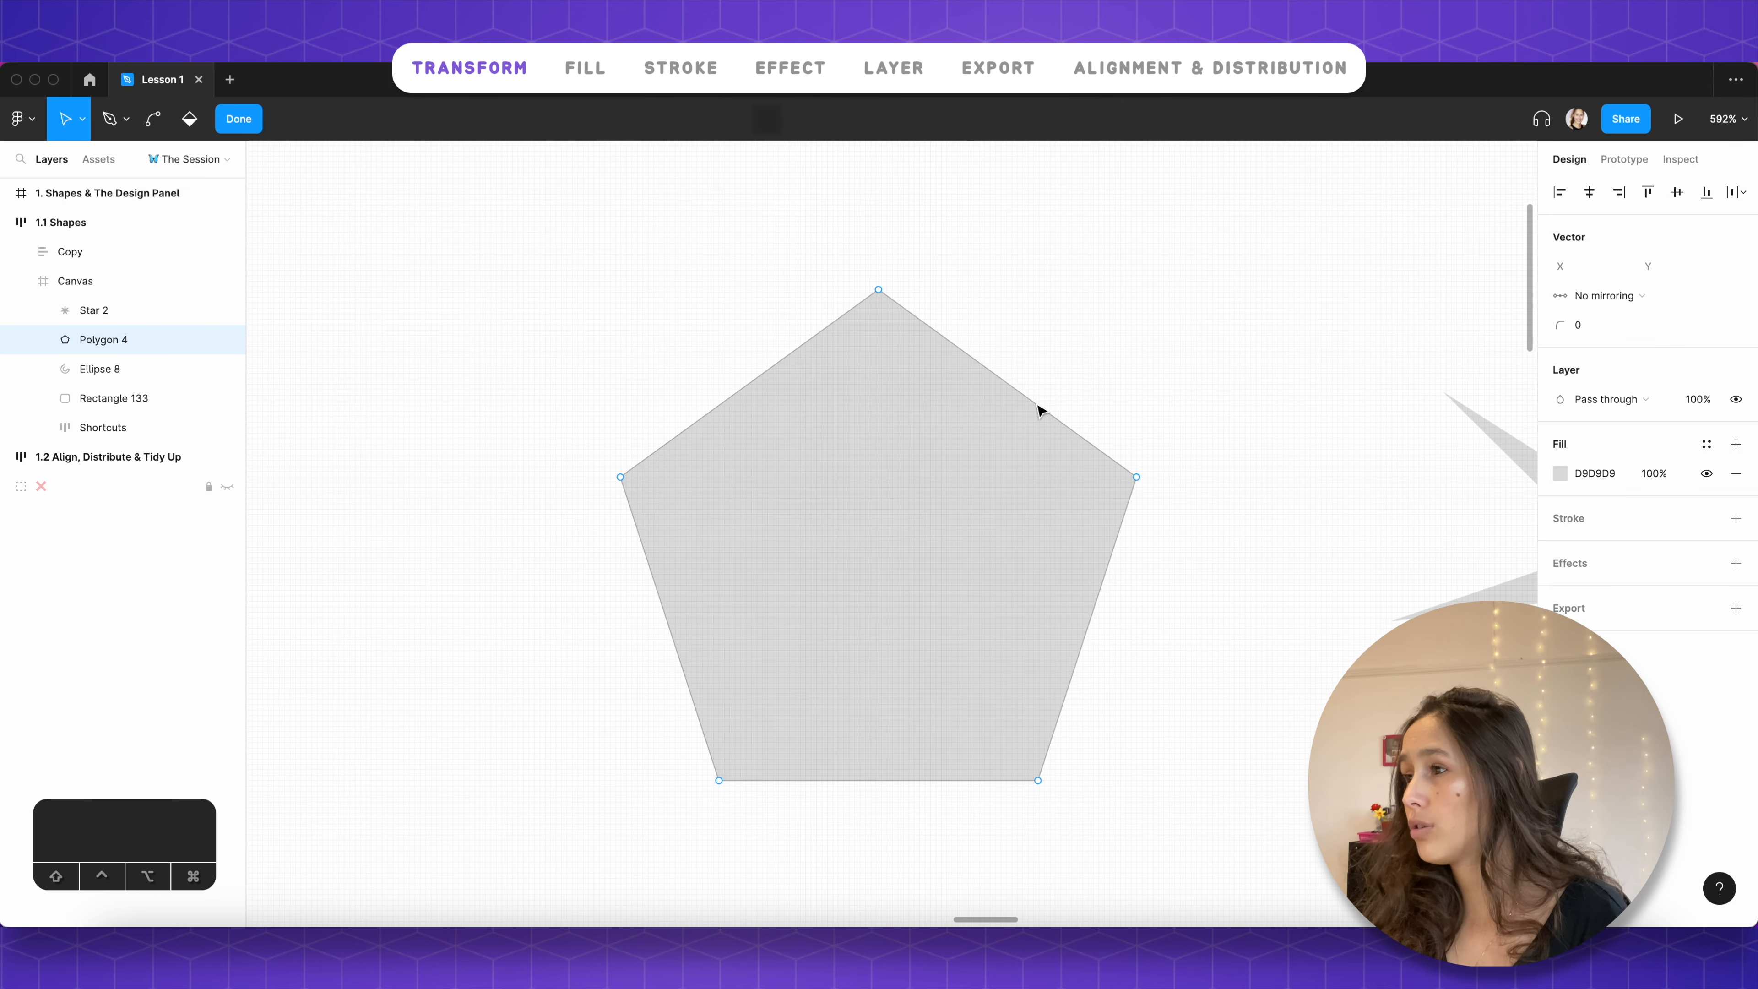
{"action": "left_click_drag", "start_coordinate": [1009, 384], "coordinate": [966, 425]}
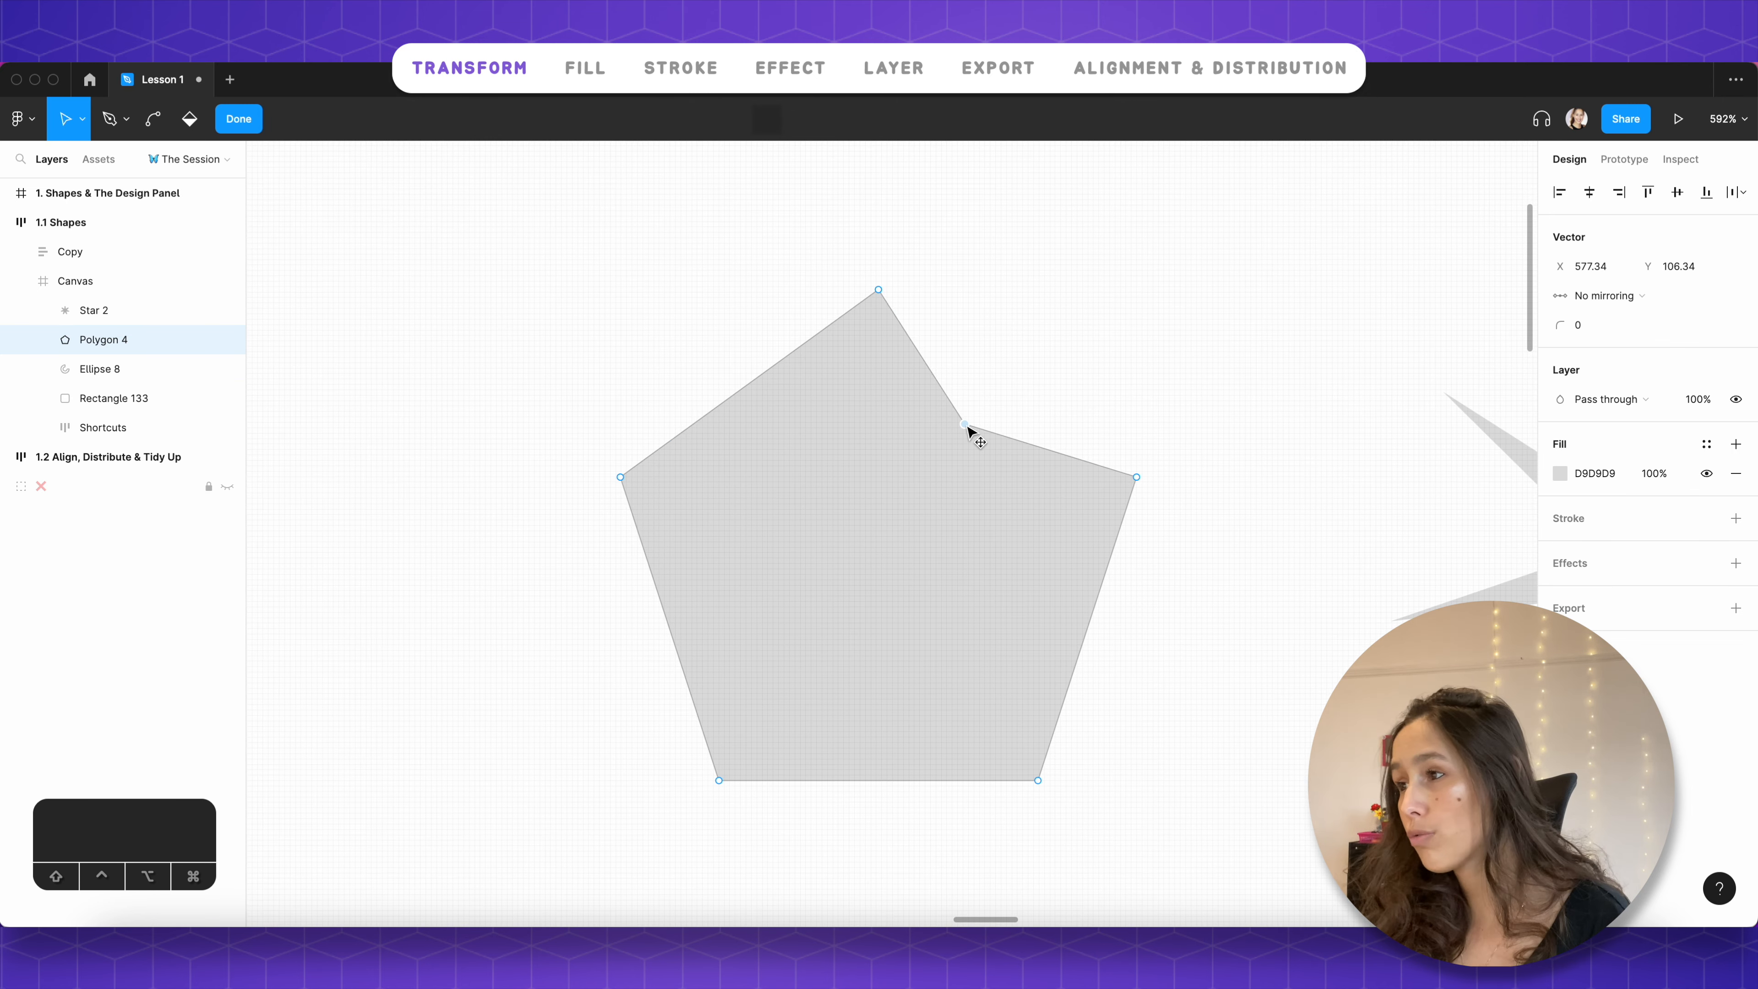
{"action": "left_click", "coordinate": [153, 118]}
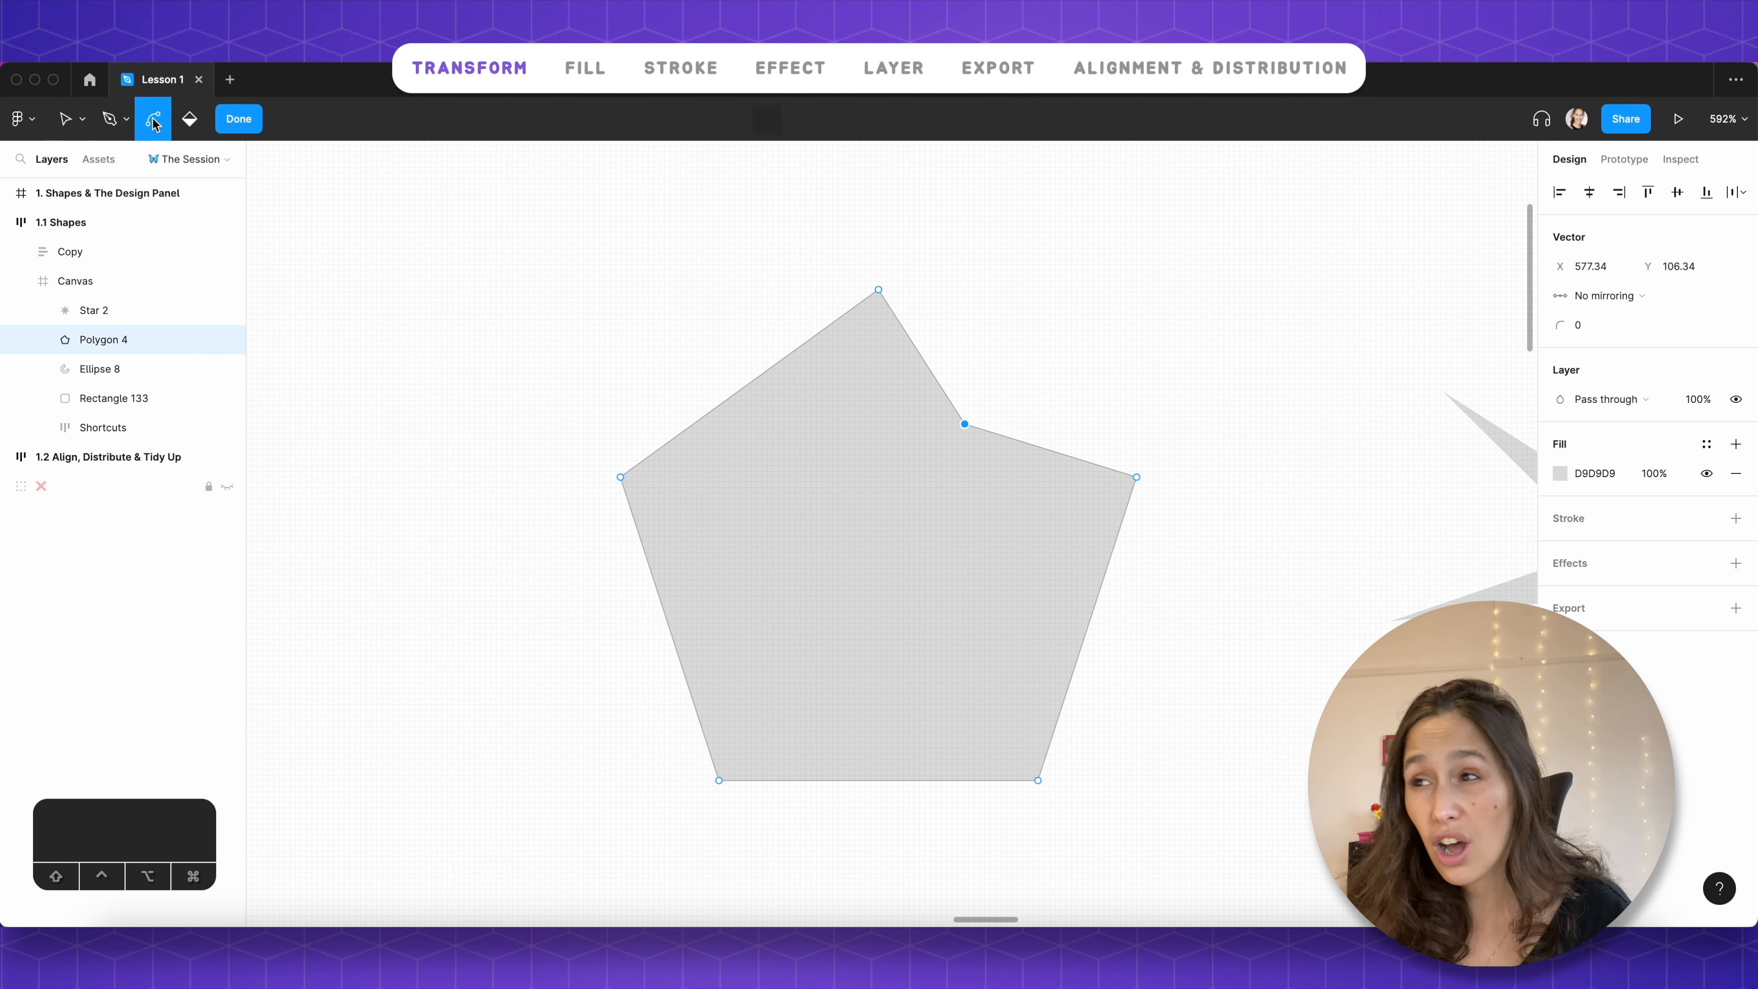
{"action": "left_click_drag", "start_coordinate": [969, 428], "coordinate": [1044, 320]}
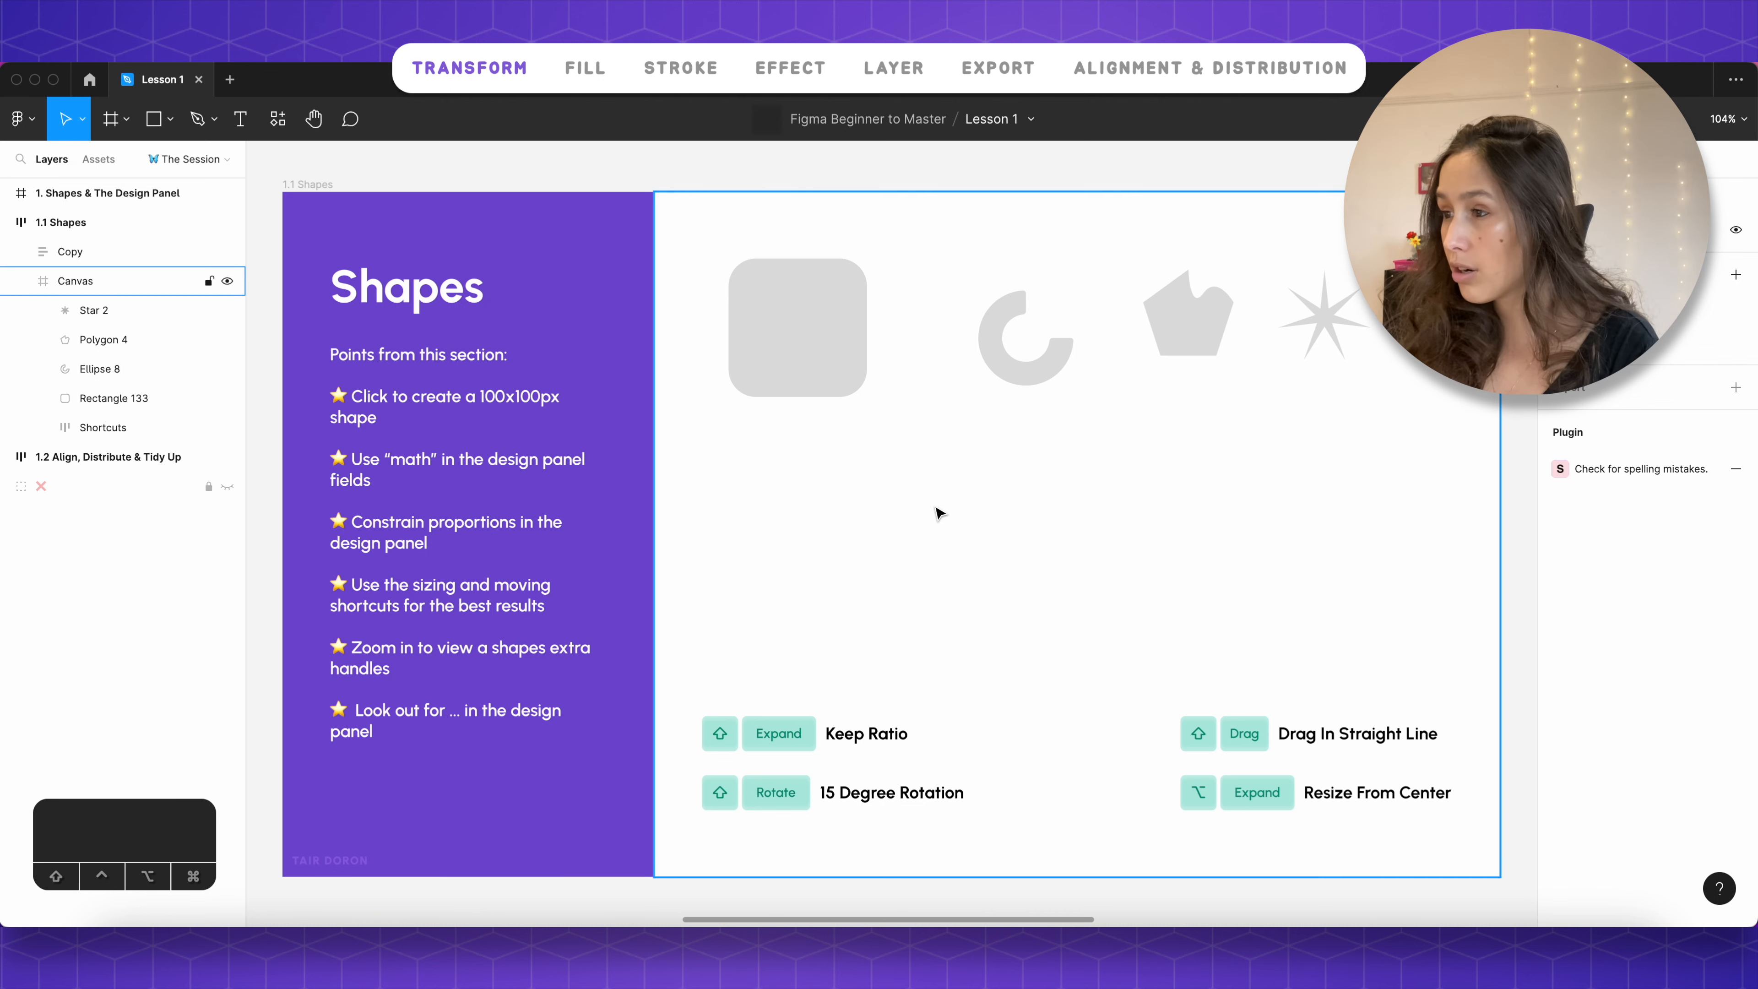
Step: Create a default 100 by 100 rectangle below the arc and fill it with solid green 2FC53E
{"action": "key", "text": "r"}
{"action": "left_click", "coordinate": [997, 546]}
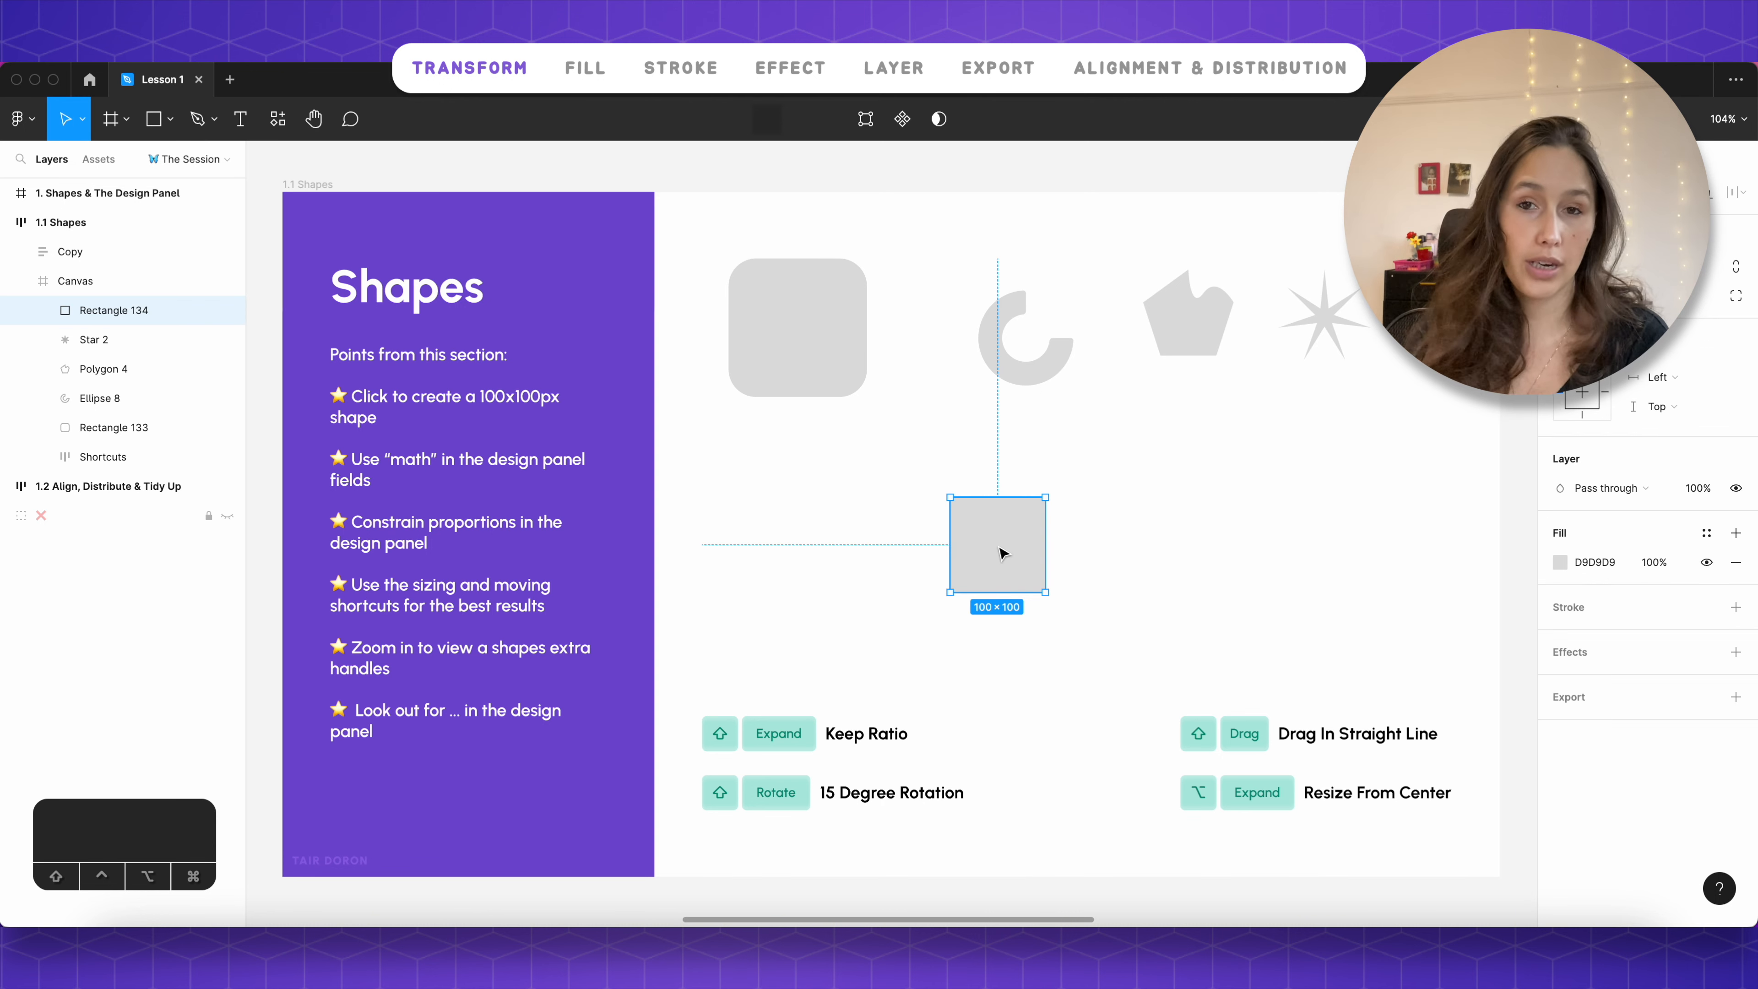
{"action": "left_click", "coordinate": [1561, 565]}
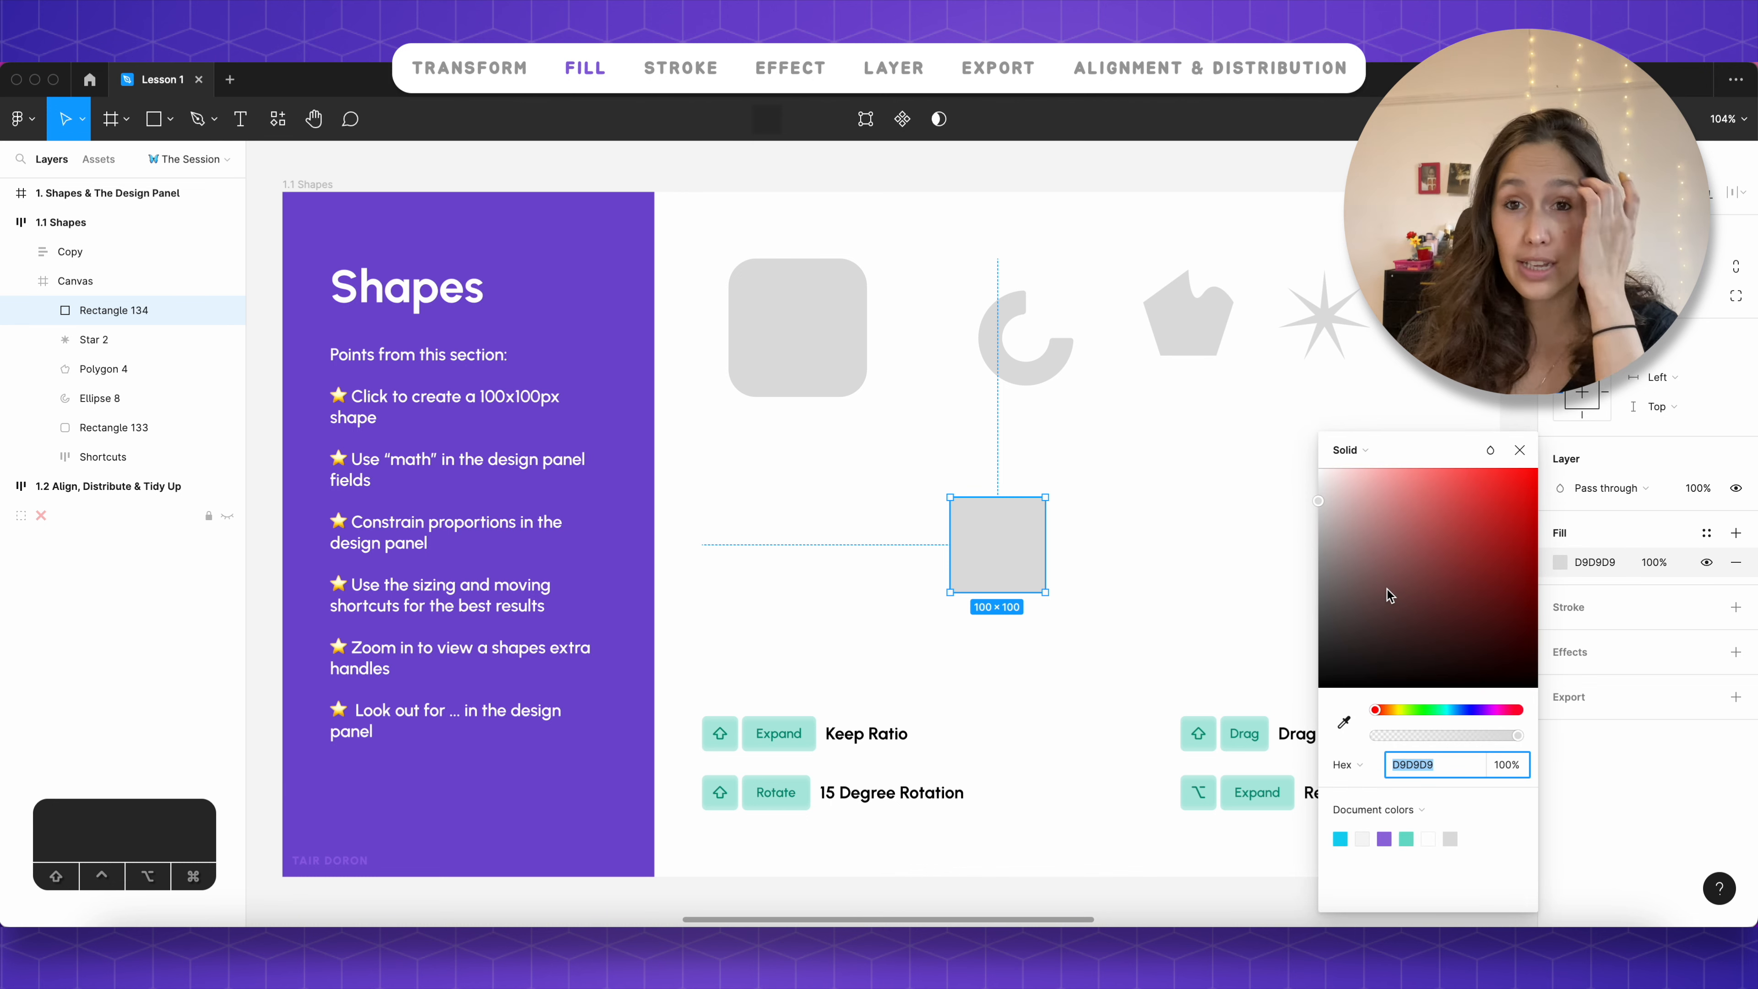
{"action": "mouse_move", "coordinate": [1369, 561]}
{"action": "left_mouse_down"}
{"action": "mouse_move", "coordinate": [1512, 513]}
{"action": "mouse_move", "coordinate": [1506, 613]}
{"action": "mouse_move", "coordinate": [1514, 475]}
{"action": "mouse_move", "coordinate": [1445, 562]}
{"action": "mouse_move", "coordinate": [1396, 549]}
{"action": "left_mouse_up"}
{"action": "left_click", "coordinate": [1426, 710]}
{"action": "left_click_drag", "start_coordinate": [1453, 609], "coordinate": [1485, 518]}
Step: Cycle the fill's colour format from Hex through RGB, CSS and HSL to HSB
{"action": "left_click", "coordinate": [1367, 766]}
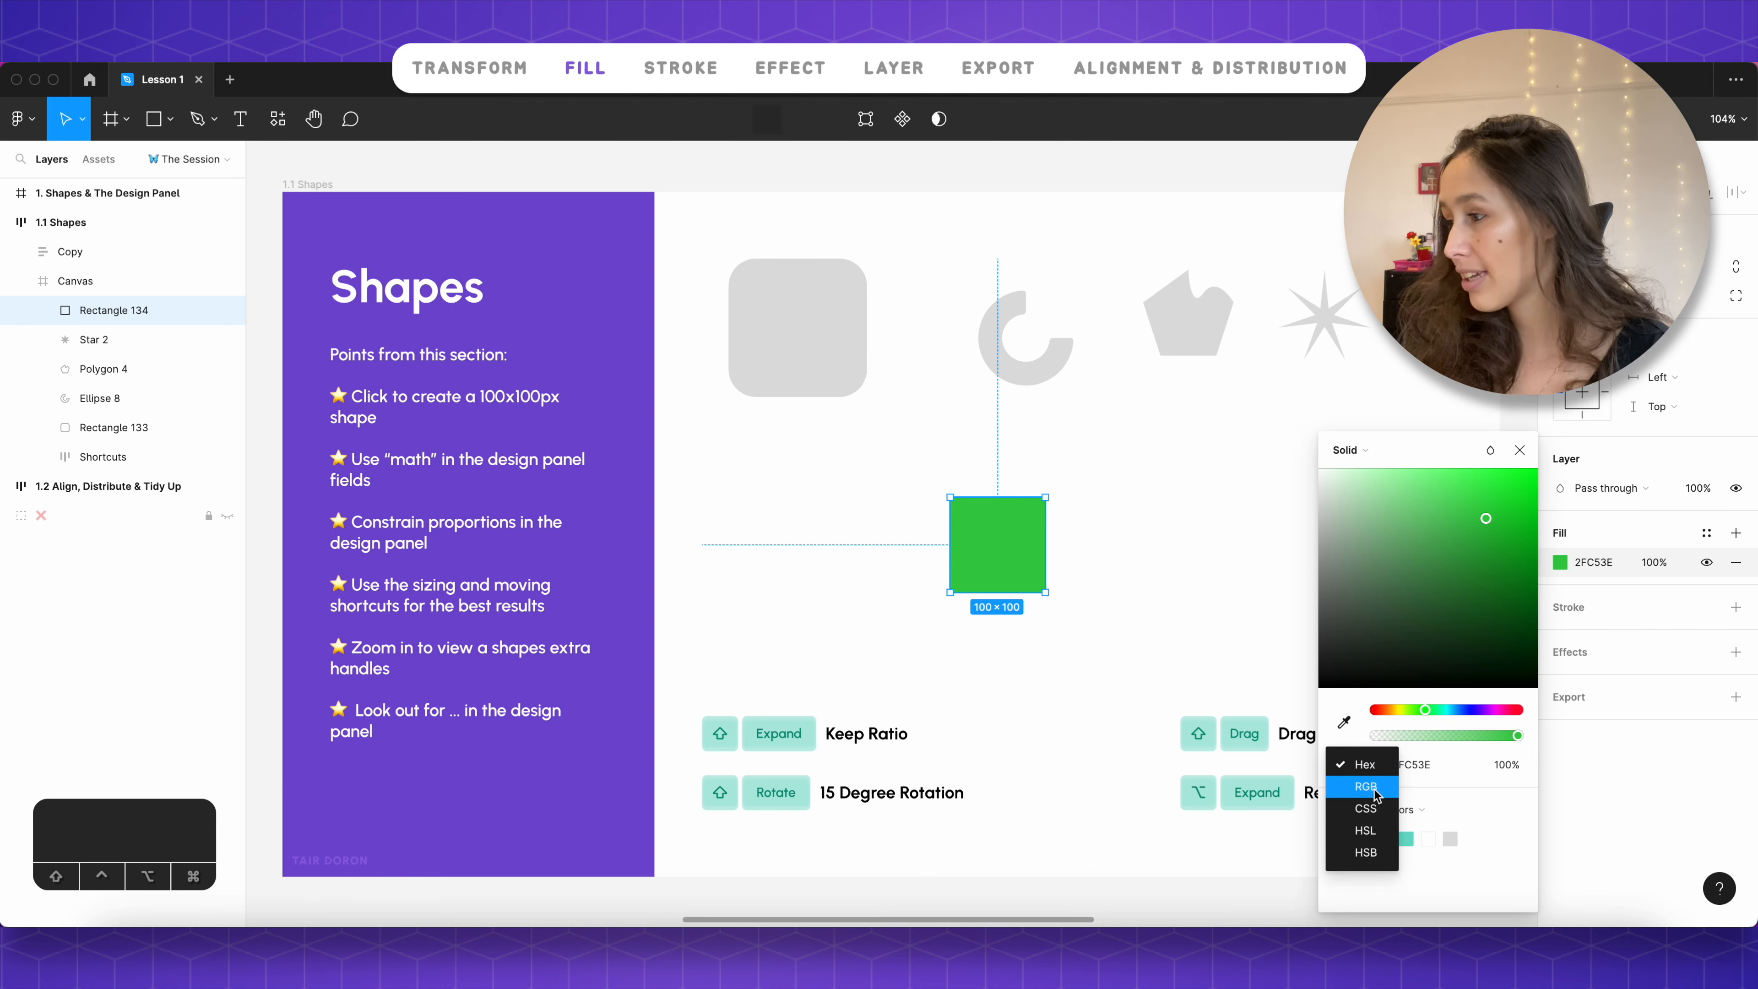
{"action": "left_click", "coordinate": [1366, 786]}
{"action": "left_click", "coordinate": [1353, 763]}
{"action": "left_click", "coordinate": [1357, 786]}
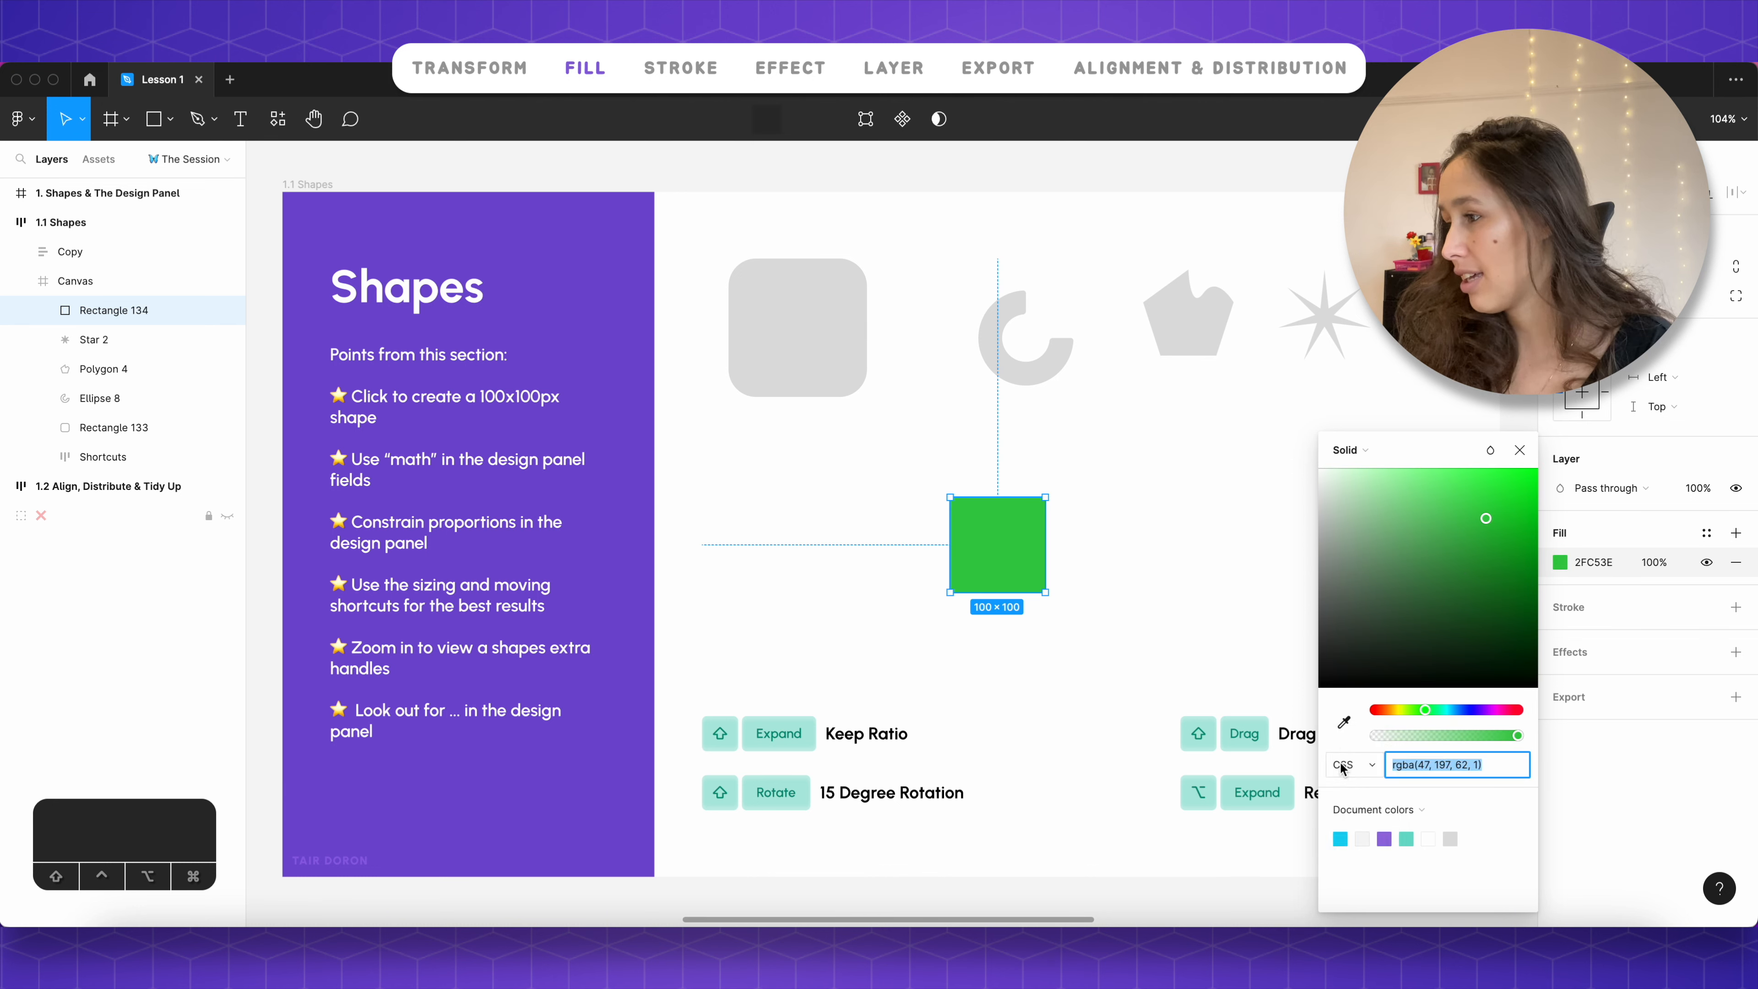
{"action": "left_click", "coordinate": [1353, 764]}
{"action": "left_click", "coordinate": [1356, 786]}
{"action": "left_click", "coordinate": [1355, 764]}
{"action": "left_click", "coordinate": [1364, 786]}
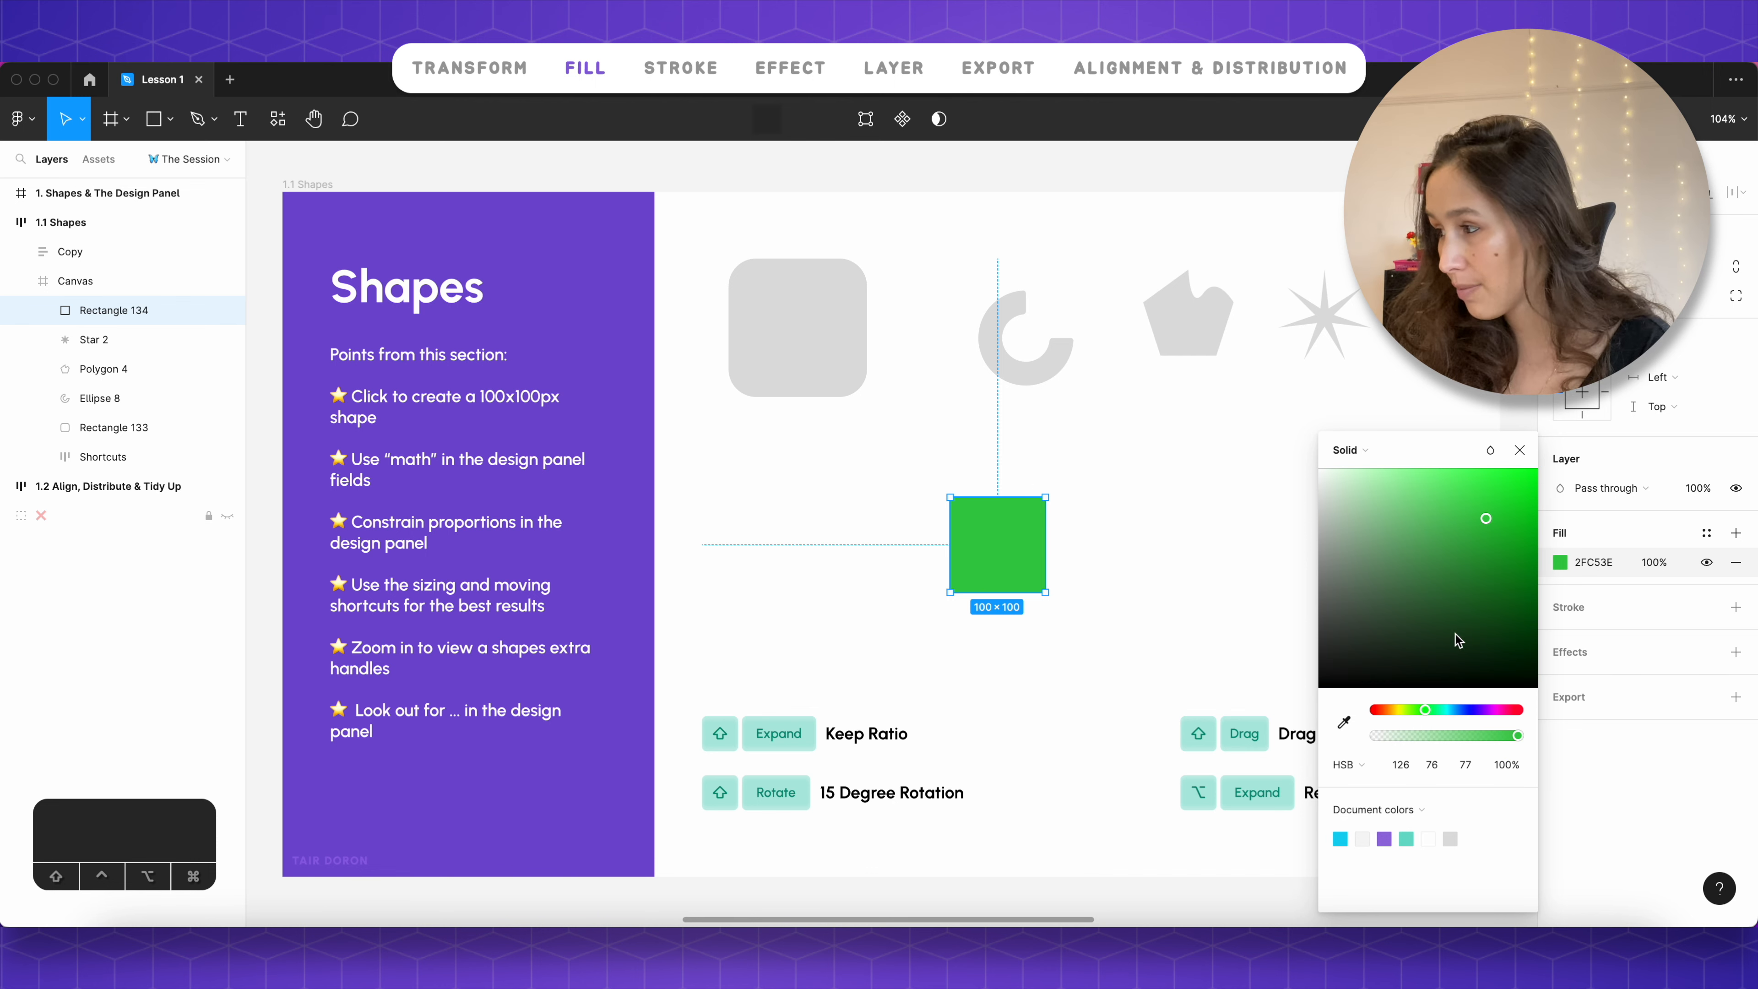
Step: Change the square's fill to red C52F2F, converted to a linear gradient with an extra stop near its start
{"action": "left_click_drag", "start_coordinate": [1455, 713], "coordinate": [1520, 698]}
{"action": "left_click", "coordinate": [1349, 450]}
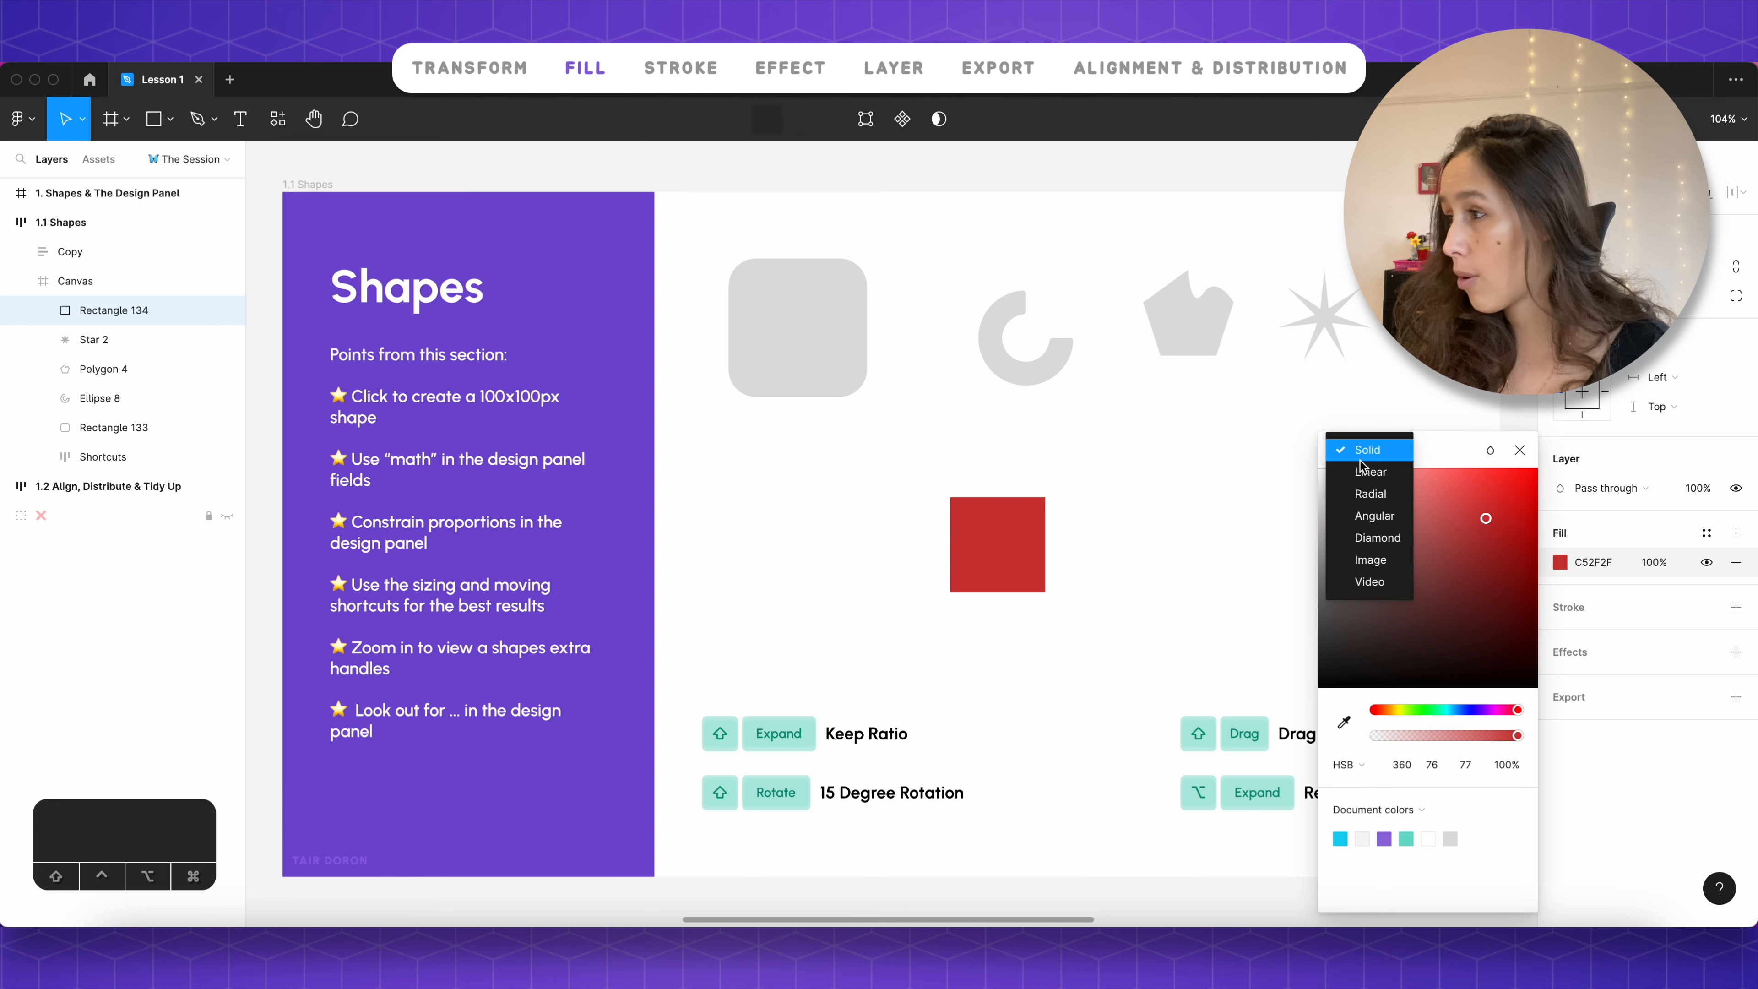
{"action": "left_click", "coordinate": [1394, 475]}
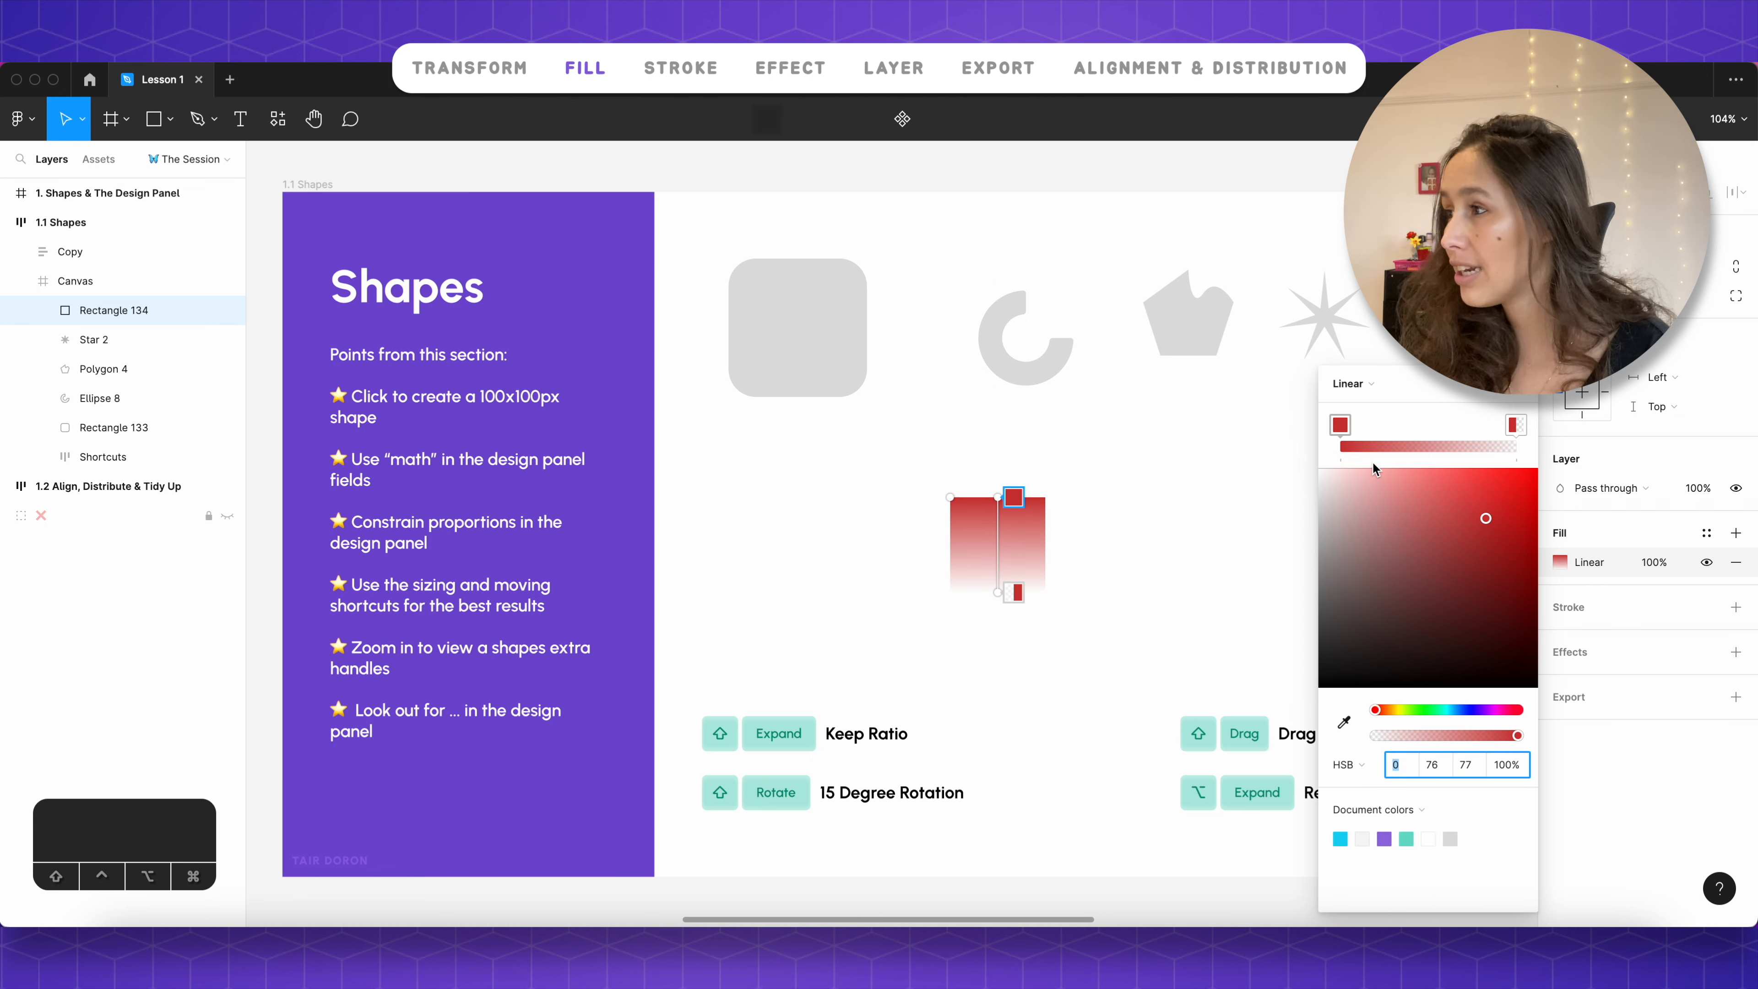
{"action": "left_click", "coordinate": [1361, 412]}
Step: Try the radial and angular gradient types on the square's fill
{"action": "left_click", "coordinate": [1351, 384]}
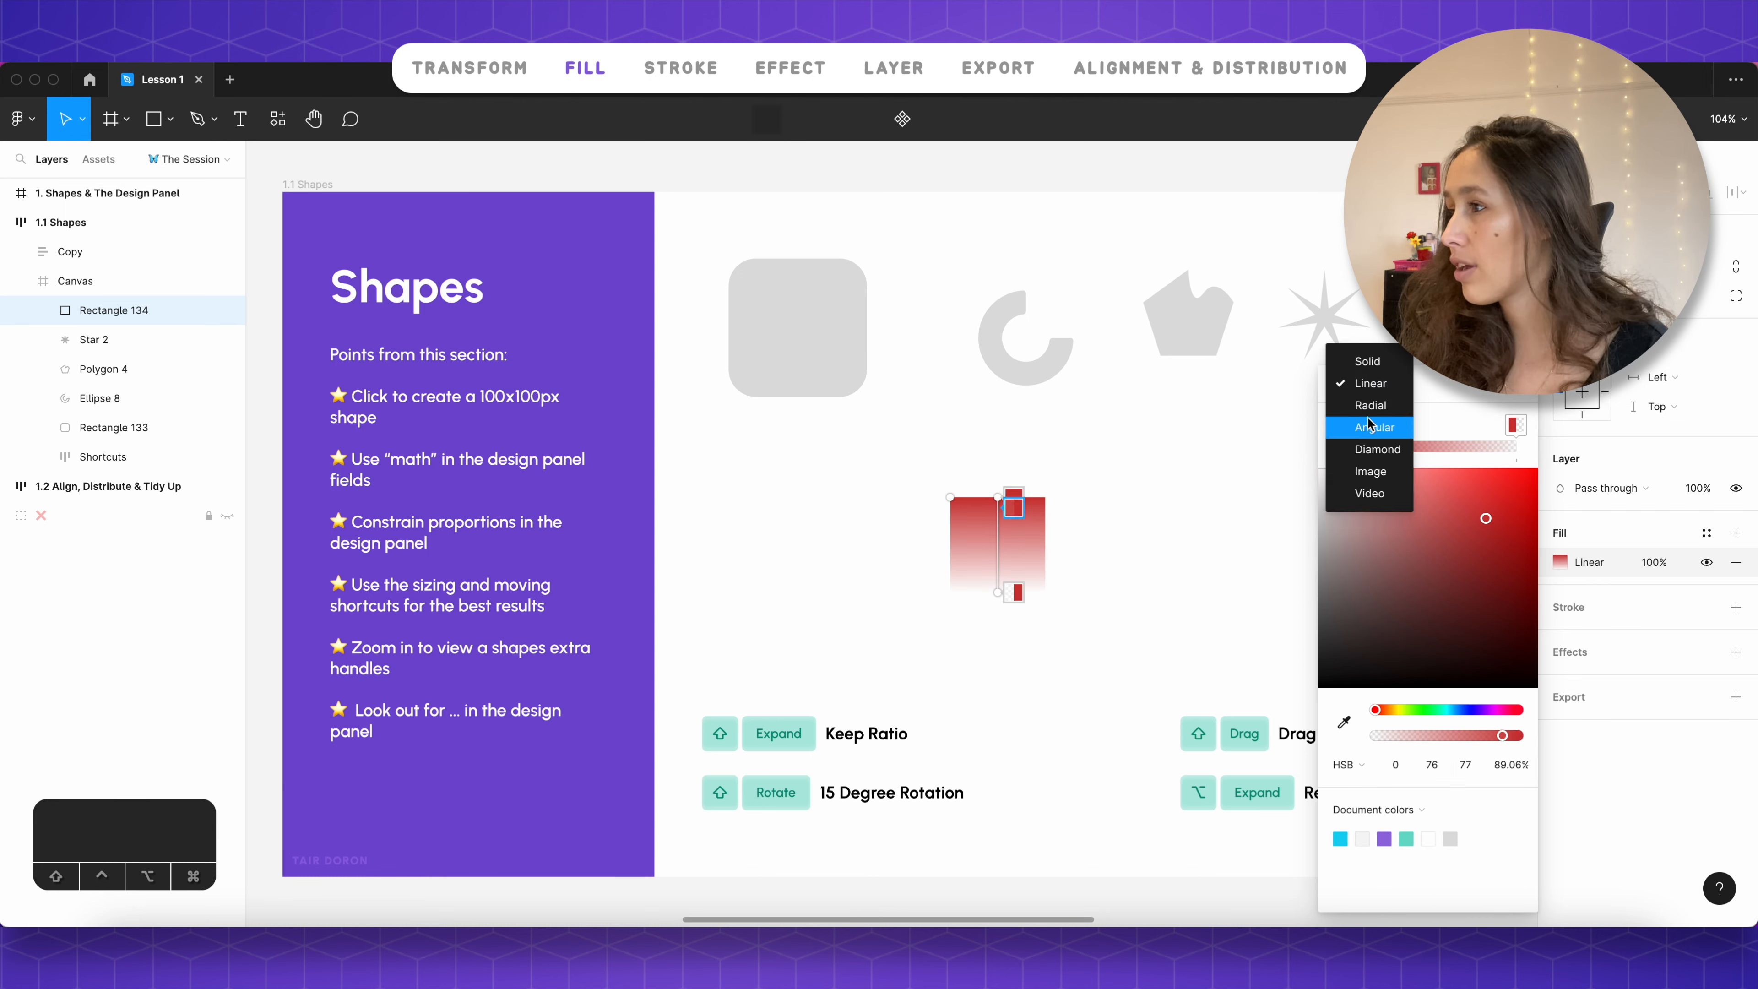
{"action": "left_click", "coordinate": [1370, 408]}
{"action": "left_click", "coordinate": [1358, 382]}
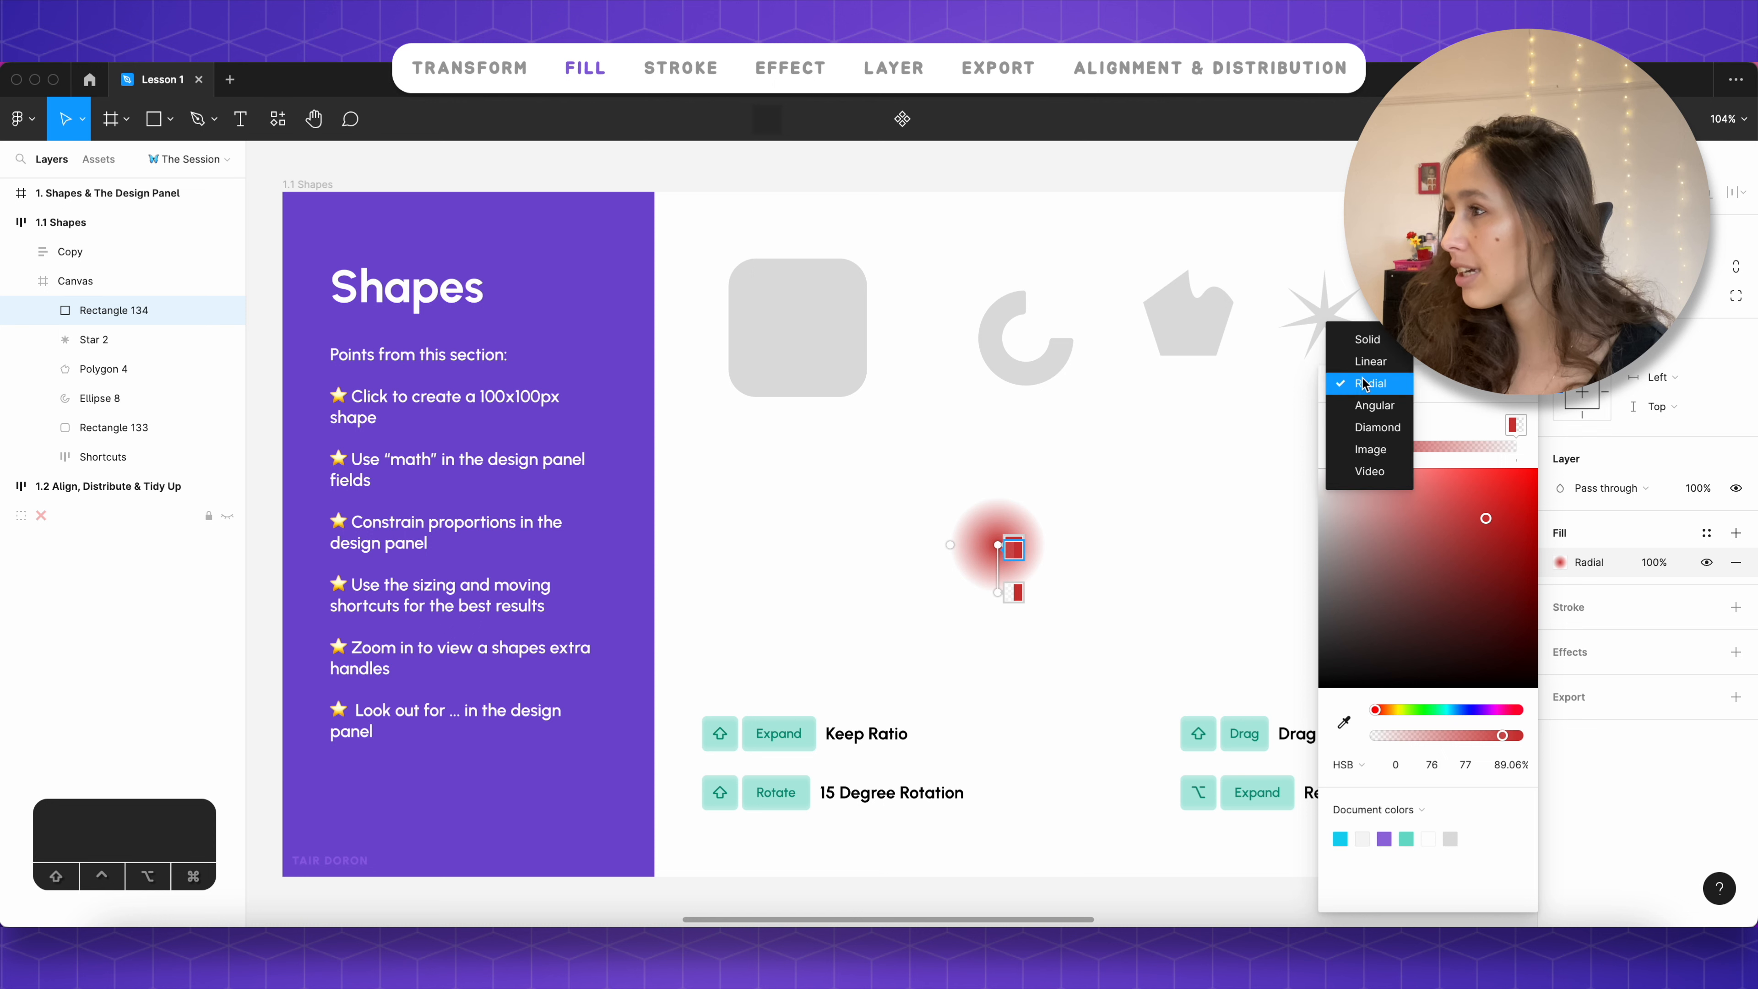
{"action": "left_click", "coordinate": [1367, 405]}
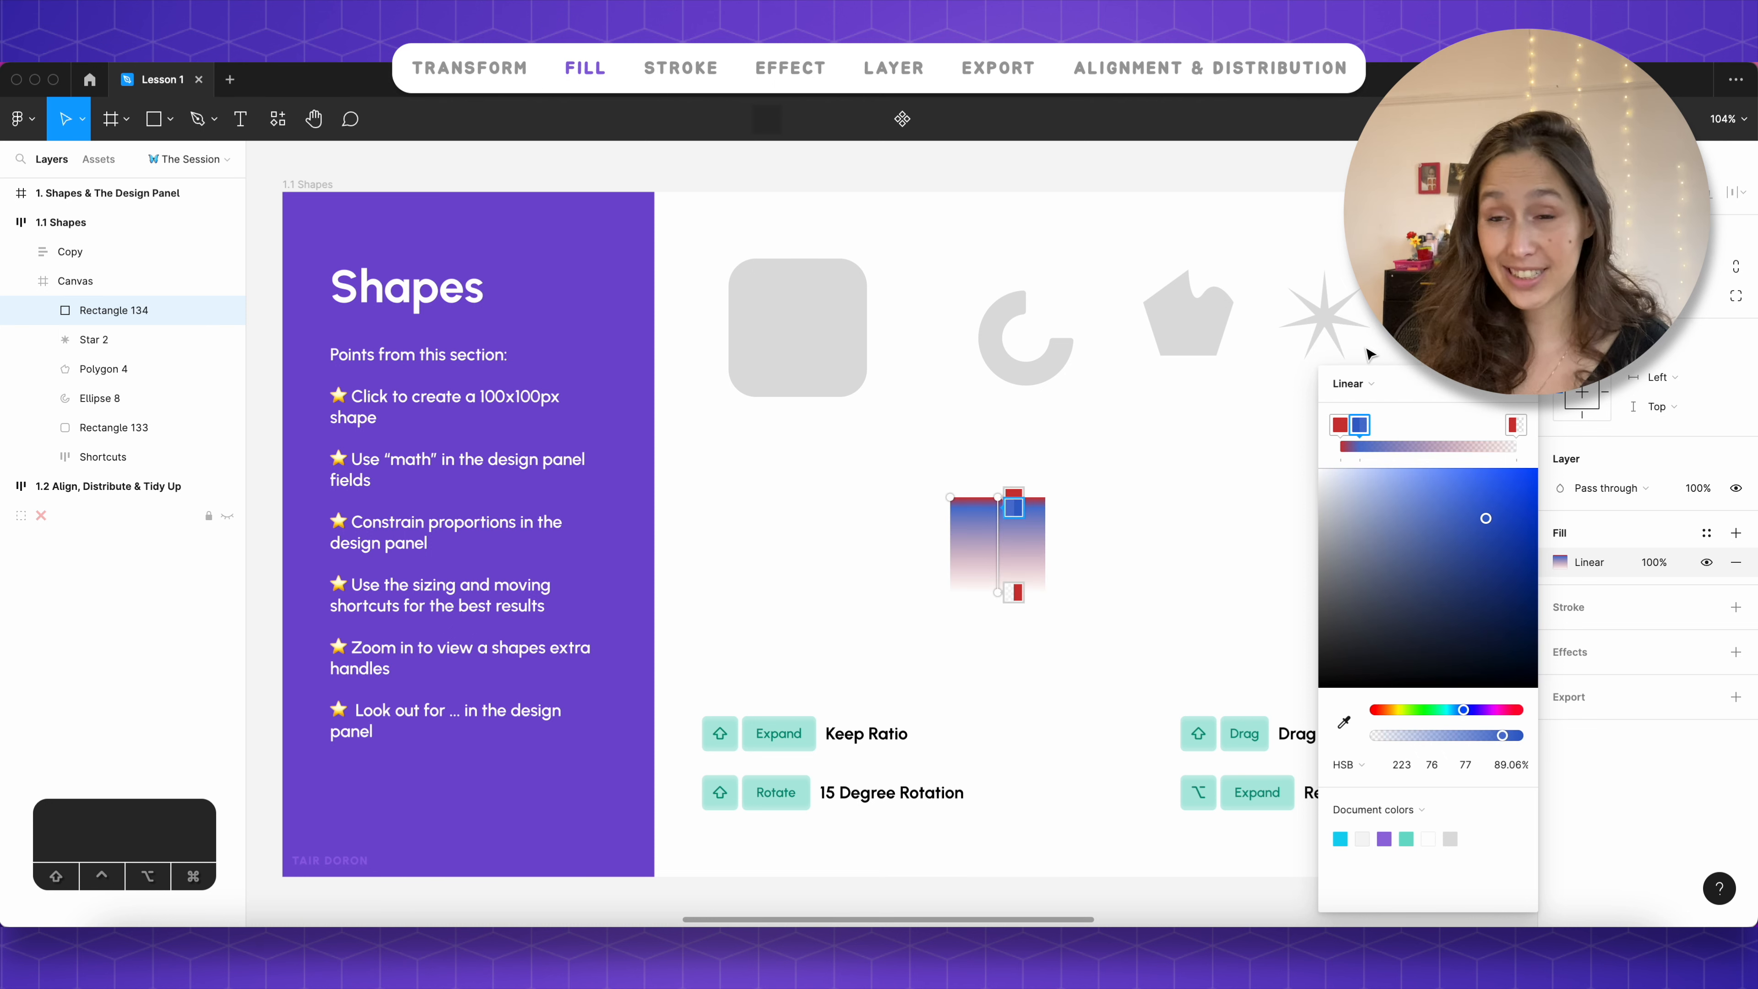
Step: Add two more stops to the linear gradient and distribute all its stops evenly
{"action": "left_click", "coordinate": [1411, 440]}
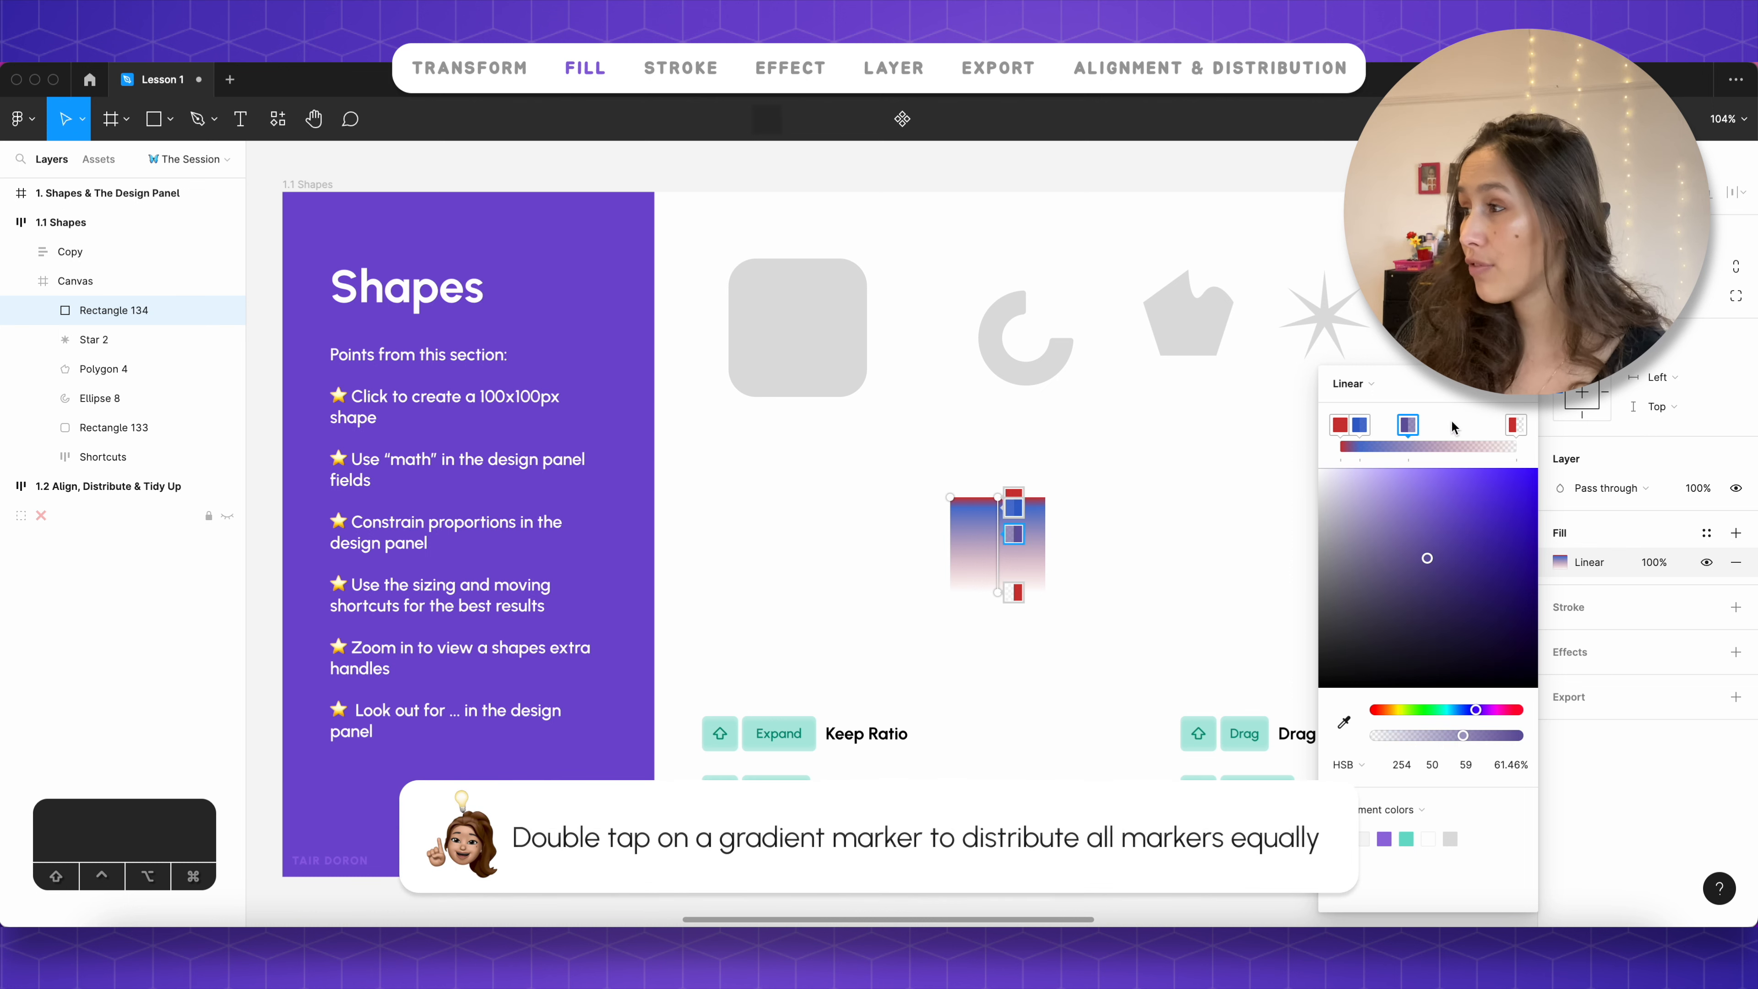
{"action": "left_click", "coordinate": [1479, 433]}
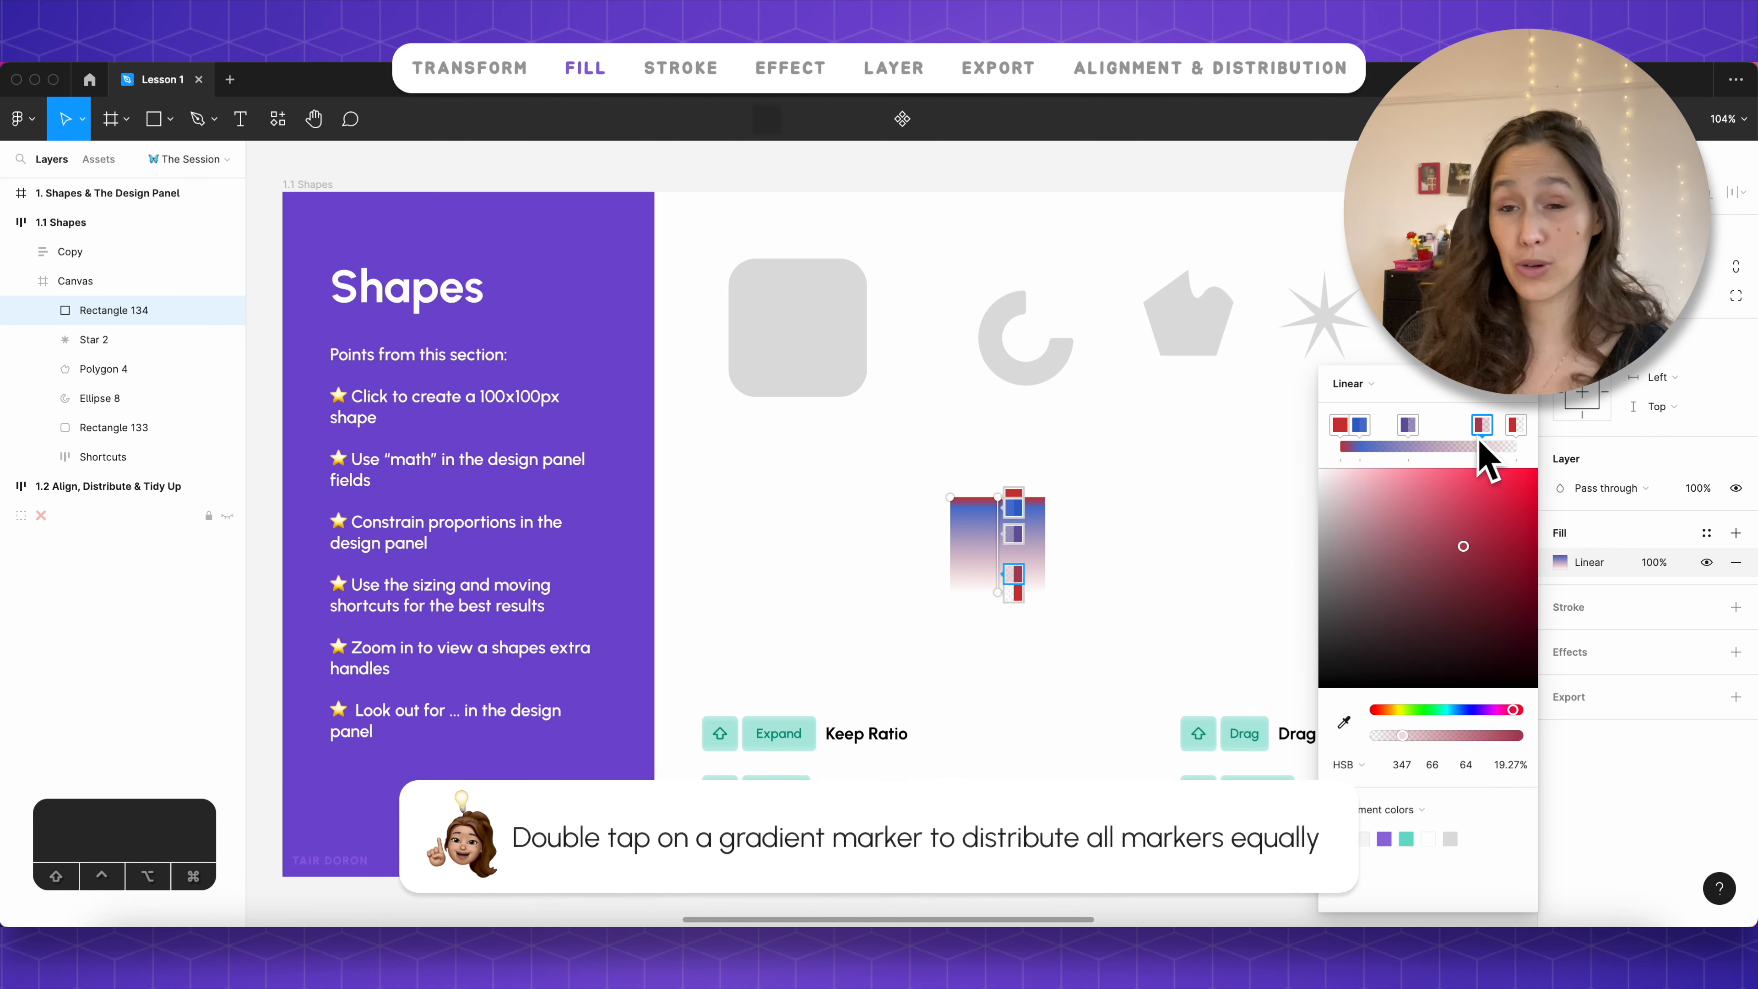
{"action": "double_click", "coordinate": [1410, 424]}
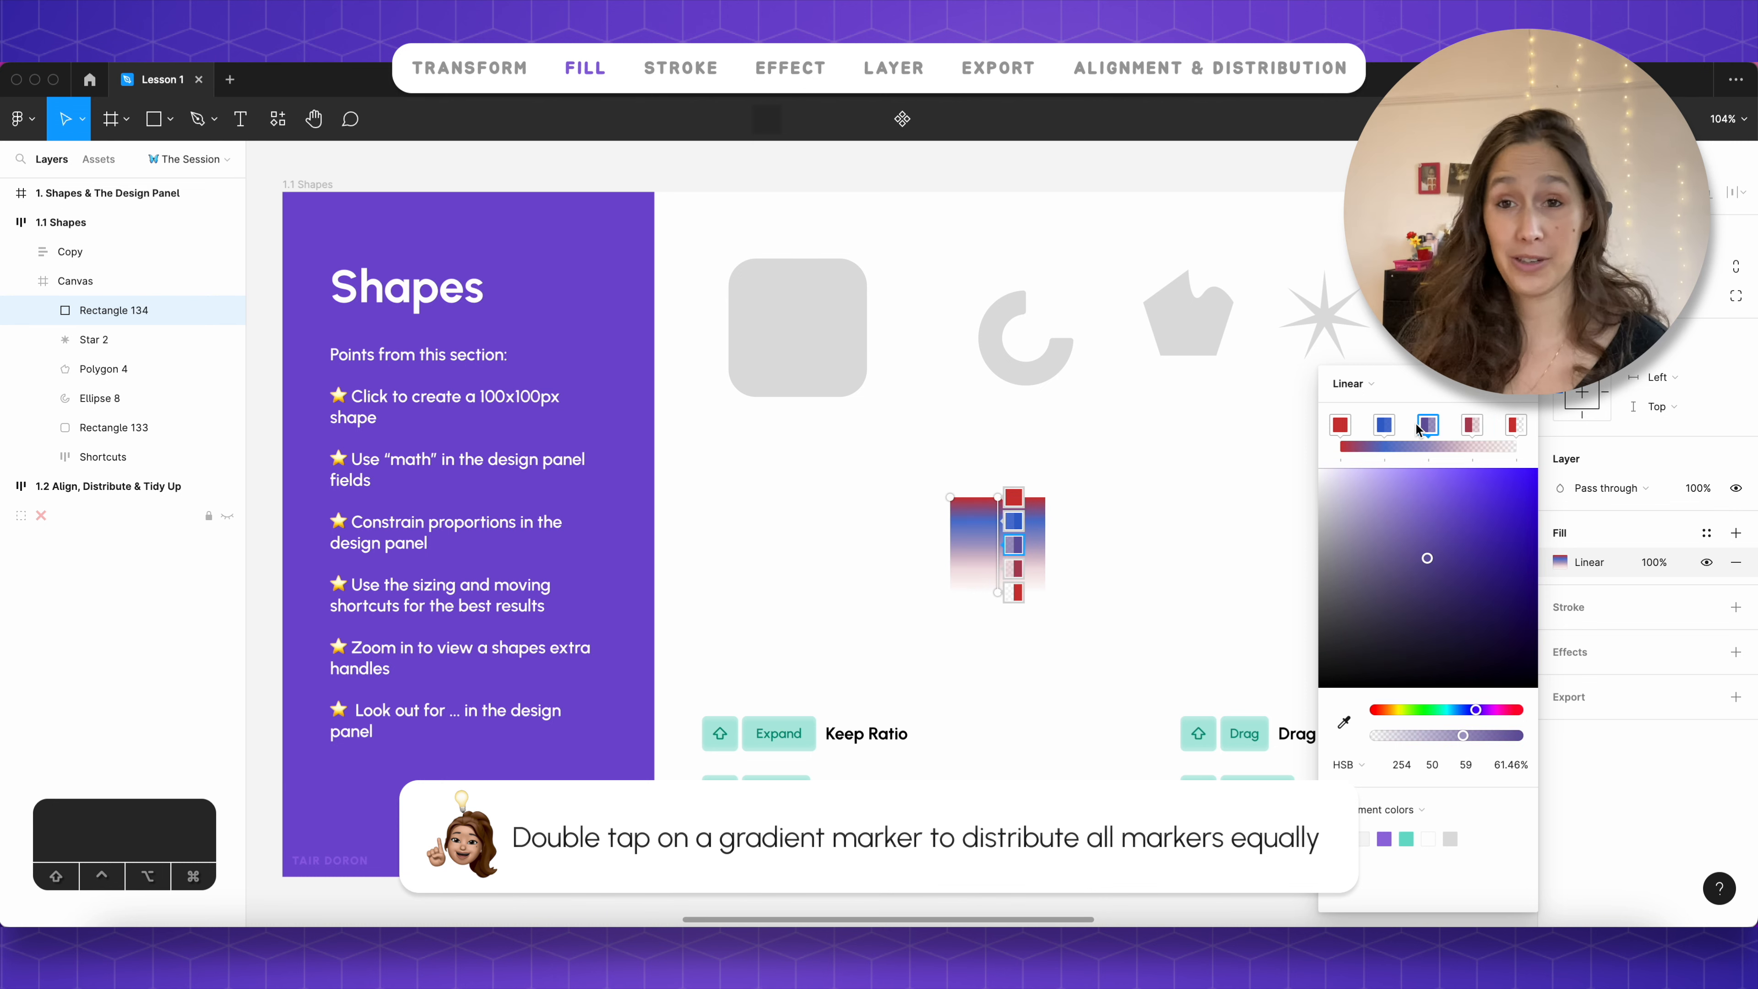
Step: Return the square's fill to a solid colour and set it to blue 2FAAC5
{"action": "left_click", "coordinate": [1351, 382]}
{"action": "left_click", "coordinate": [1363, 362]}
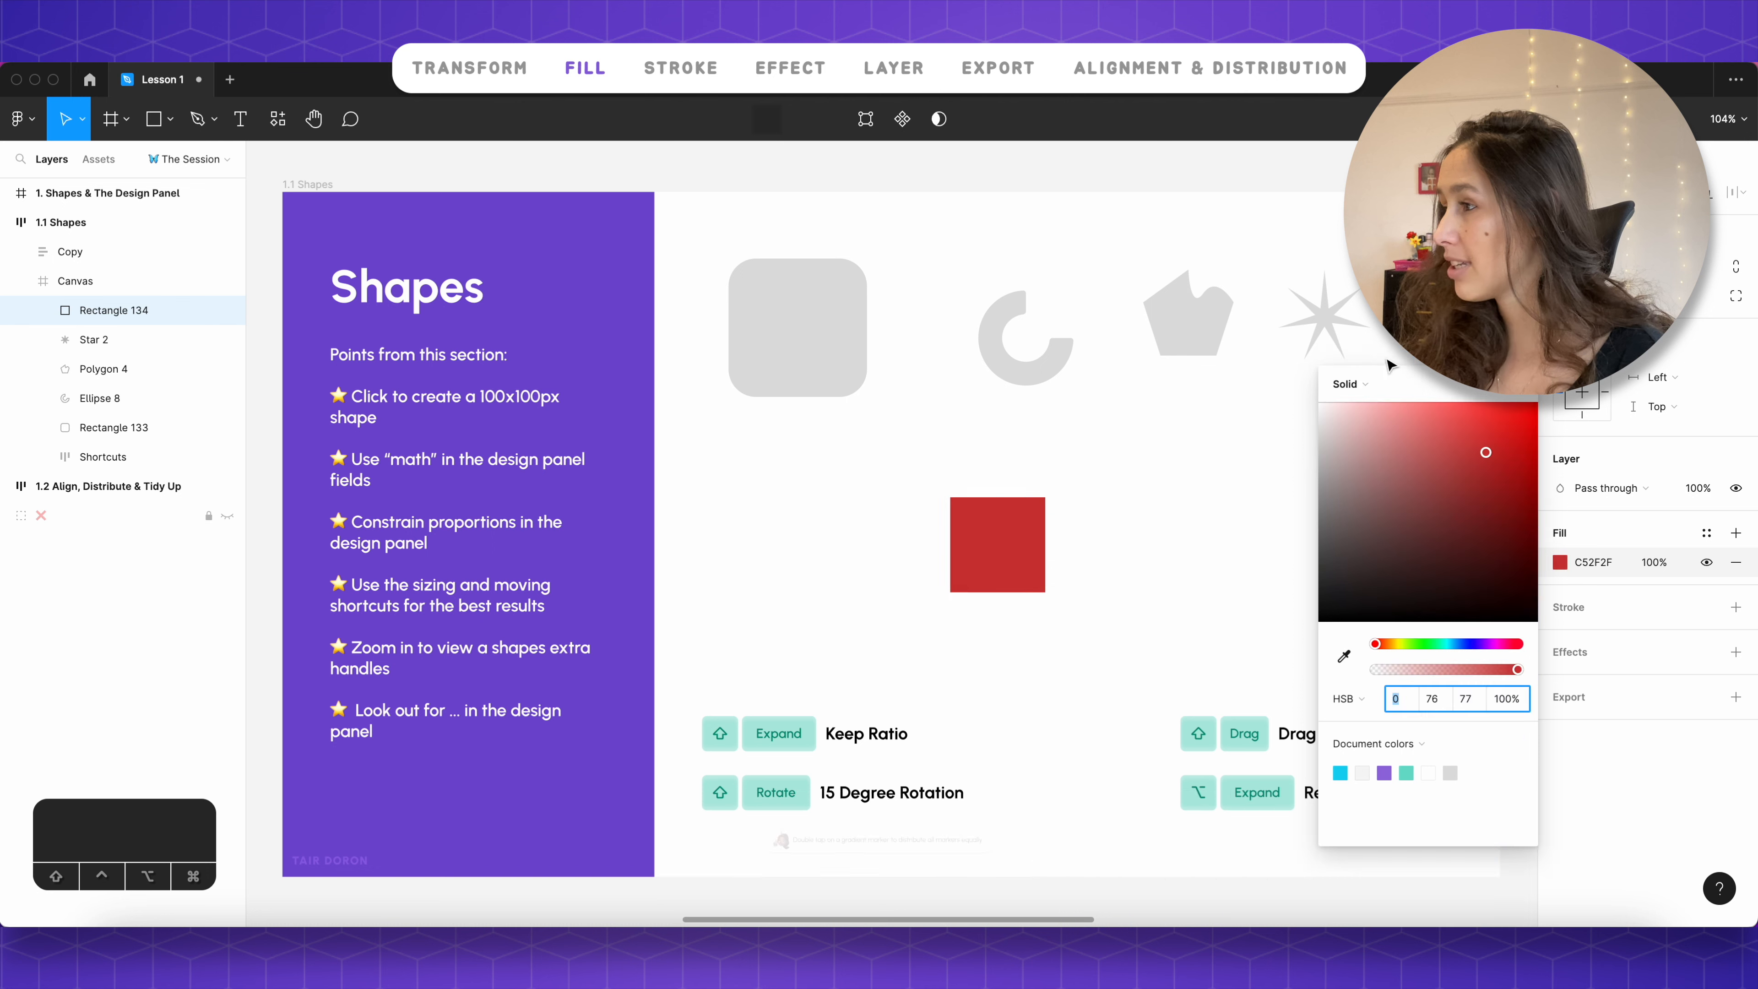
{"action": "left_click", "coordinate": [1463, 644]}
{"action": "left_click_drag", "start_coordinate": [1466, 644], "coordinate": [1450, 643]}
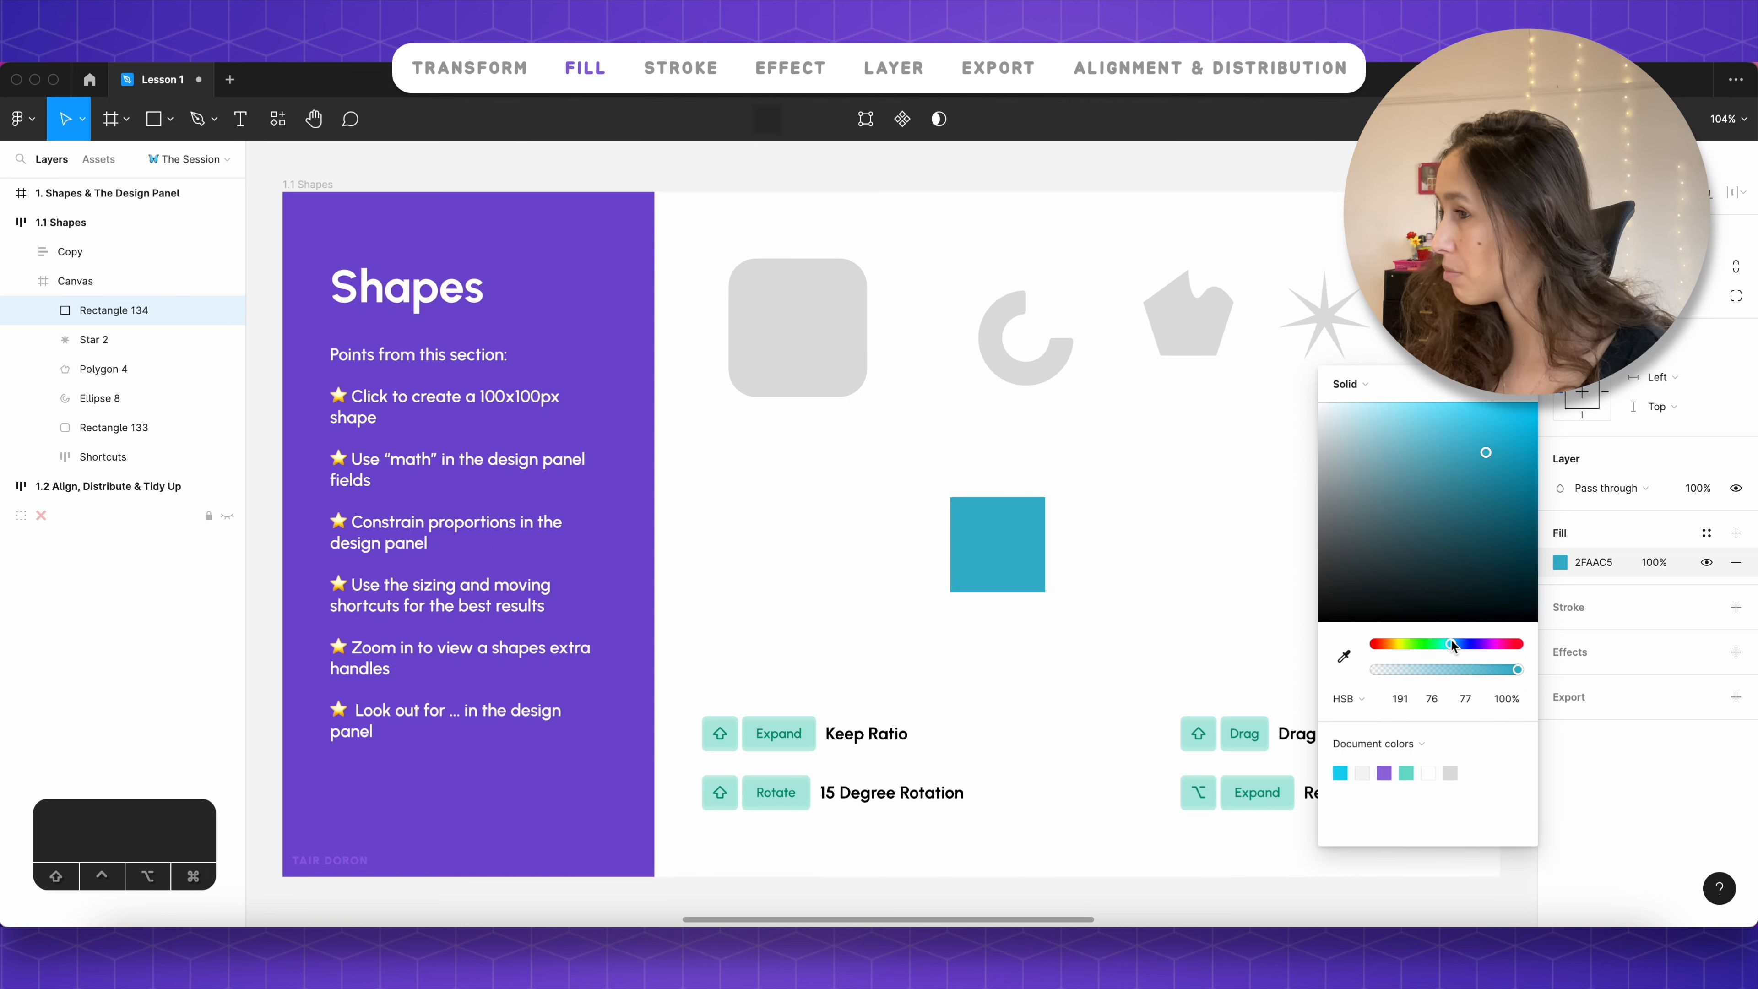
{"action": "left_click", "coordinate": [1523, 387]}
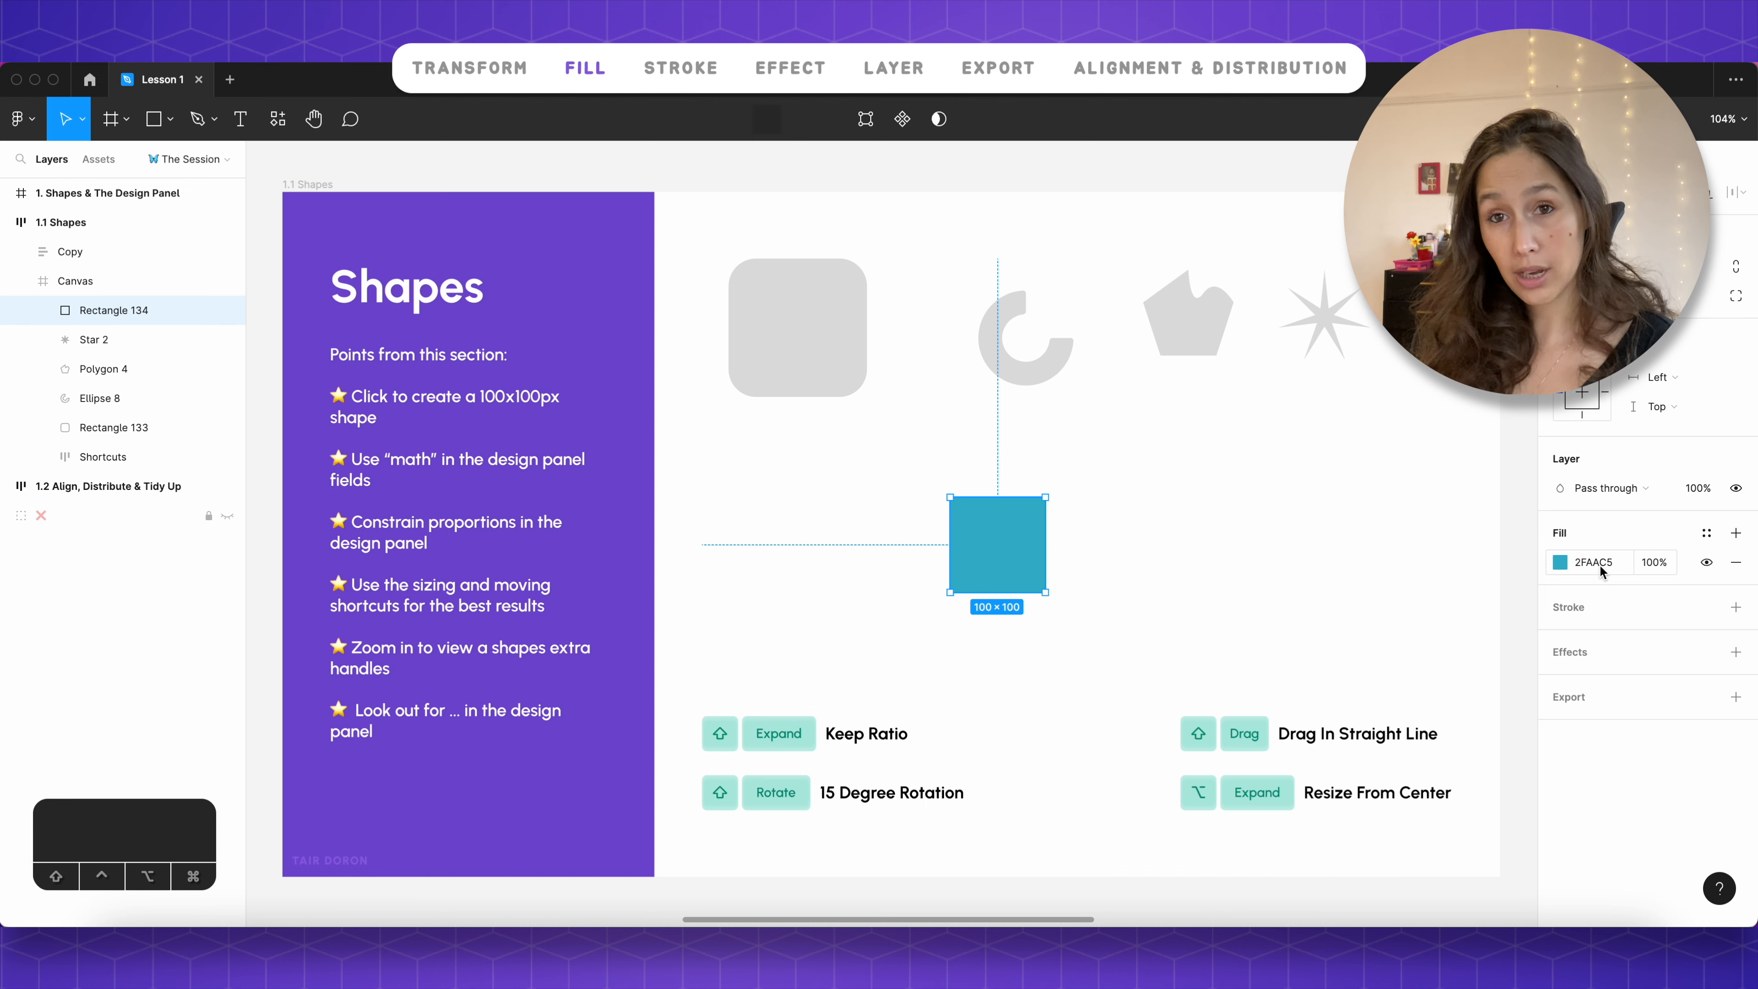
Step: Set the blue fill's opacity to 50% and restore it to 100%
{"action": "left_click", "coordinate": [1656, 563]}
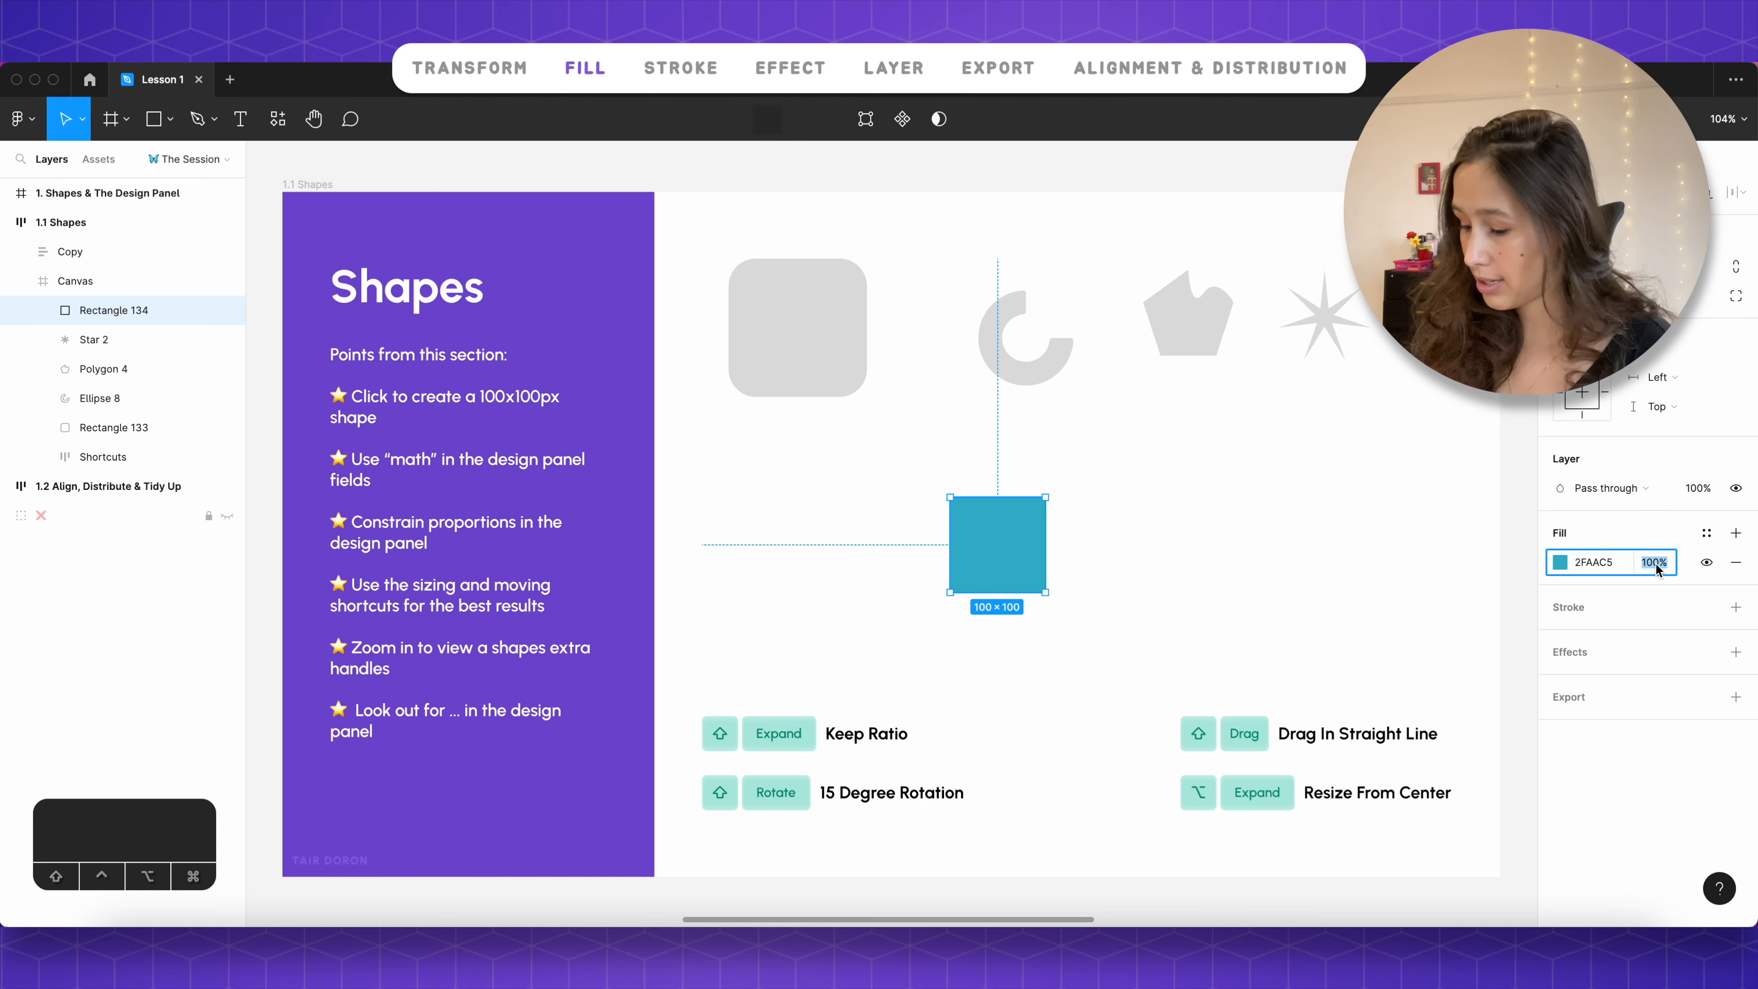
{"action": "type", "text": "50"}
{"action": "key", "text": "Return"}
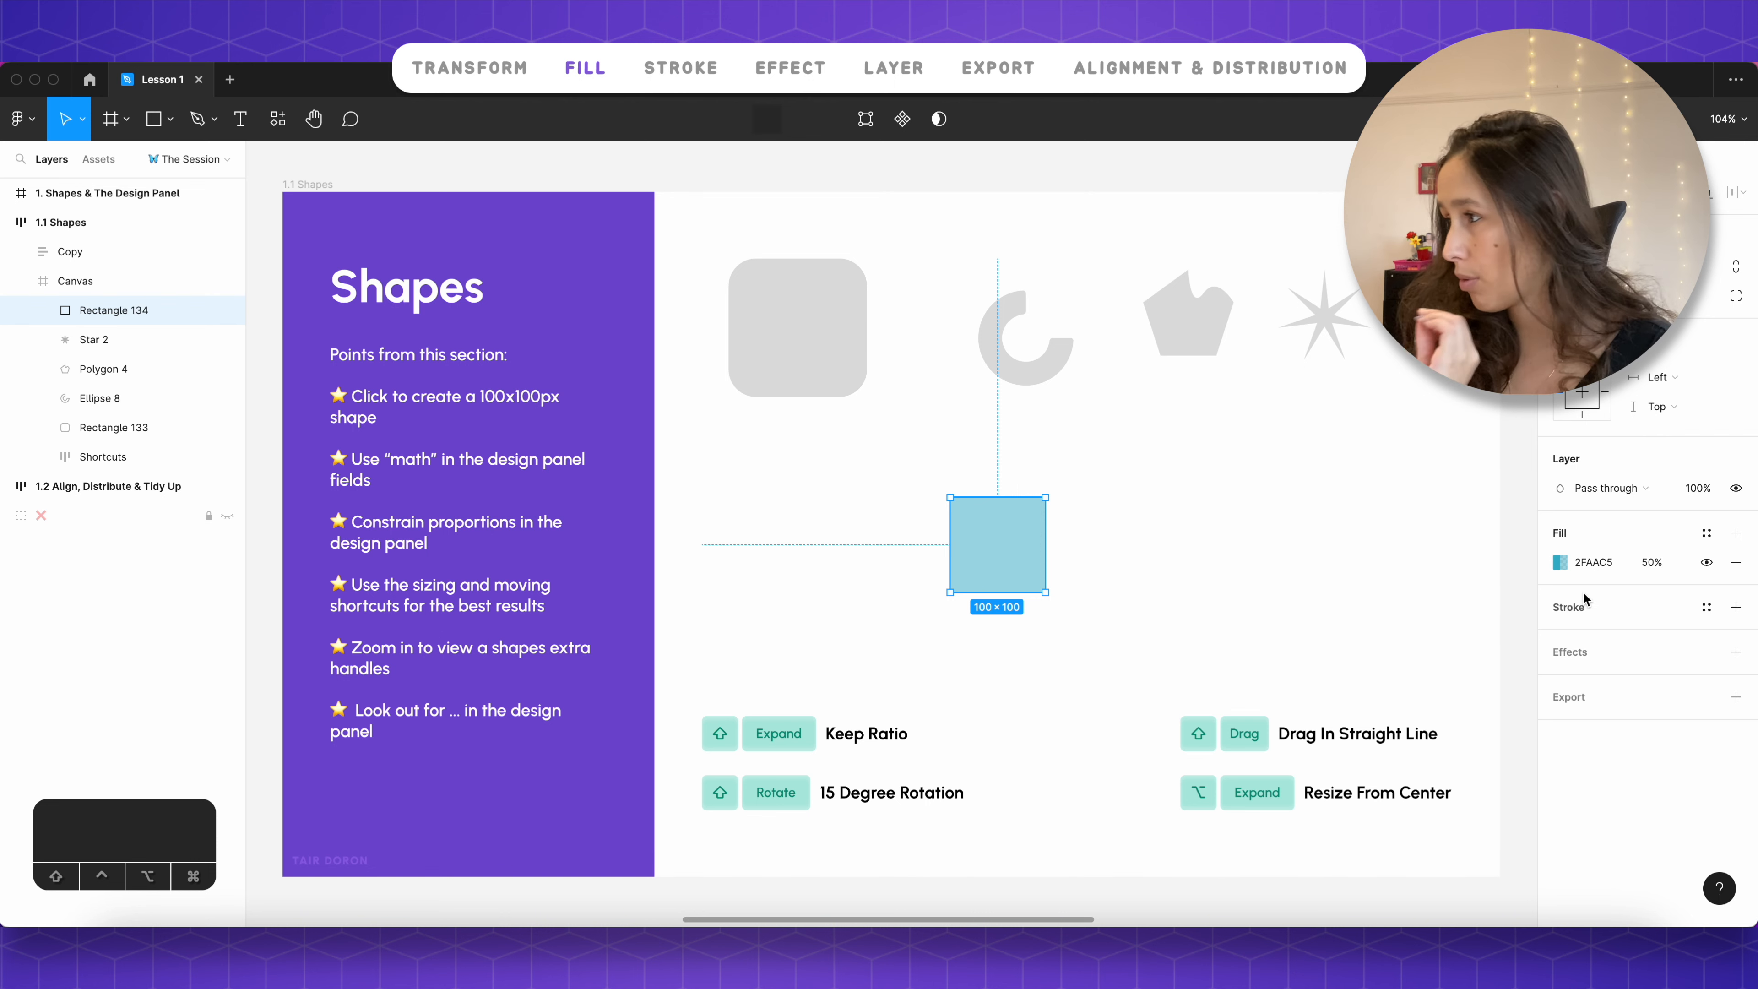
{"action": "left_click", "coordinate": [1651, 562]}
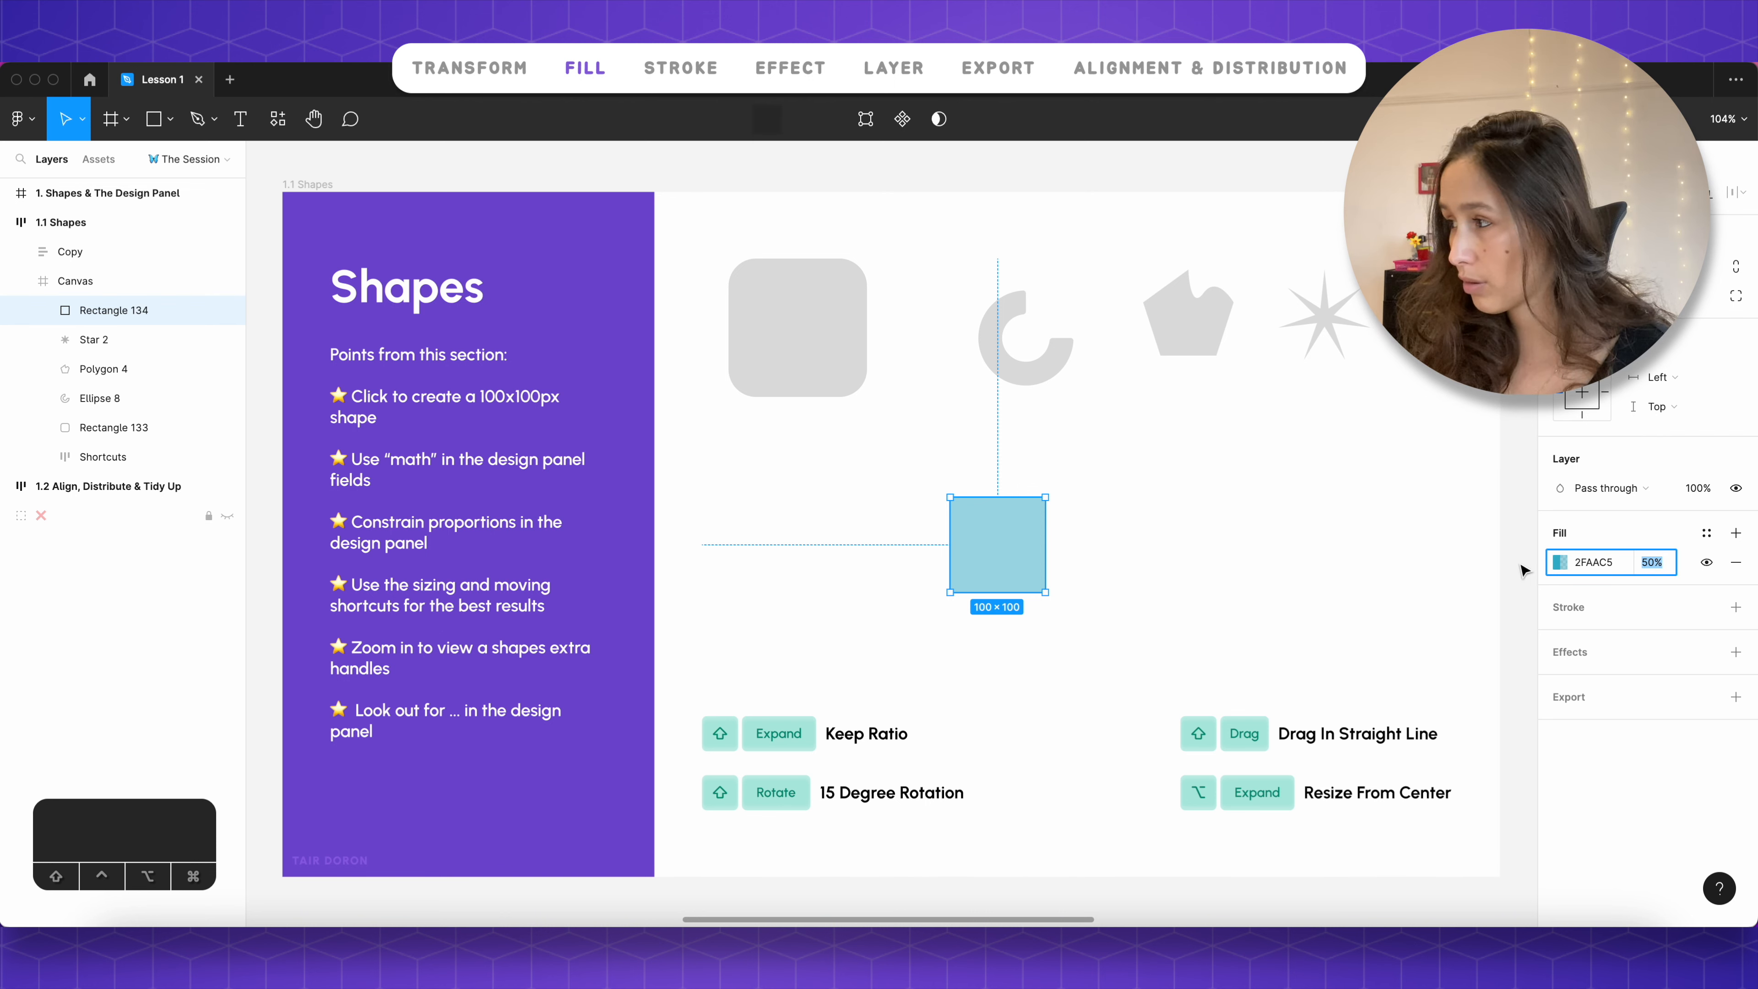
{"action": "type", "text": "100"}
{"action": "key", "text": "Return"}
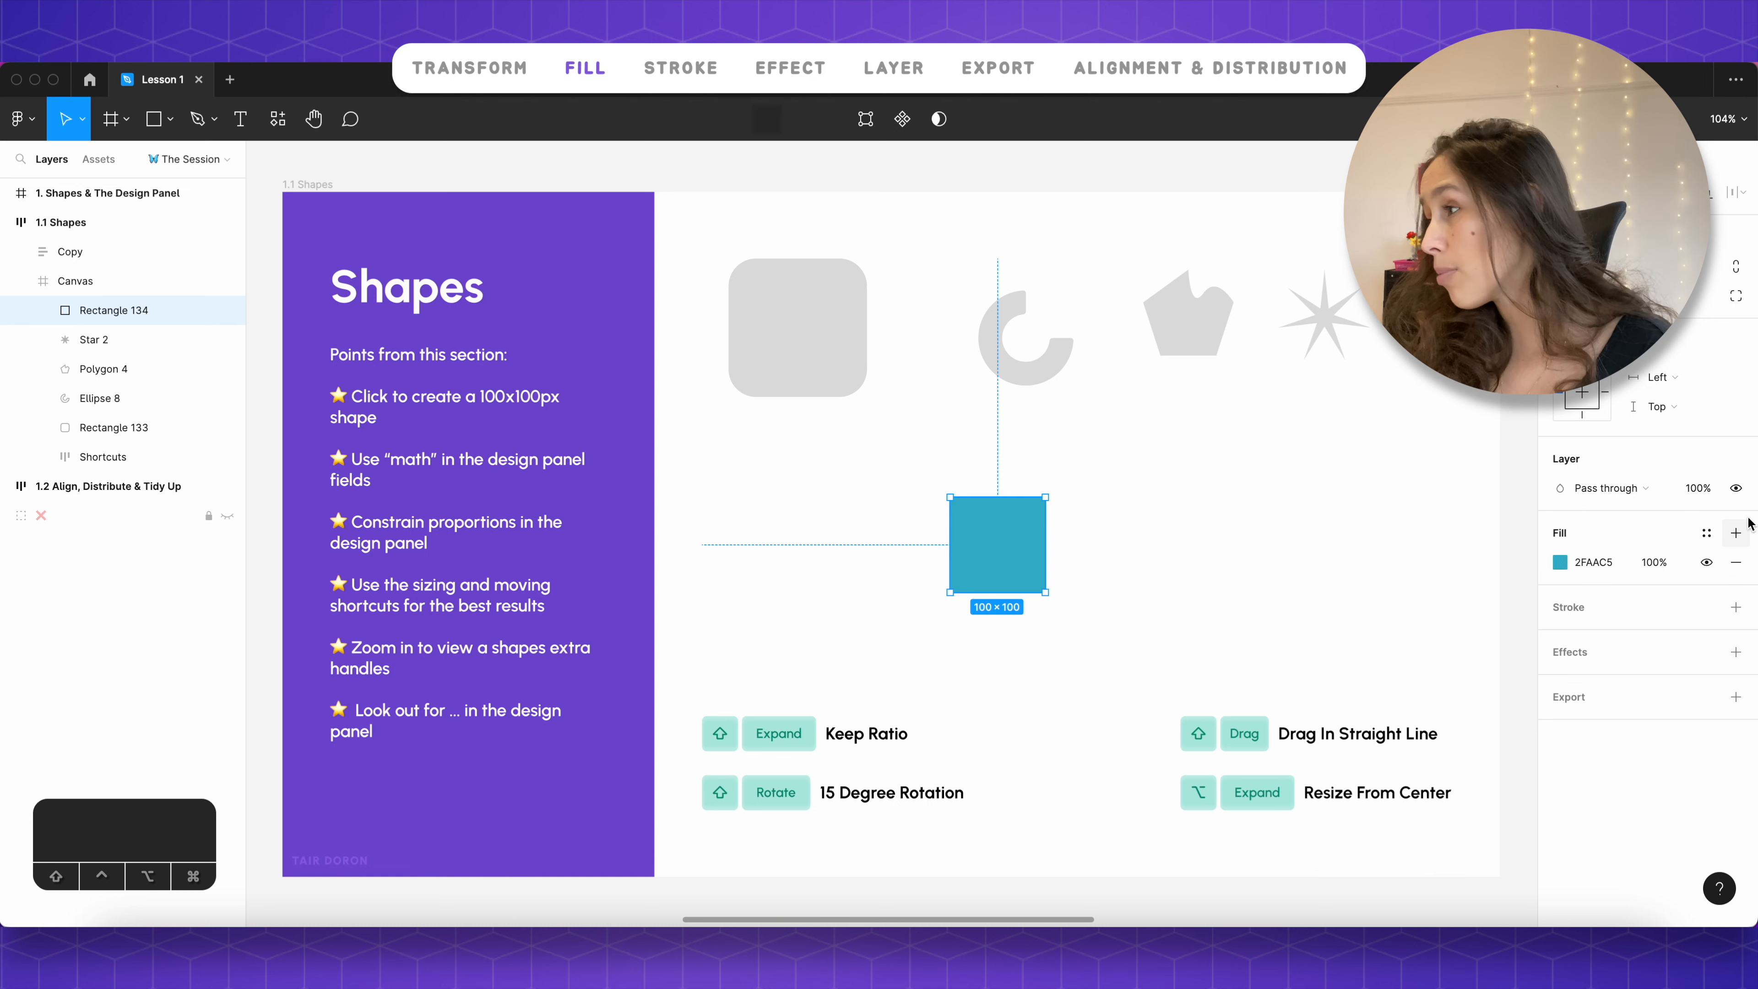
Step: Add two extra default fills above the square's blue fill
{"action": "left_click", "coordinate": [1736, 532]}
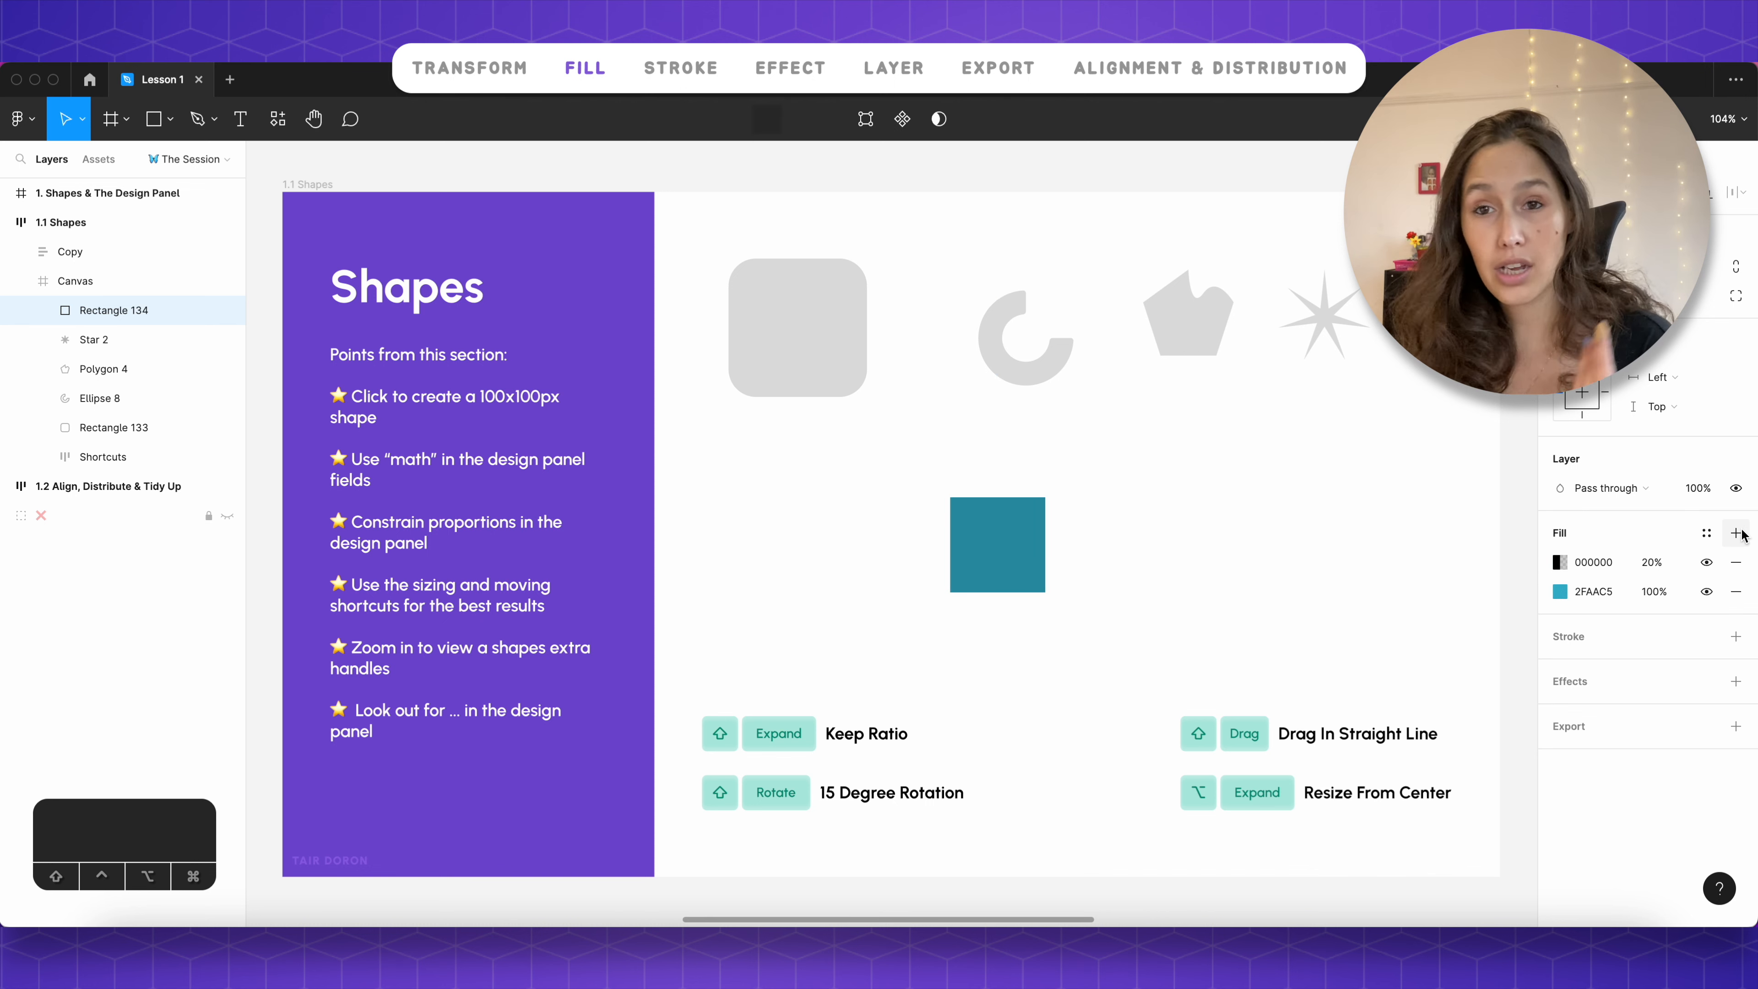
{"action": "left_click", "coordinate": [1736, 532]}
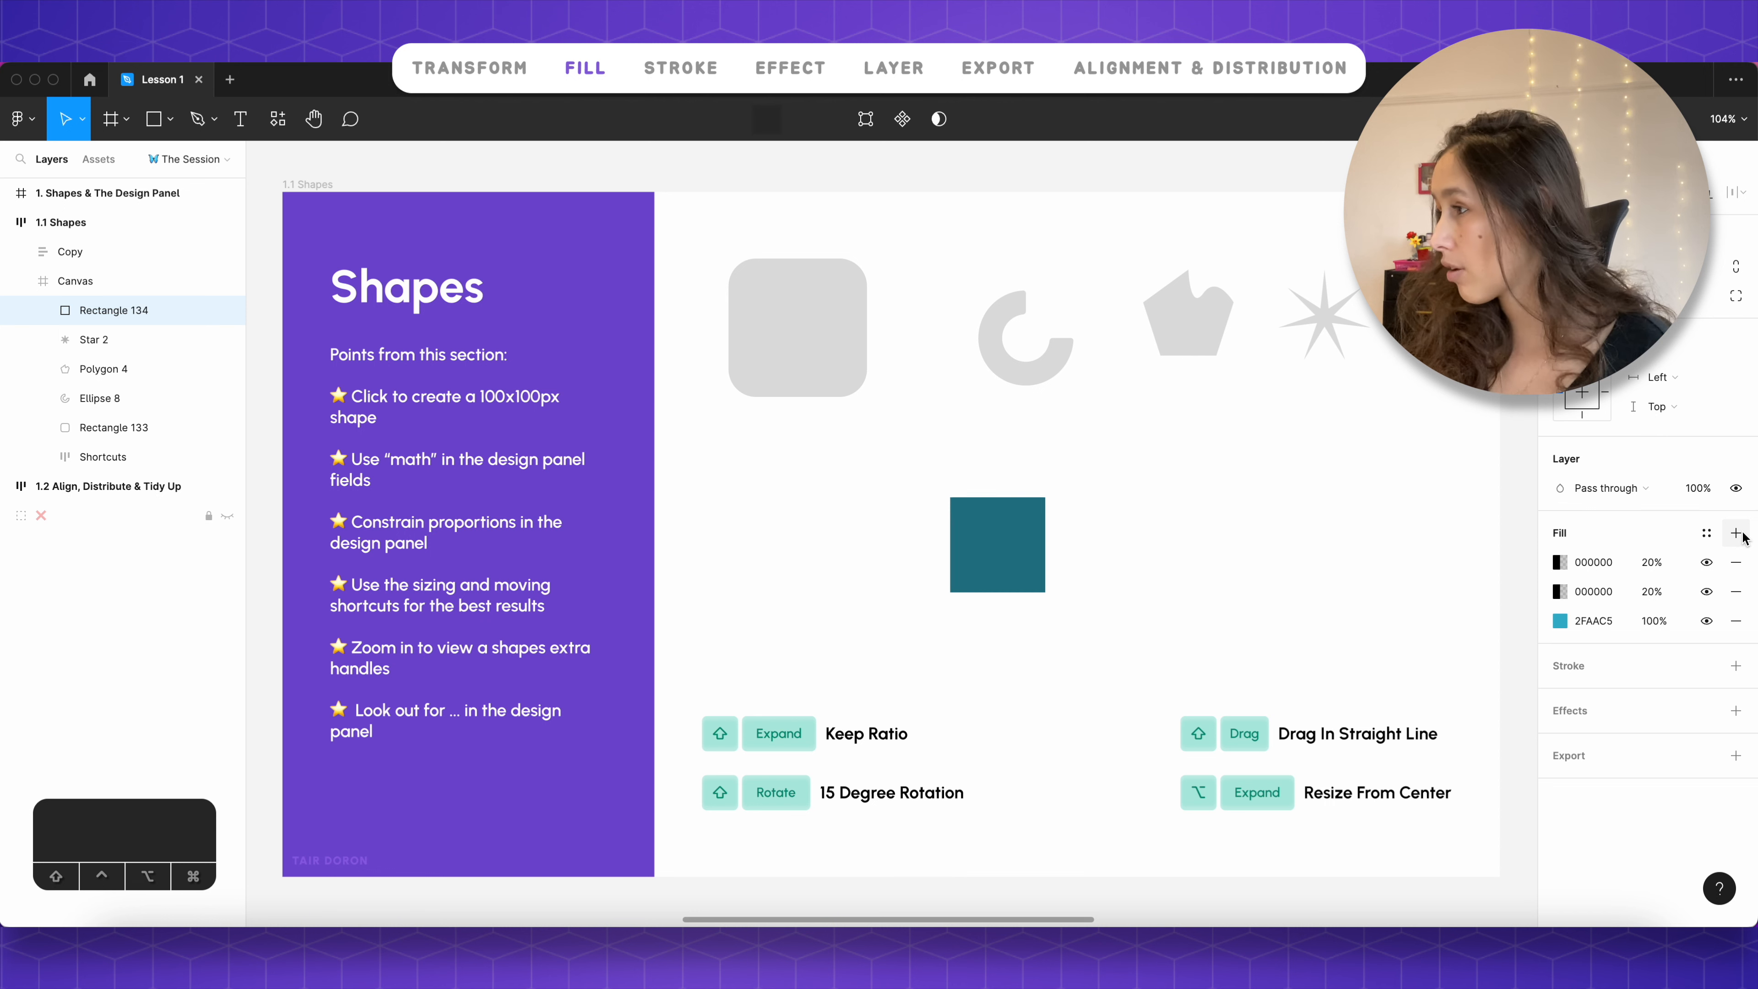
Step: Add two more default fills to the square and remove extras until one black 20% fill is left above the blue
{"action": "left_click", "coordinate": [1736, 532]}
{"action": "left_click", "coordinate": [1736, 533]}
{"action": "left_click", "coordinate": [1736, 562]}
{"action": "left_click", "coordinate": [1736, 561]}
{"action": "left_click", "coordinate": [1736, 561]}
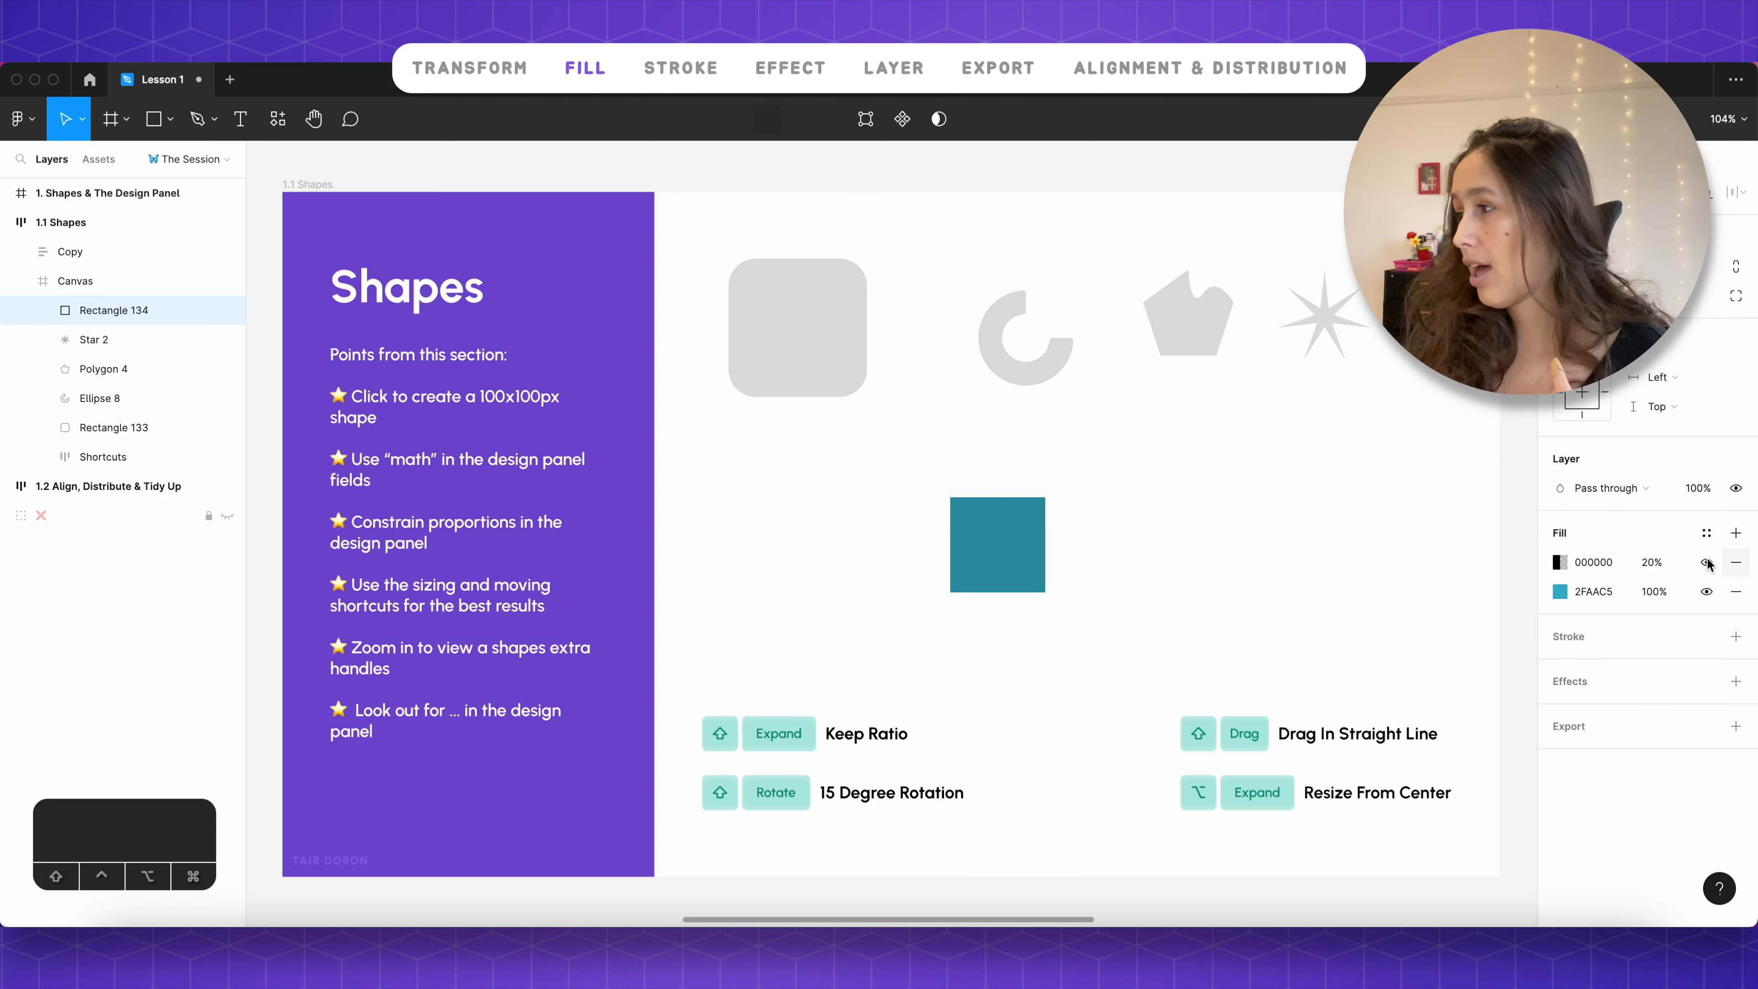
Step: Look through the fill types available for the black 20% fill, keeping it solid
{"action": "left_click", "coordinate": [1560, 562]}
{"action": "left_click", "coordinate": [1349, 450]}
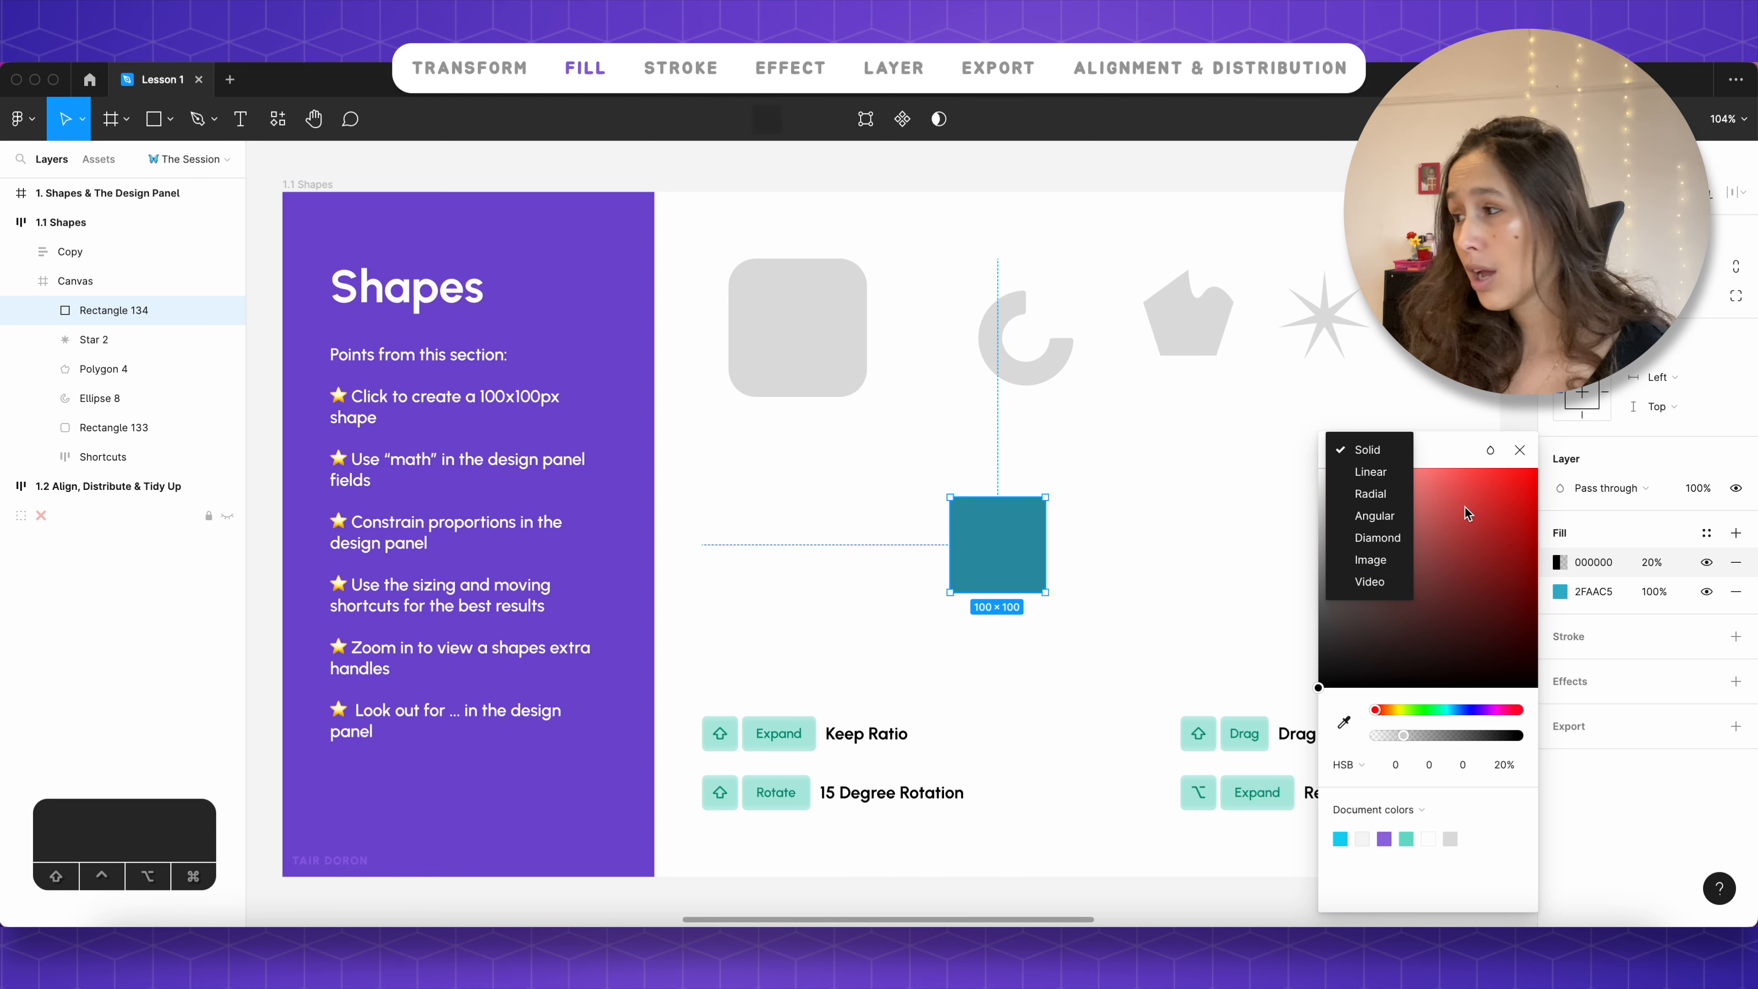
{"action": "left_click", "coordinate": [1528, 457]}
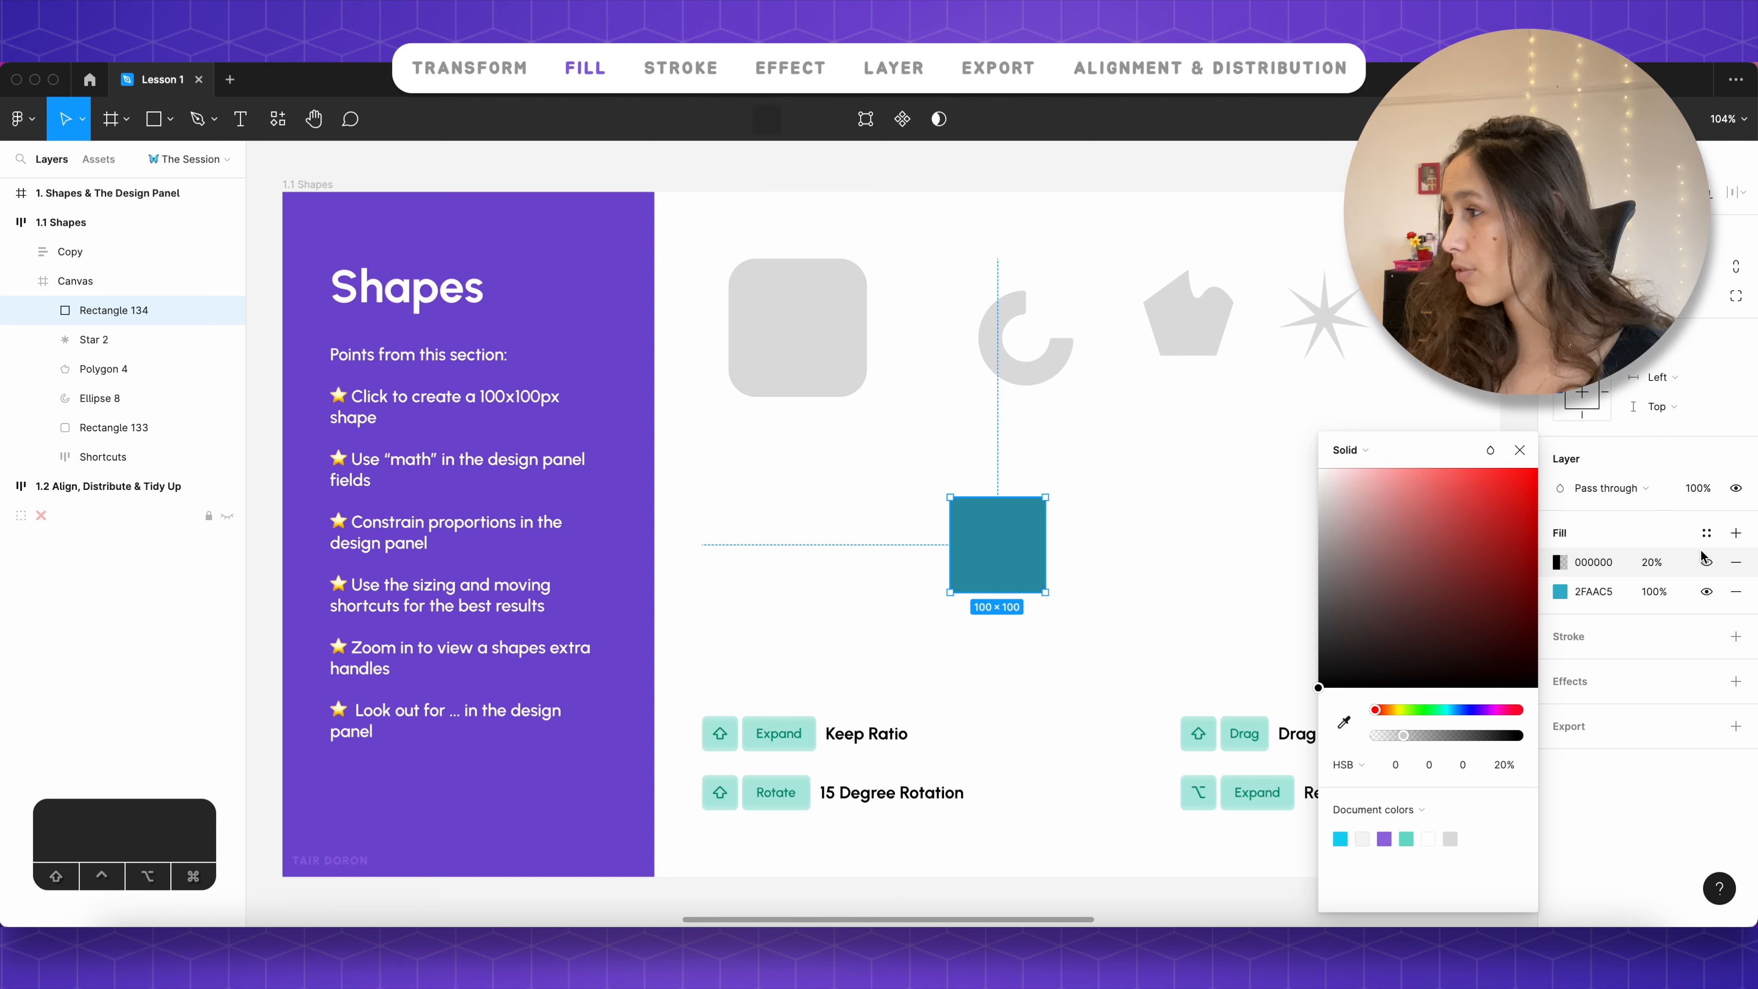
Step: Replace the black fill with a new default one, reorder it beneath the blue fill, and delete it
{"action": "left_click", "coordinate": [1733, 562]}
{"action": "left_click", "coordinate": [1736, 534]}
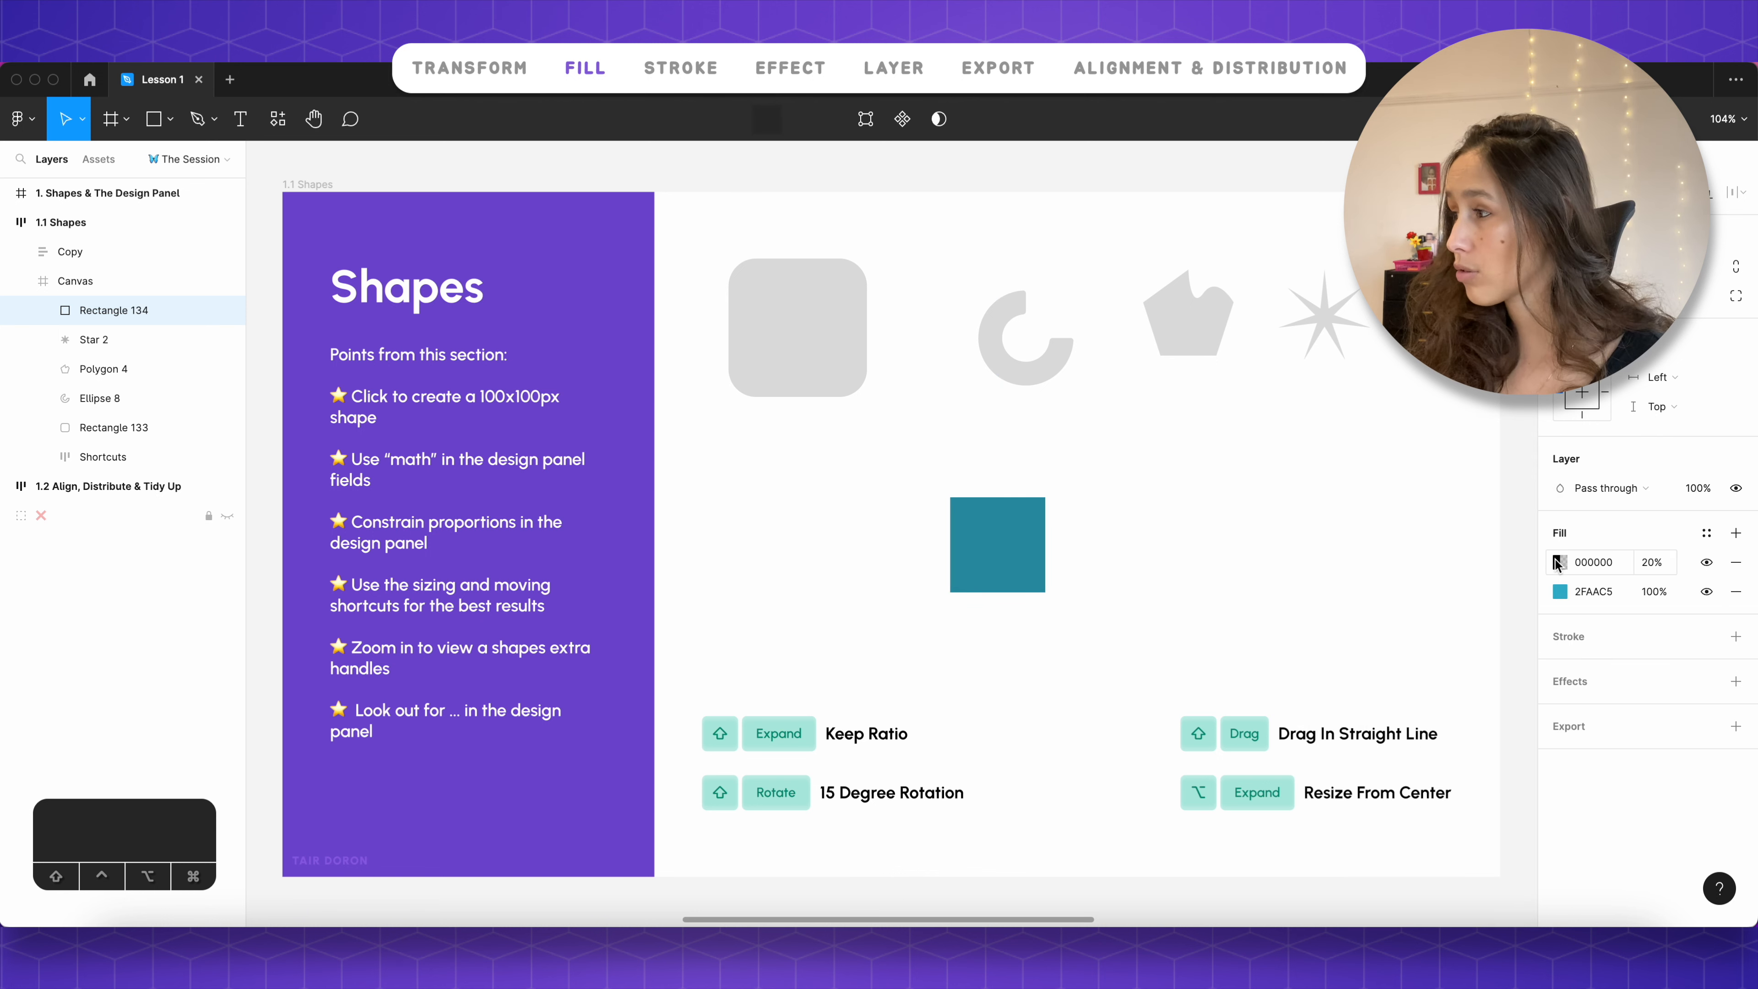
{"action": "left_click_drag", "start_coordinate": [1544, 559], "coordinate": [1550, 599]}
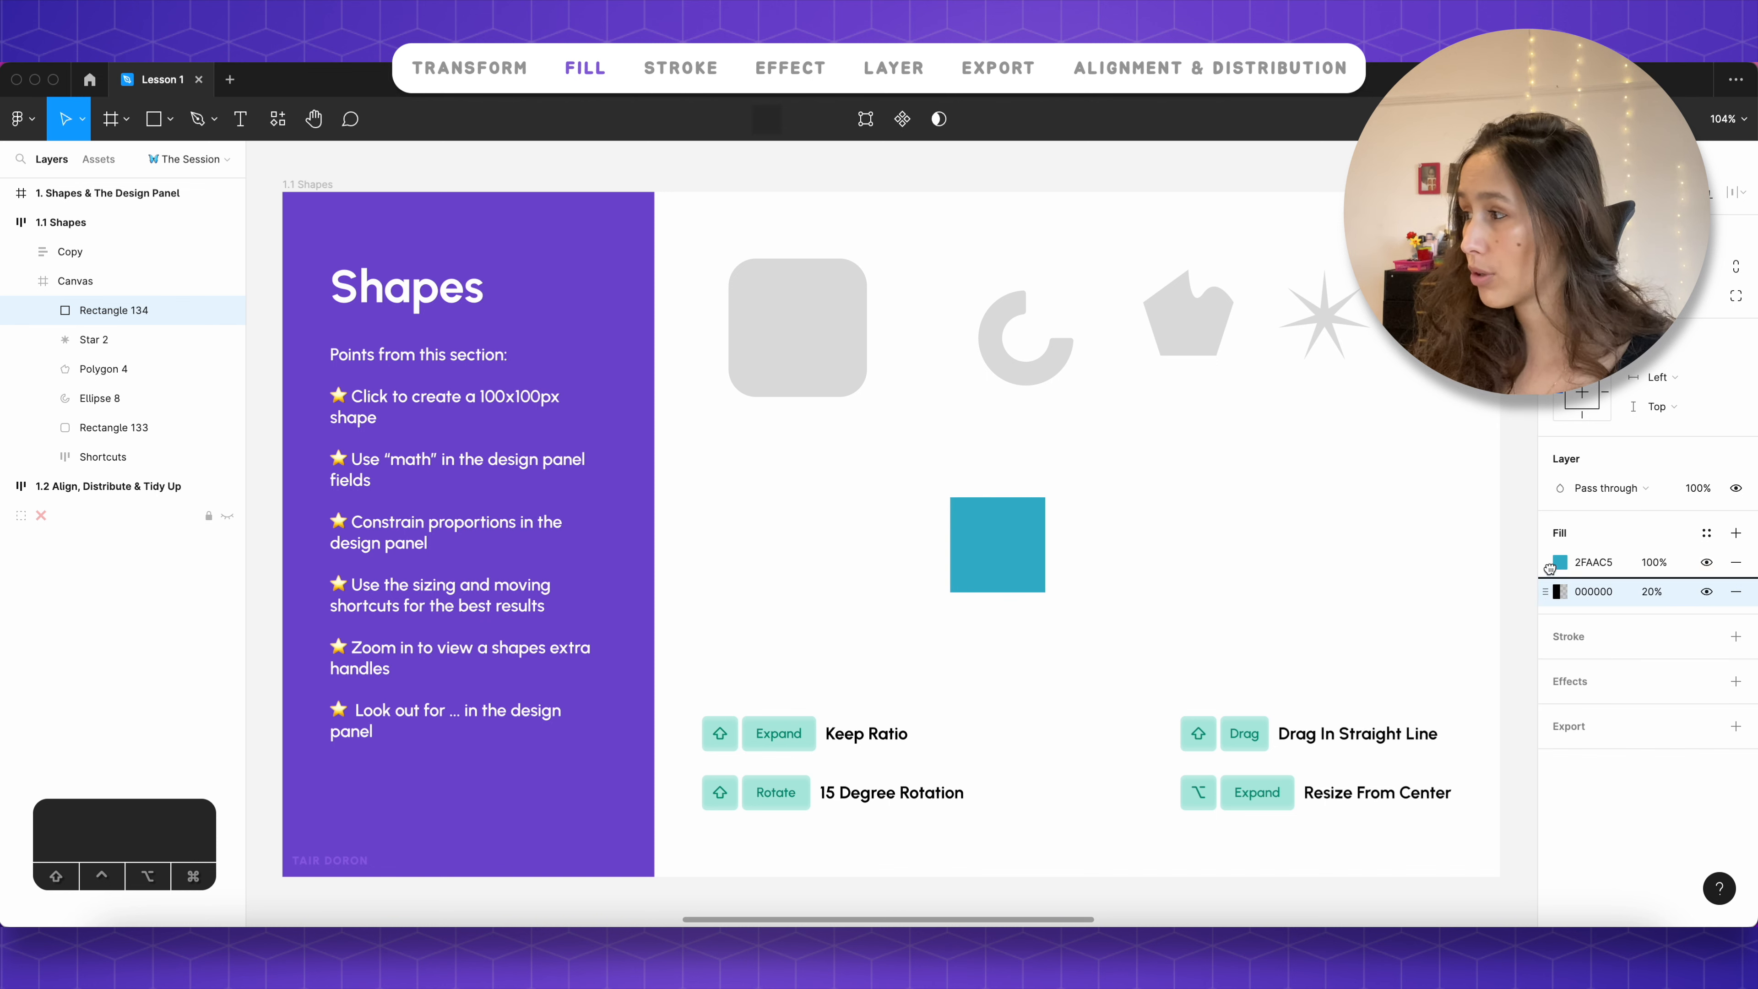
{"action": "left_click", "coordinate": [1736, 591]}
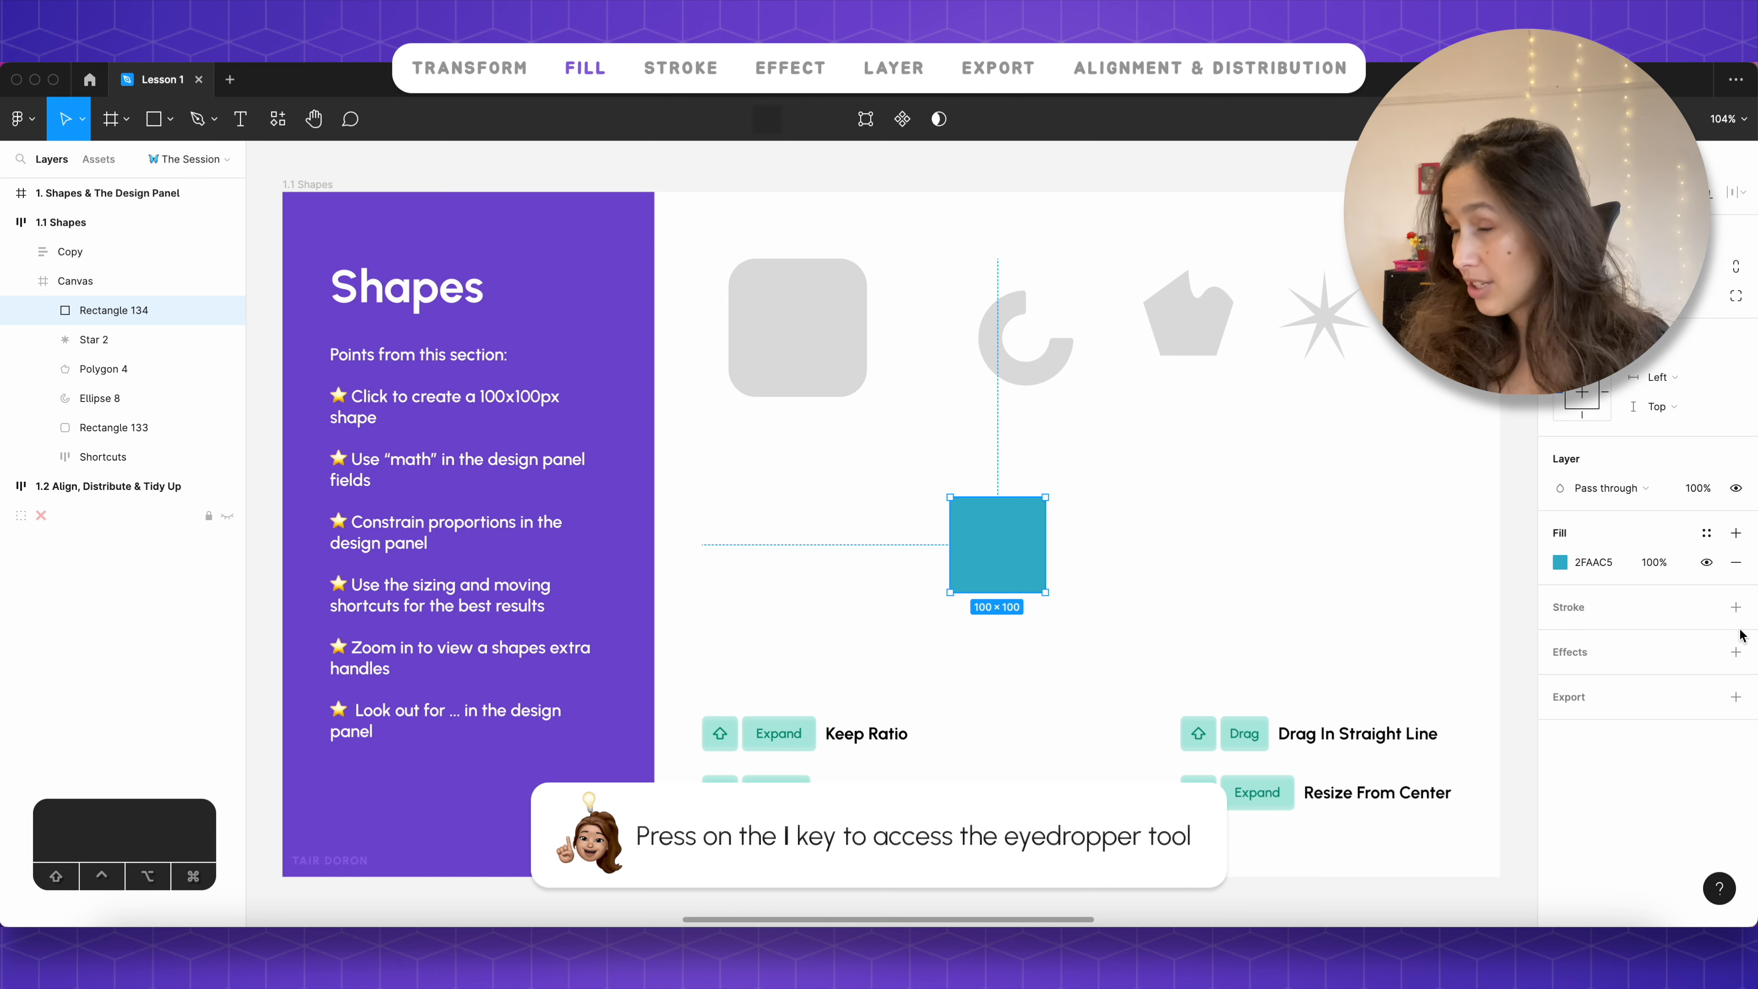
Step: Sample the purple 6A41CA of the Shapes text panel as the square's fill using the eyedropper, and check the colour's values
{"action": "key", "text": "i"}
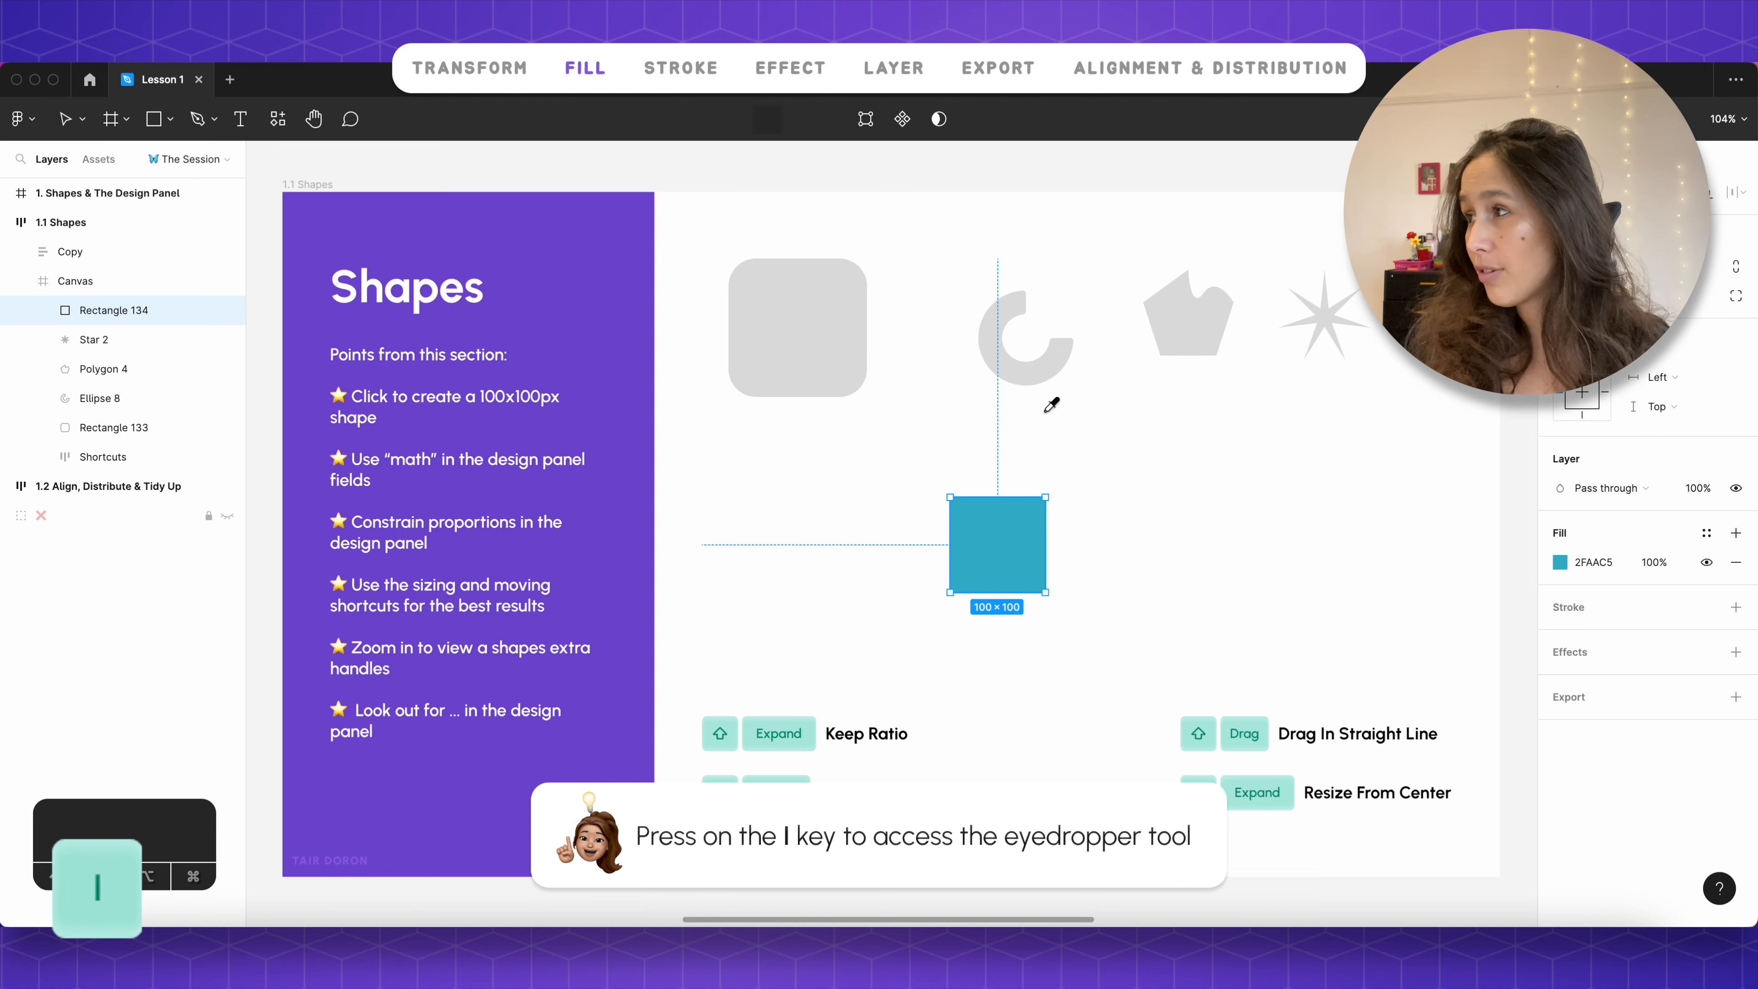
{"action": "left_click", "coordinate": [561, 313]}
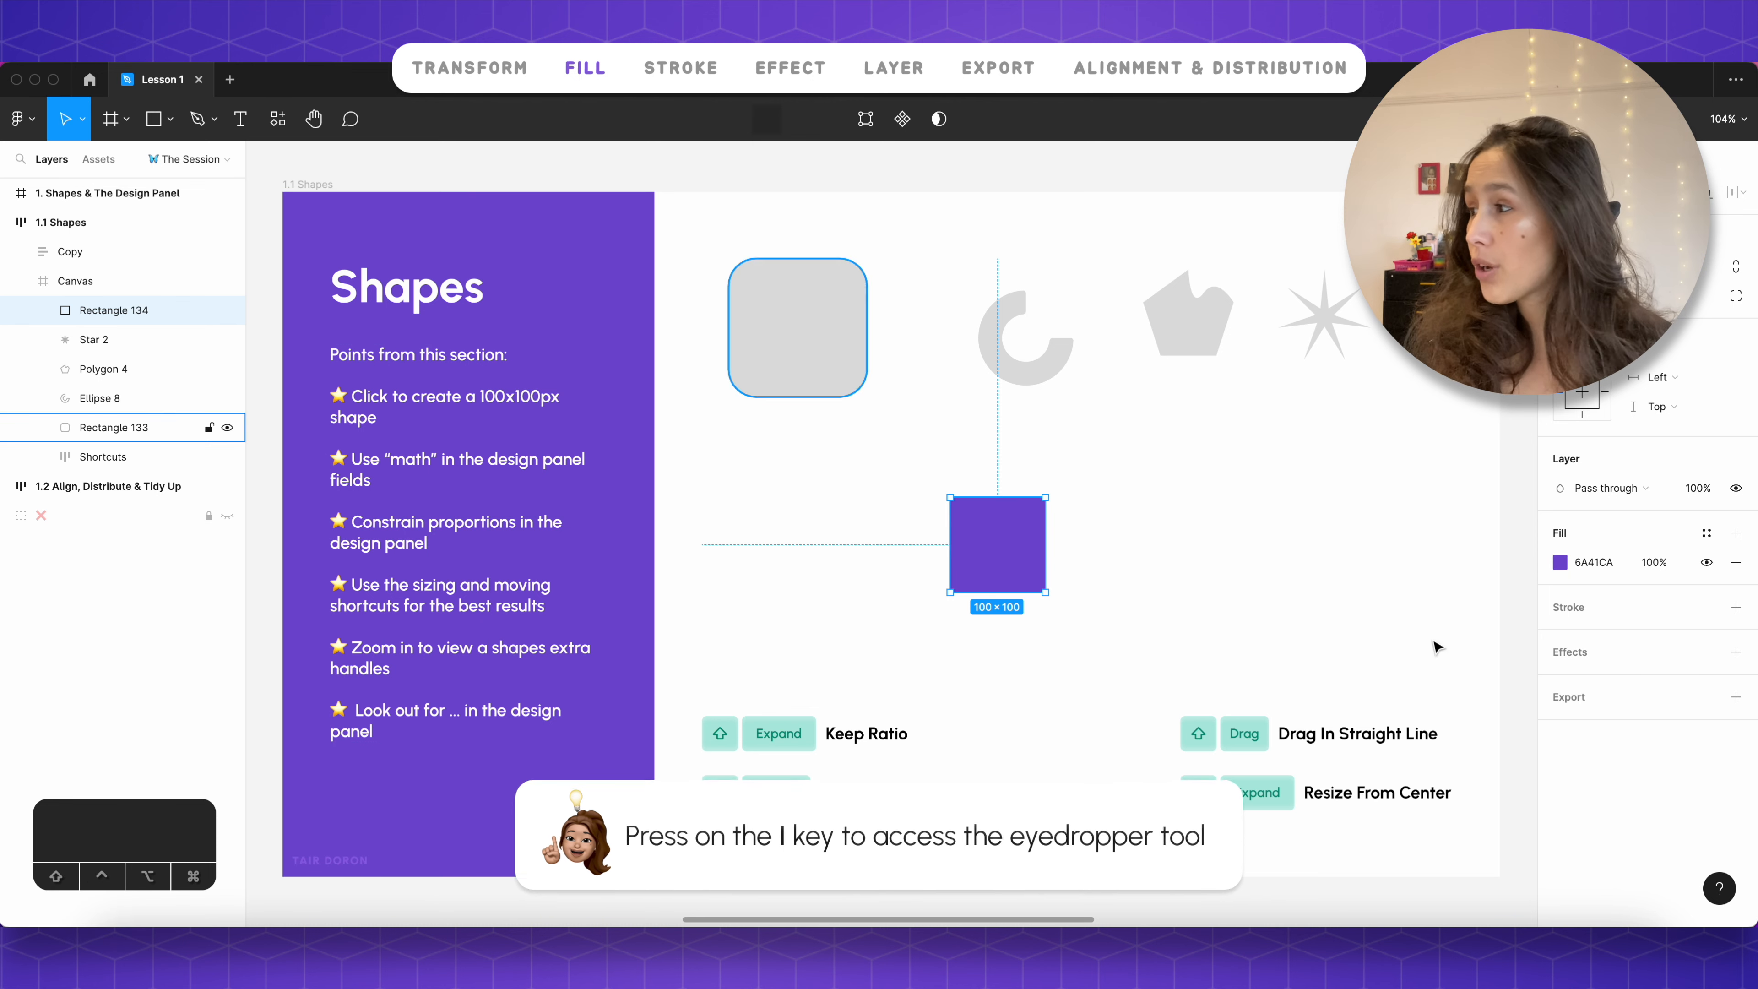
{"action": "left_click", "coordinate": [1559, 561]}
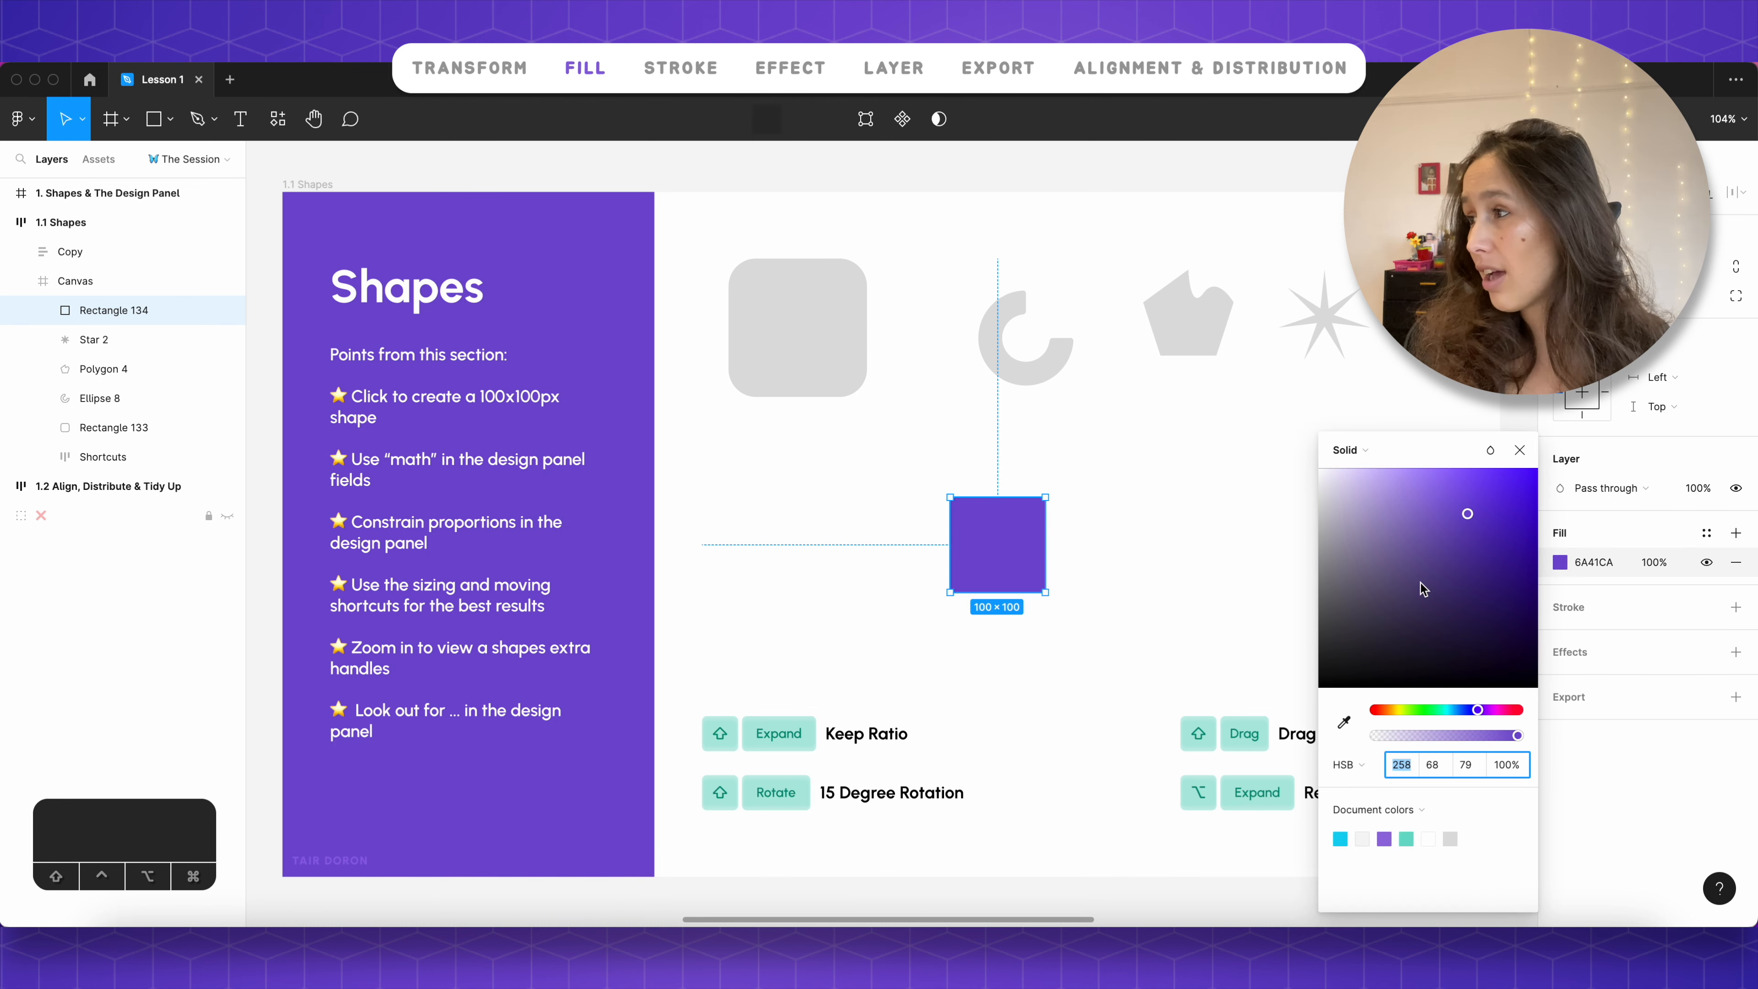
{"action": "left_click", "coordinate": [1734, 590]}
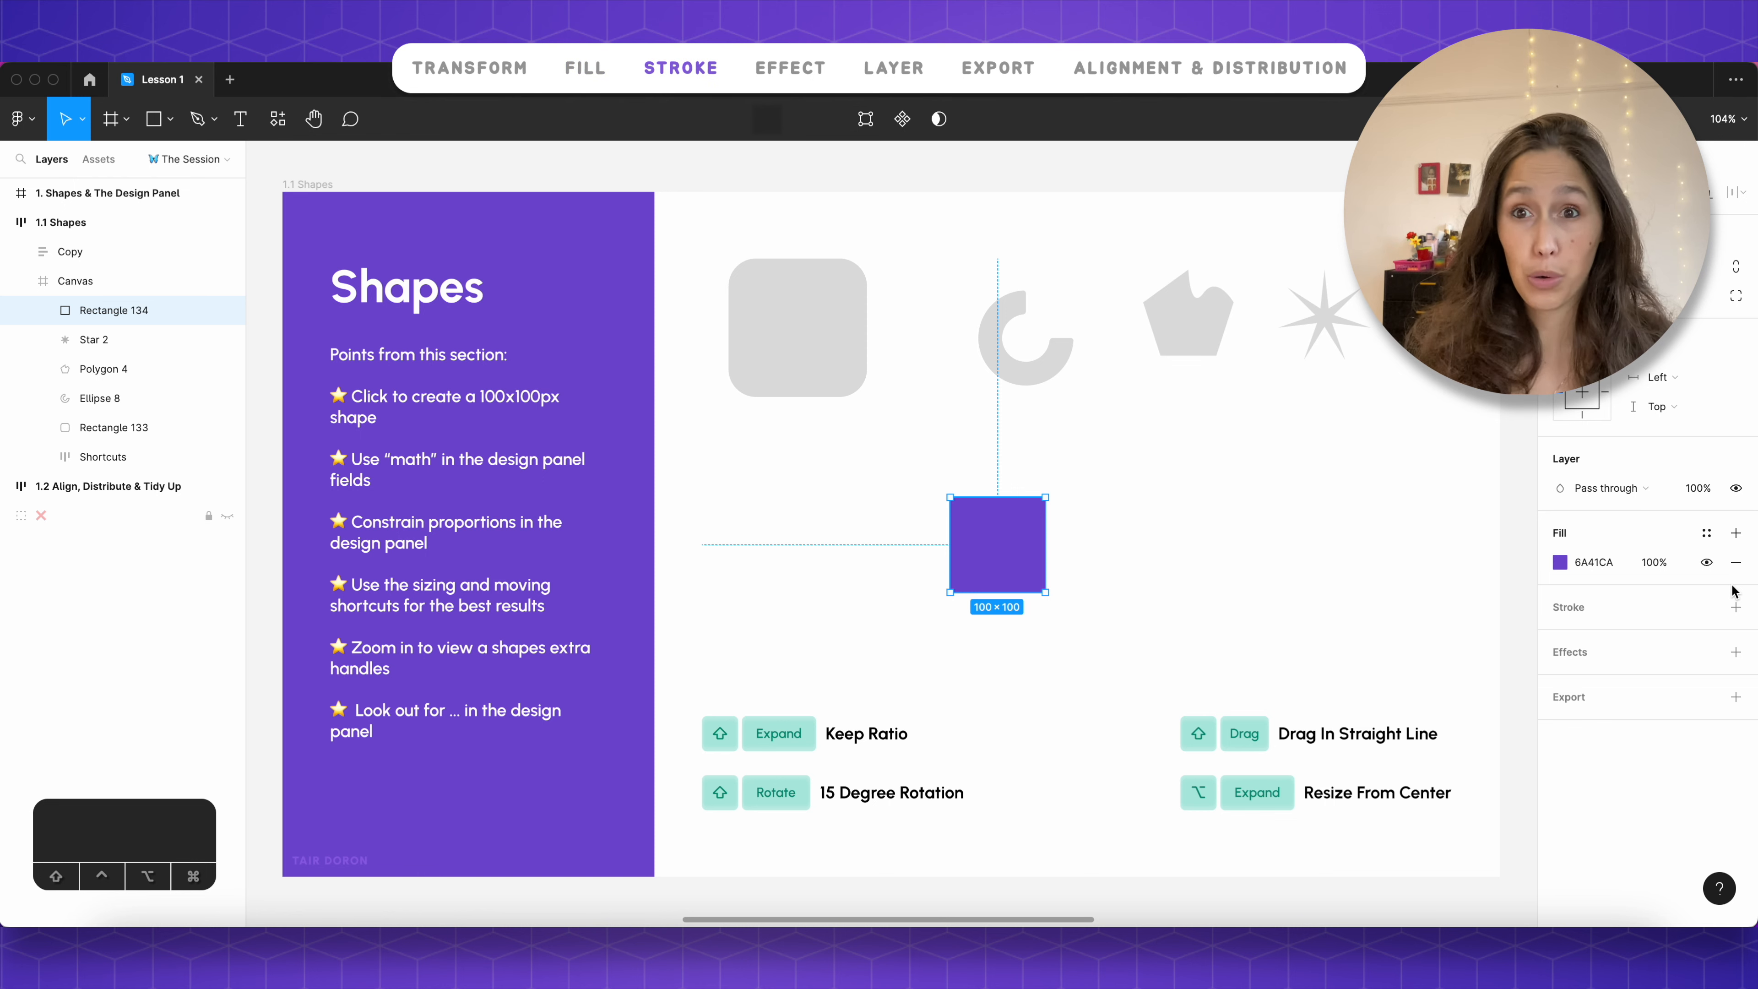
Step: Add a solid black 000000 stroke to the square, keeping its alignment set to Inside
{"action": "left_click", "coordinate": [1744, 609]}
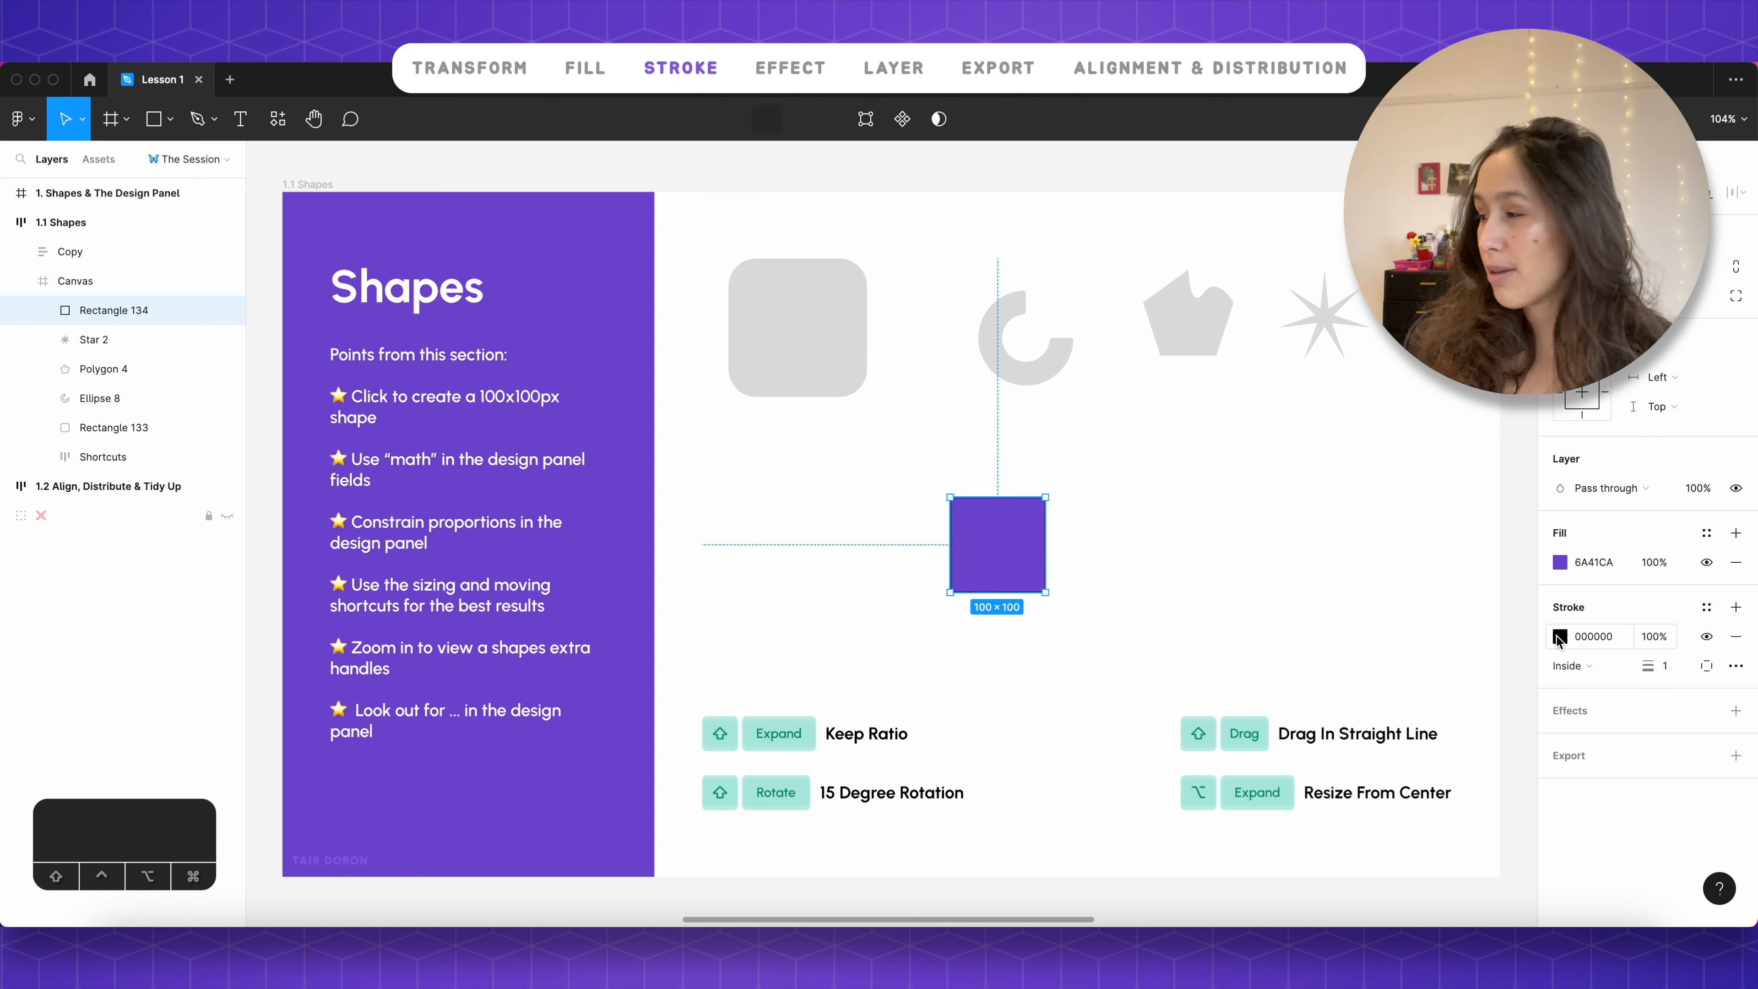
{"action": "left_click", "coordinate": [1558, 636]}
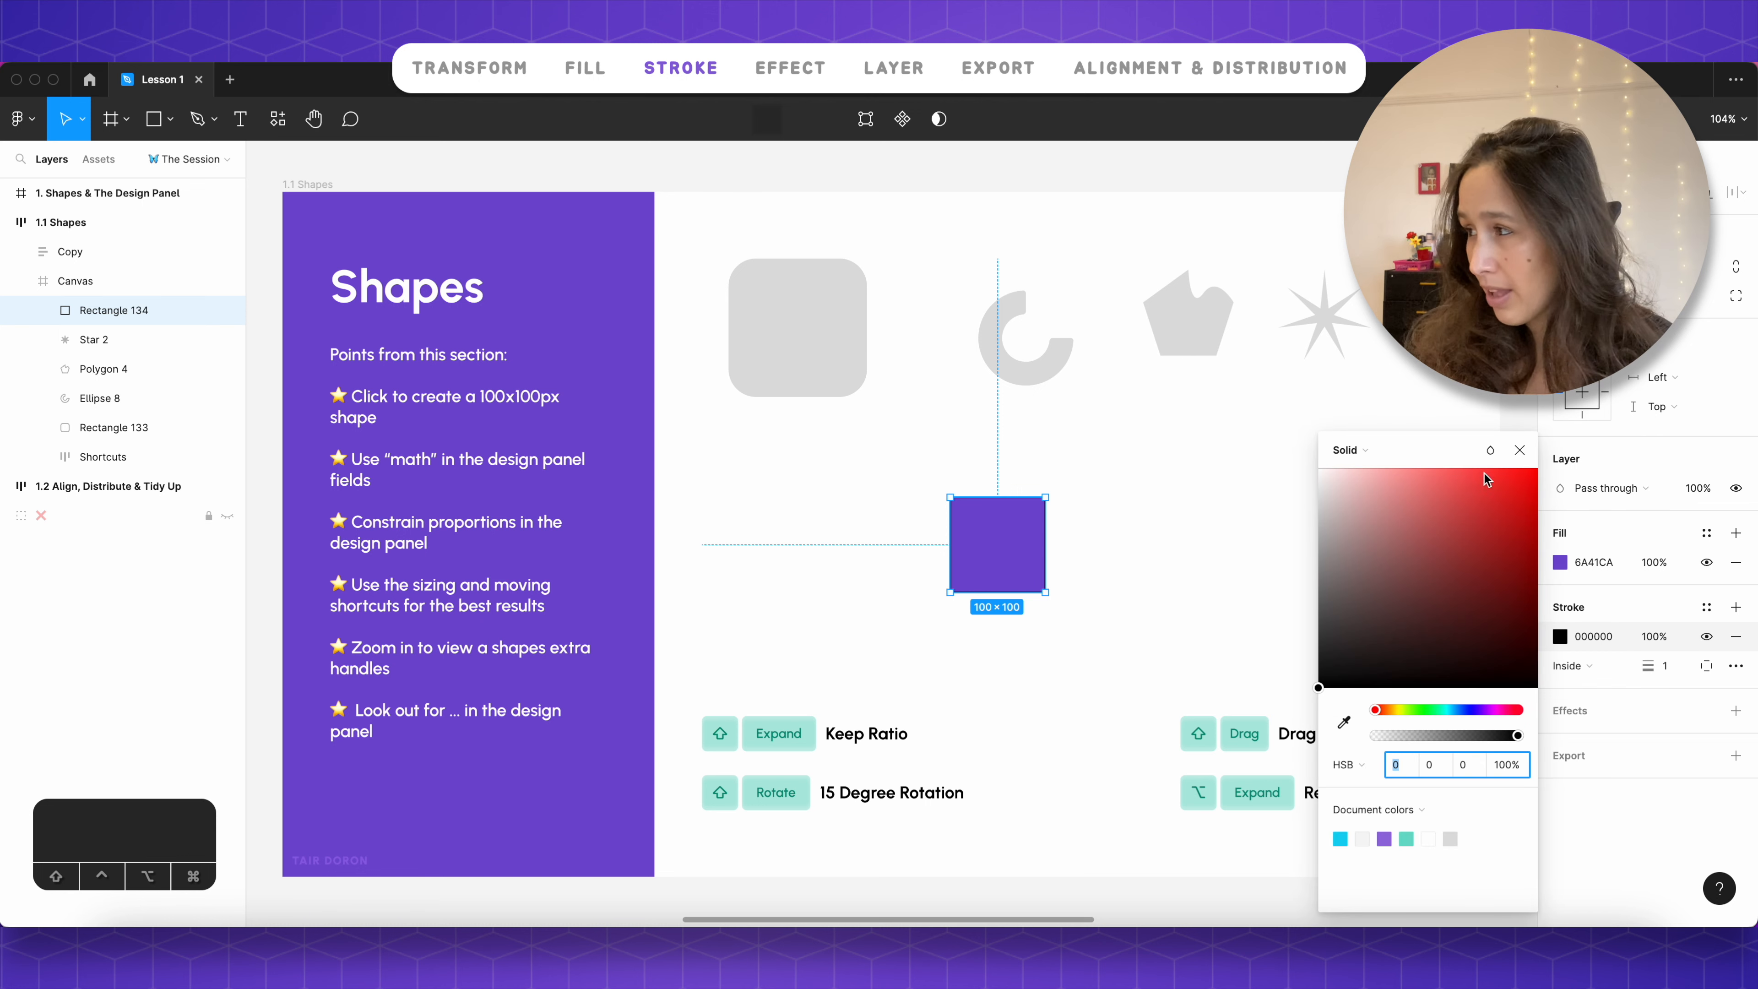
{"action": "left_click", "coordinate": [1521, 451]}
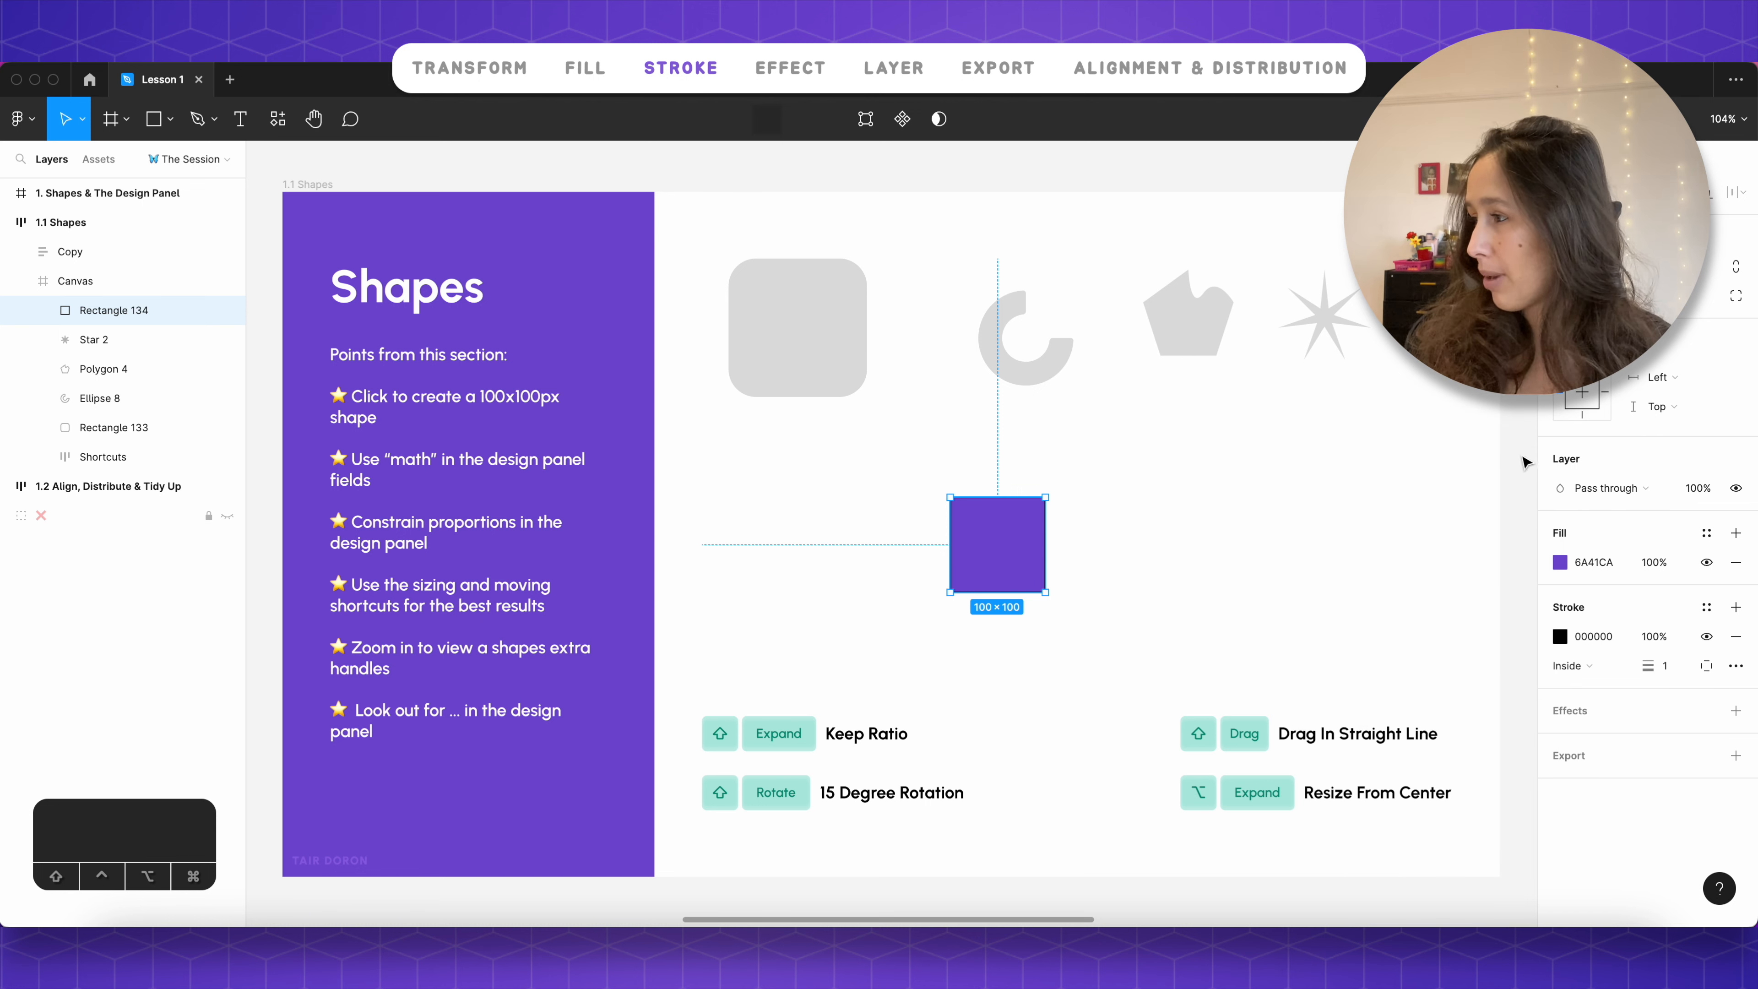
{"action": "left_click", "coordinate": [1563, 675]}
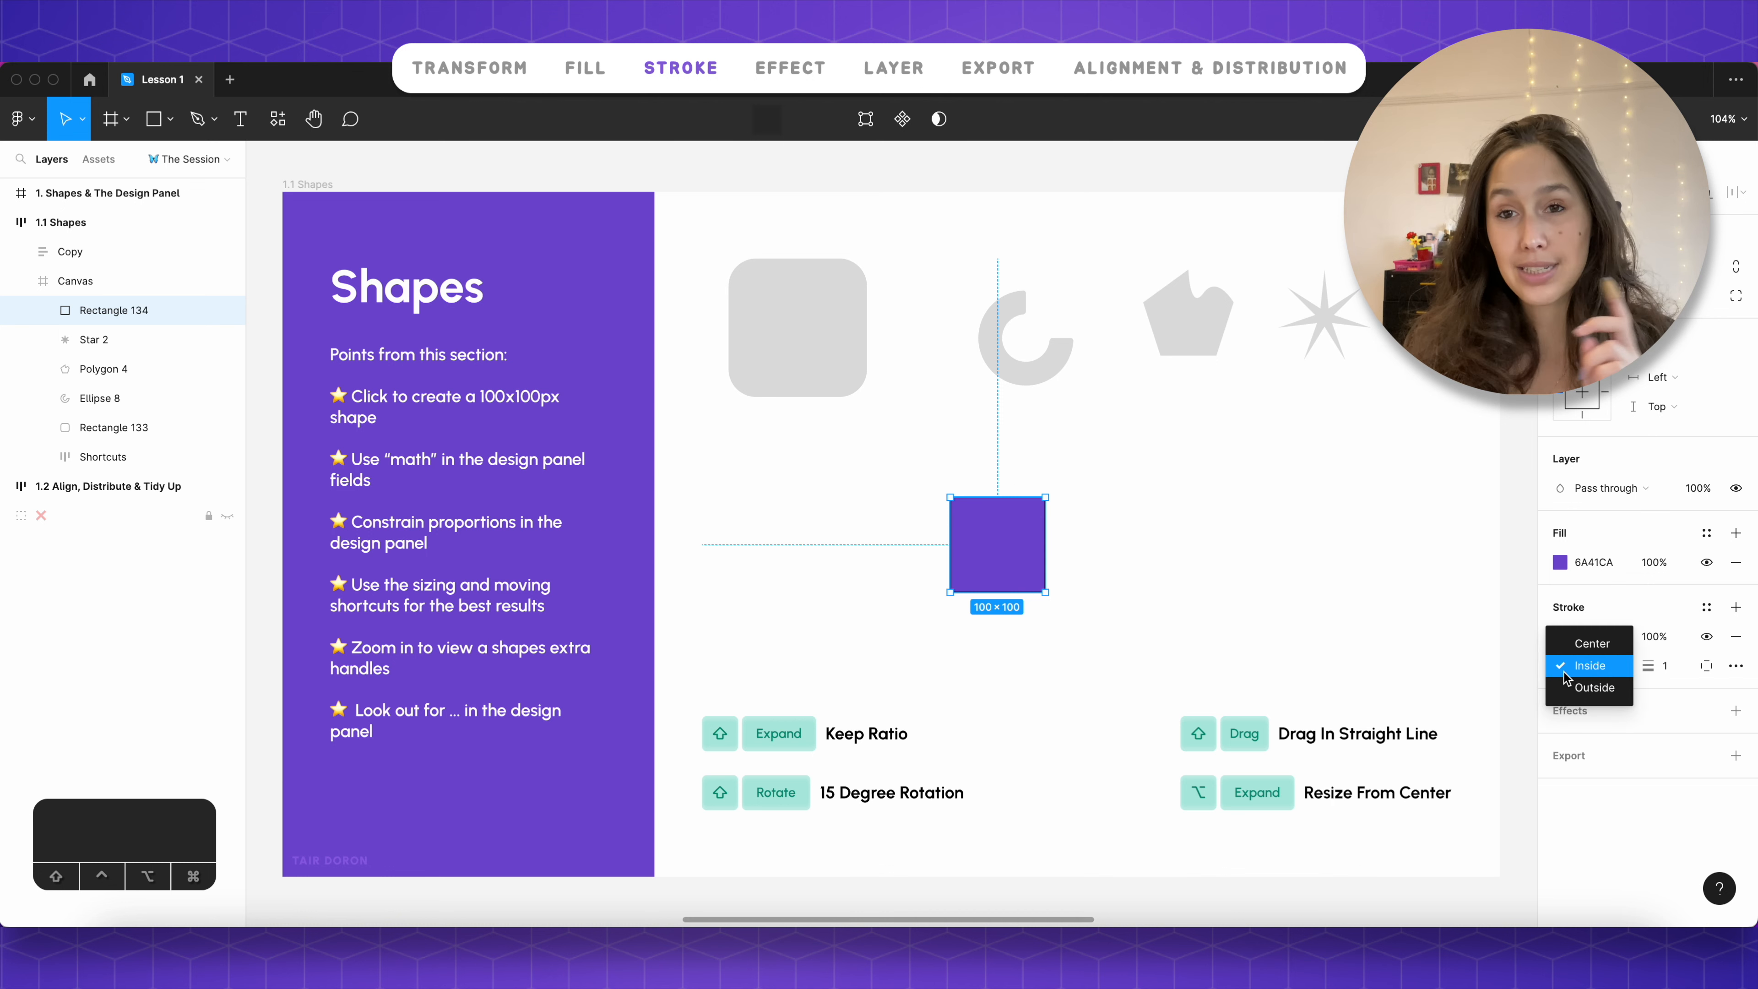
{"action": "left_click", "coordinate": [1565, 673]}
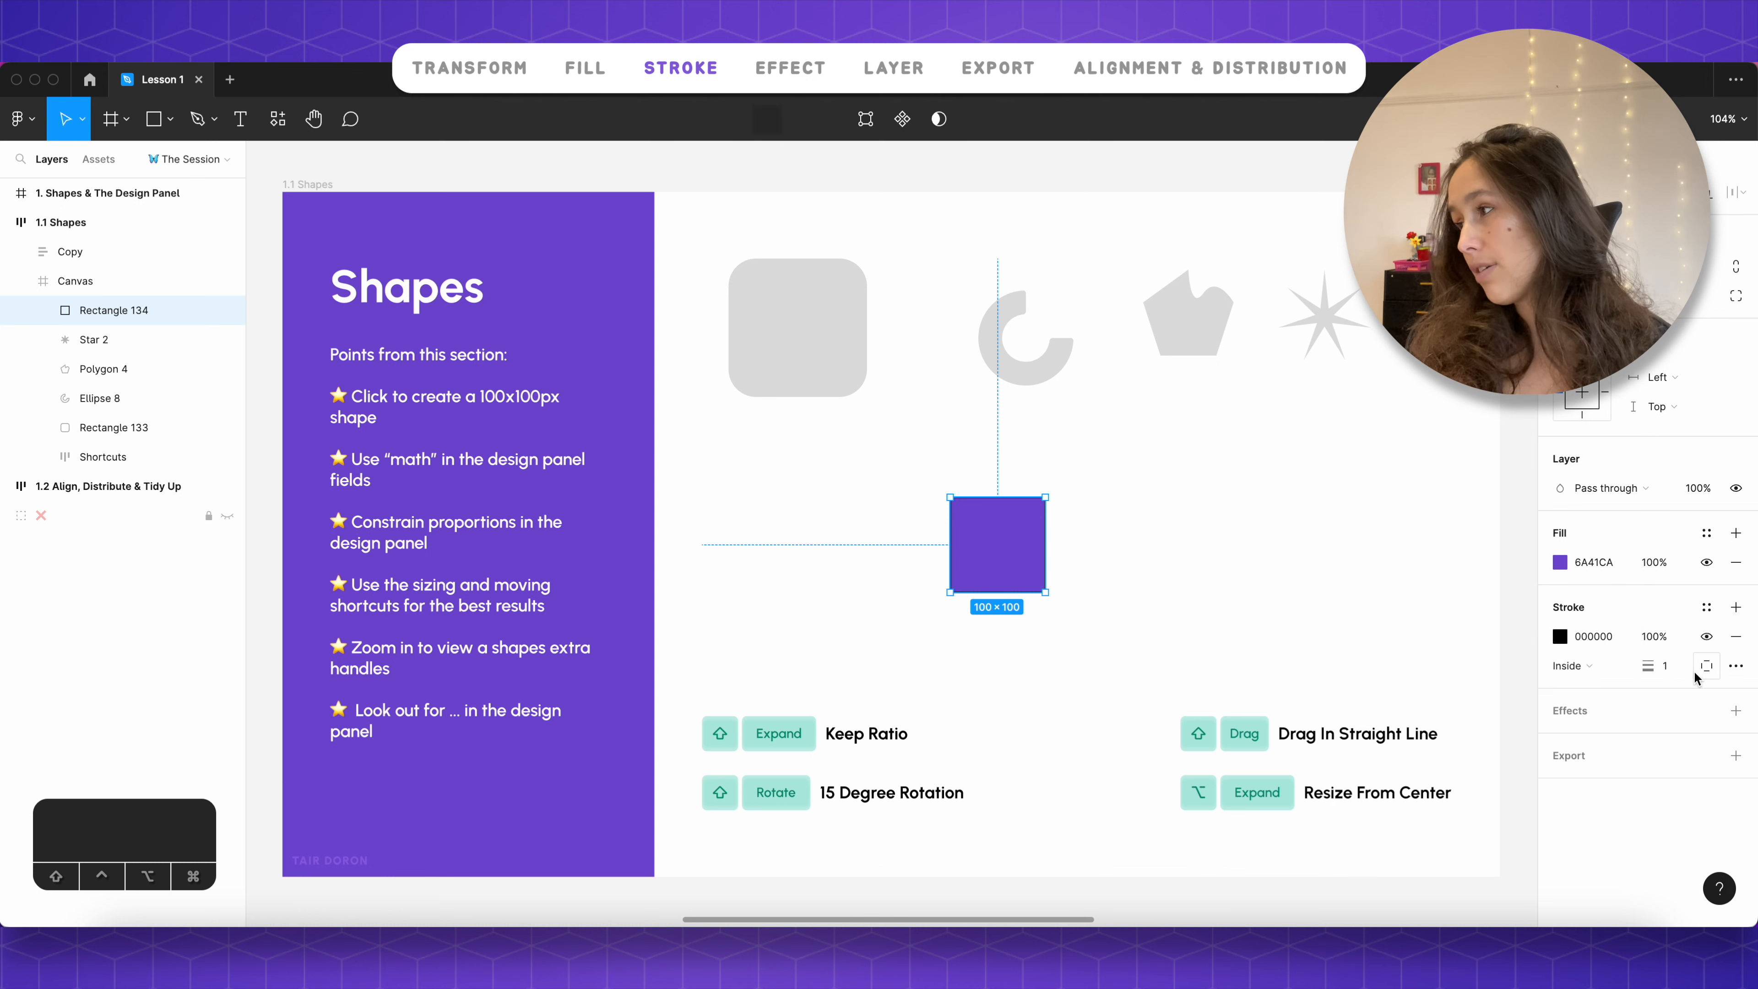
Step: Set the square's stroke weight to 10
{"action": "left_click", "coordinate": [1680, 673]}
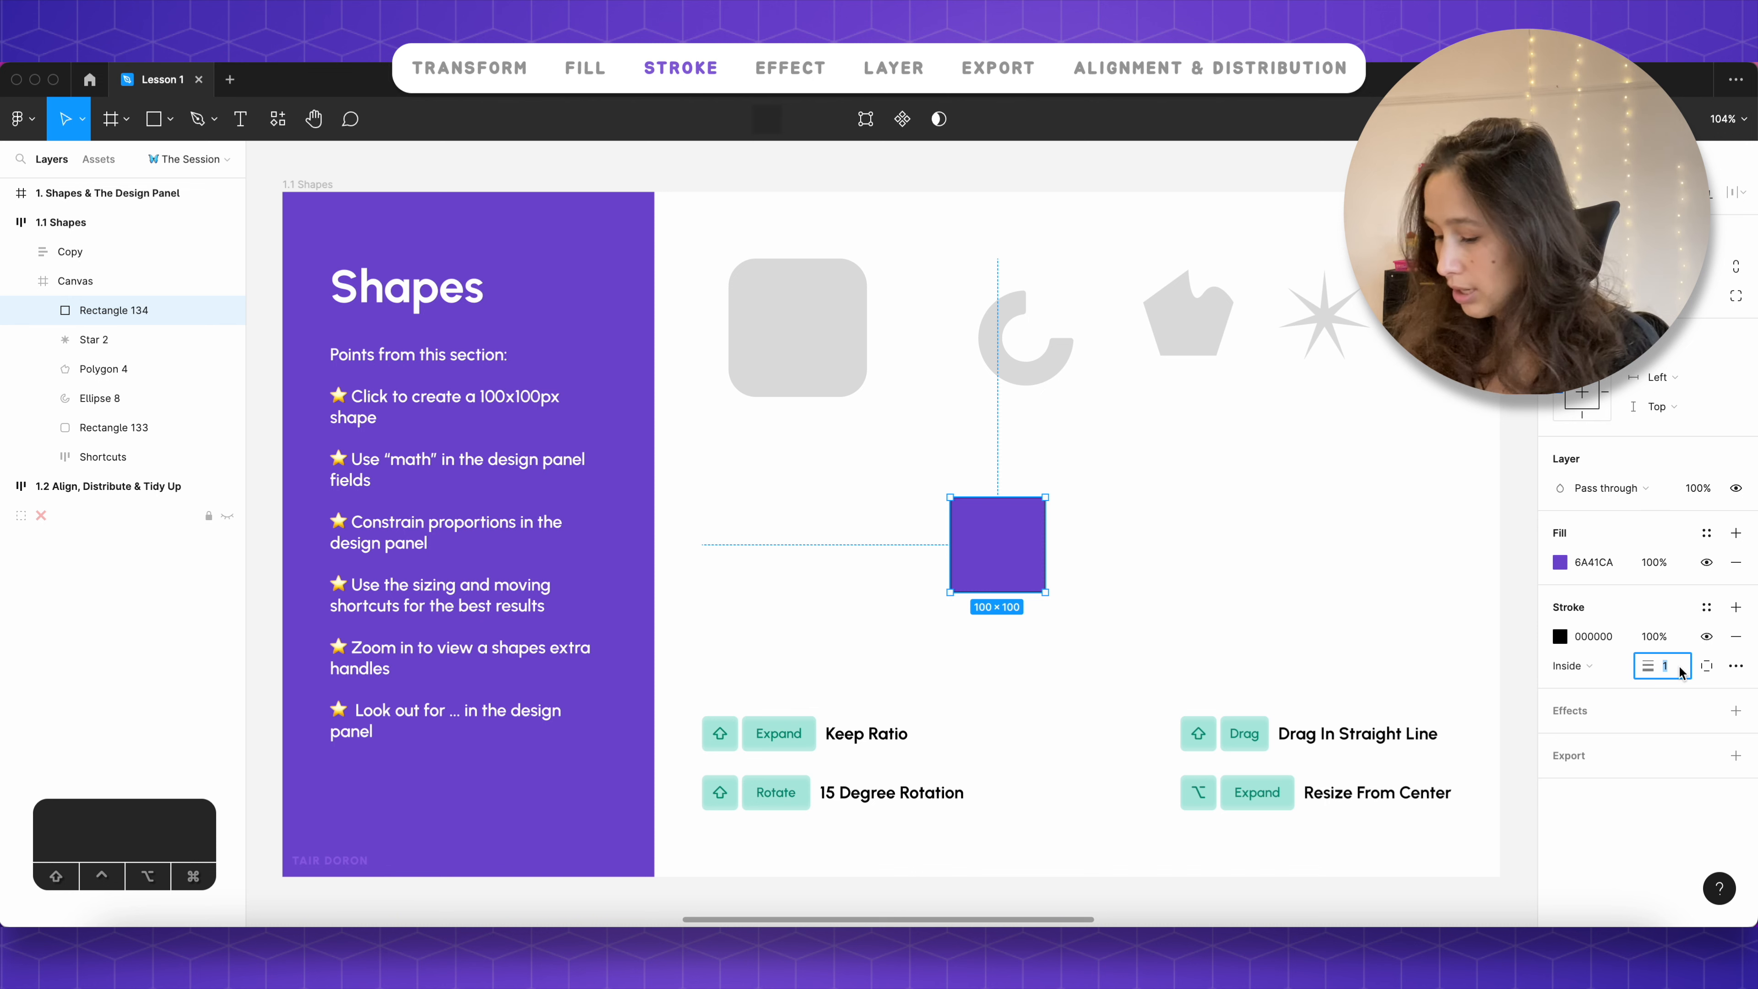
{"action": "type", "text": "10"}
{"action": "key", "text": "Return"}
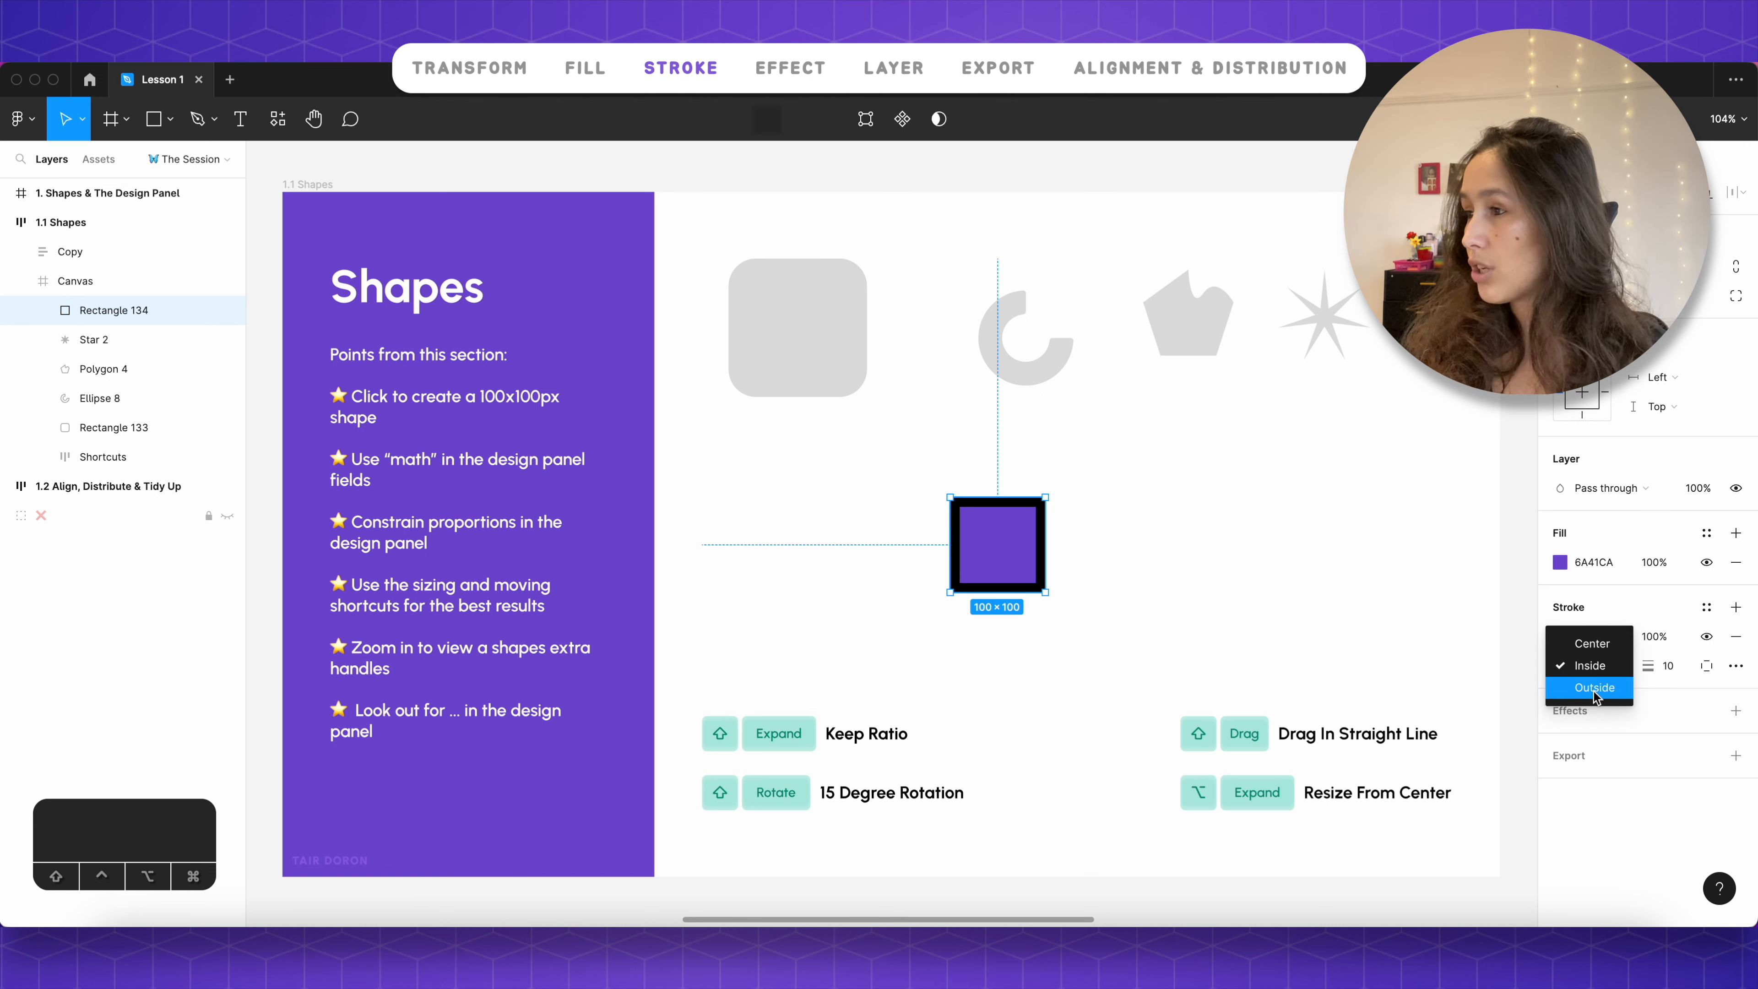
Step: Try the Outside and Center alignments on the square's stroke and return it to Inside
{"action": "left_click", "coordinate": [1592, 693]}
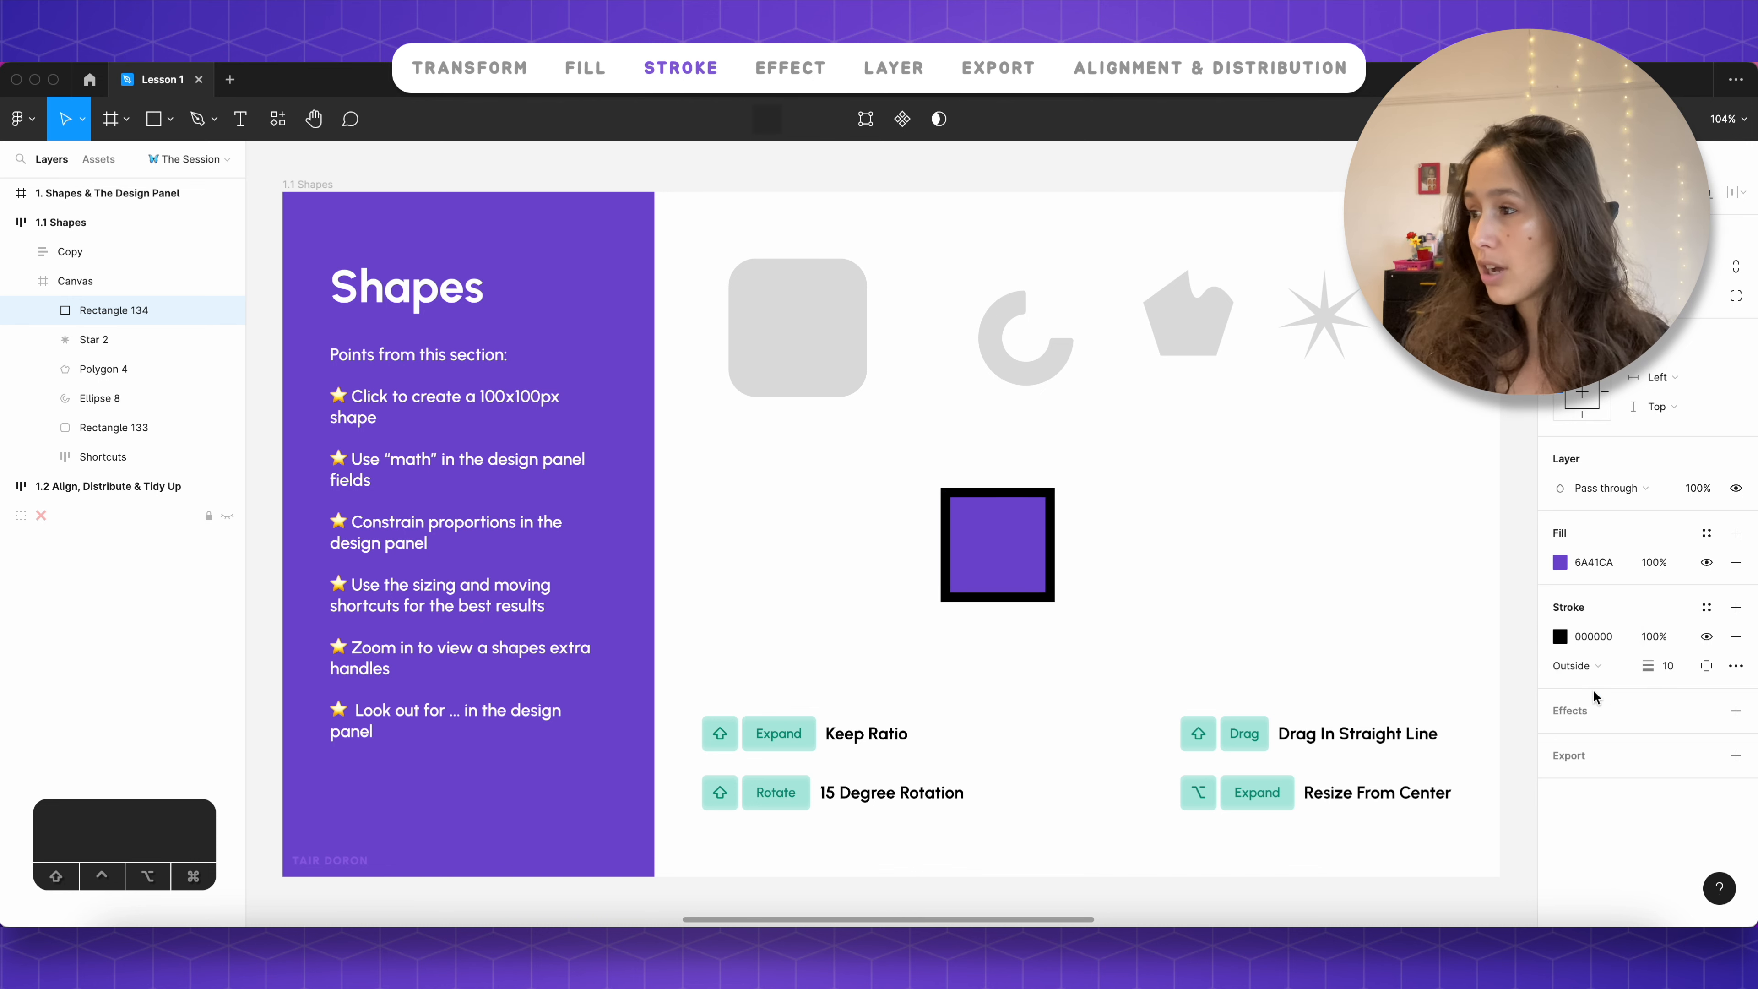
{"action": "left_click", "coordinate": [1594, 665]}
{"action": "left_click", "coordinate": [1594, 649]}
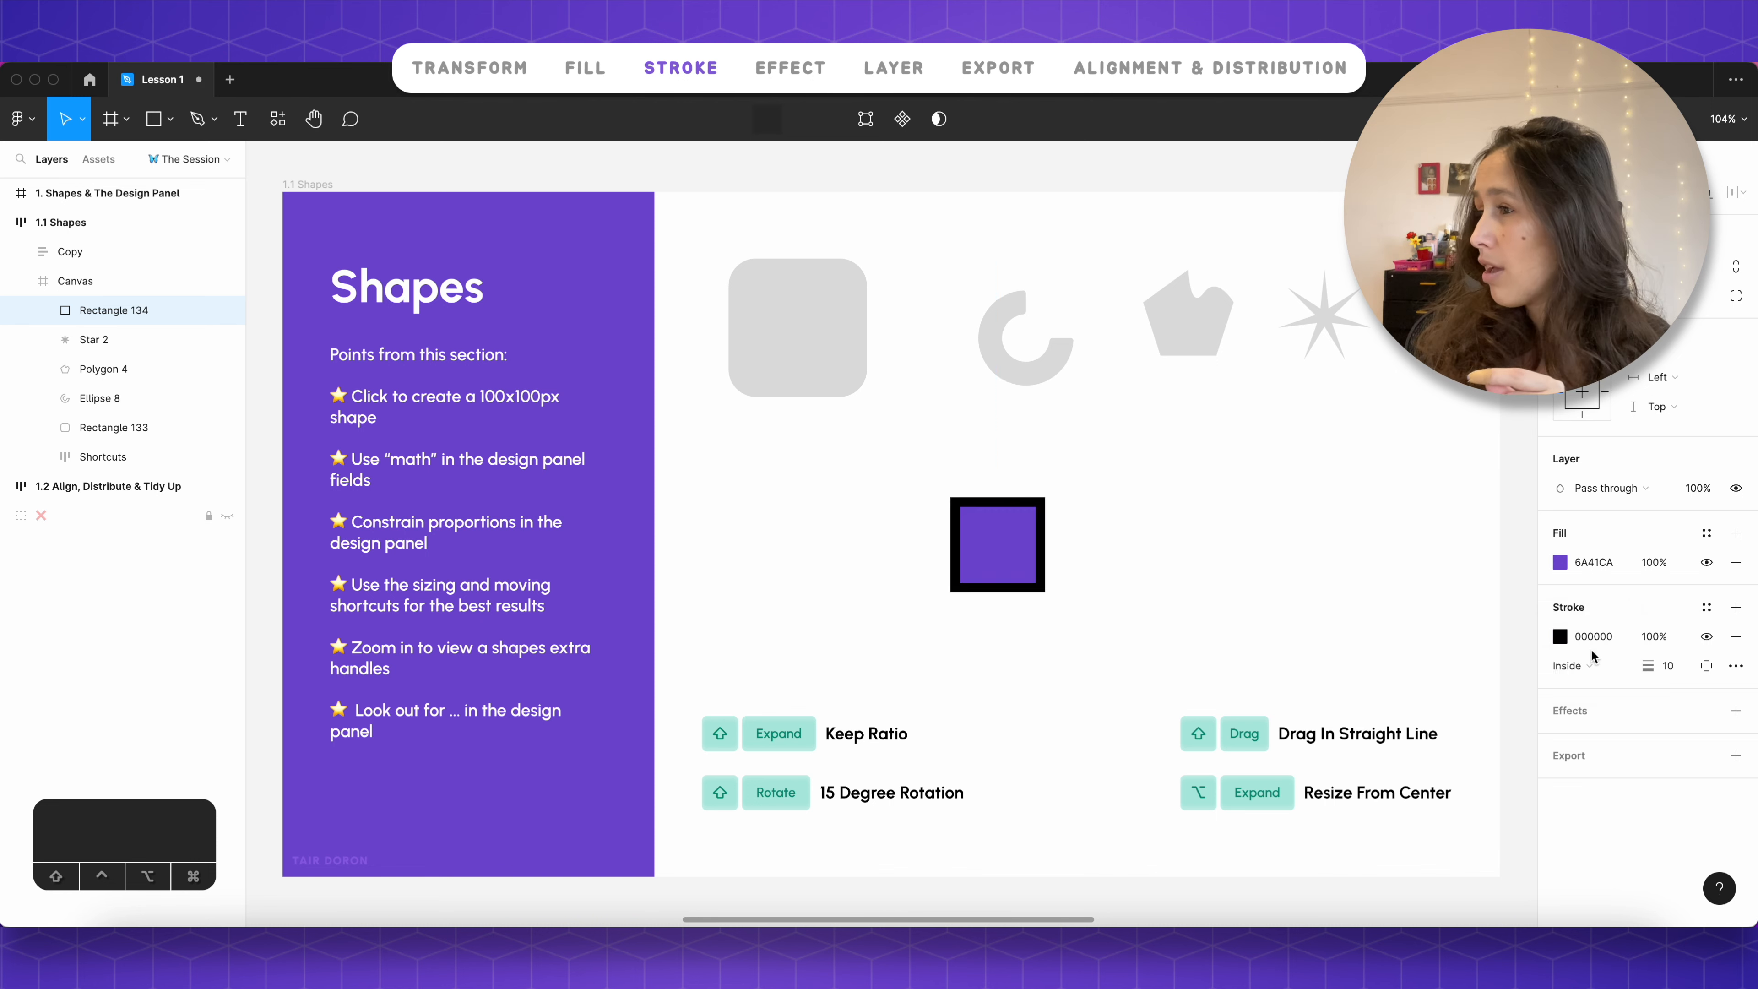
{"action": "left_click", "coordinate": [1581, 665]}
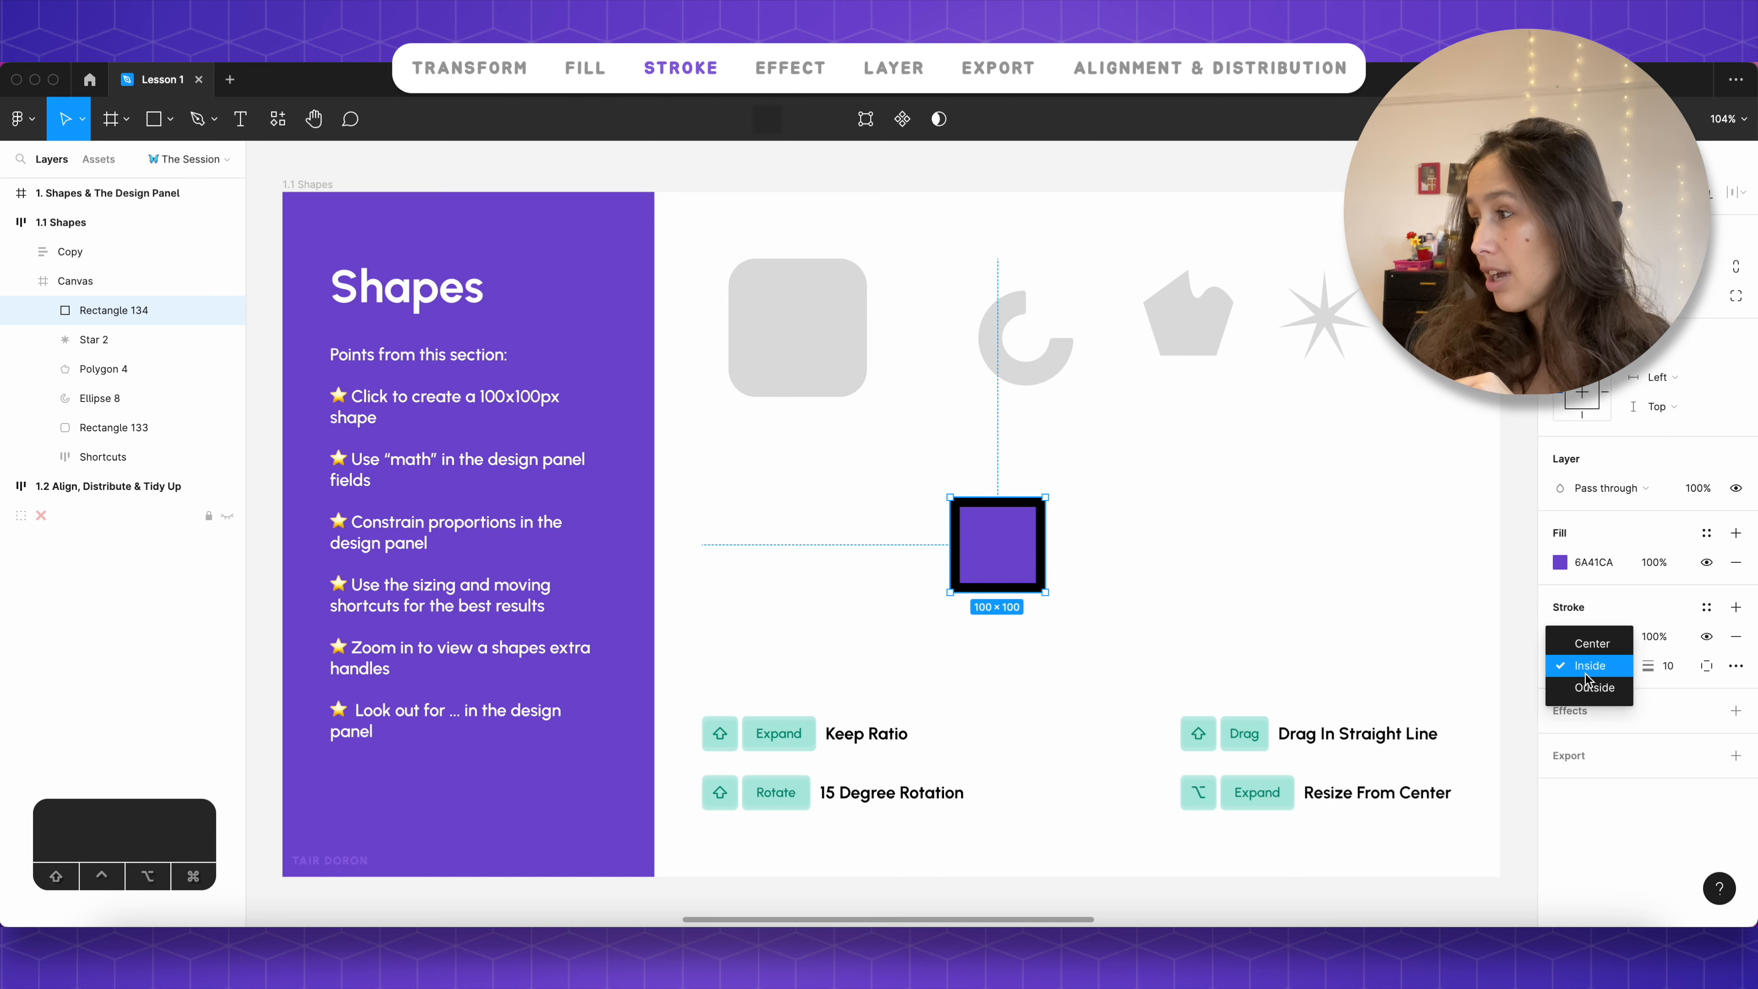
{"action": "left_click", "coordinate": [1586, 640]}
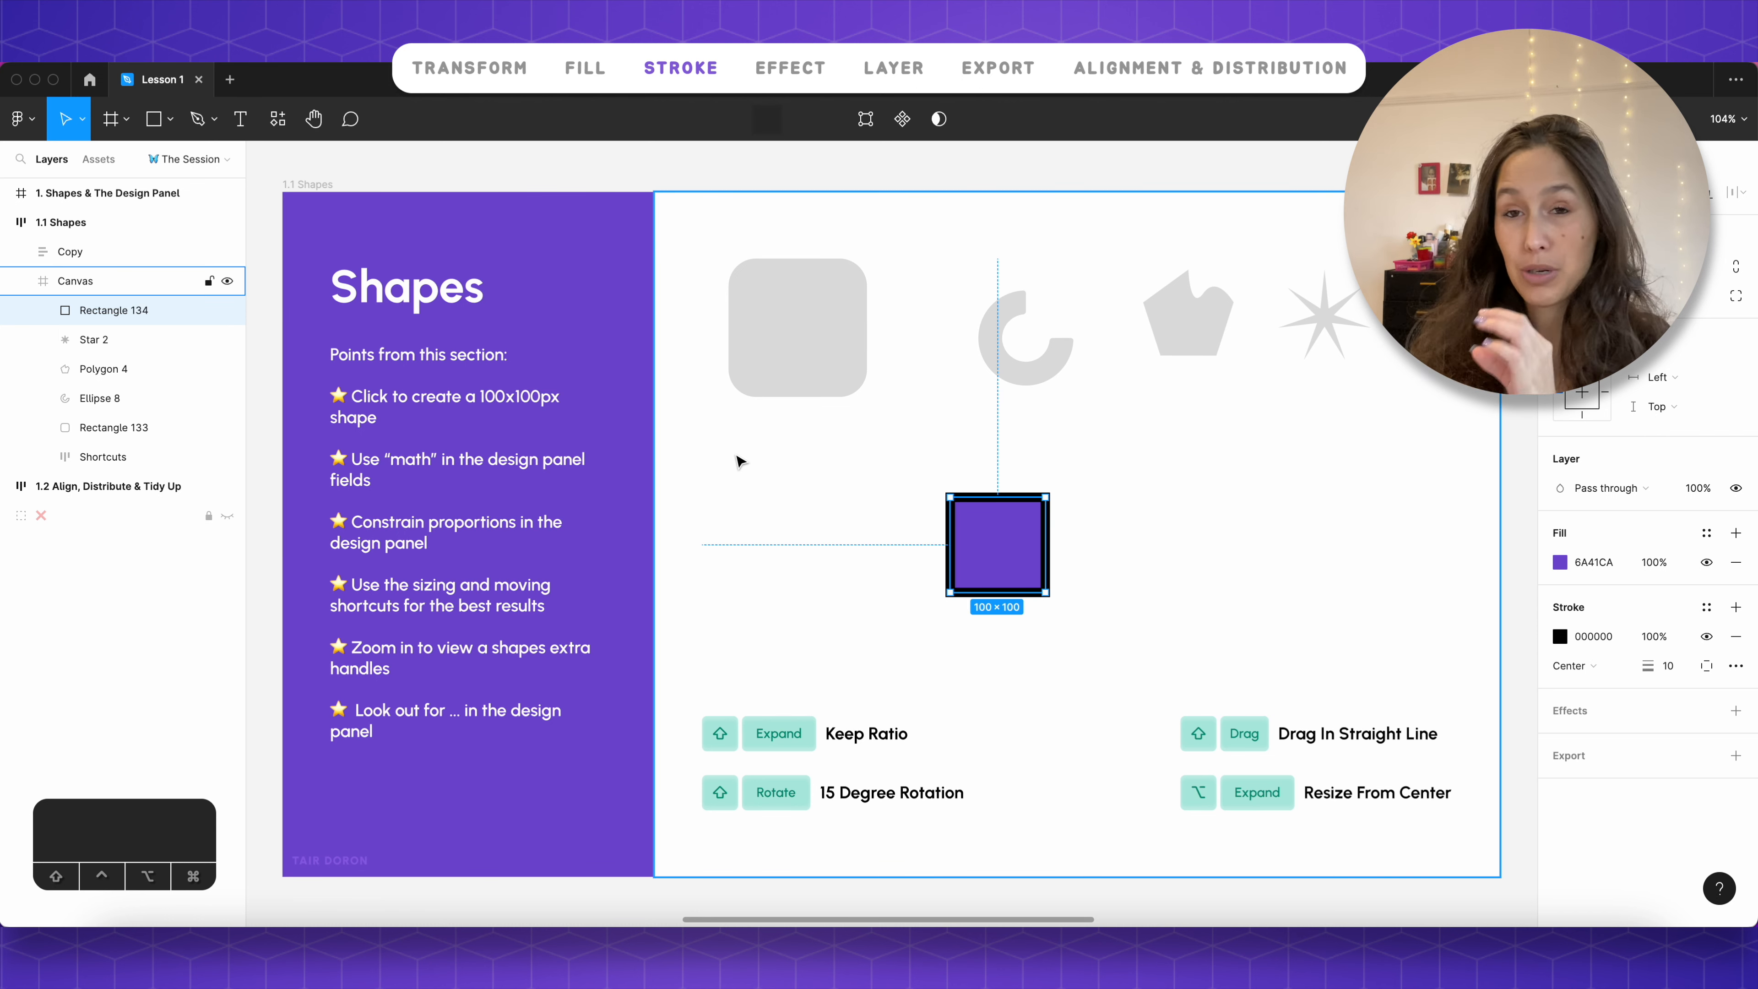
{"action": "left_click", "coordinate": [1681, 666]}
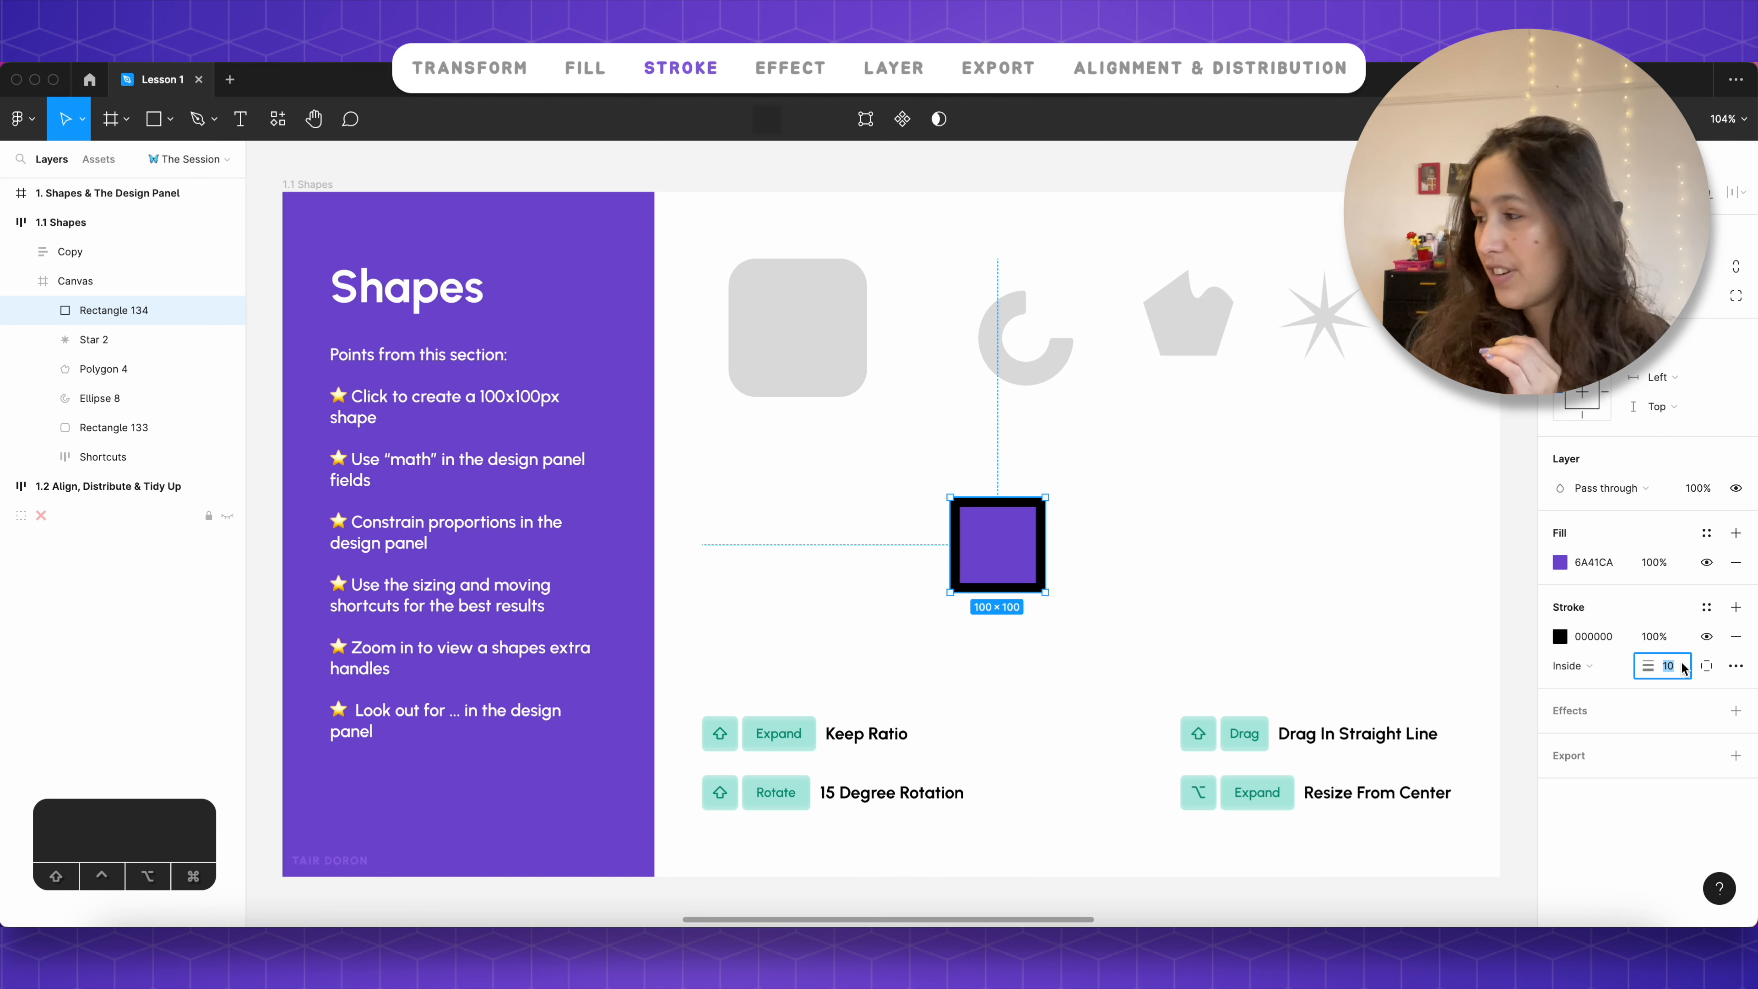
{"action": "left_click", "coordinate": [1592, 668]}
{"action": "left_click", "coordinate": [1602, 666]}
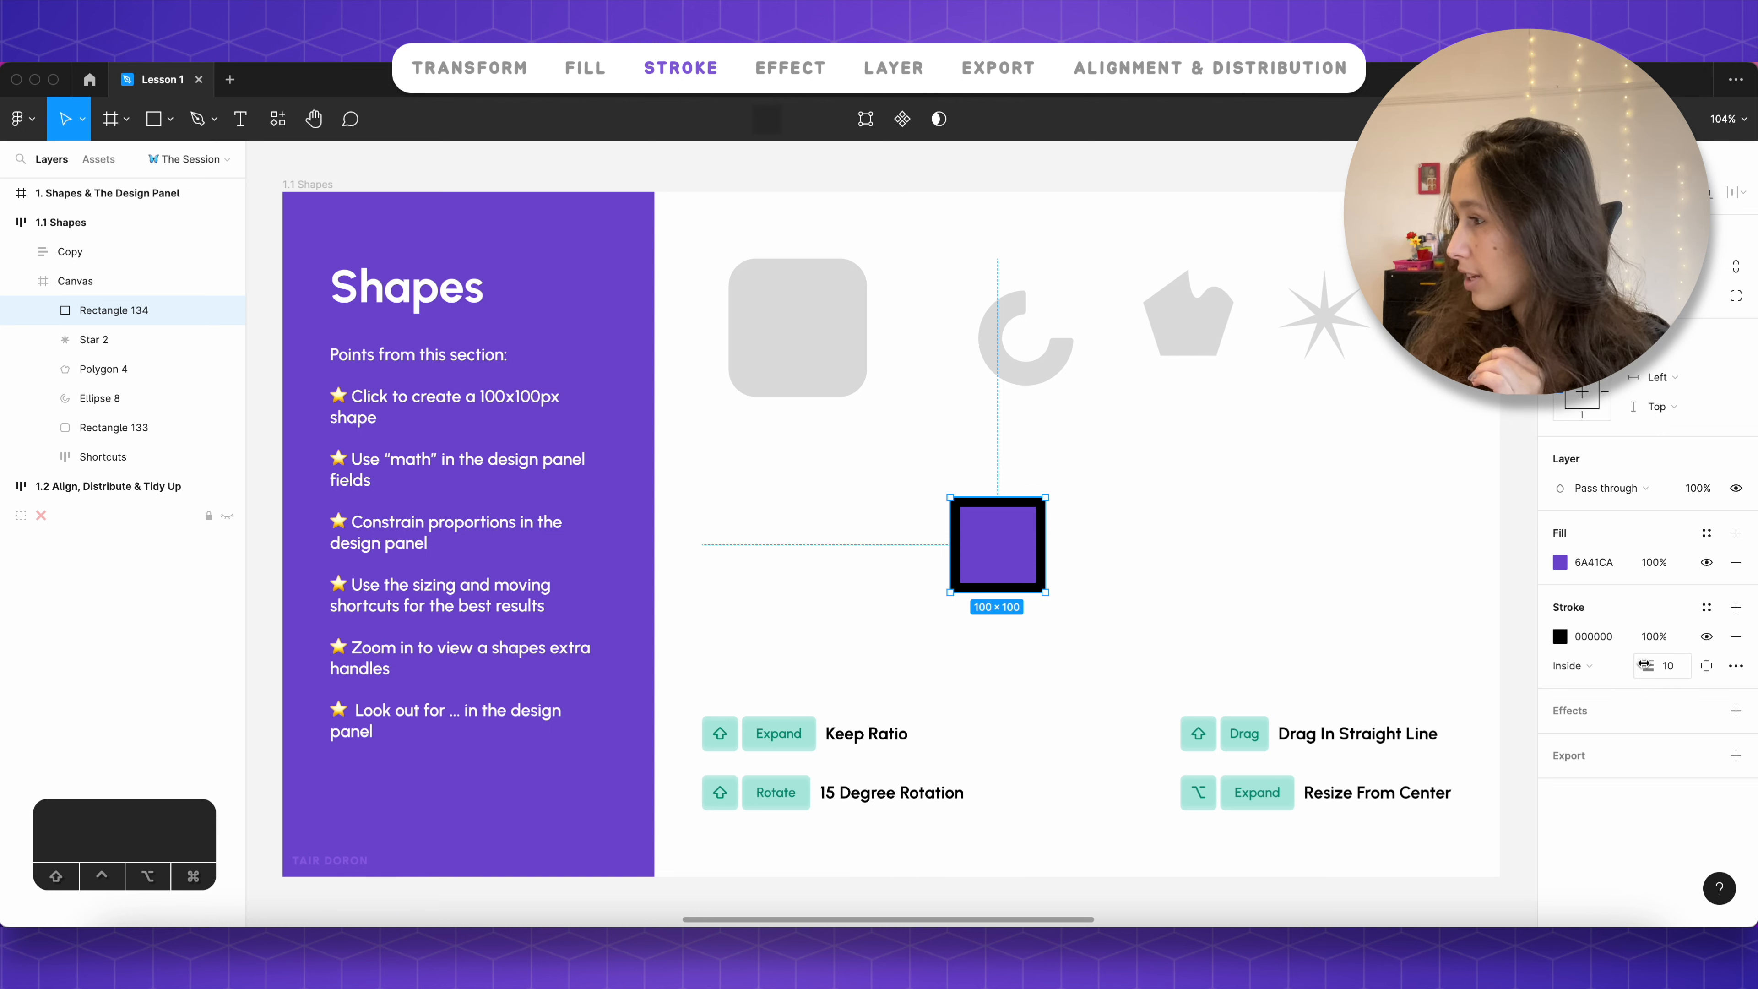
Step: Set the square's stroke weight to 2
{"action": "left_click", "coordinate": [1665, 666]}
{"action": "type", "text": "2"}
{"action": "key", "text": "Return"}
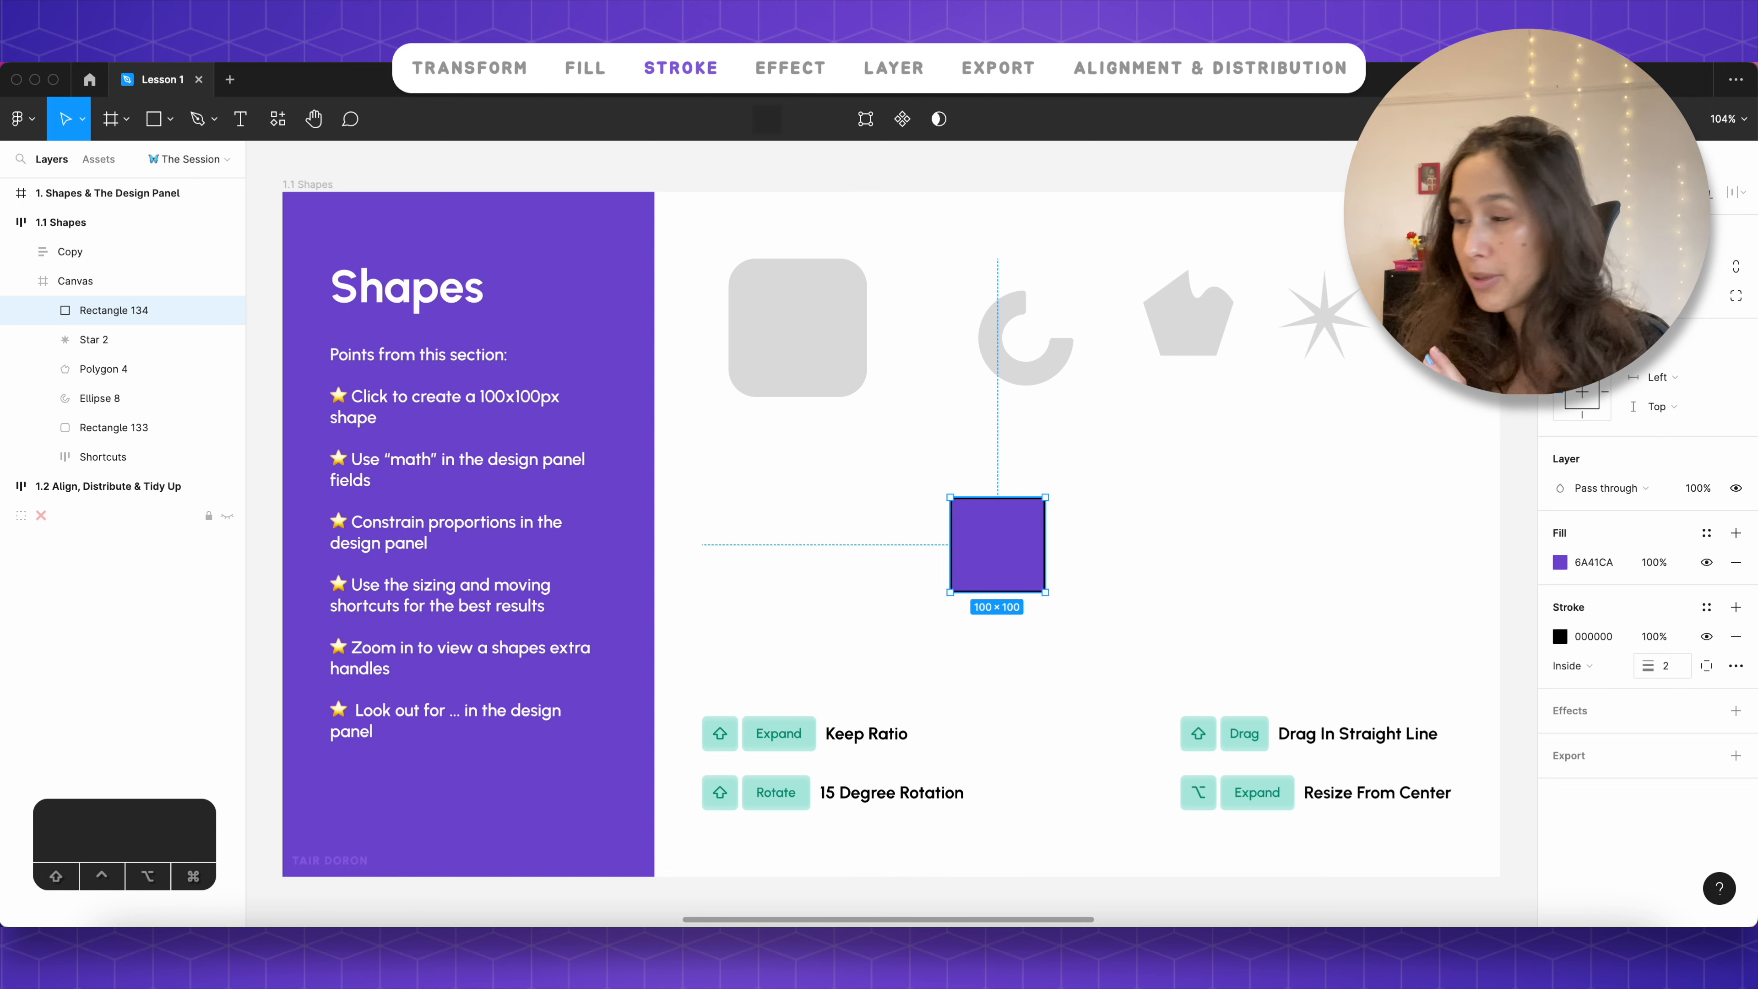
Step: Switch the square's stroke to custom per-side weights and set the left side to 5
{"action": "scroll", "coordinate": [925, 463], "scroll_direction": "up", "scroll_amount": 3}
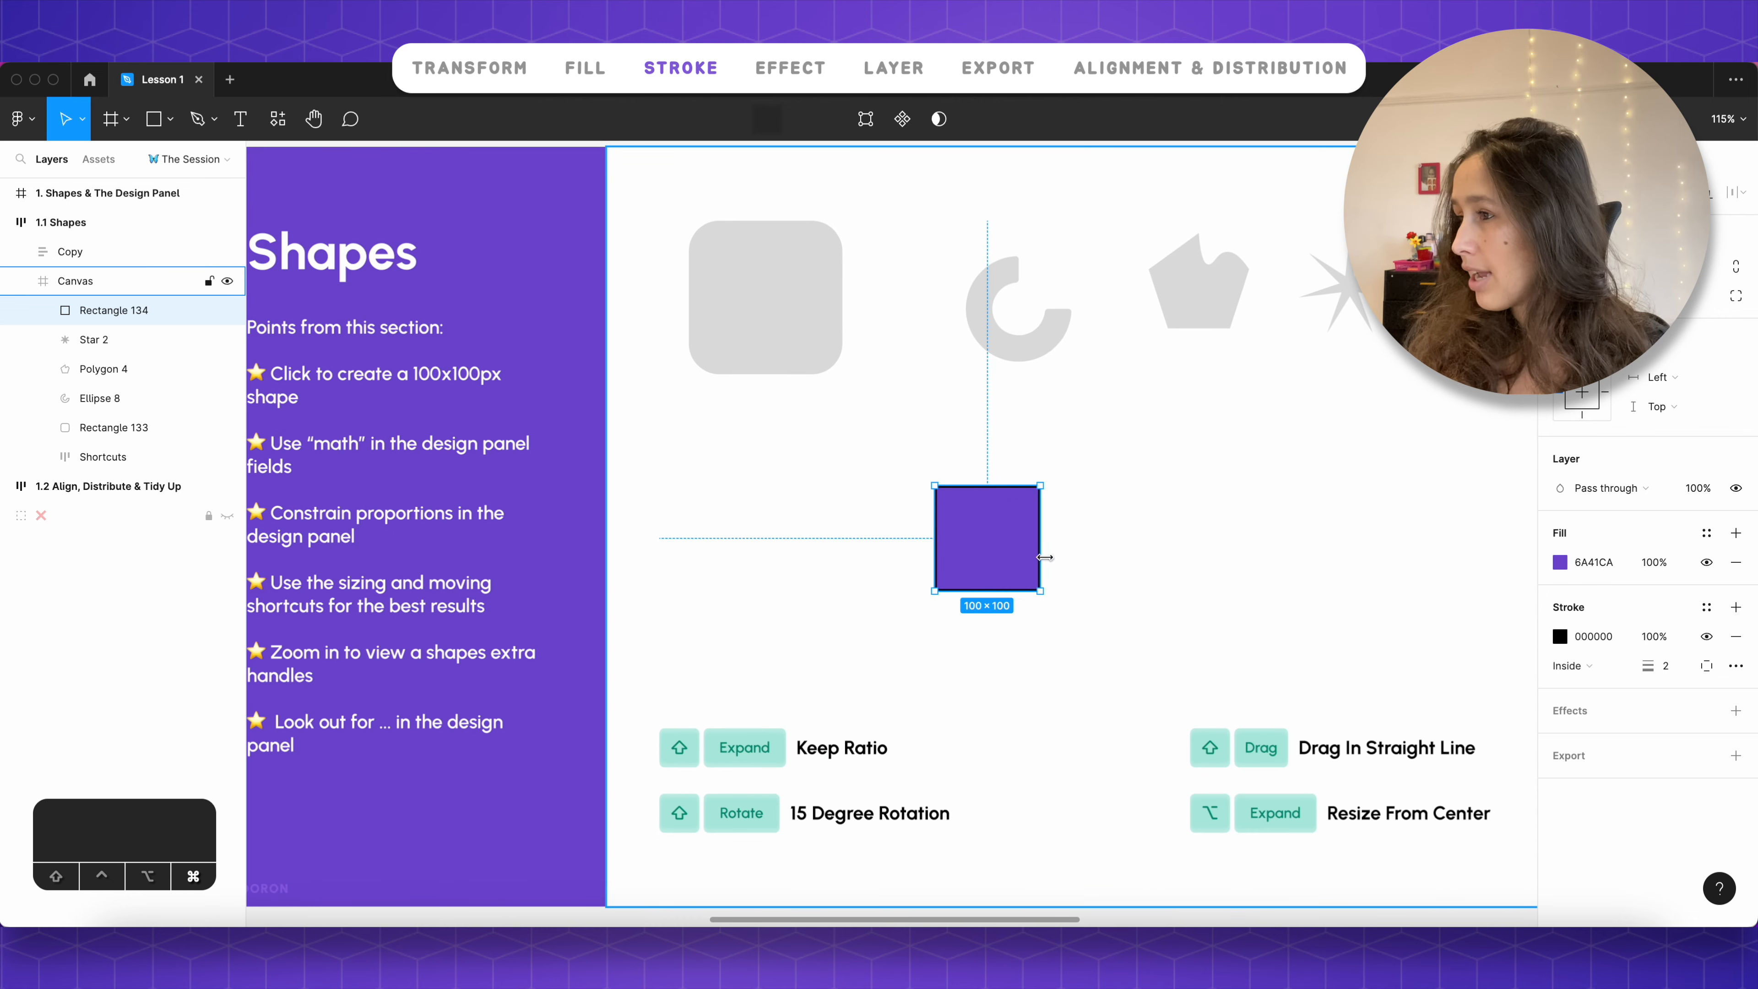
{"action": "scroll", "coordinate": [925, 462], "scroll_direction": "up", "scroll_amount": 5}
{"action": "scroll", "coordinate": [1136, 666], "scroll_direction": "down", "scroll_amount": 2}
{"action": "scroll", "coordinate": [1136, 666], "scroll_direction": "right", "scroll_amount": 1}
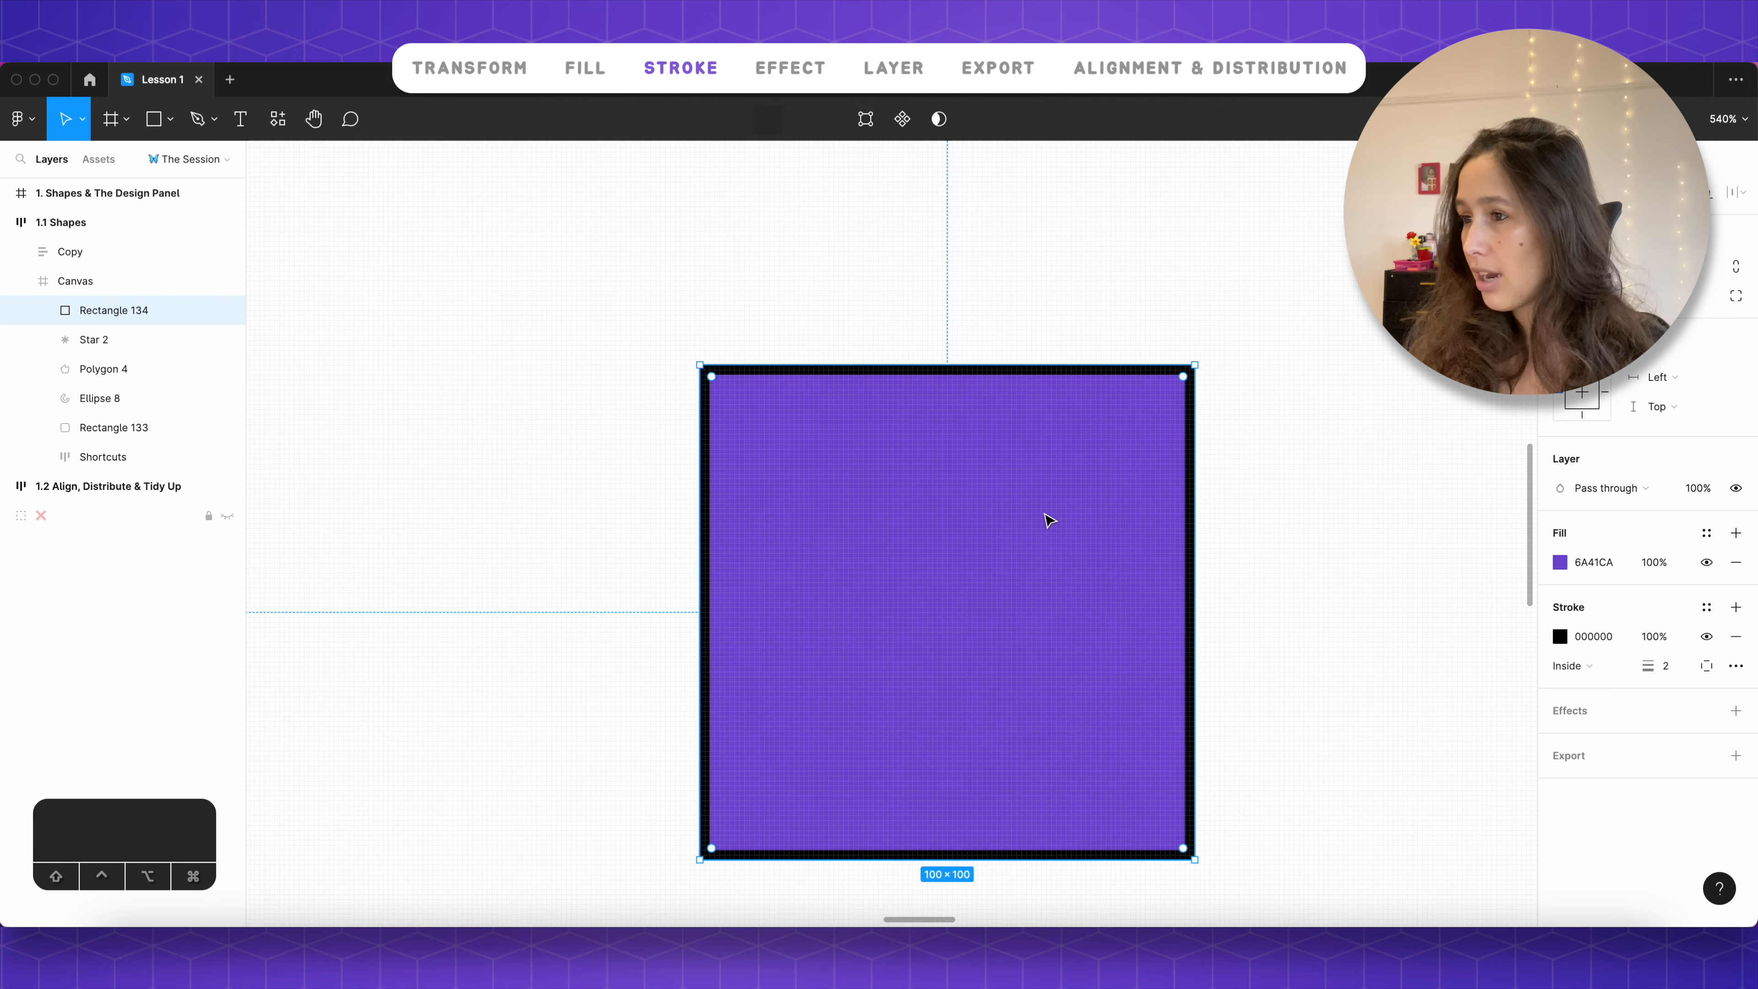
{"action": "left_click", "coordinate": [1712, 671]}
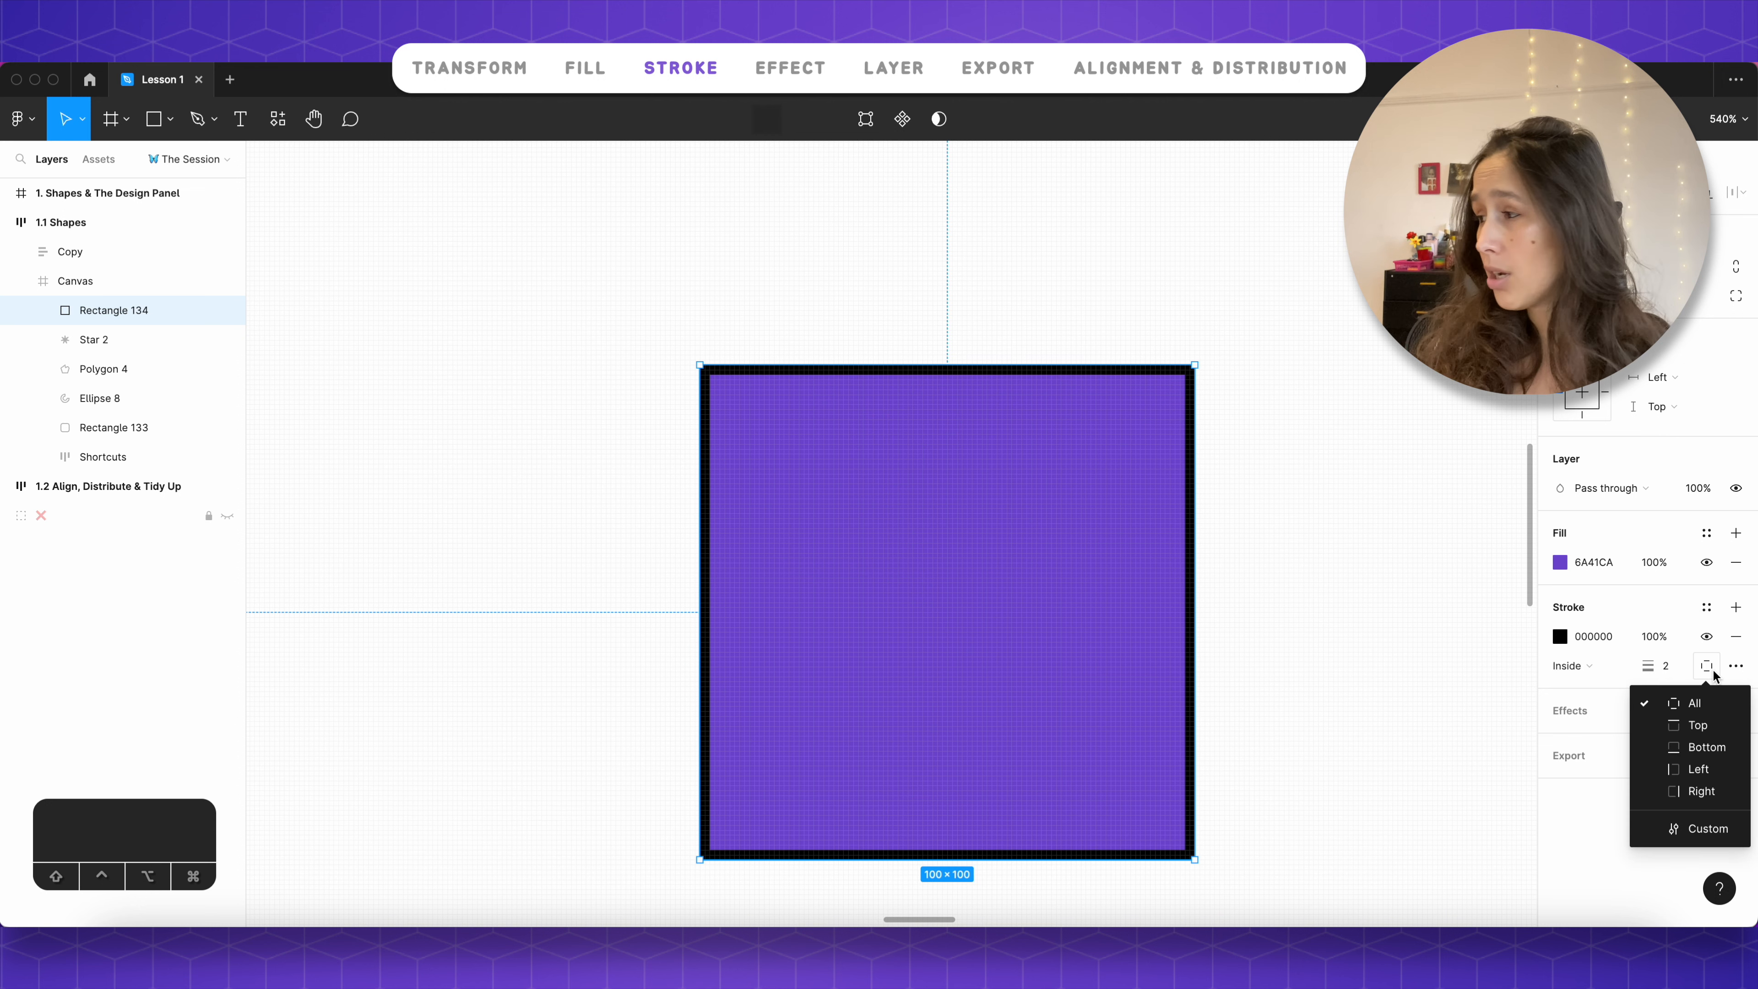
{"action": "left_click", "coordinate": [1707, 835]}
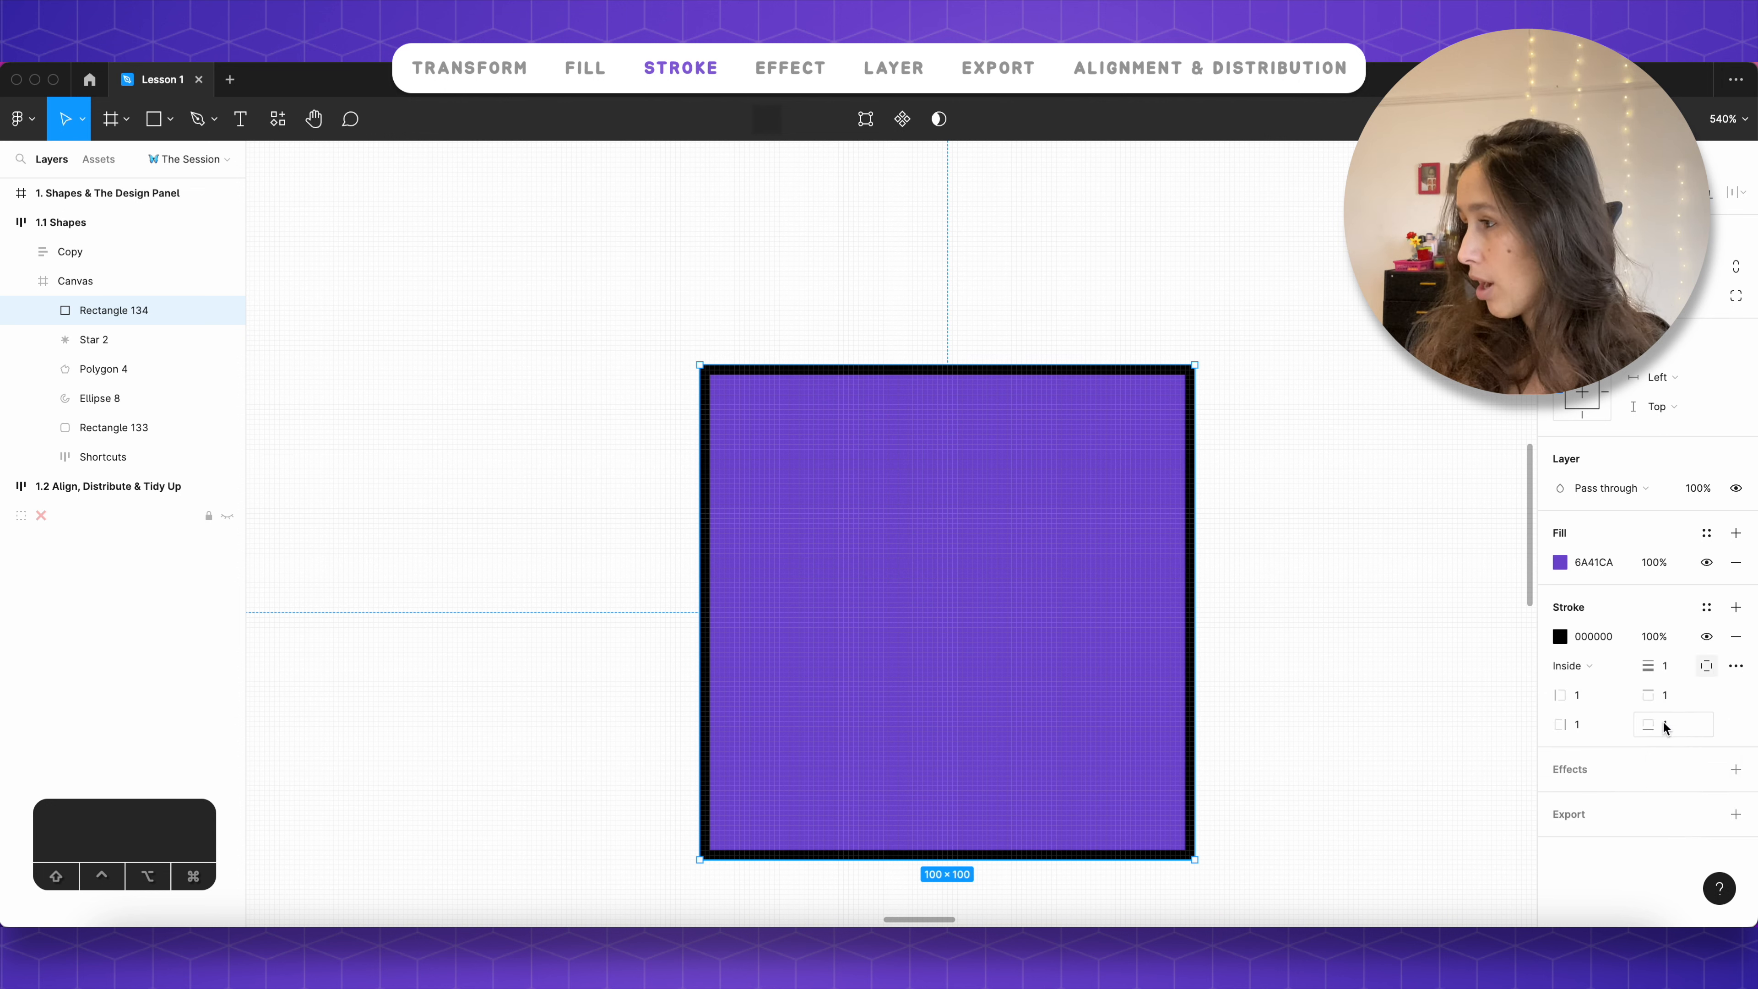
{"action": "left_click", "coordinate": [1582, 695]}
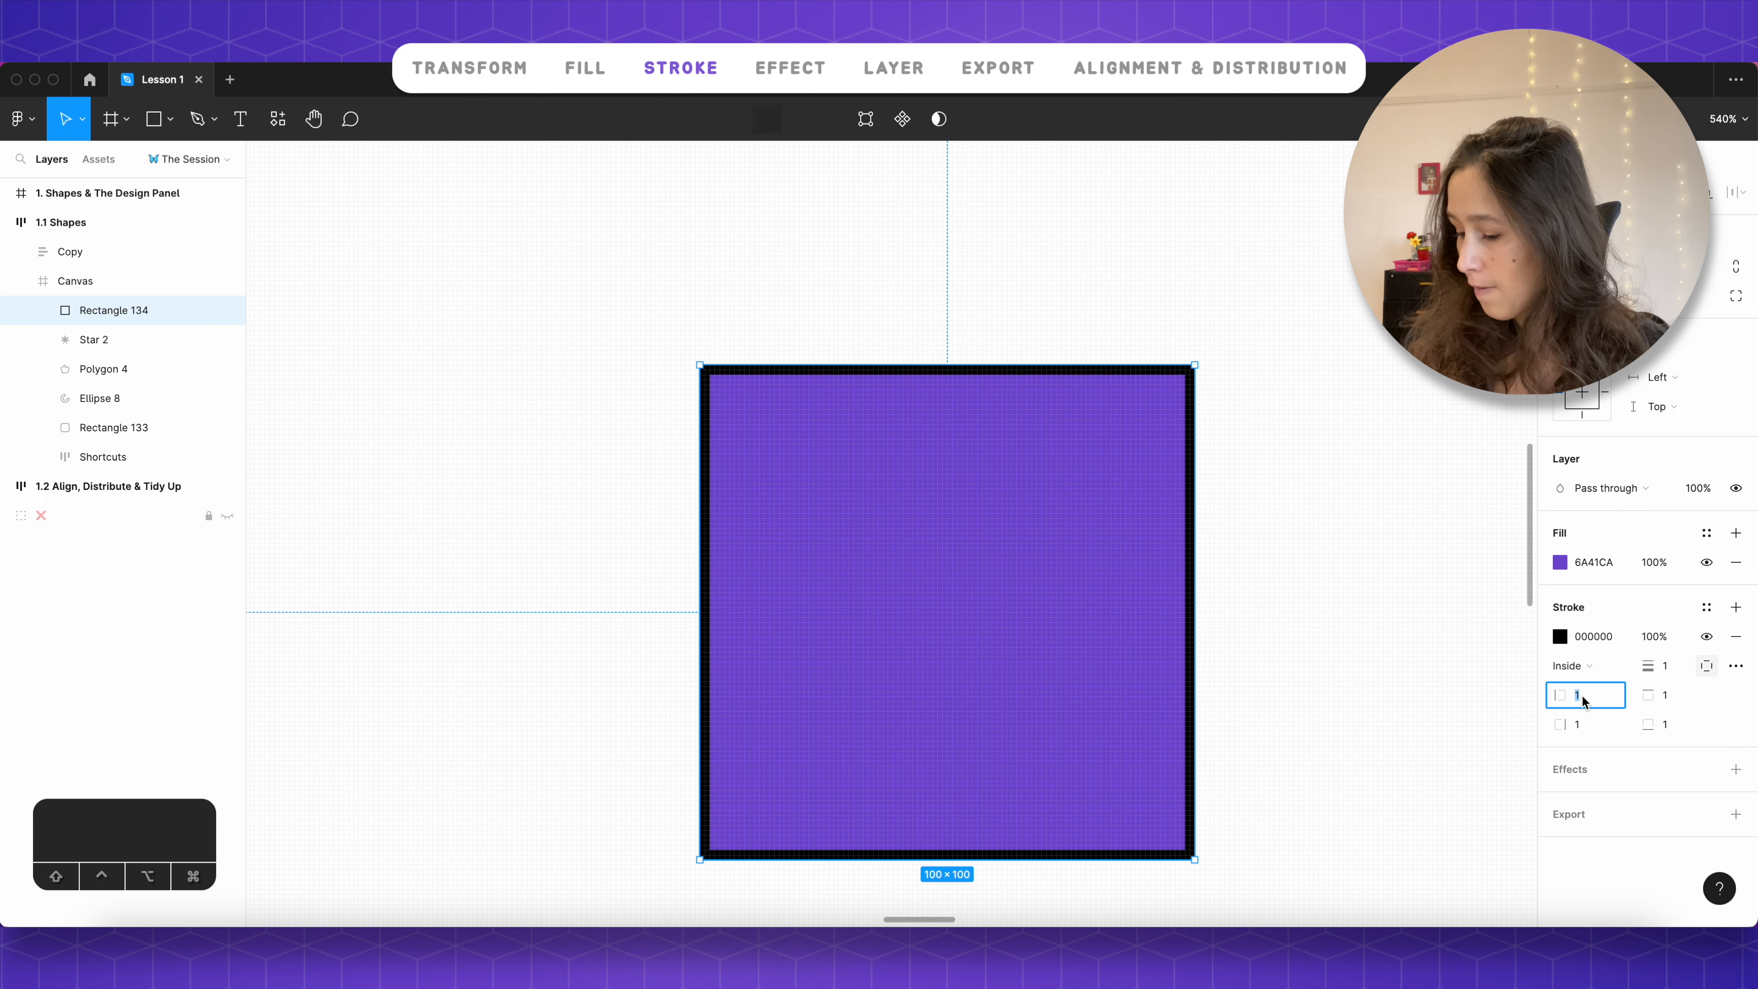
{"action": "type", "text": "5"}
{"action": "key", "text": "Return"}
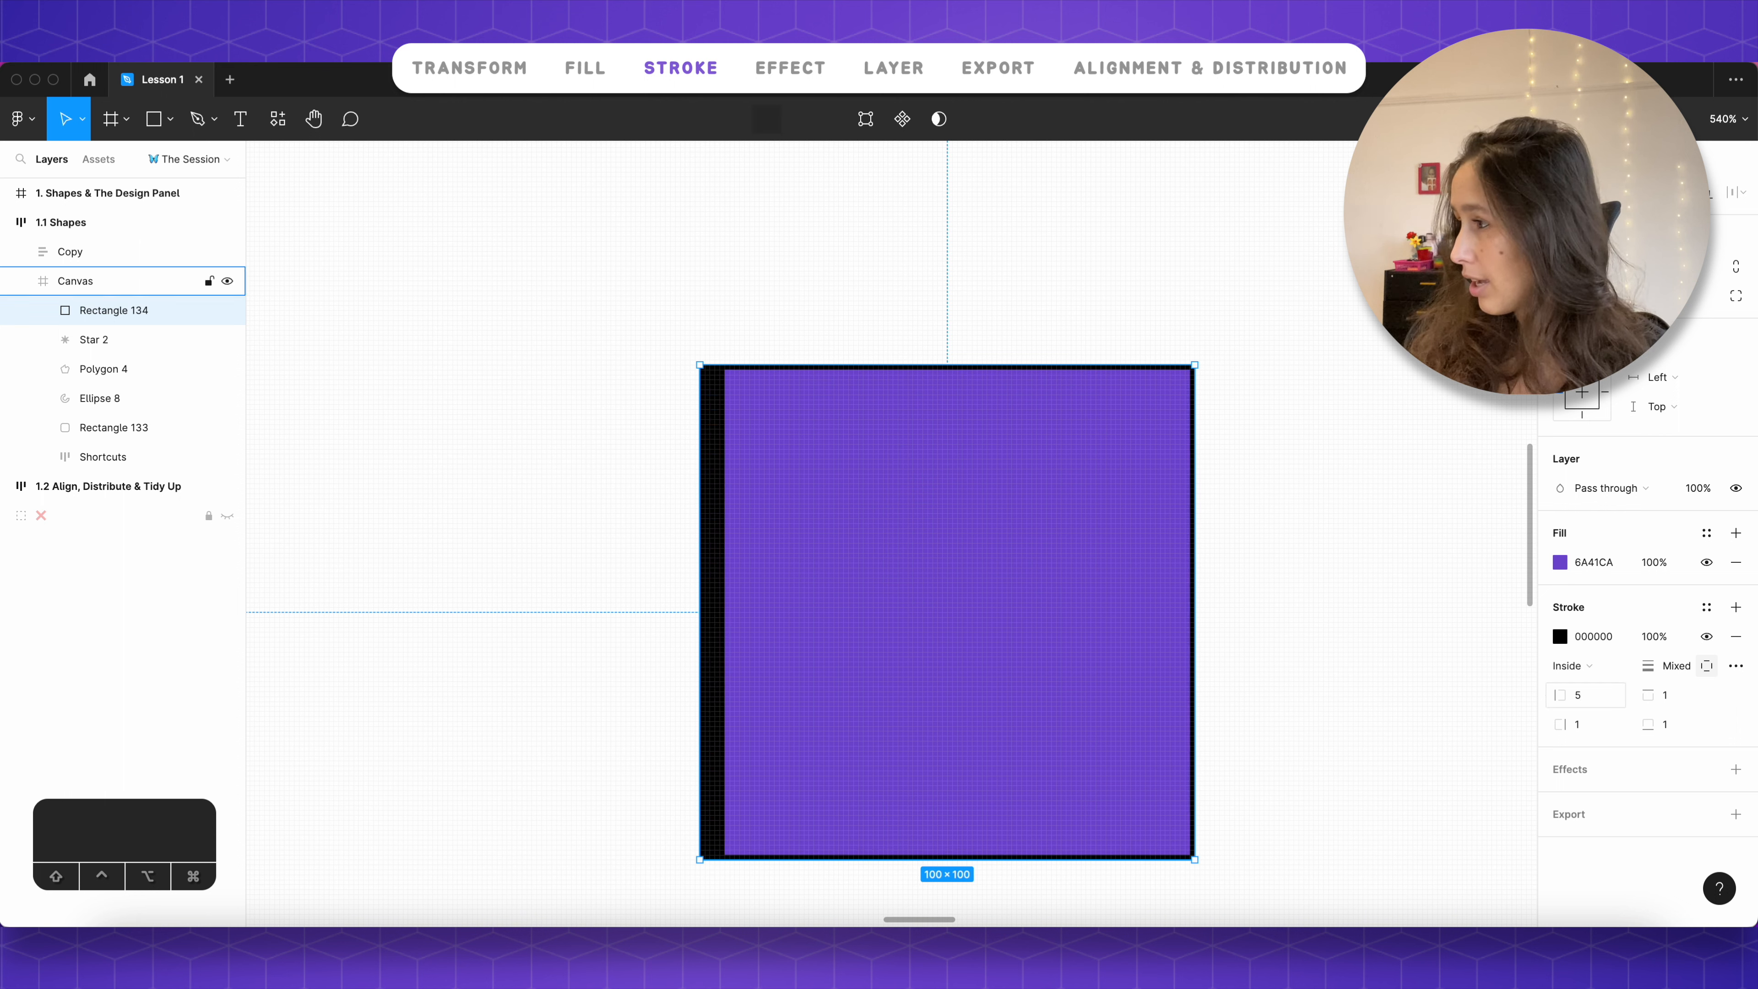
Step: Set the weight of the square's top side stroke to 5
{"action": "left_click", "coordinate": [1675, 725]}
{"action": "left_click", "coordinate": [1668, 698]}
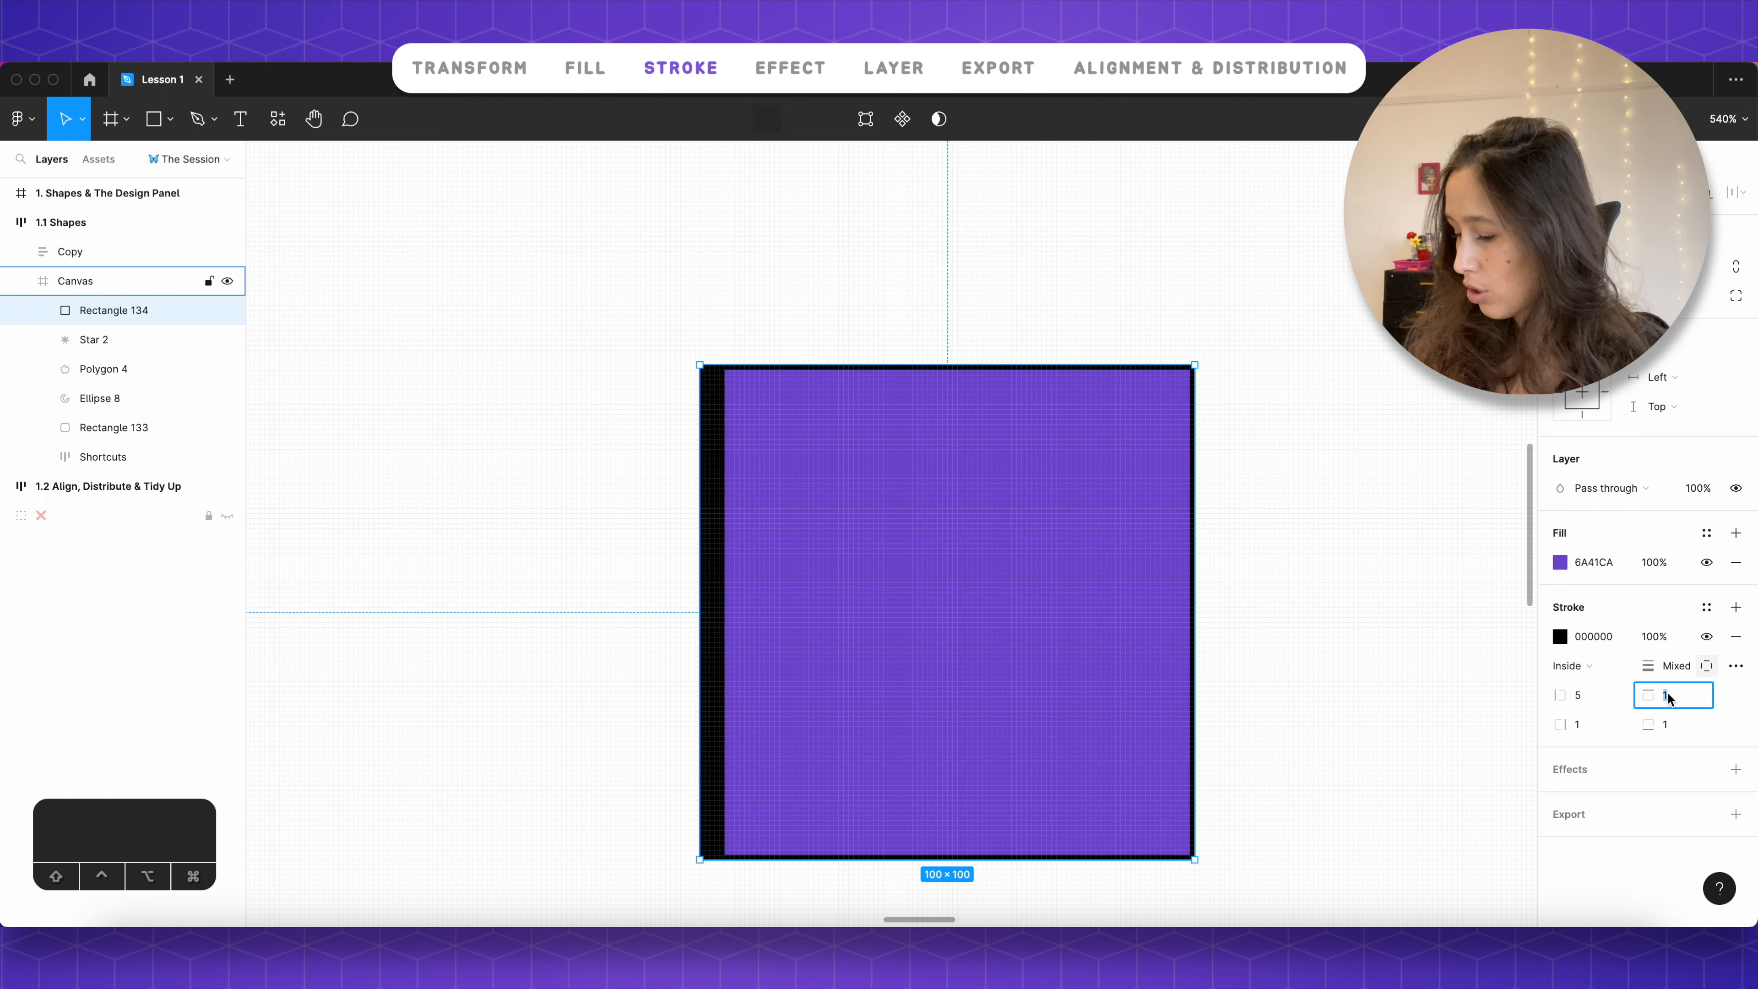
{"action": "type", "text": "5"}
{"action": "key", "text": "Return"}
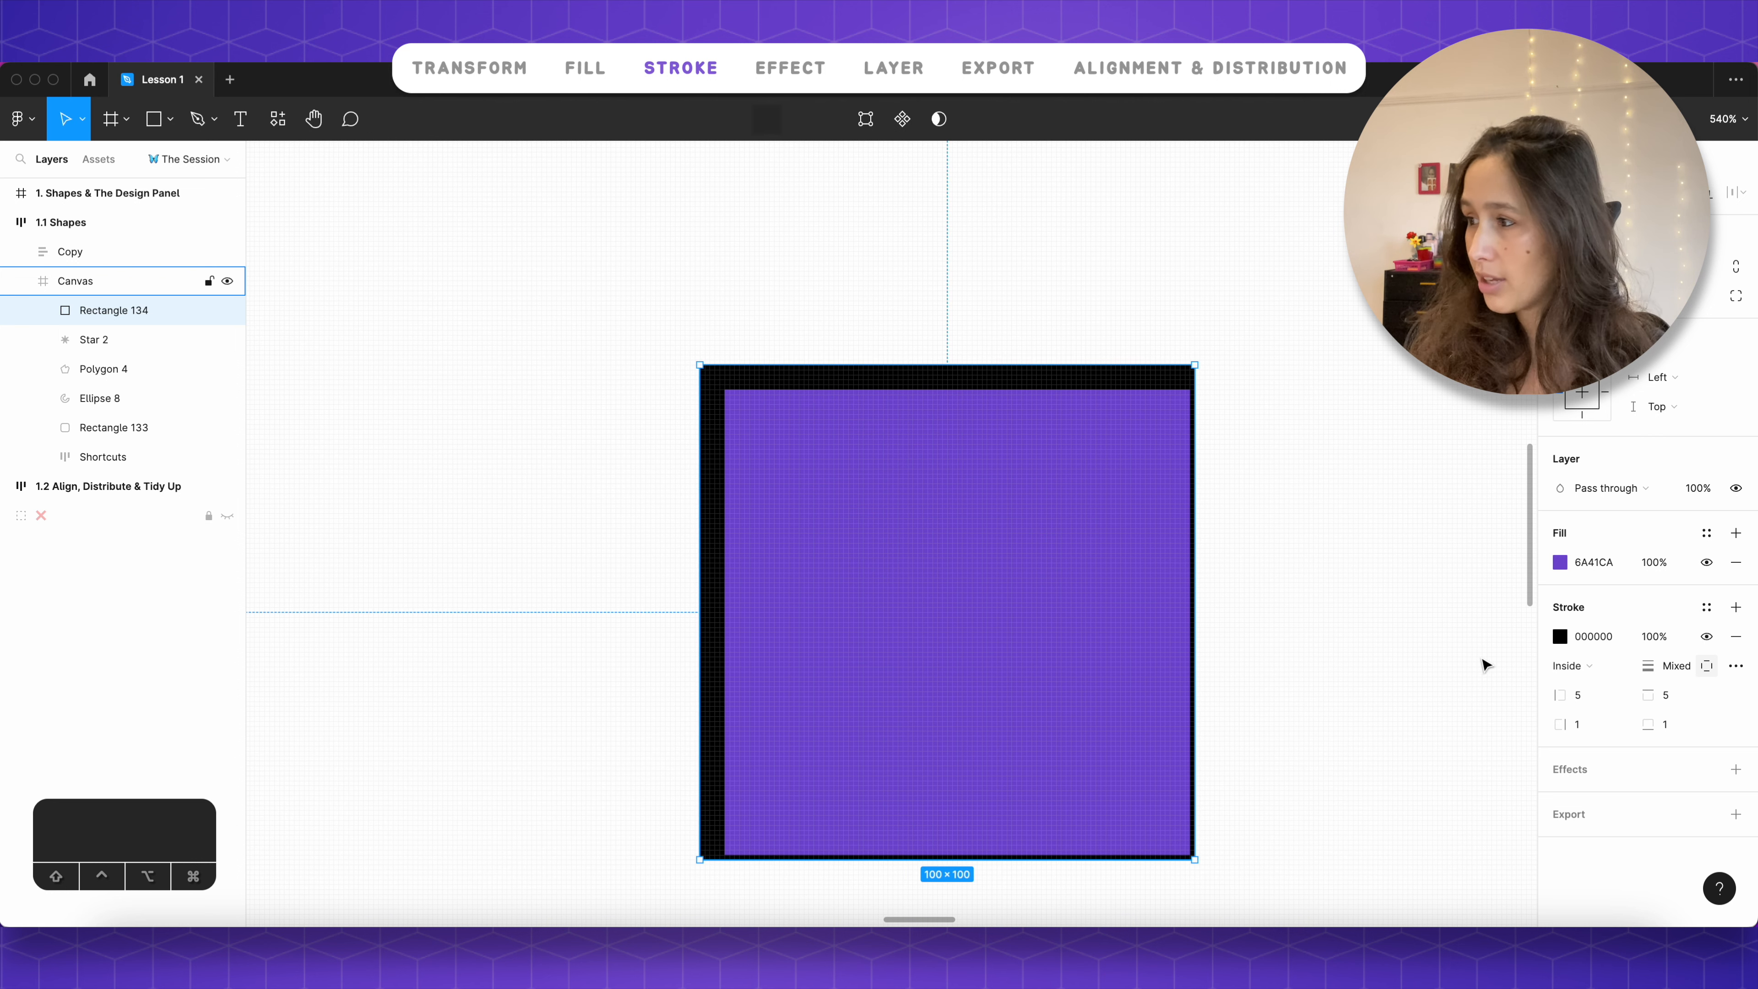
{"action": "left_click", "coordinate": [1484, 666]}
{"action": "left_click", "coordinate": [1143, 571]}
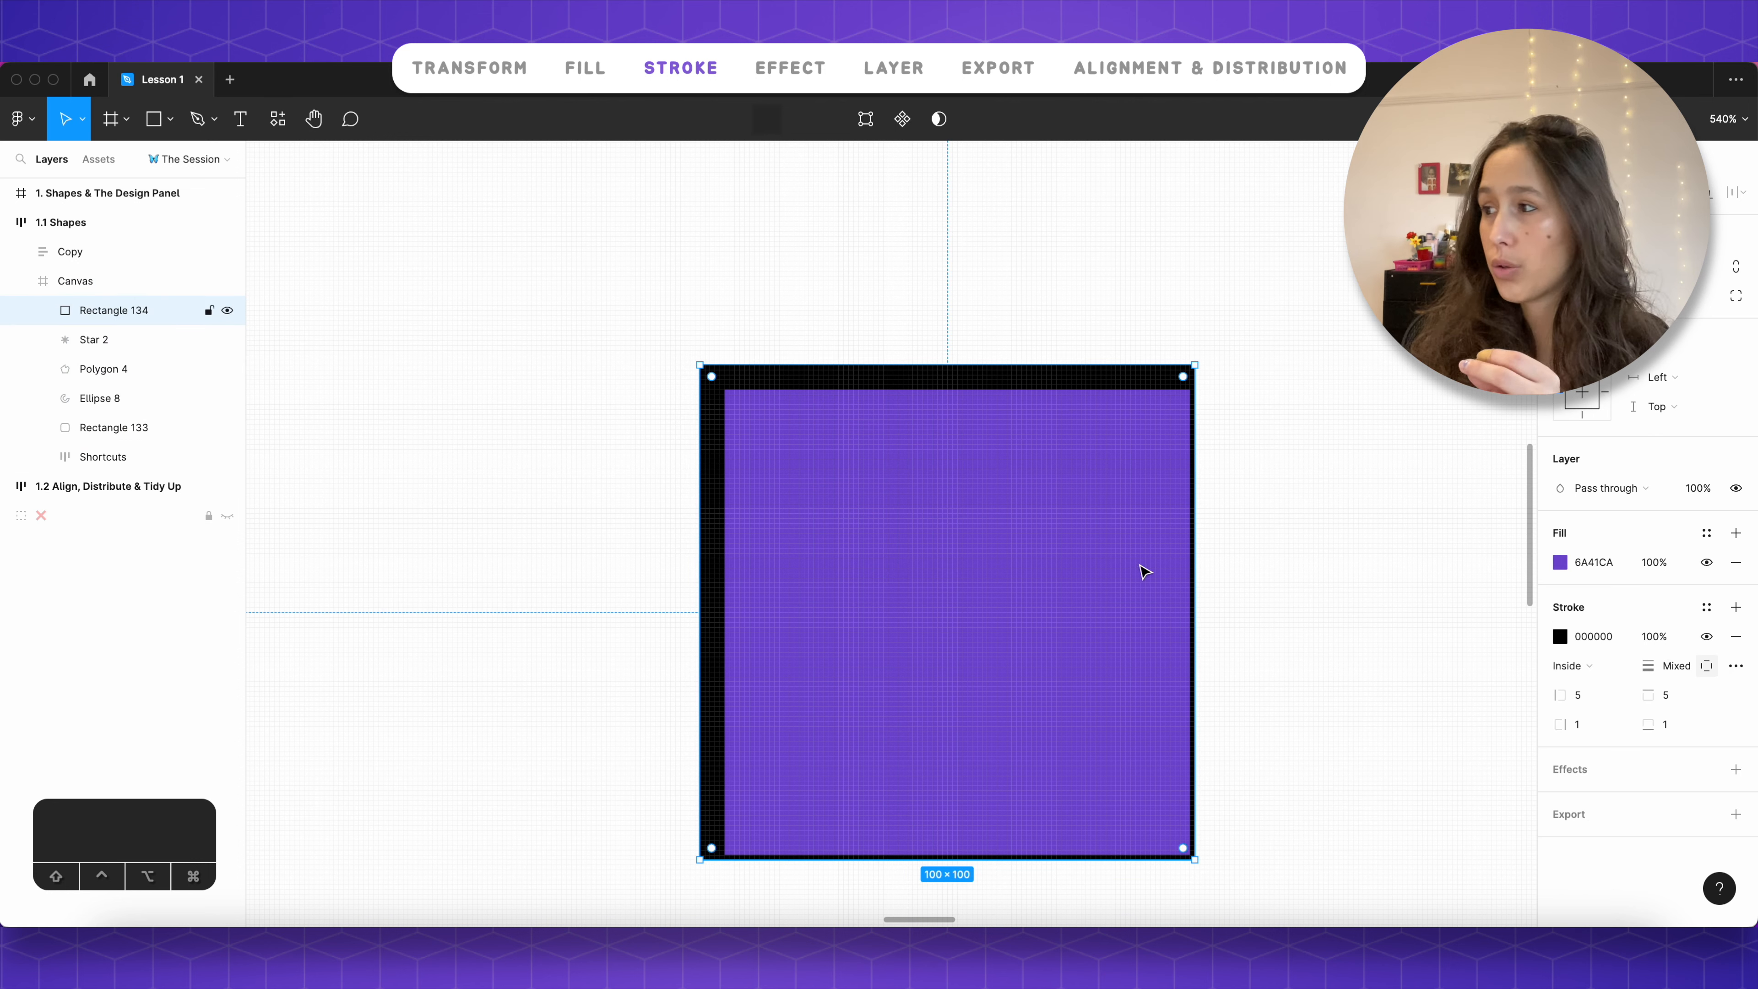
Step: Set the square's stroke weight to 0 and switch the stroke back to all sides
{"action": "left_click", "coordinate": [1684, 673]}
{"action": "type", "text": "0"}
{"action": "key", "text": "Return"}
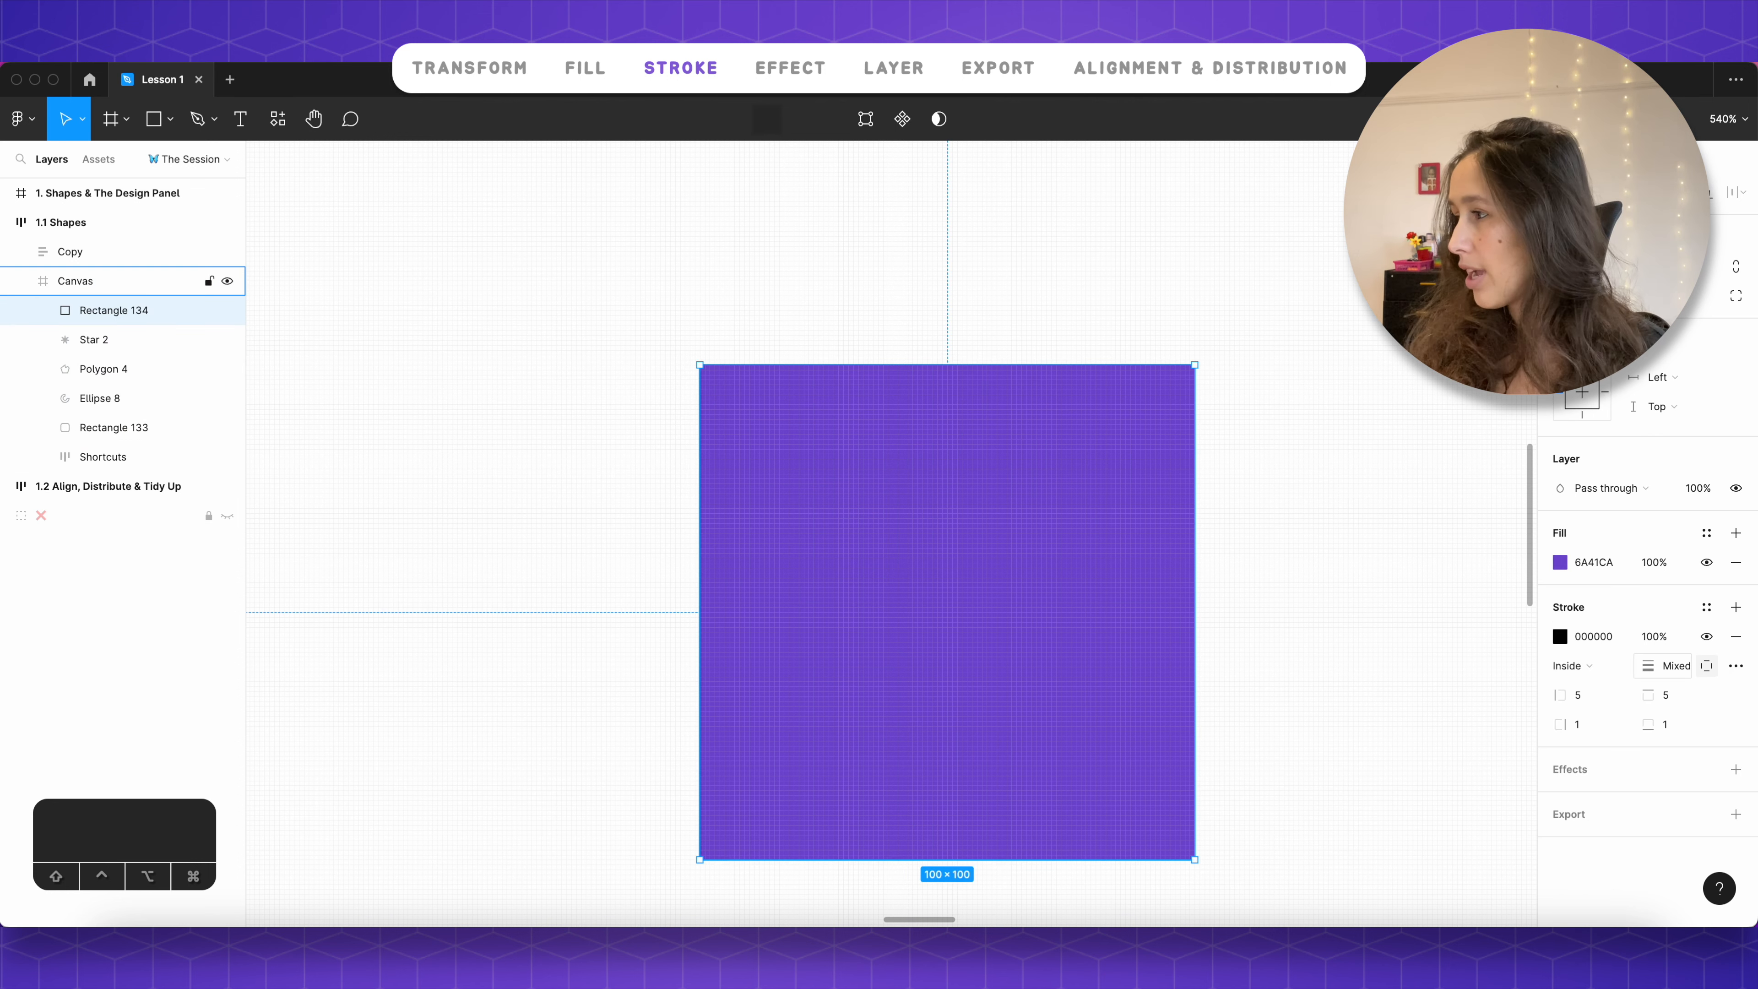
{"action": "left_click", "coordinate": [1704, 666]}
{"action": "left_click", "coordinate": [1683, 700]}
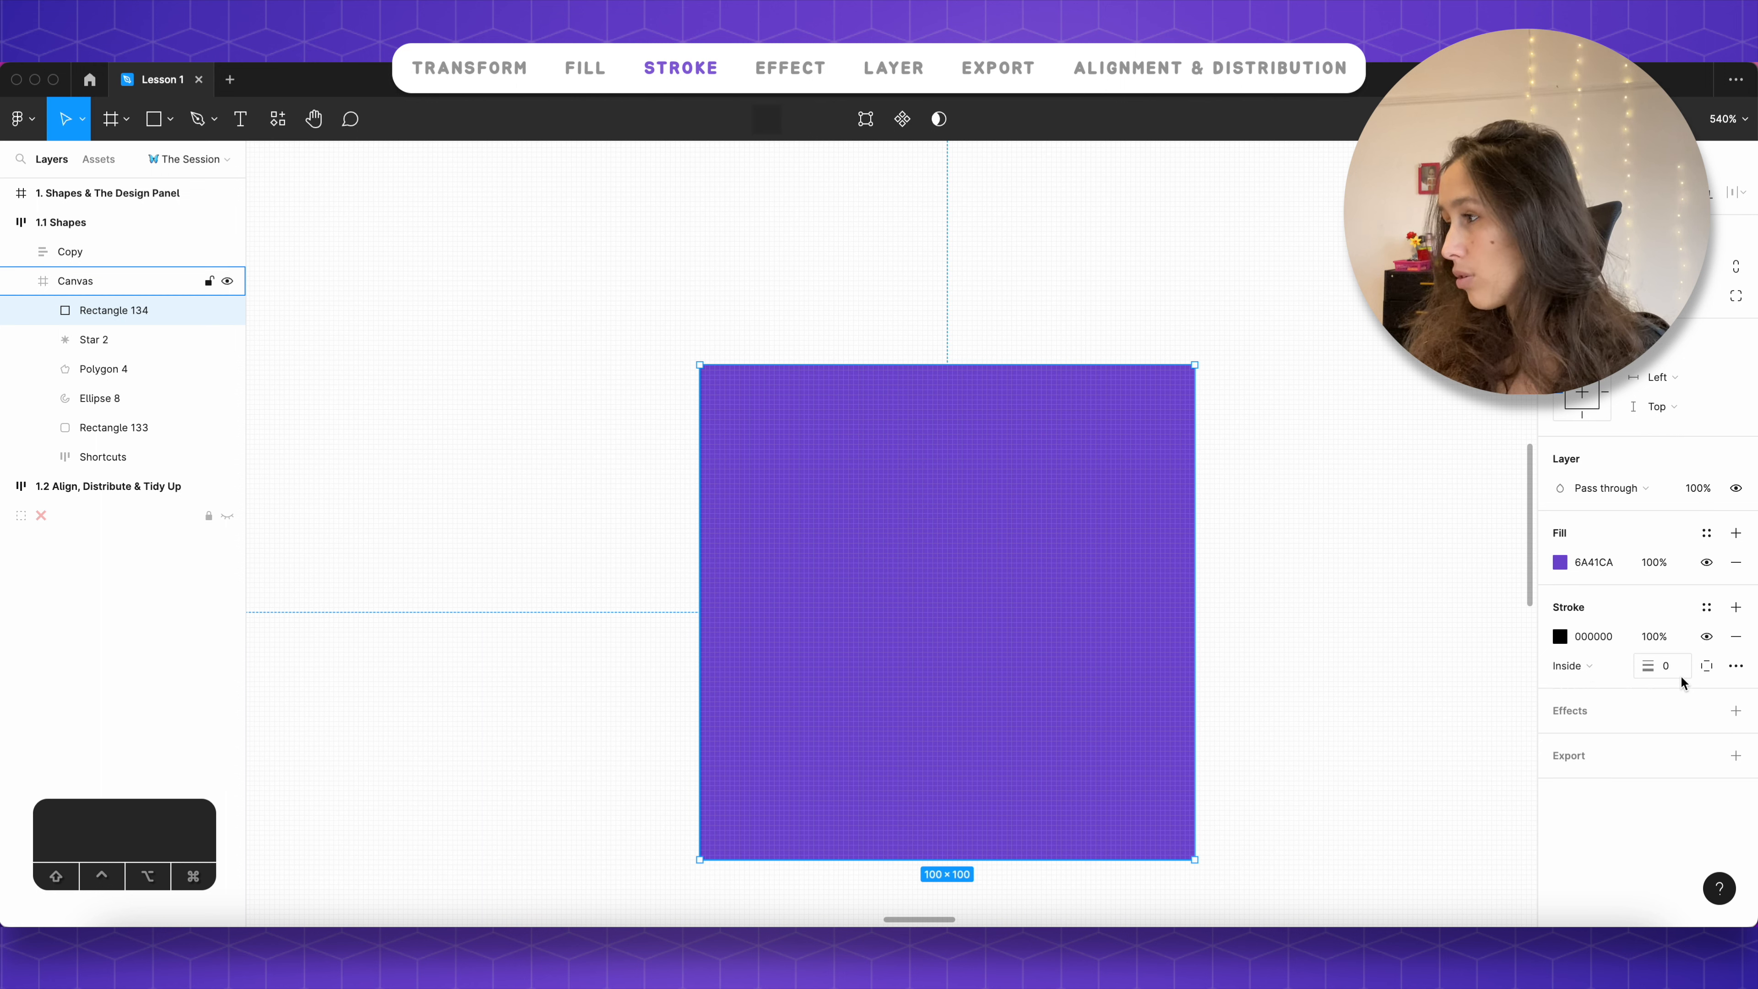
Step: Restrict the square's stroke to its bottom side and set the stroke weight to 2
{"action": "left_click", "coordinate": [1707, 666]}
{"action": "left_click", "coordinate": [1691, 753]}
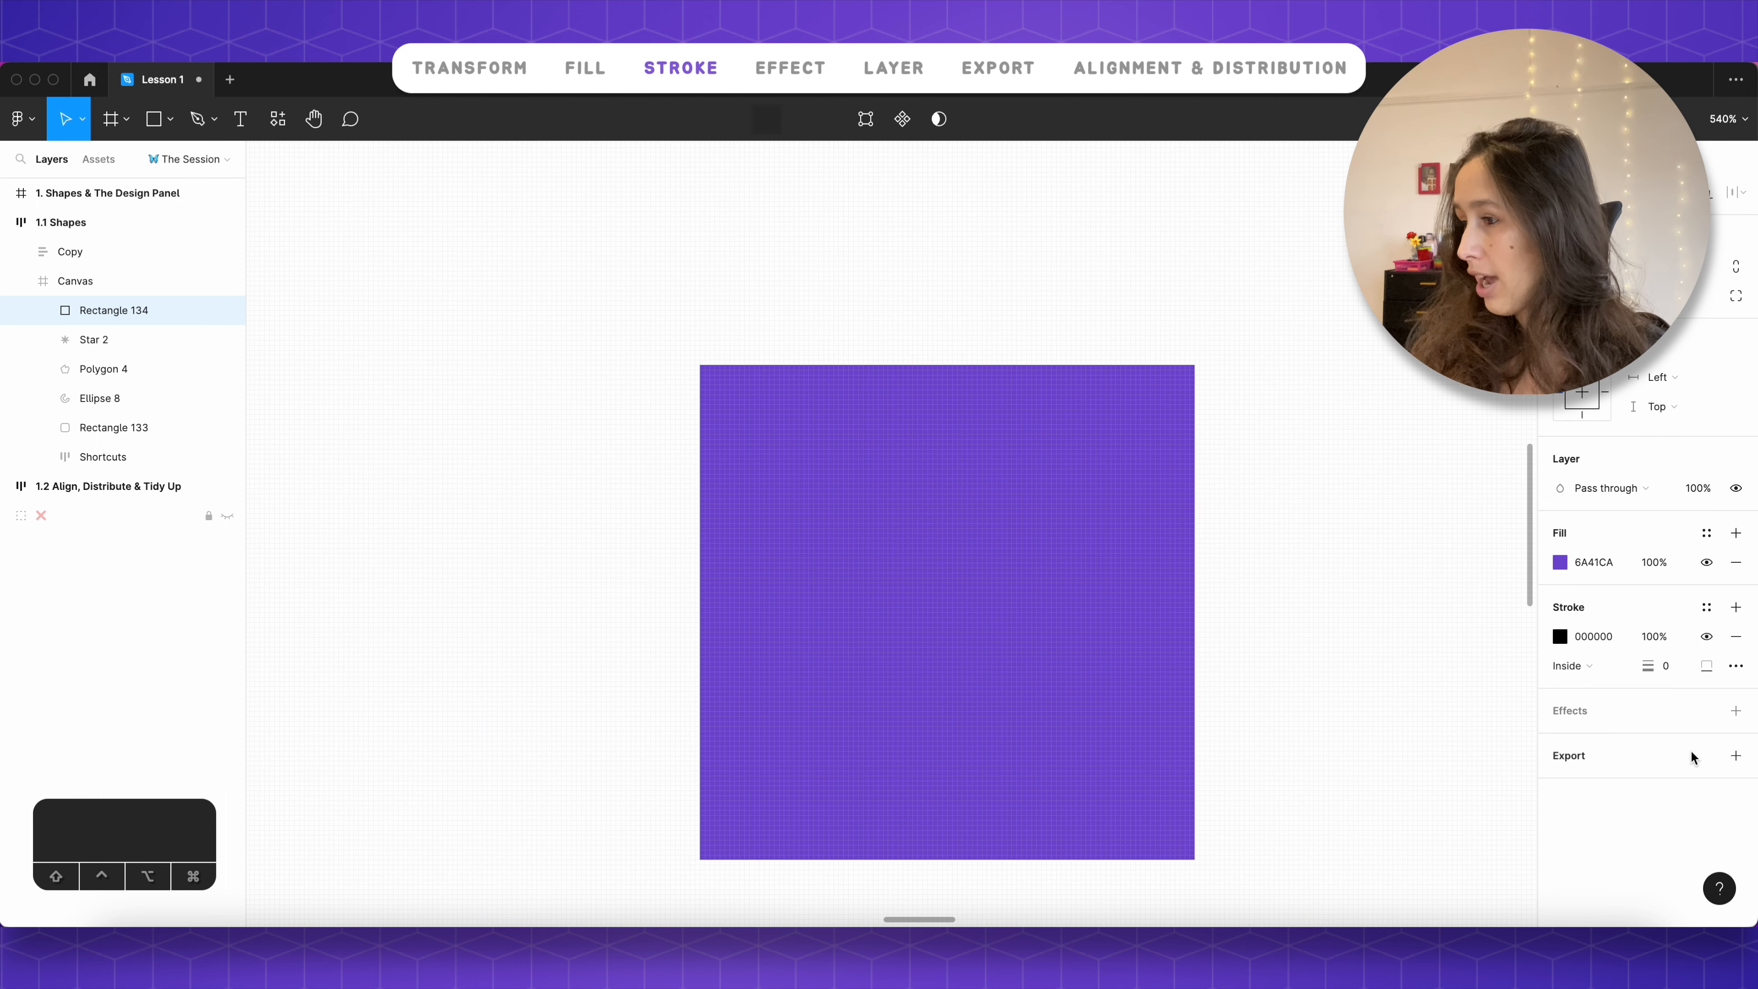
{"action": "left_click", "coordinate": [1657, 666]}
{"action": "type", "text": "2"}
{"action": "key", "text": "Return"}
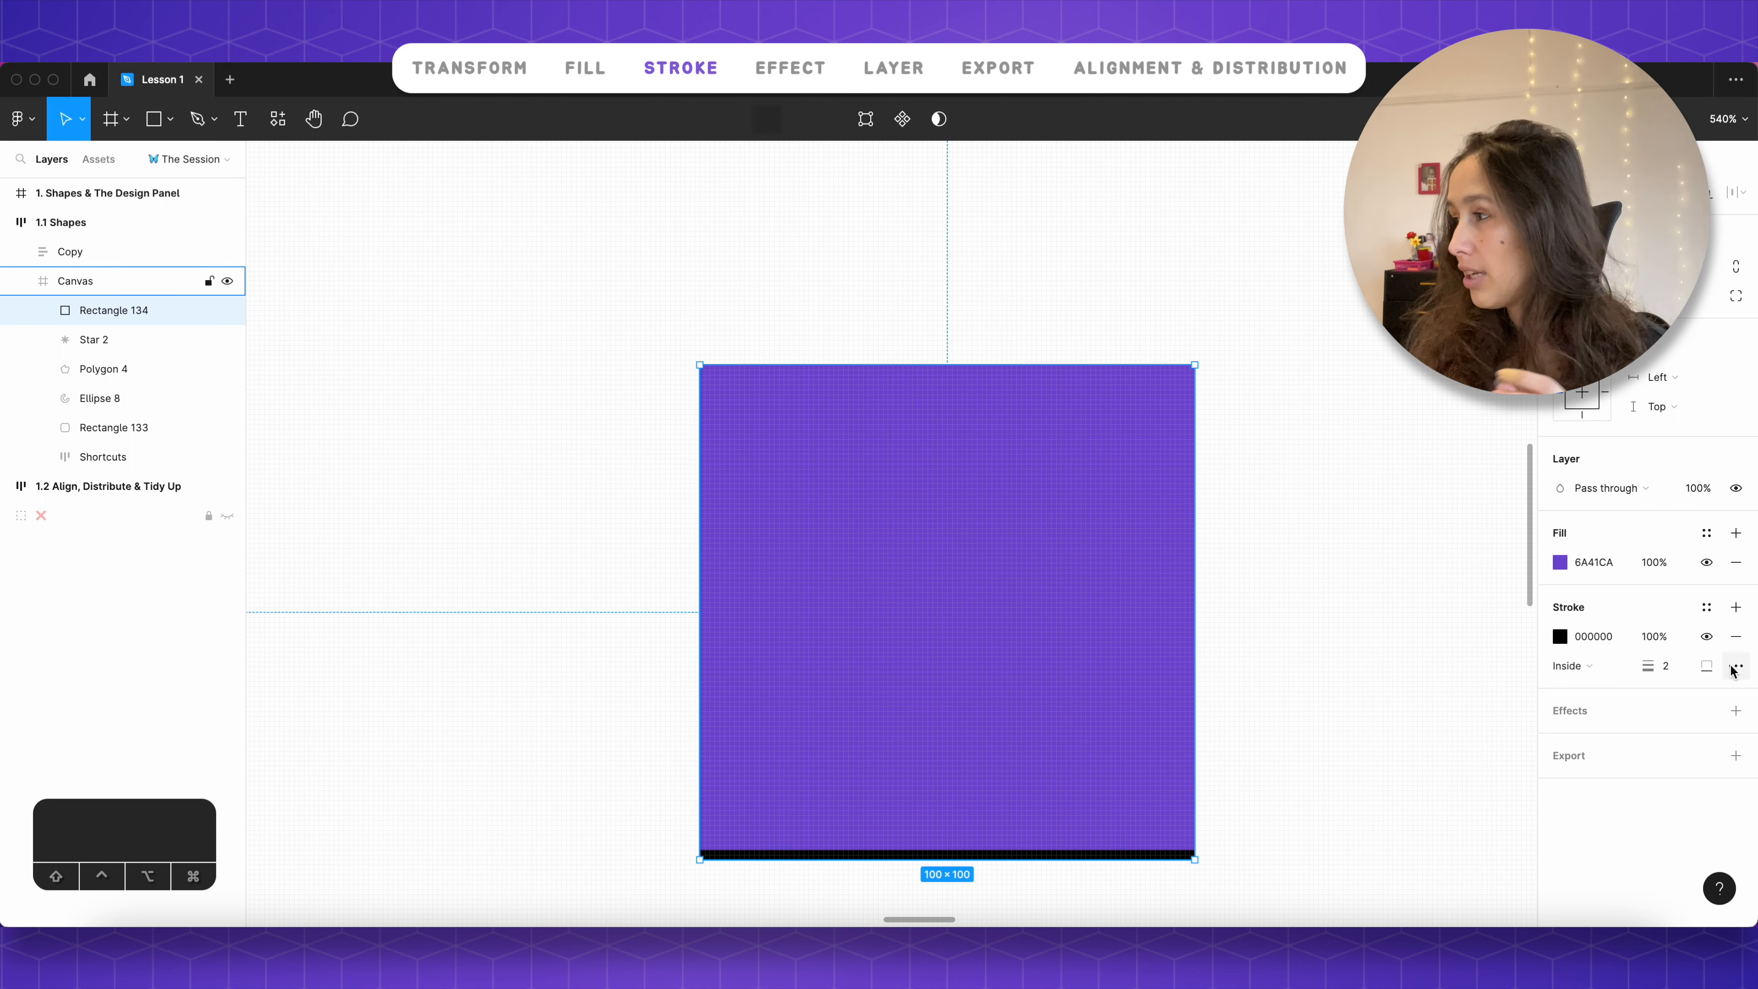
Step: Apply the square's stroke to all sides again
{"action": "left_click", "coordinate": [1706, 666]}
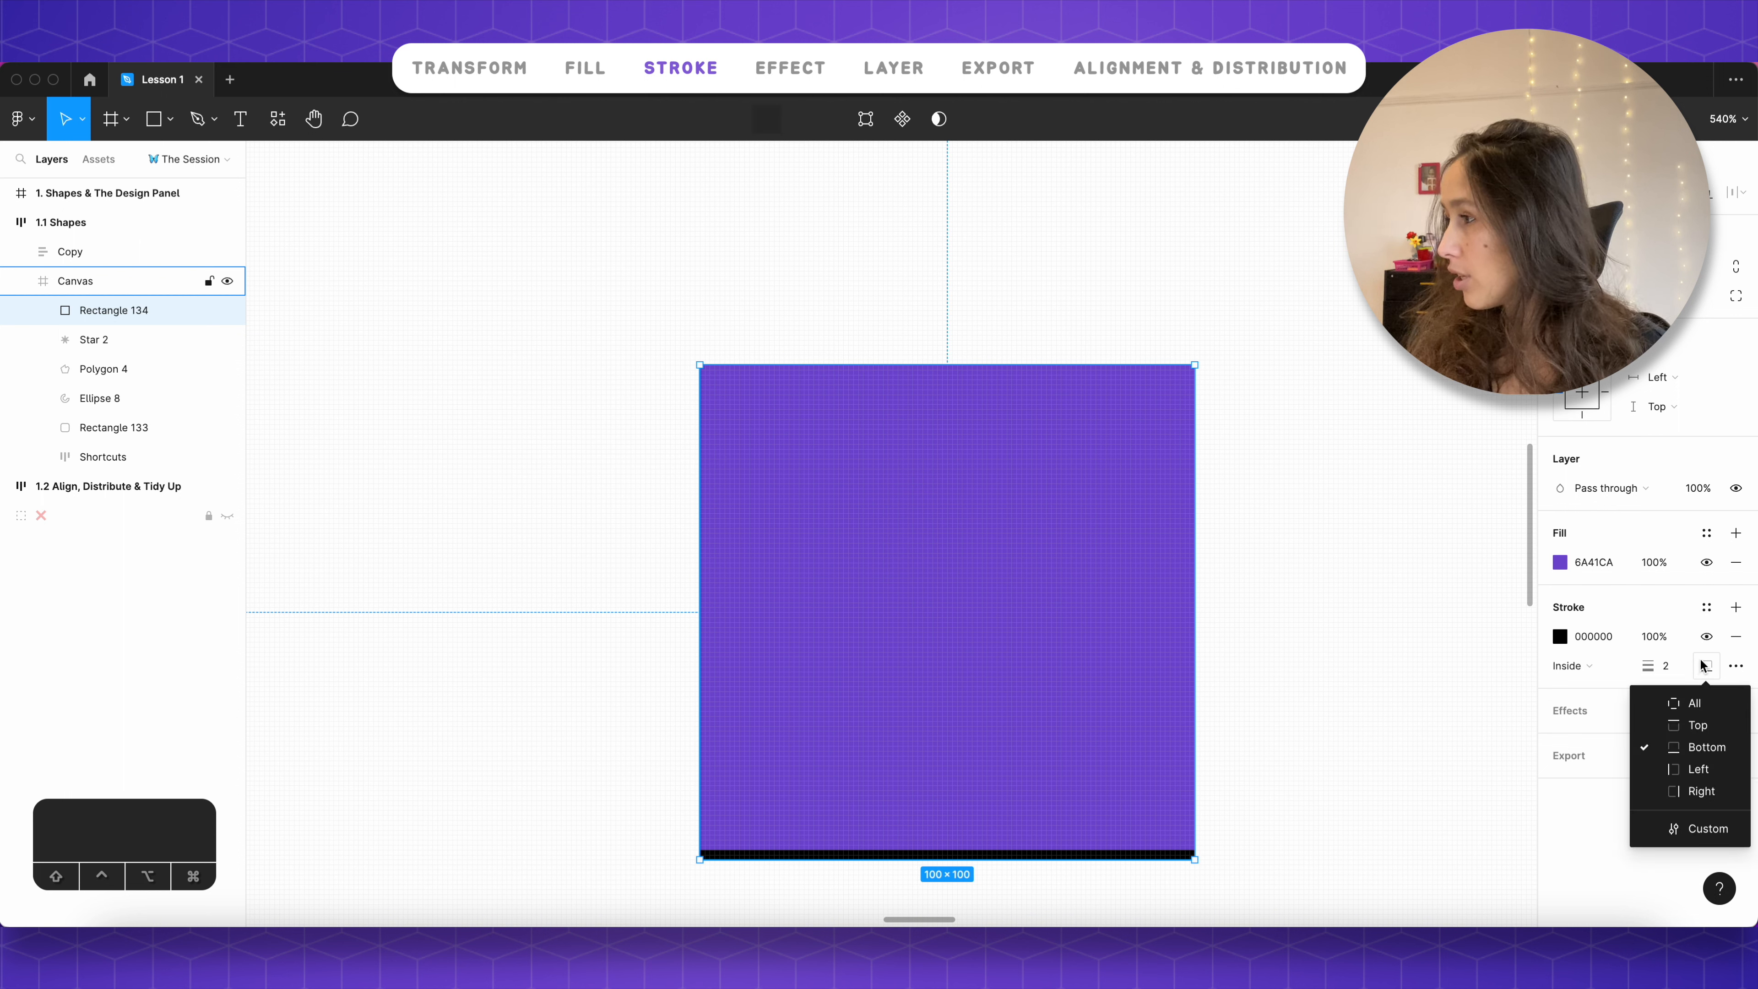
{"action": "left_click", "coordinate": [1690, 703]}
{"action": "left_click", "coordinate": [1686, 675]}
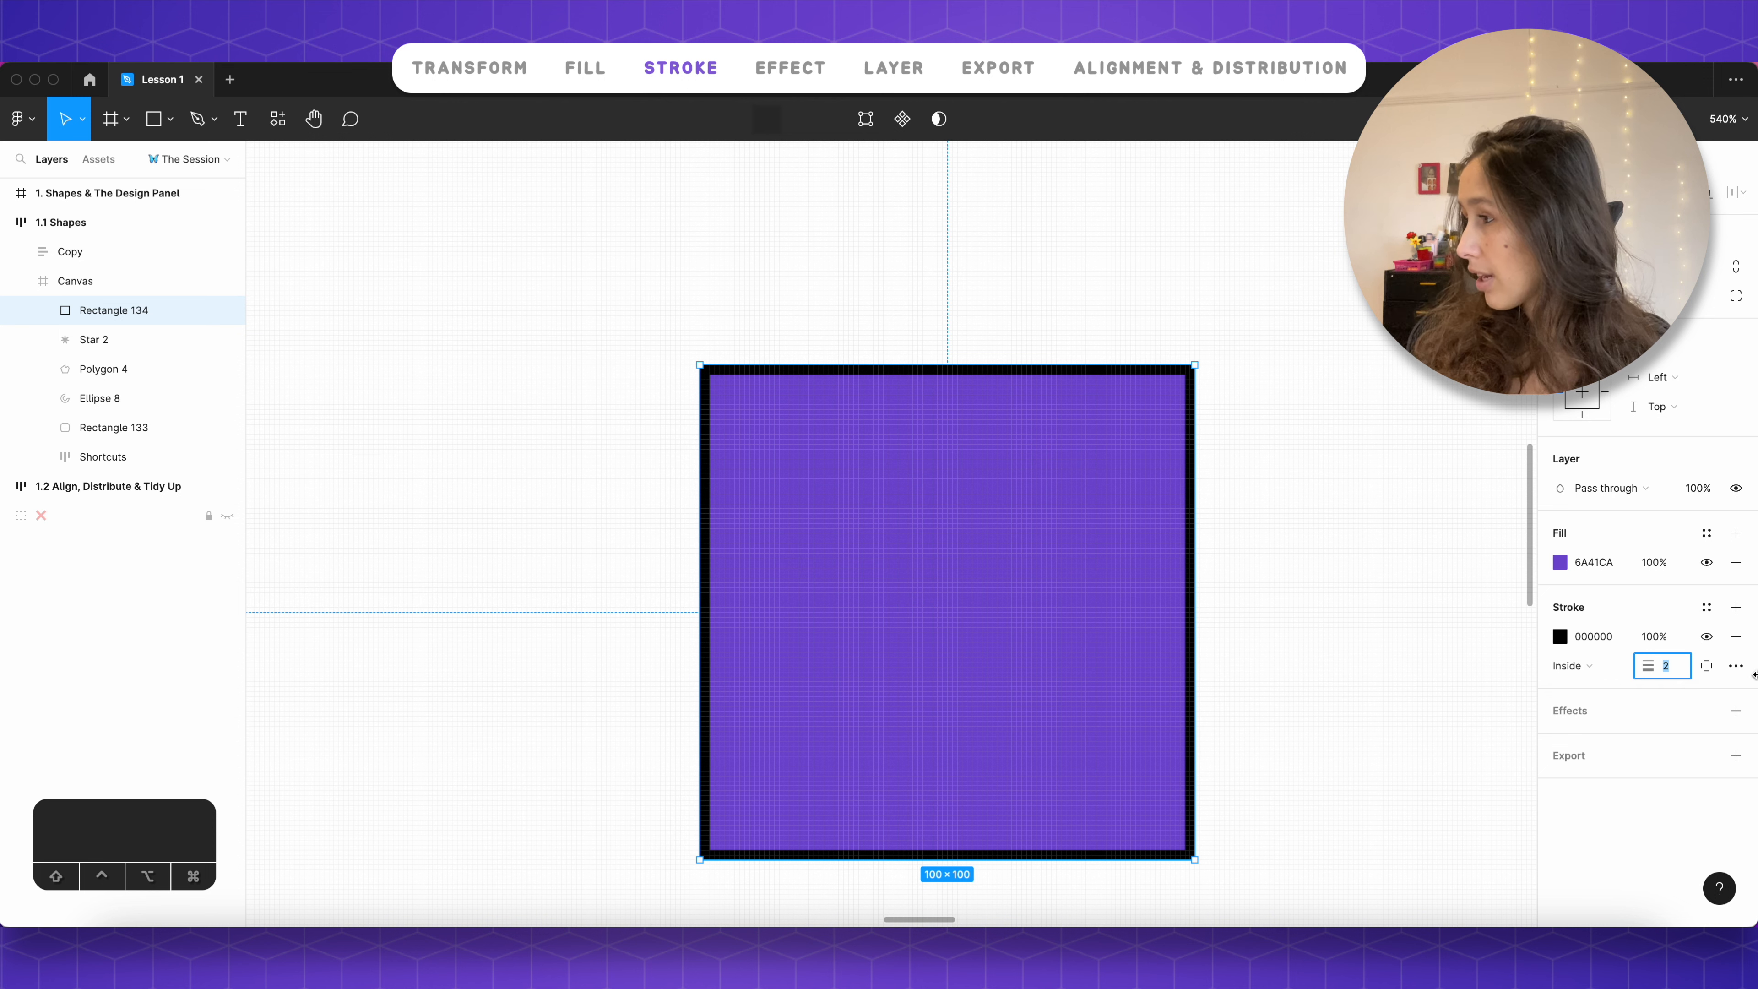
Step: Change the square's stroke style to Dash with round joins and round dash caps
{"action": "left_click", "coordinate": [1736, 666]}
{"action": "left_click", "coordinate": [1502, 711]}
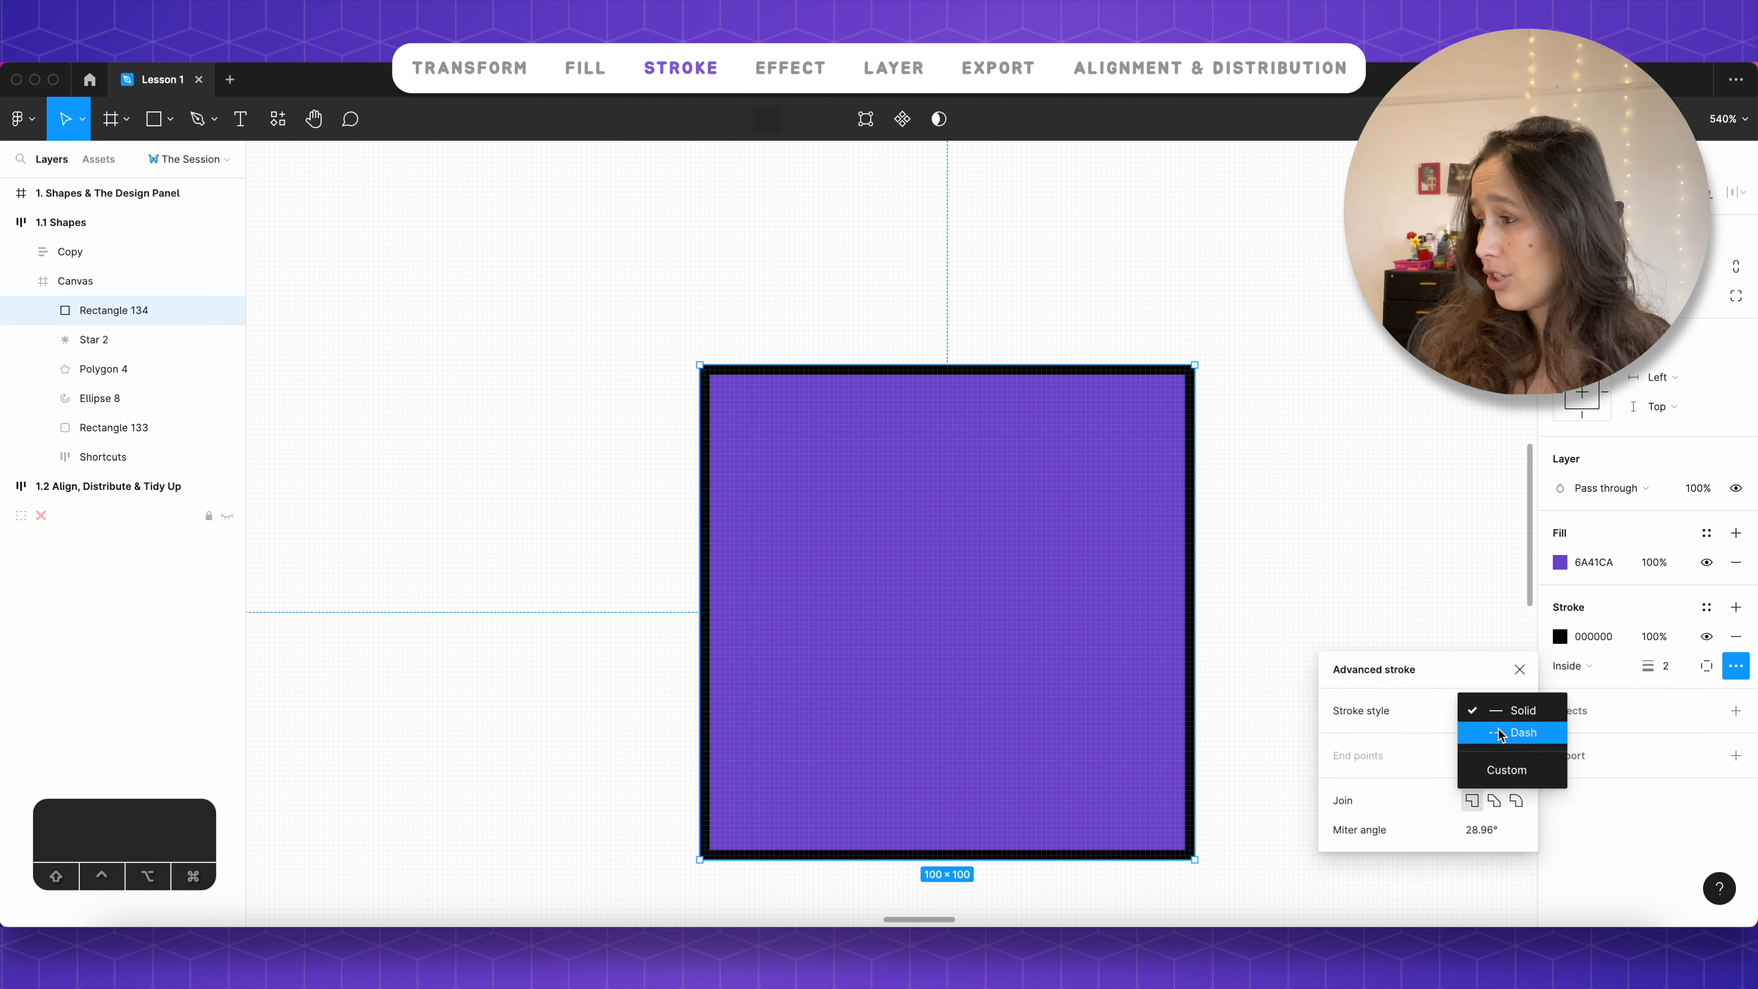
{"action": "left_click", "coordinate": [1499, 733]}
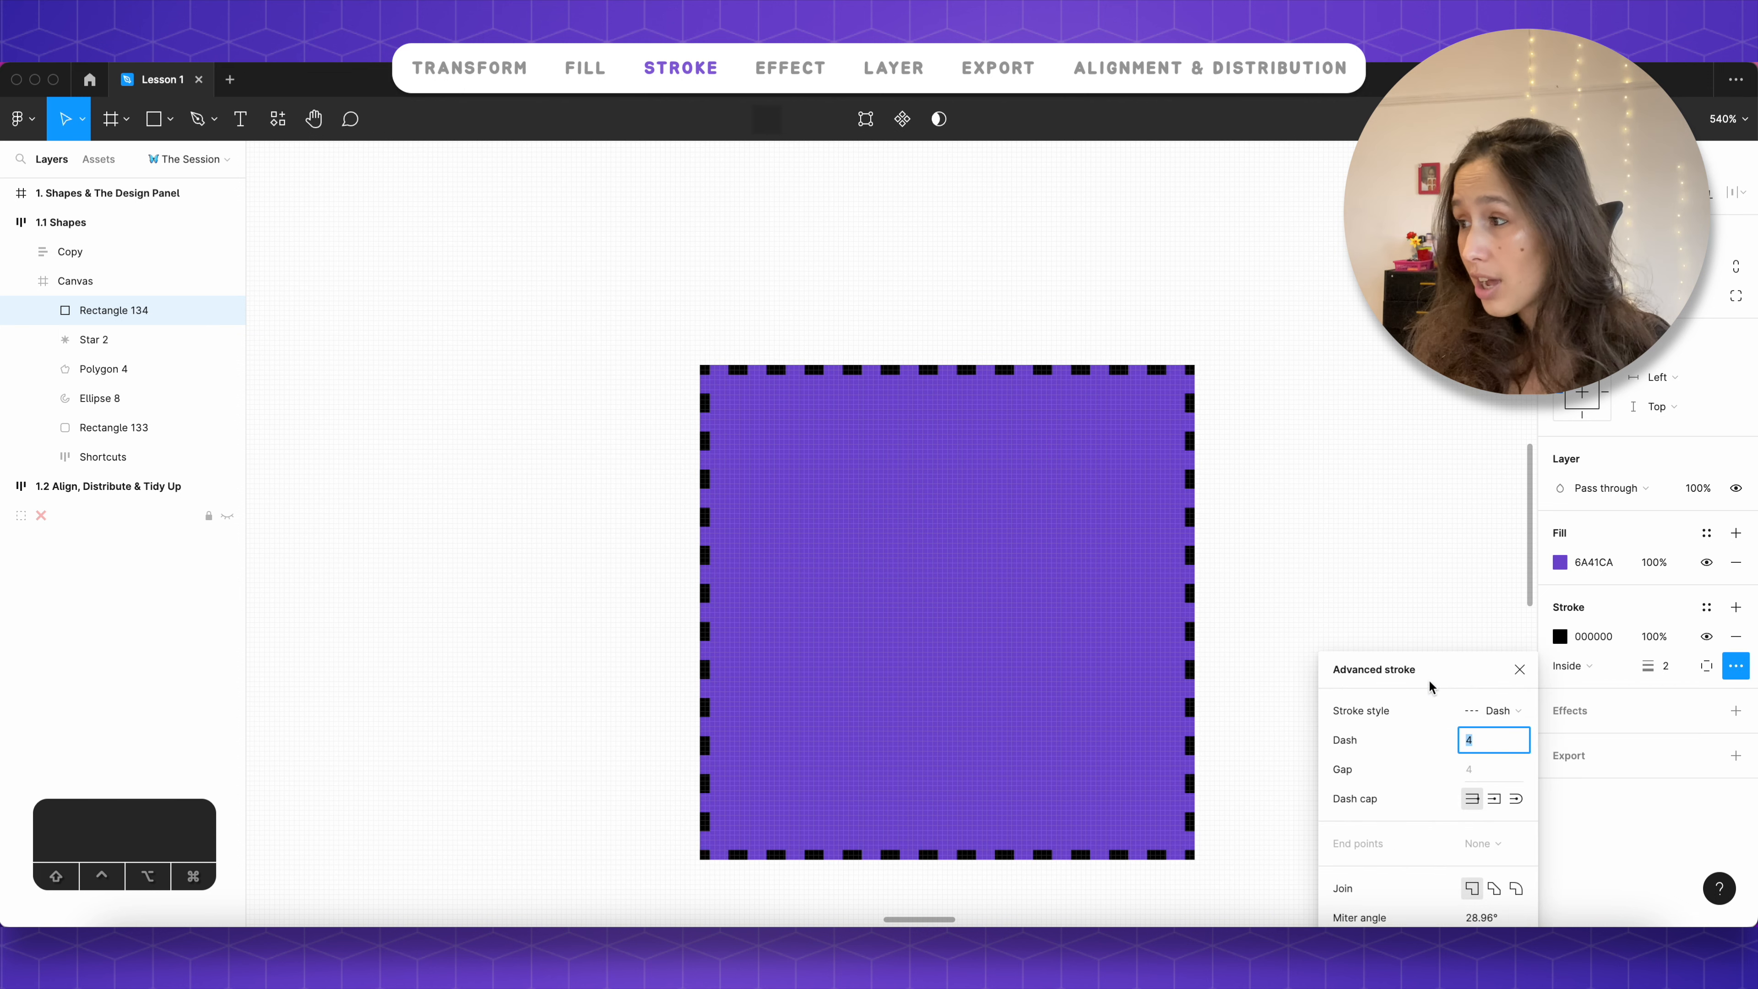
{"action": "left_click_drag", "start_coordinate": [1431, 668], "coordinate": [1376, 496]}
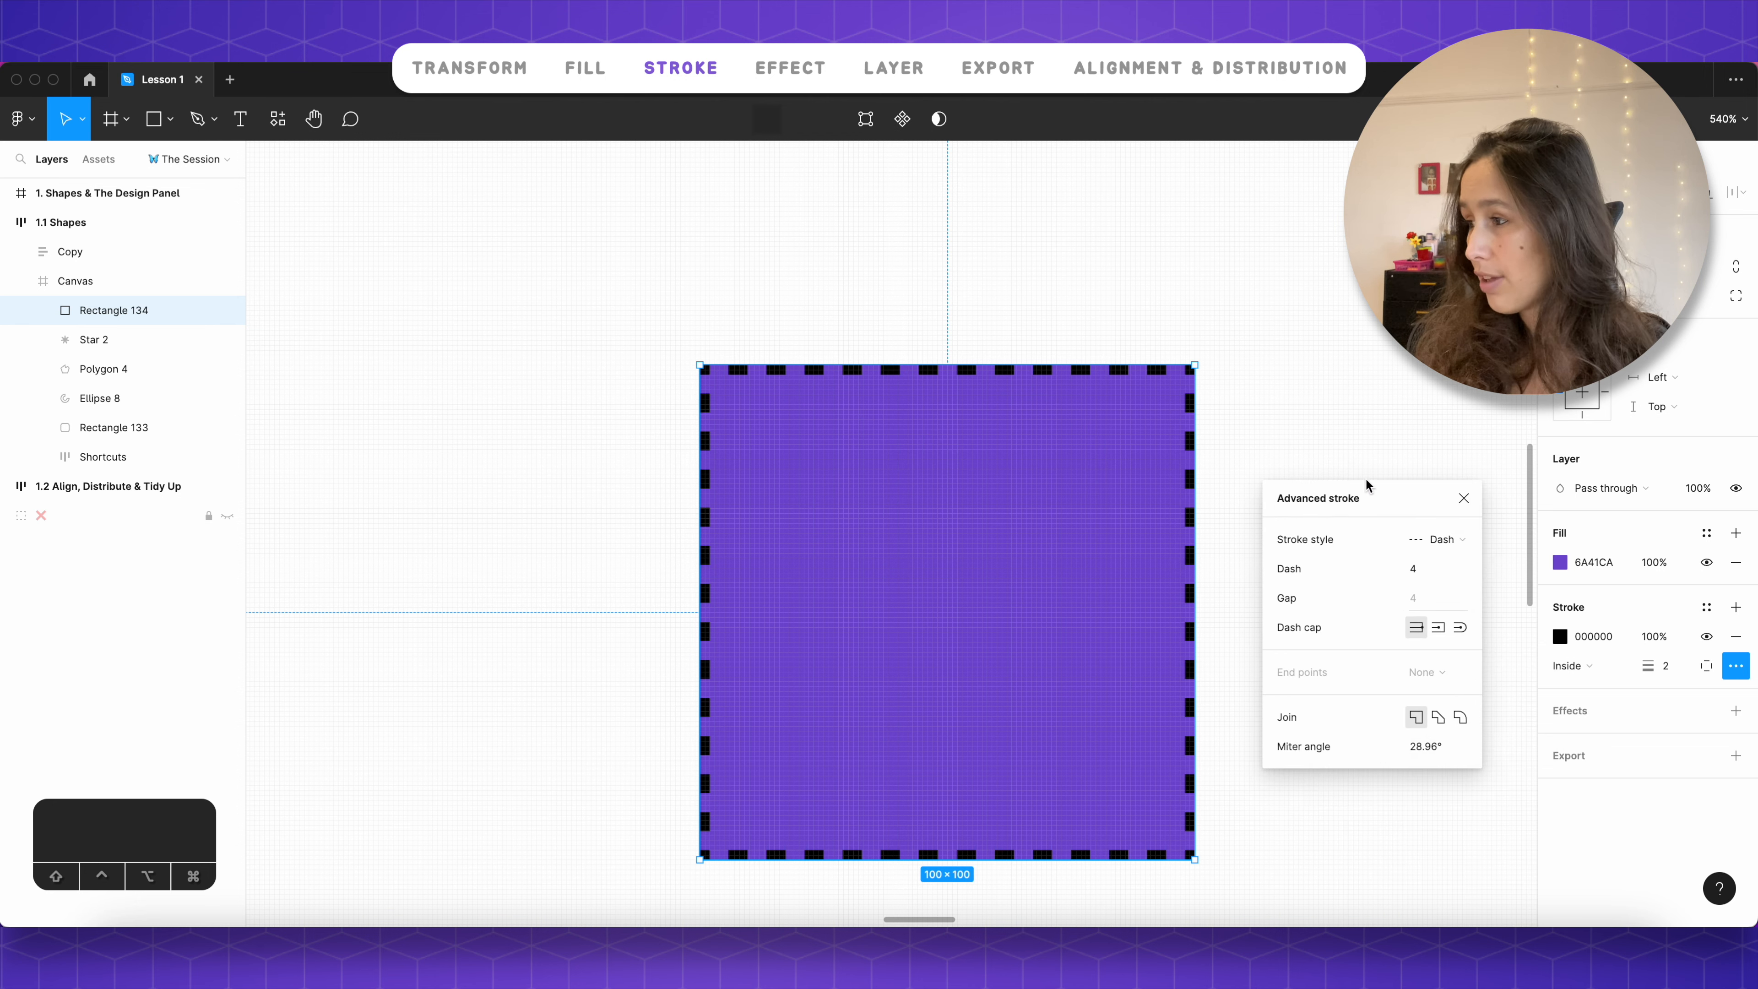
{"action": "left_click", "coordinate": [1461, 718]}
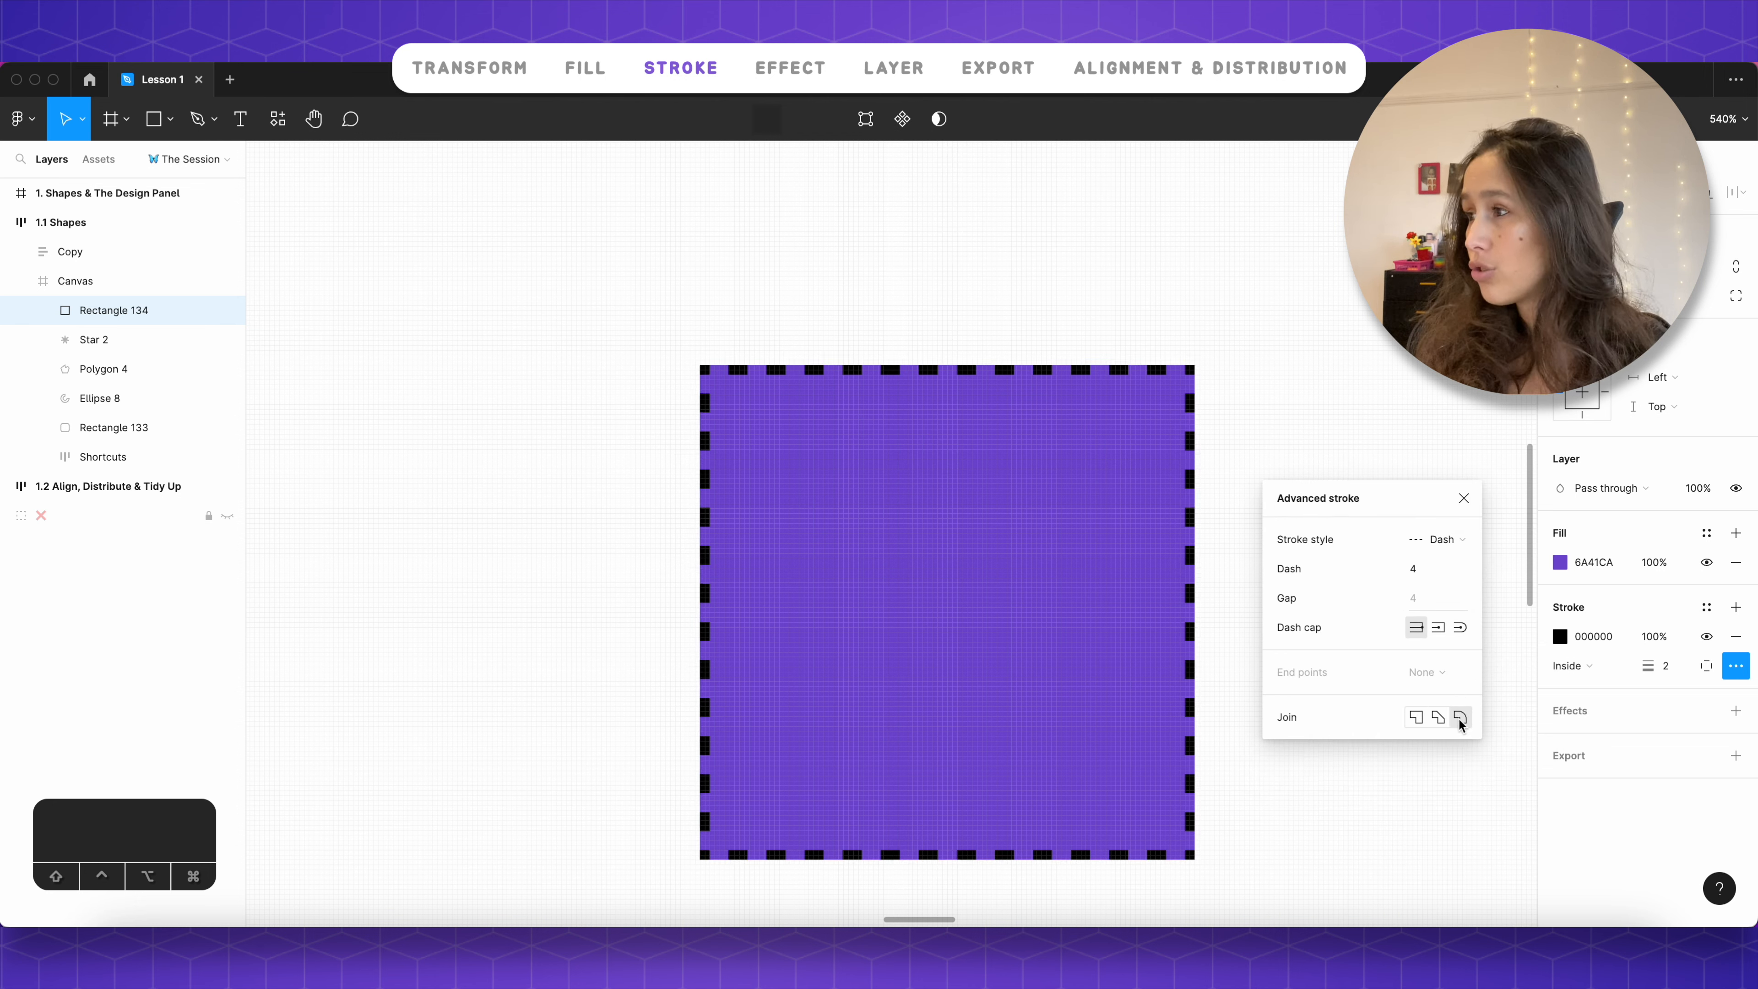
{"action": "left_click", "coordinate": [1459, 628]}
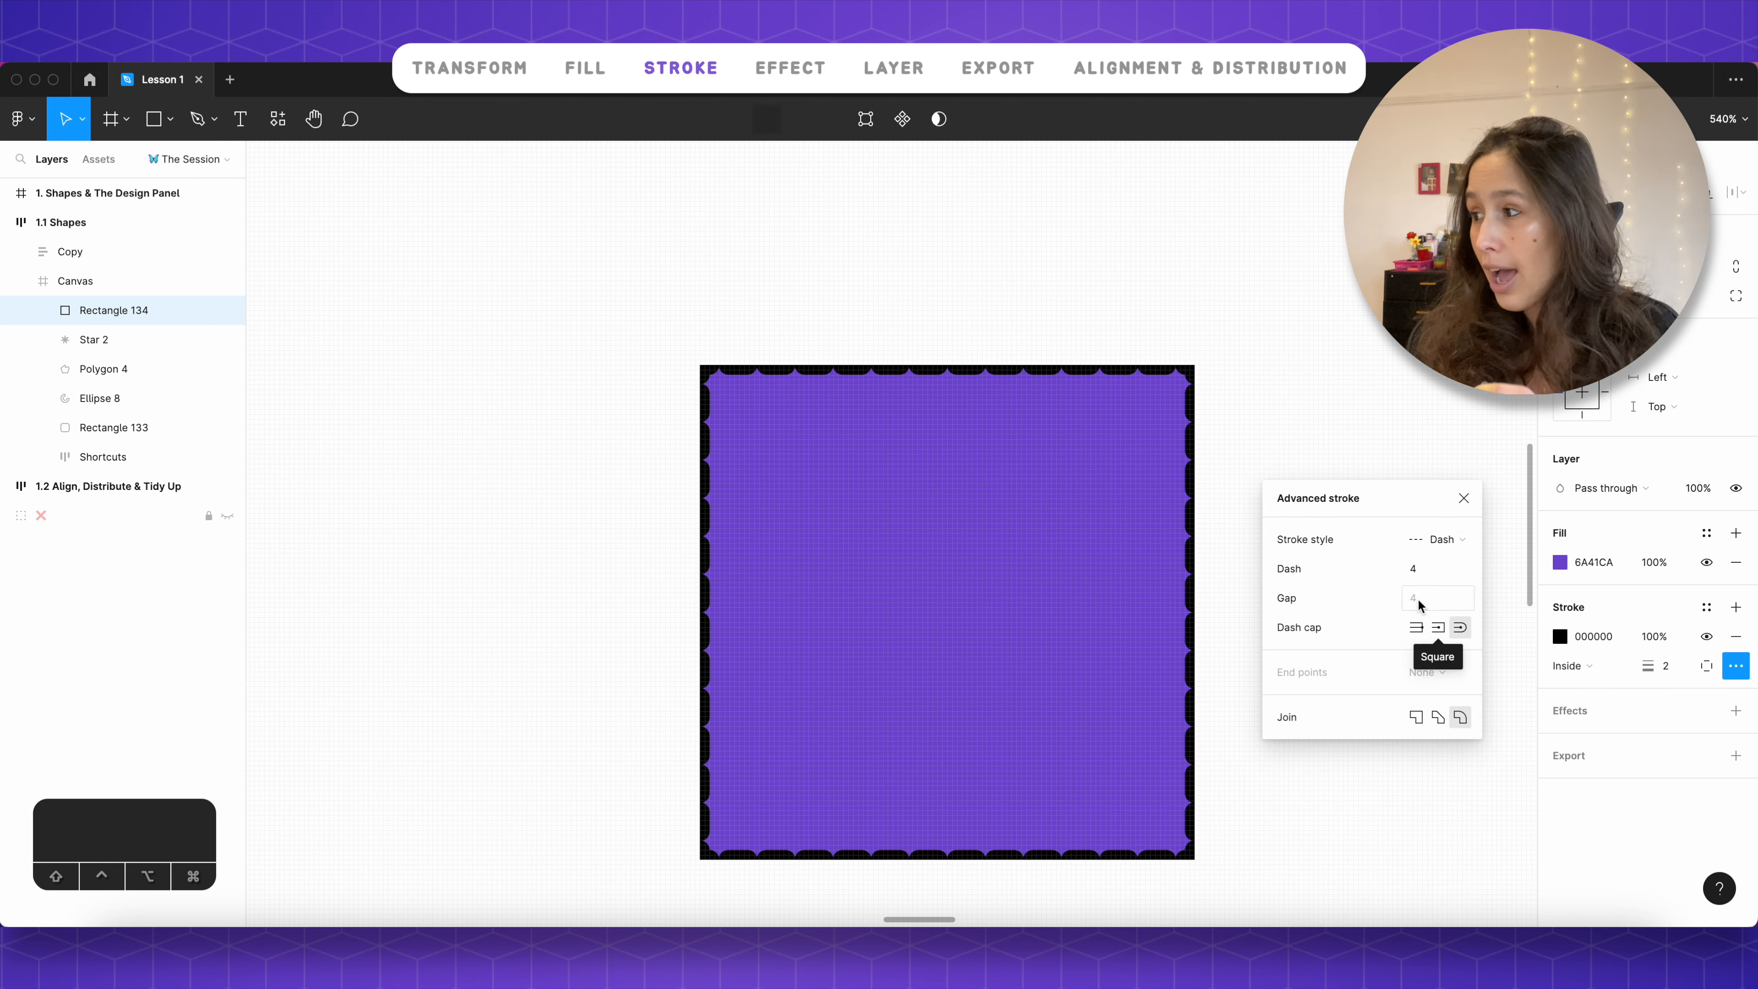
Step: Set the stroke's dash length to 10 and close the advanced stroke settings
{"action": "left_click", "coordinate": [1413, 572]}
{"action": "type", "text": "10"}
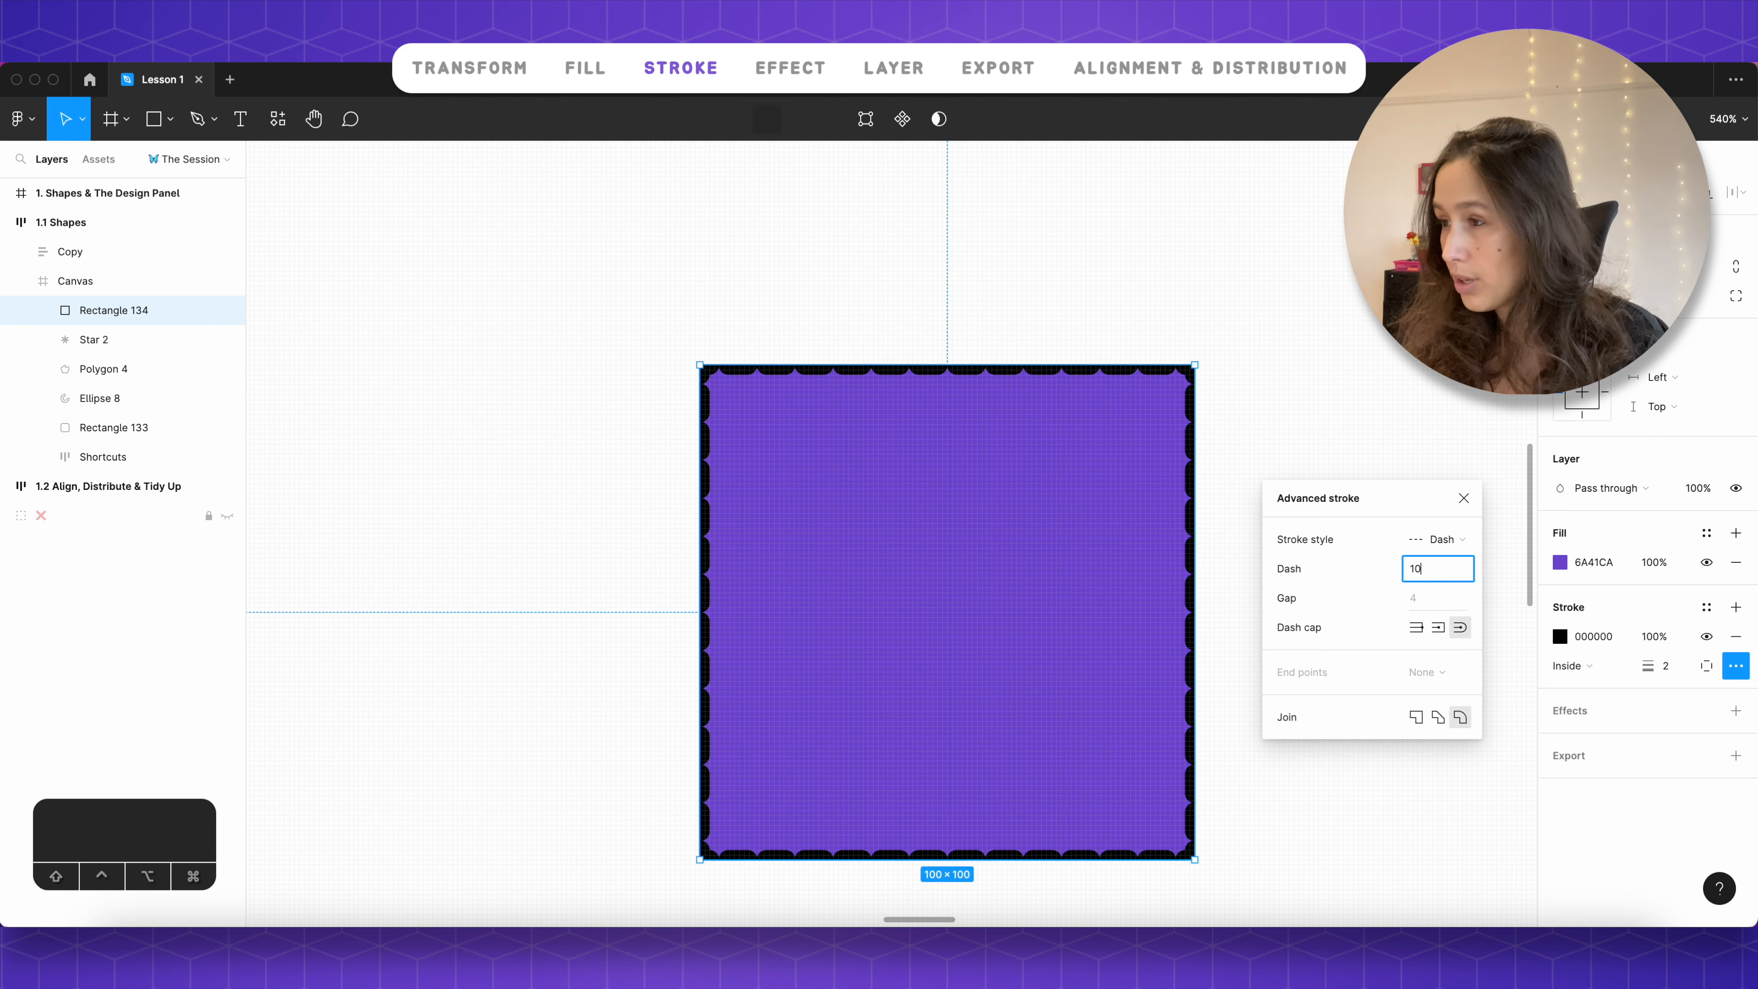
{"action": "key", "text": "Return"}
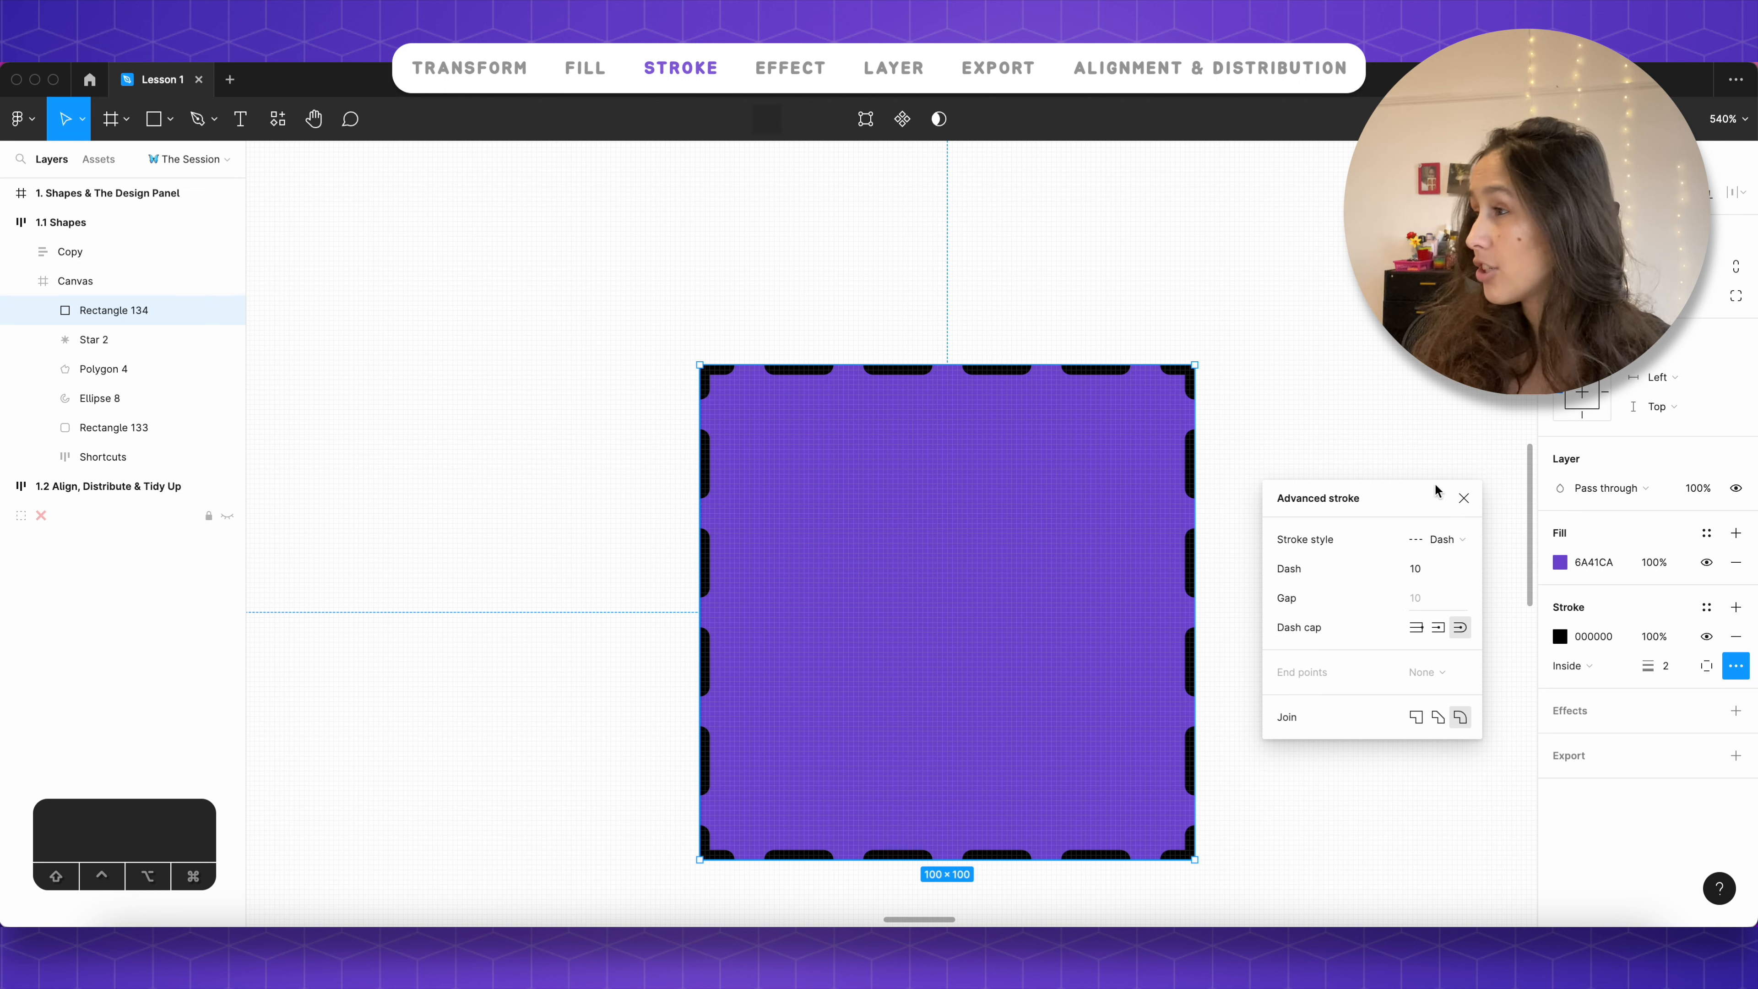
{"action": "left_click", "coordinate": [1463, 499]}
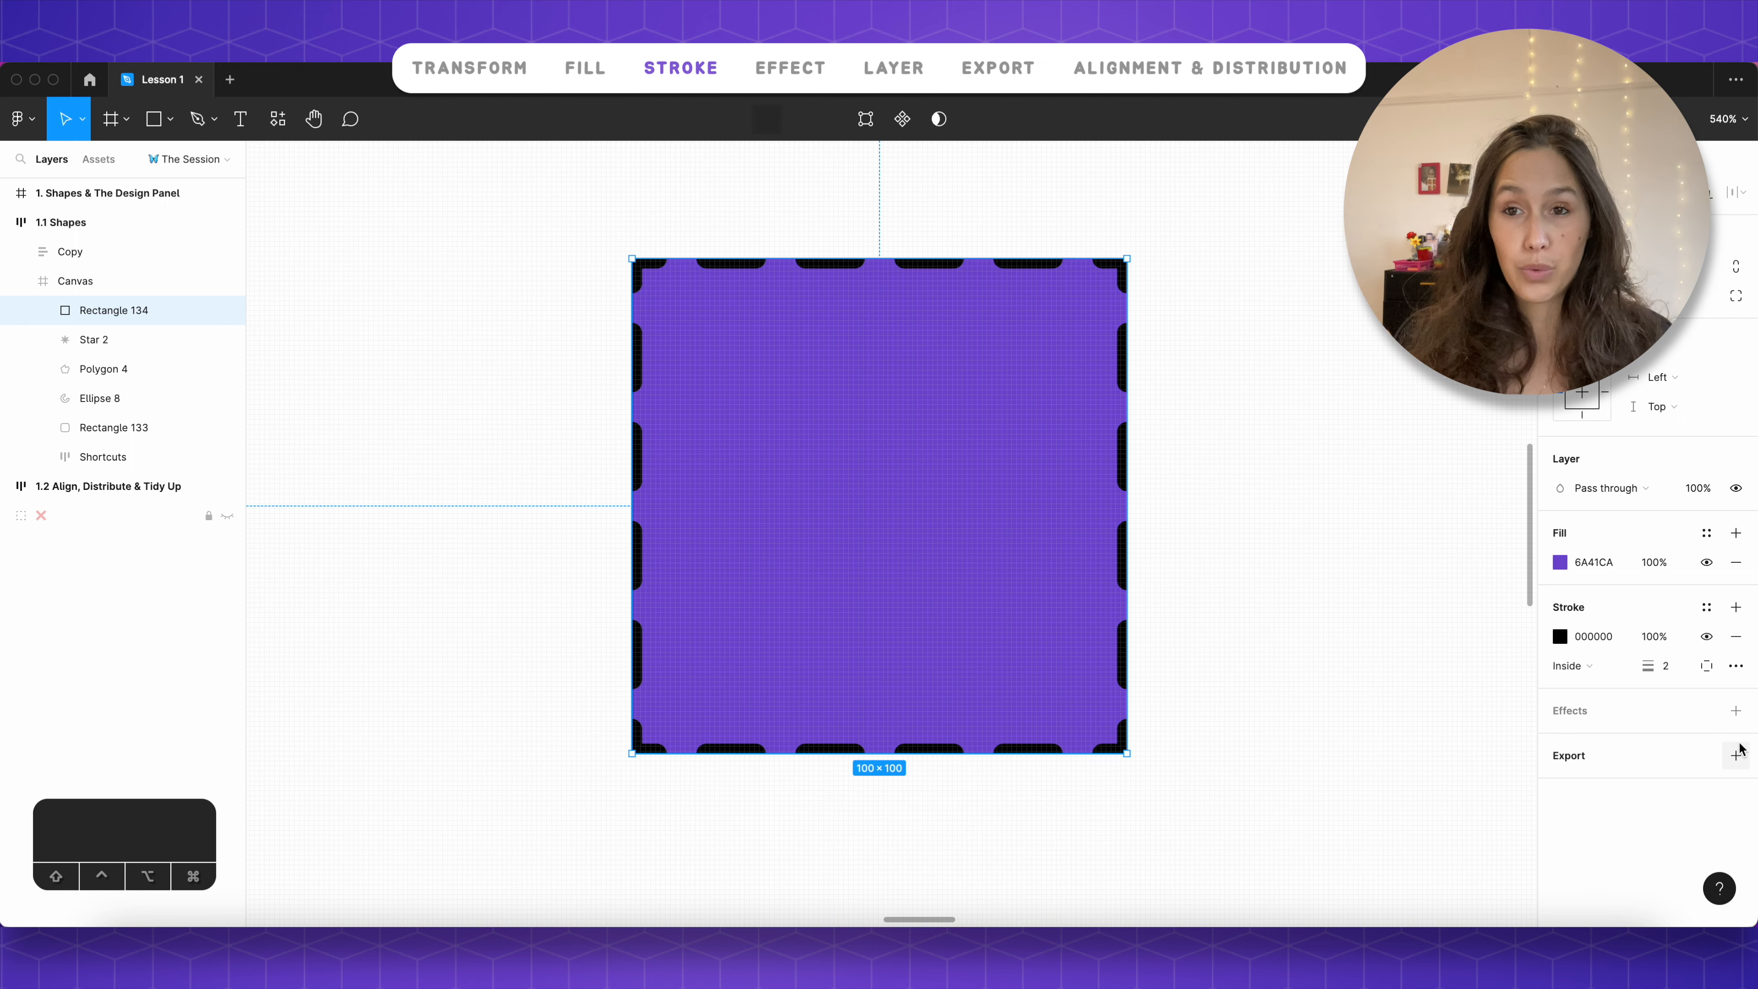
Step: Add a drop shadow to the square and set its X offset to 10
{"action": "left_click", "coordinate": [1736, 710]}
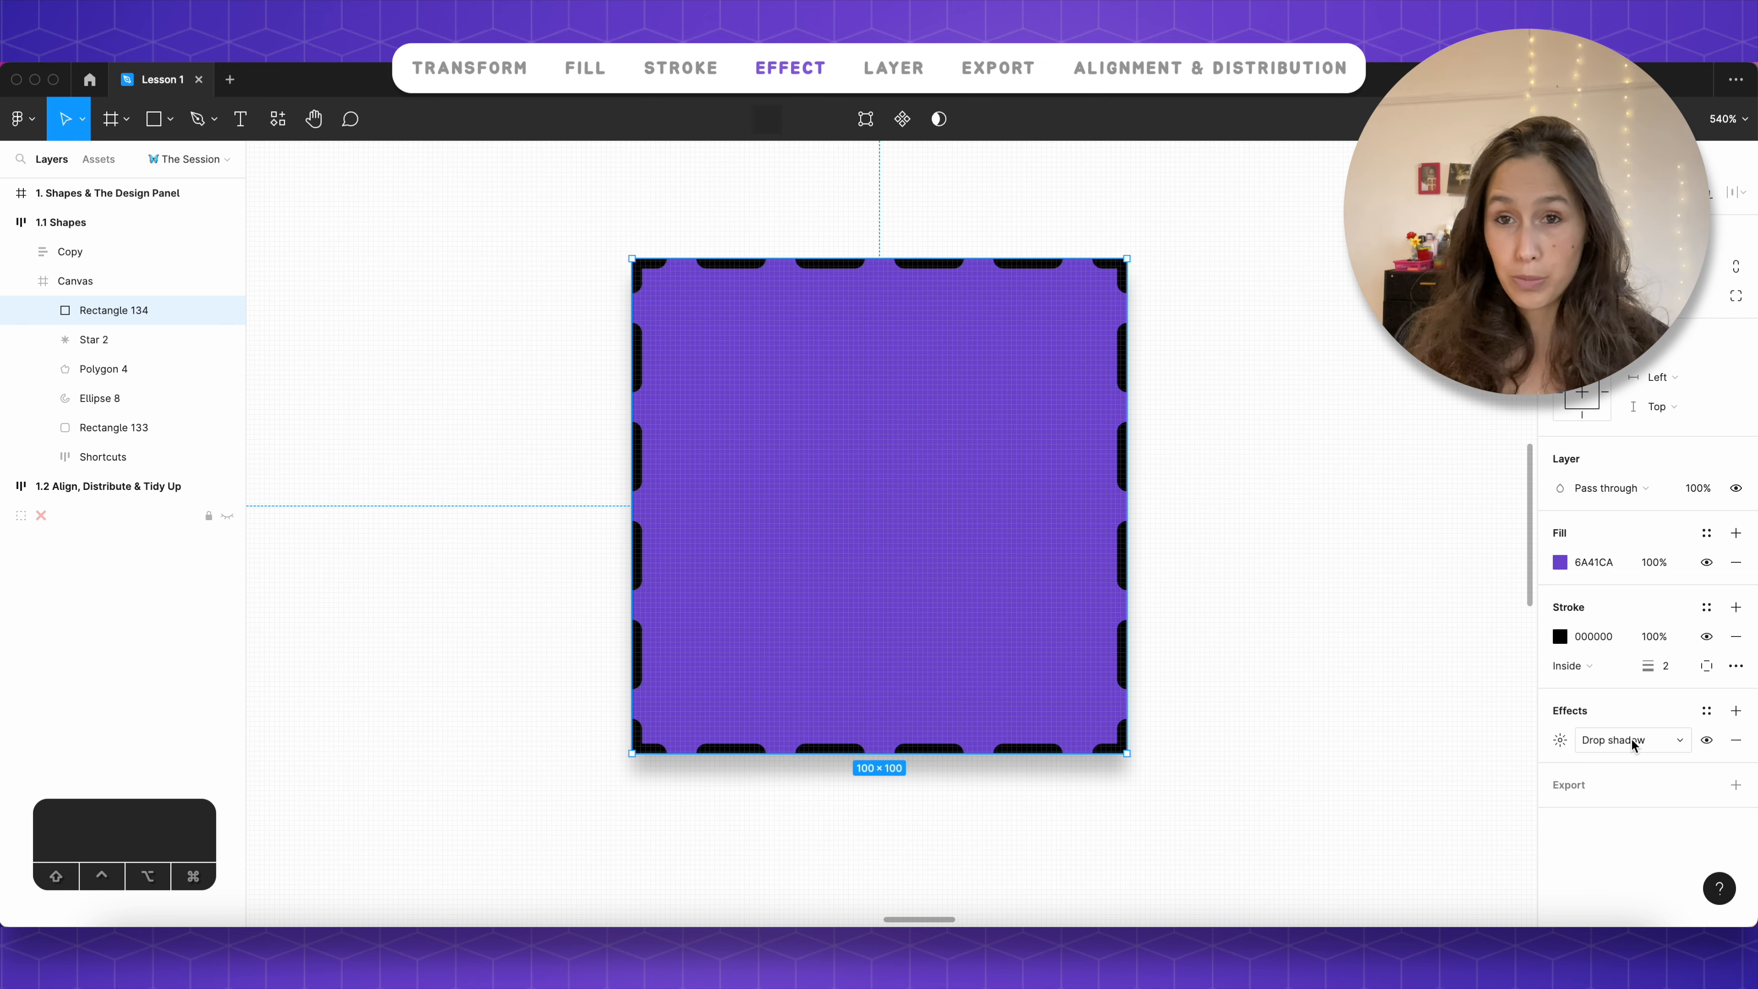
{"action": "left_click", "coordinate": [1563, 740]}
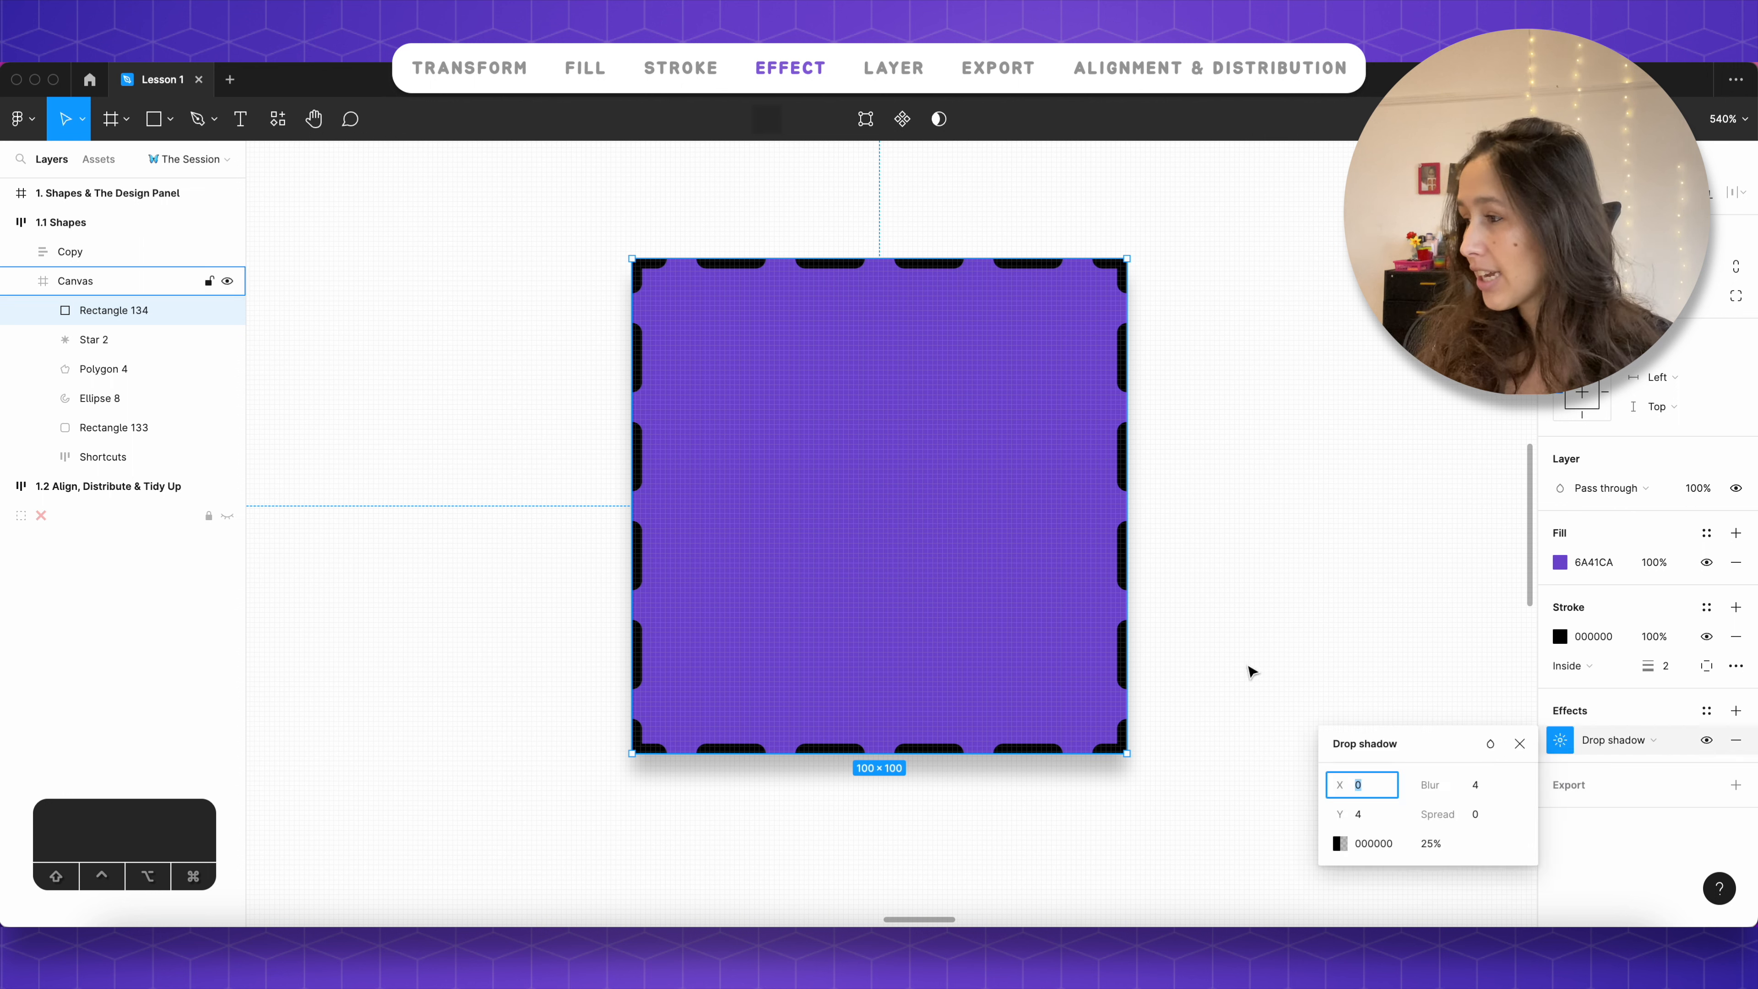
{"action": "type", "text": "10"}
Step: Try a blur of 25 on the drop shadow and return the blur to 4
{"action": "left_click", "coordinate": [1487, 788]}
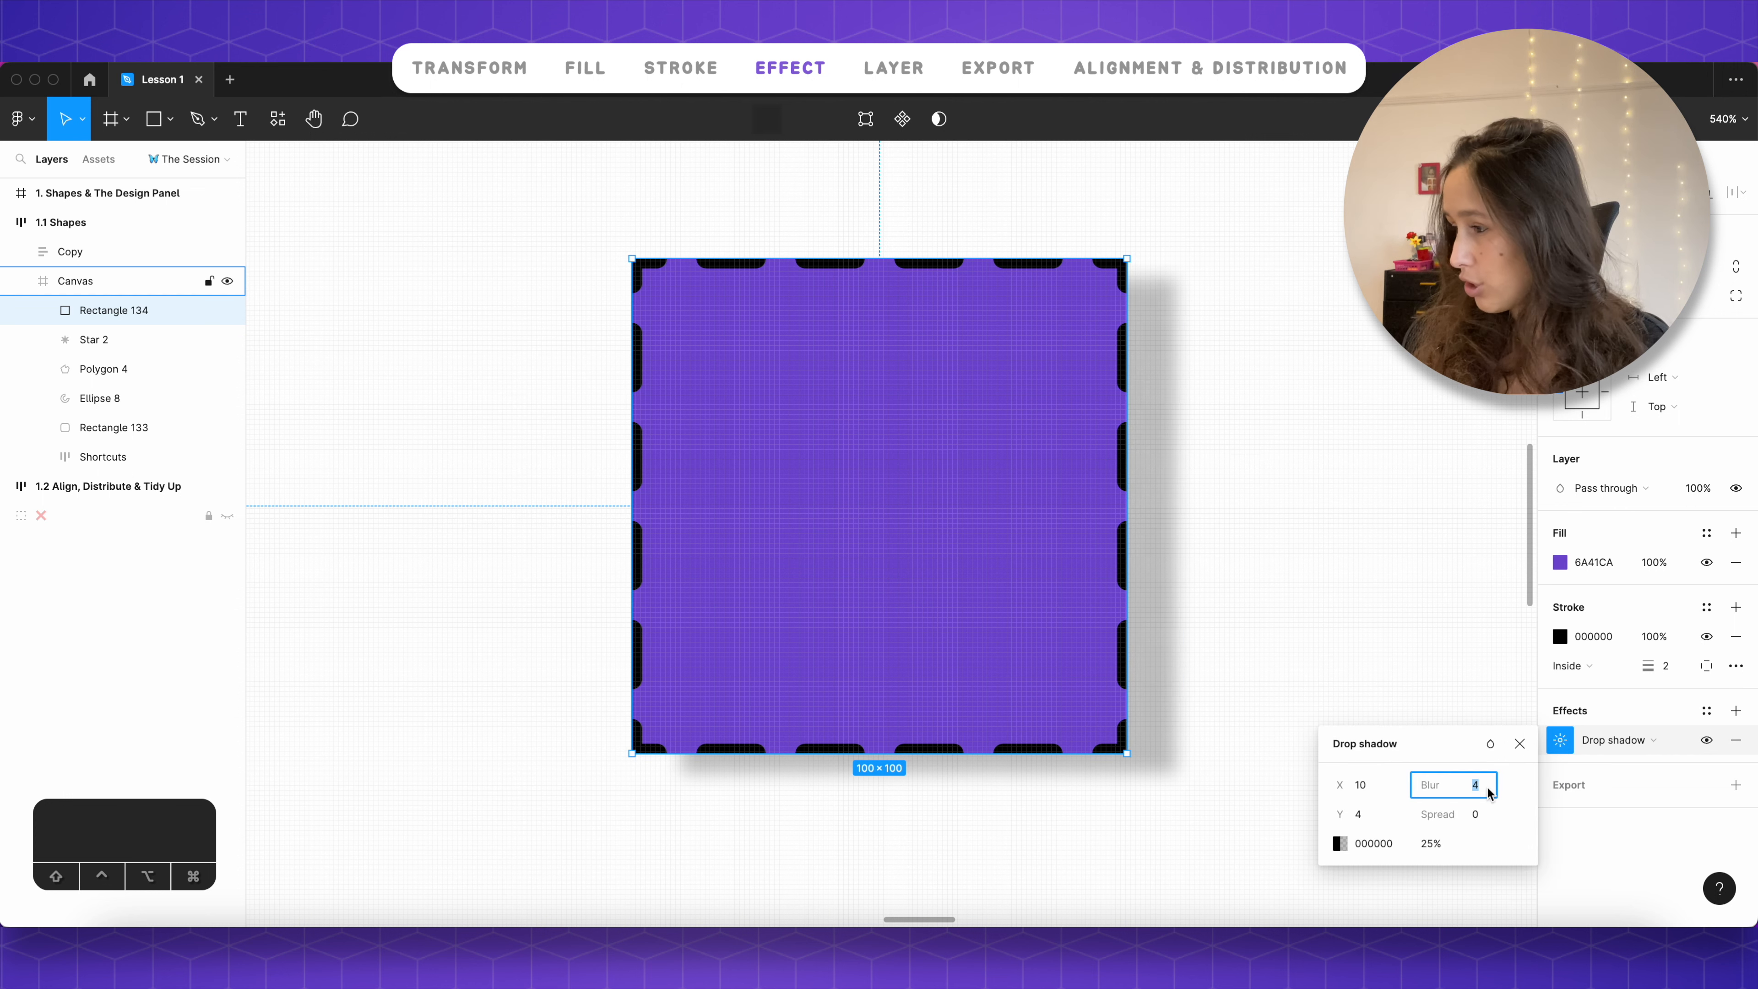
{"action": "type", "text": "20"}
{"action": "key", "text": "Return"}
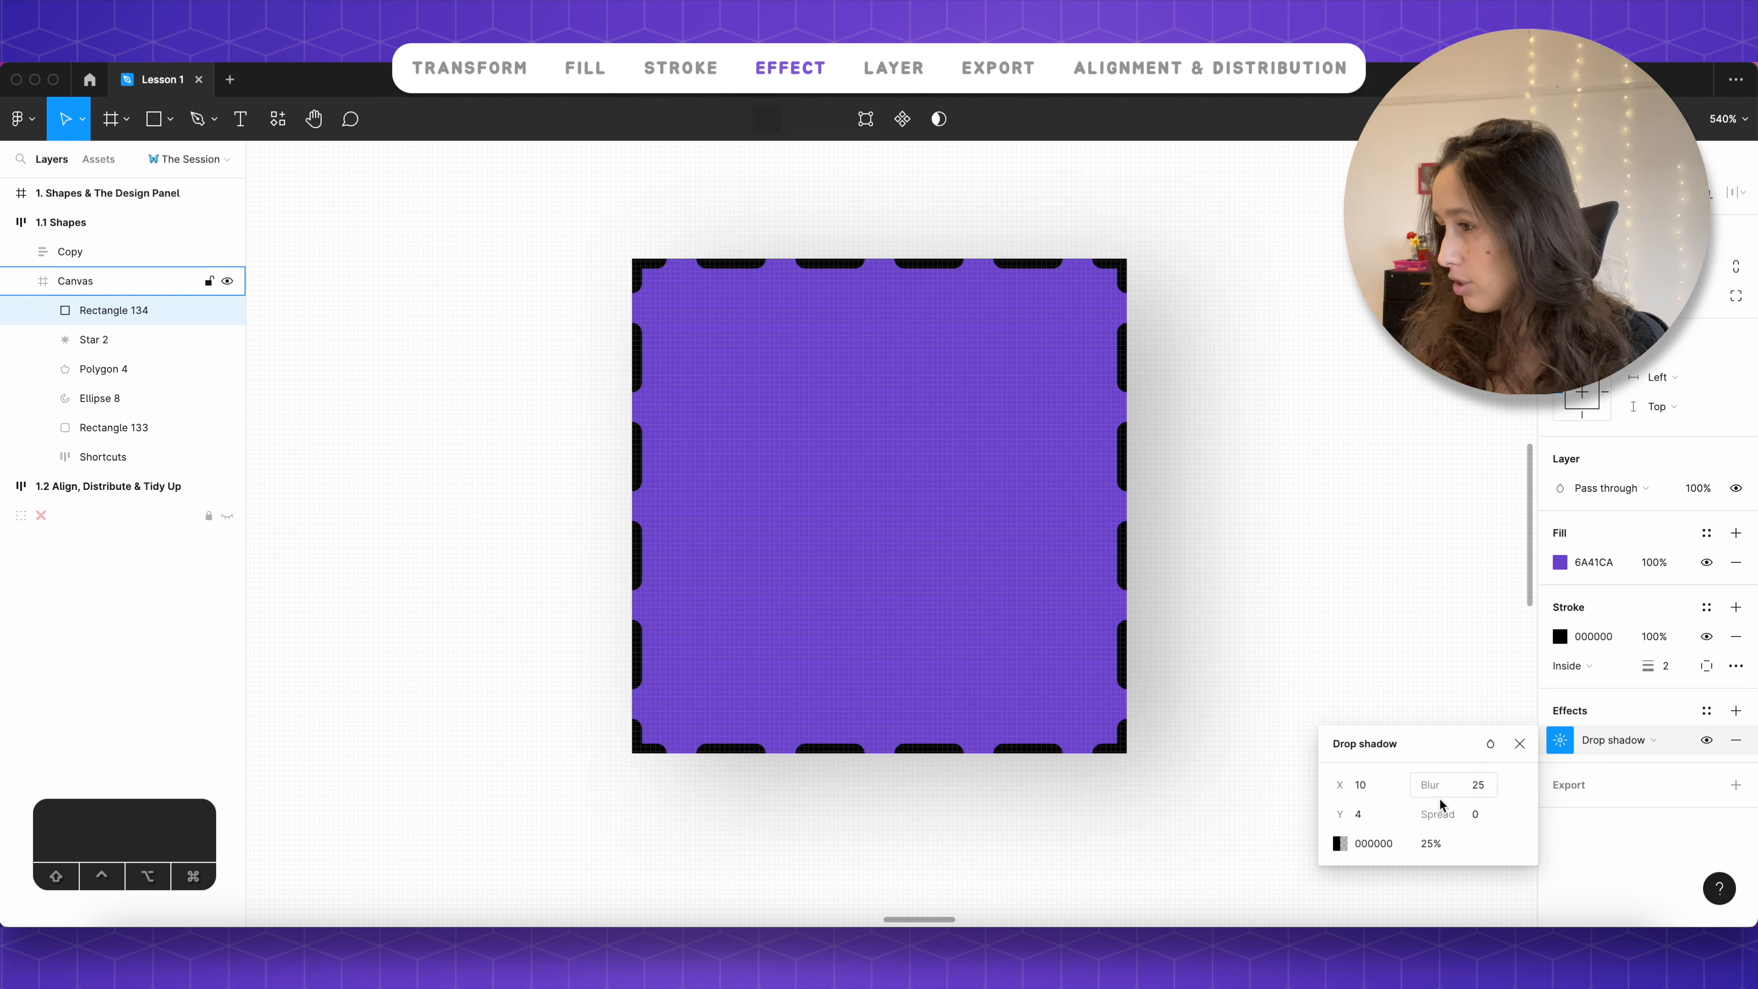
{"action": "left_click", "coordinate": [1477, 784]}
{"action": "type", "text": "4"}
{"action": "key", "text": "Return"}
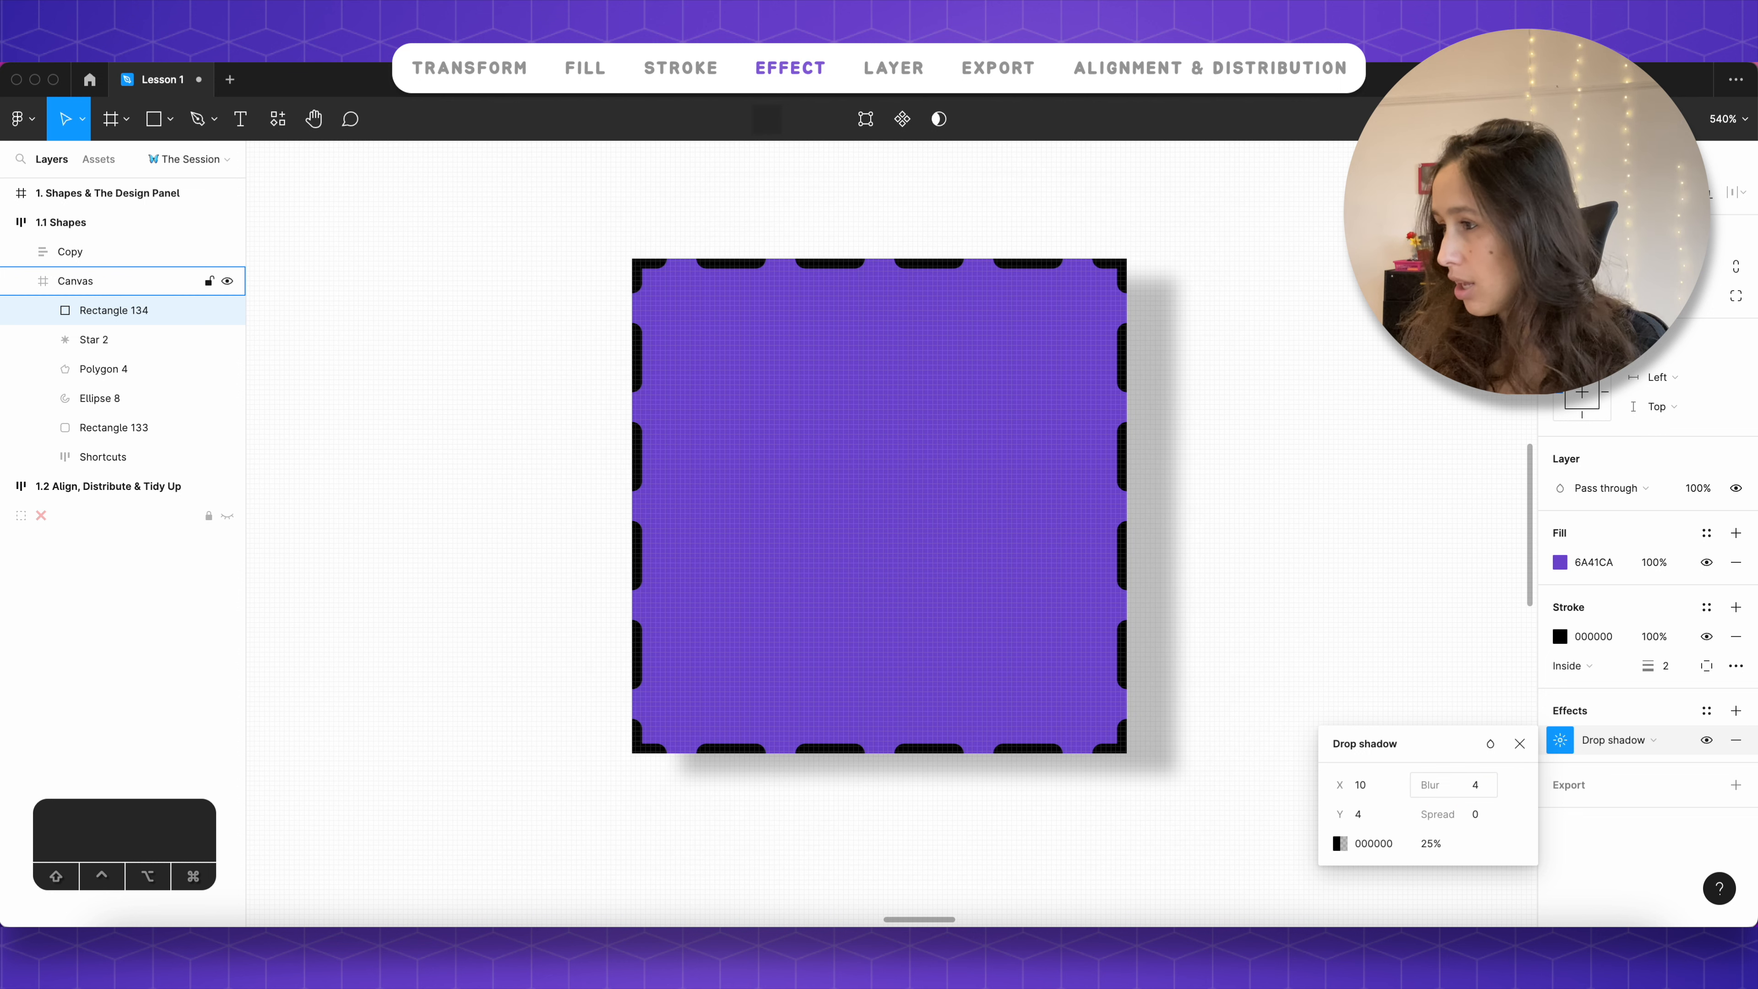
Step: Change the drop shadow's colour to pure red (FF0000)
{"action": "left_click", "coordinate": [1340, 843]}
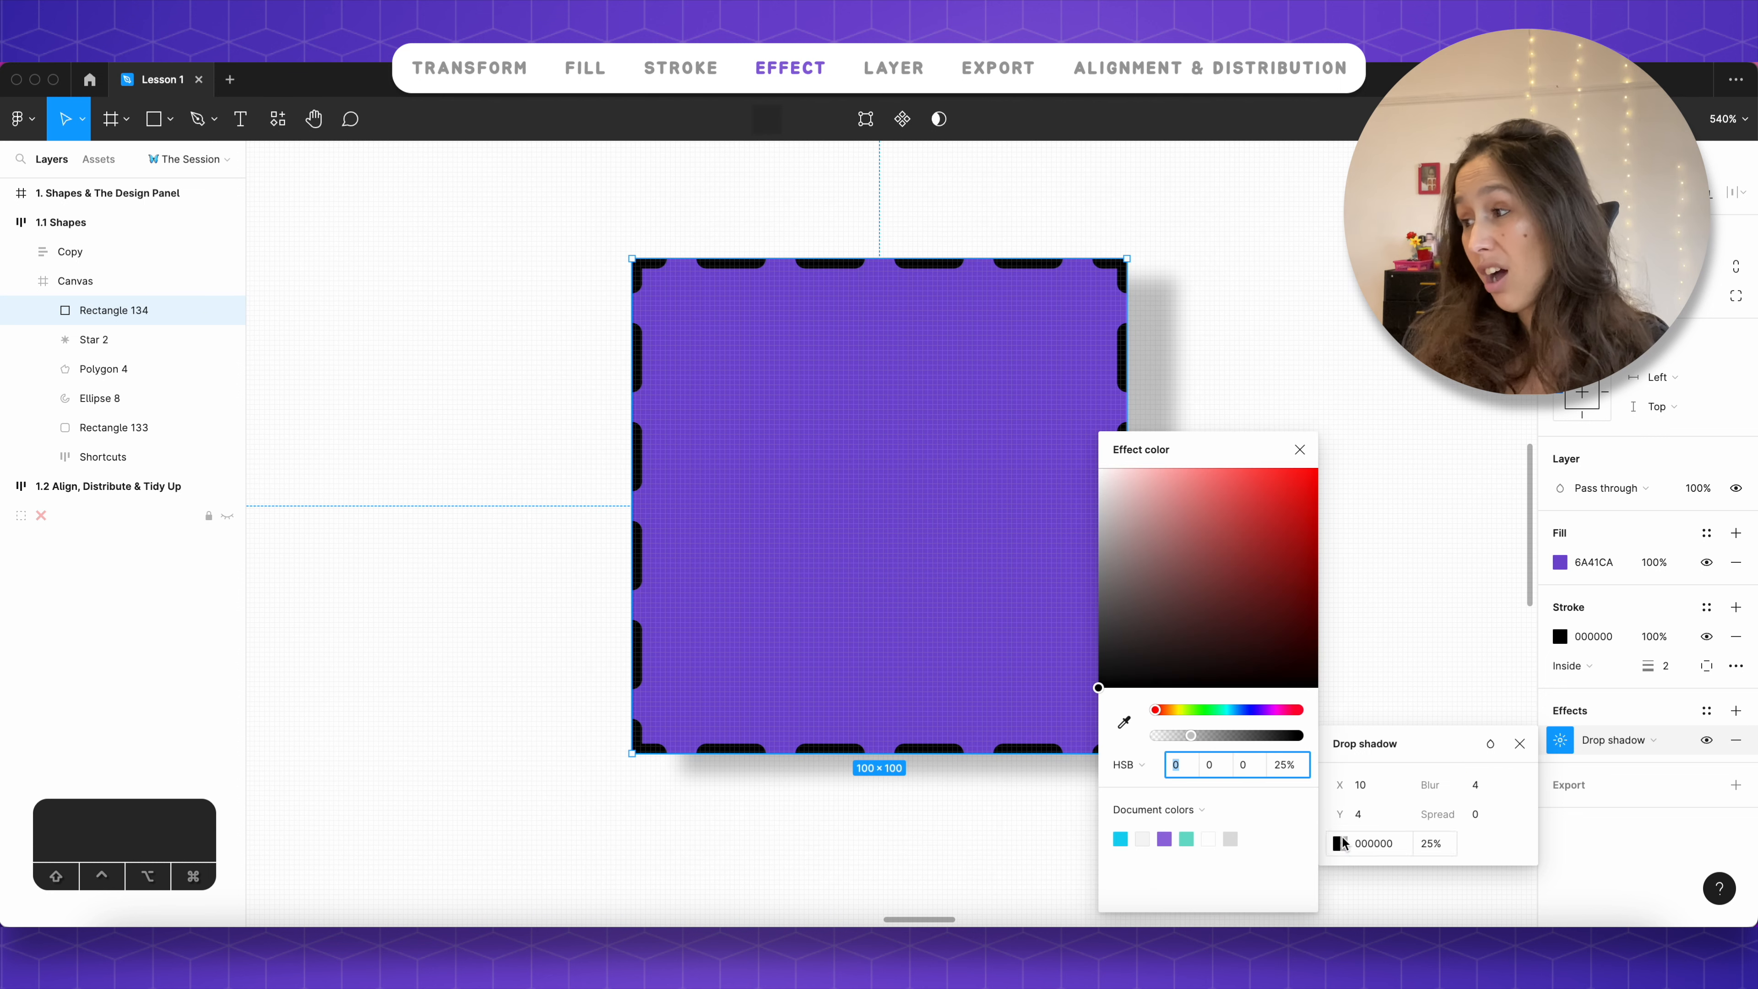
{"action": "left_click_drag", "start_coordinate": [1264, 576], "coordinate": [1317, 466]}
{"action": "left_click", "coordinate": [1302, 449]}
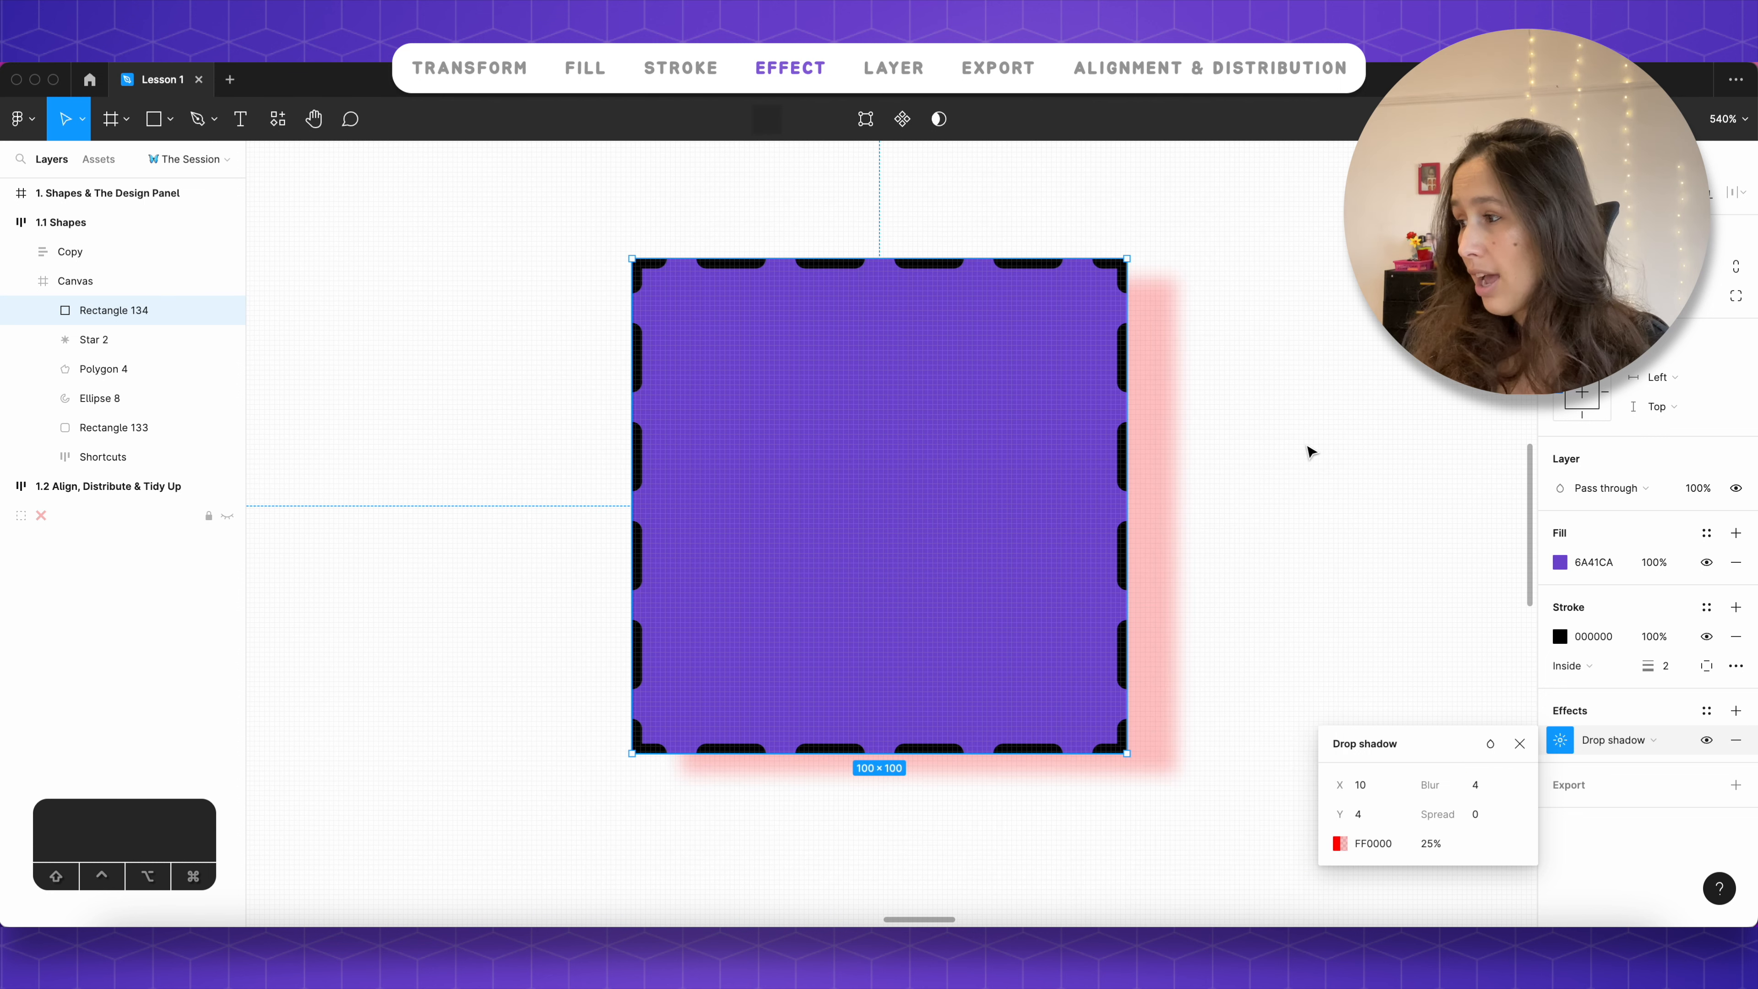
Step: Try the Inner shadow and Layer blur effect types on the square
{"action": "left_click", "coordinate": [1675, 741]}
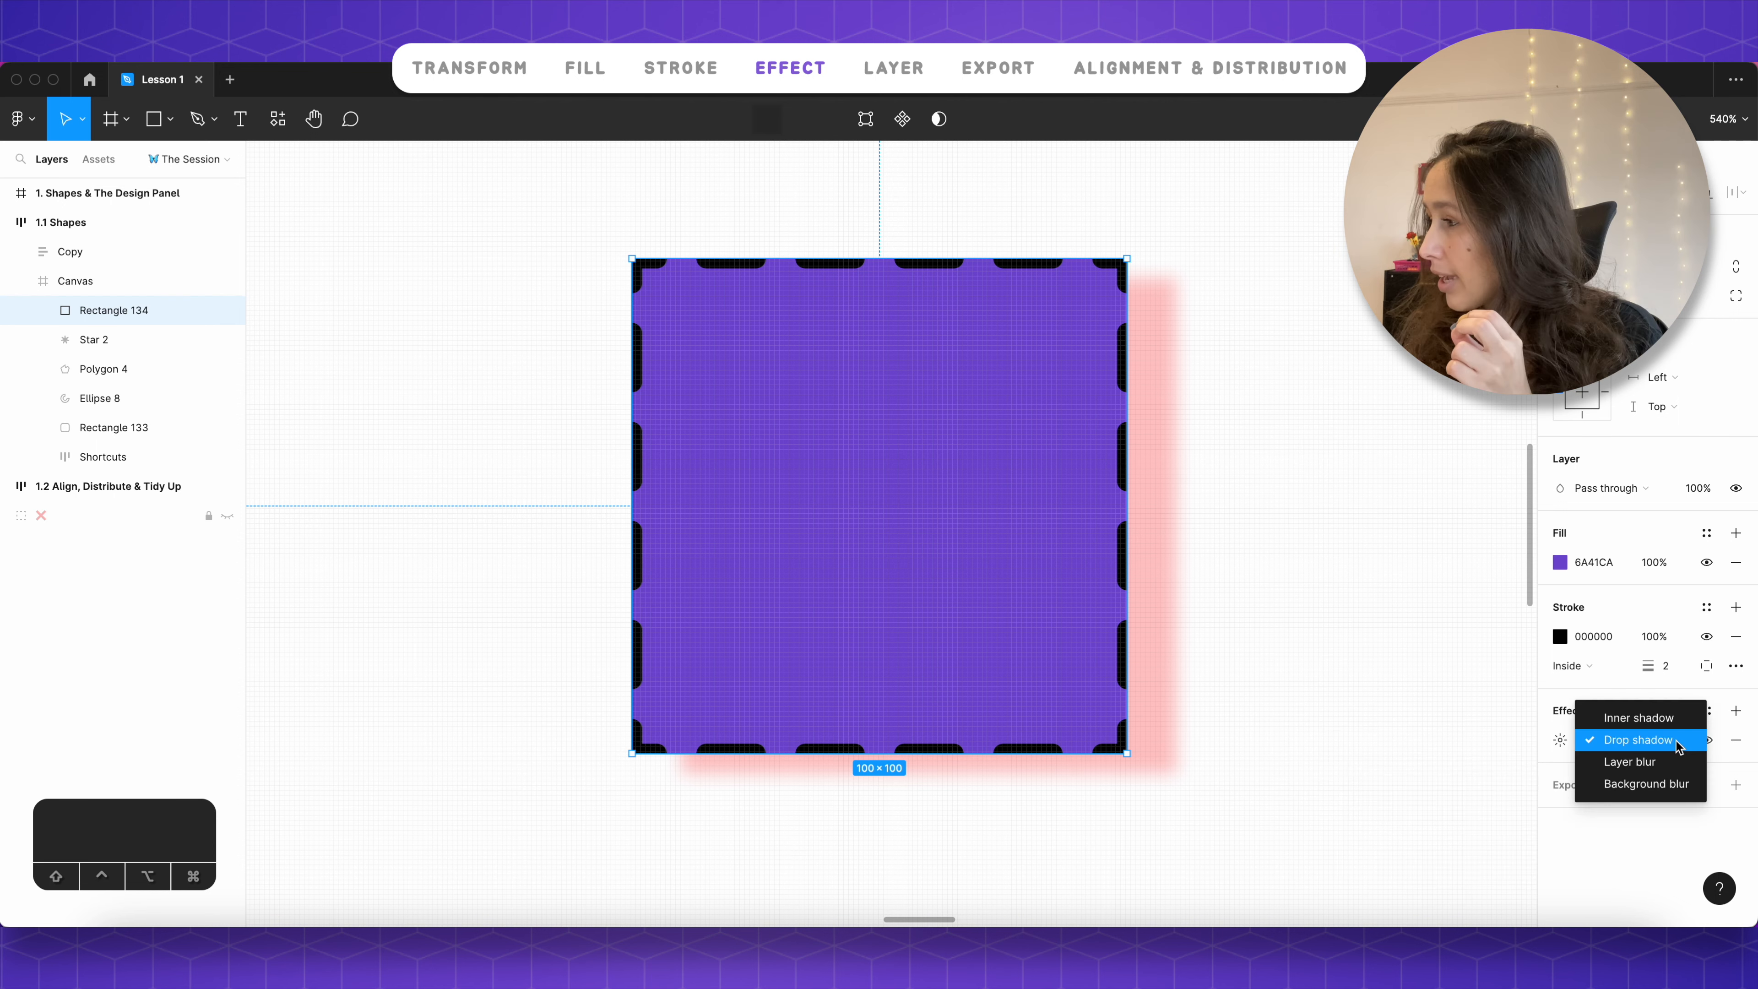
{"action": "left_click", "coordinate": [1677, 724]}
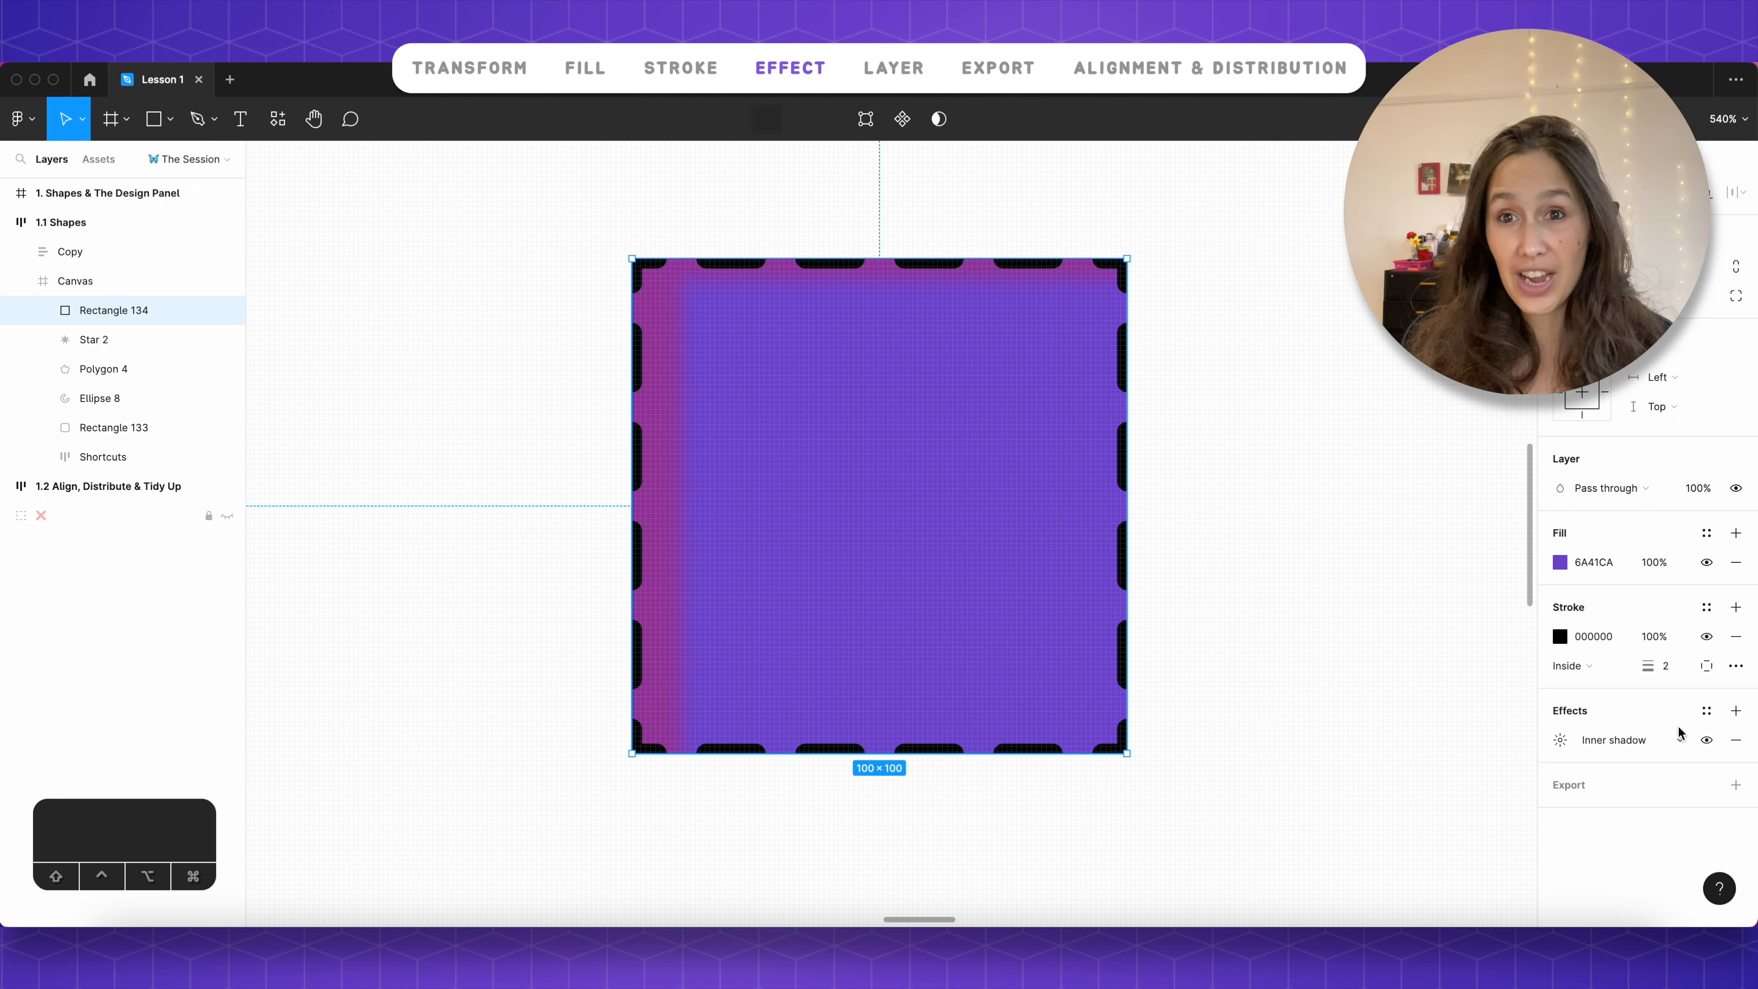
{"action": "left_click", "coordinate": [1646, 741]}
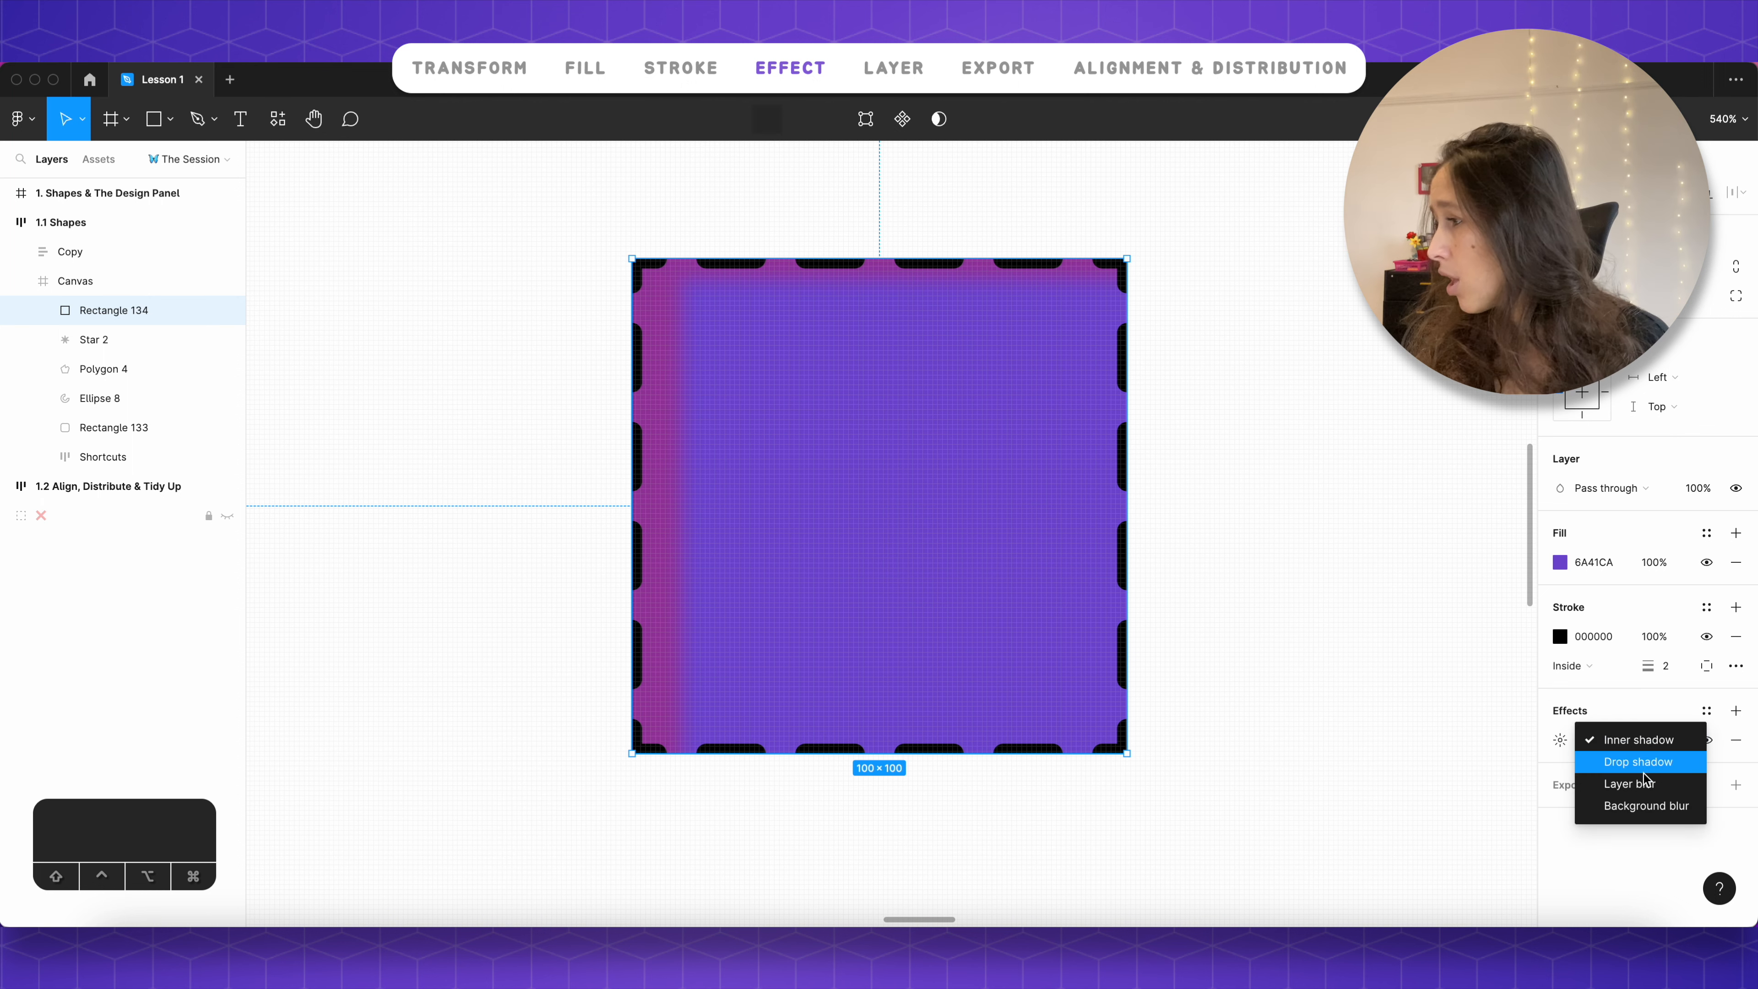
{"action": "left_click", "coordinate": [1646, 779]}
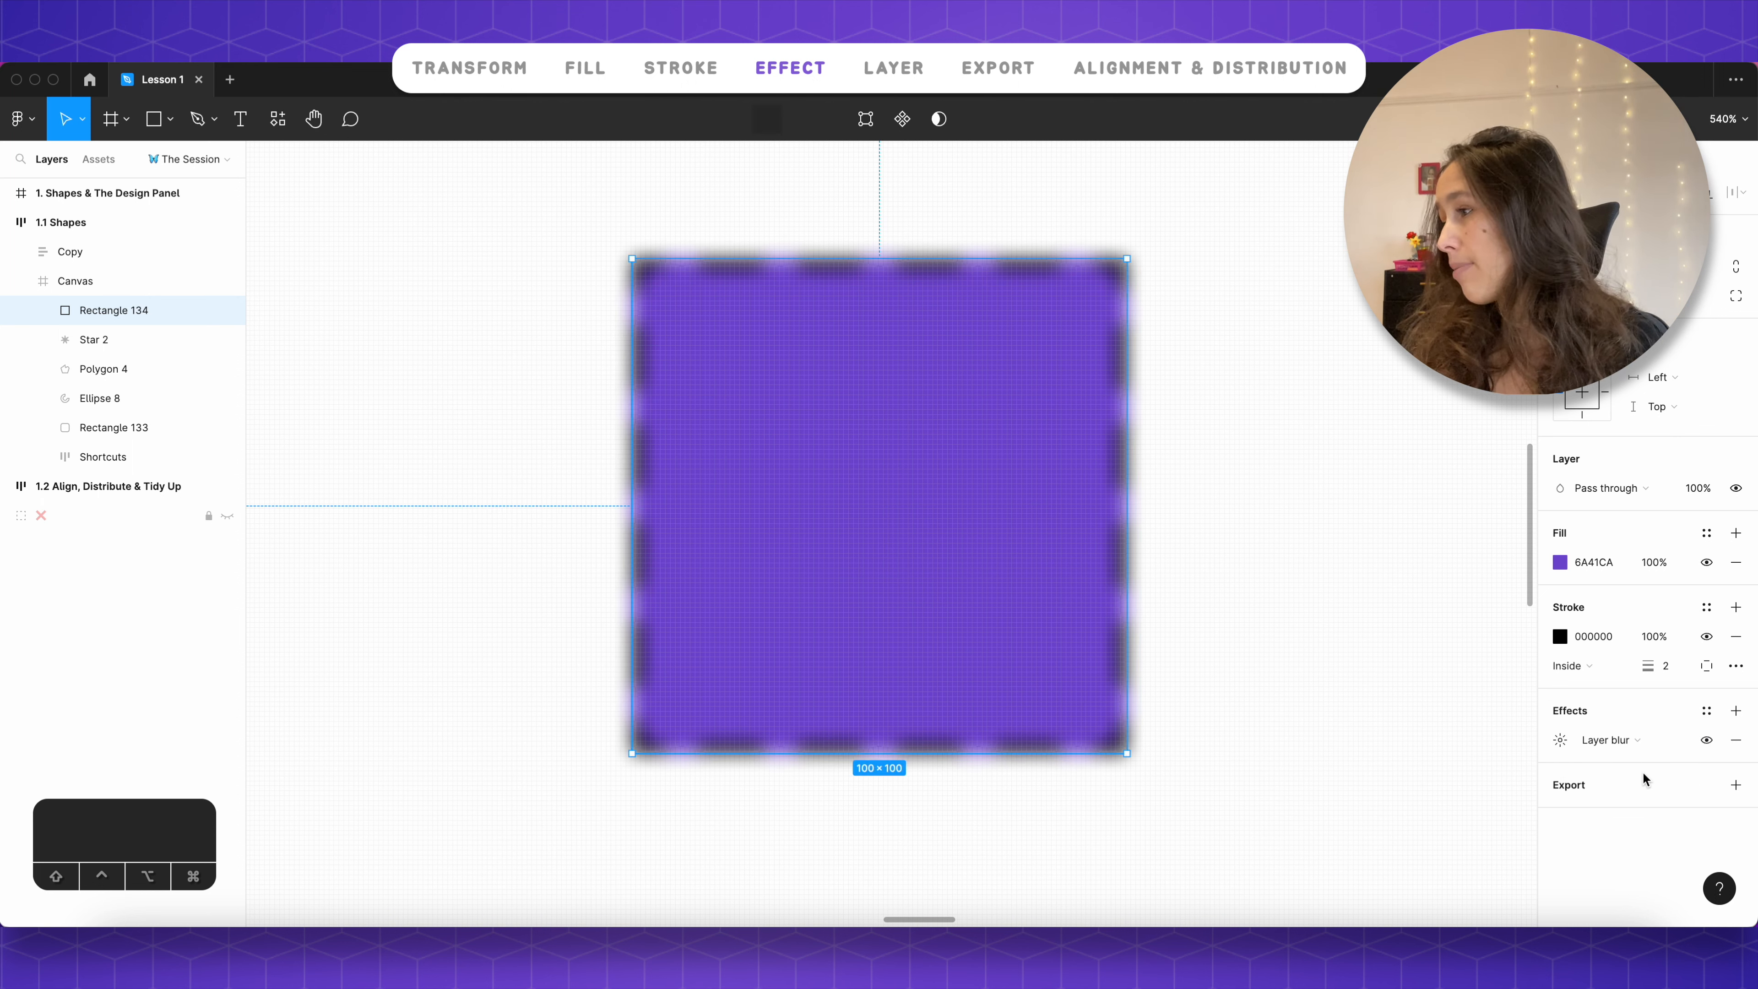
Step: Switch the square's effect to Background blur and lower its fill opacity to 90%
{"action": "left_click", "coordinate": [1642, 747]}
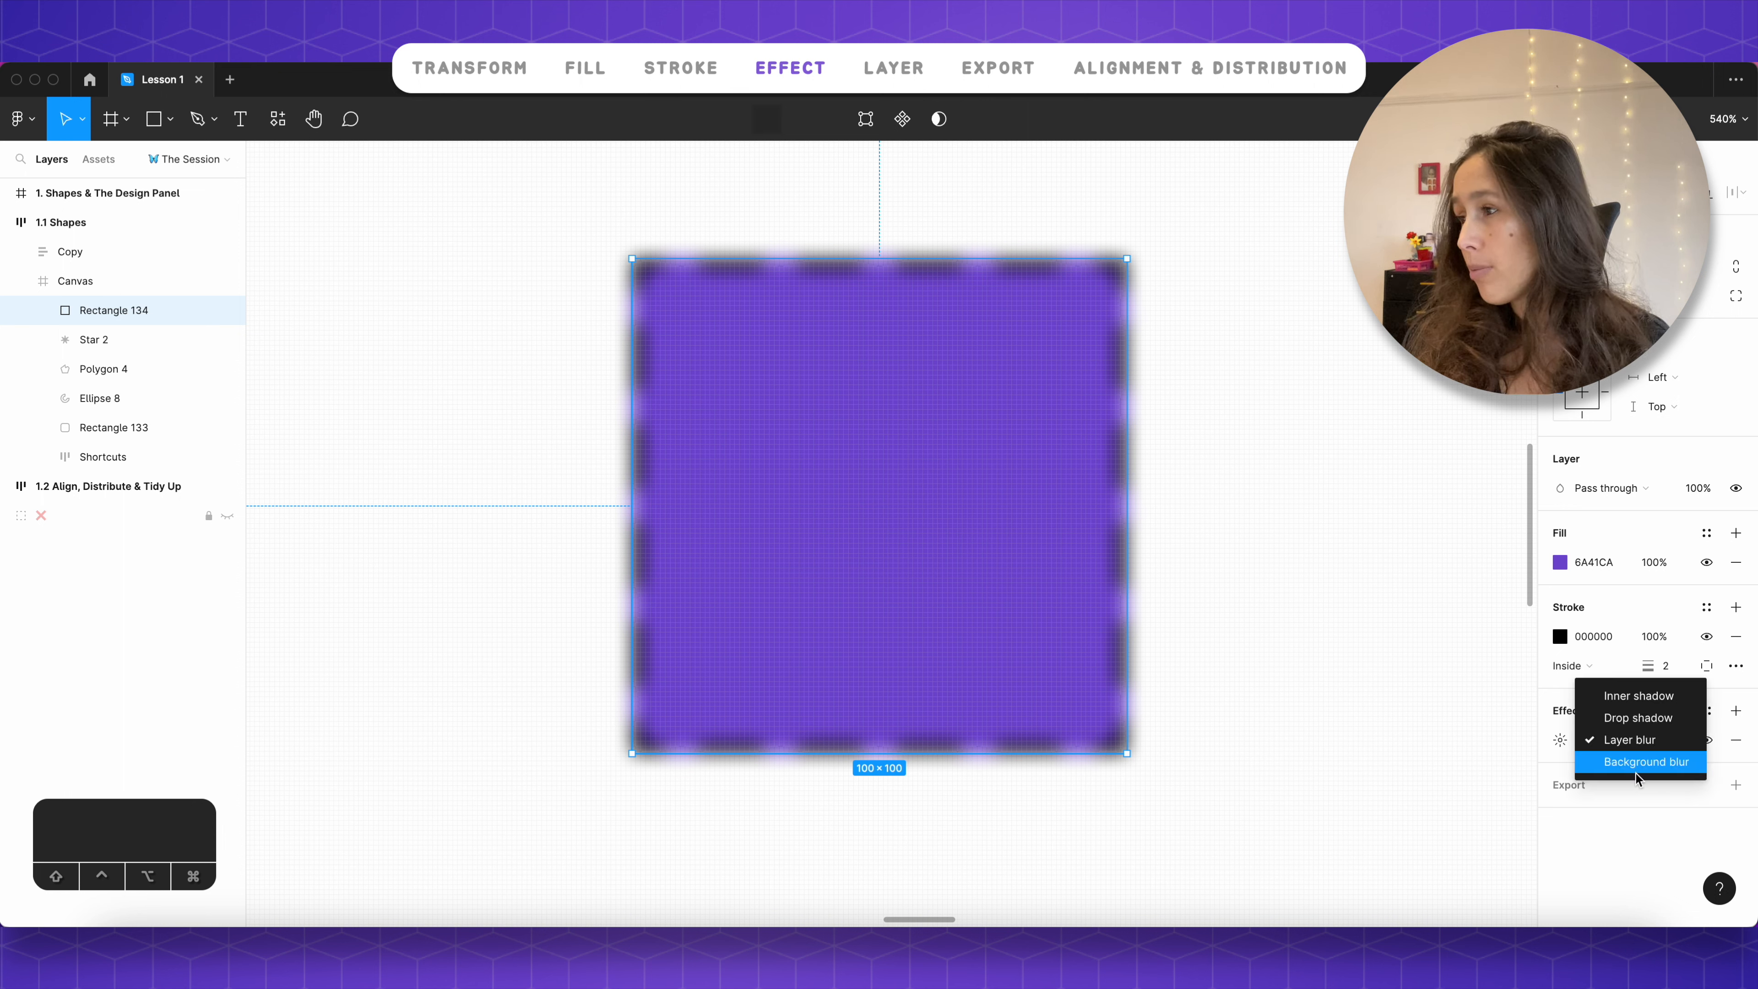
{"action": "left_click", "coordinate": [1638, 765]}
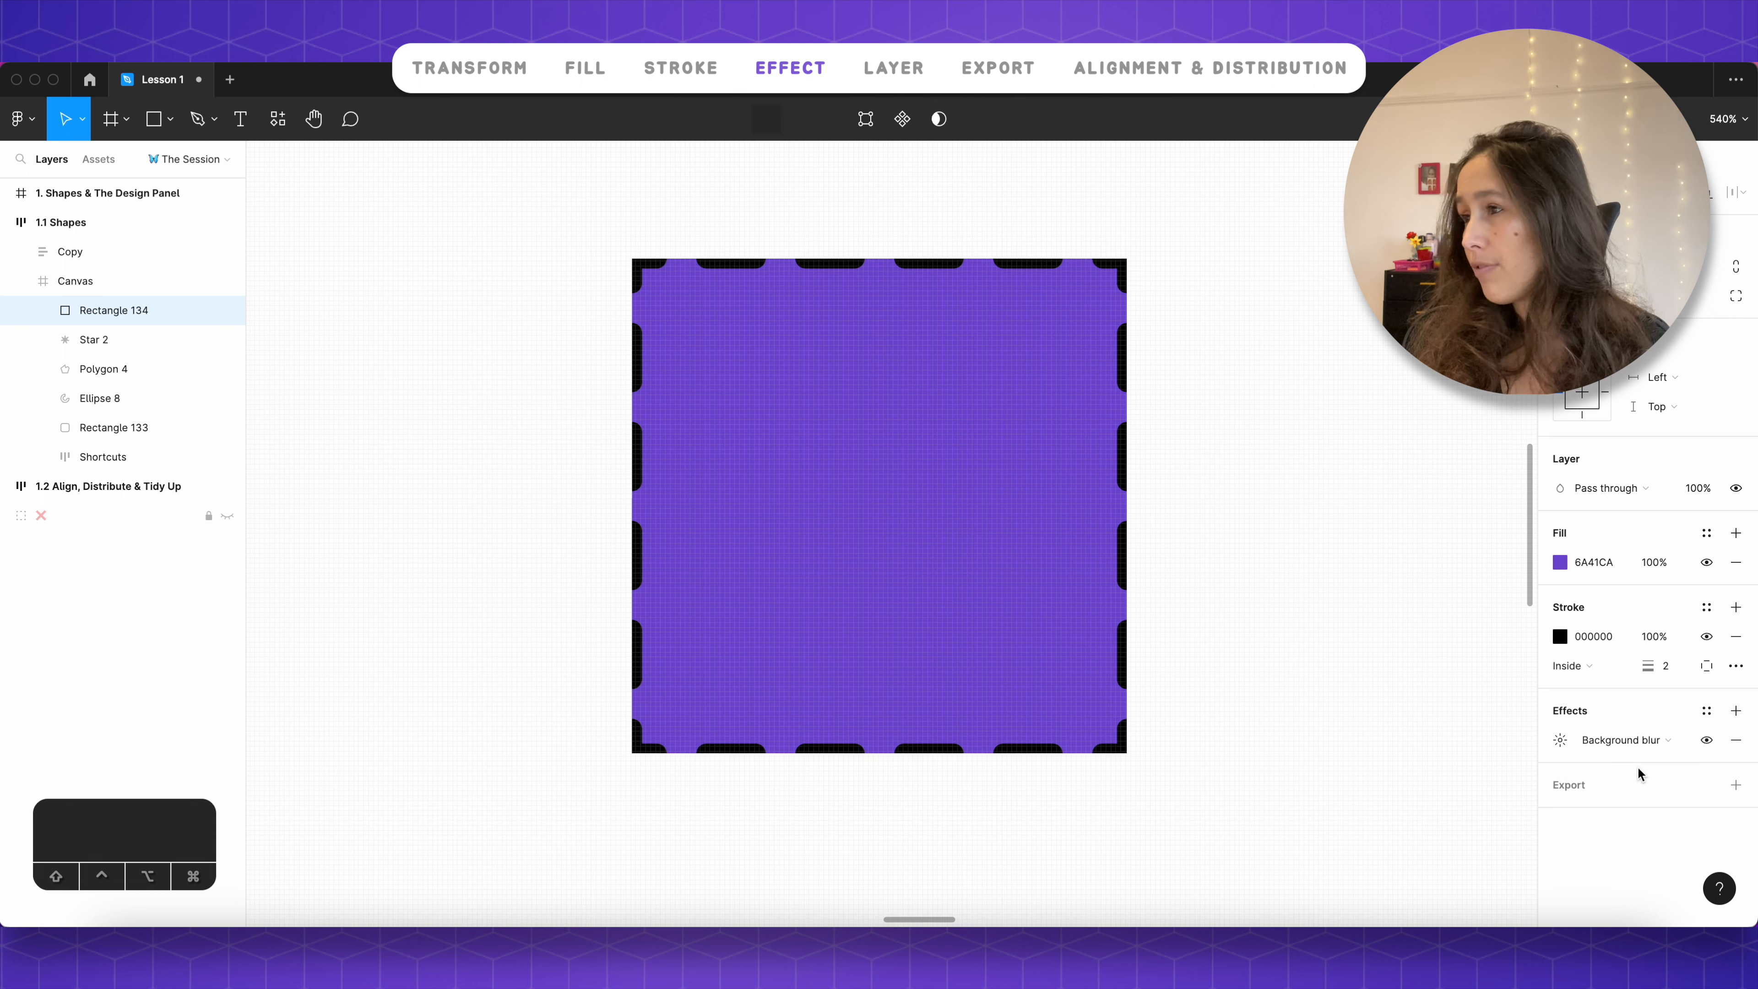
{"action": "left_click", "coordinate": [1666, 569]}
{"action": "type", "text": "99"}
{"action": "key", "text": "Return"}
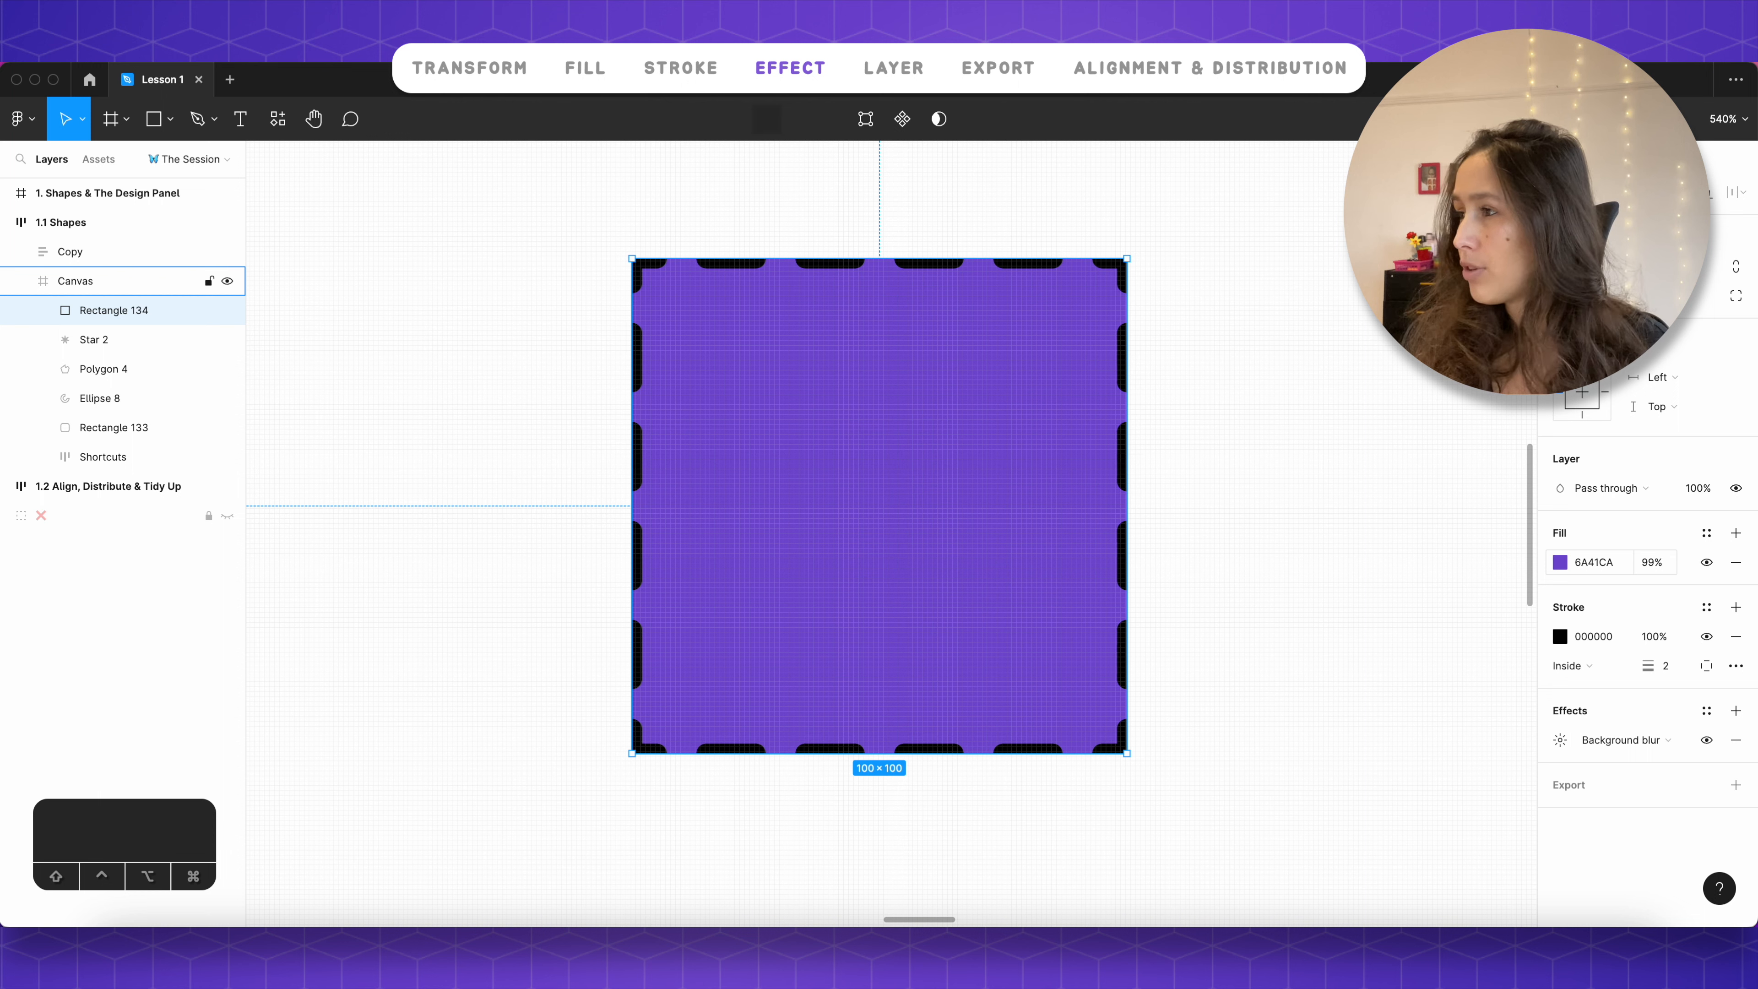
{"action": "left_click", "coordinate": [1657, 562]}
{"action": "type", "text": "90"}
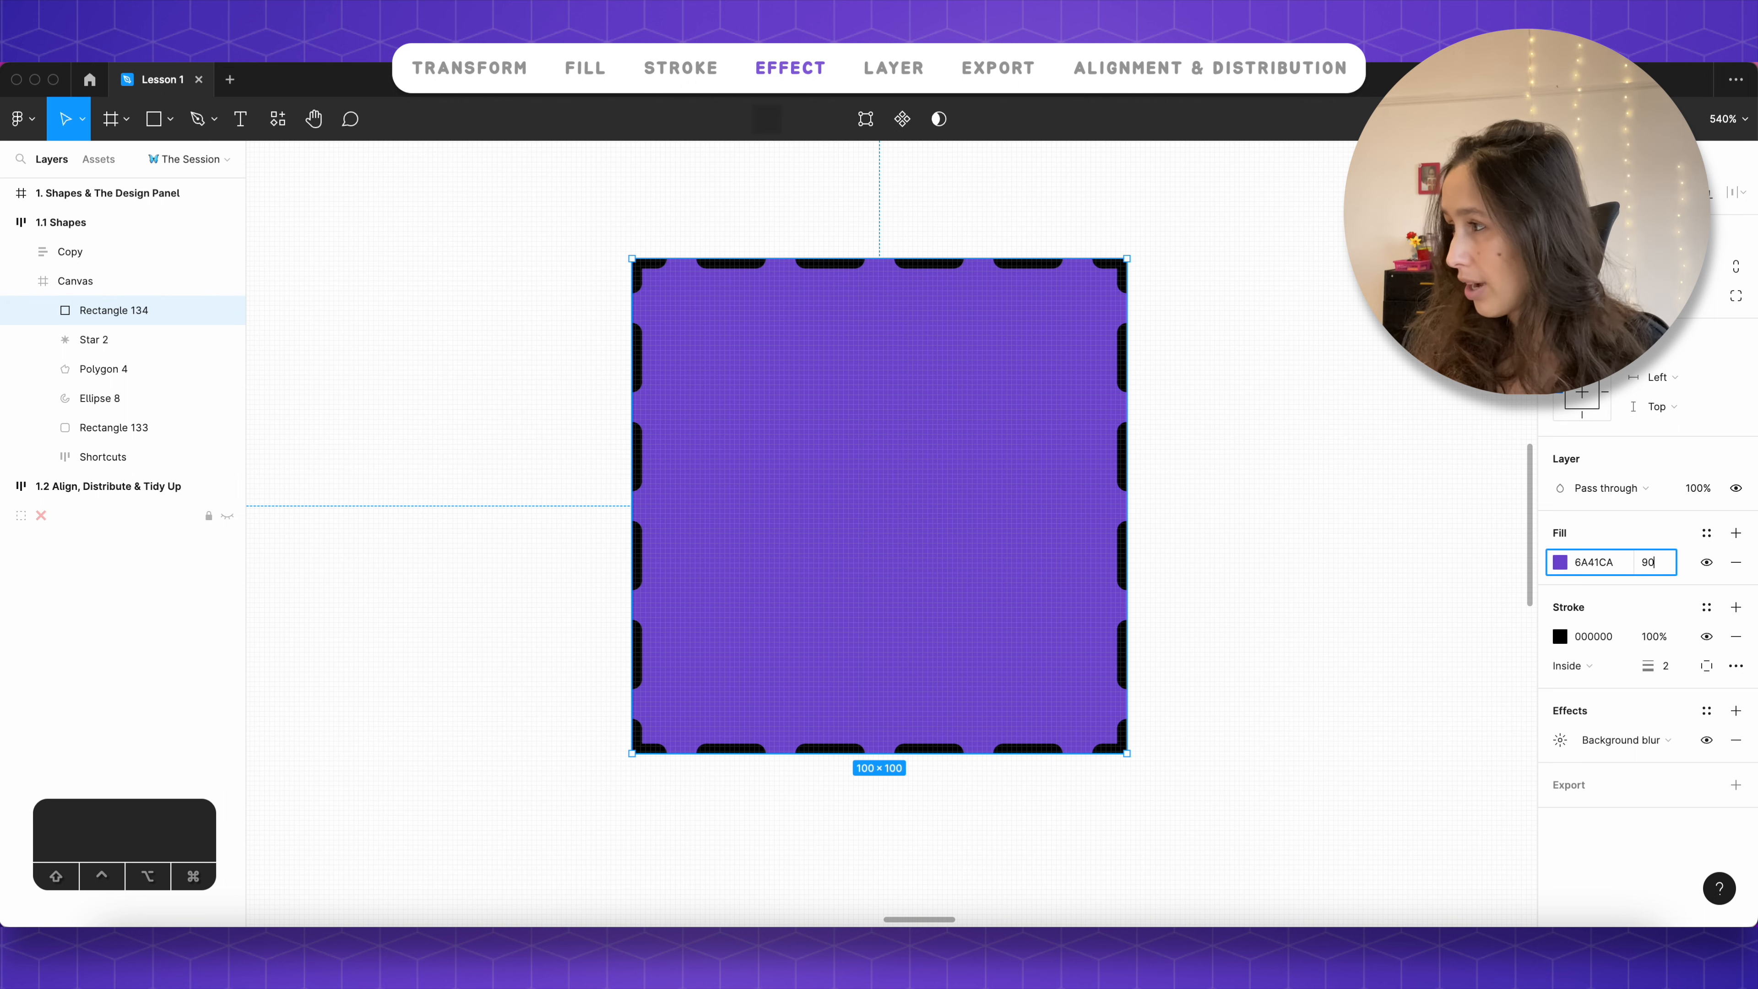
{"action": "key", "text": "Return"}
Step: Add a 100 × 100 grey square overlapping the purple square's lower-left area and move its layer beneath the purple square
{"action": "left_click", "coordinate": [1239, 514]}
{"action": "key", "text": "r"}
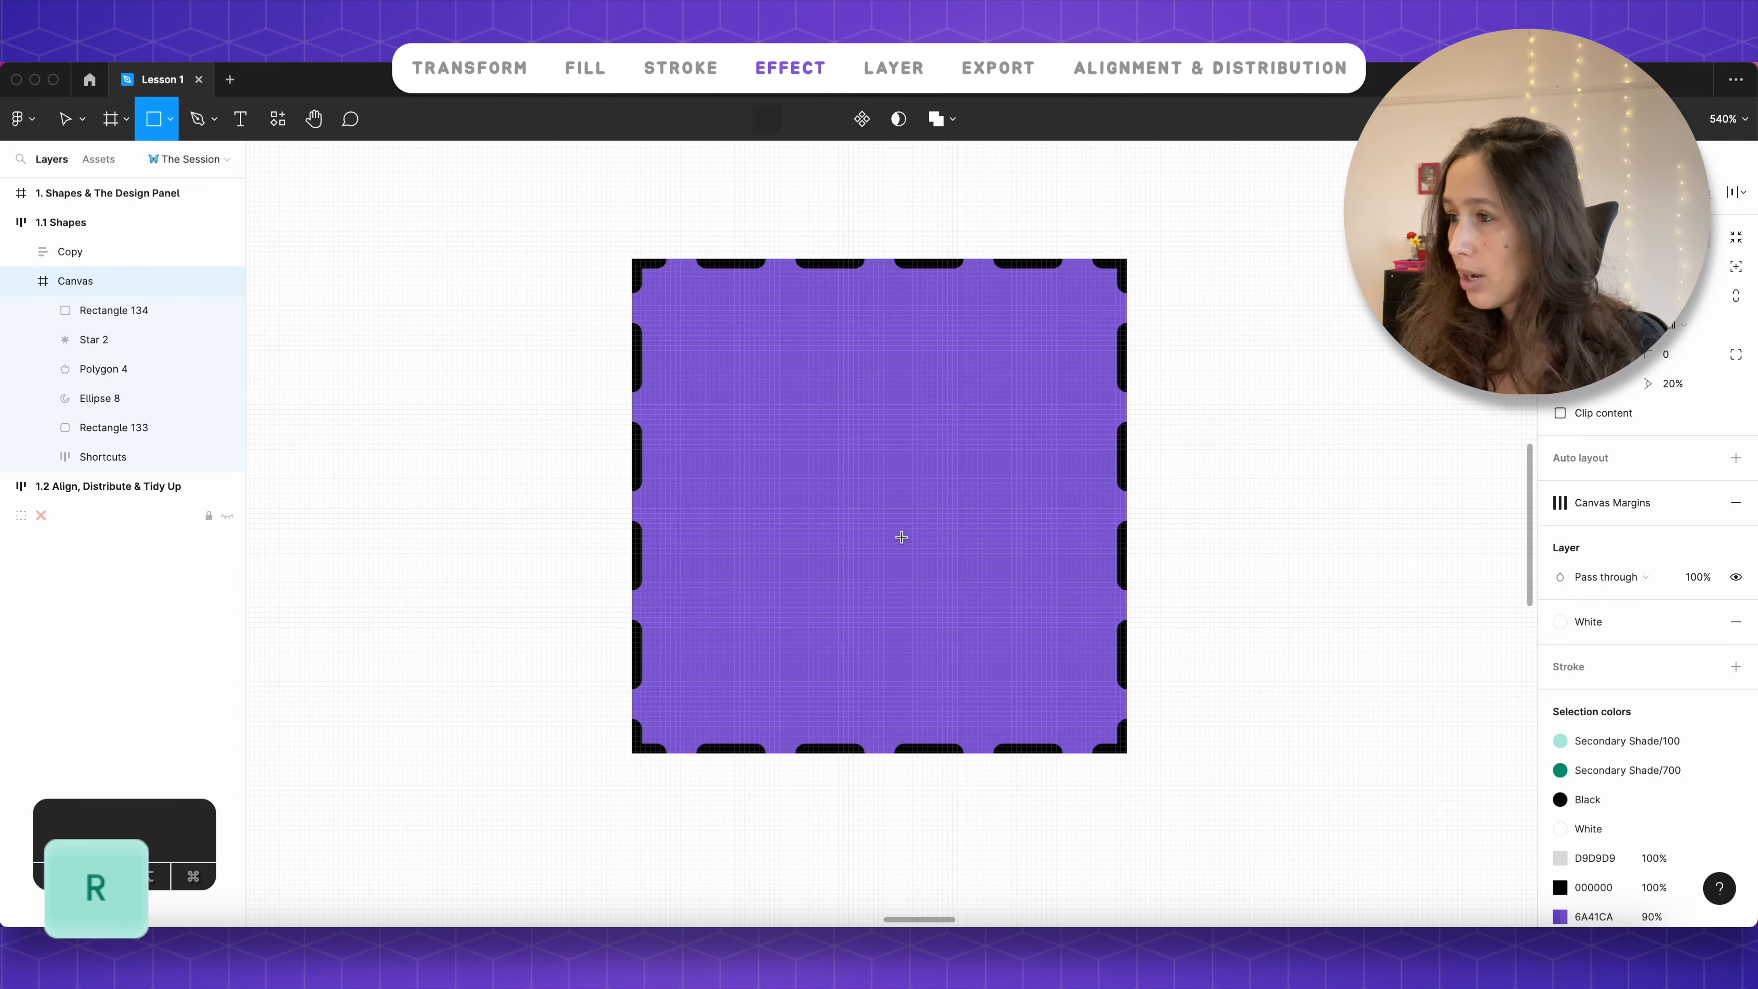
{"action": "left_click", "coordinate": [900, 537]}
{"action": "left_click_drag", "start_coordinate": [876, 501], "coordinate": [746, 550]}
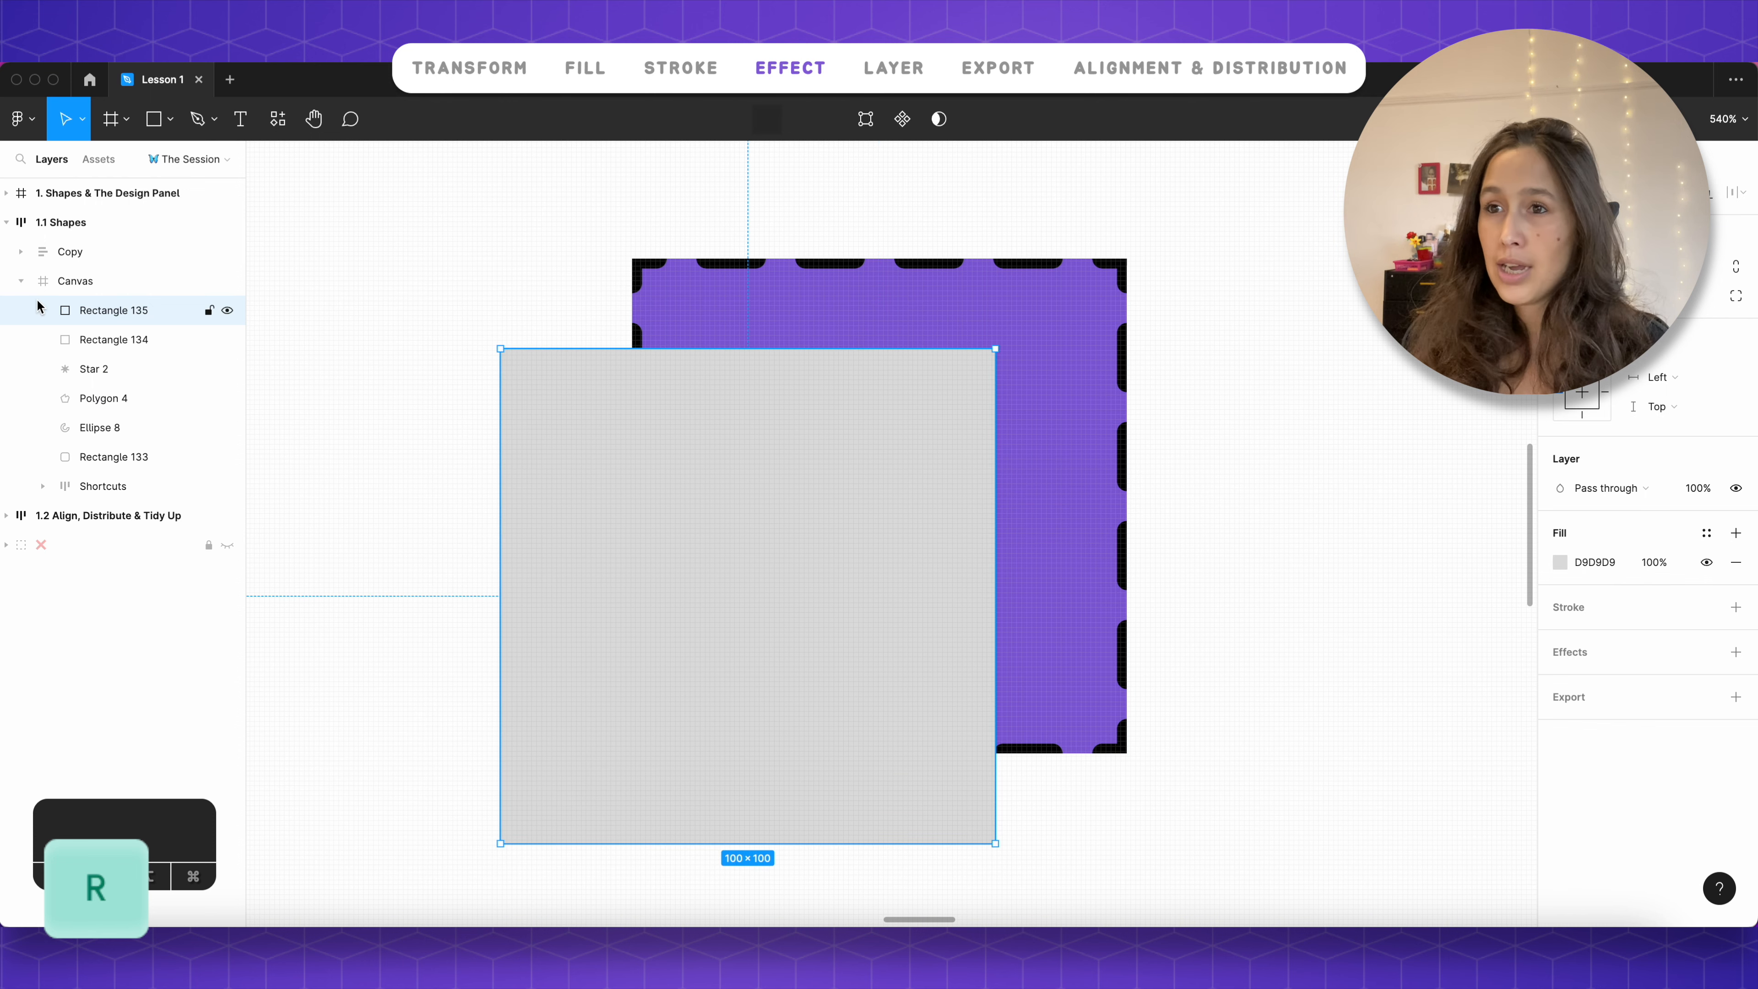
{"action": "left_click_drag", "start_coordinate": [79, 316], "coordinate": [86, 354]}
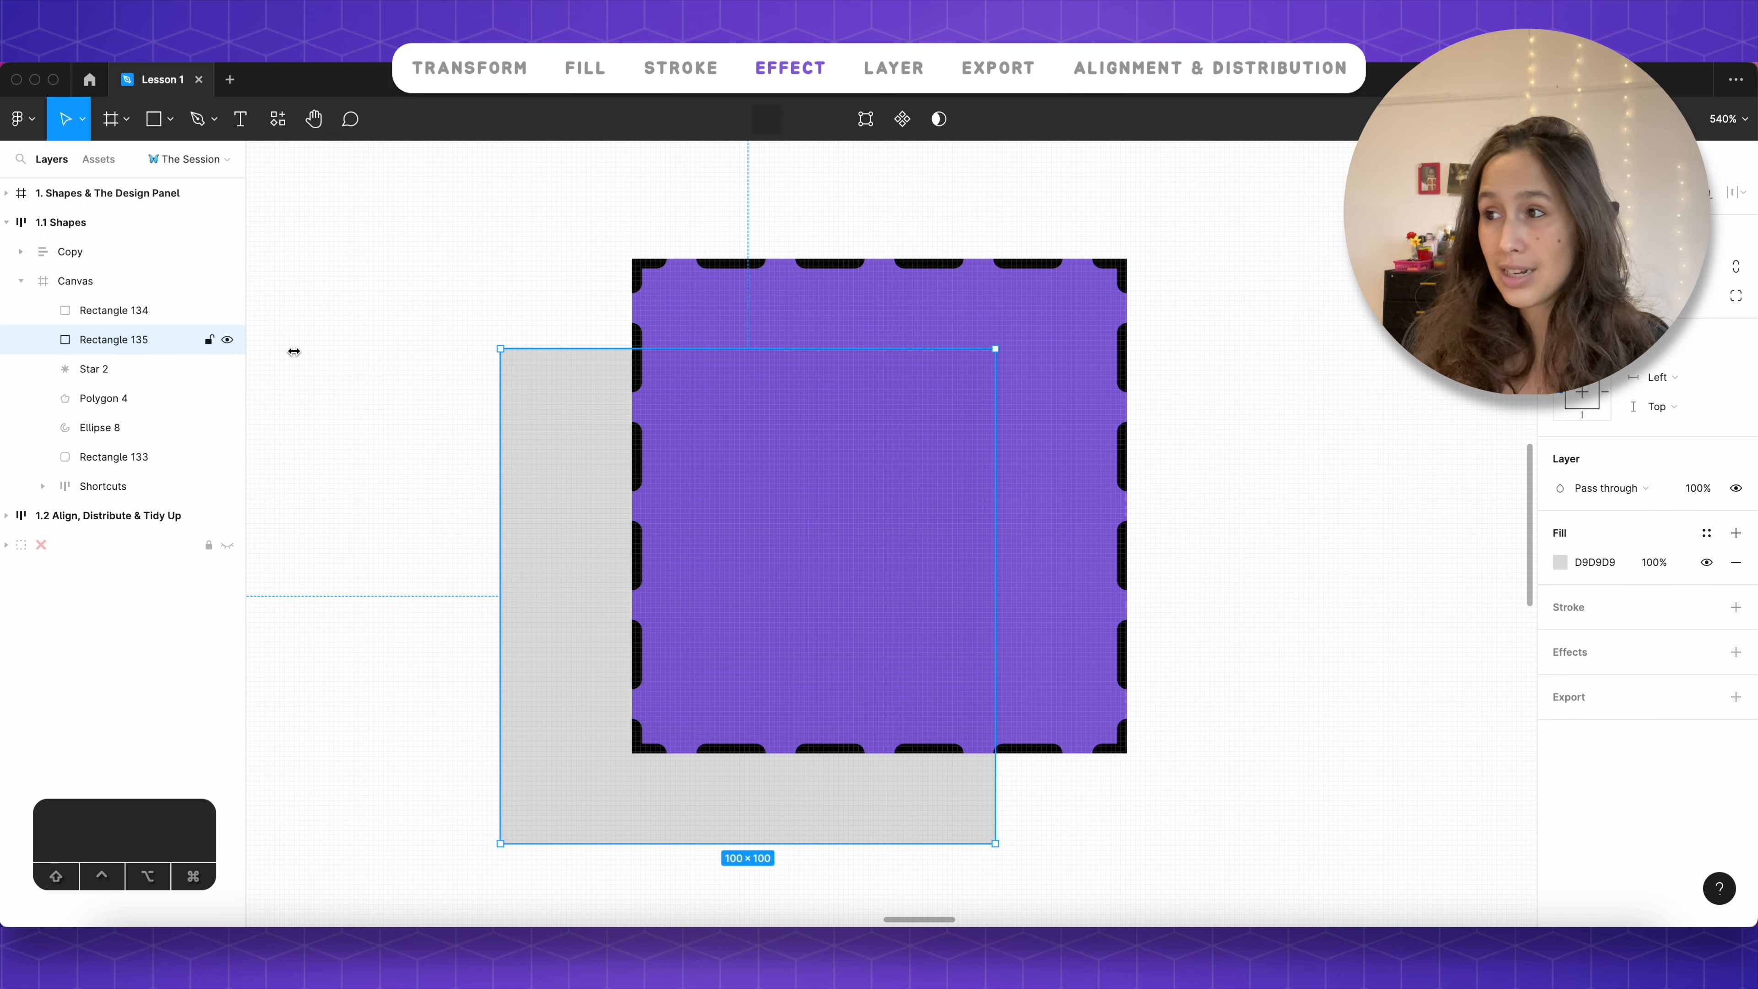
Step: Set the purple square's fill opacity to 2%
{"action": "left_click", "coordinate": [852, 424]}
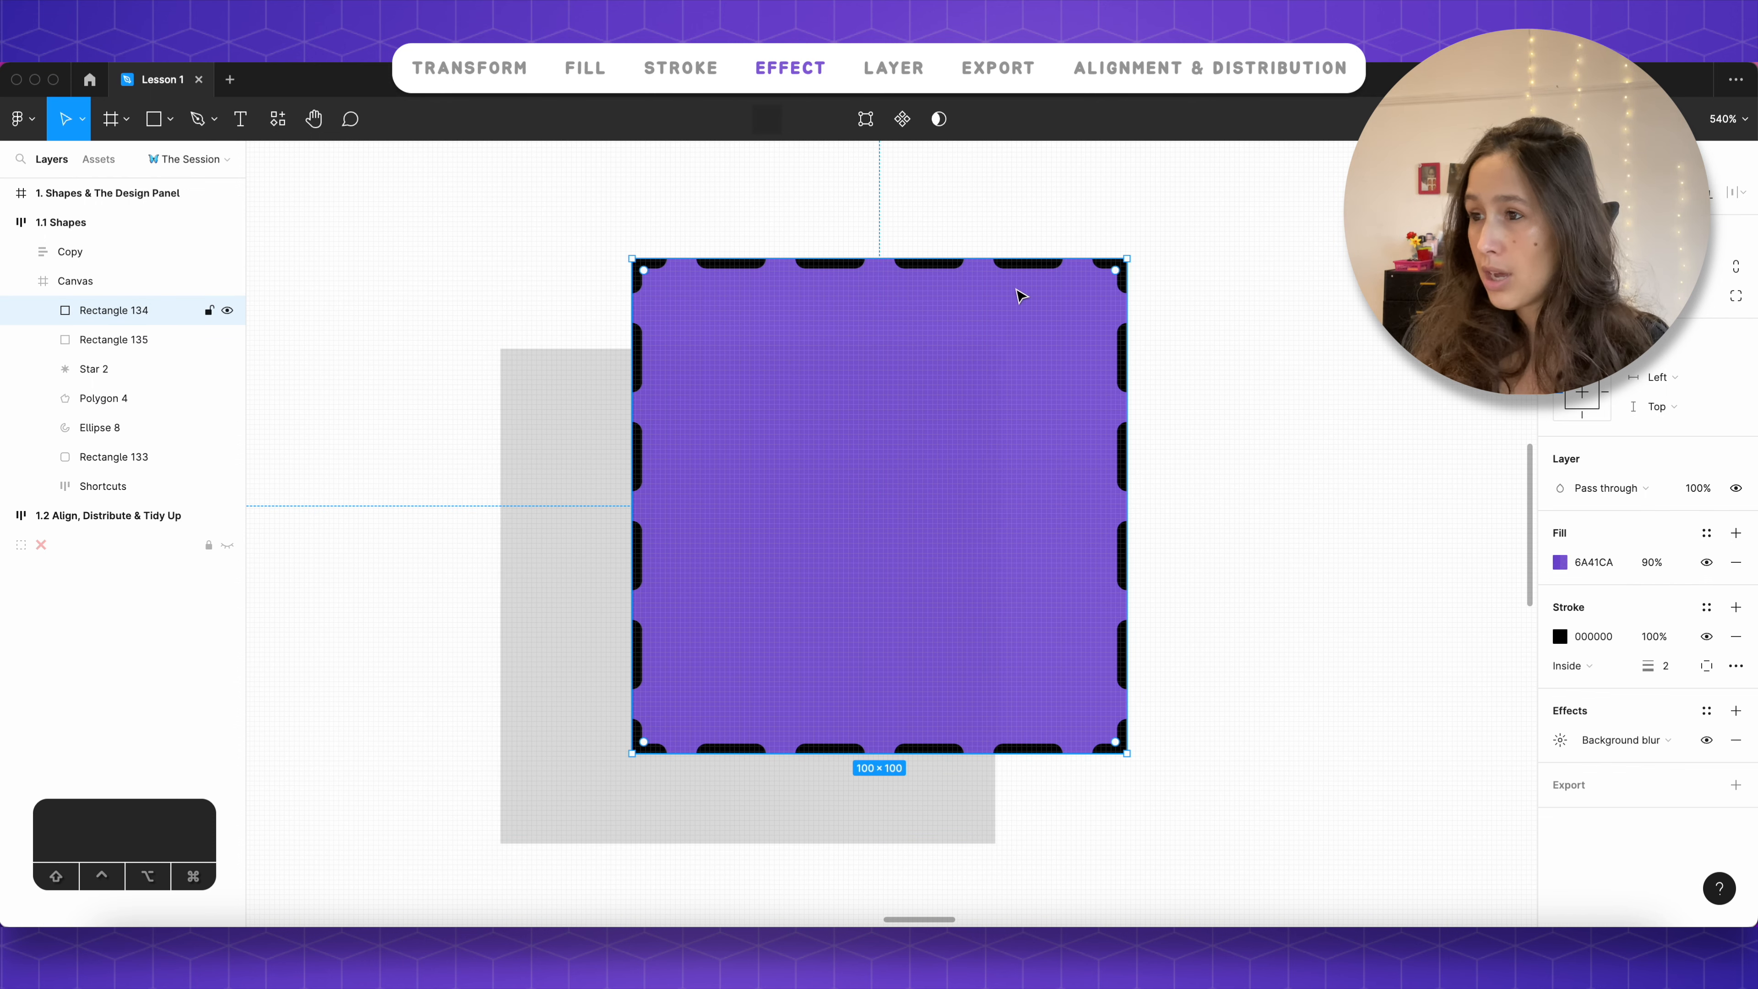
{"action": "left_click", "coordinate": [1669, 564]}
{"action": "type", "text": "2"}
{"action": "key", "text": "Return"}
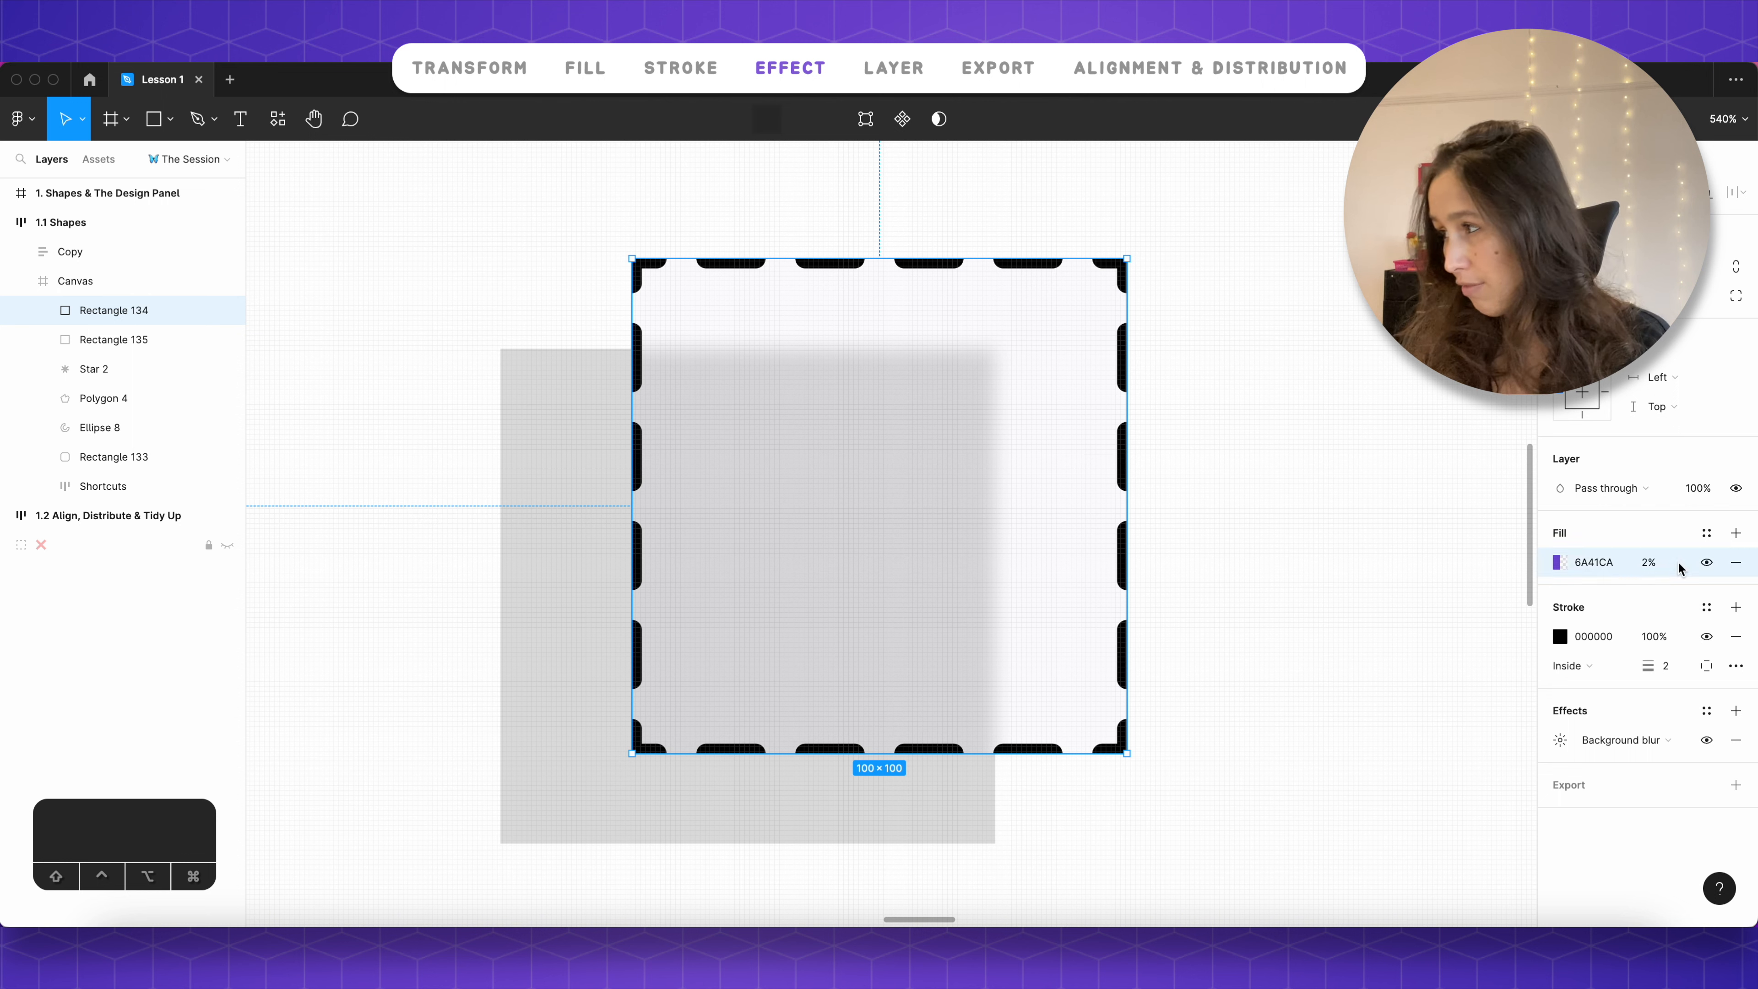
Step: Set the purple square's fill opacity to 10%
{"action": "left_click", "coordinate": [1662, 563]}
{"action": "type", "text": "10"}
{"action": "key", "text": "Return"}
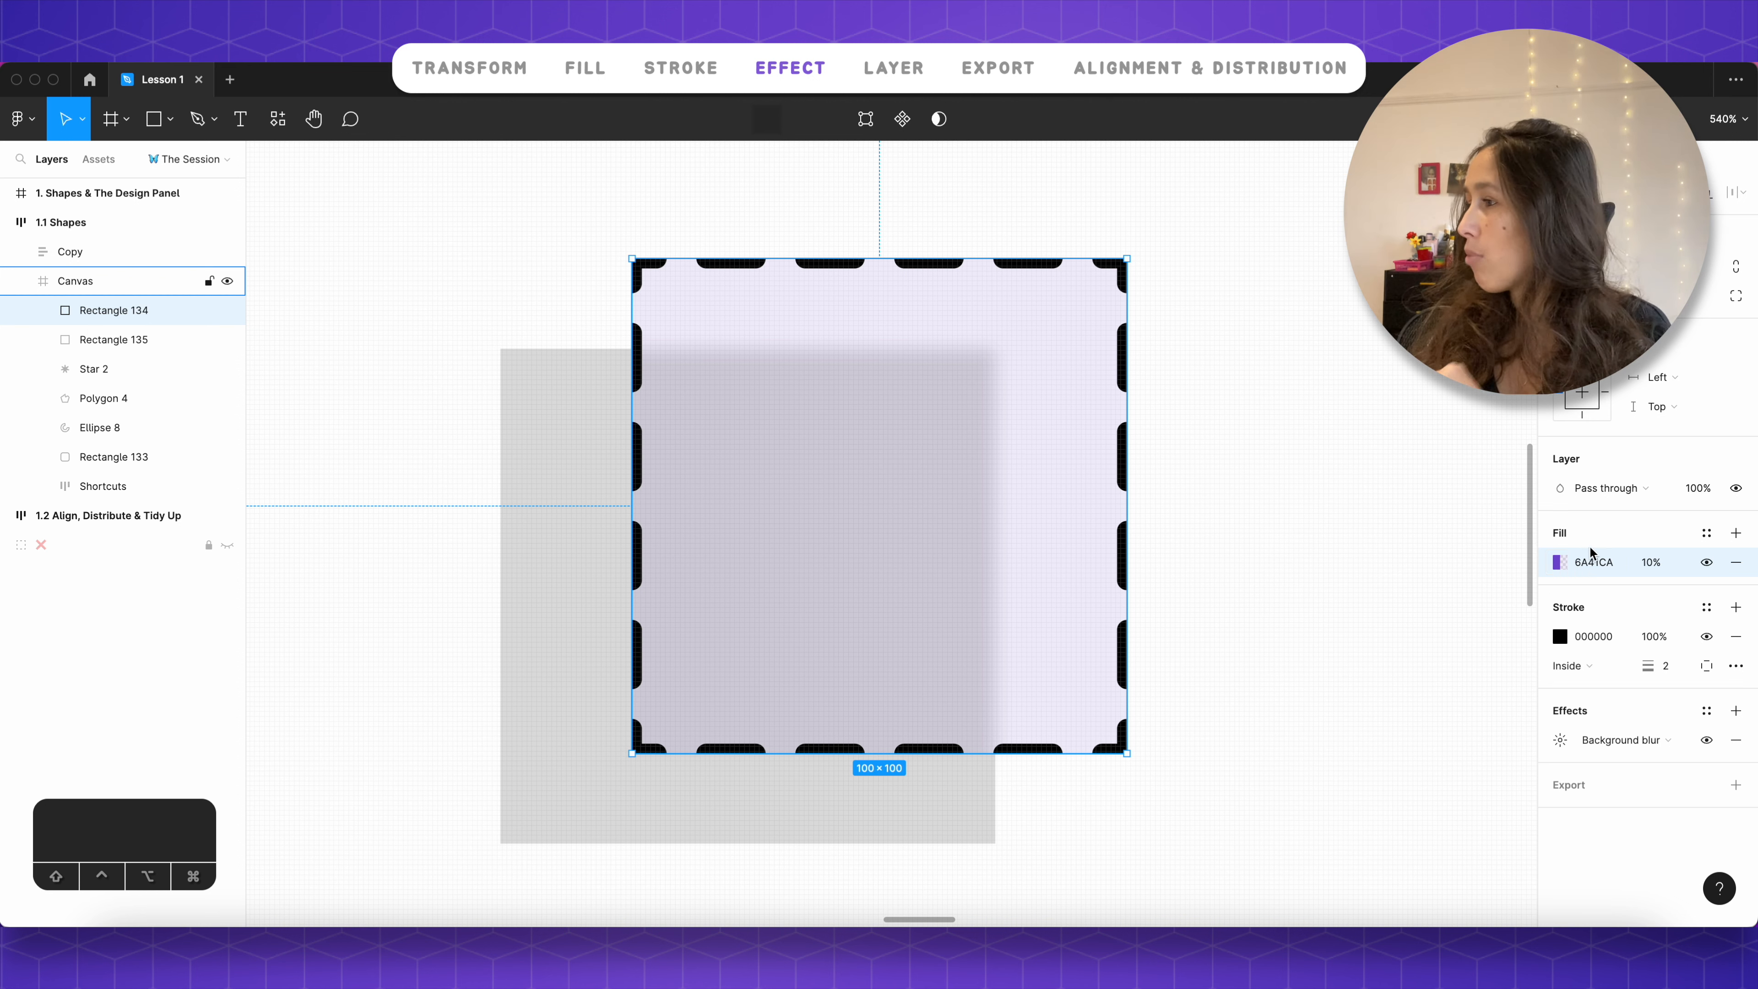
Step: Restore the purple square's fill opacity to 100%
{"action": "left_click", "coordinate": [1594, 563]}
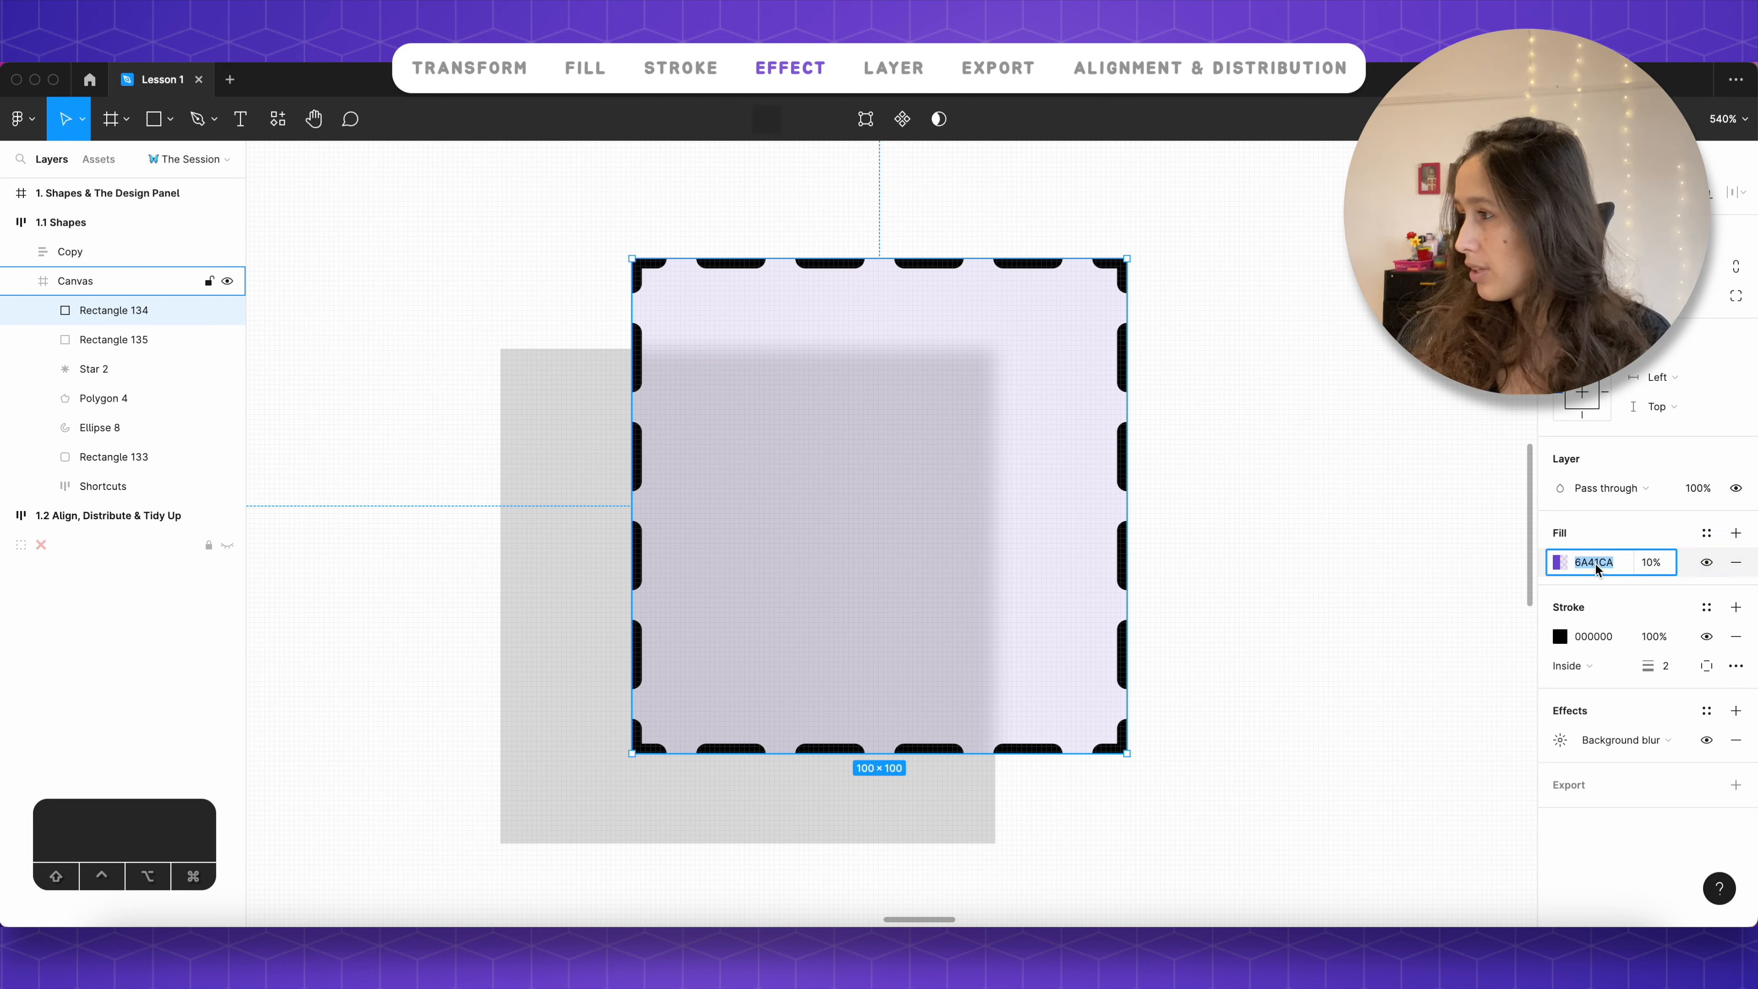
{"action": "left_click", "coordinate": [1664, 563]}
{"action": "type", "text": "100"}
{"action": "key", "text": "Return"}
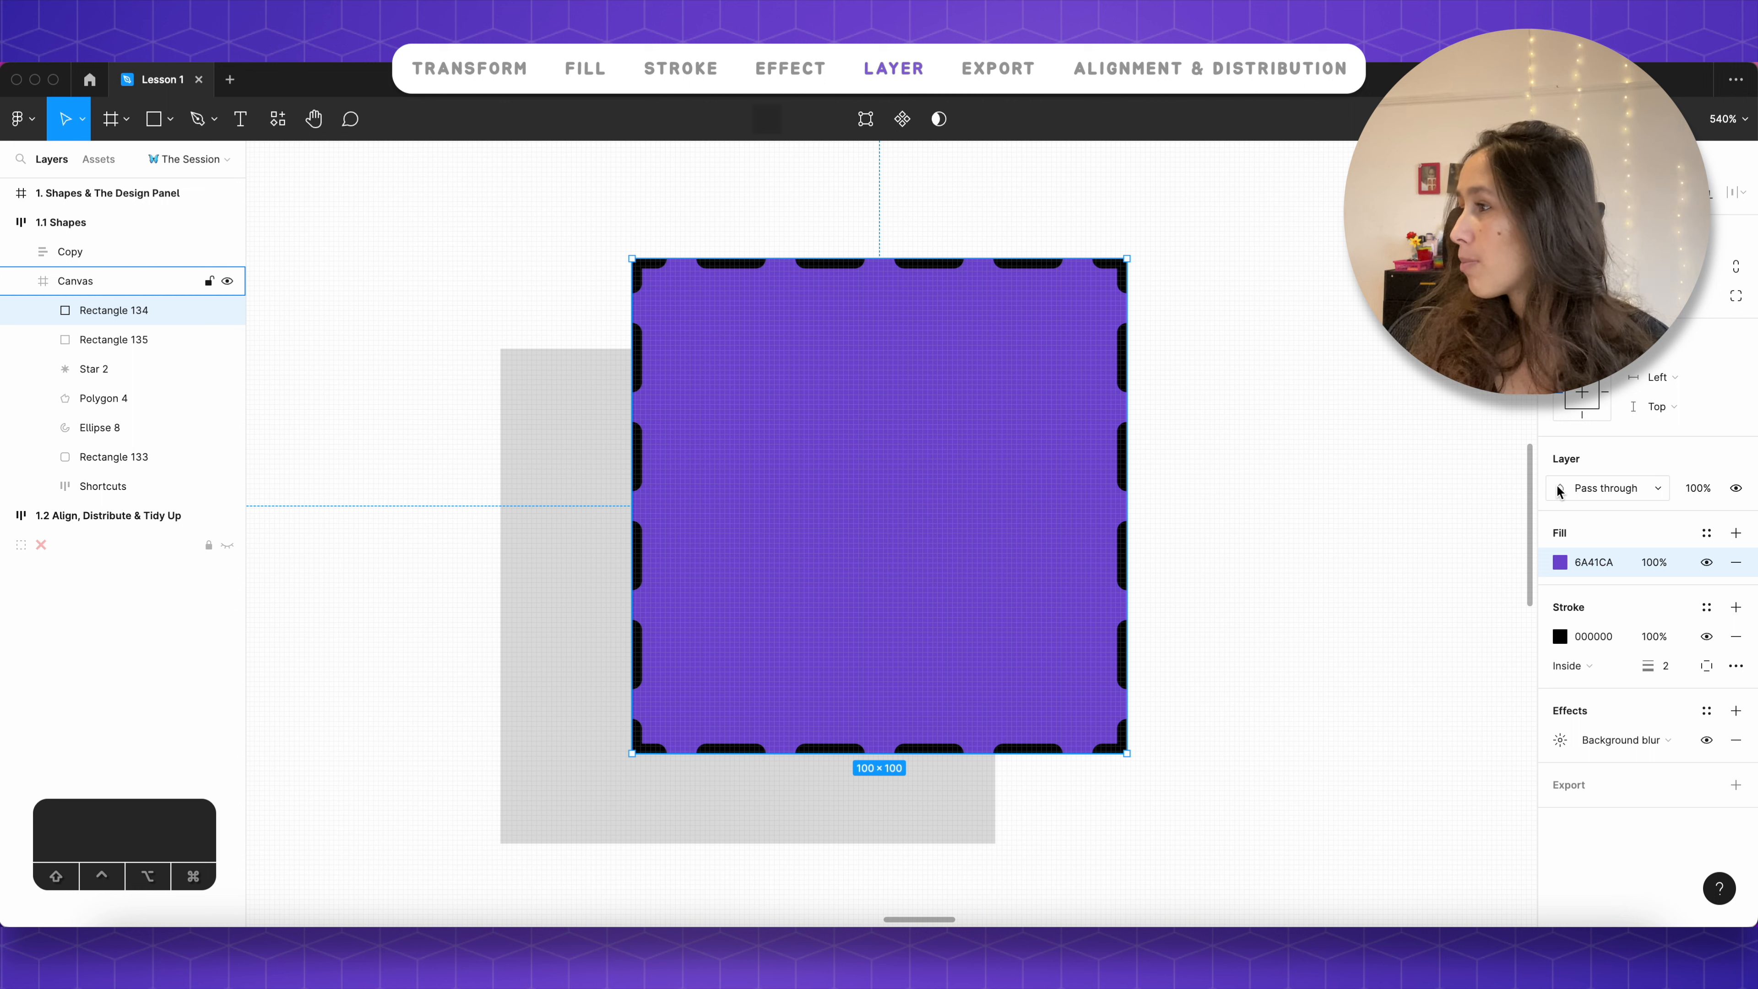
Step: Try the Multiply, Lighten and Color dodge blend modes on the purple square's layer
{"action": "left_click", "coordinate": [1622, 497]}
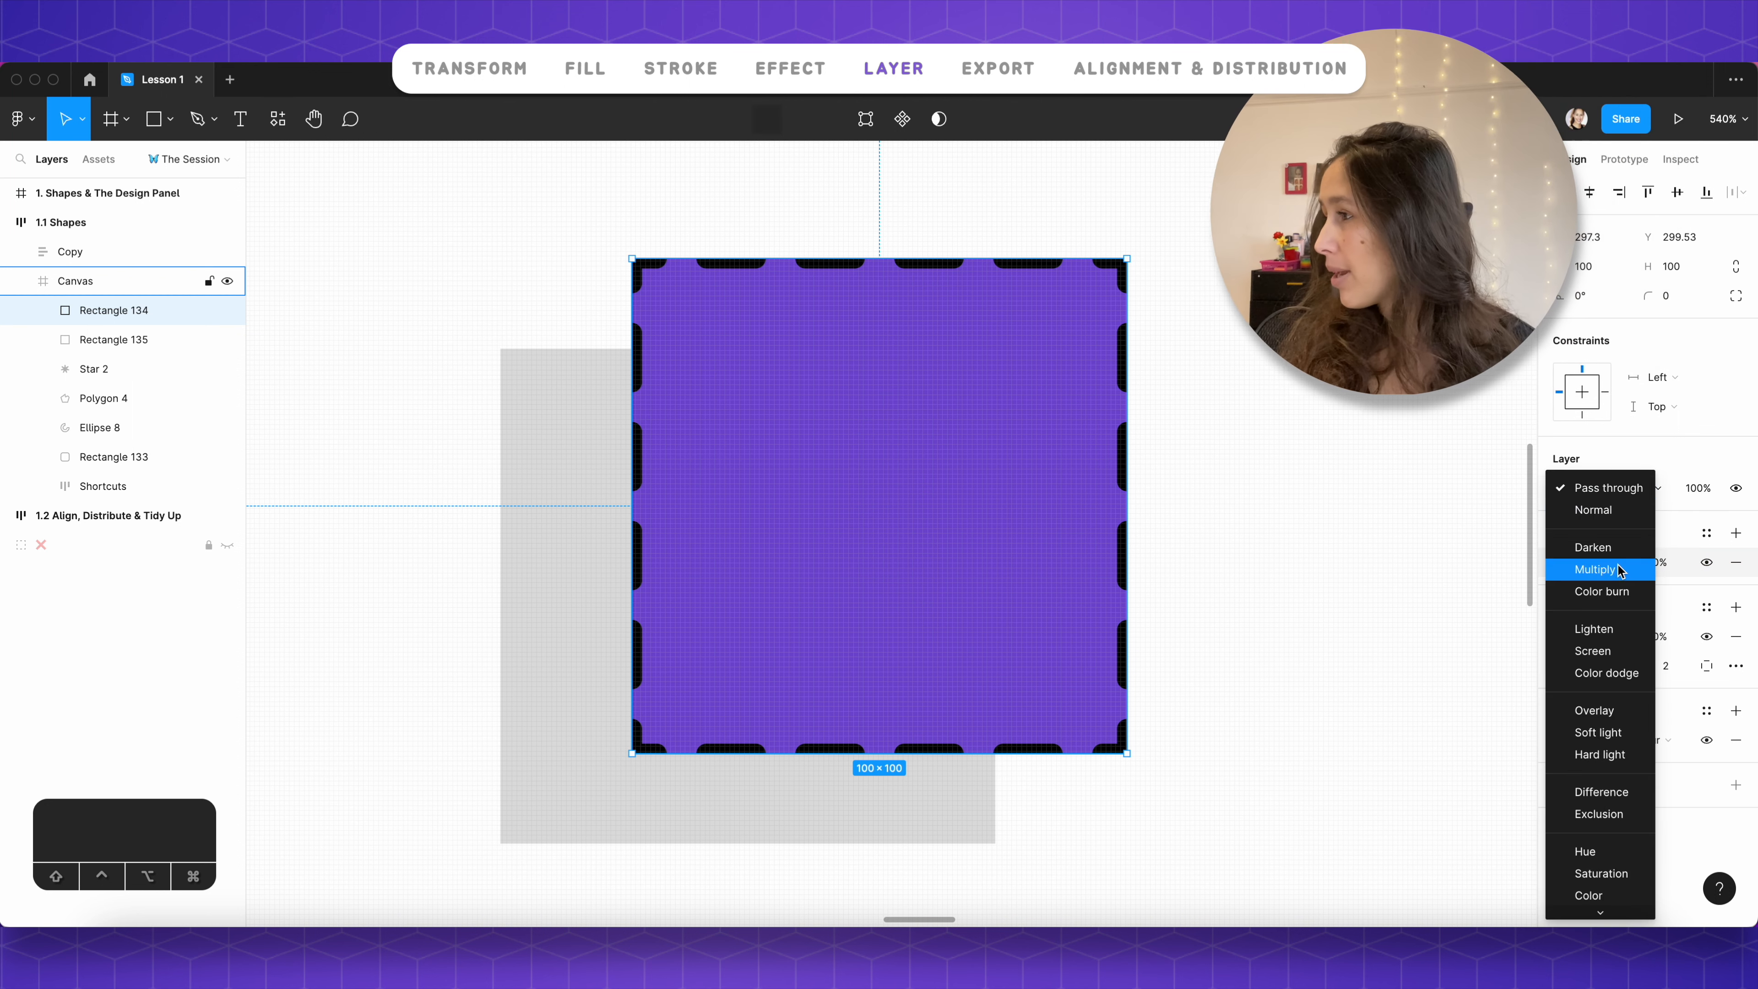
{"action": "left_click", "coordinate": [1605, 569]}
{"action": "left_click", "coordinate": [1620, 496]}
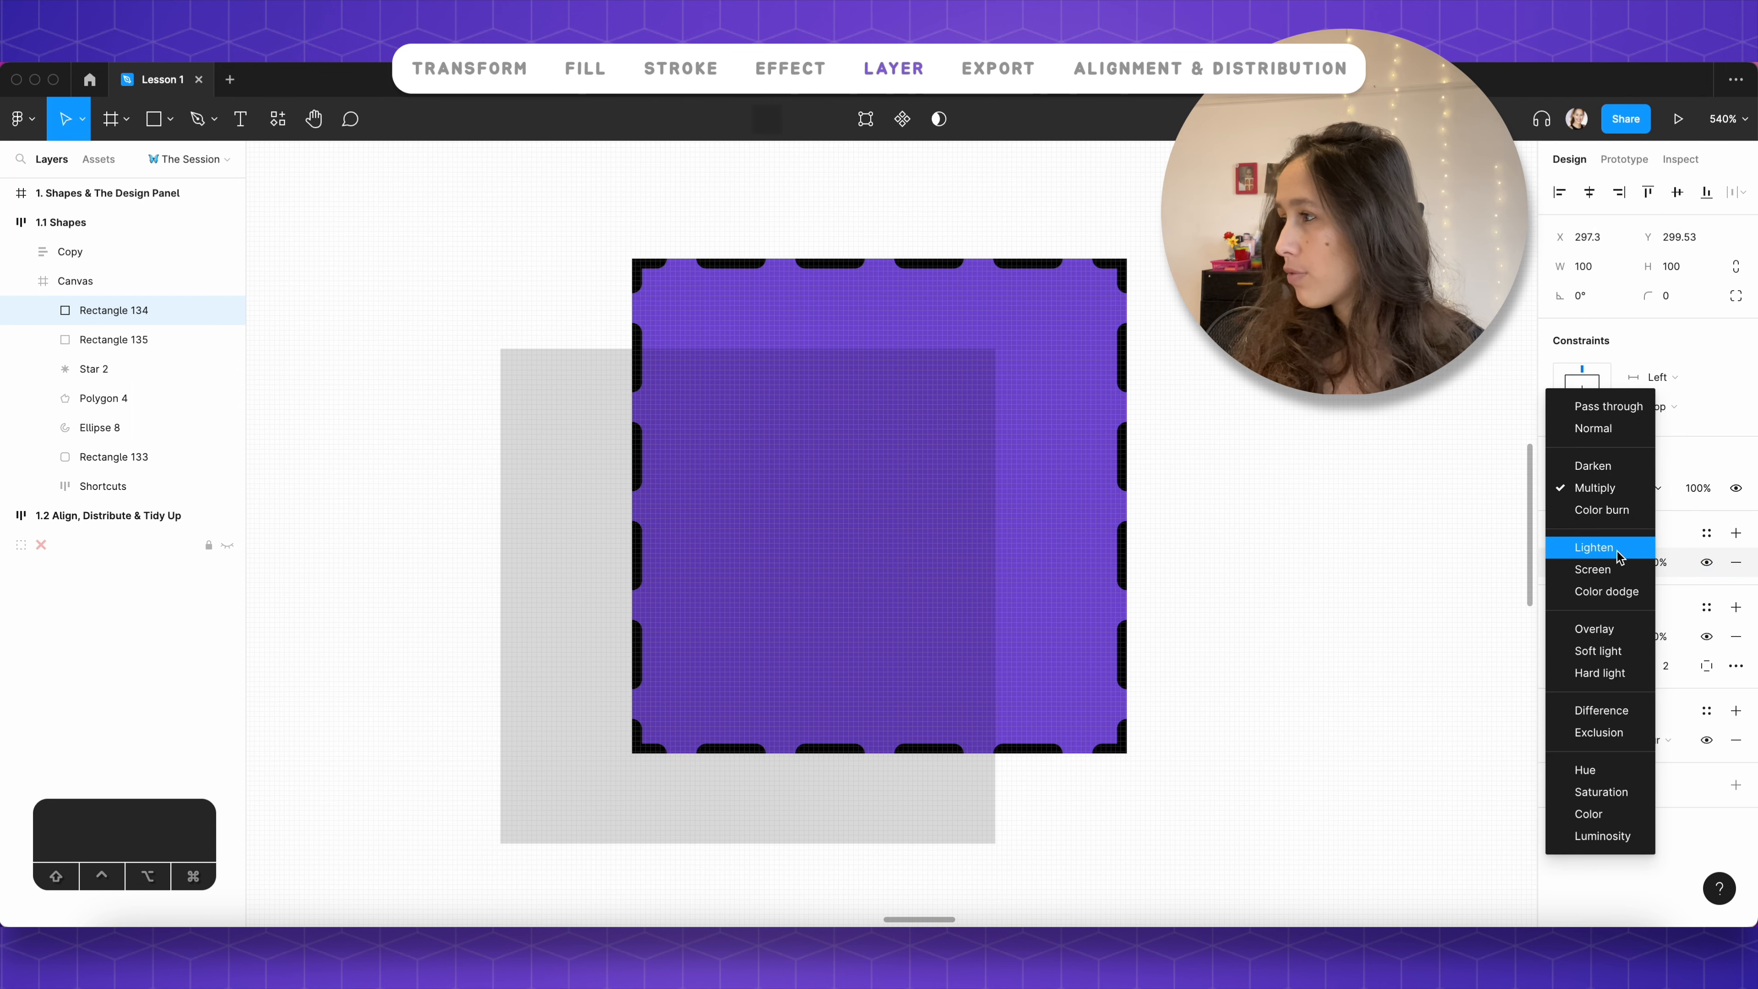
{"action": "left_click", "coordinate": [1615, 545]}
{"action": "left_click", "coordinate": [1614, 500]}
{"action": "left_click", "coordinate": [1613, 532]}
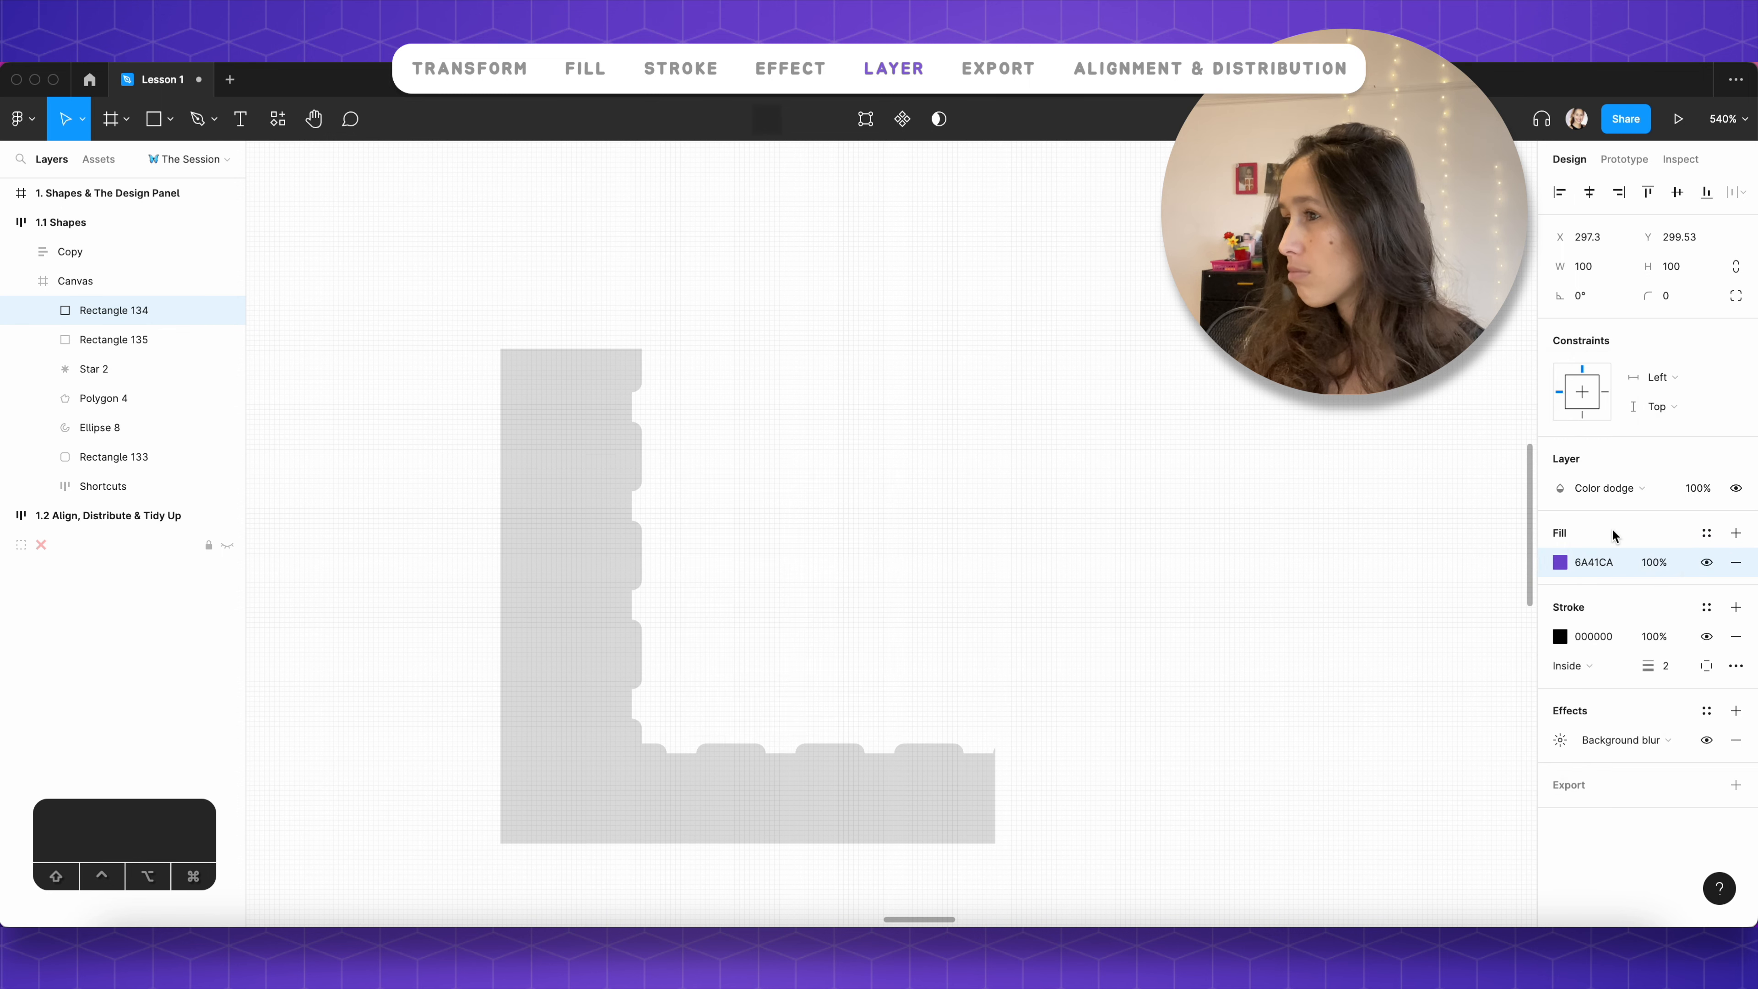
Step: Try the Color burn blend mode on the purple square's layer and switch it back to Multiply
{"action": "left_click", "coordinate": [1605, 479]}
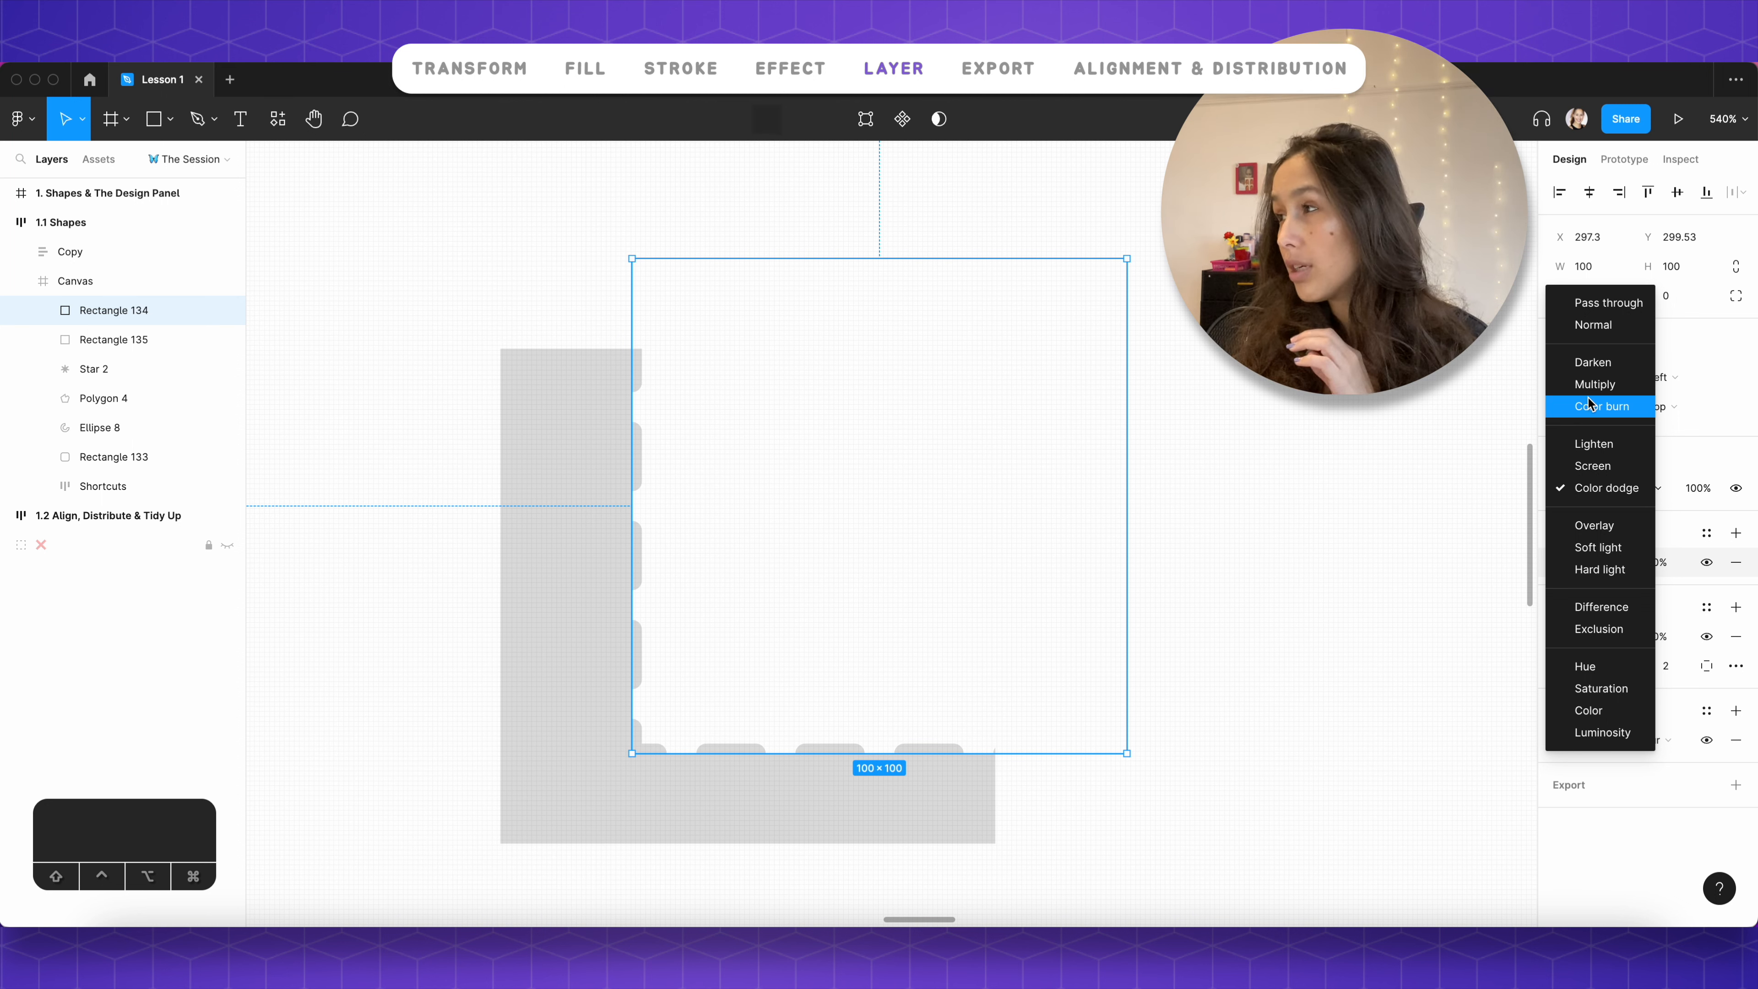
{"action": "left_click", "coordinate": [1603, 406]}
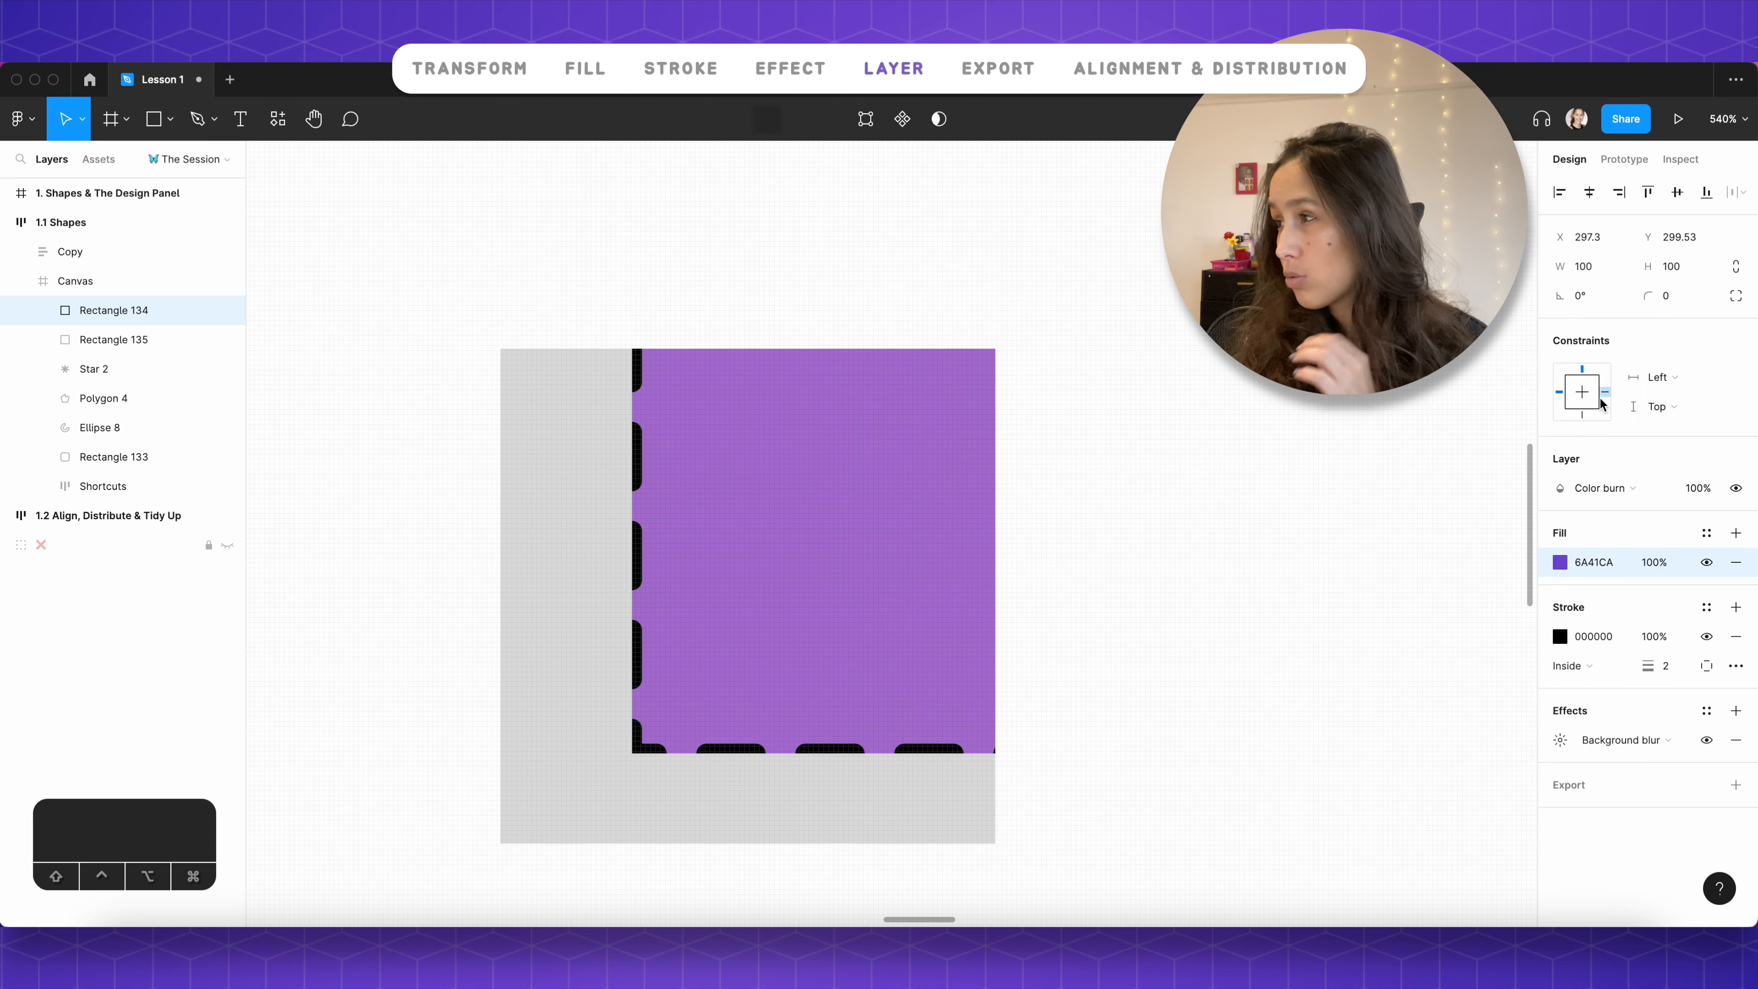
{"action": "left_click", "coordinate": [1598, 478]}
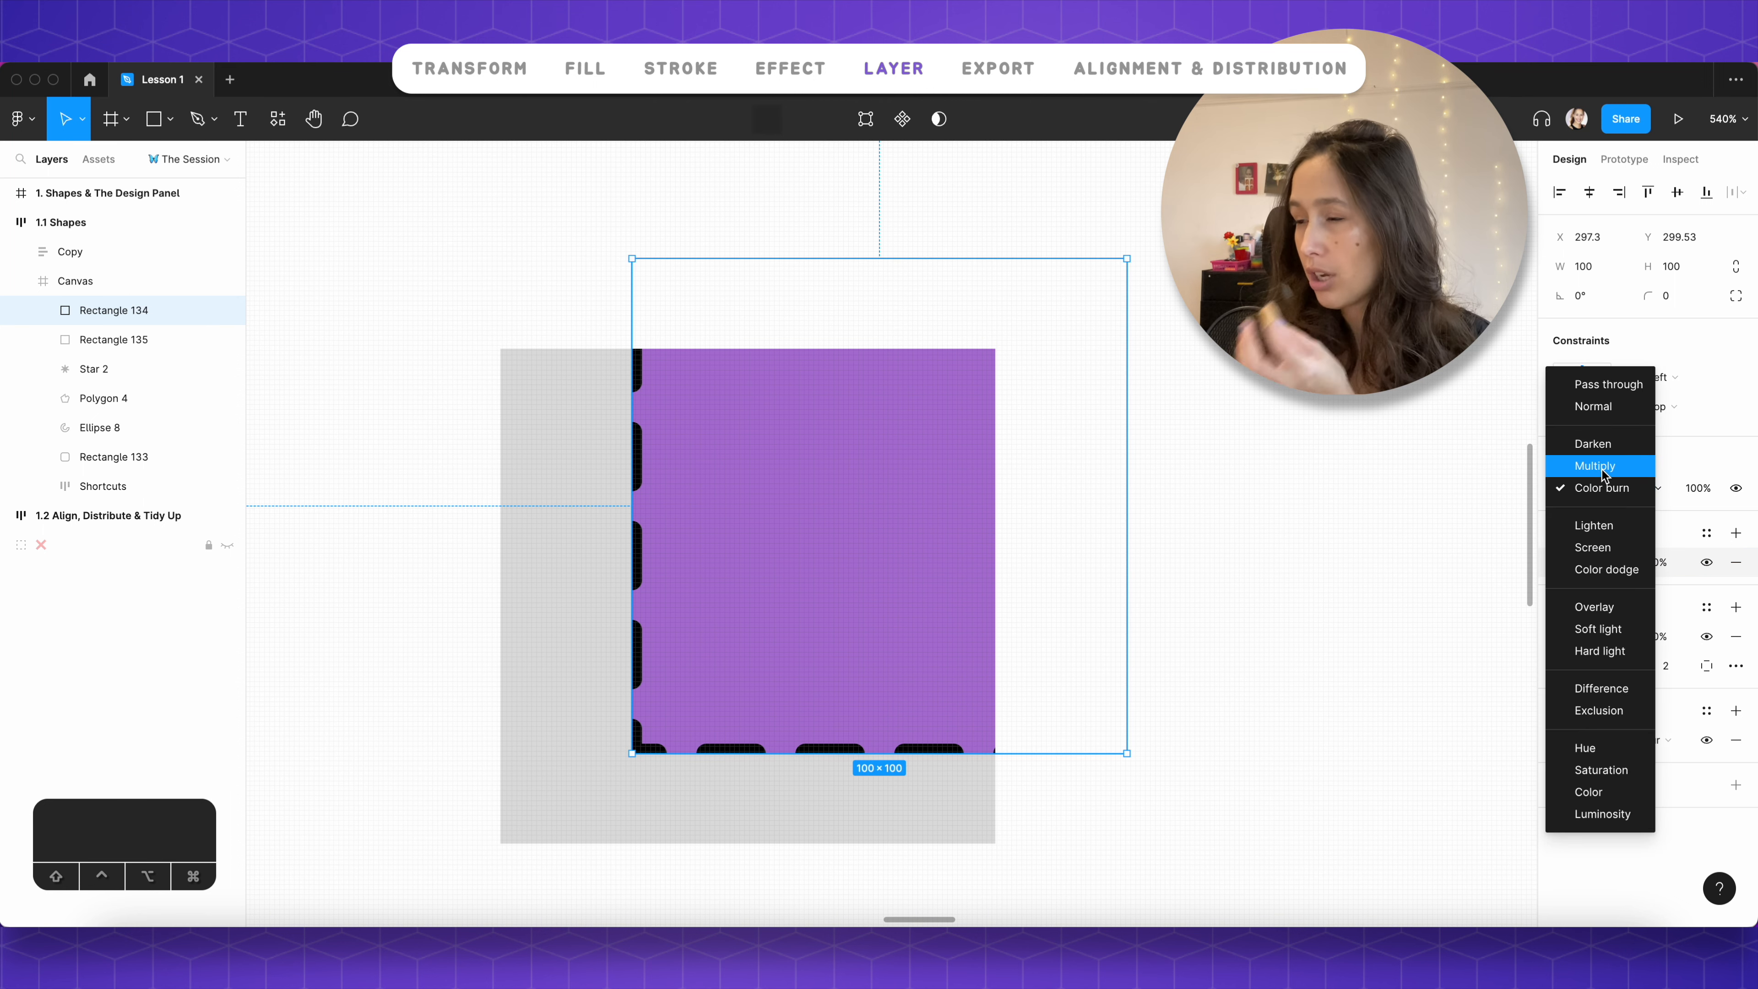
{"action": "left_click", "coordinate": [1599, 467]}
Step: Try the Soft light and Hard light blend modes on the purple square's layer and restore it to Pass through
{"action": "left_click", "coordinate": [1599, 473]}
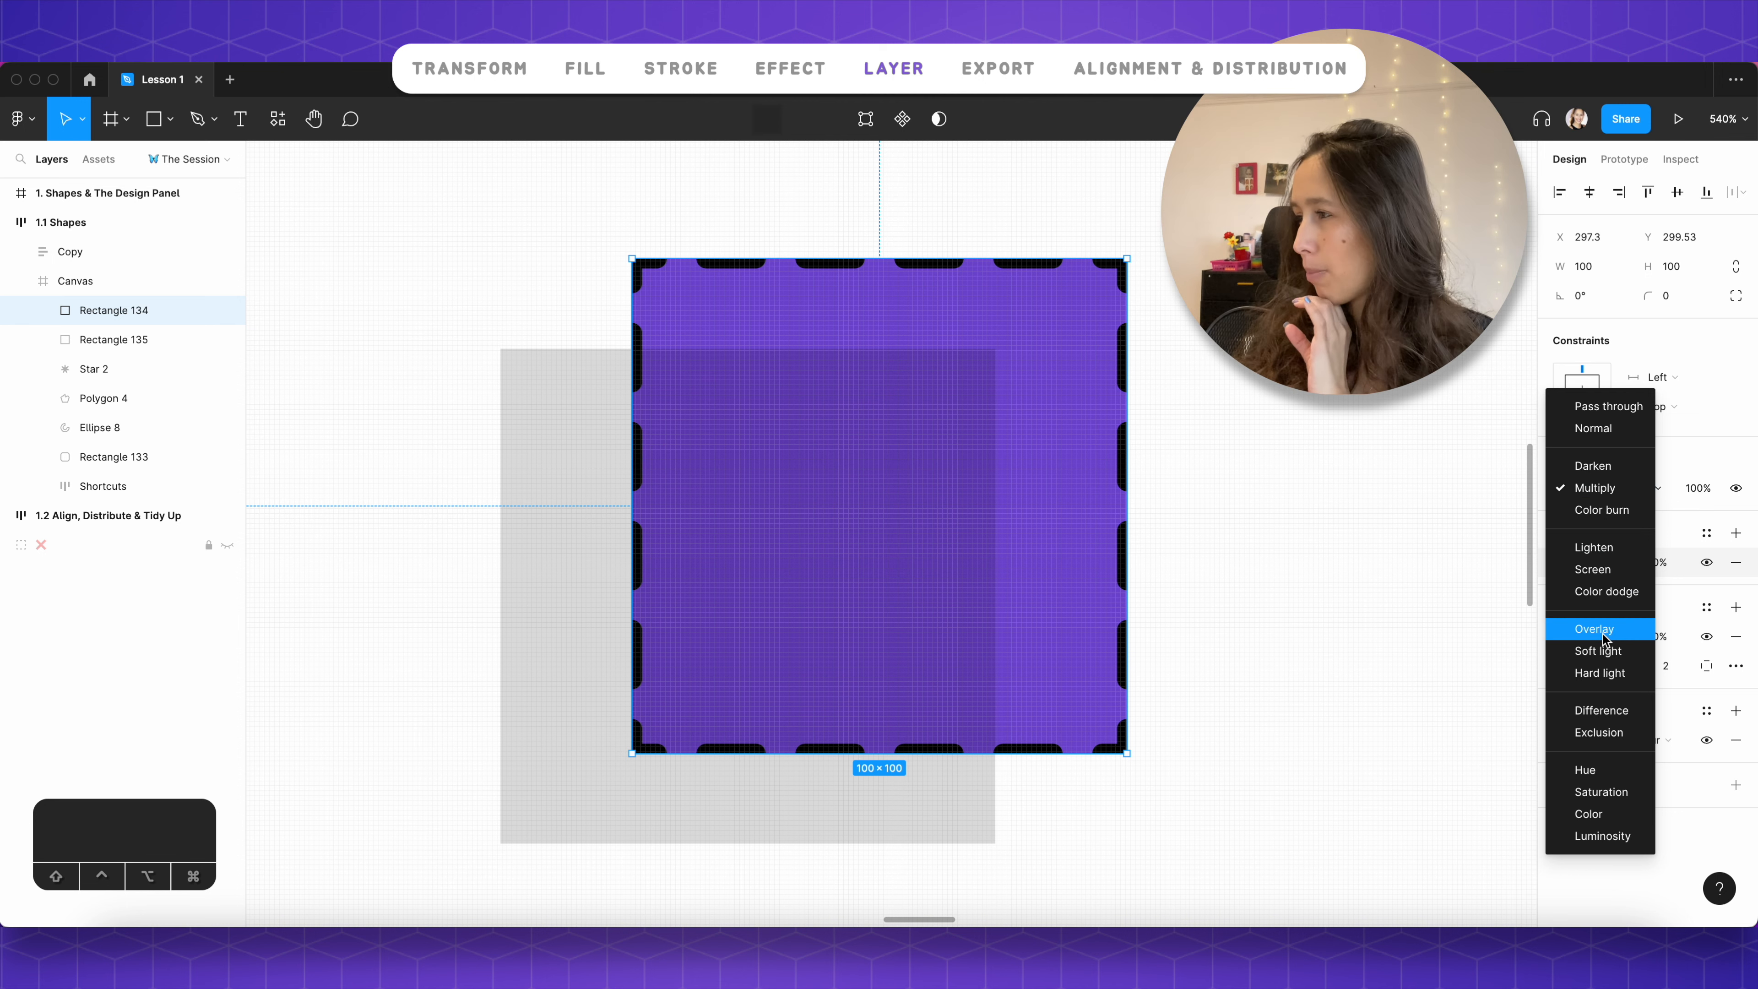
{"action": "left_click", "coordinate": [1597, 651]}
{"action": "left_click", "coordinate": [1603, 491]}
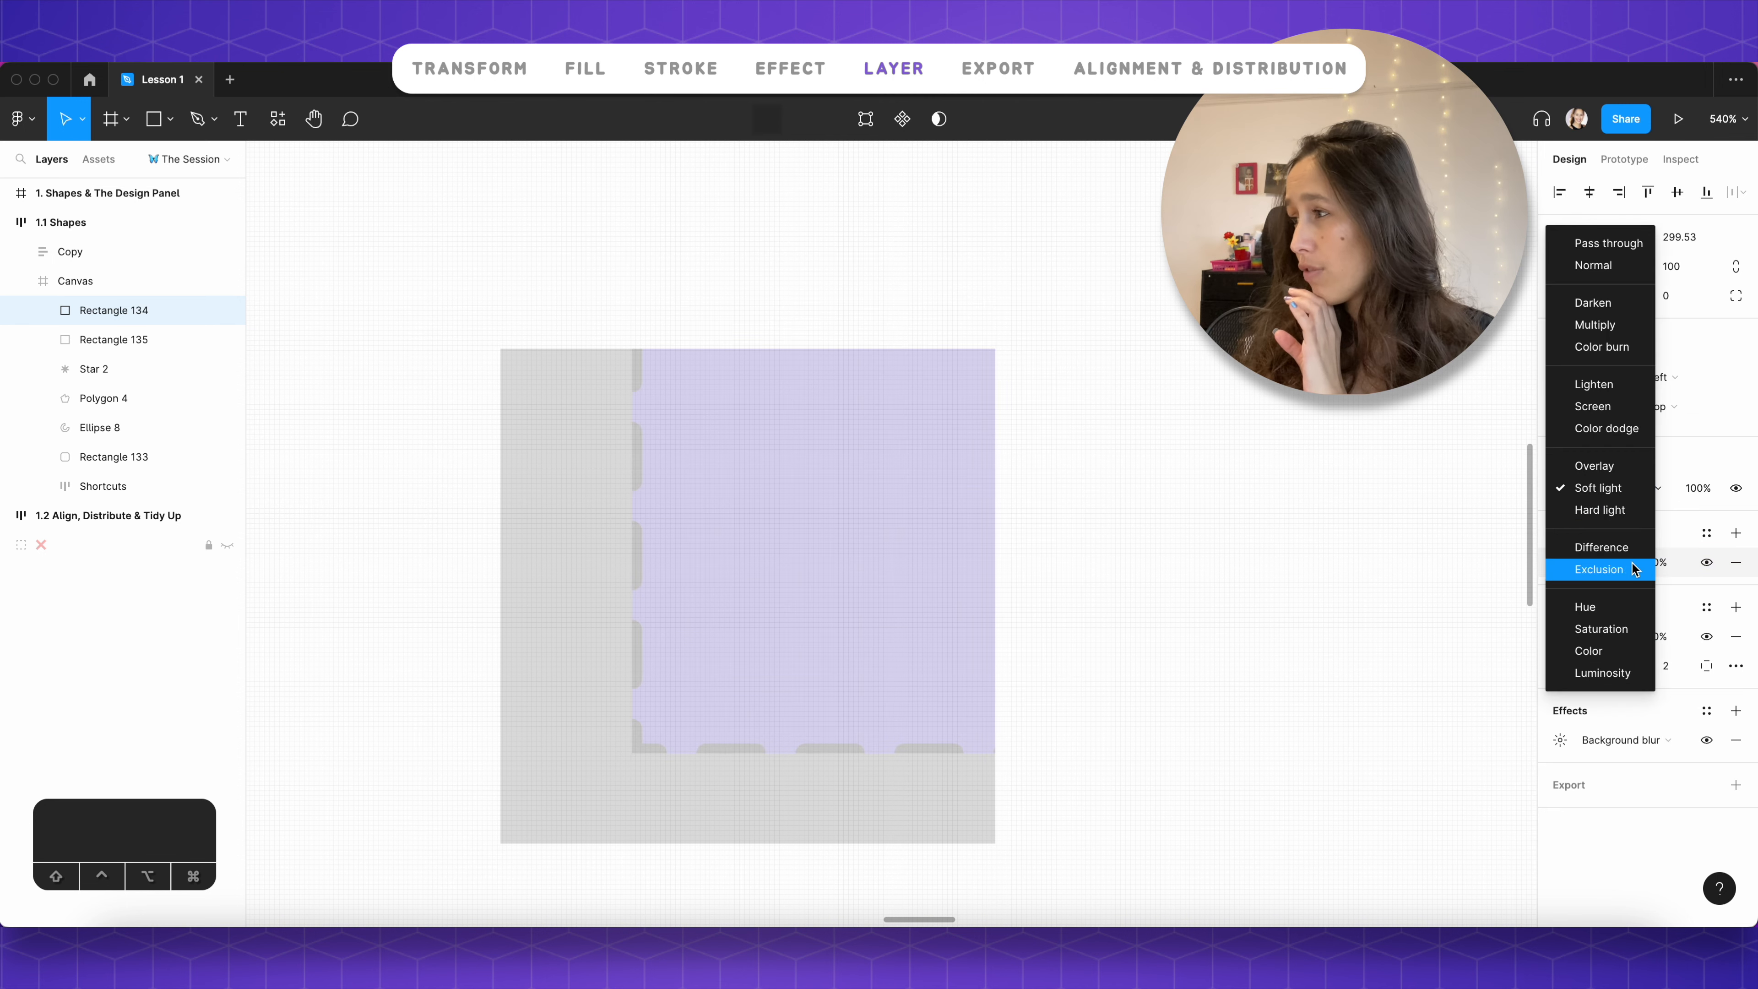
{"action": "left_click", "coordinate": [1626, 512]}
{"action": "left_click", "coordinate": [1623, 494]}
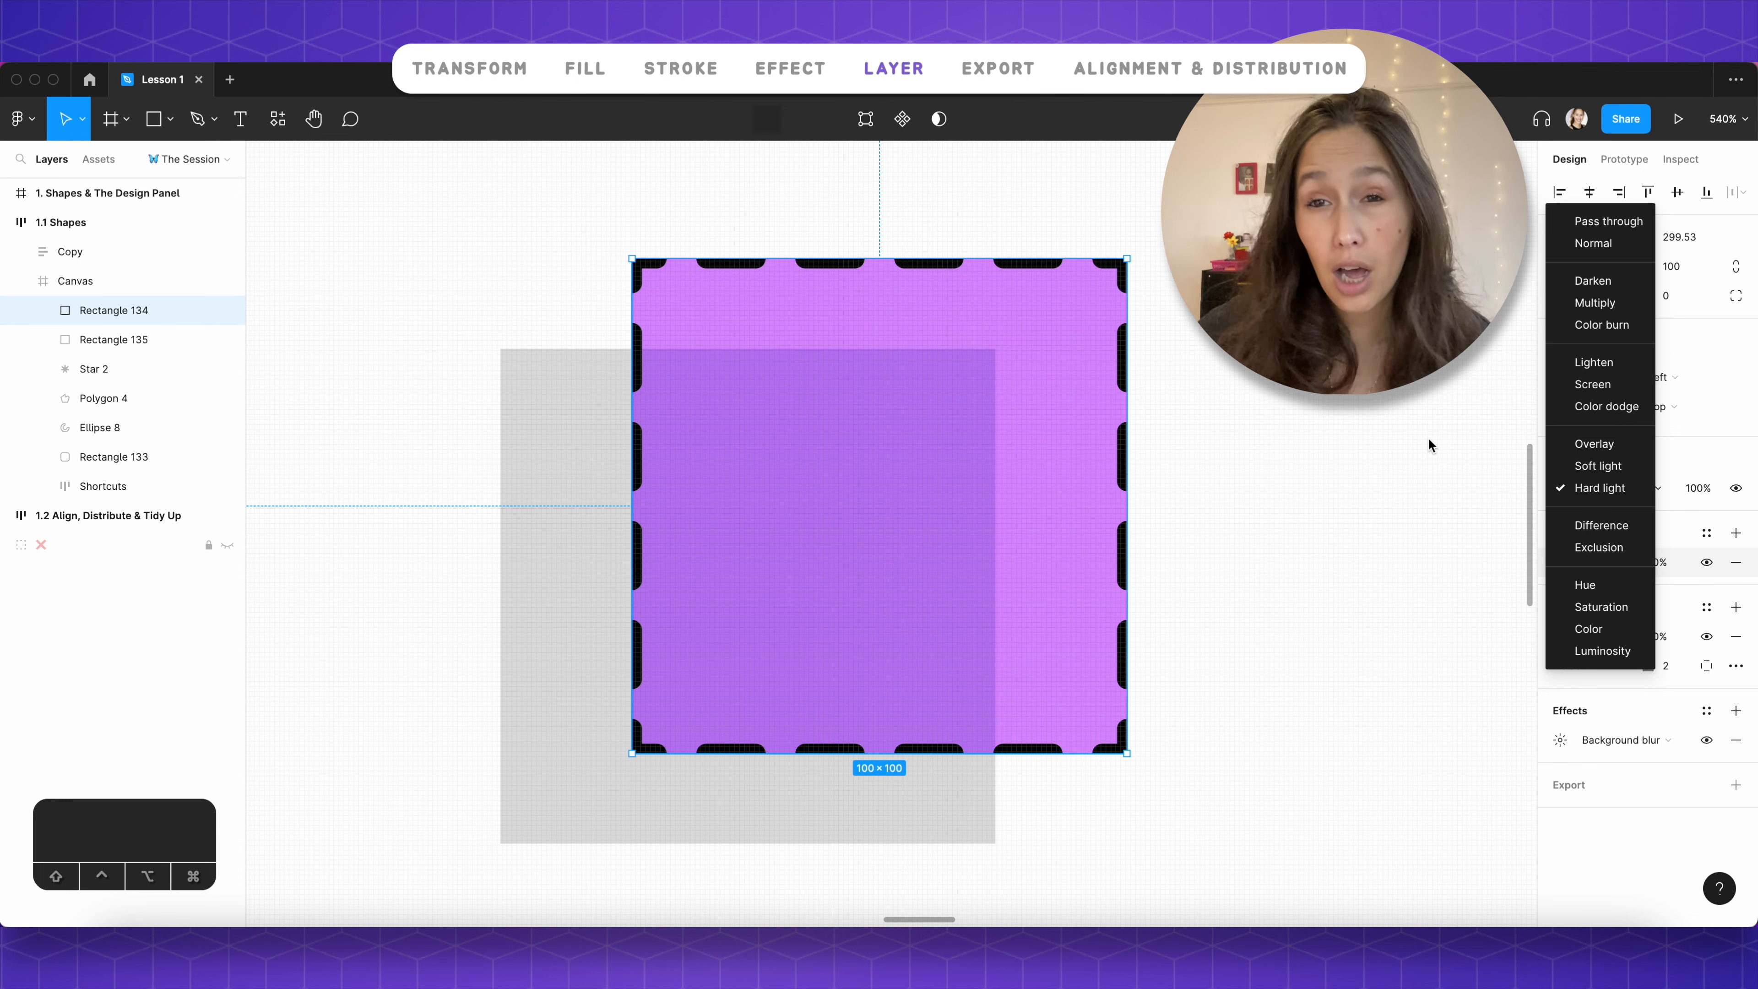
{"action": "left_click", "coordinate": [1605, 222]}
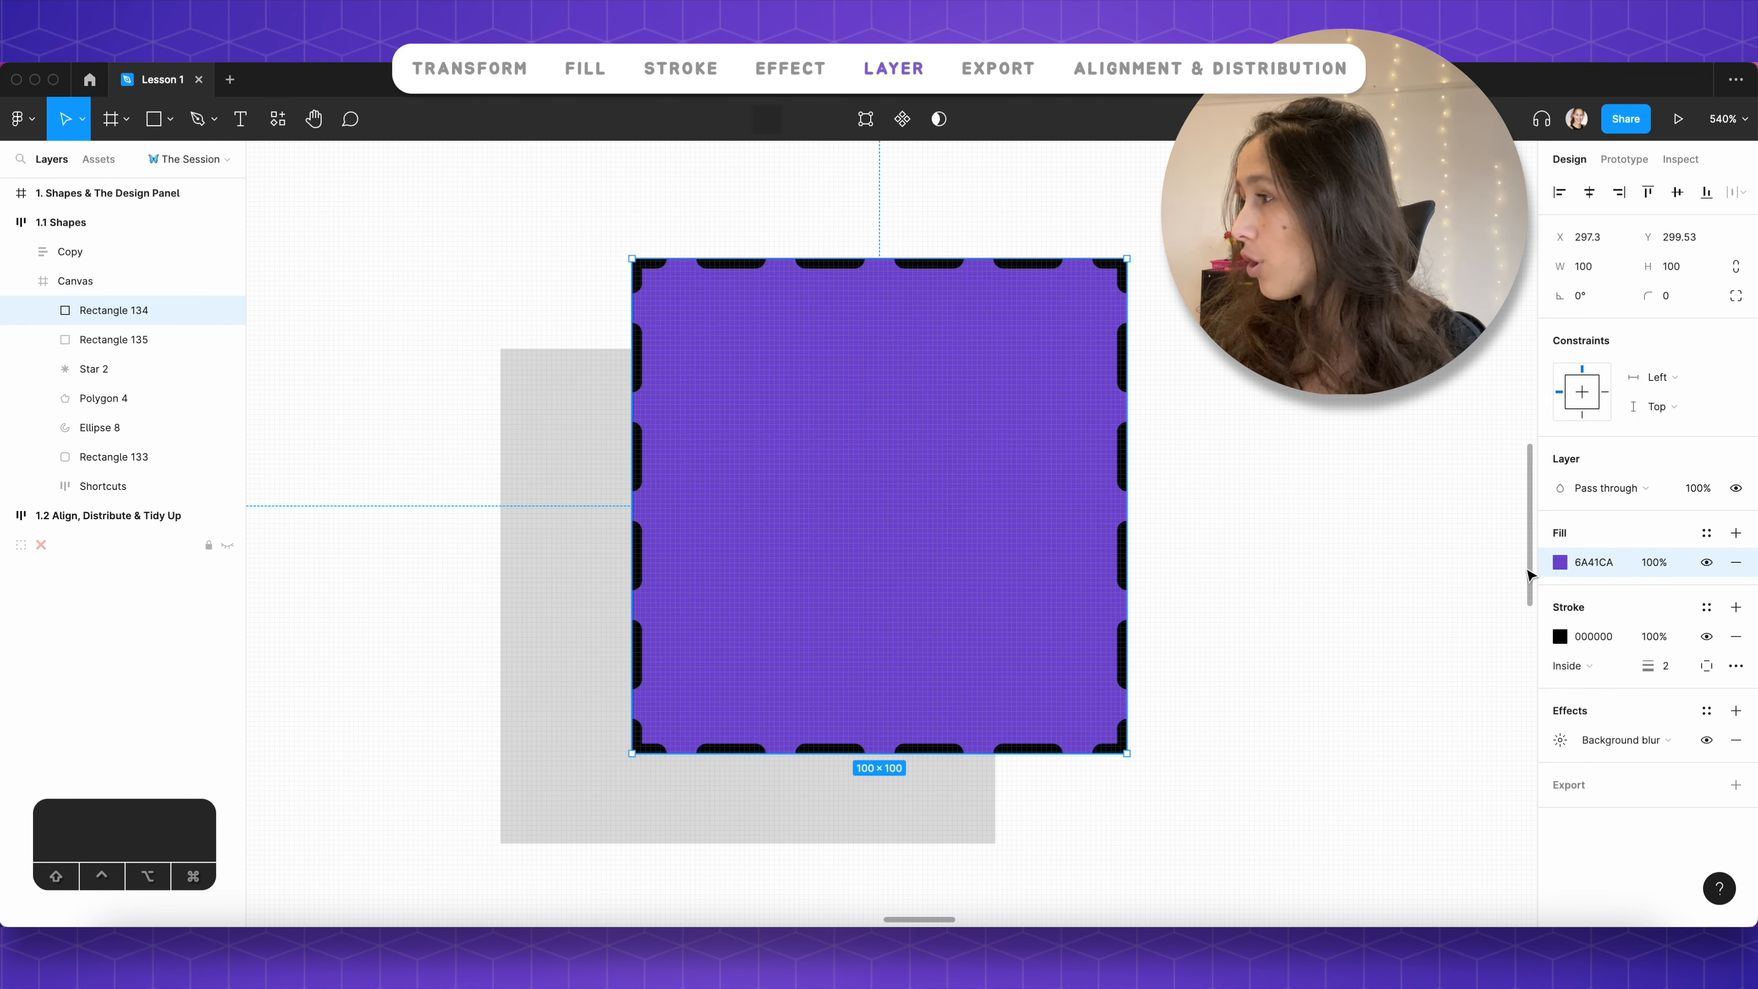
Step: Open the purple square's fill color settings and look at the fill's own blend mode options
{"action": "left_click", "coordinate": [1560, 561]}
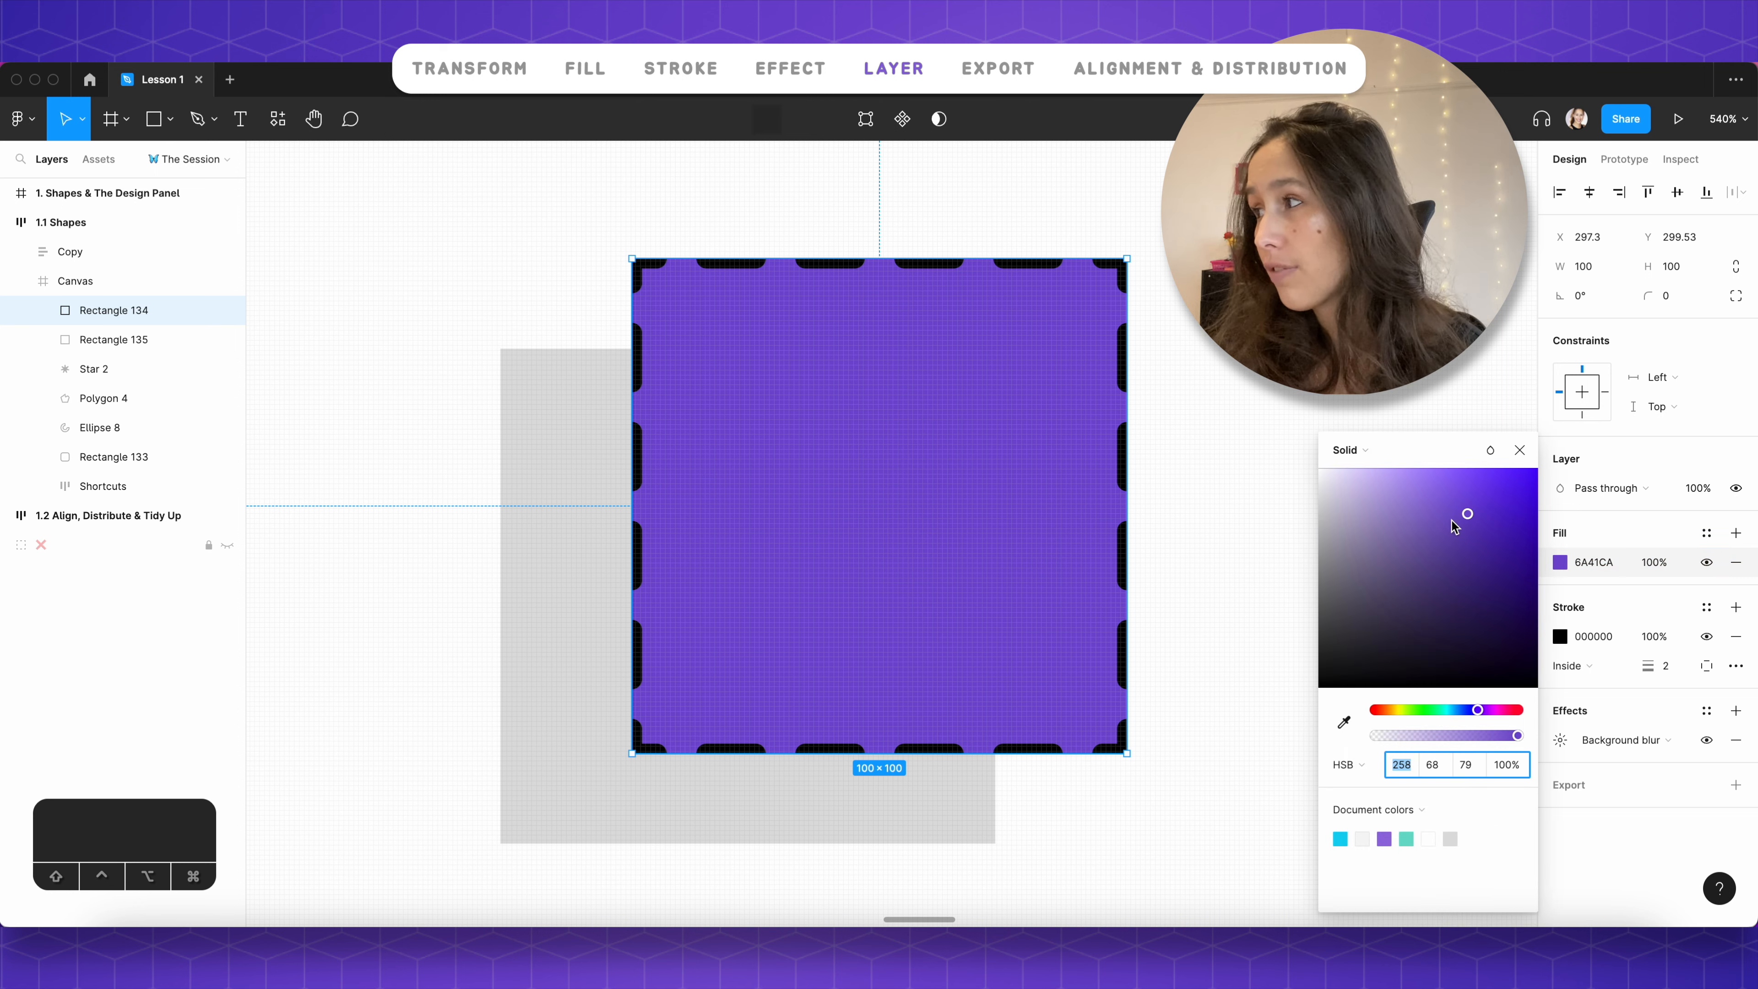
{"action": "left_click", "coordinate": [1490, 451]}
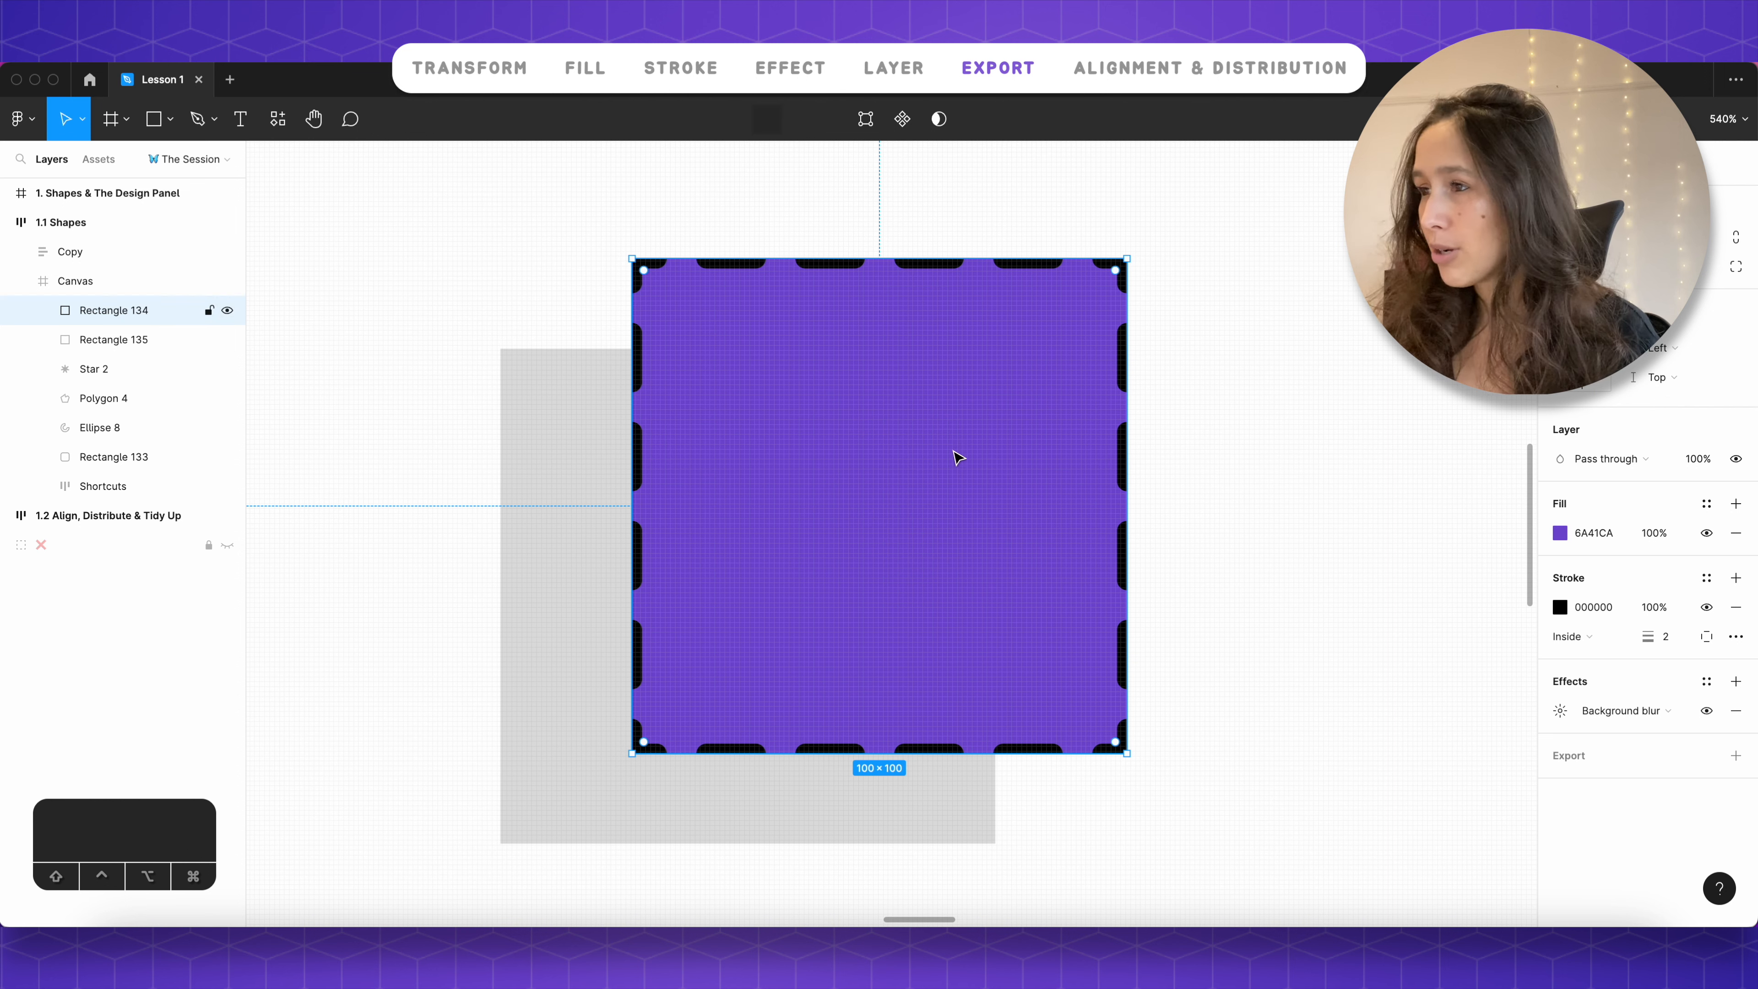
Step: Add an export setting to the purple square and rename its layer as My Square
{"action": "left_click", "coordinate": [1733, 756]}
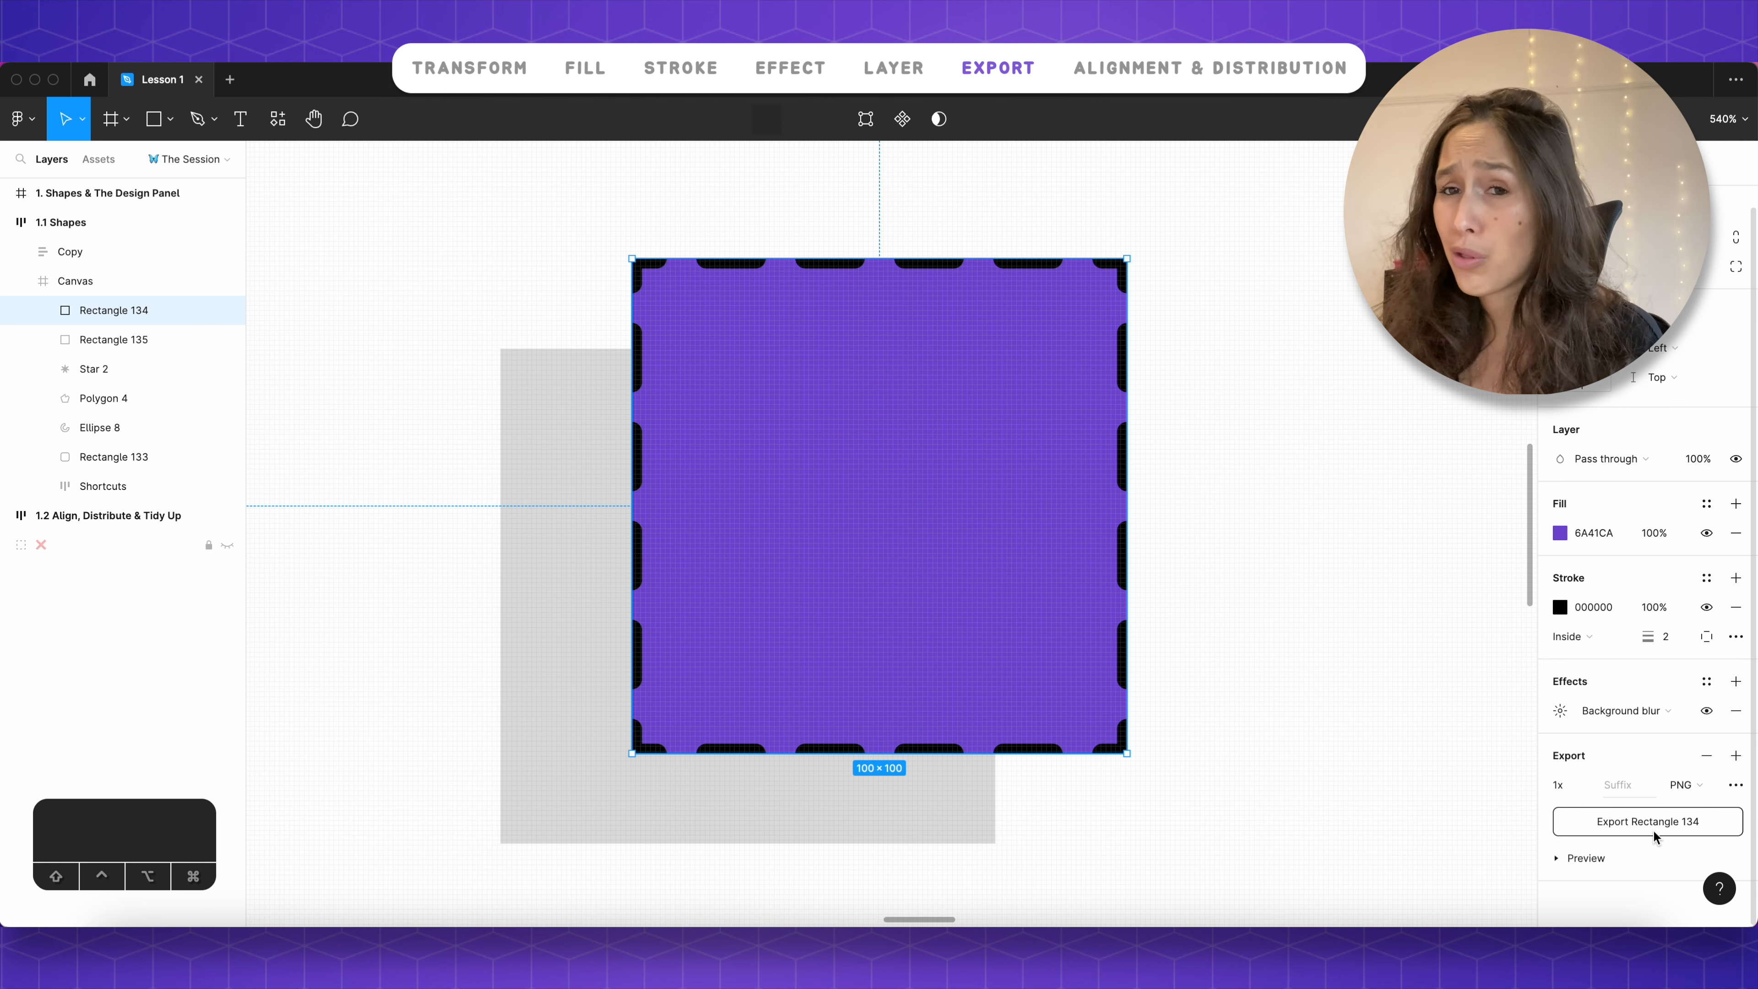
{"action": "double_click", "coordinate": [114, 310]}
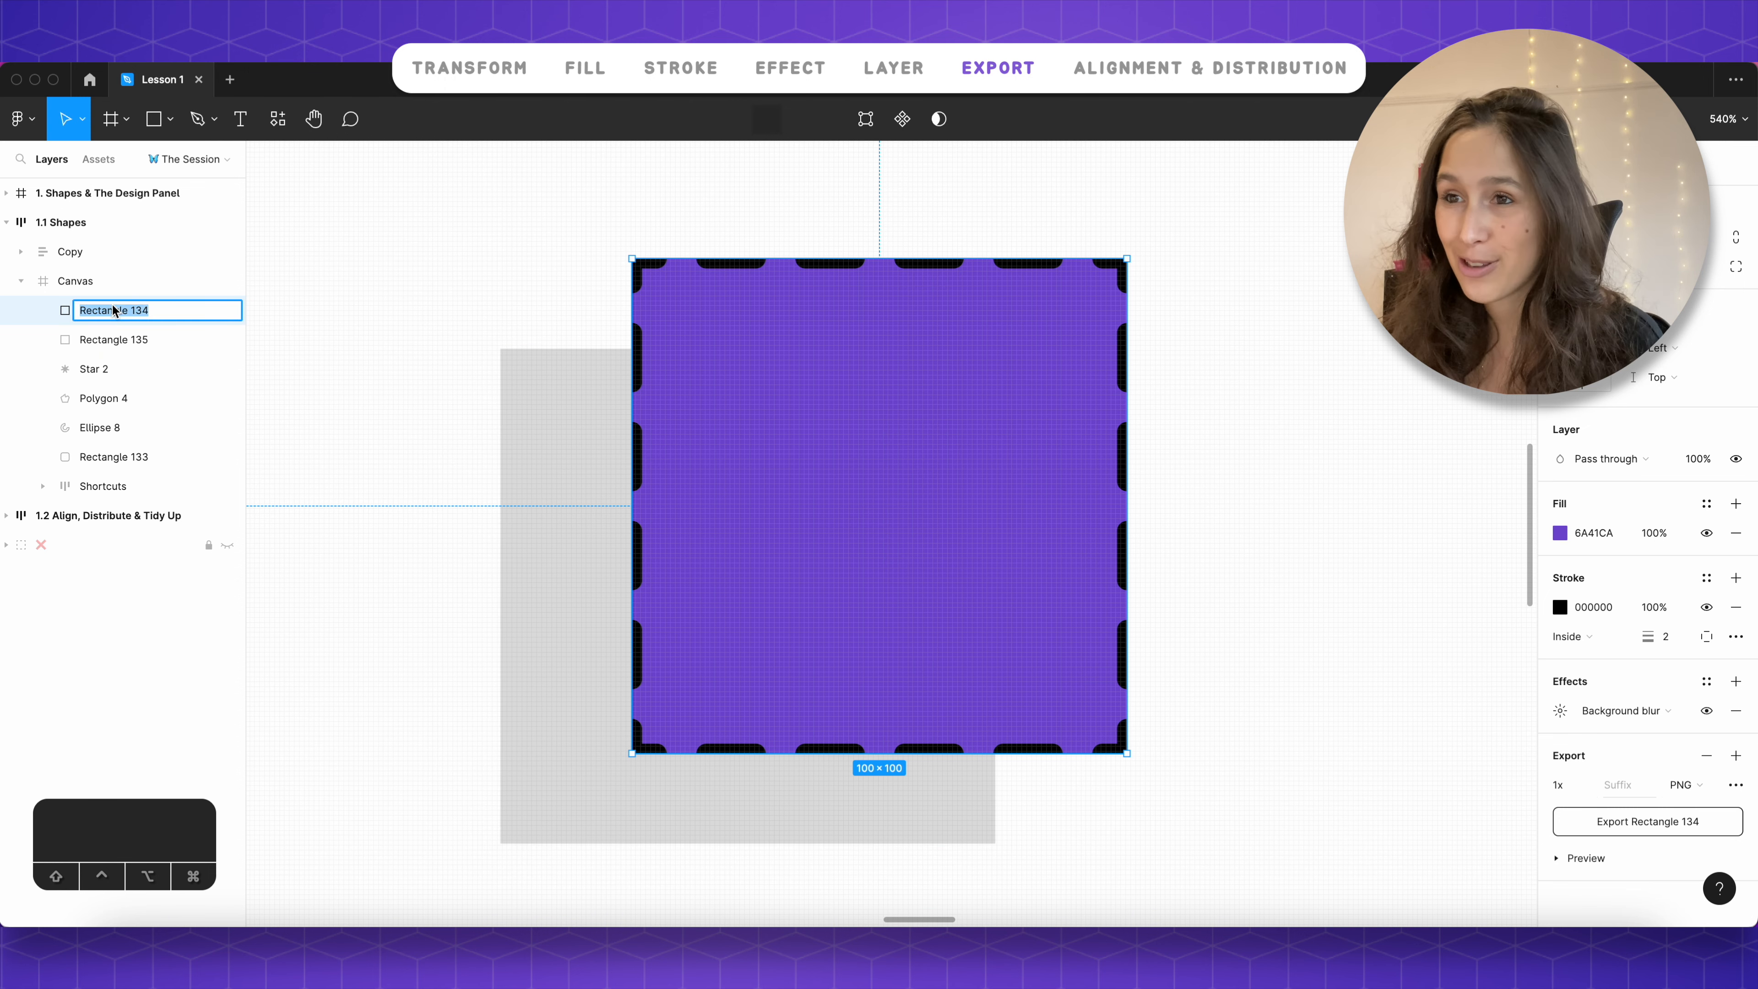
{"action": "type", "text": "My Squ"}
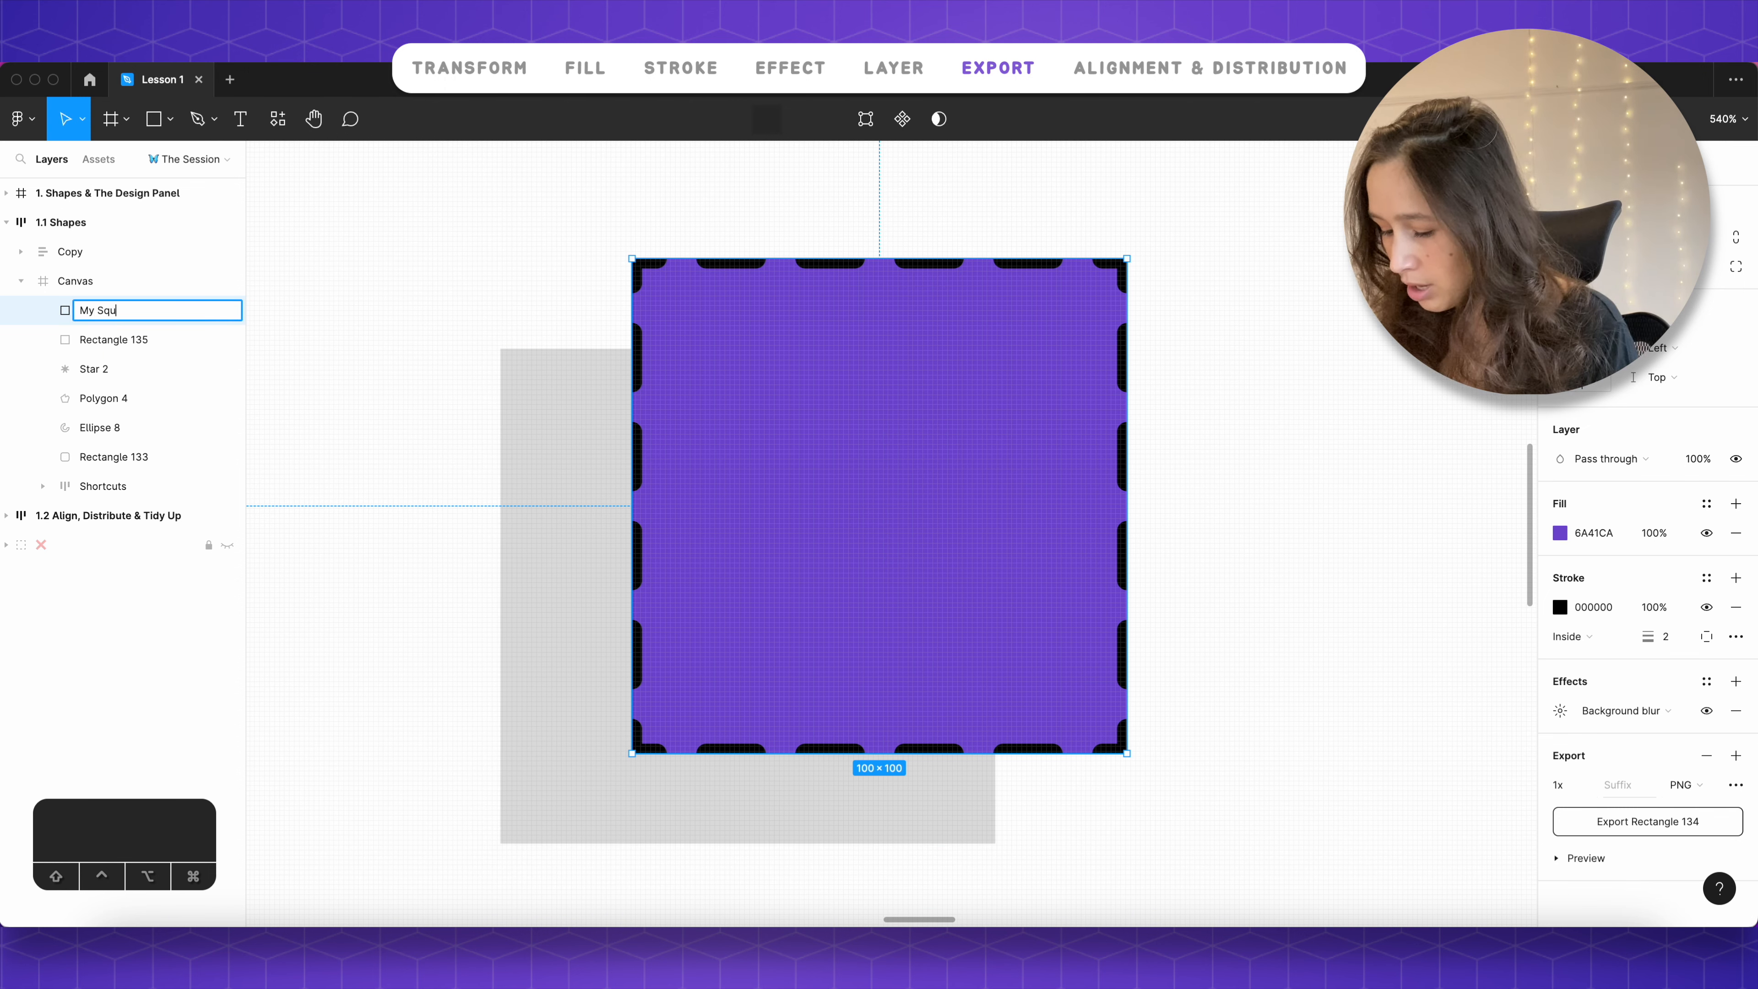
{"action": "type", "text": "are"}
{"action": "key", "text": "Return"}
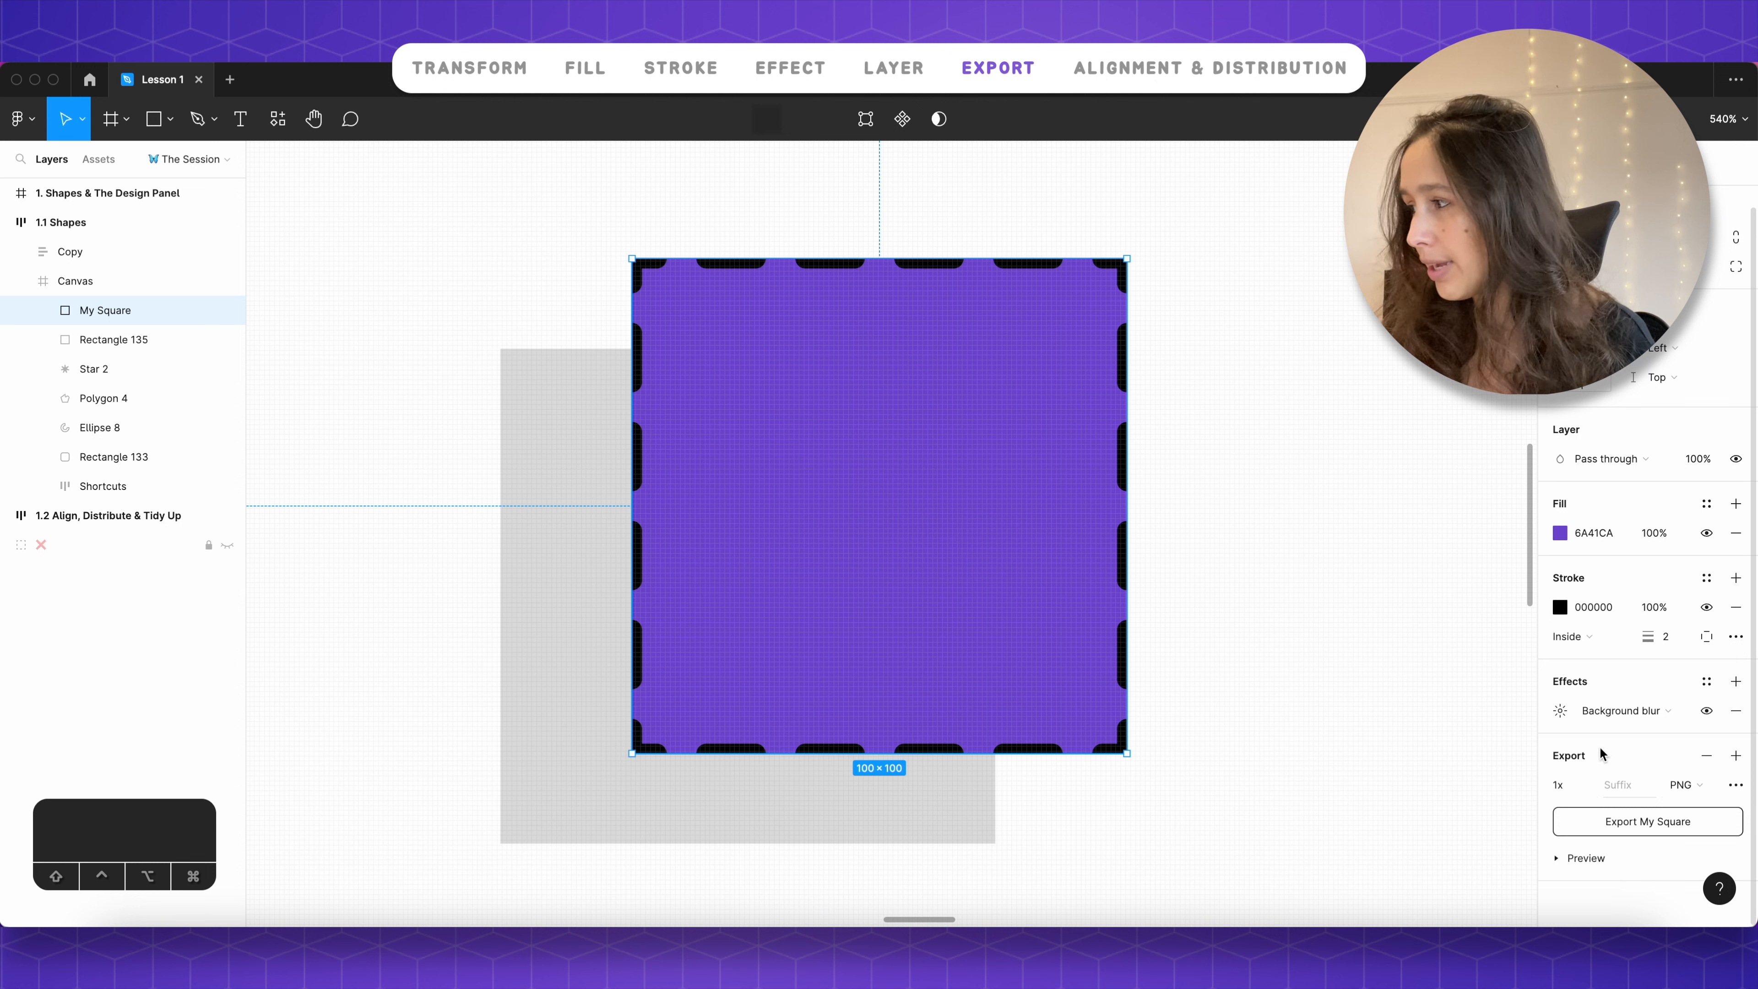
Step: Review the format, scale, suffix and overlapping-layer export options of My Square, keeping PNG at 1x, and show its export preview
{"action": "left_click", "coordinate": [1685, 785]}
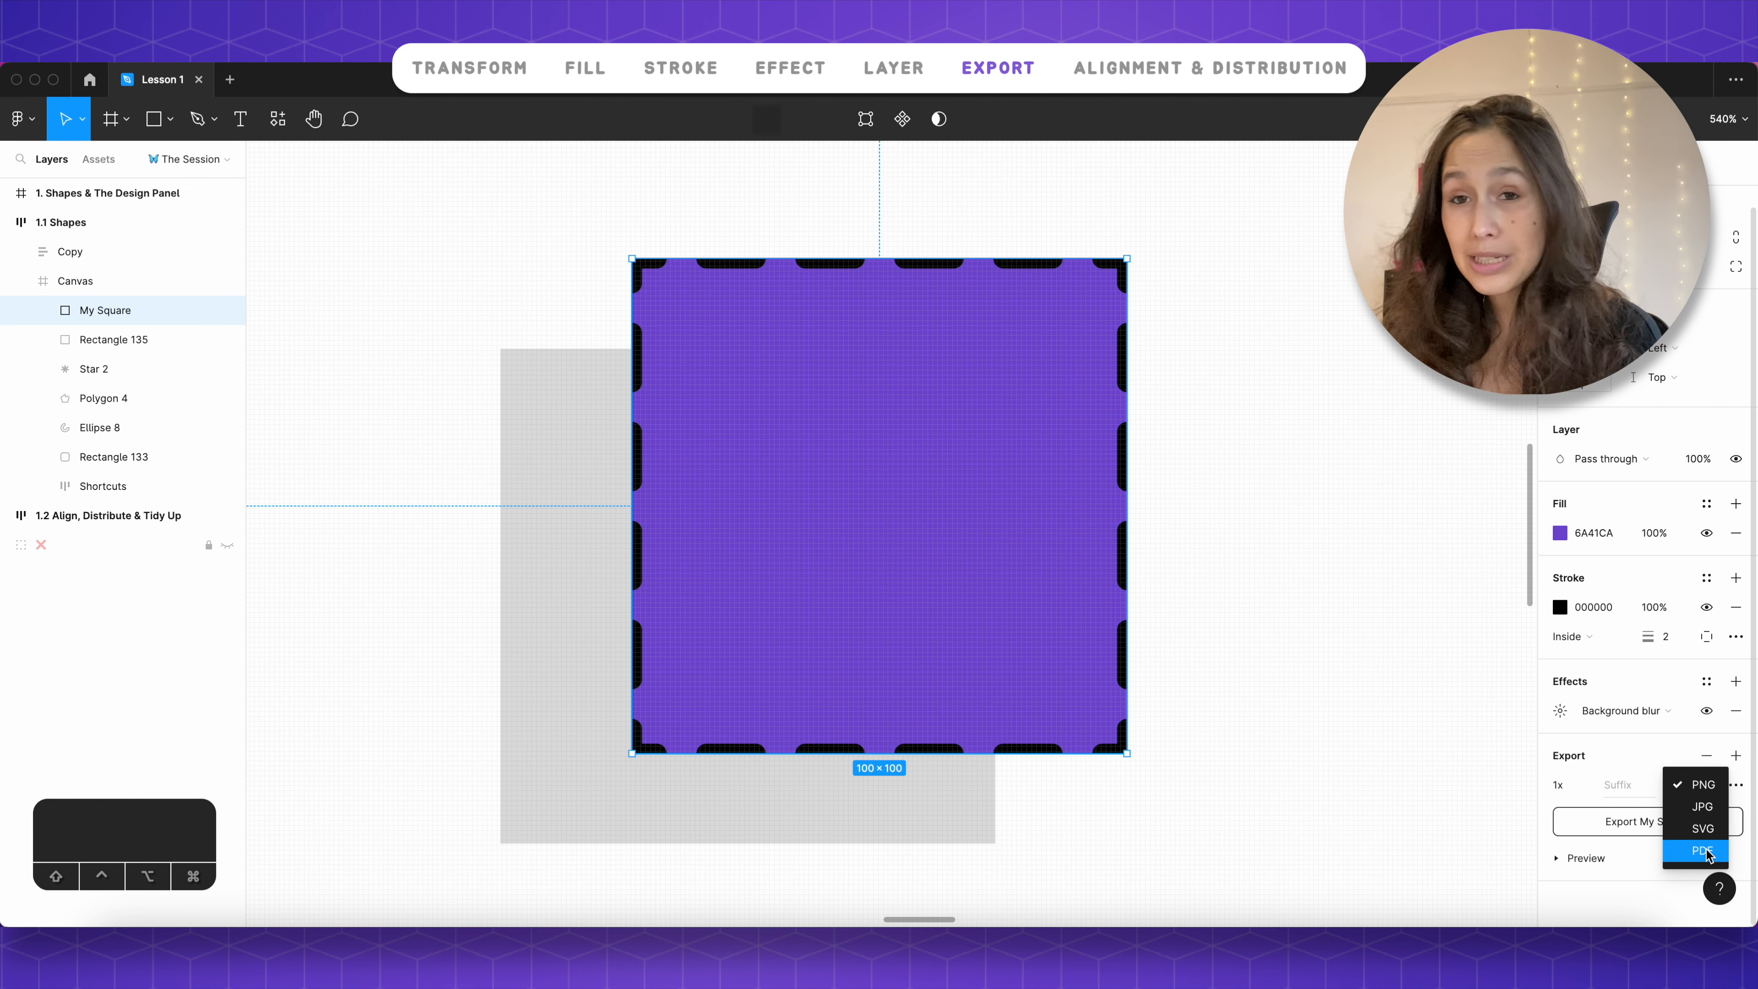
{"action": "left_click", "coordinate": [1701, 788]}
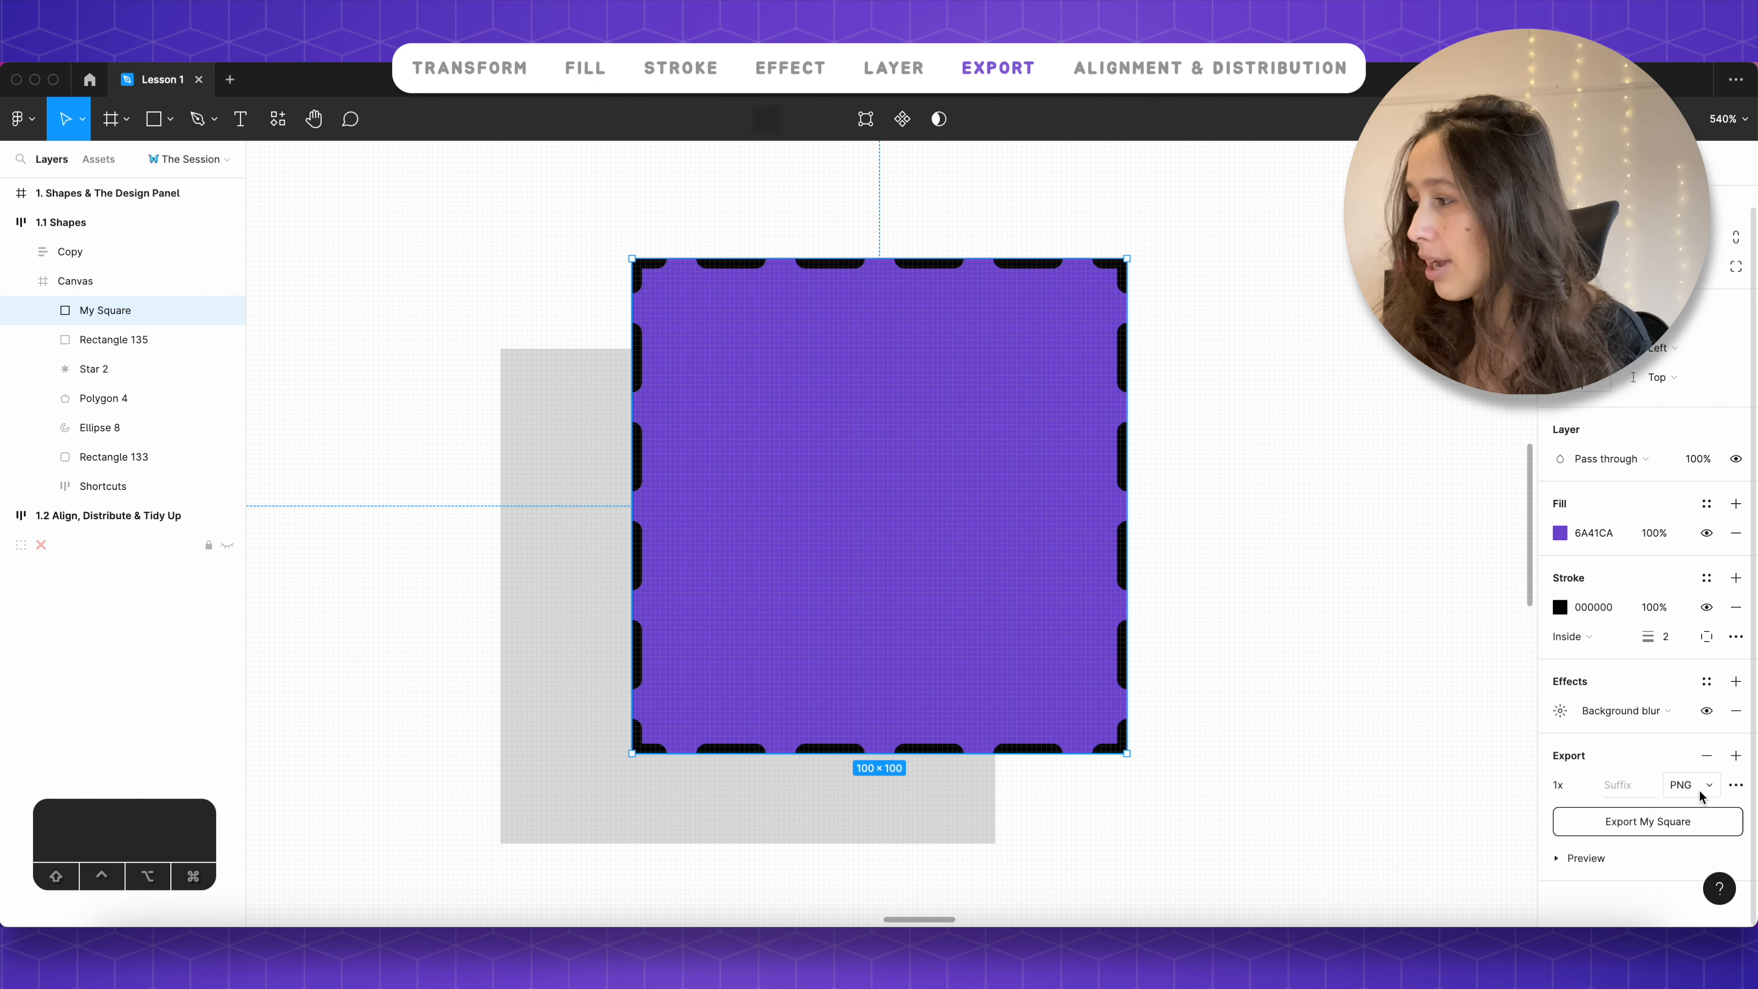
{"action": "left_click", "coordinate": [1580, 789]}
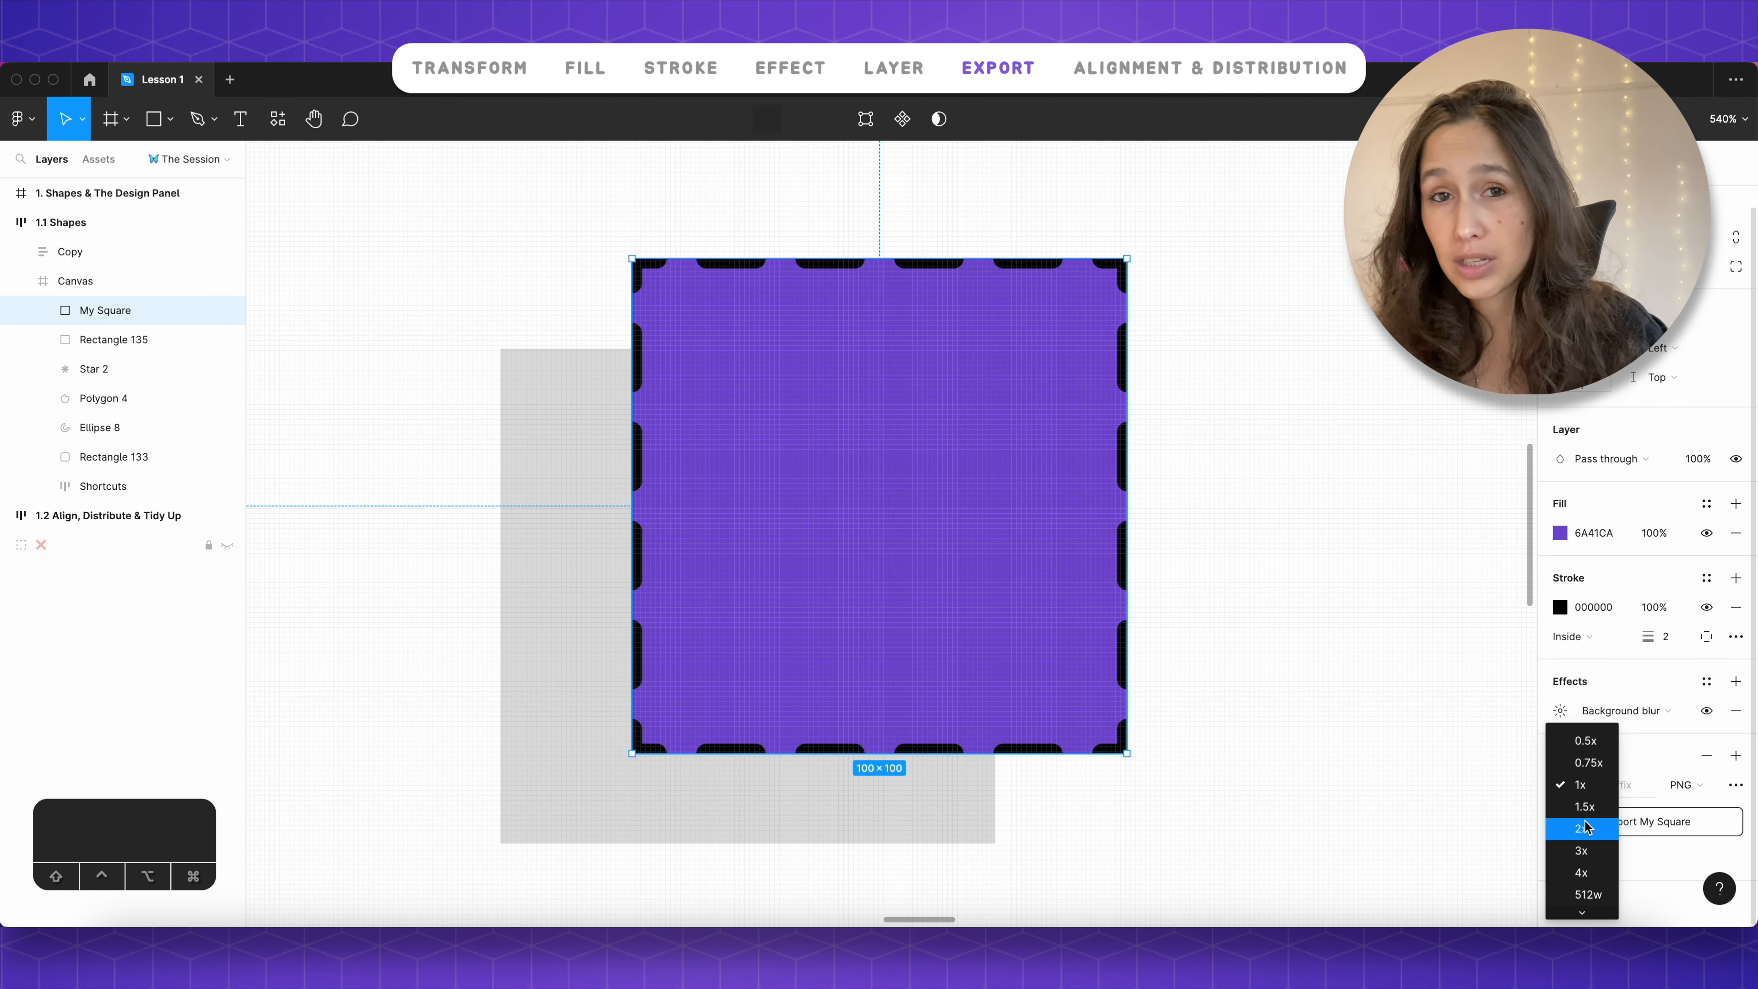
{"action": "left_click", "coordinate": [1615, 792]}
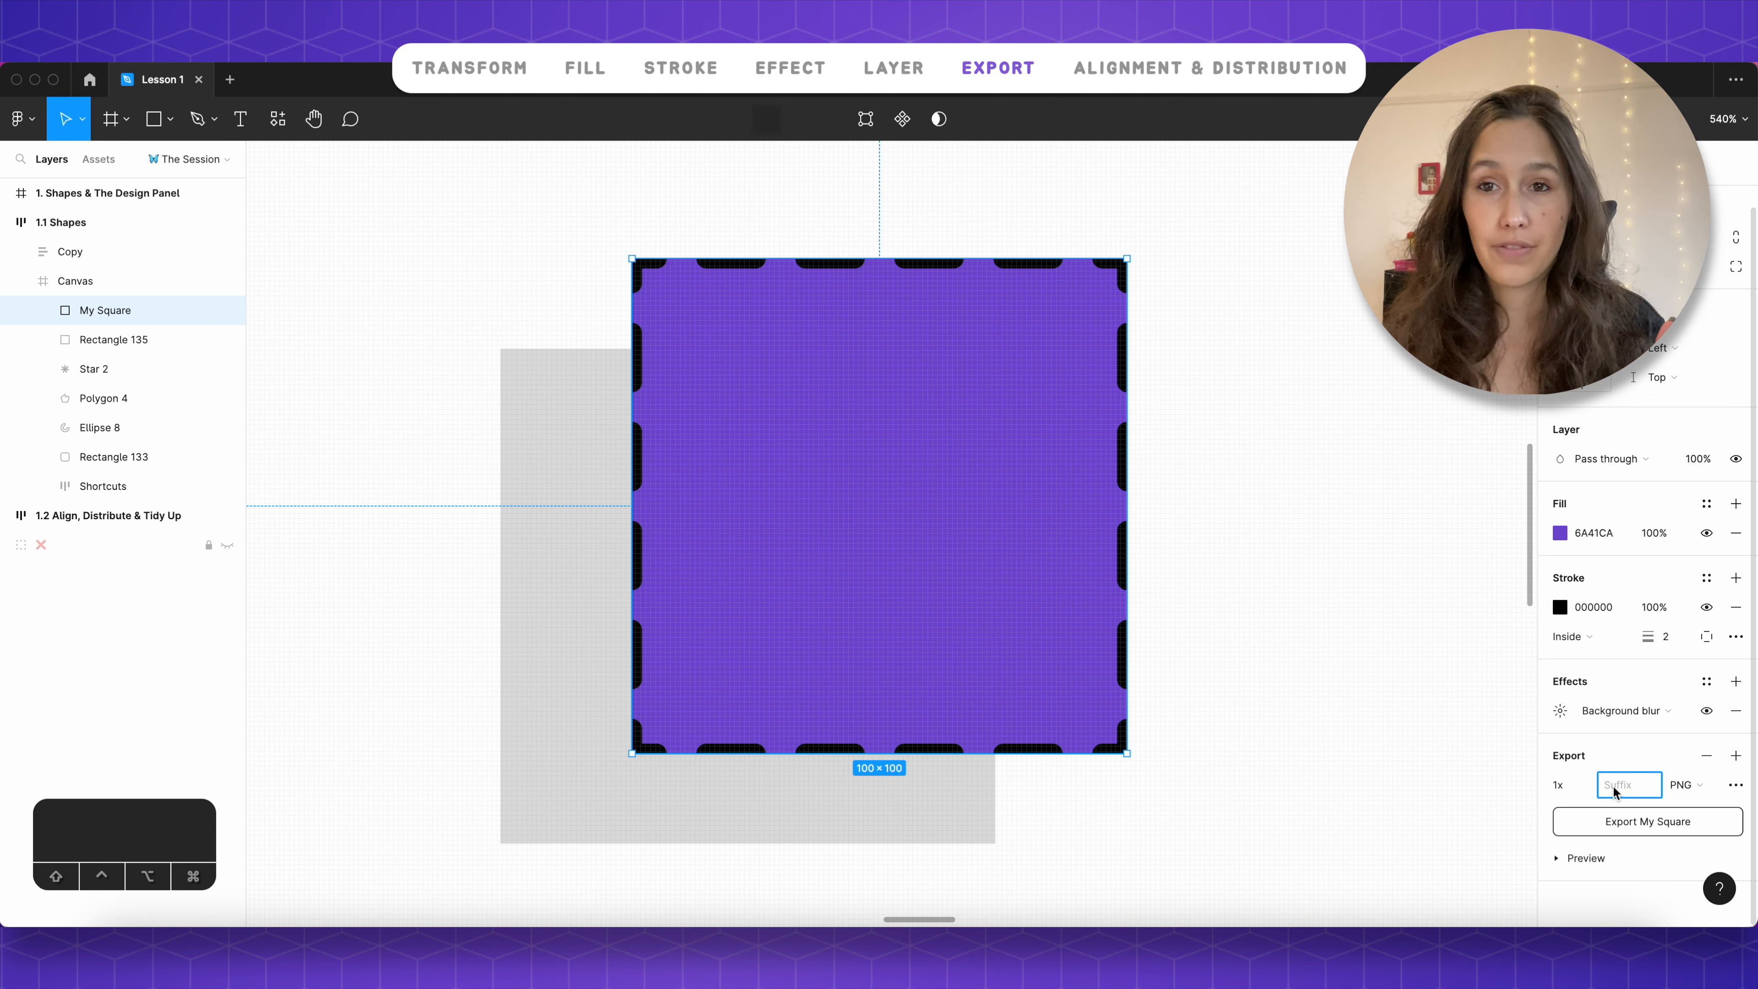
{"action": "left_click", "coordinate": [1734, 782]}
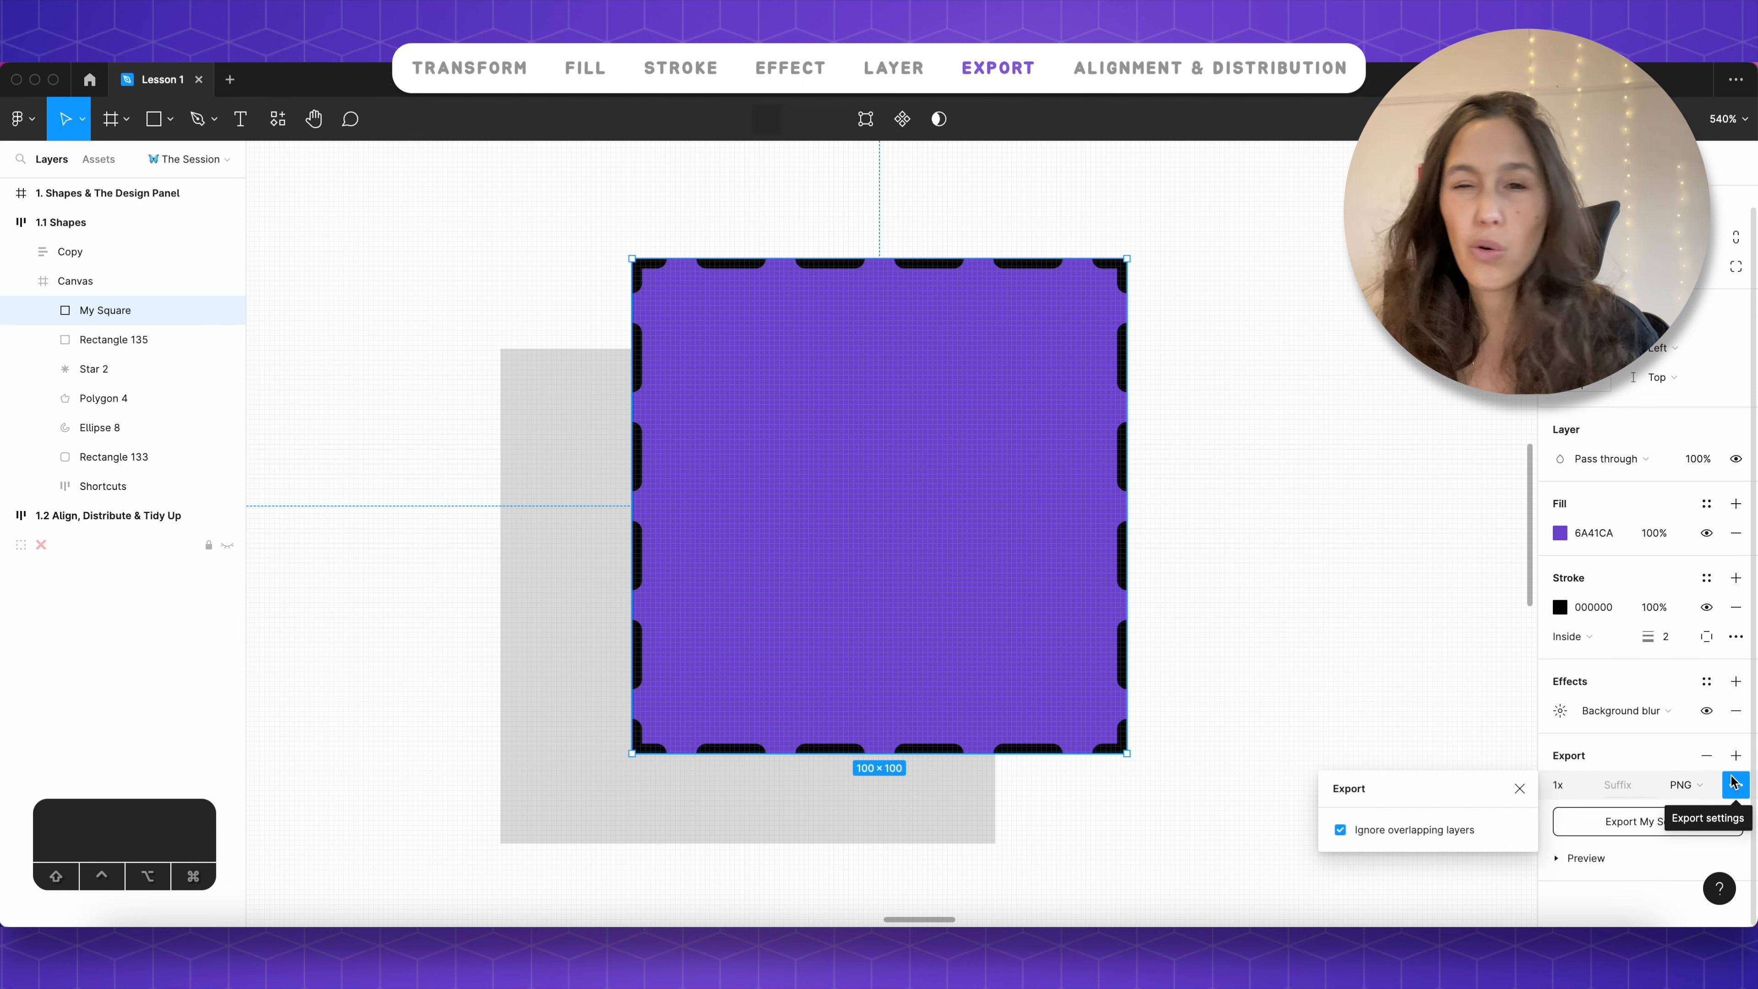
{"action": "left_click", "coordinate": [1517, 789]}
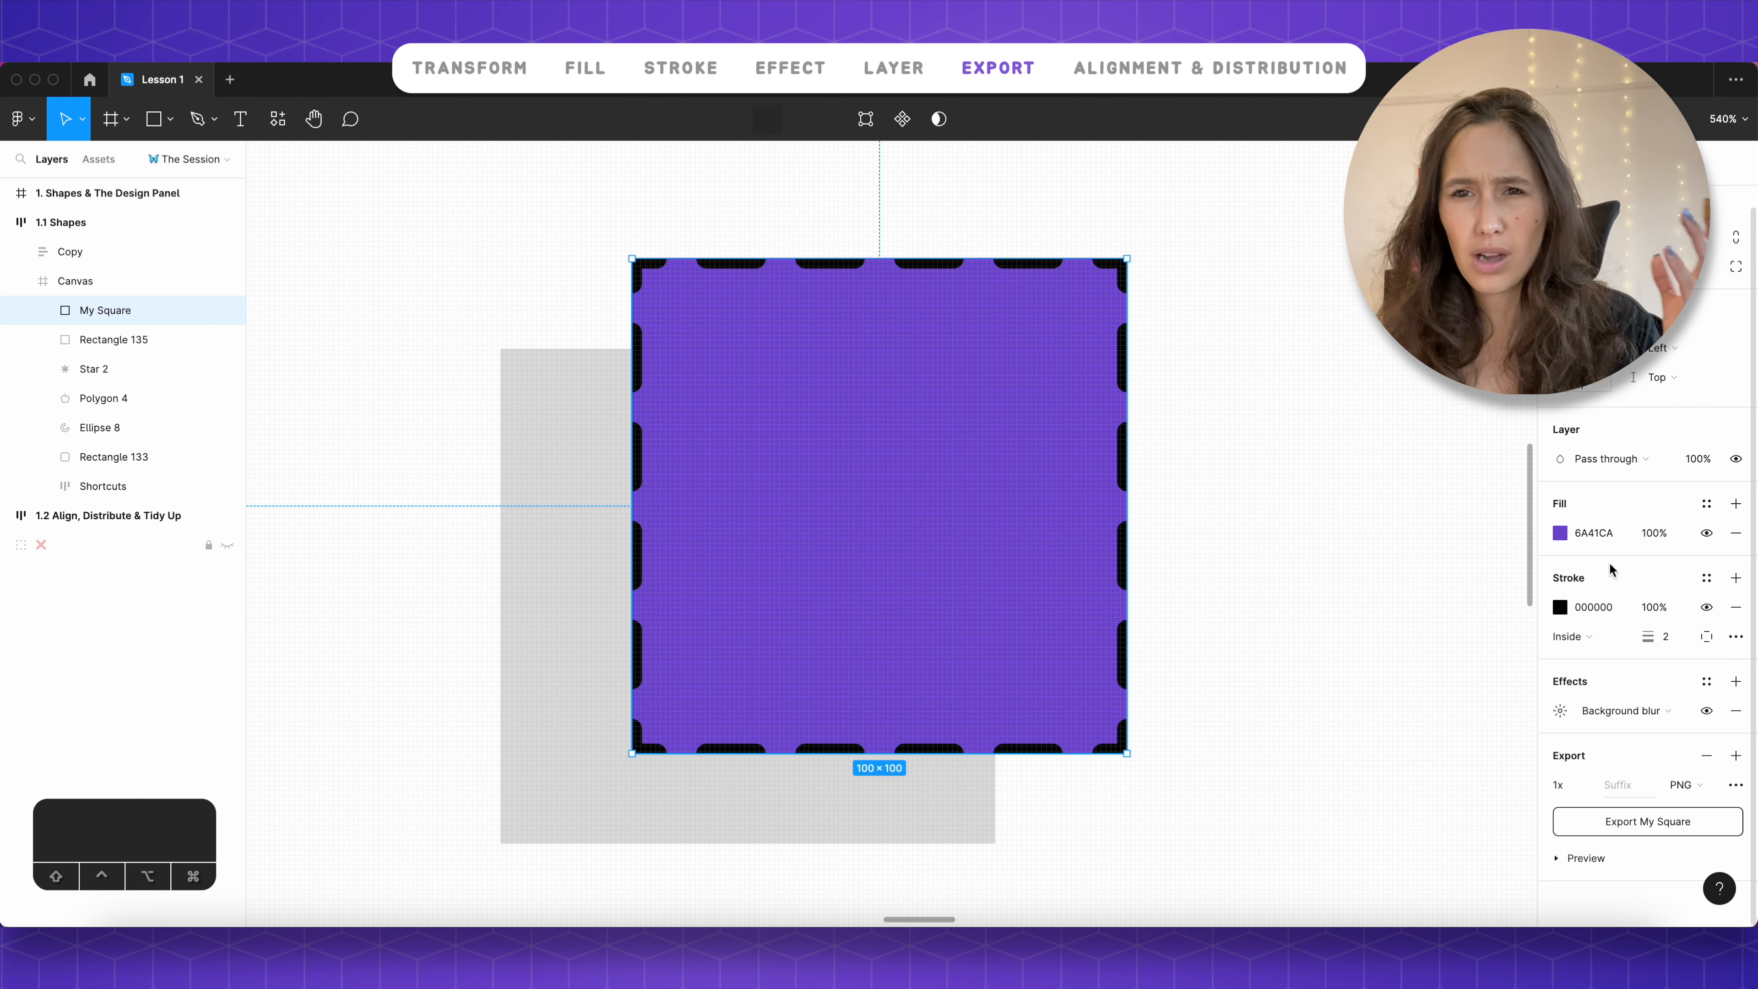
{"action": "left_click", "coordinate": [1582, 858]}
{"action": "scroll", "coordinate": [1558, 749], "scroll_direction": "down", "scroll_amount": 3}
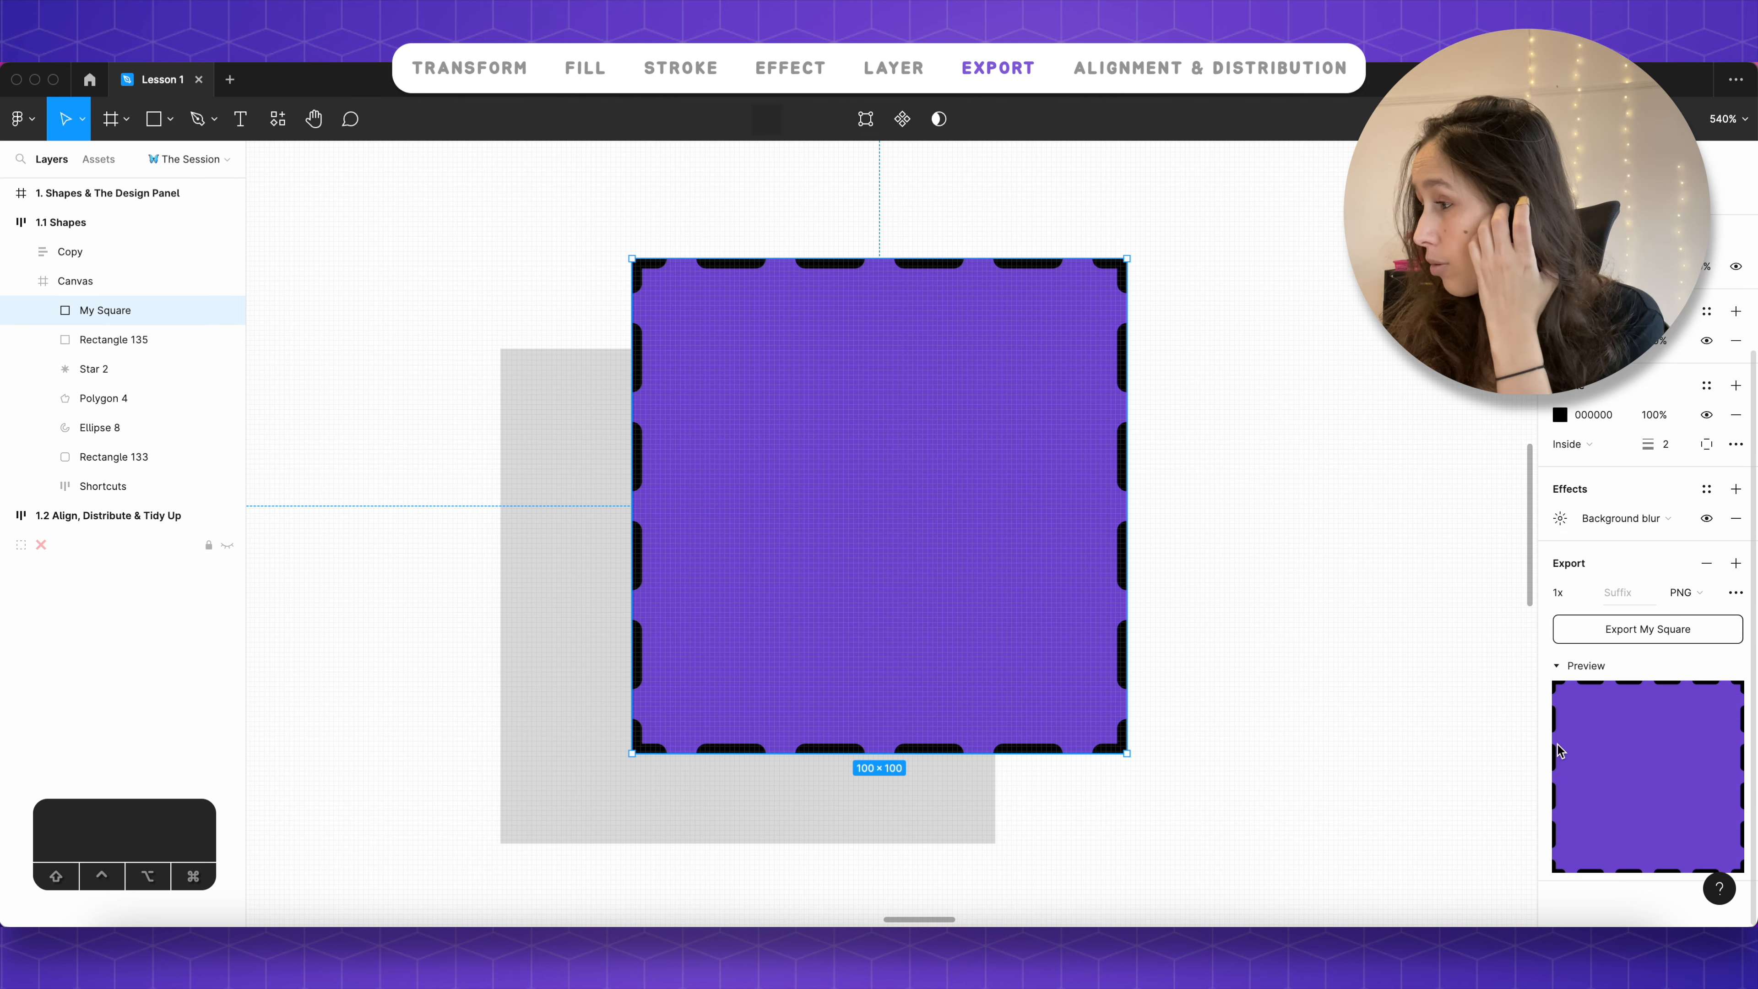
Step: Select the grey square together with My Square and add an export setting to both
{"action": "left_click", "coordinate": [592, 497]}
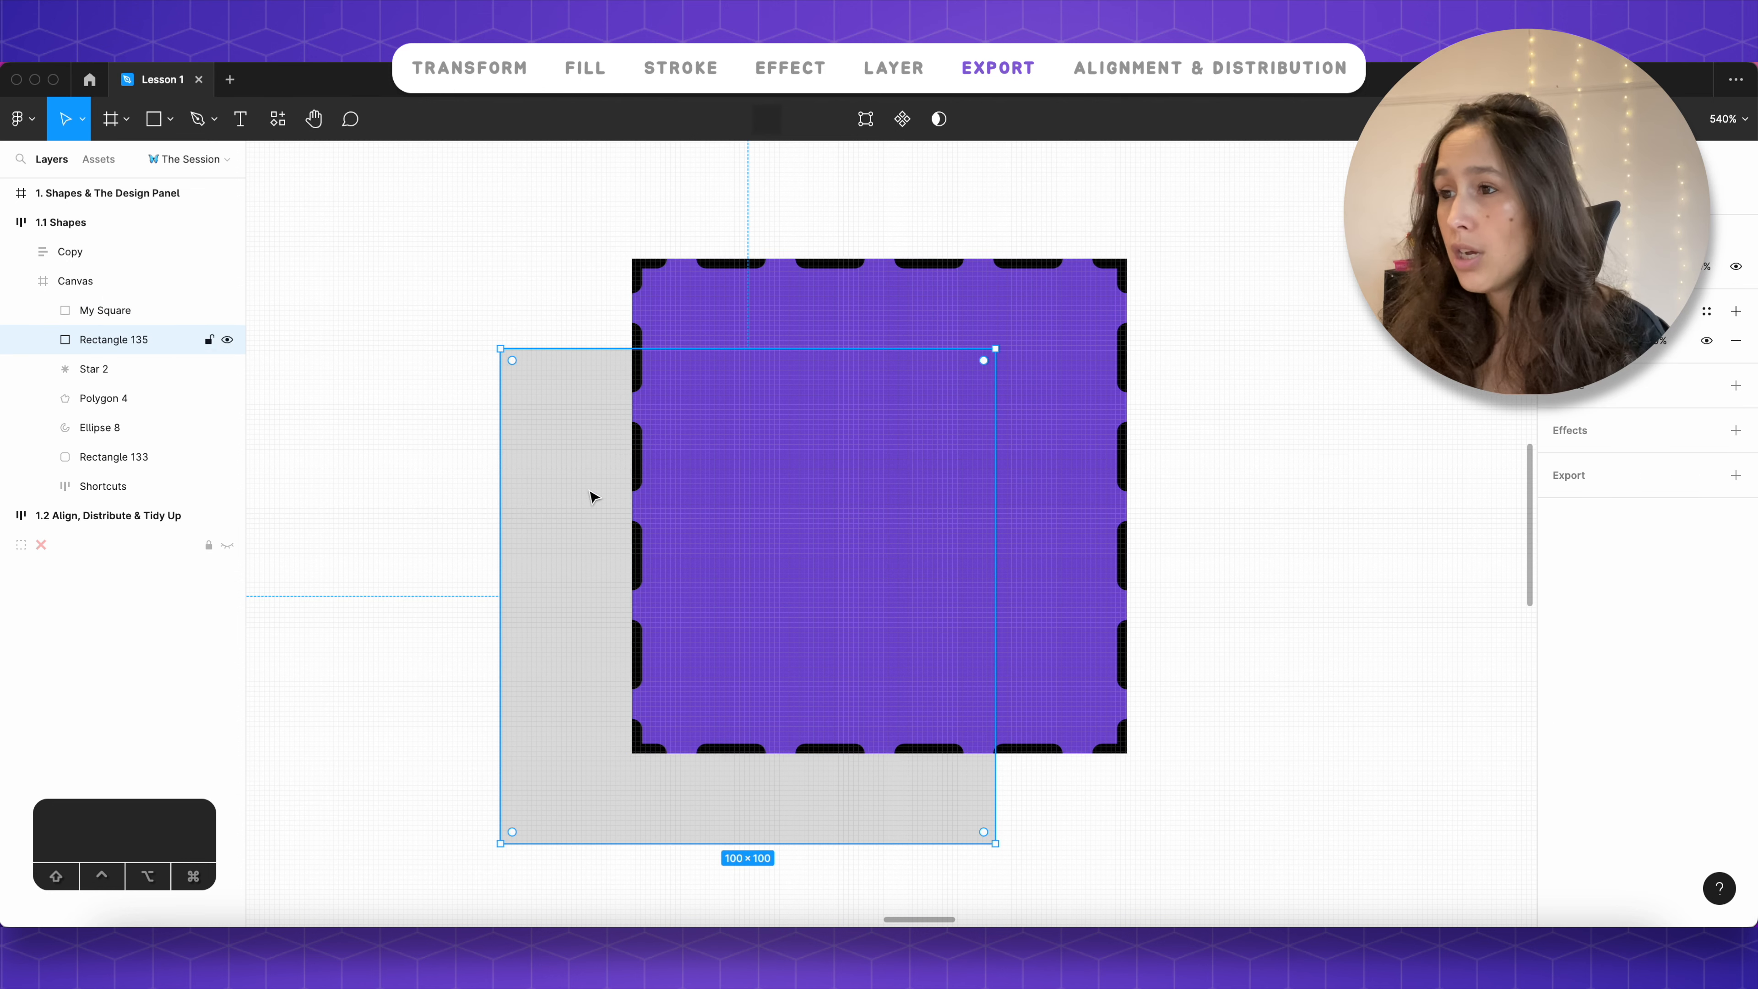
{"action": "left_click", "coordinate": [804, 454], "text": "shift"}
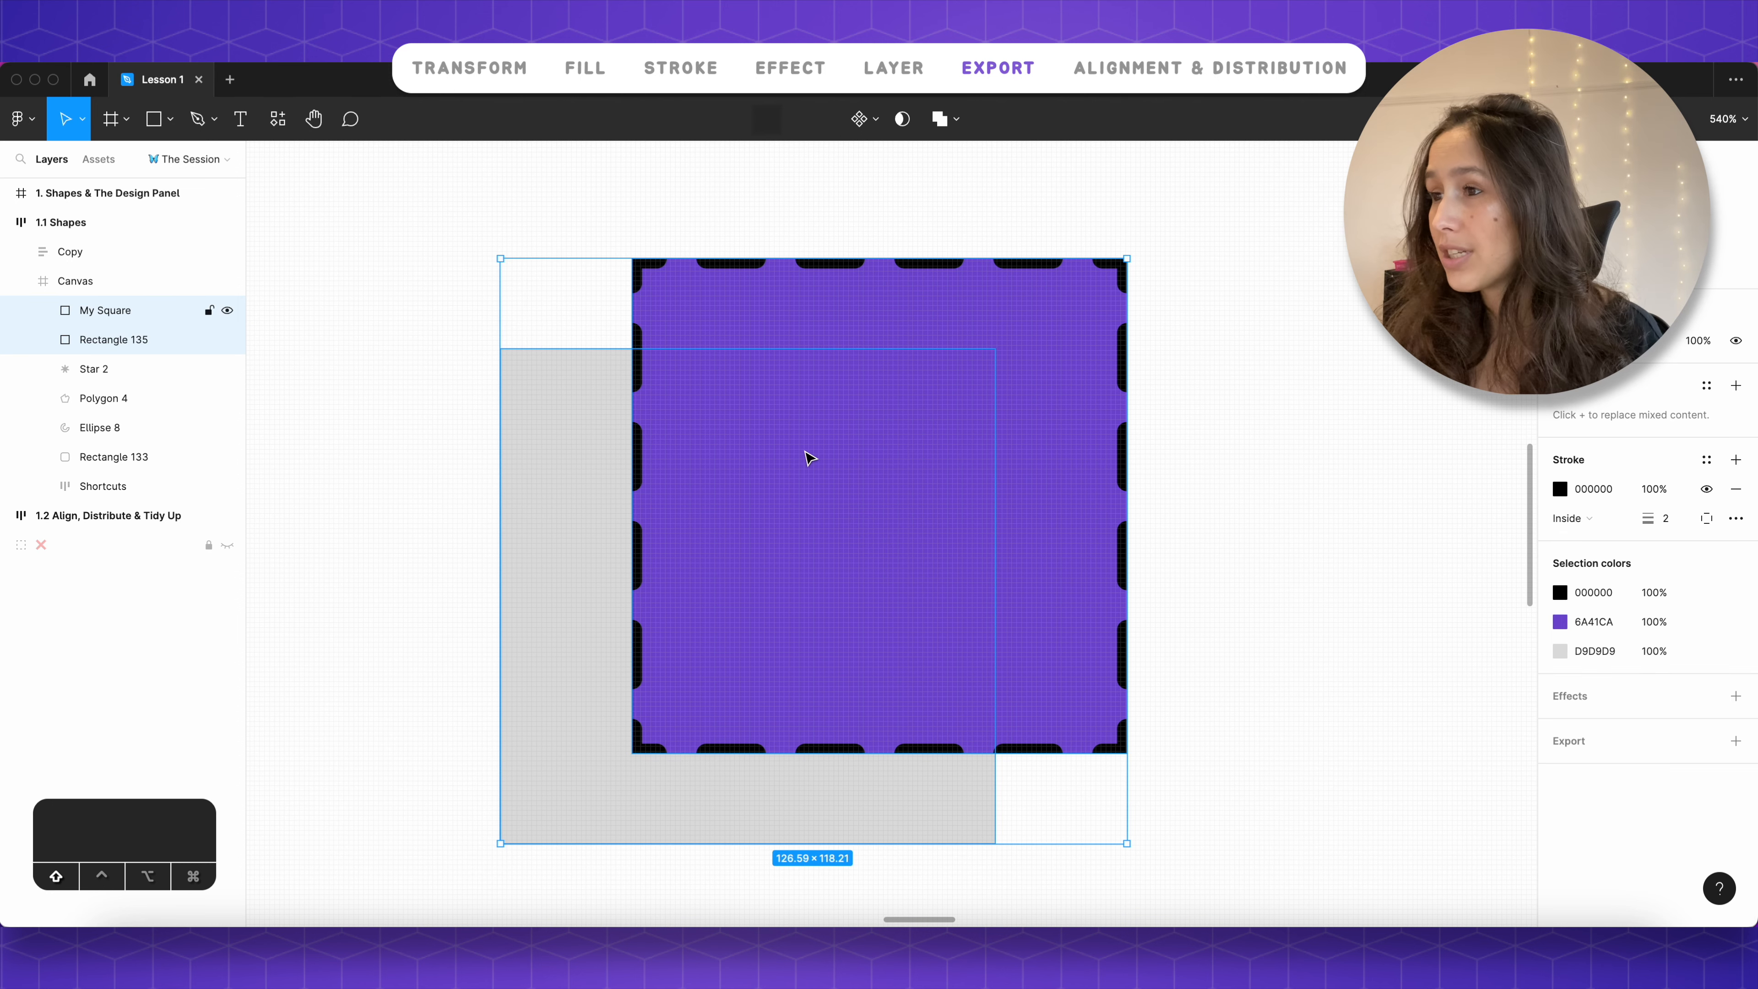
{"action": "left_click", "coordinate": [1735, 740]}
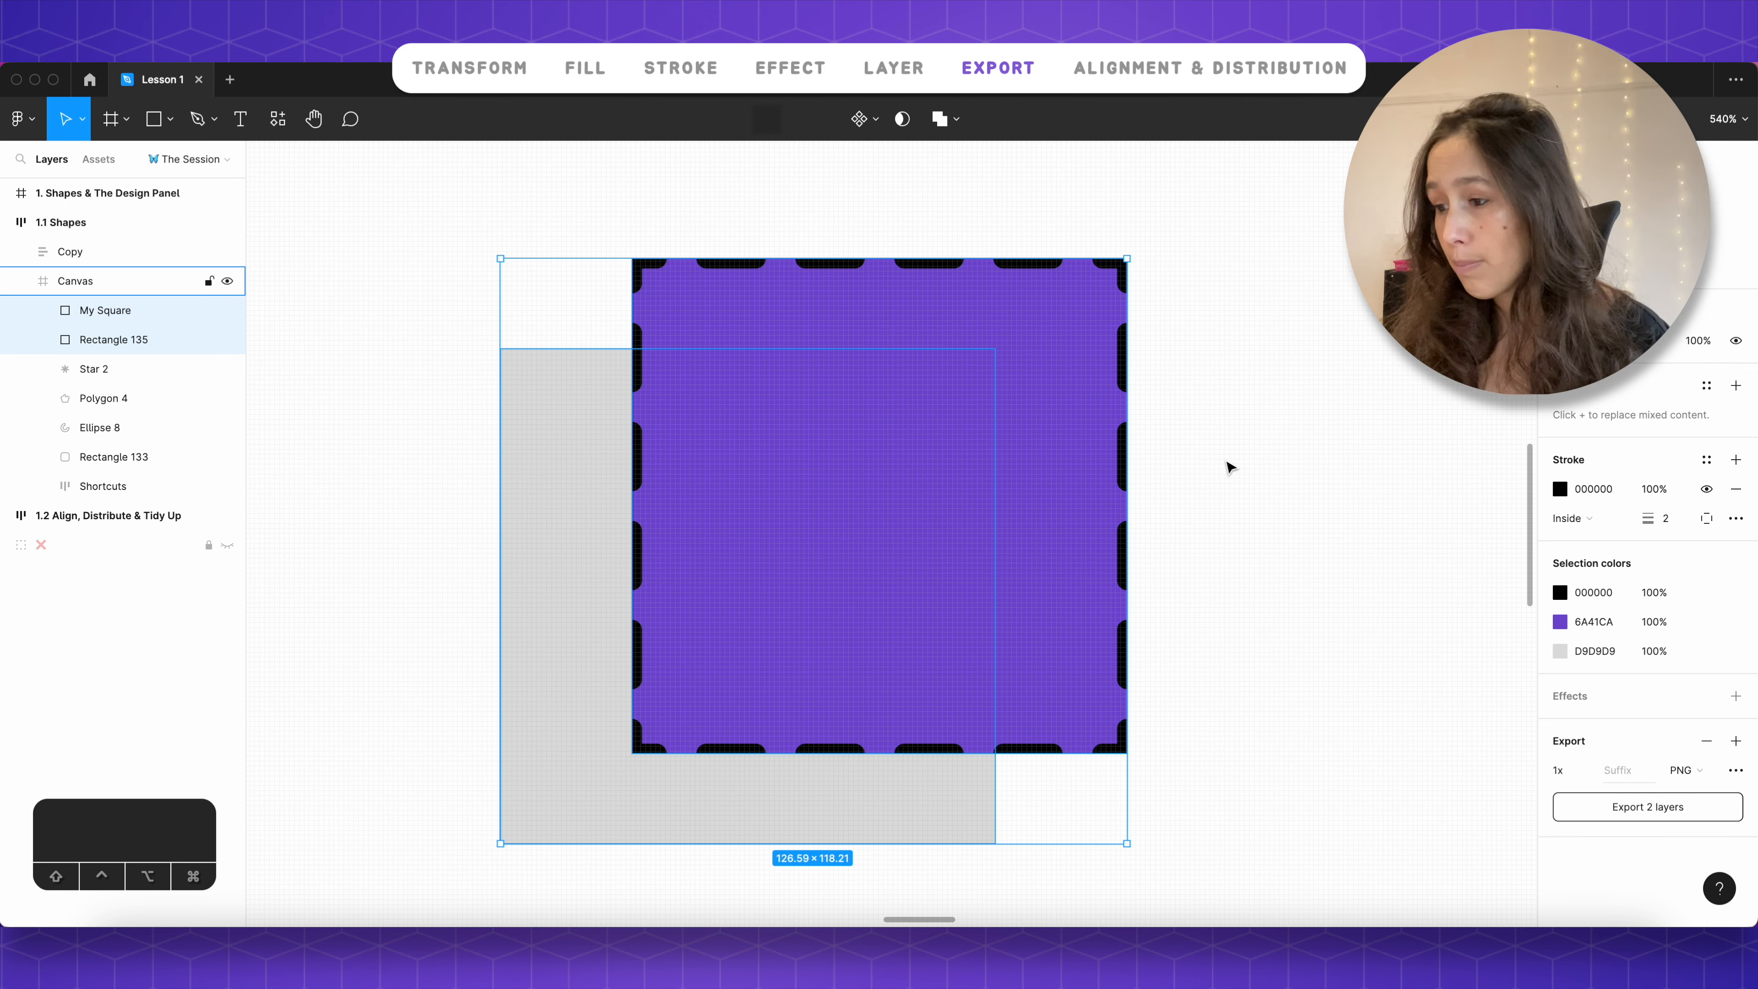
Step: Group the two selected squares and view the group's export preview
{"action": "right_click", "coordinate": [990, 482]}
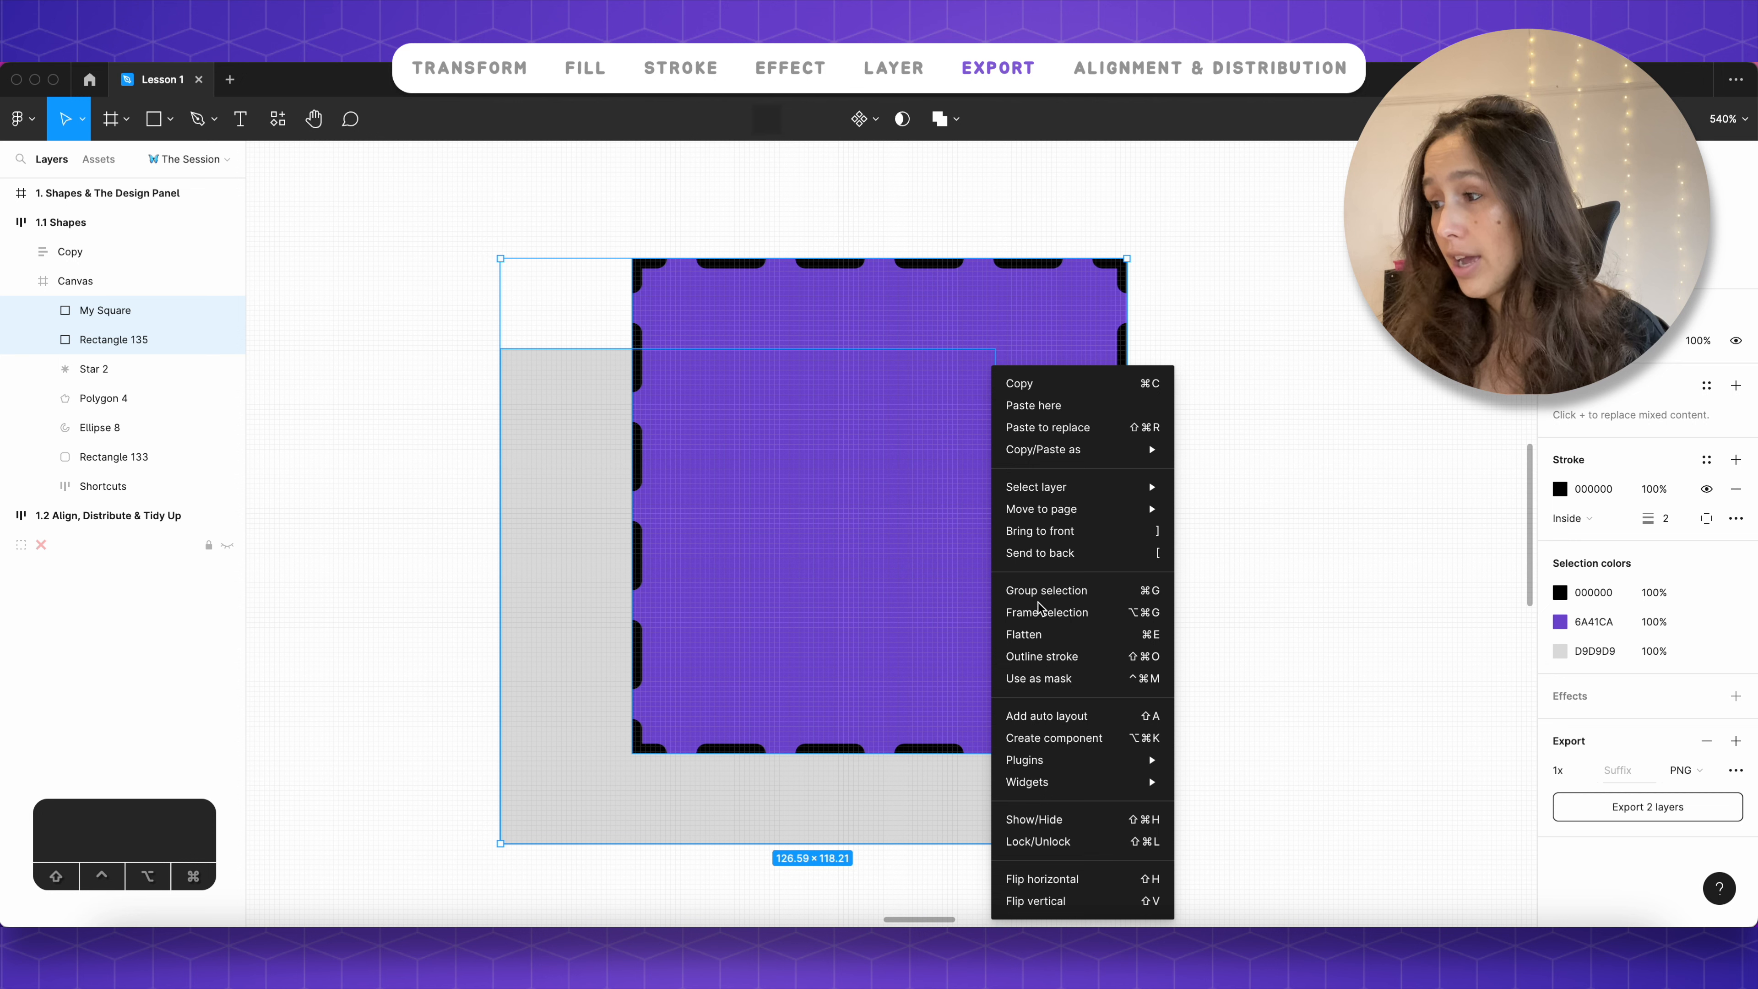
{"action": "left_click", "coordinate": [1071, 590]}
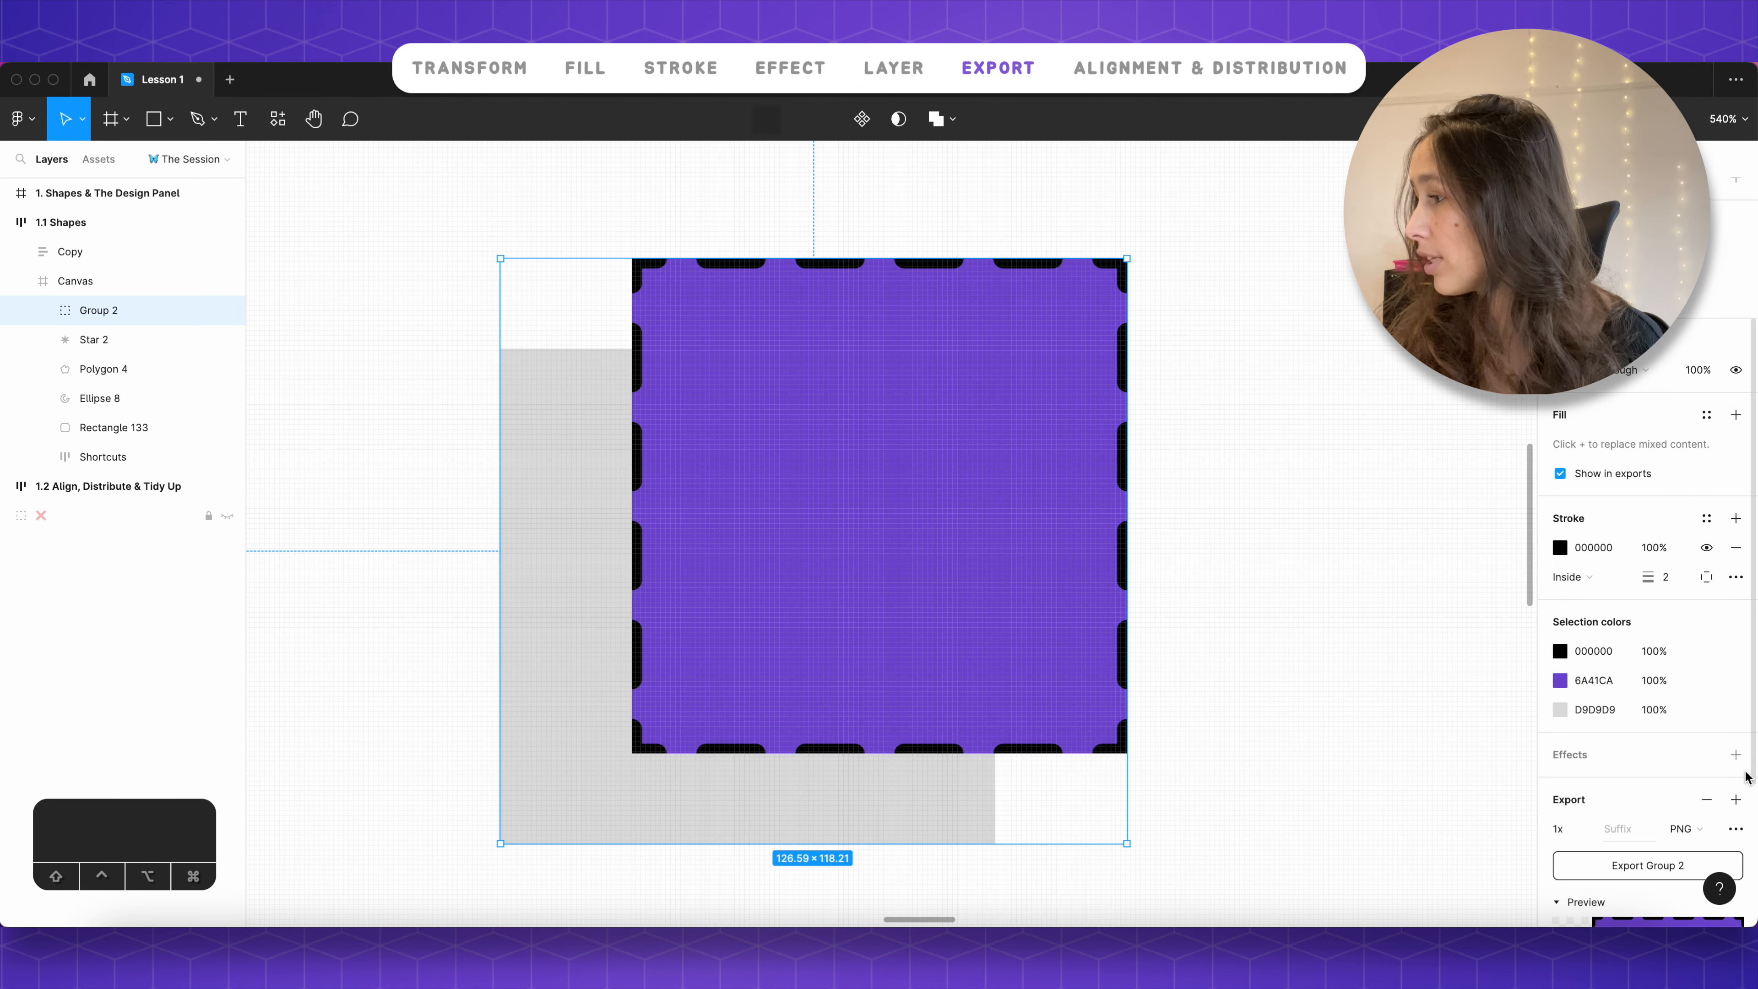
{"action": "scroll", "coordinate": [1660, 824], "scroll_direction": "down", "scroll_amount": 3}
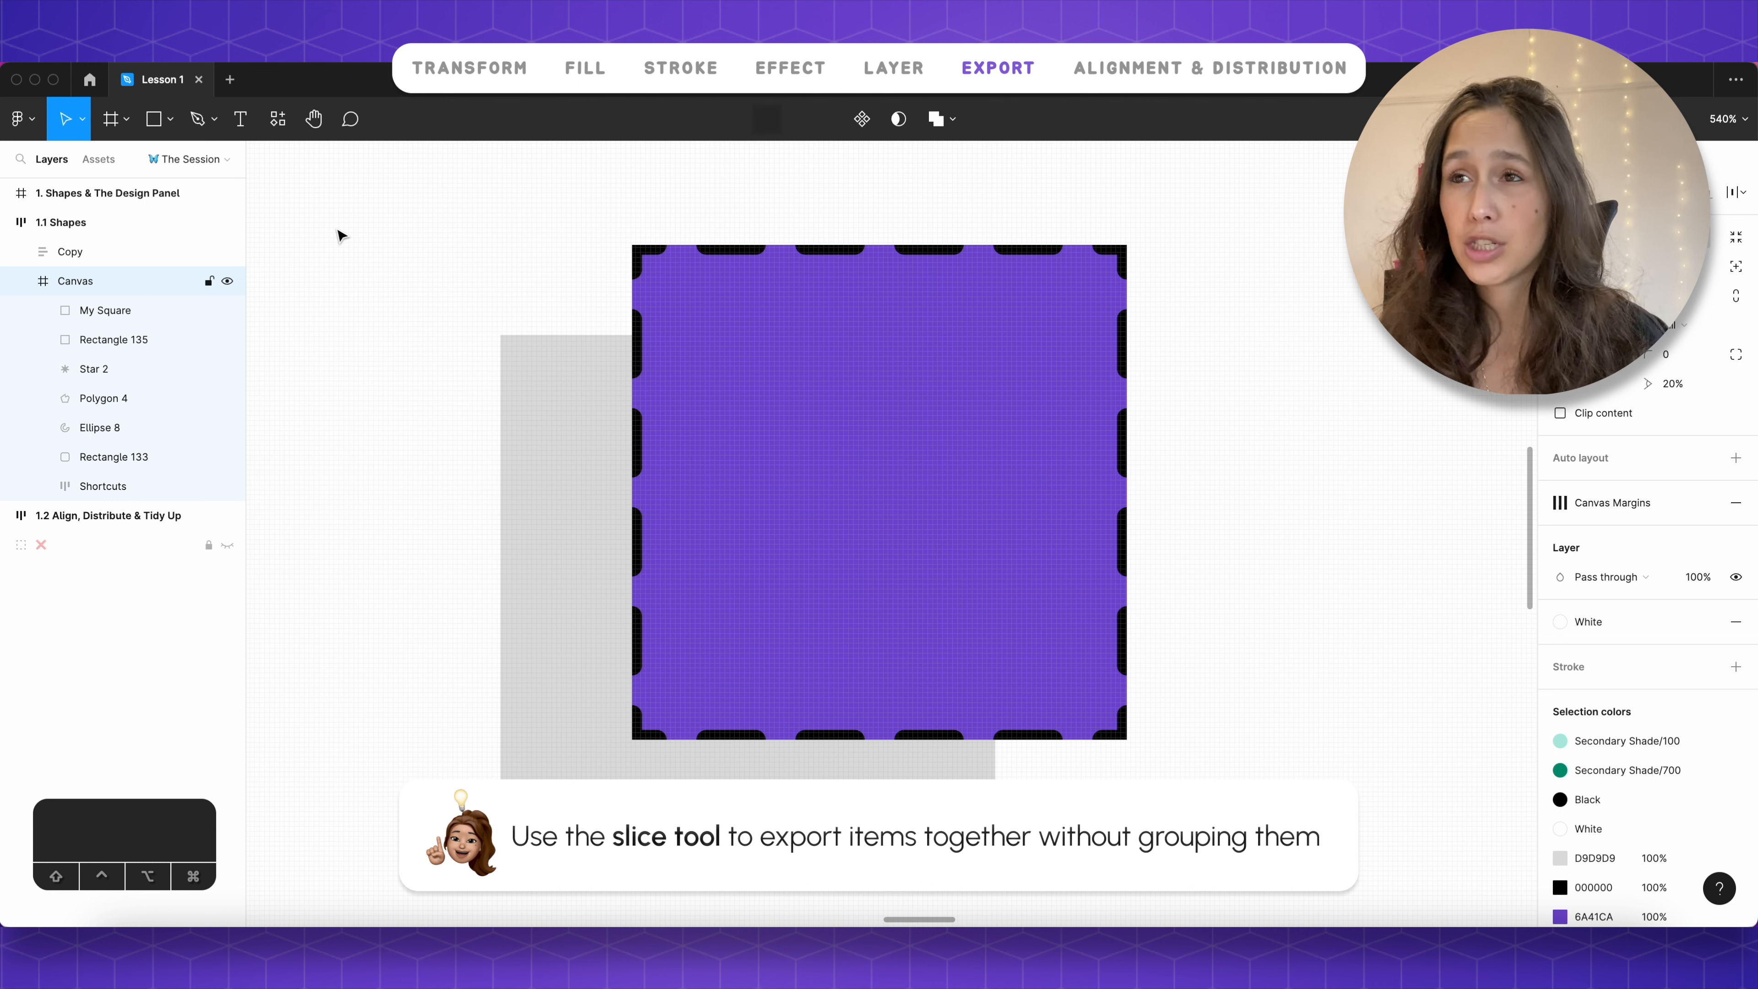
Step: Draw a slice of about 151 × 141 around both squares with the Slice tool
{"action": "left_click", "coordinate": [125, 119]}
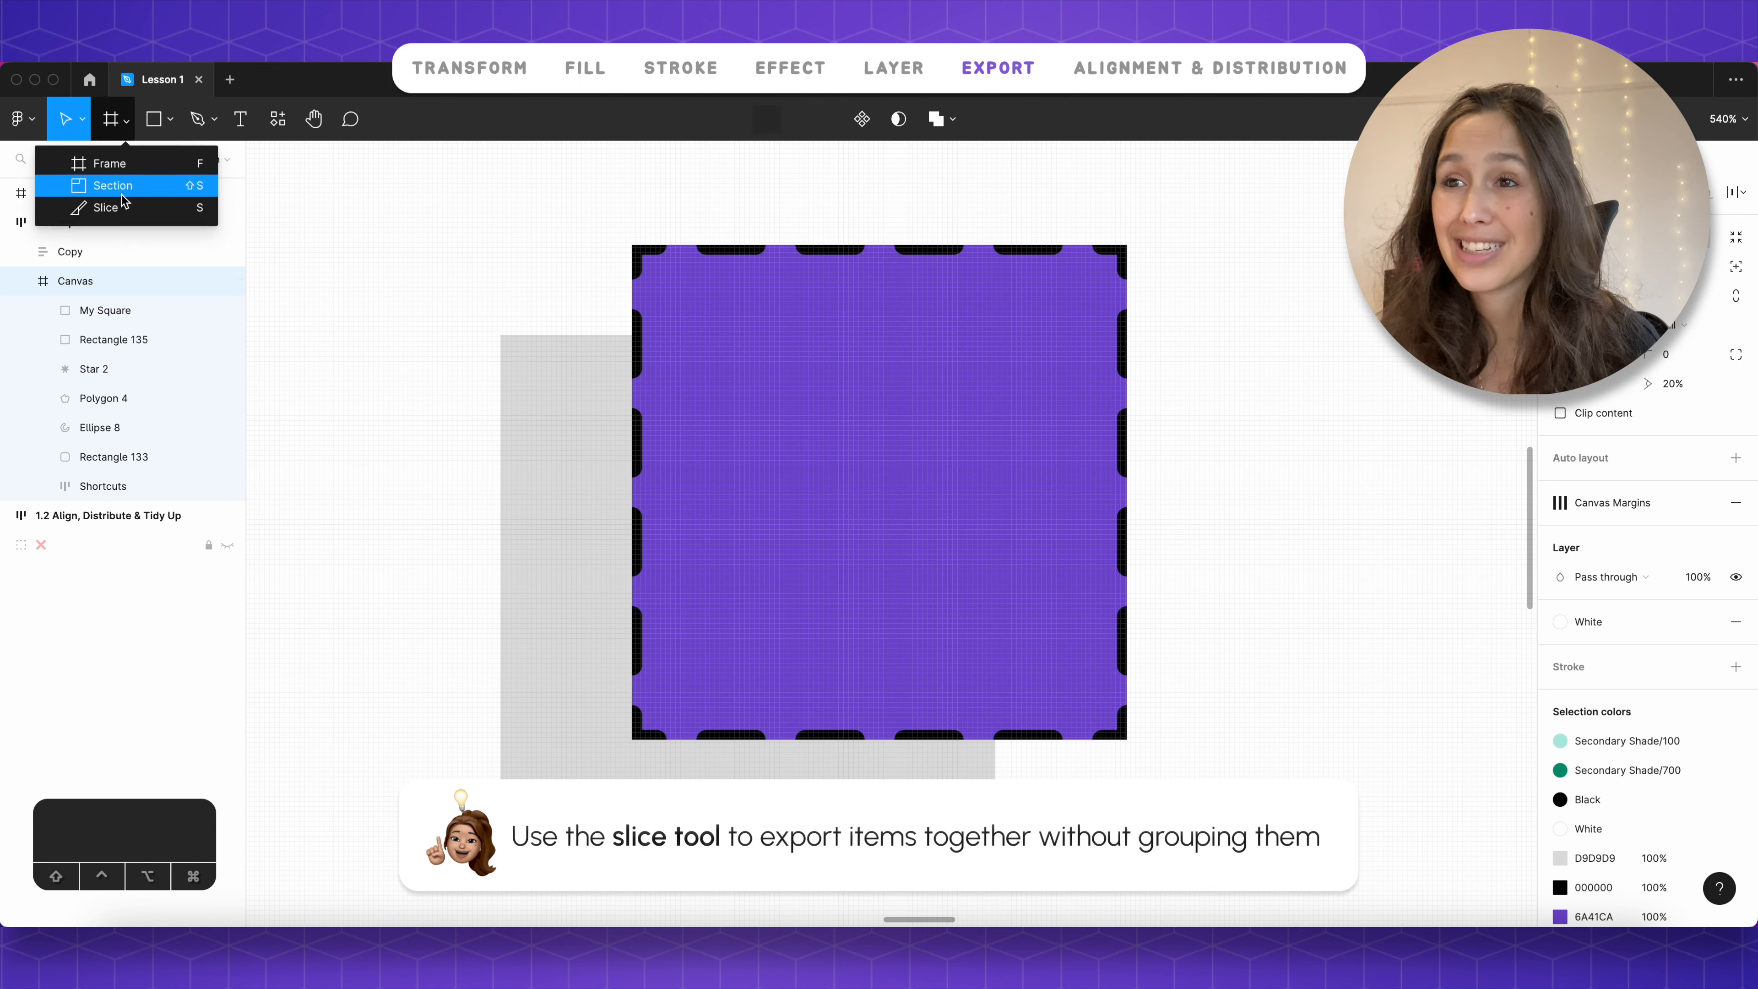
{"action": "left_click", "coordinate": [111, 206]}
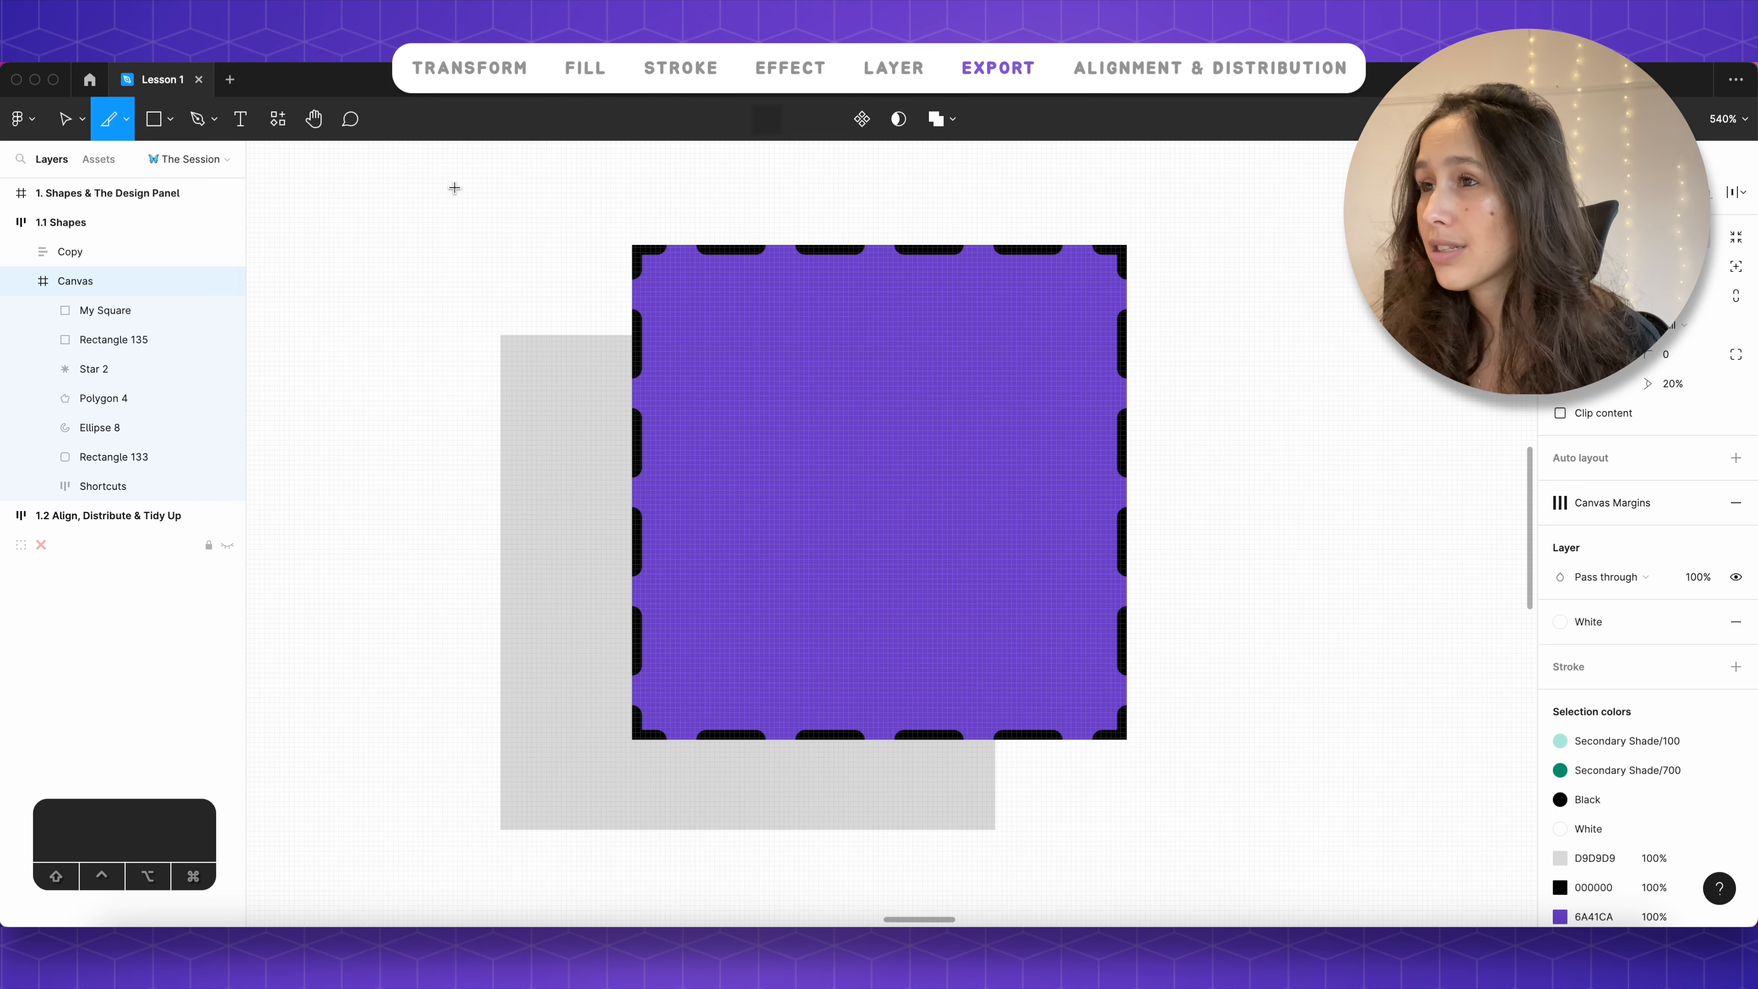
{"action": "left_click_drag", "start_coordinate": [454, 188], "coordinate": [1202, 884]}
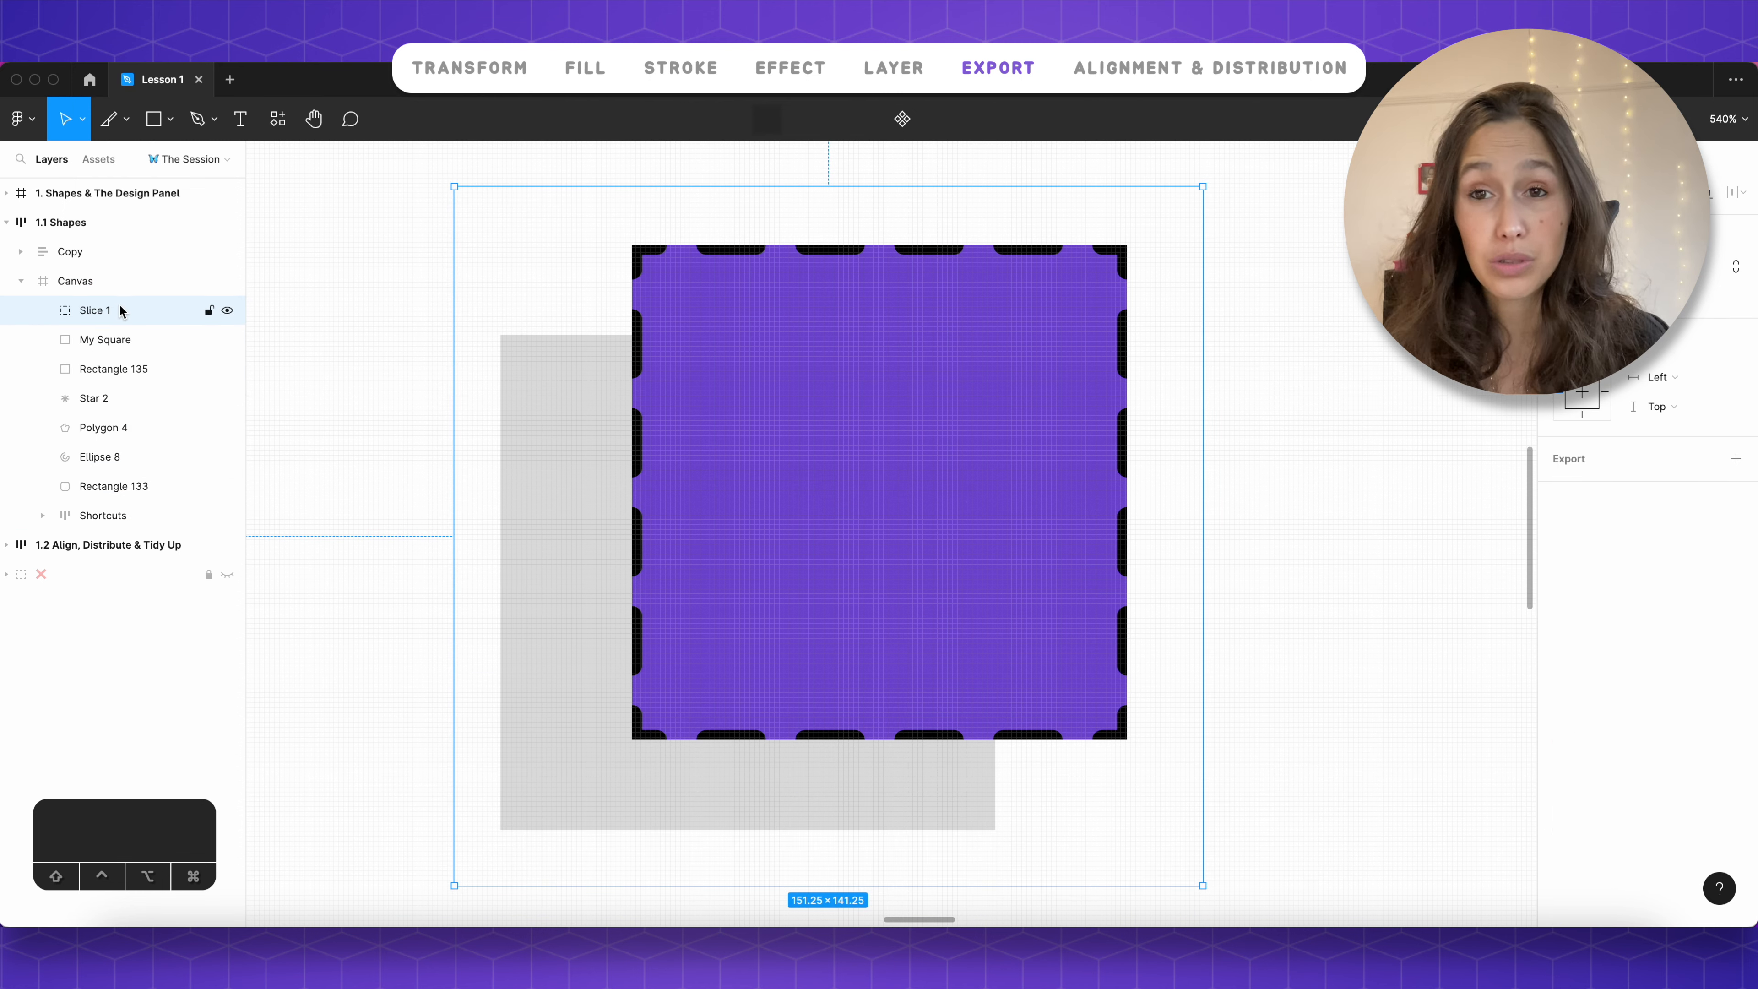
Step: Rename the slice as My Squares and deselect it
{"action": "double_click", "coordinate": [95, 310]}
{"action": "type", "text": "My"}
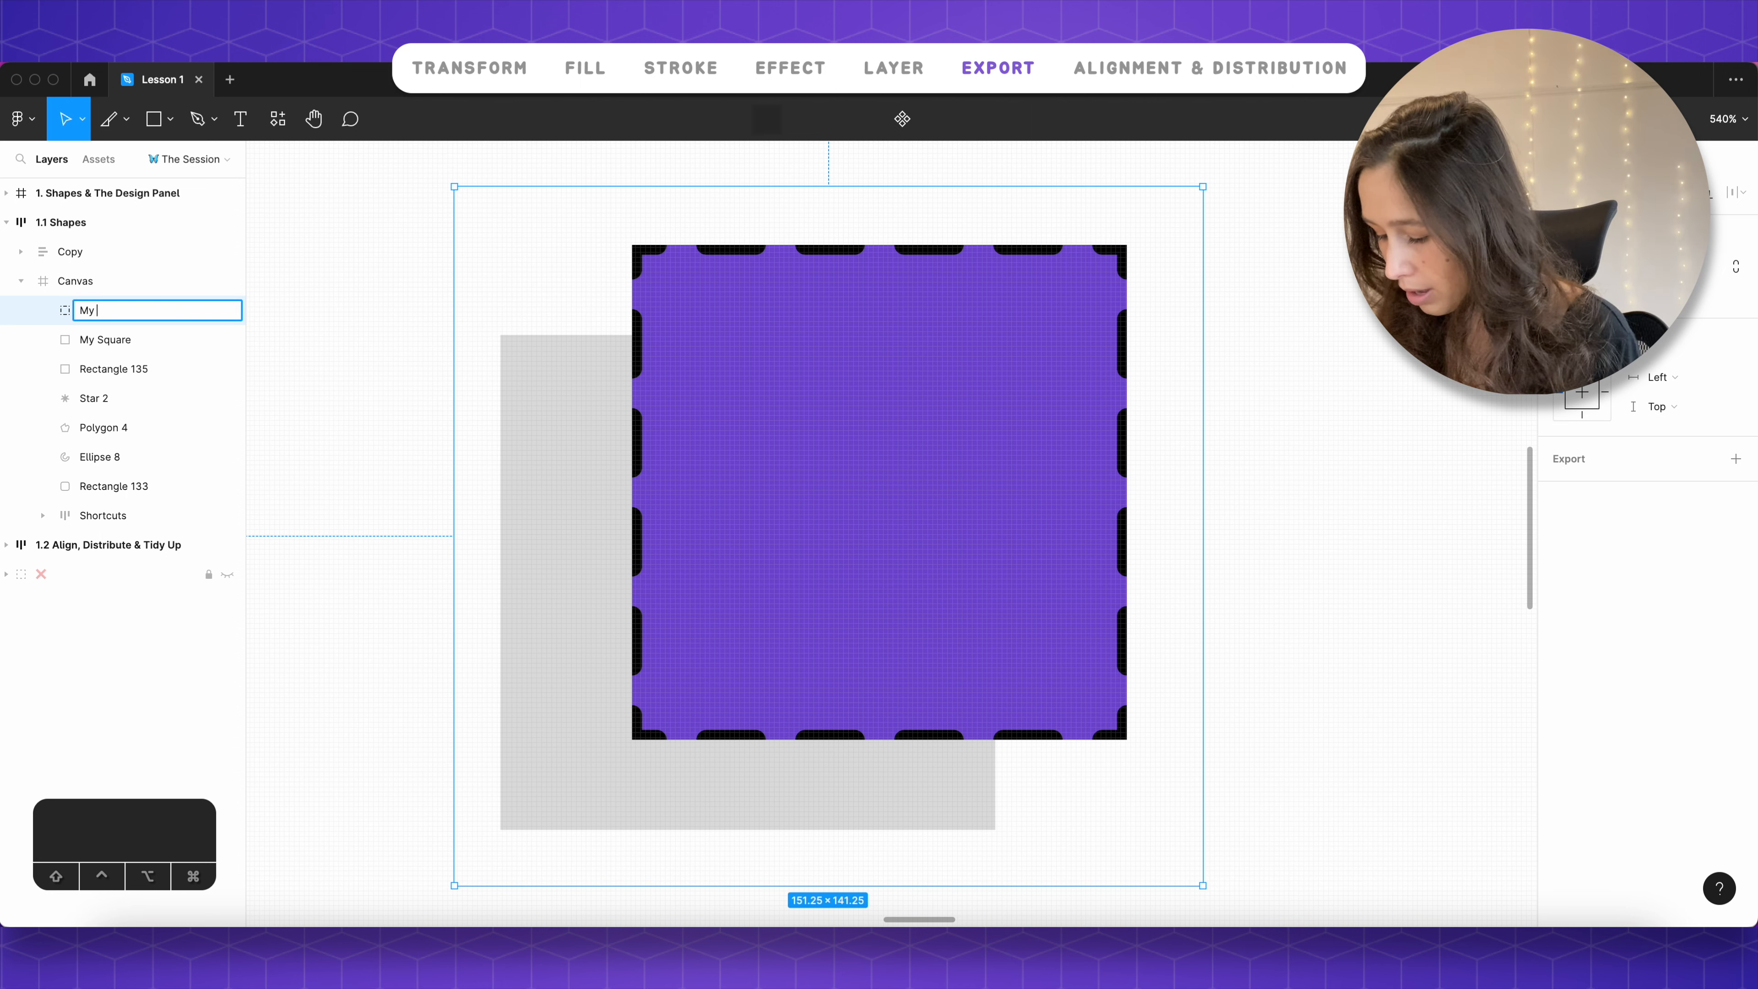
{"action": "type", "text": " Squares"}
{"action": "key", "text": "Return"}
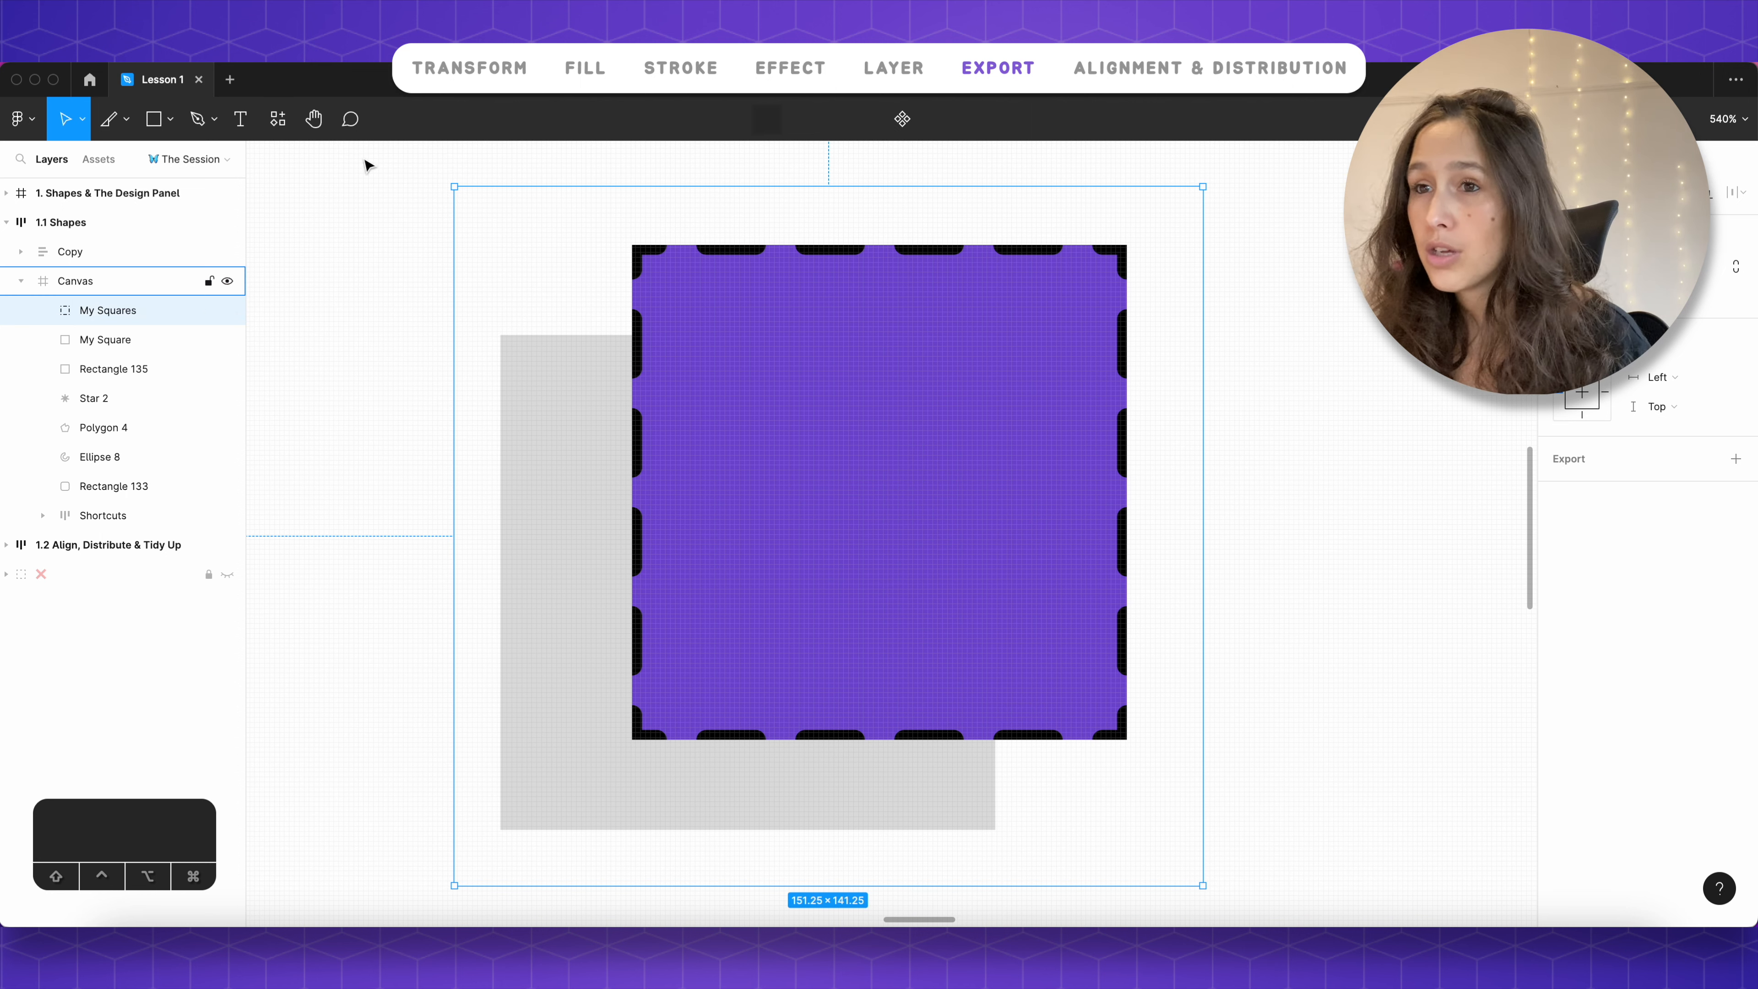
{"action": "left_click", "coordinate": [321, 200]}
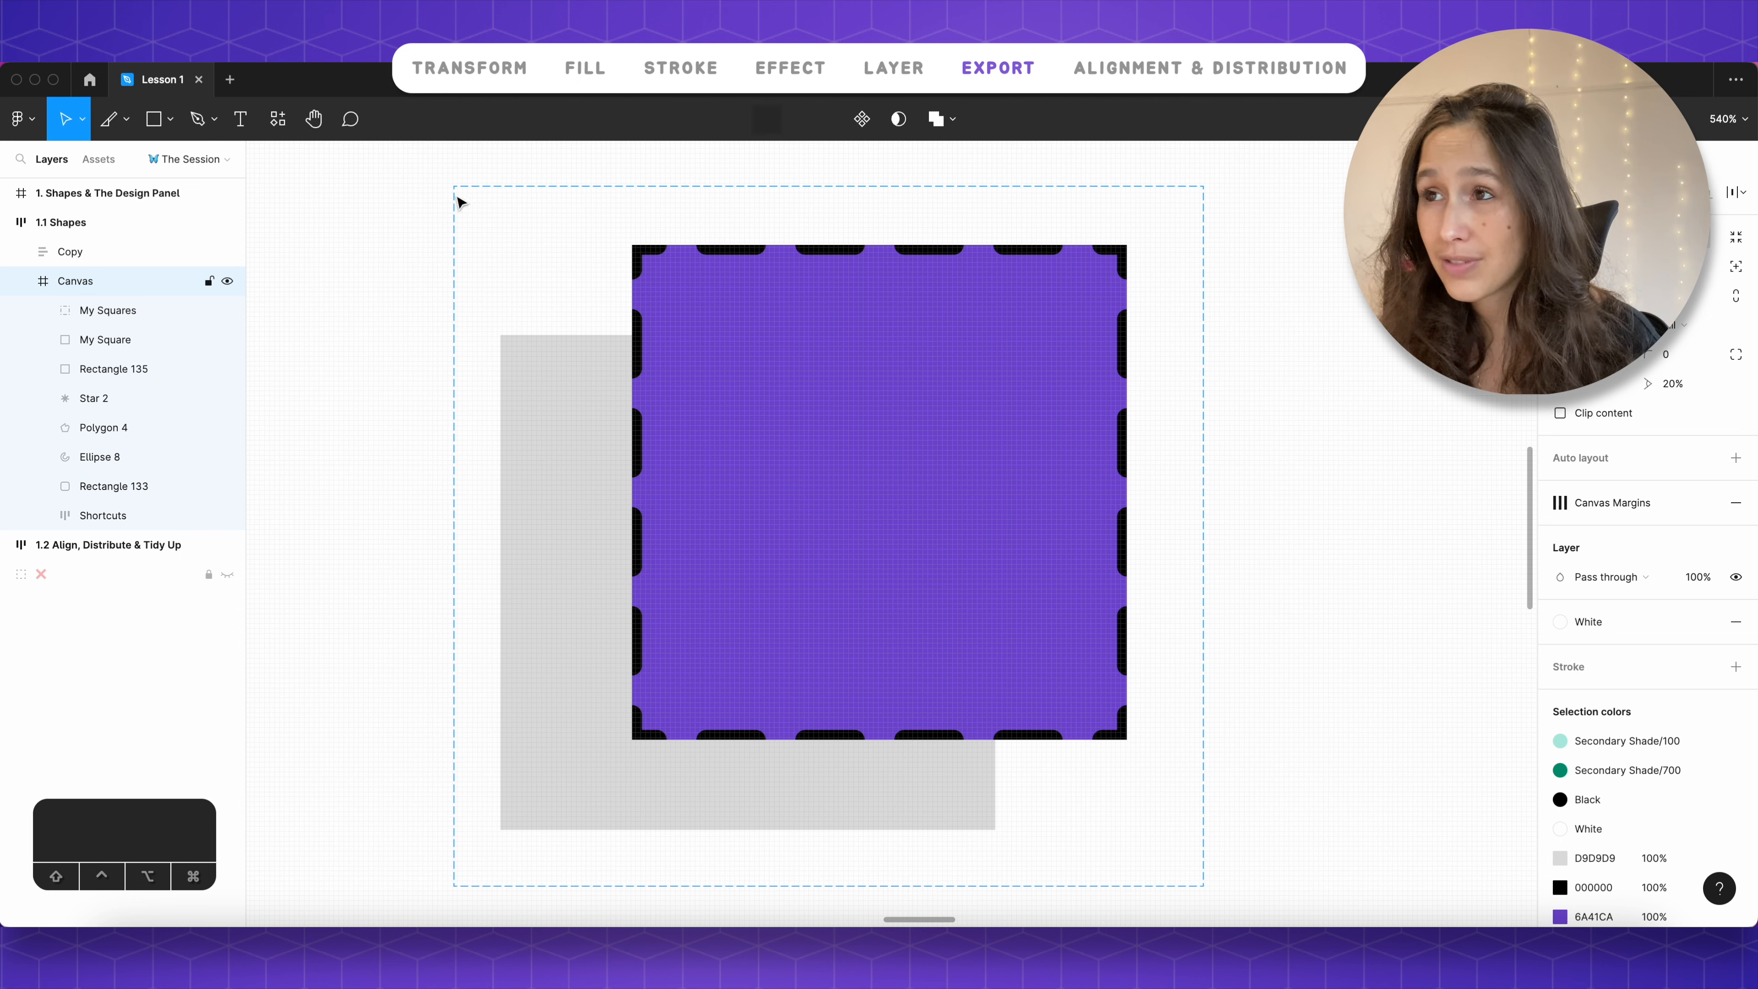
Step: Add a 1x PNG export setting to the My Squares slice, show its preview and export it
{"action": "left_click", "coordinate": [166, 319]}
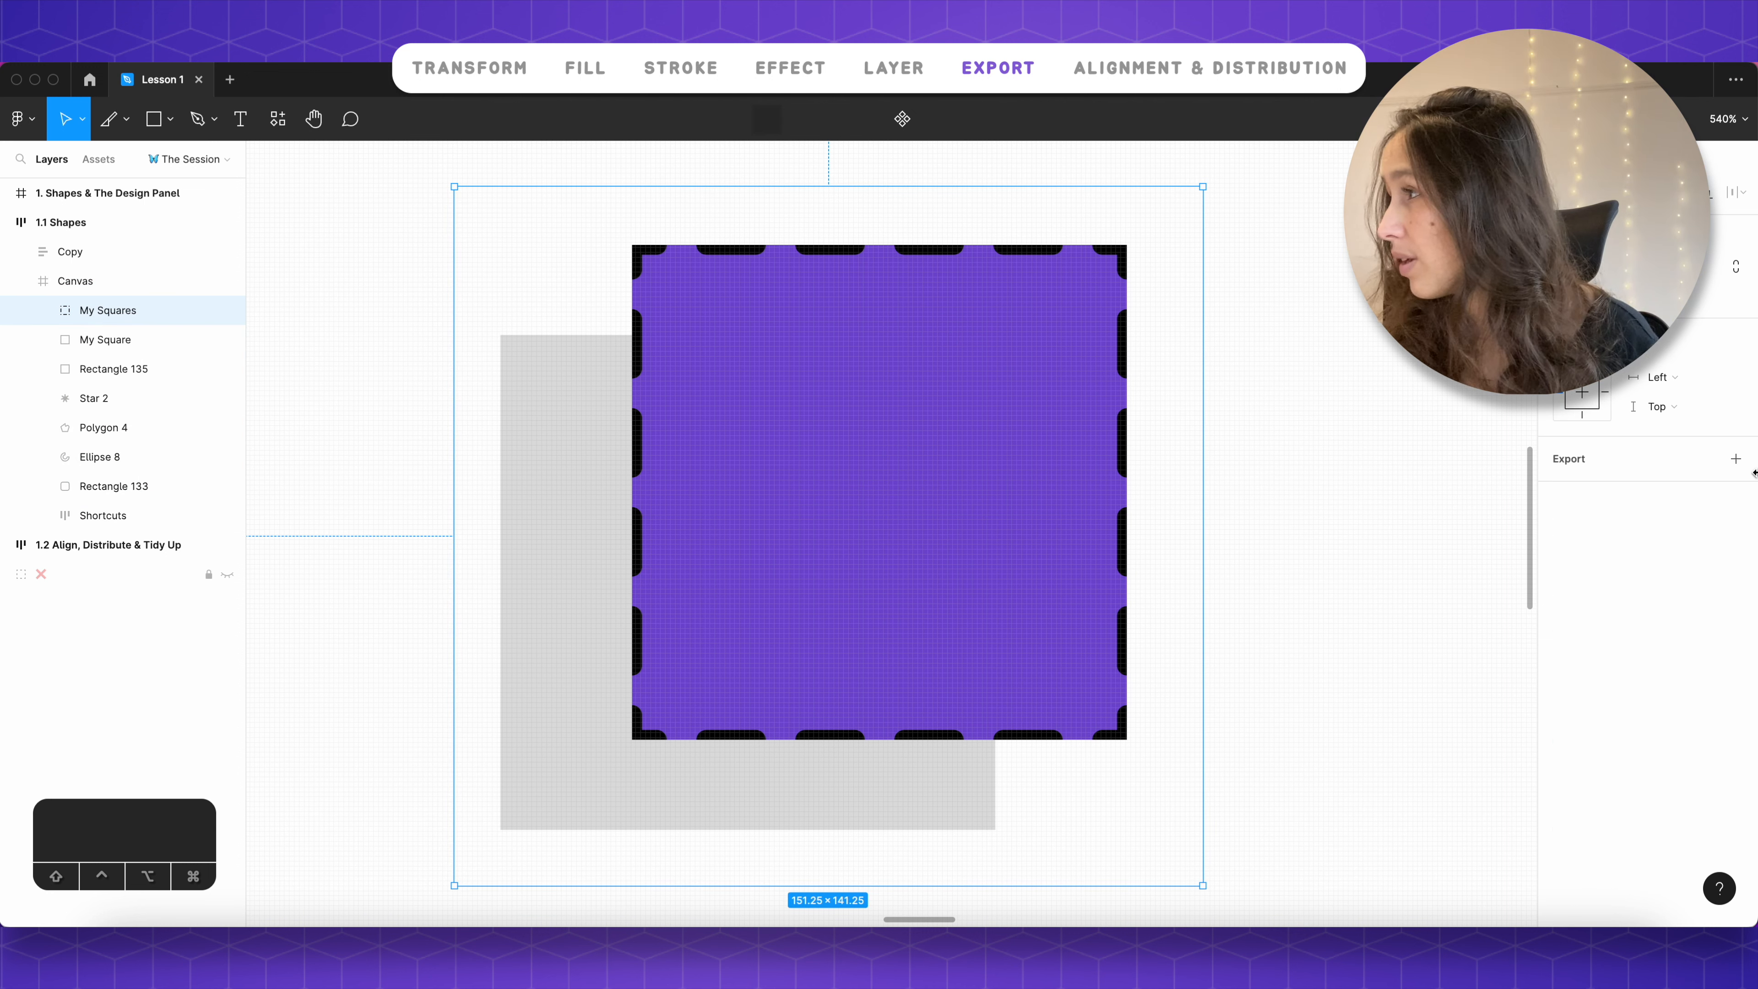
{"action": "left_click", "coordinate": [1734, 458]}
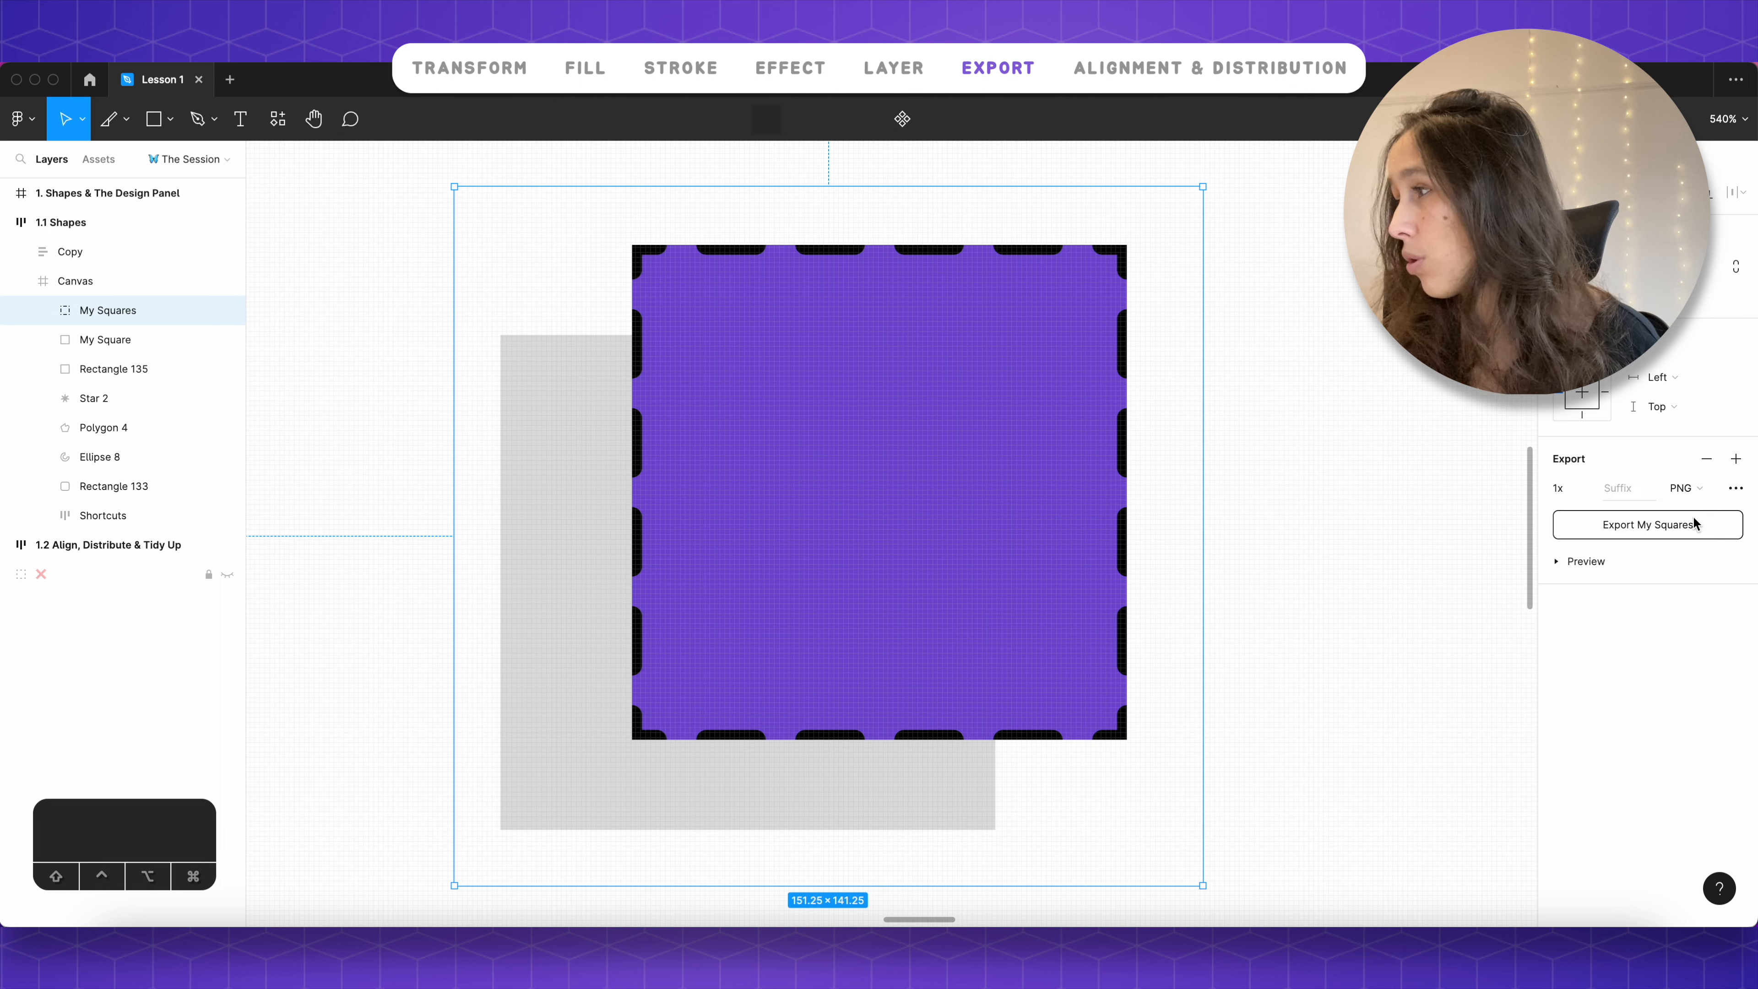
{"action": "left_click", "coordinate": [1571, 564]}
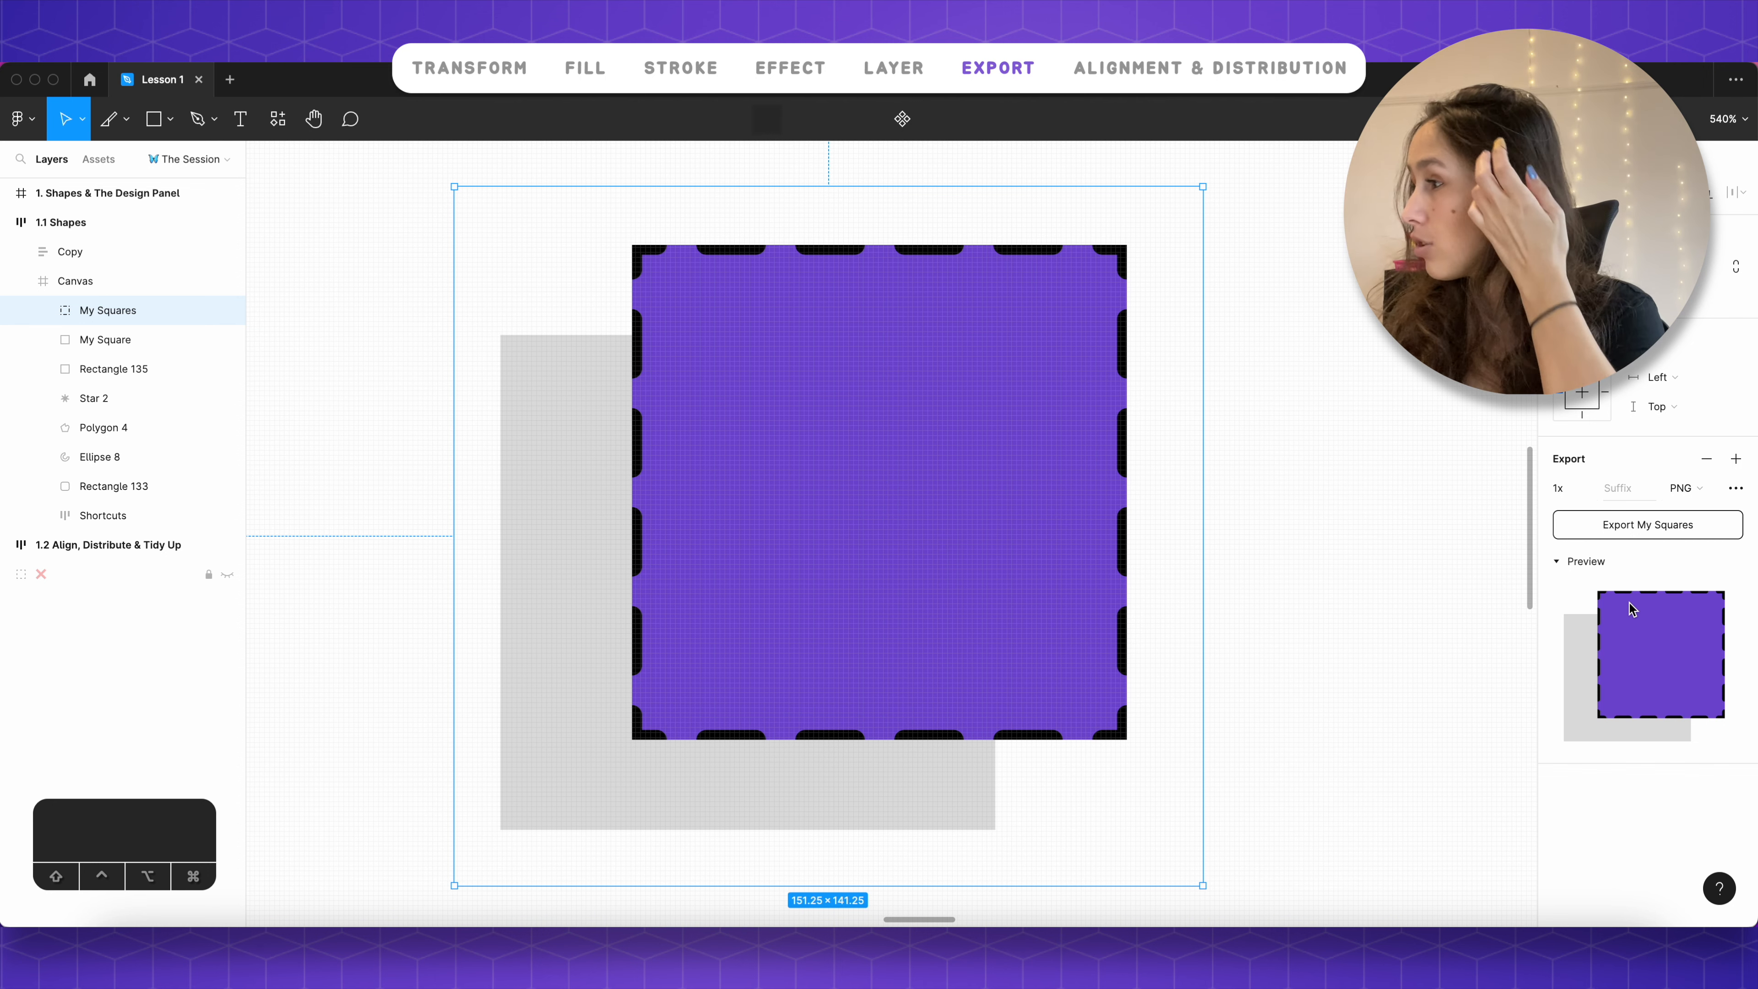
{"action": "left_click", "coordinate": [1663, 527]}
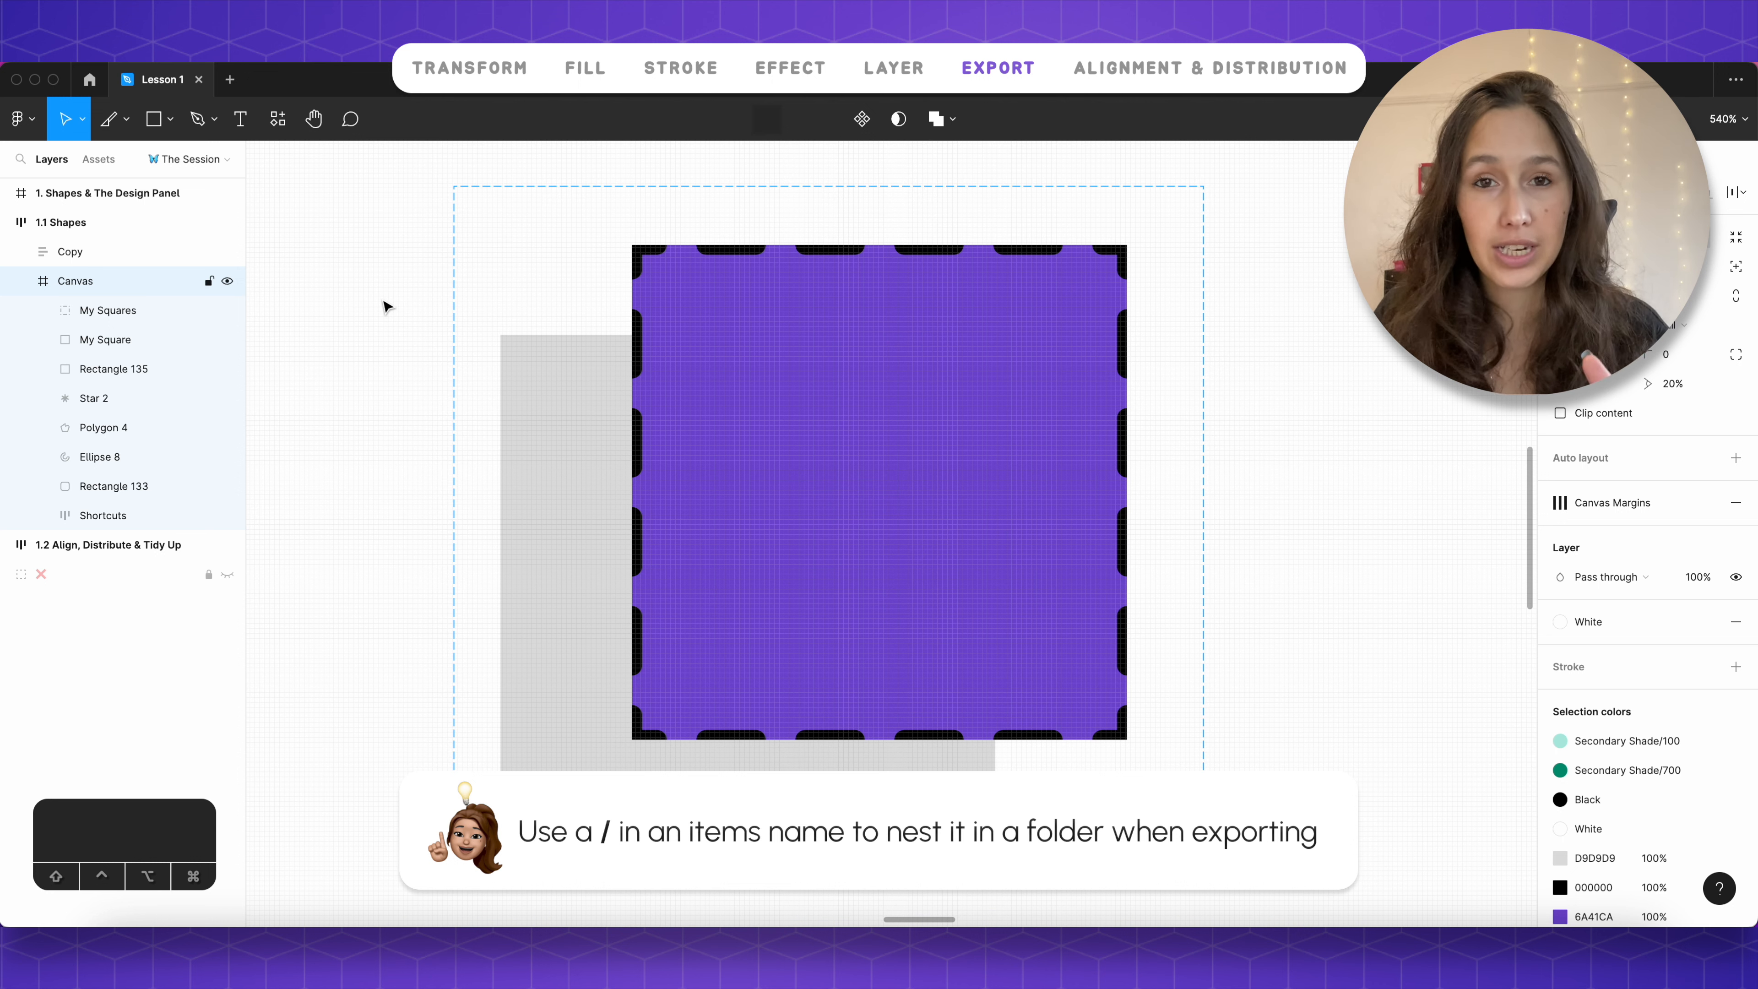
Step: Rename the My Squares slice as Folder / My Squares and export it
{"action": "left_click", "coordinate": [179, 312]}
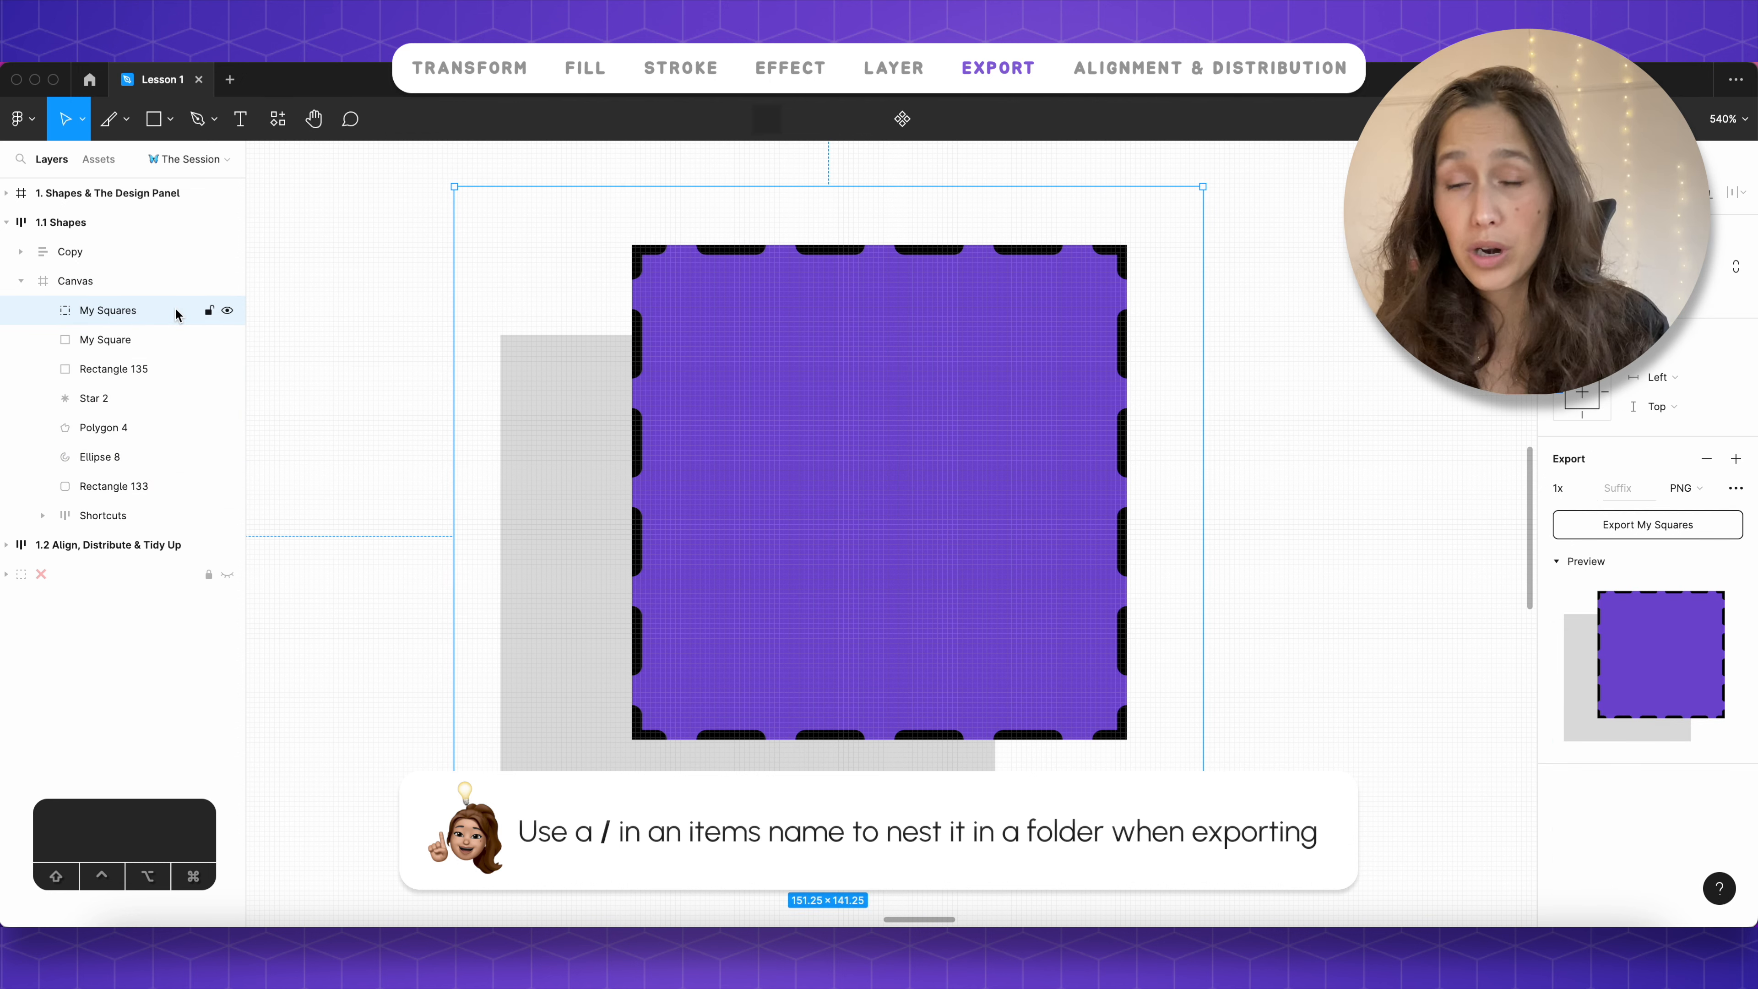
{"action": "double_click", "coordinate": [176, 312]}
{"action": "key", "text": "Left"}
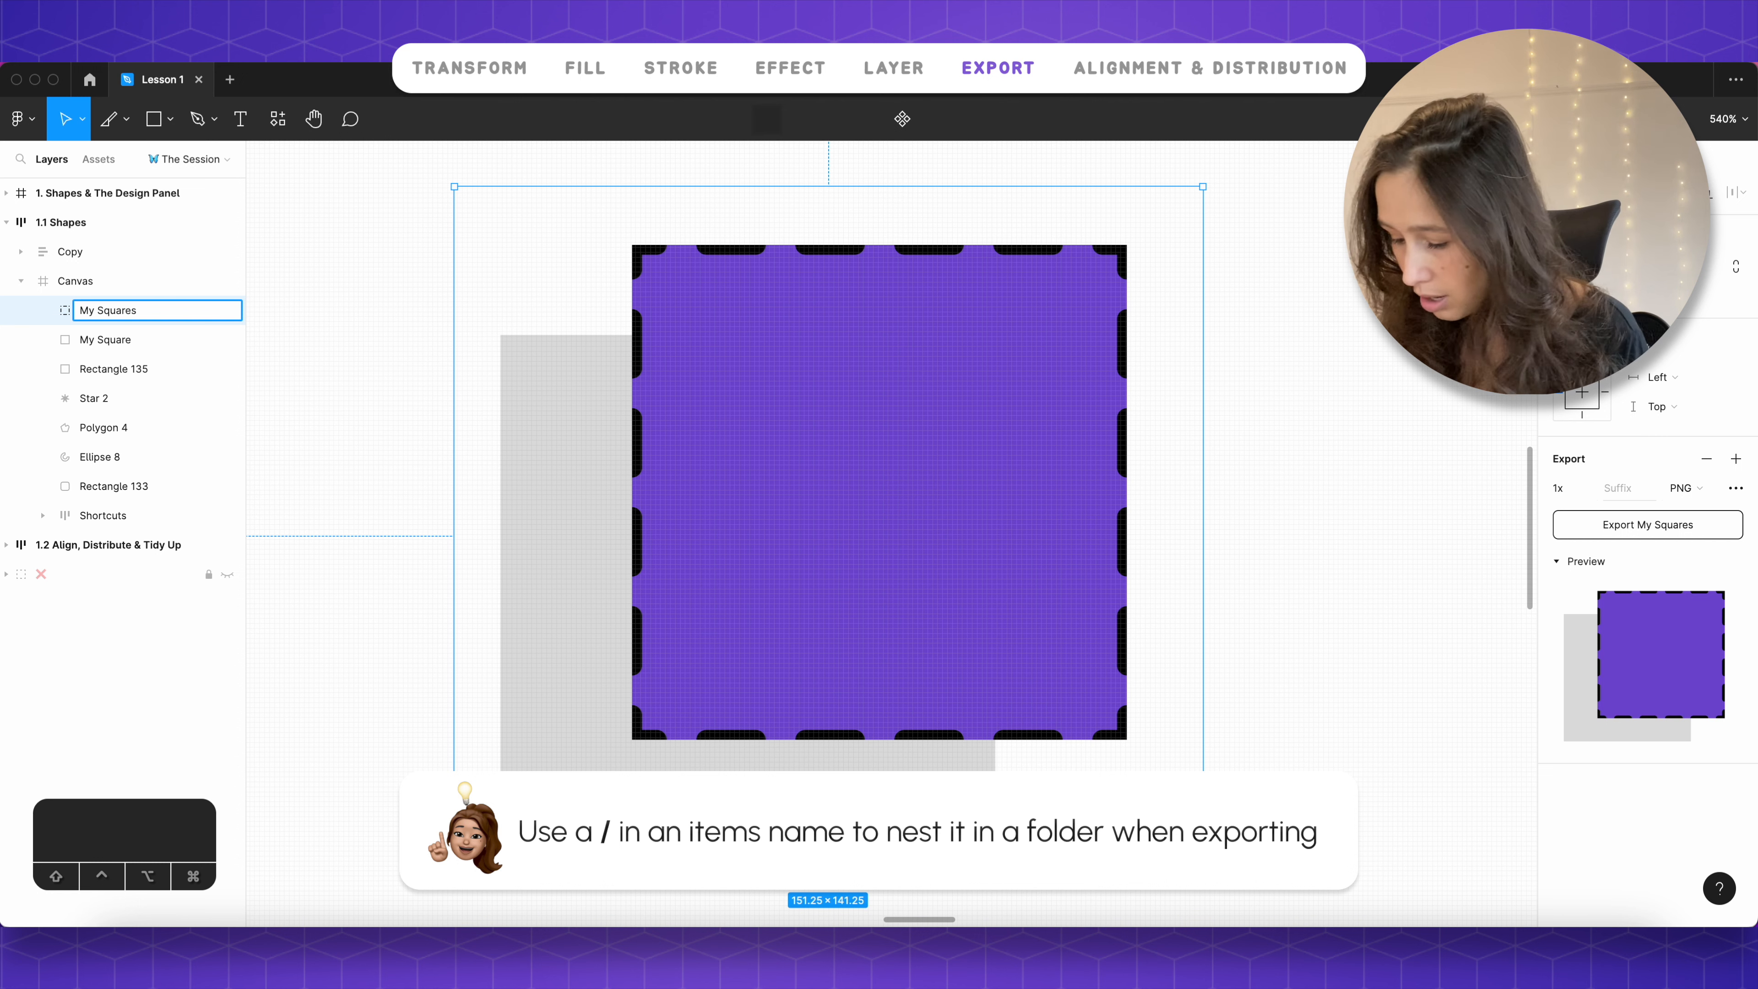
{"action": "type", "text": "Folder /"}
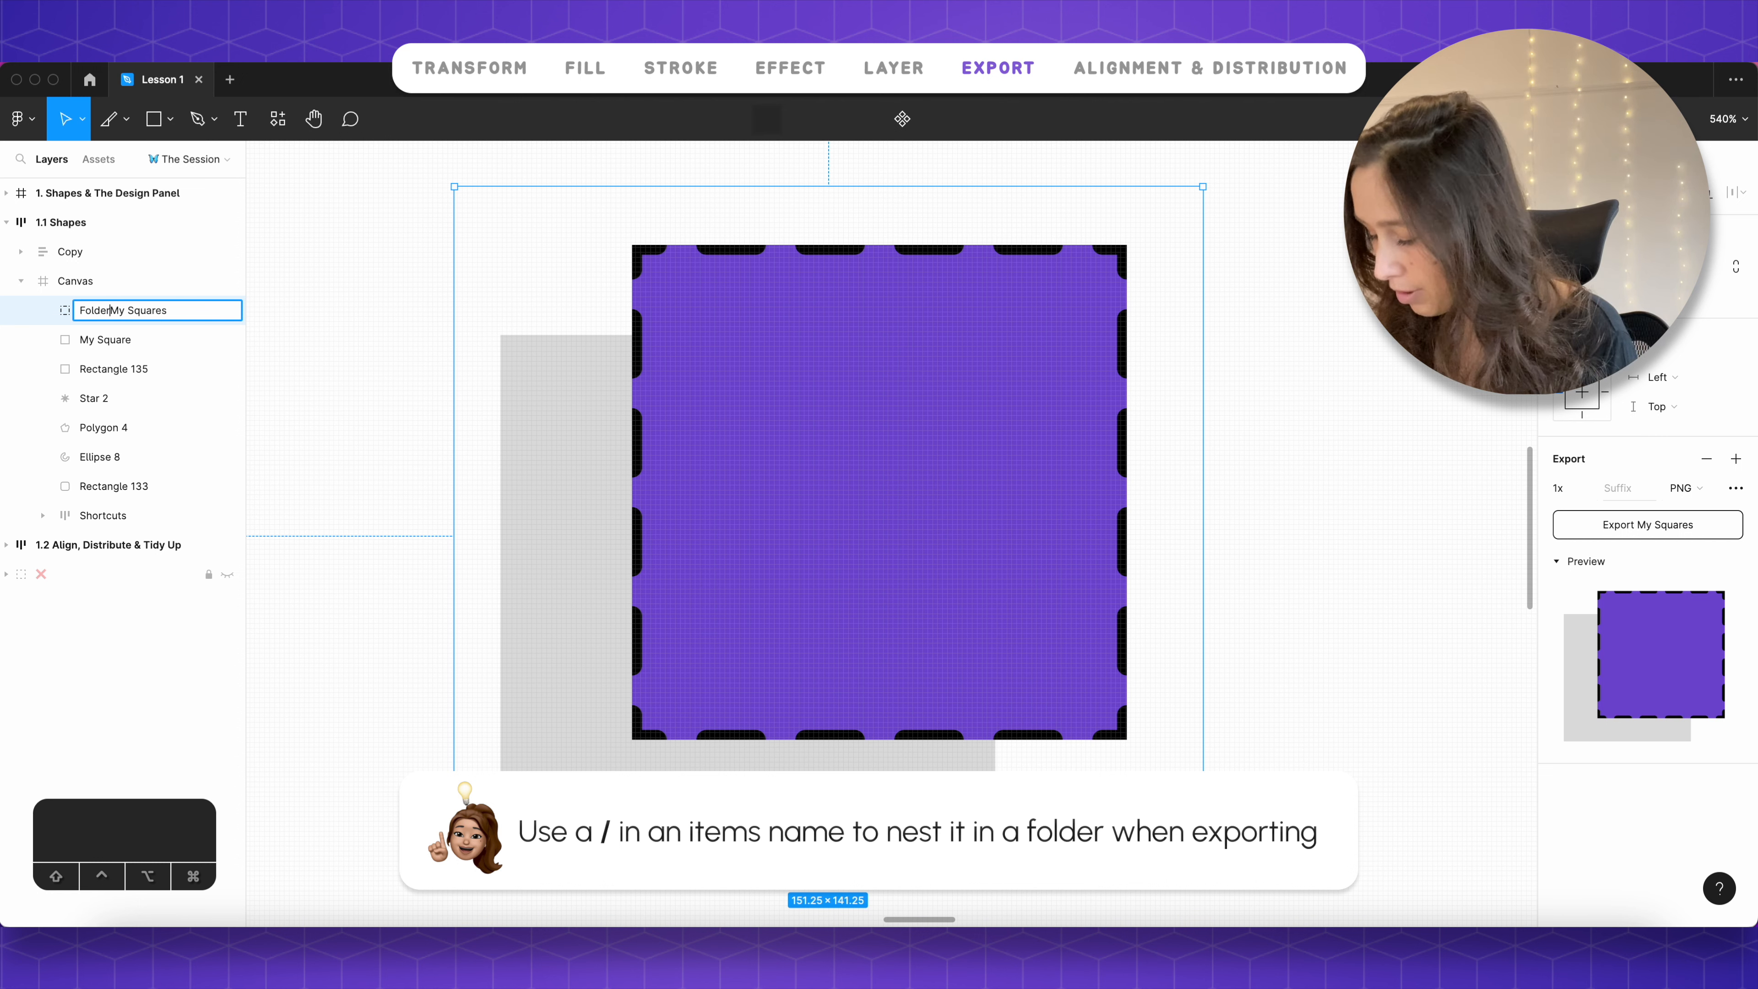
{"action": "key", "text": "Return"}
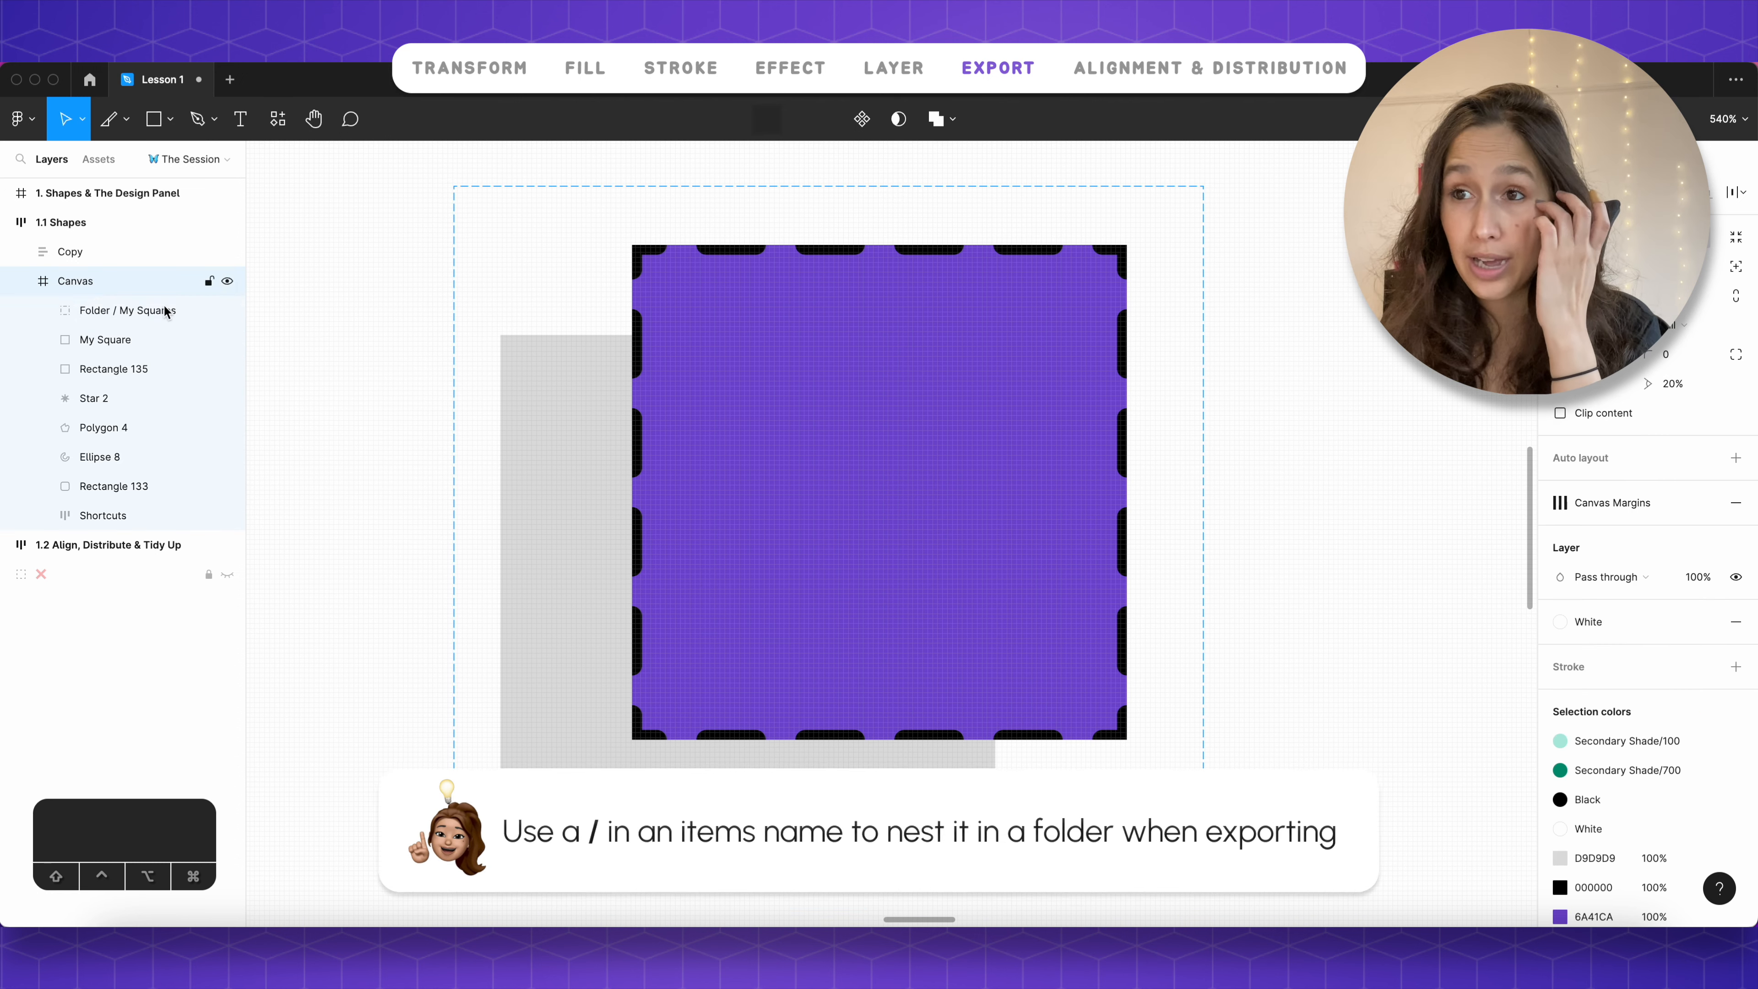
{"action": "left_click", "coordinate": [1713, 524]}
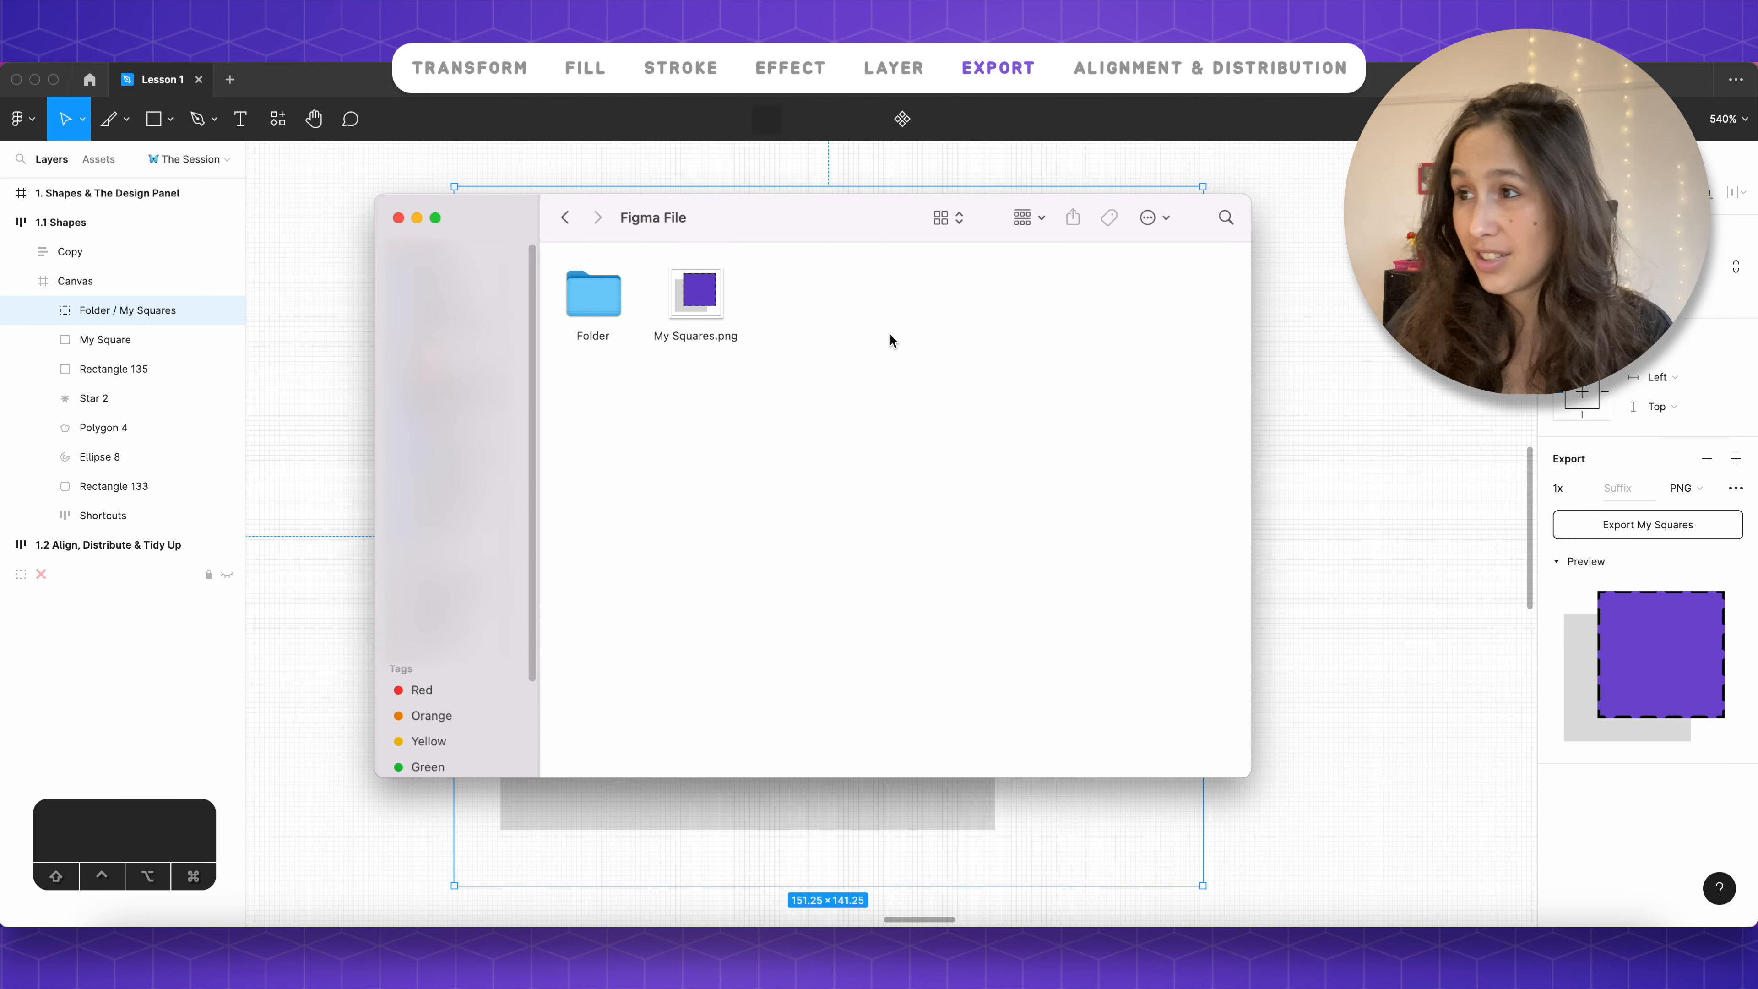
Step: Check the exported My Squares.png and the contents of Folder, and return to the Figma File directory
{"action": "left_click", "coordinate": [721, 316]}
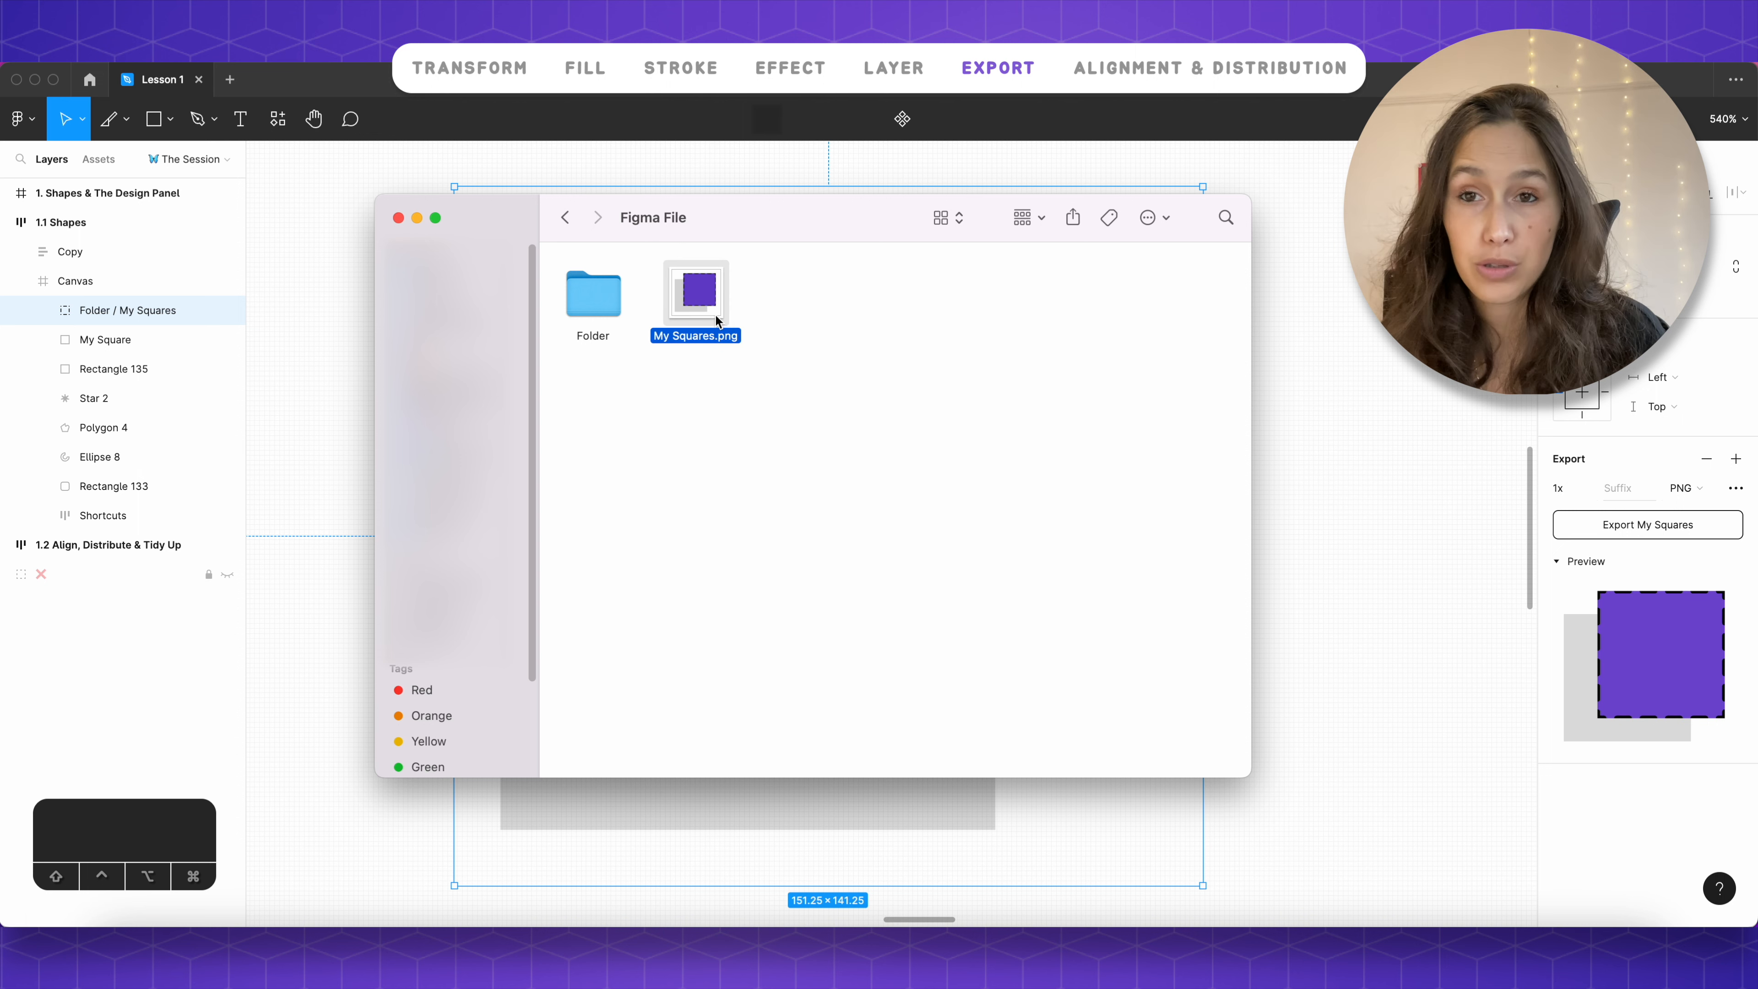
{"action": "double_click", "coordinate": [605, 303]}
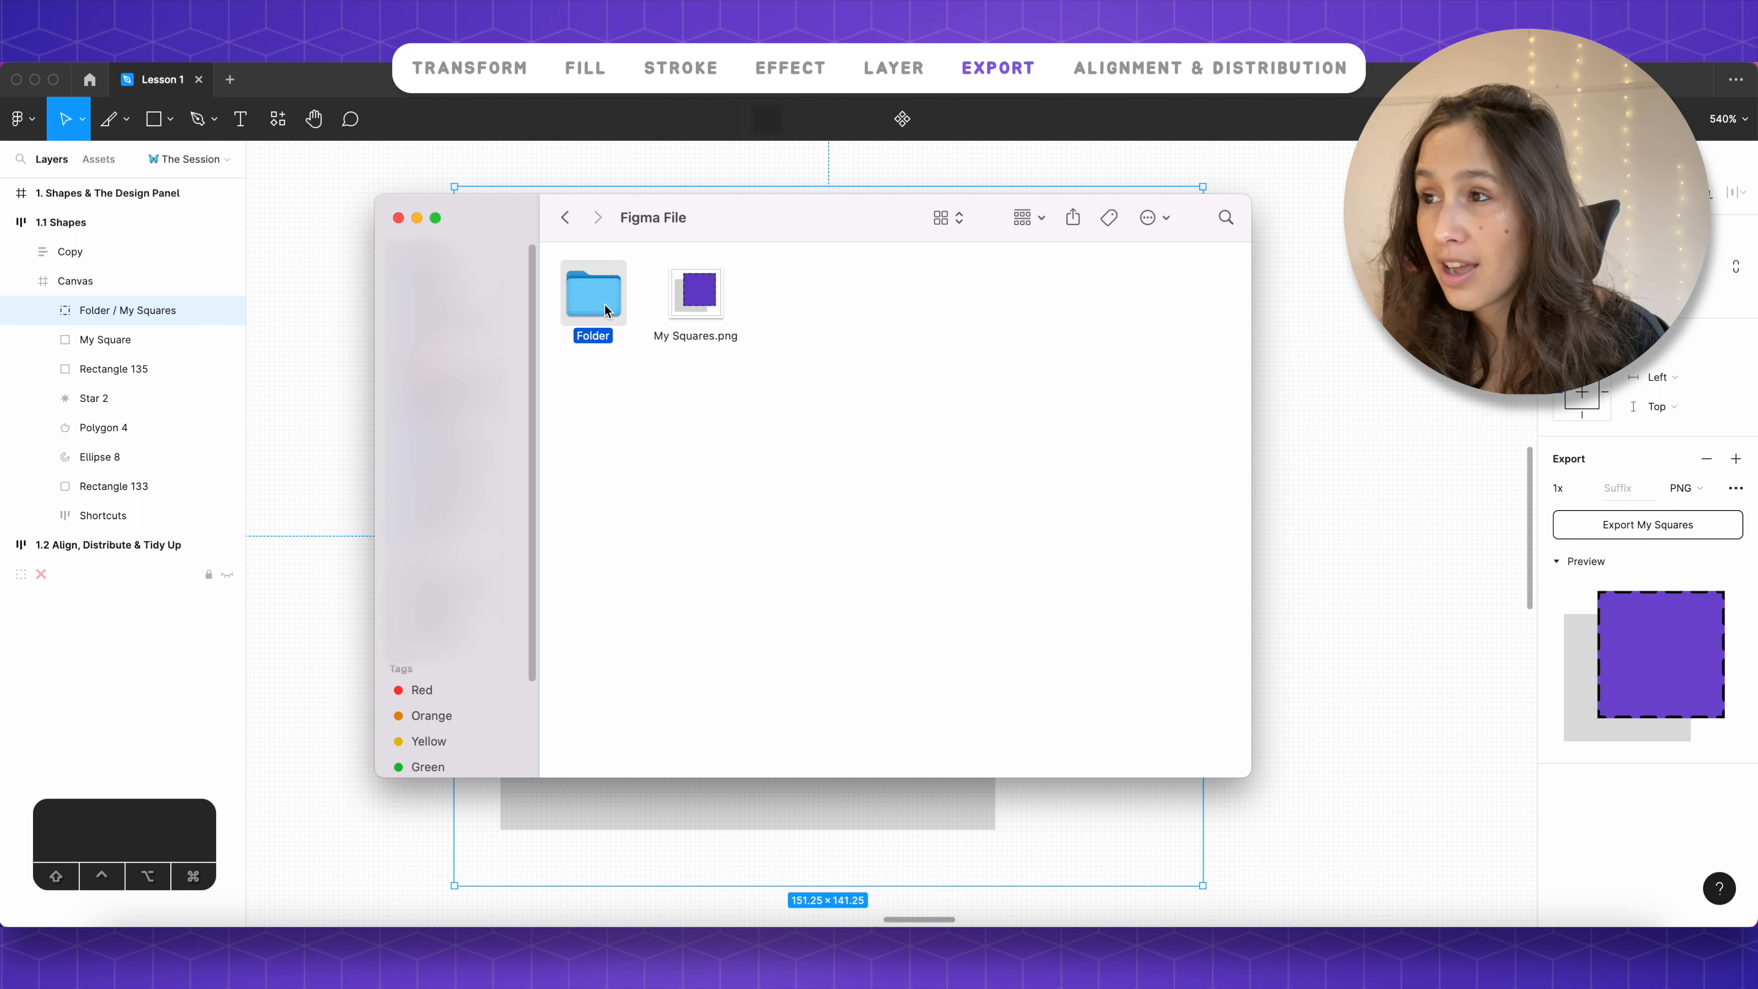
{"action": "left_click", "coordinate": [565, 218]}
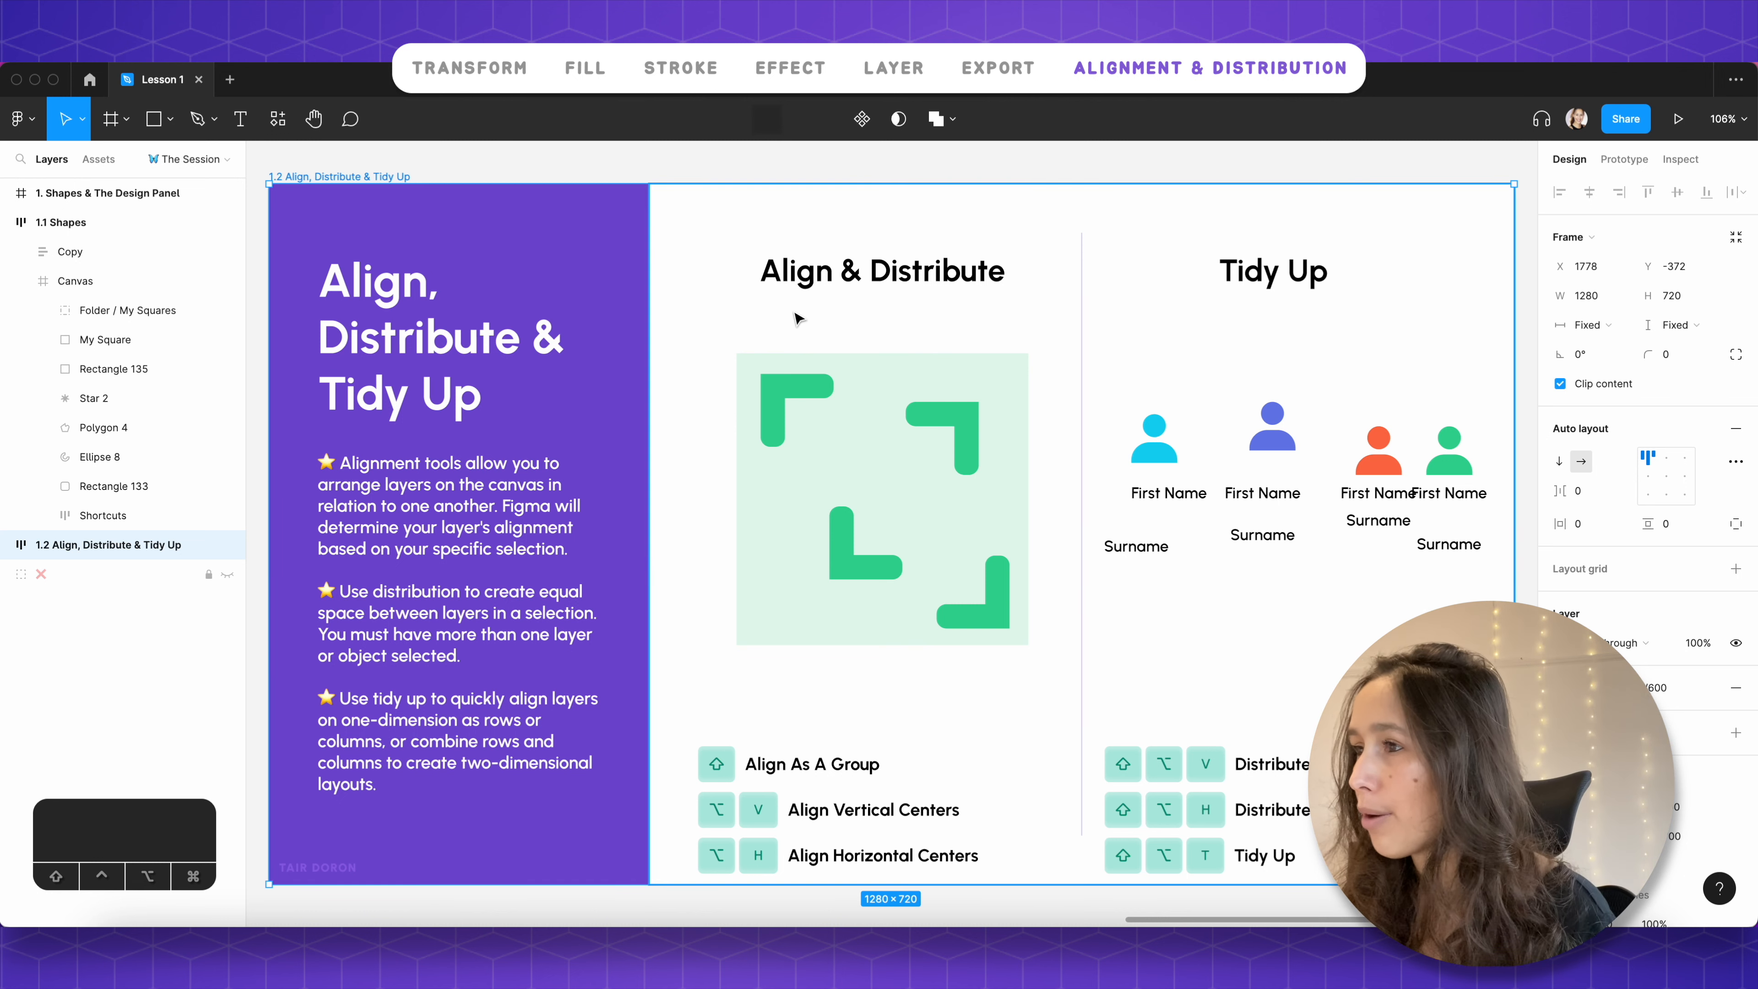
Step: Try to line up the box's upper-right corner shape with the upper-left one by moving it freehand, and undo the move
{"action": "left_click", "coordinate": [796, 388]}
{"action": "double_click", "coordinate": [796, 389]}
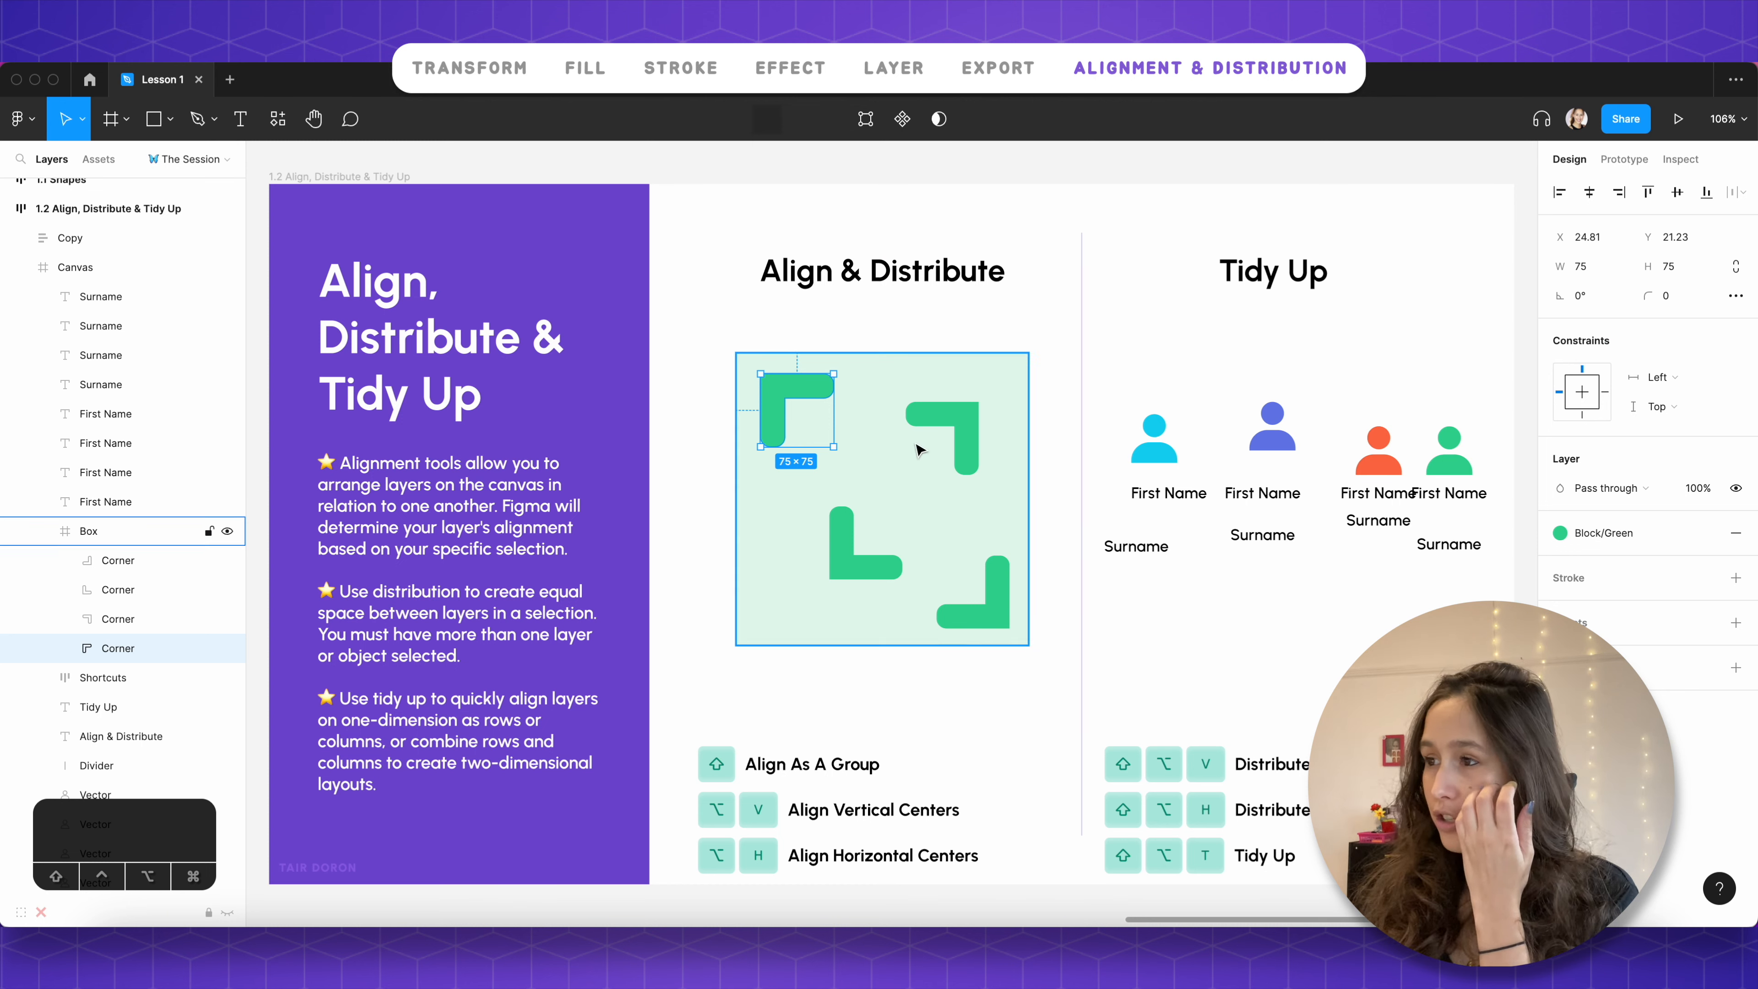
{"action": "left_click", "coordinate": [936, 417]}
{"action": "left_click", "coordinate": [758, 390]}
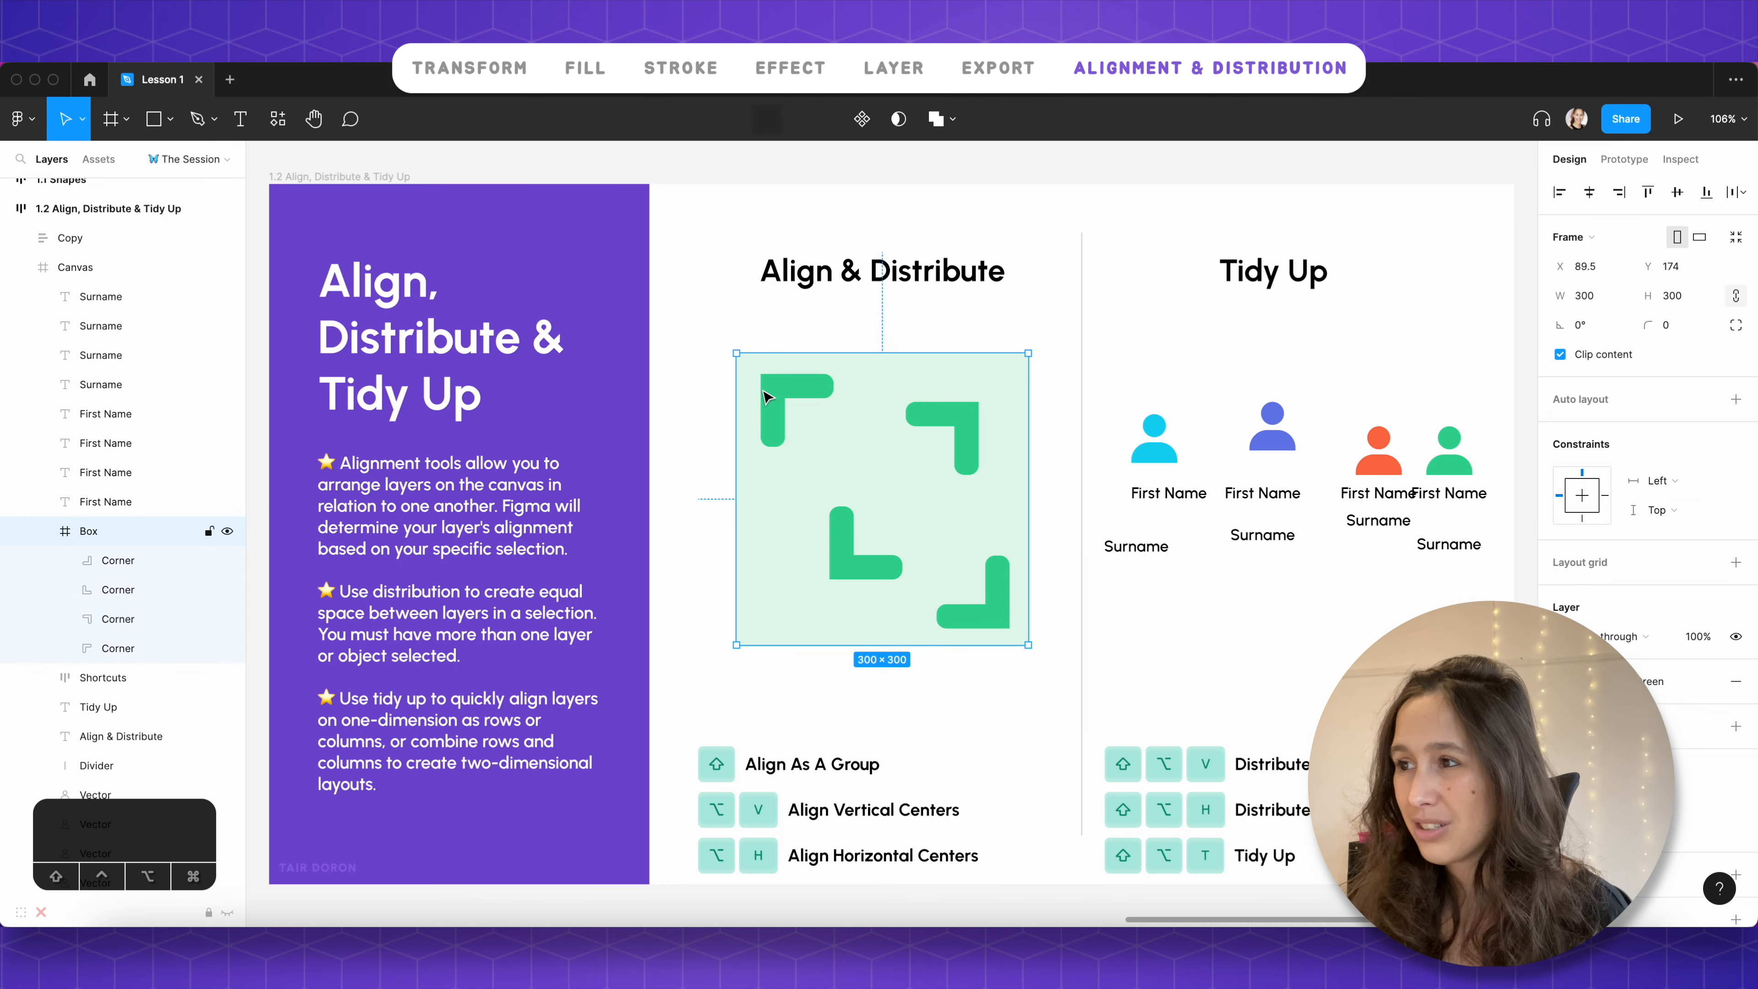
{"action": "left_click", "coordinate": [767, 396]}
{"action": "left_click", "coordinate": [930, 417]}
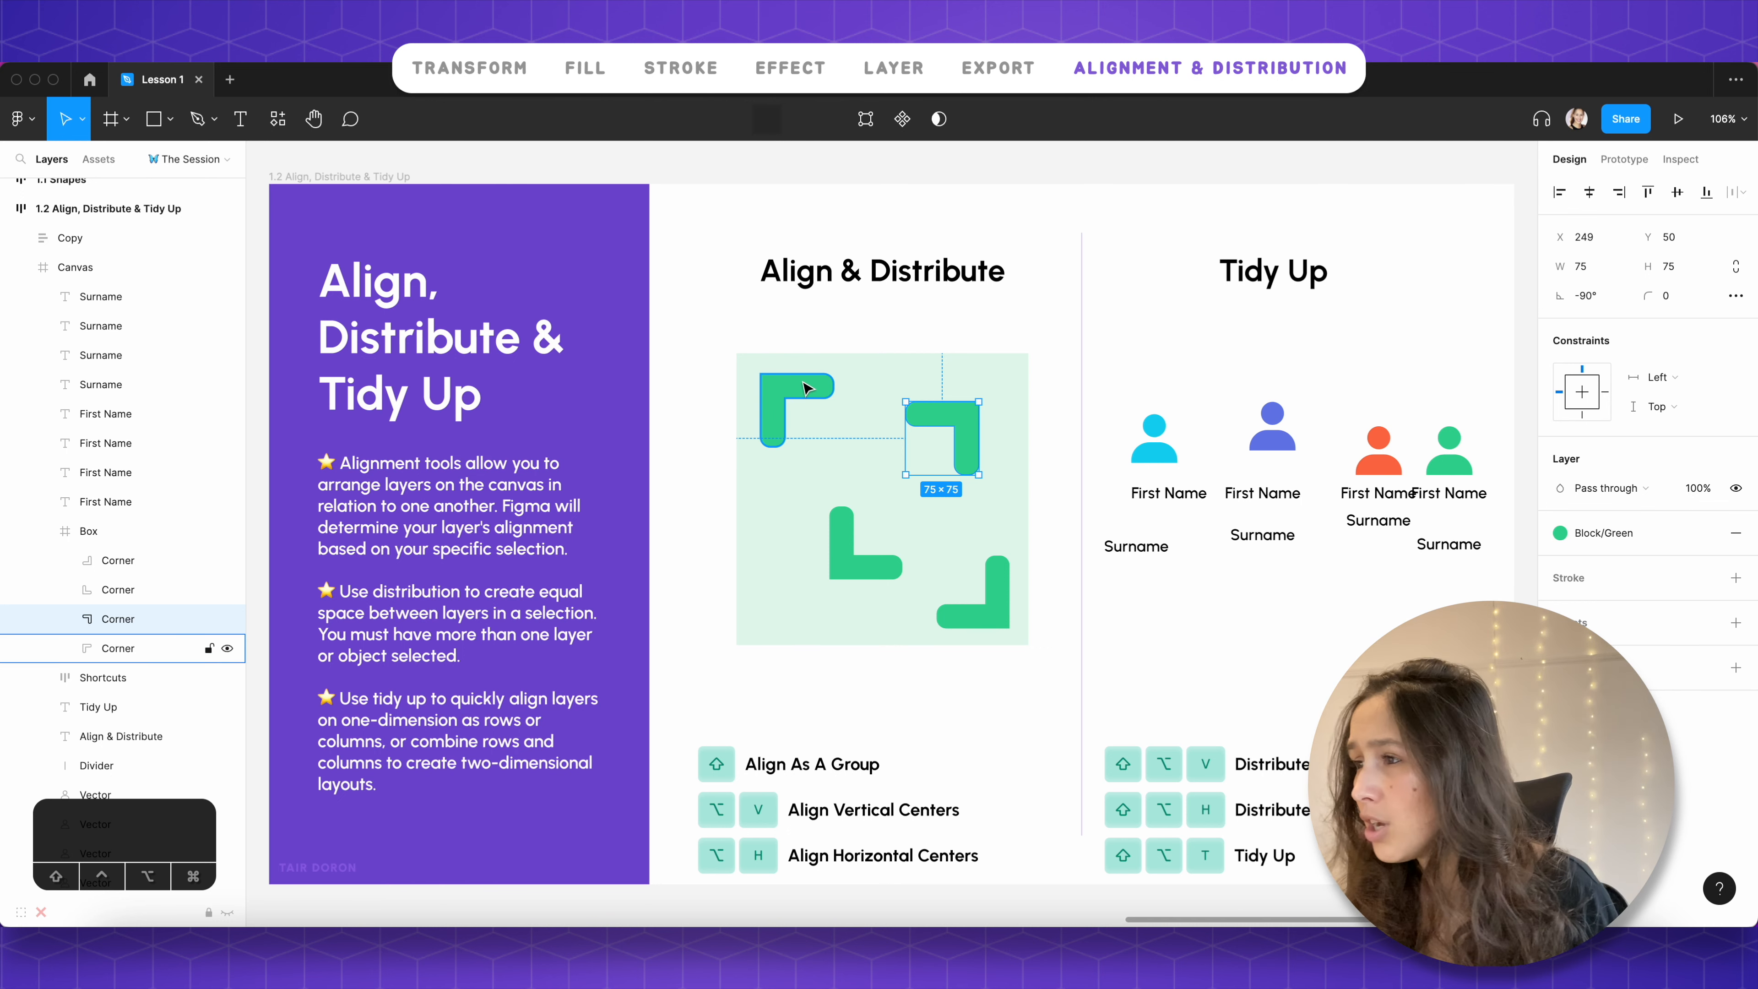
{"action": "left_click_drag", "start_coordinate": [972, 423], "coordinate": [999, 397]}
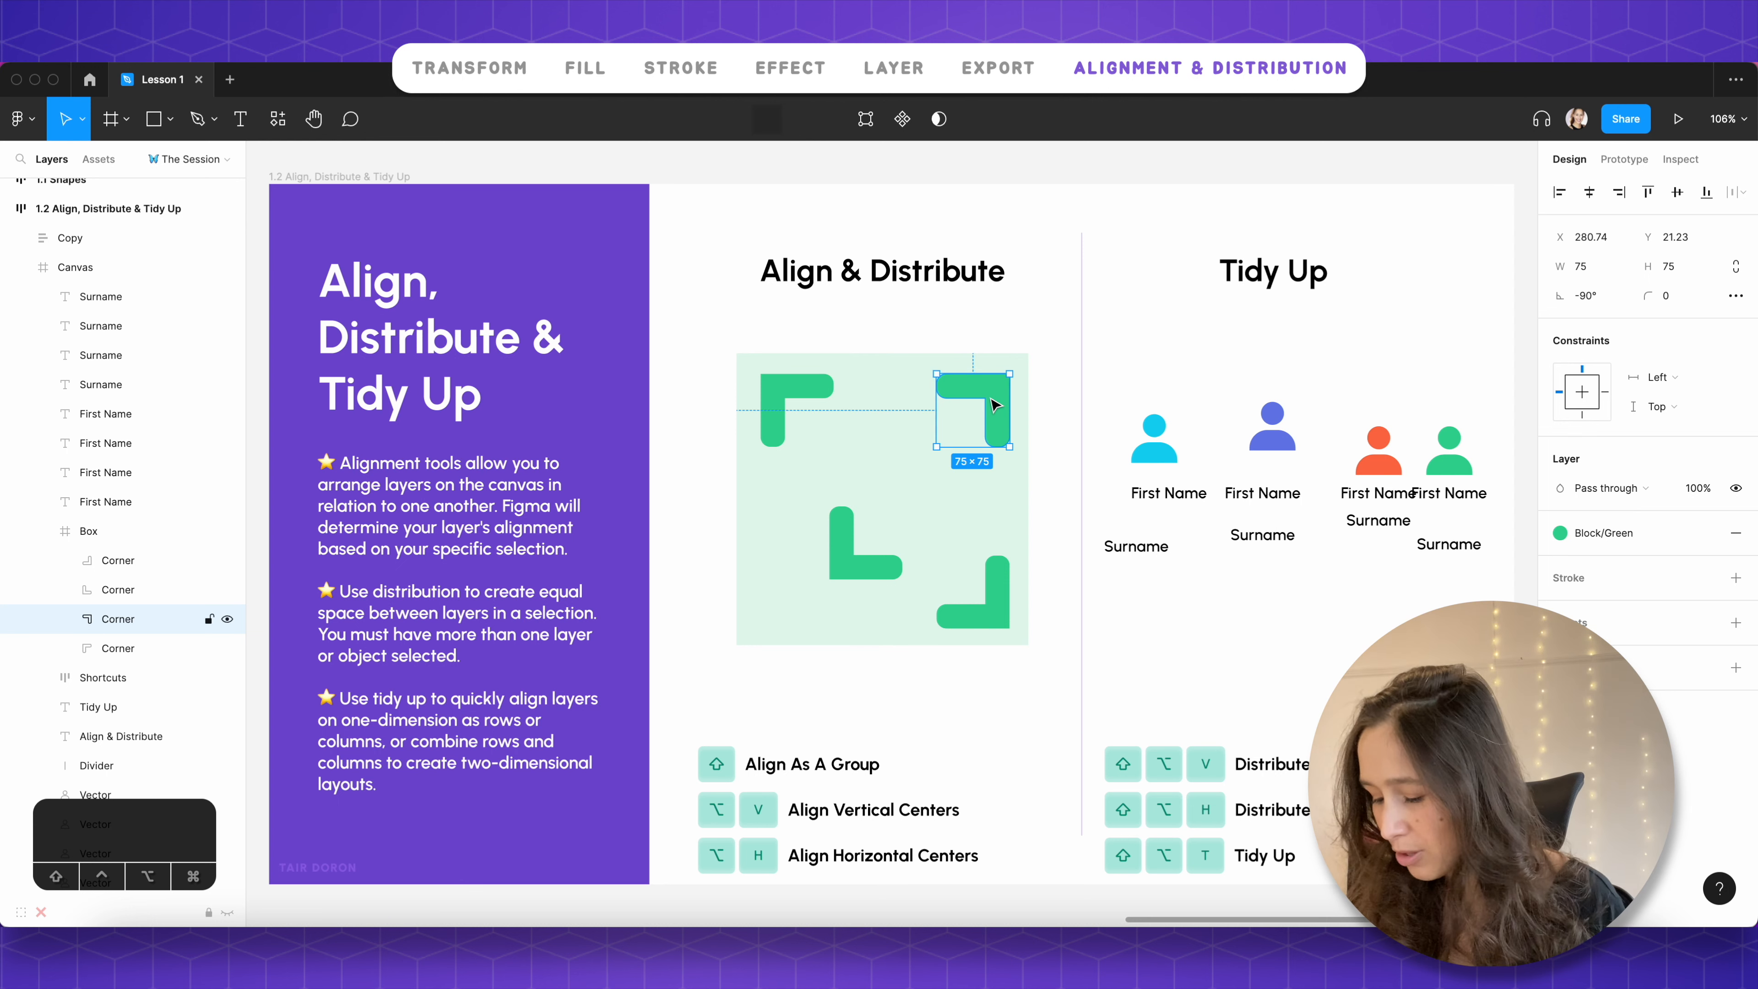
{"action": "key", "text": "super+z"}
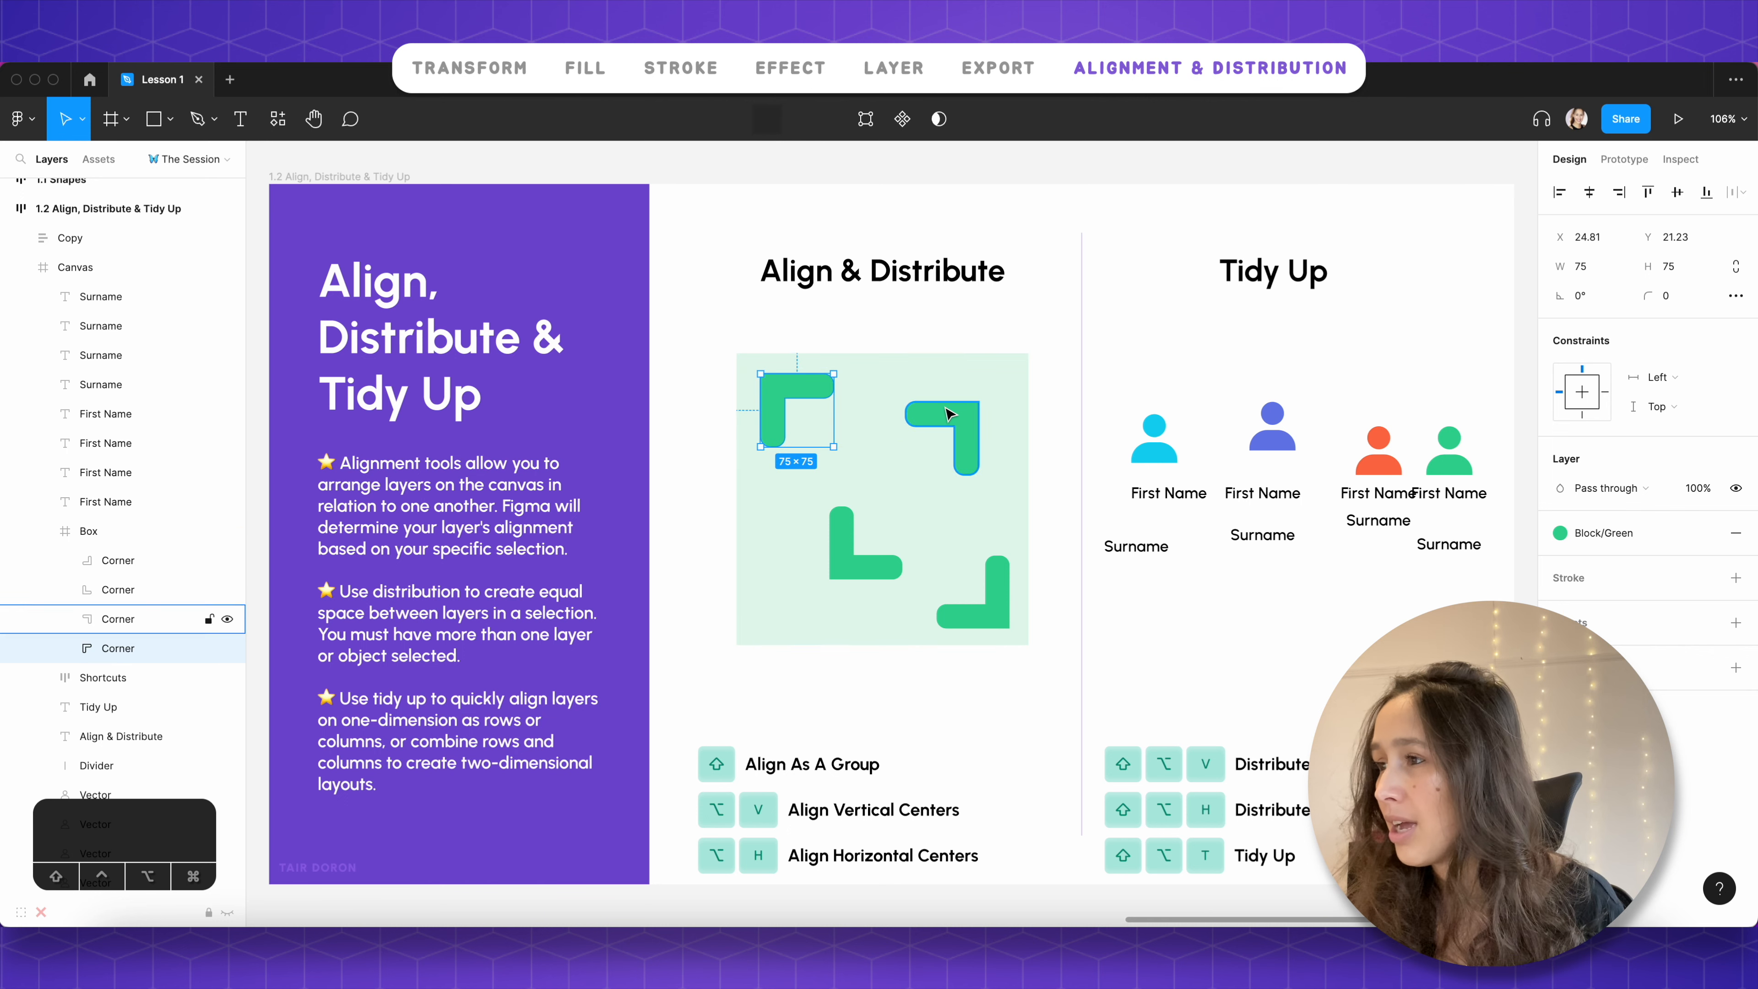
Step: Align the two upper corner shapes in the green box by their top edges
{"action": "left_click", "coordinate": [797, 401], "text": "shift"}
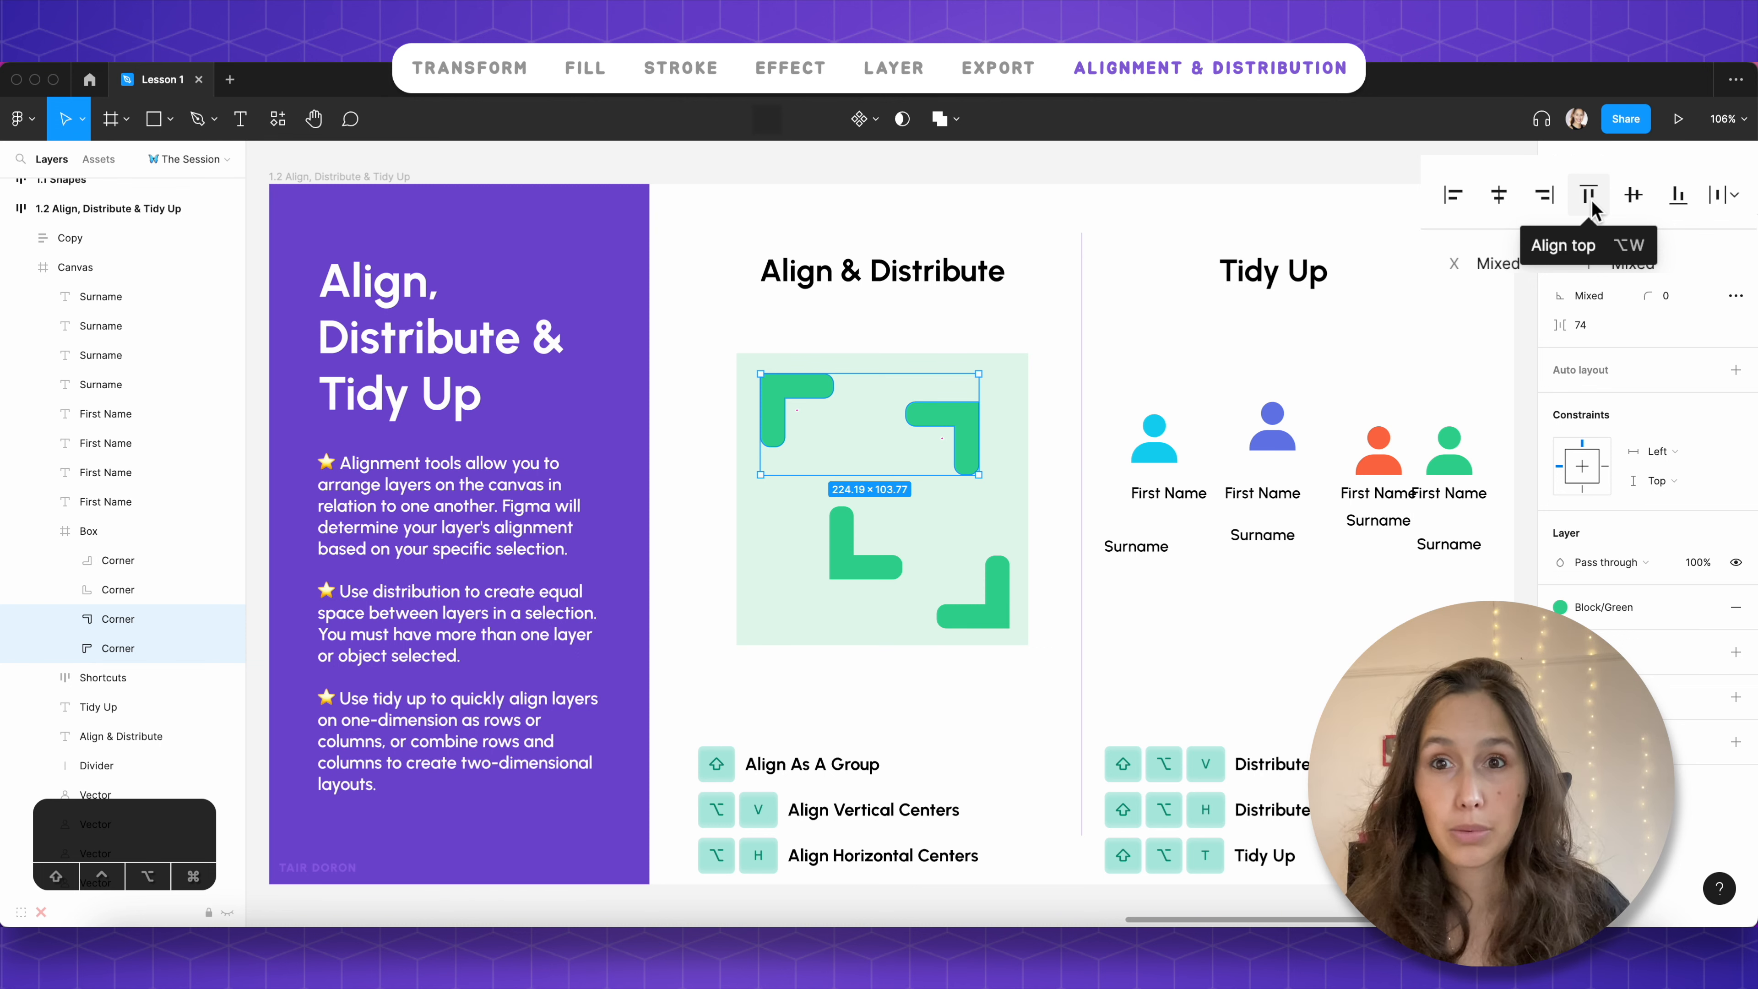
{"action": "left_click", "coordinate": [1588, 196]}
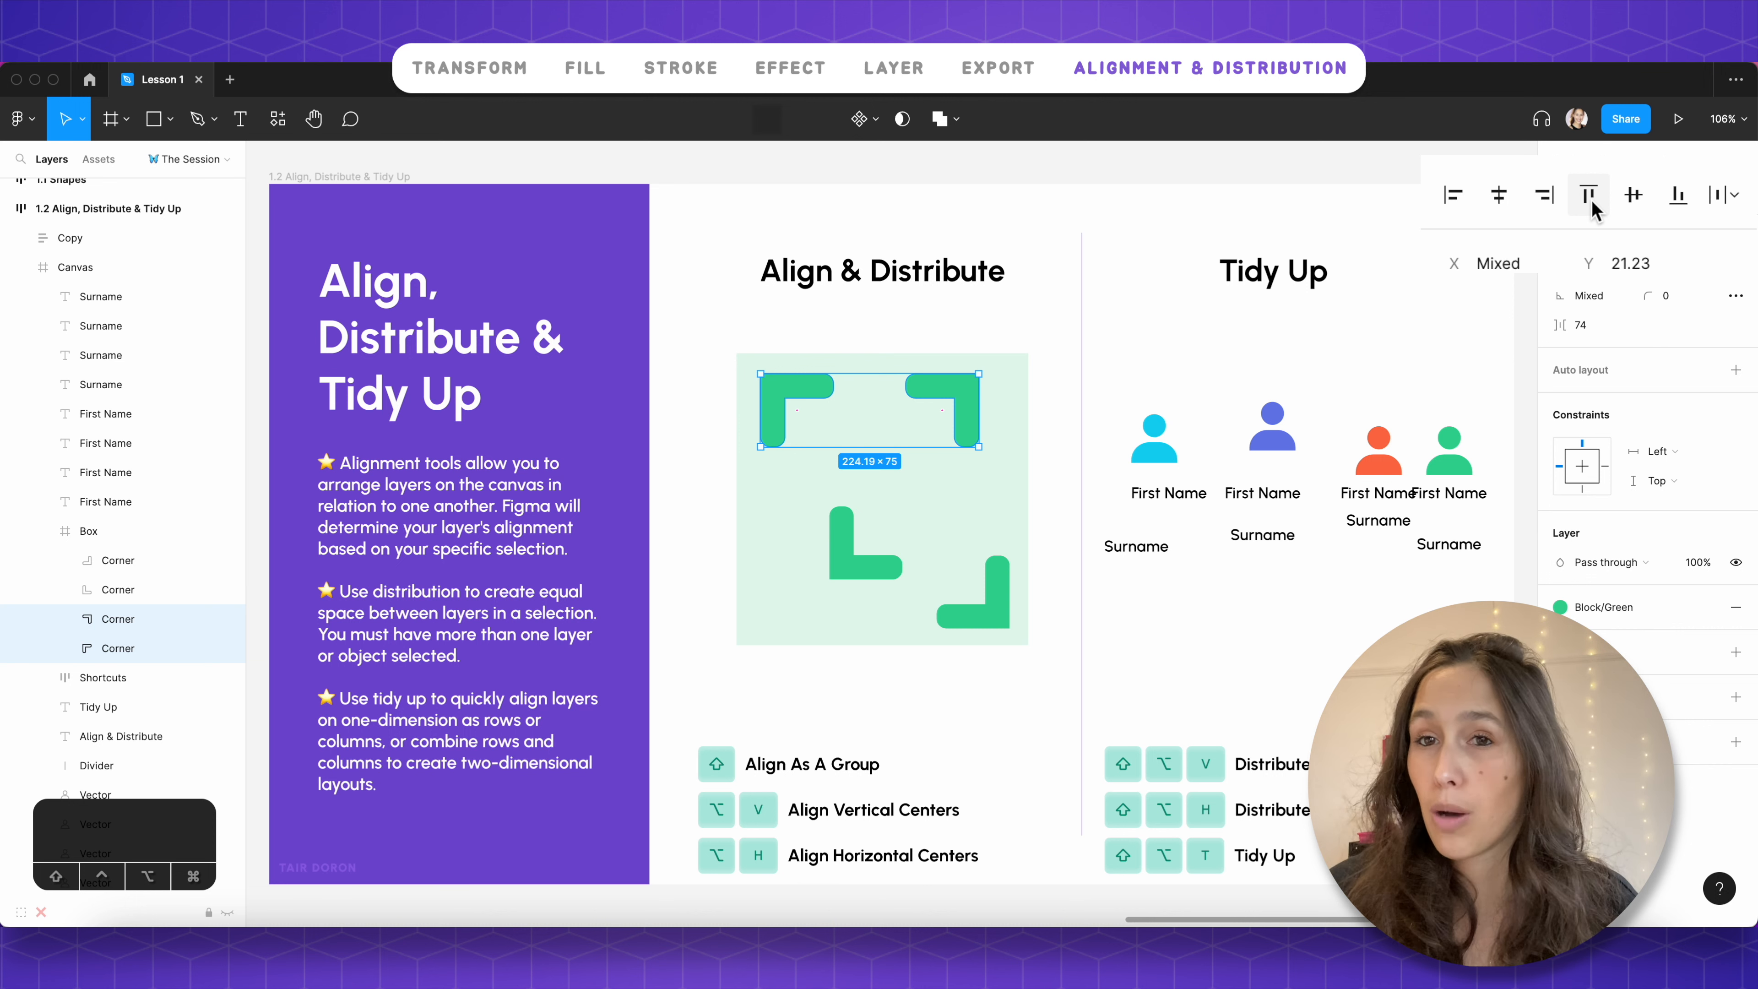
{"action": "key", "text": "super+z"}
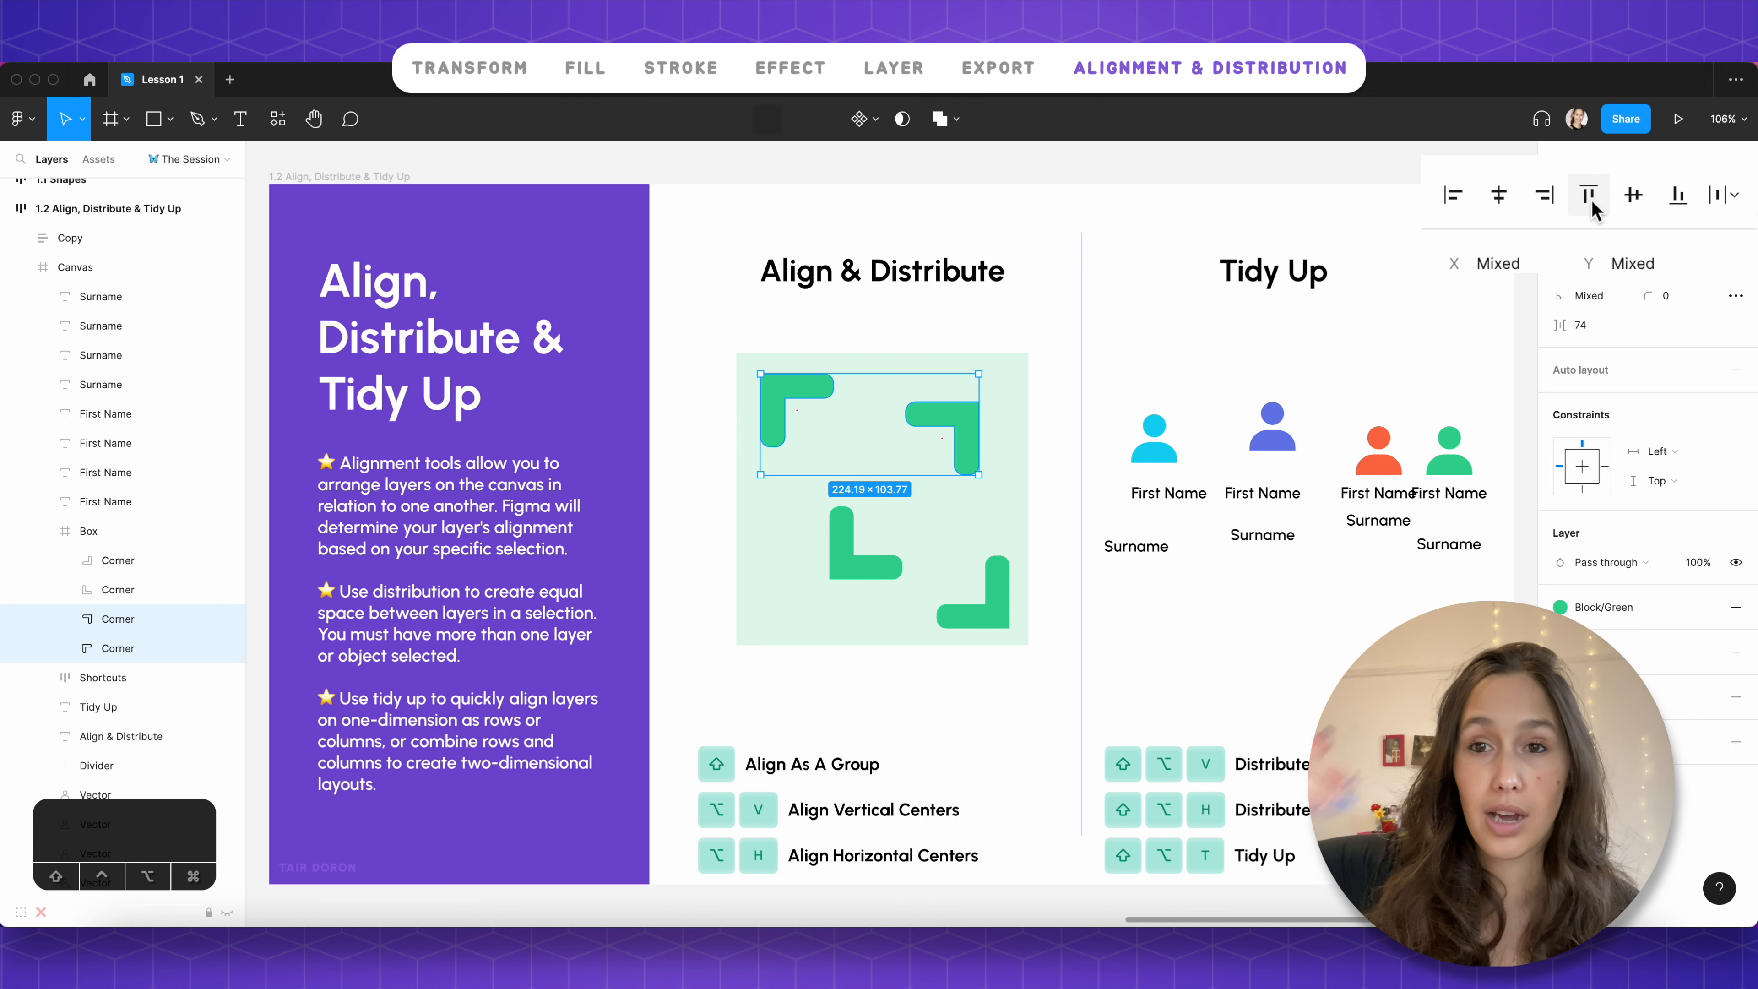
{"action": "left_click", "coordinate": [1589, 195]}
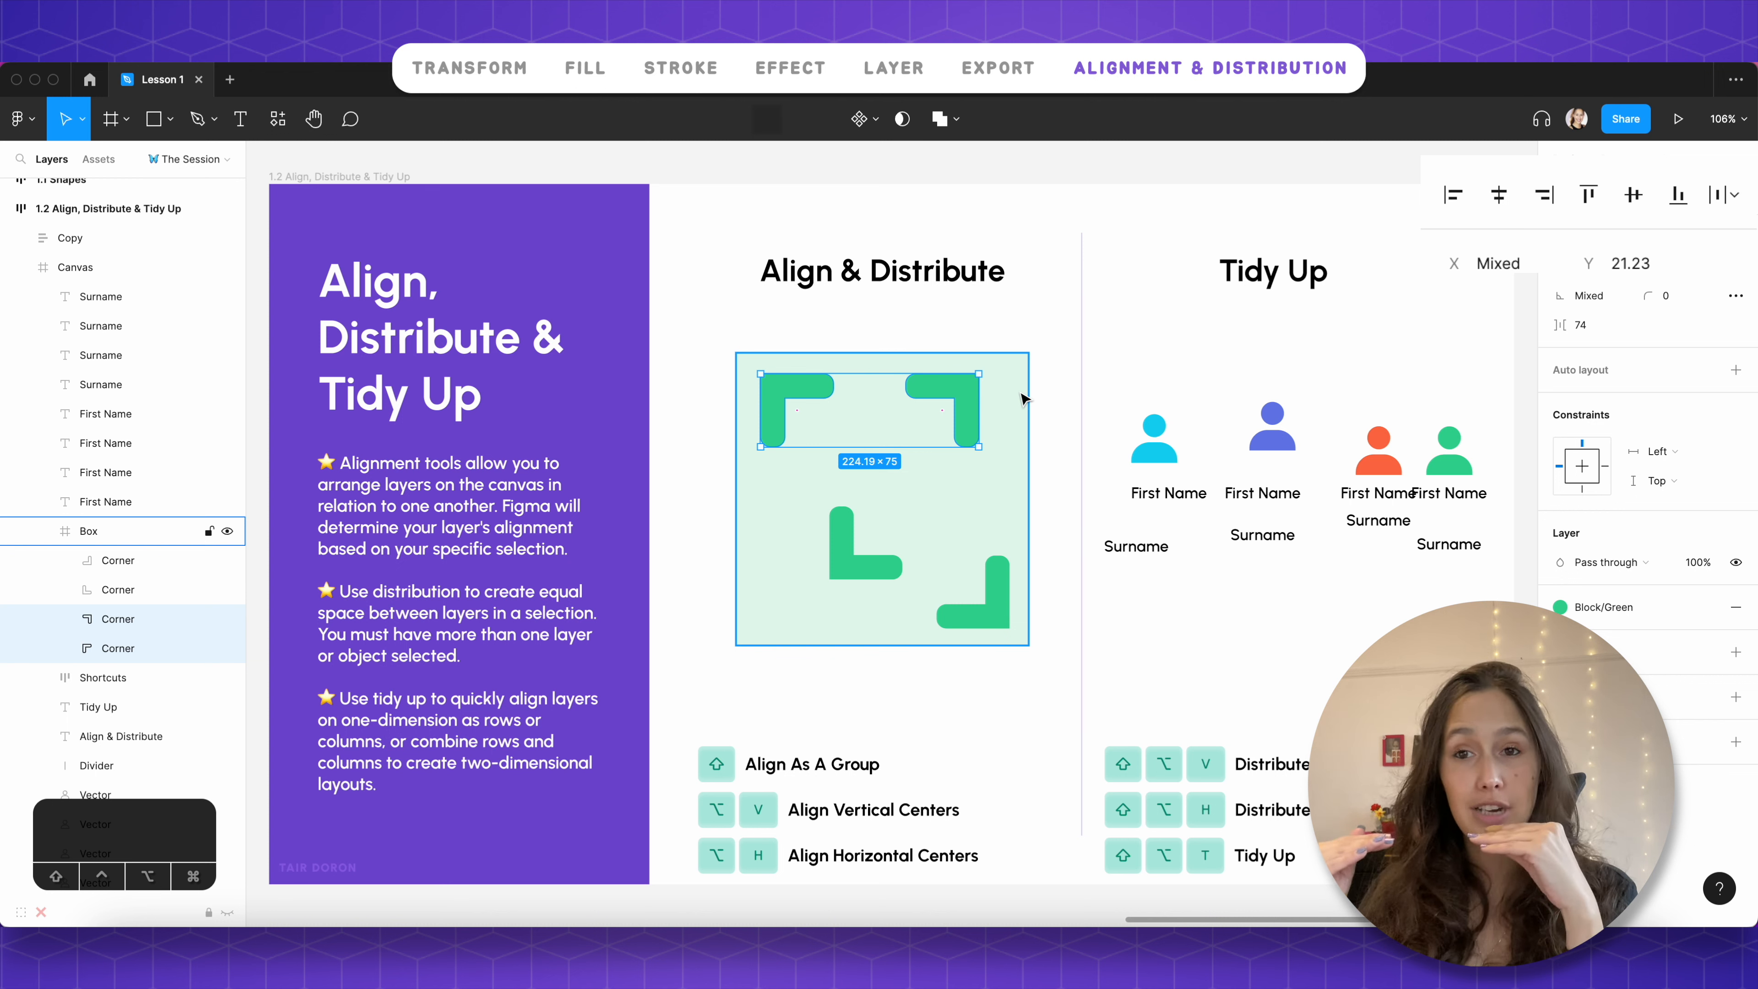
Step: Align the upper-right and lower-right corner shapes by their right edges
{"action": "left_click", "coordinate": [972, 398]}
{"action": "left_click", "coordinate": [995, 582], "text": "shift"}
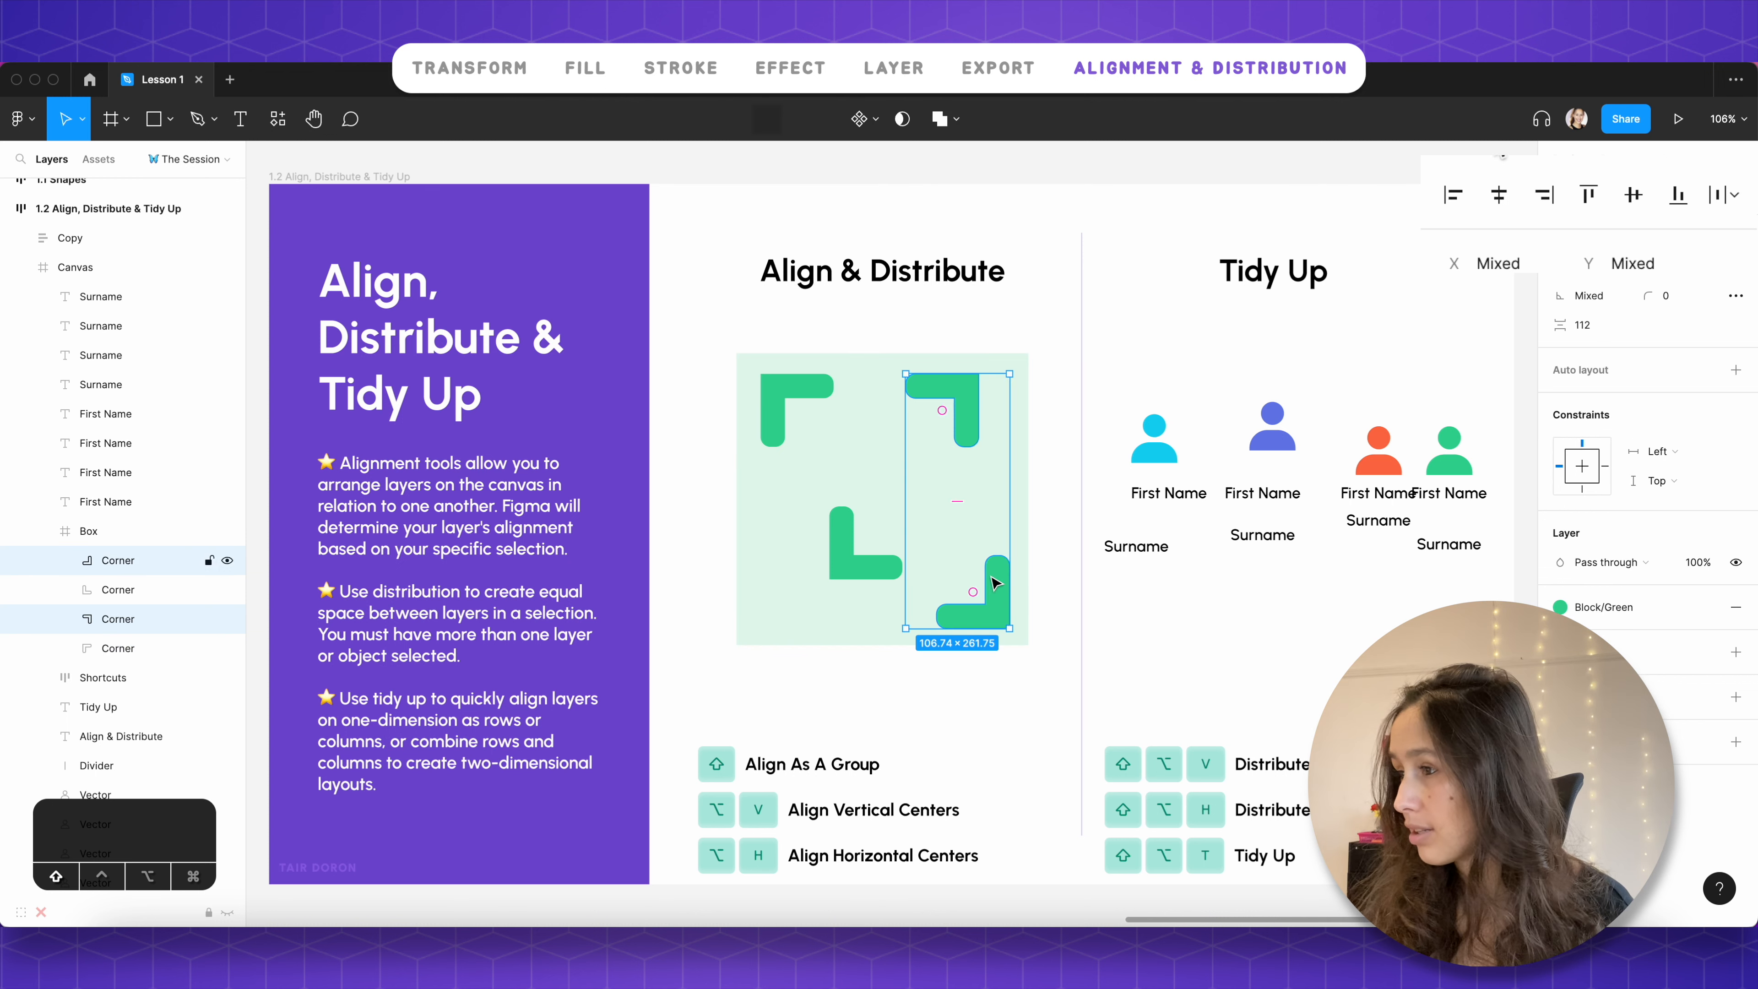
{"action": "left_click", "coordinate": [1533, 197]}
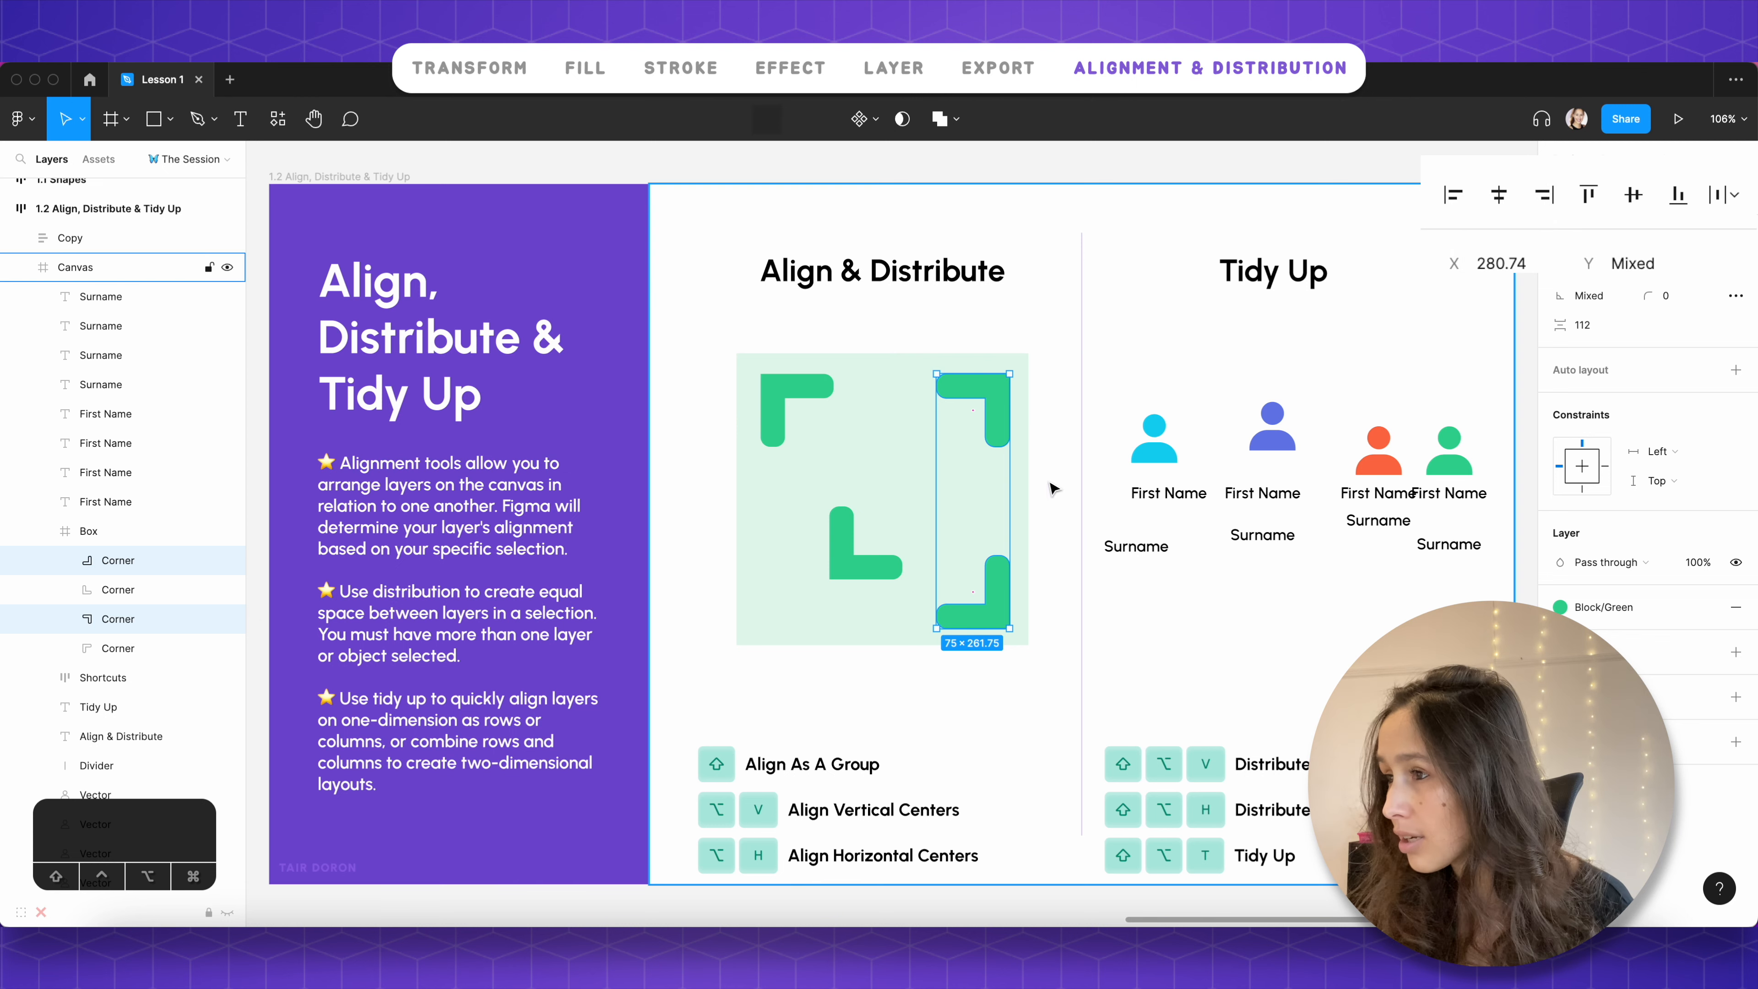
Step: Align the upper-left and lower-left corner shapes by their left edges
{"action": "left_click", "coordinate": [858, 554]}
{"action": "left_click", "coordinate": [796, 409], "text": "shift"}
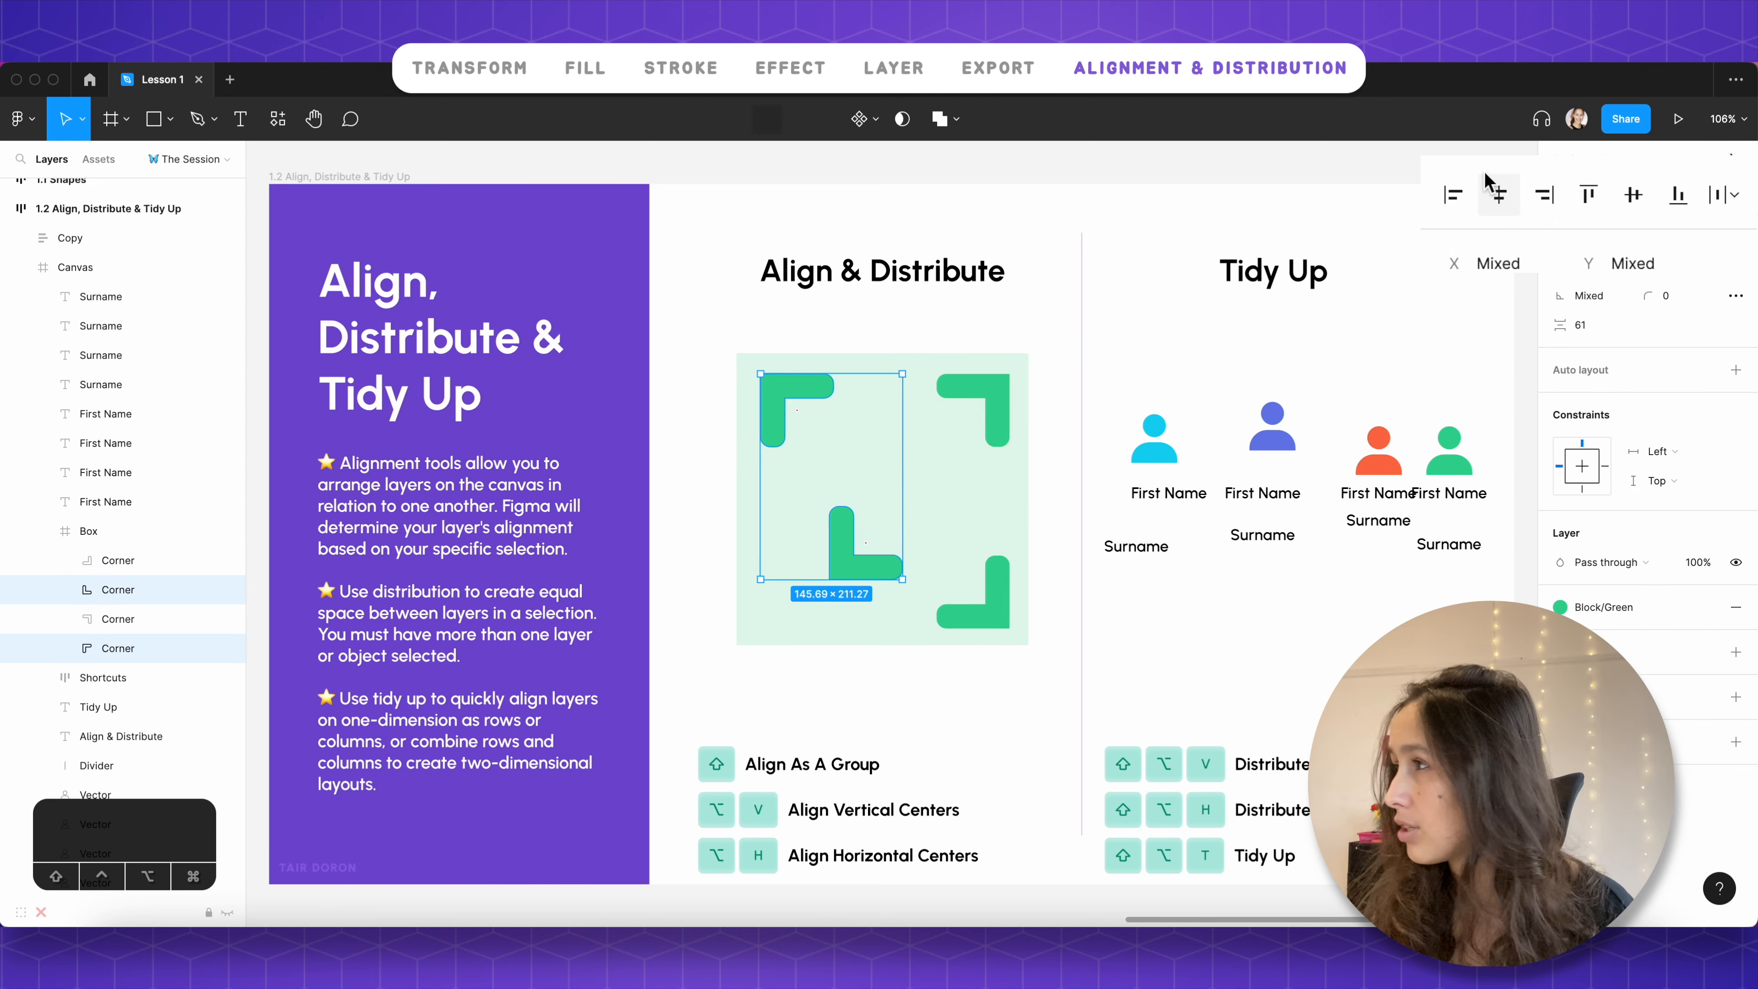
{"action": "left_click", "coordinate": [1468, 197]}
Step: Align the two lower corner shapes by their bottom edges and clear the corner selection
{"action": "left_click", "coordinate": [972, 585]}
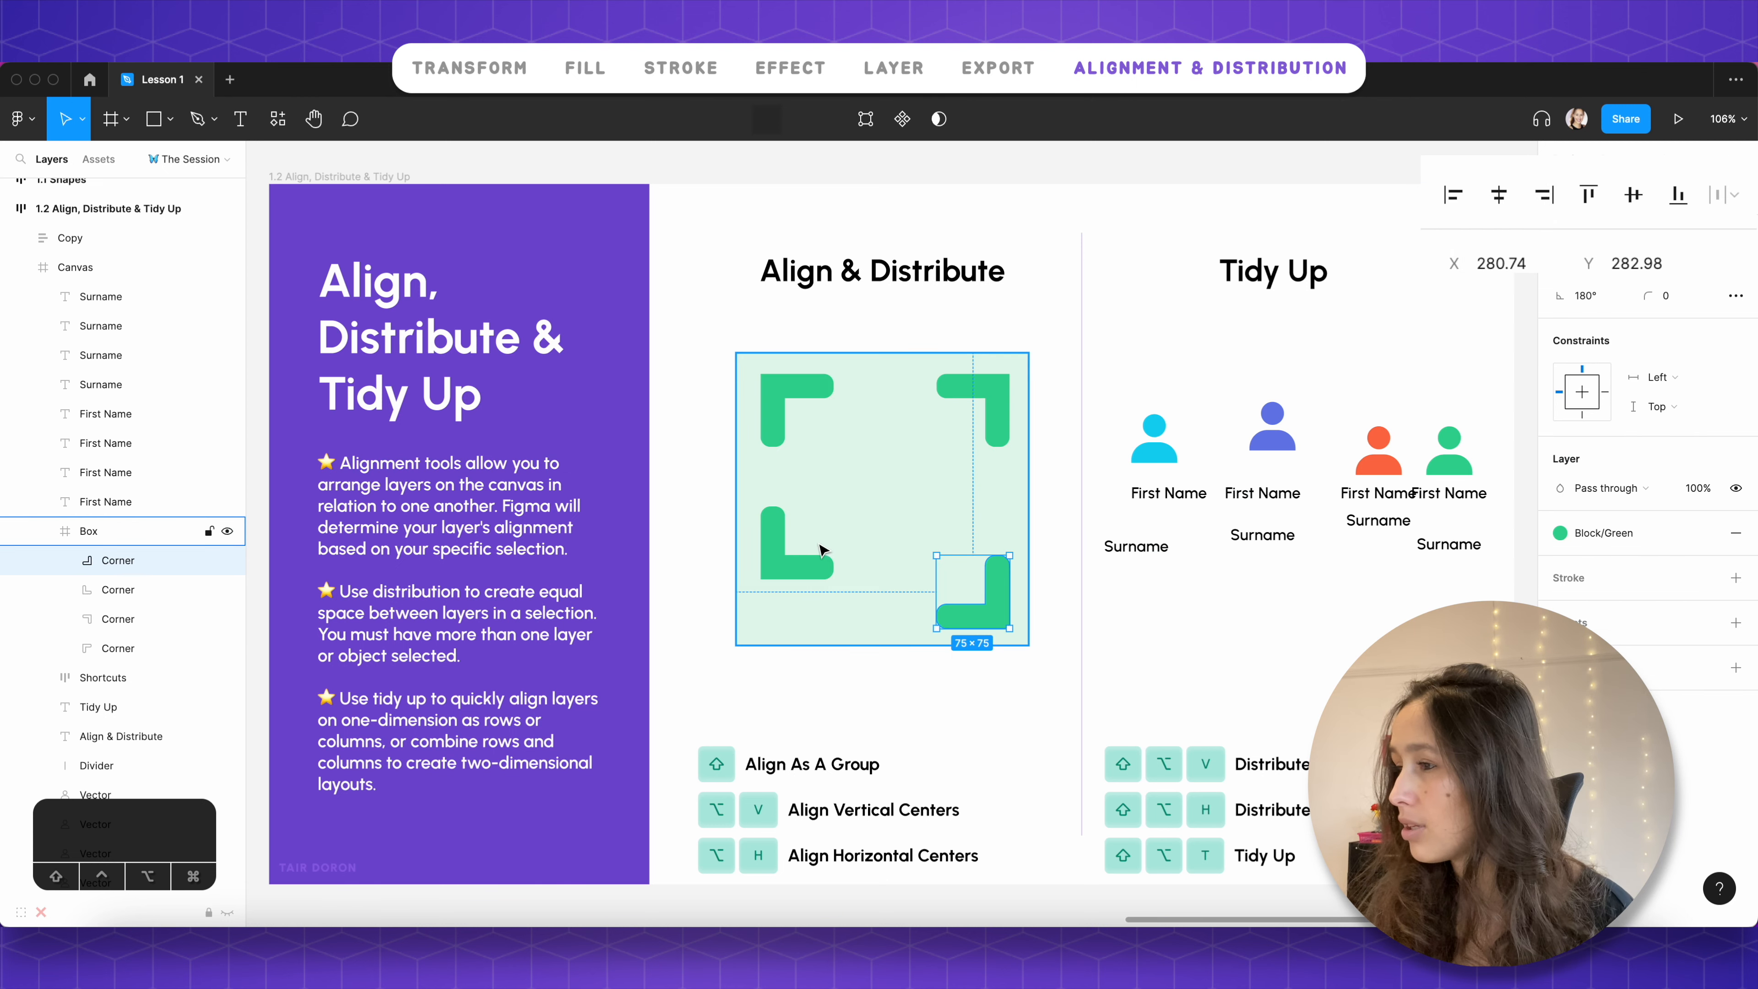
{"action": "left_click", "coordinate": [816, 565], "text": "shift"}
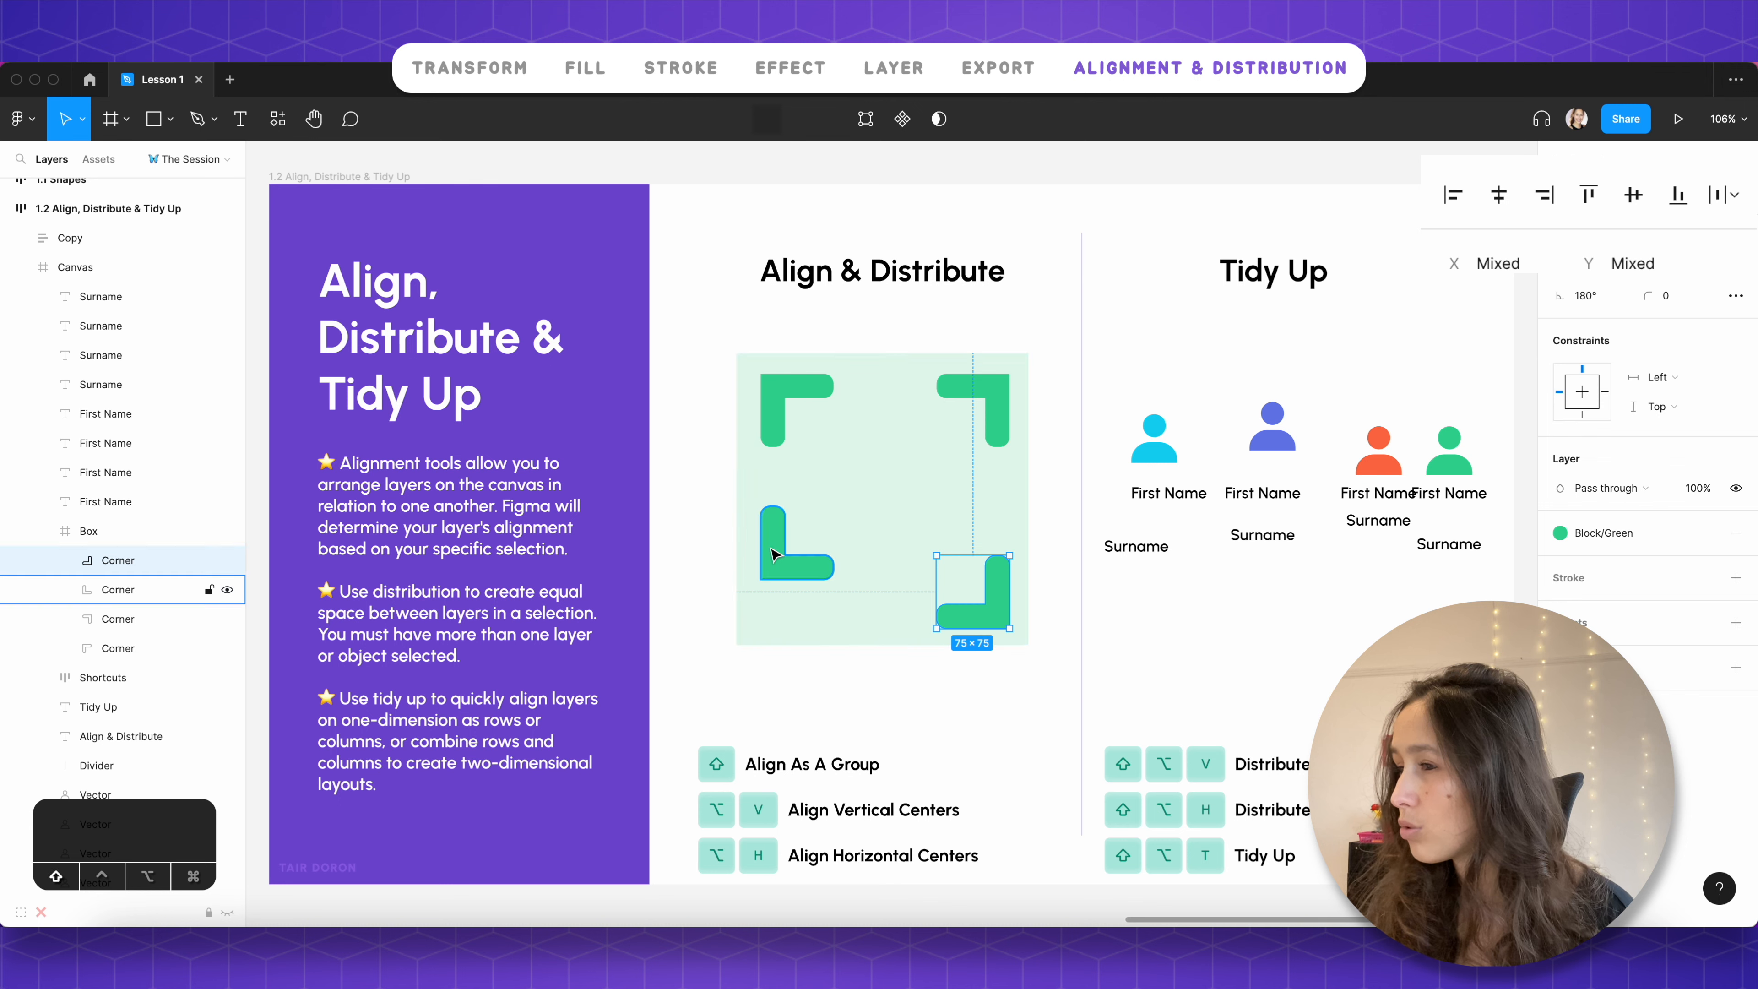
{"action": "left_click", "coordinate": [1669, 197]}
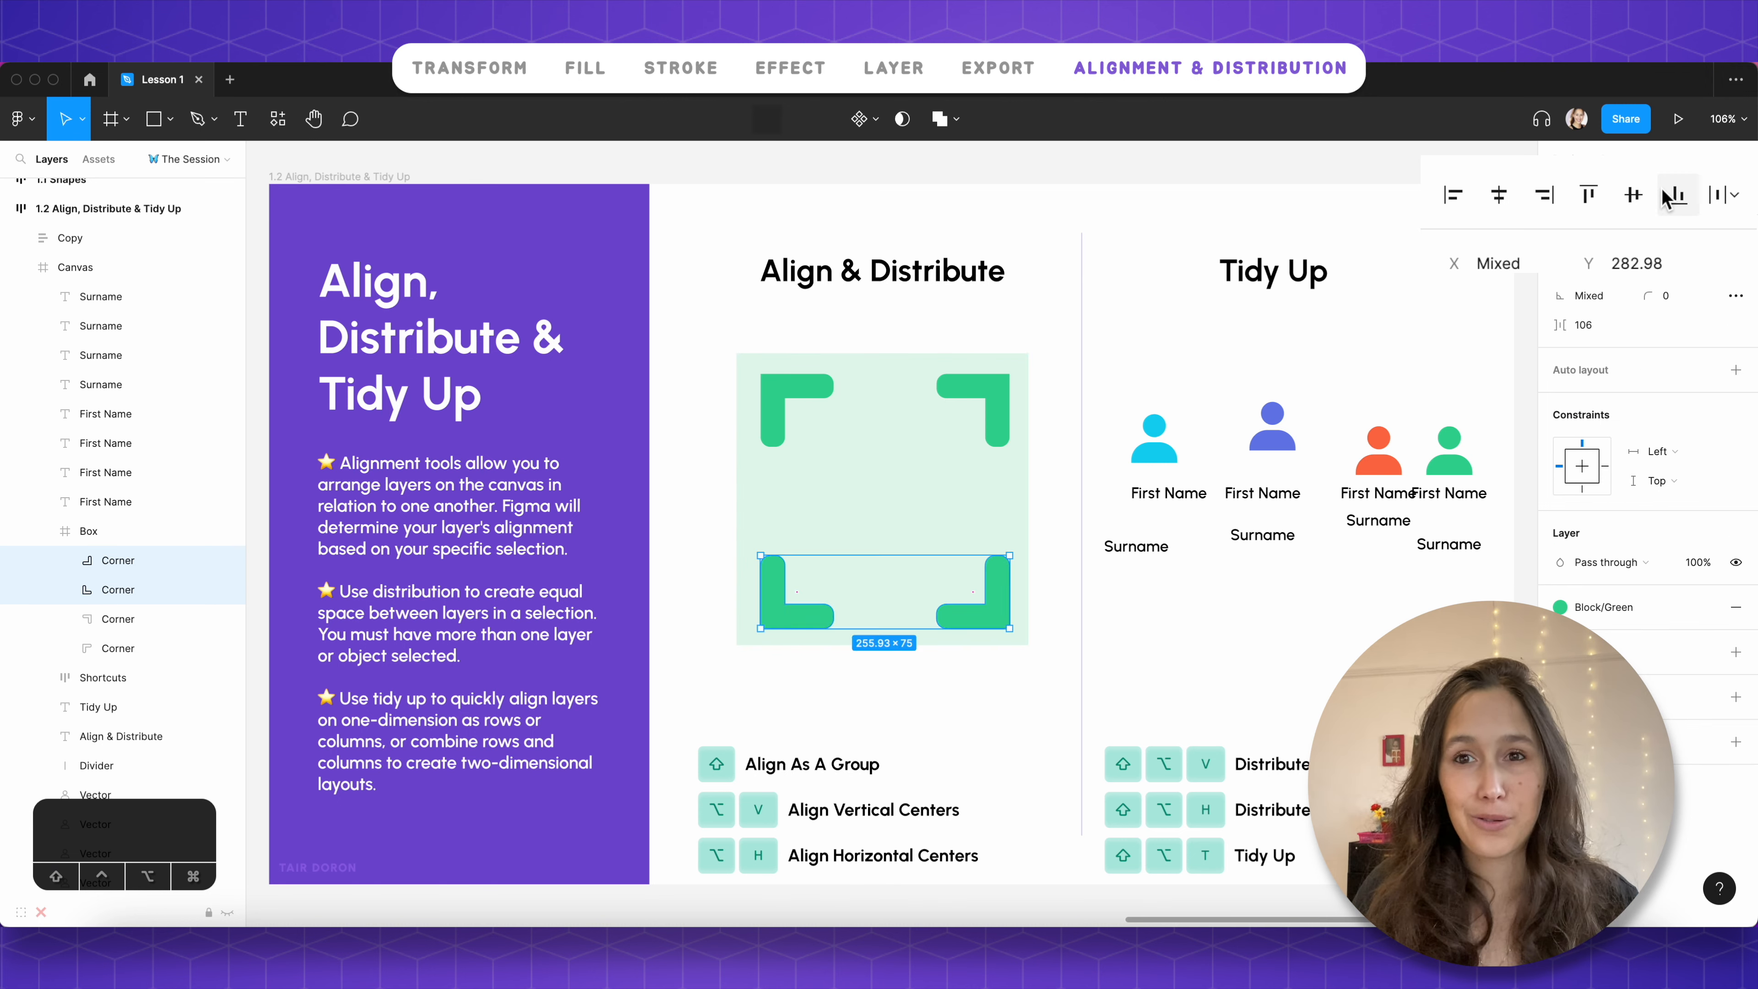
{"action": "left_click", "coordinate": [894, 426]}
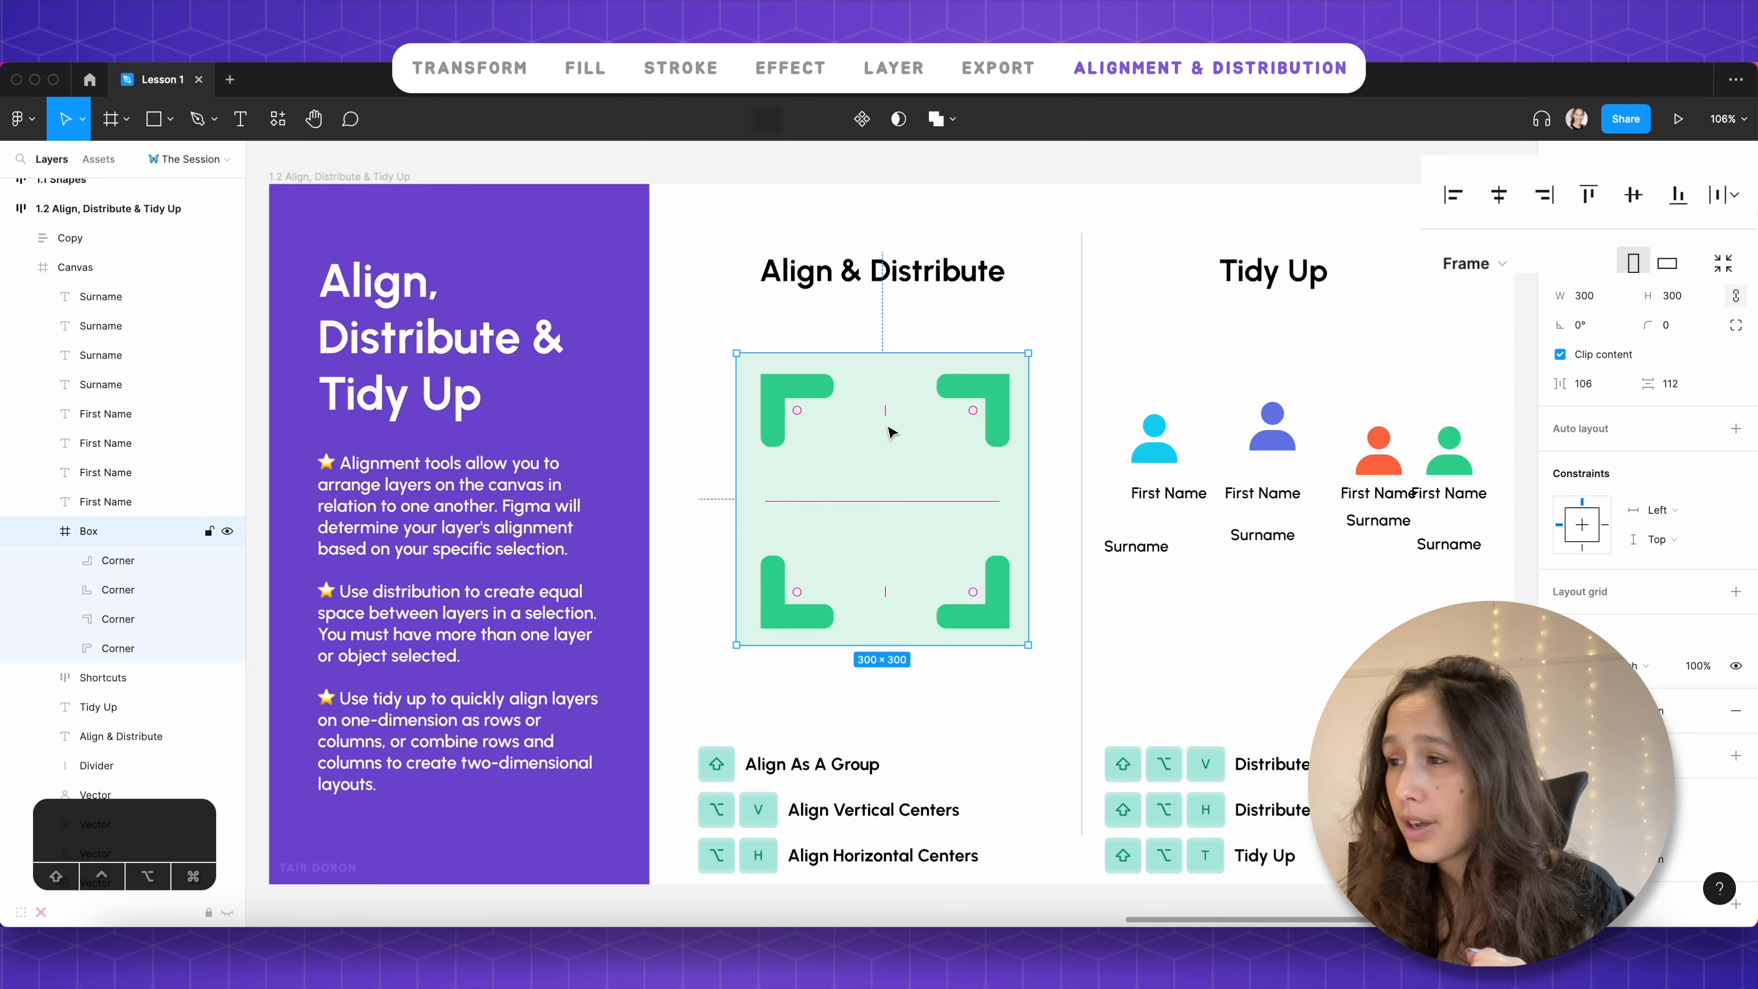
{"action": "left_click", "coordinate": [954, 320]}
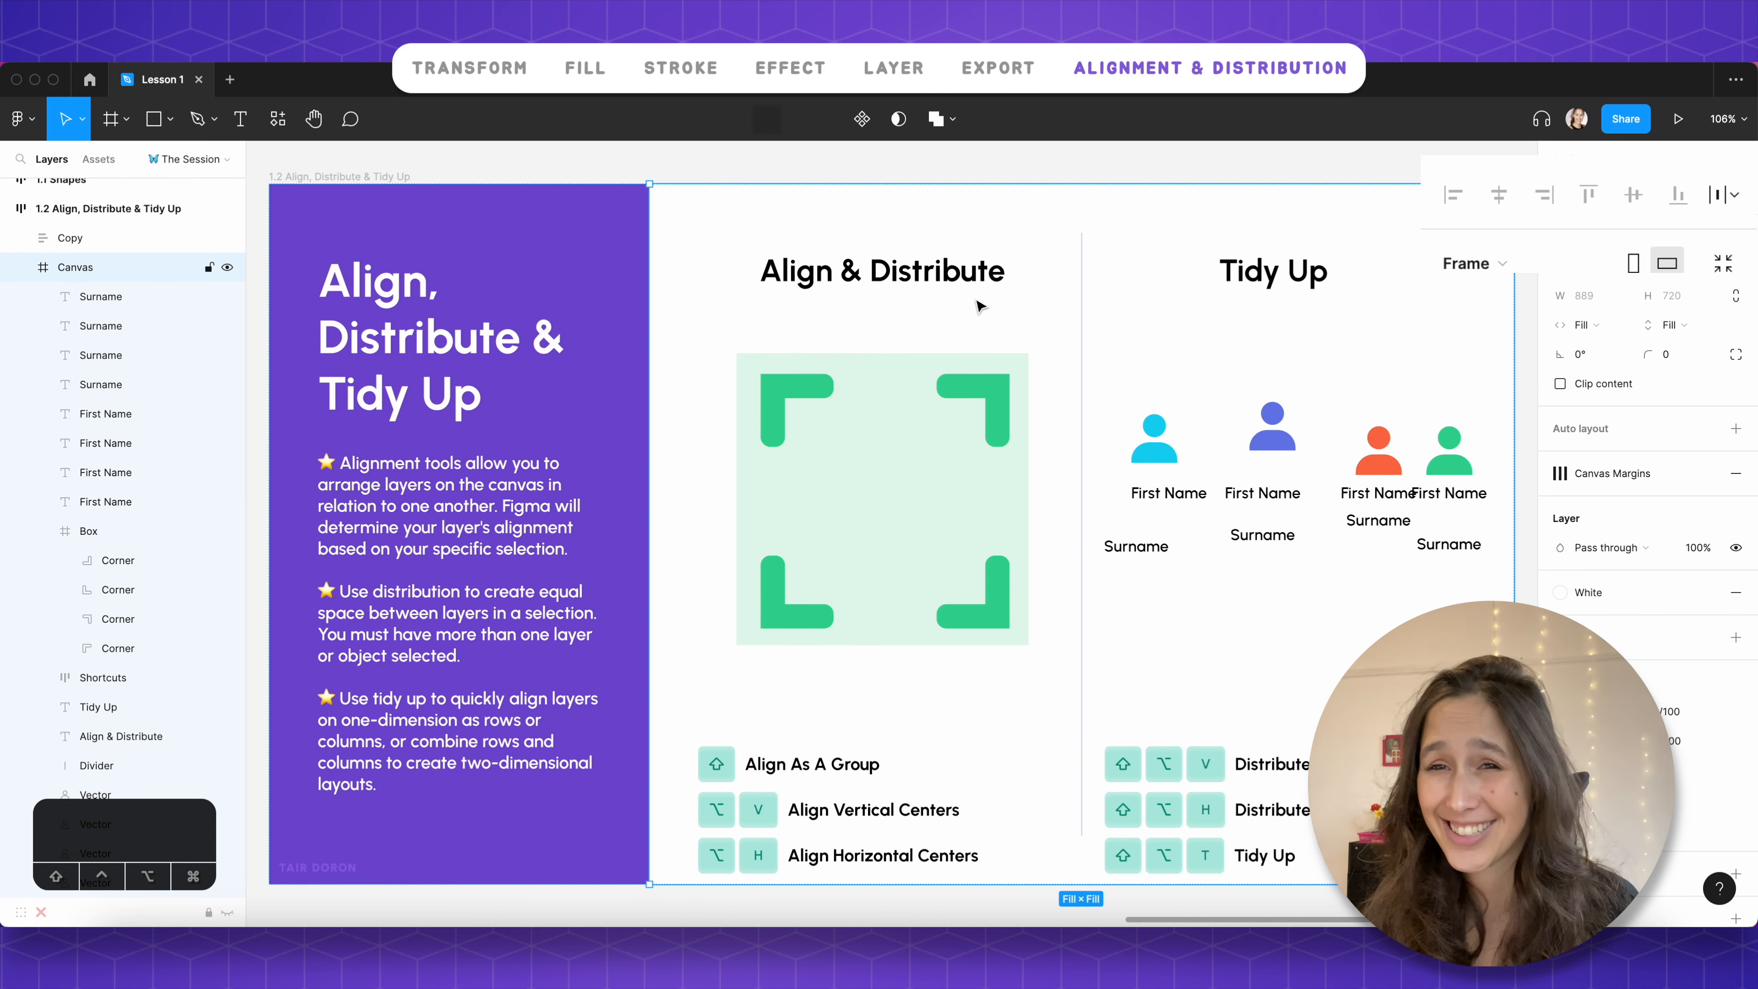
Step: Select all four corner shapes and reduce their spacing to about 47 horizontally and 37 vertically inside the box
{"action": "left_click", "coordinate": [881, 379]}
{"action": "left_click", "coordinate": [942, 382]}
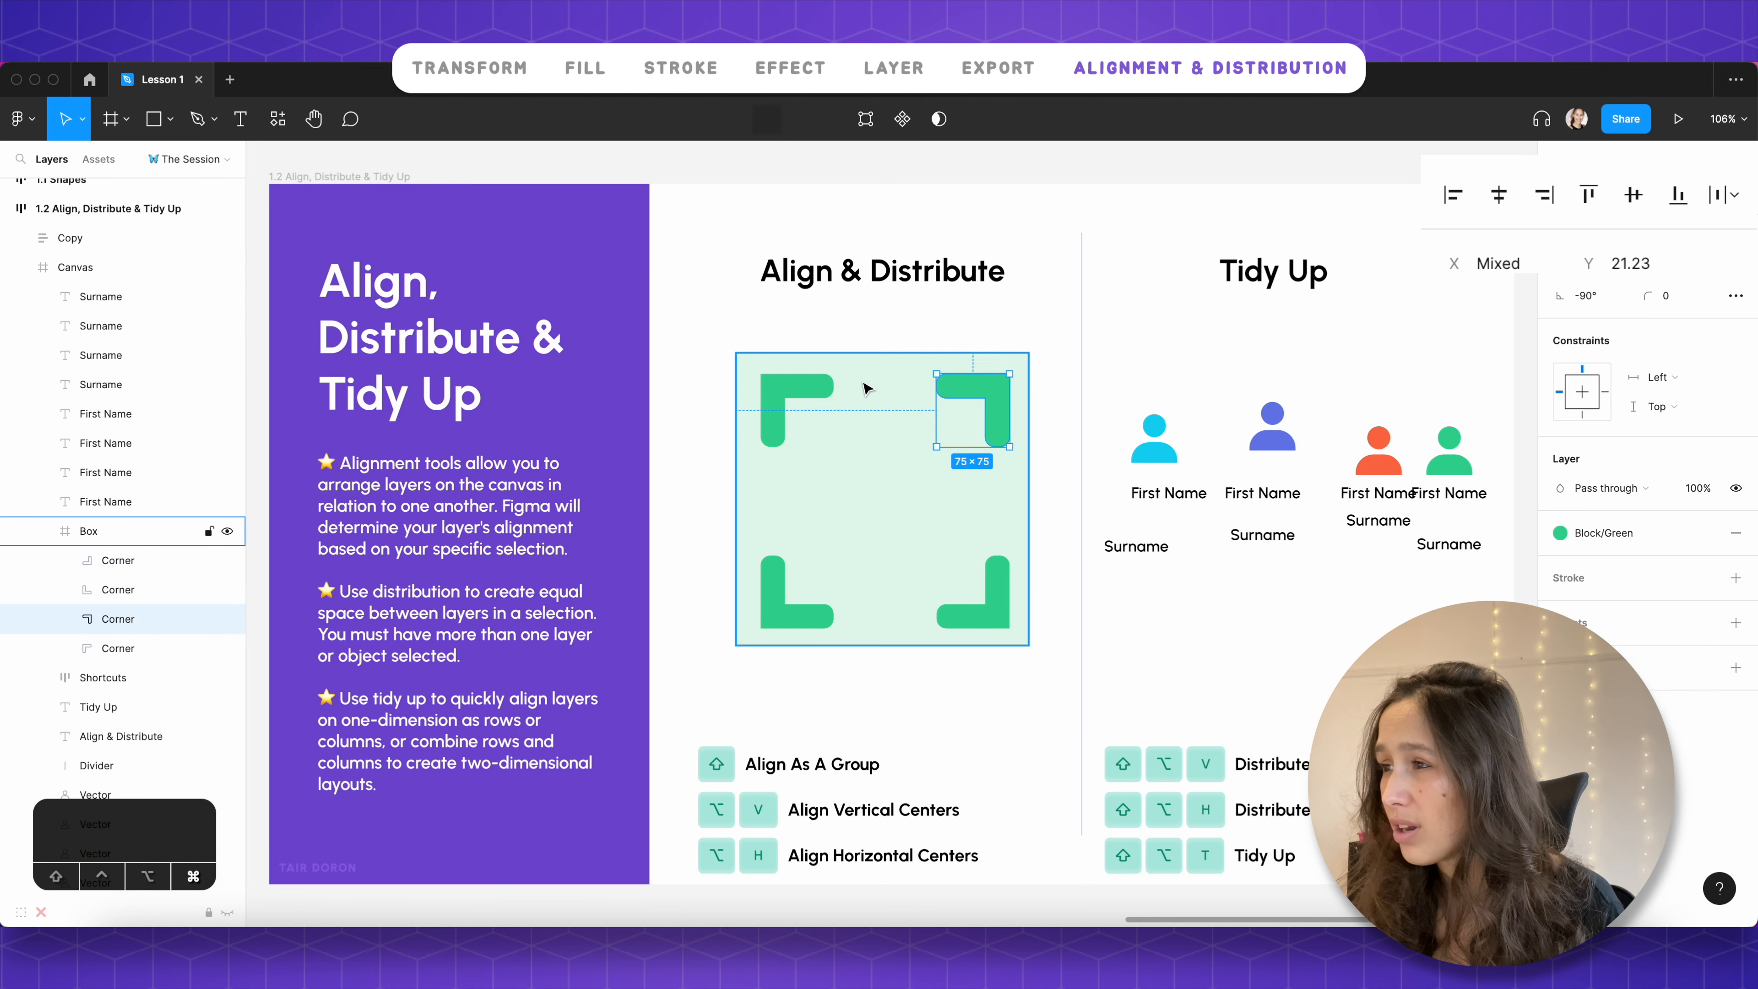
{"action": "left_click", "coordinate": [791, 392], "text": "shift"}
{"action": "left_click", "coordinate": [789, 613], "text": "shift"}
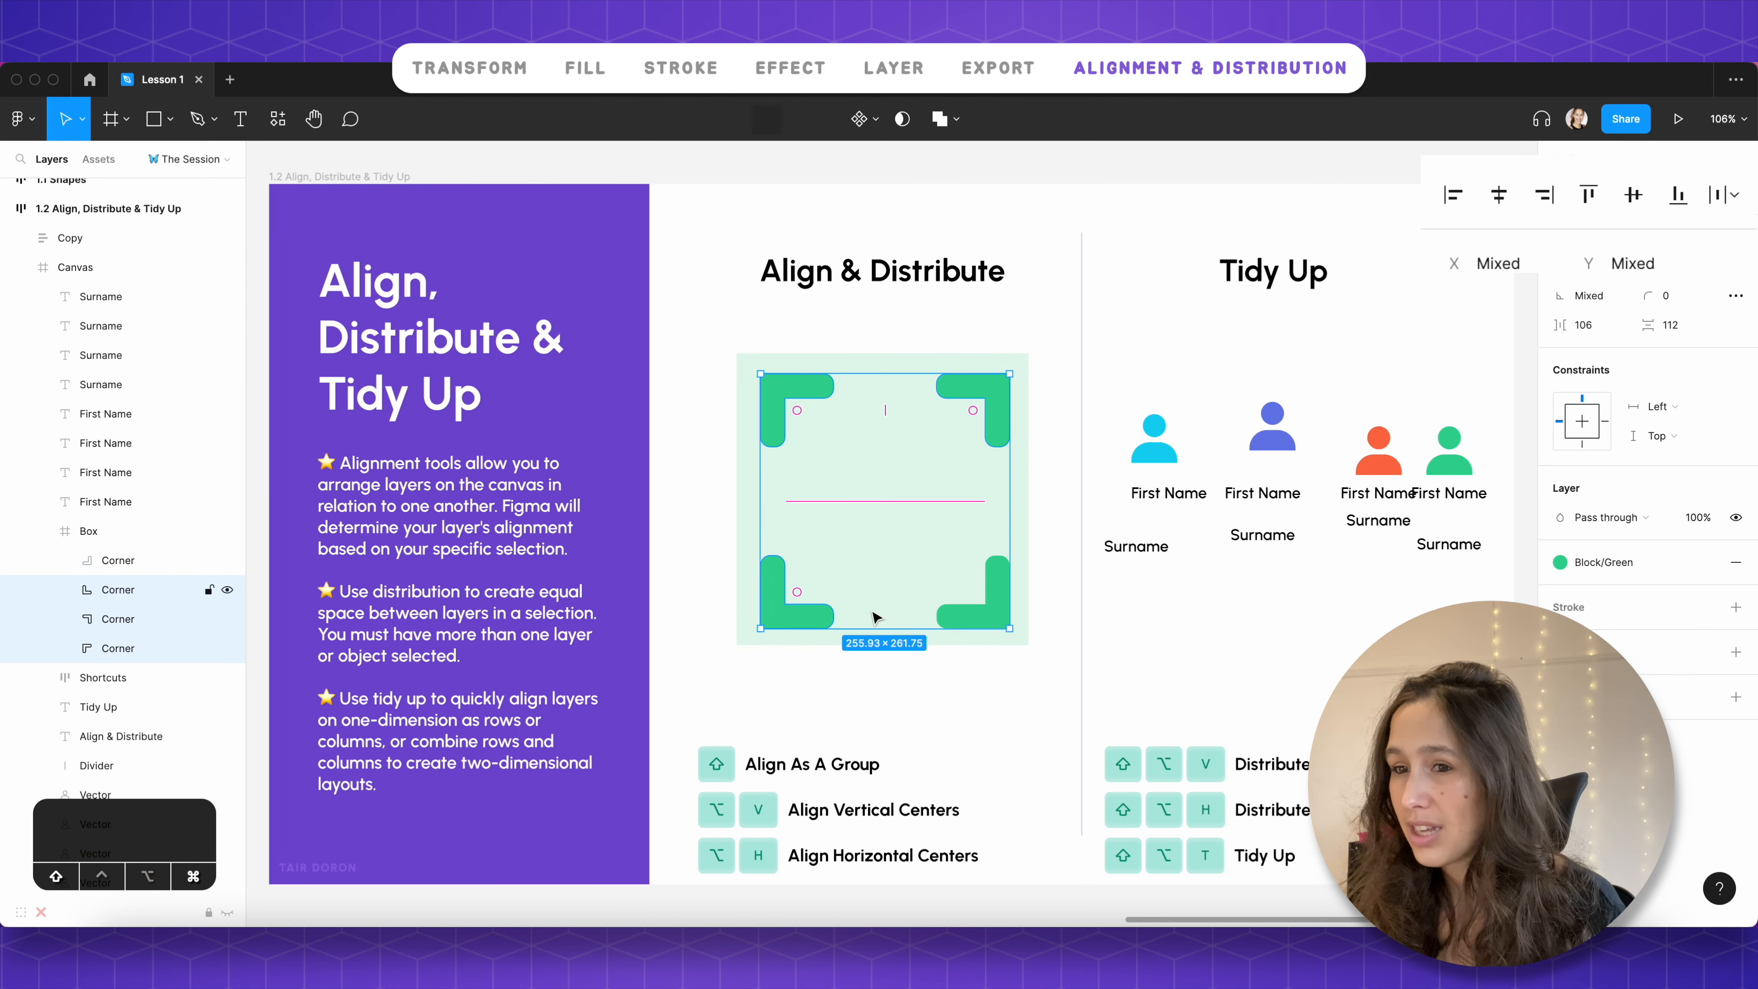
{"action": "left_click", "coordinate": [979, 612], "text": "shift"}
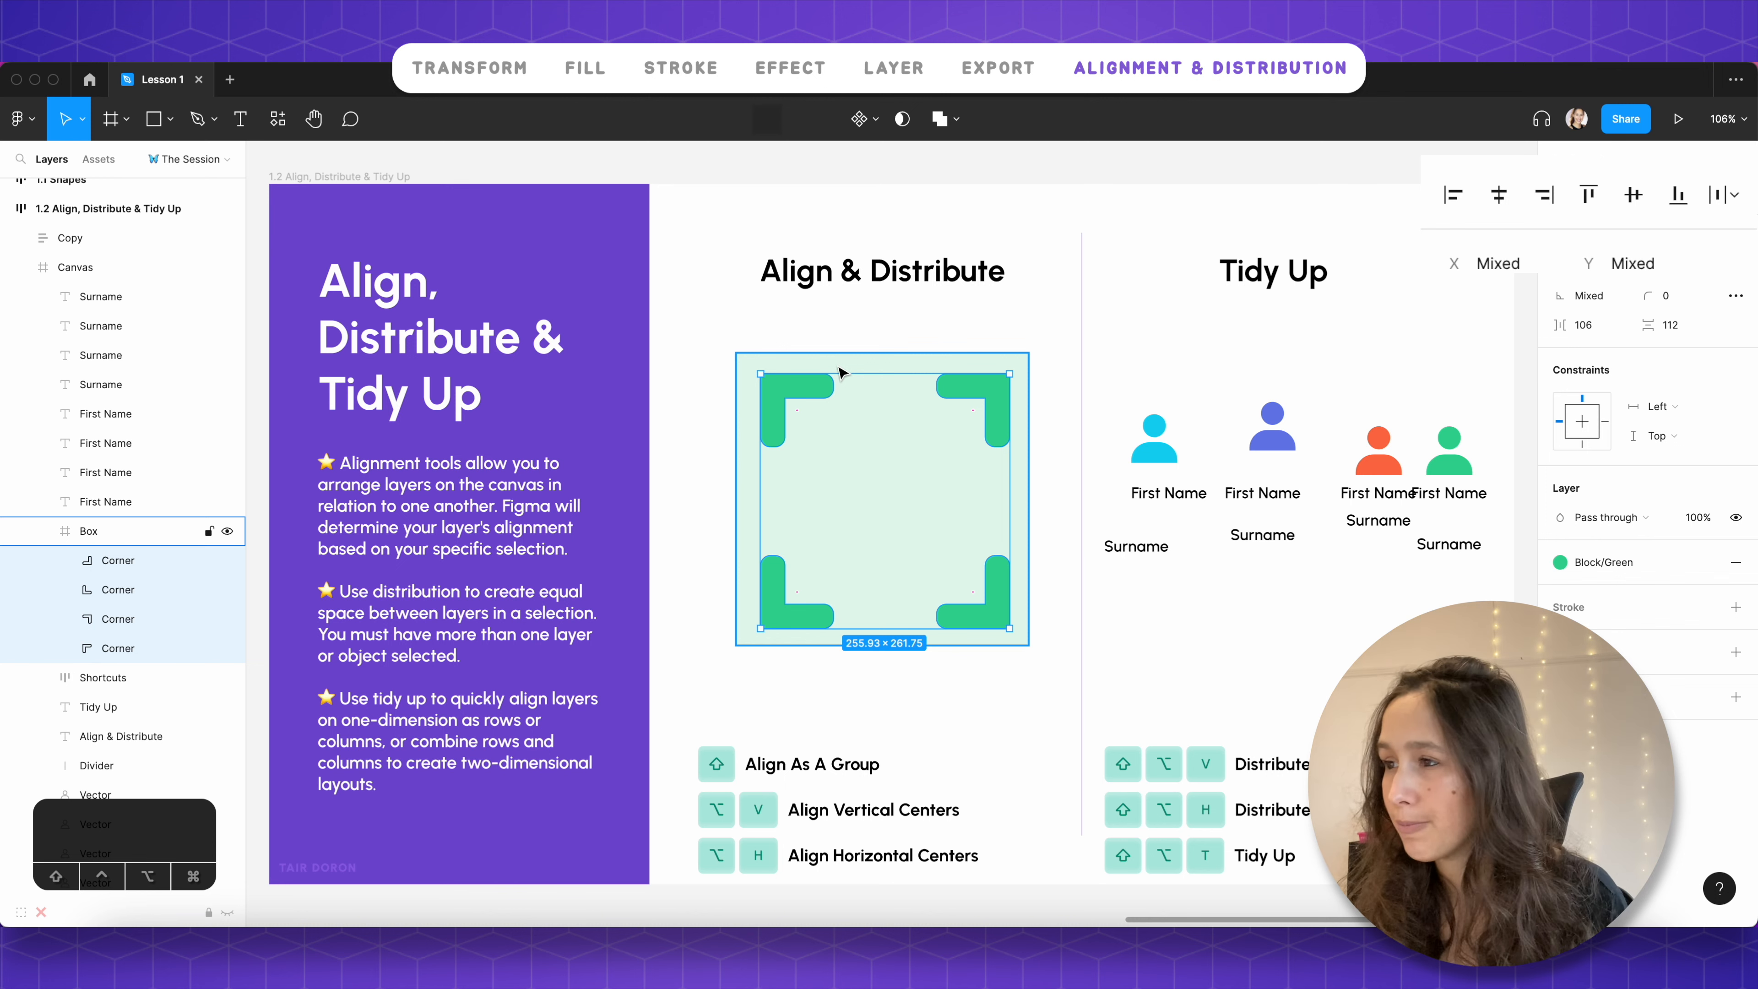
{"action": "left_click", "coordinate": [969, 429]}
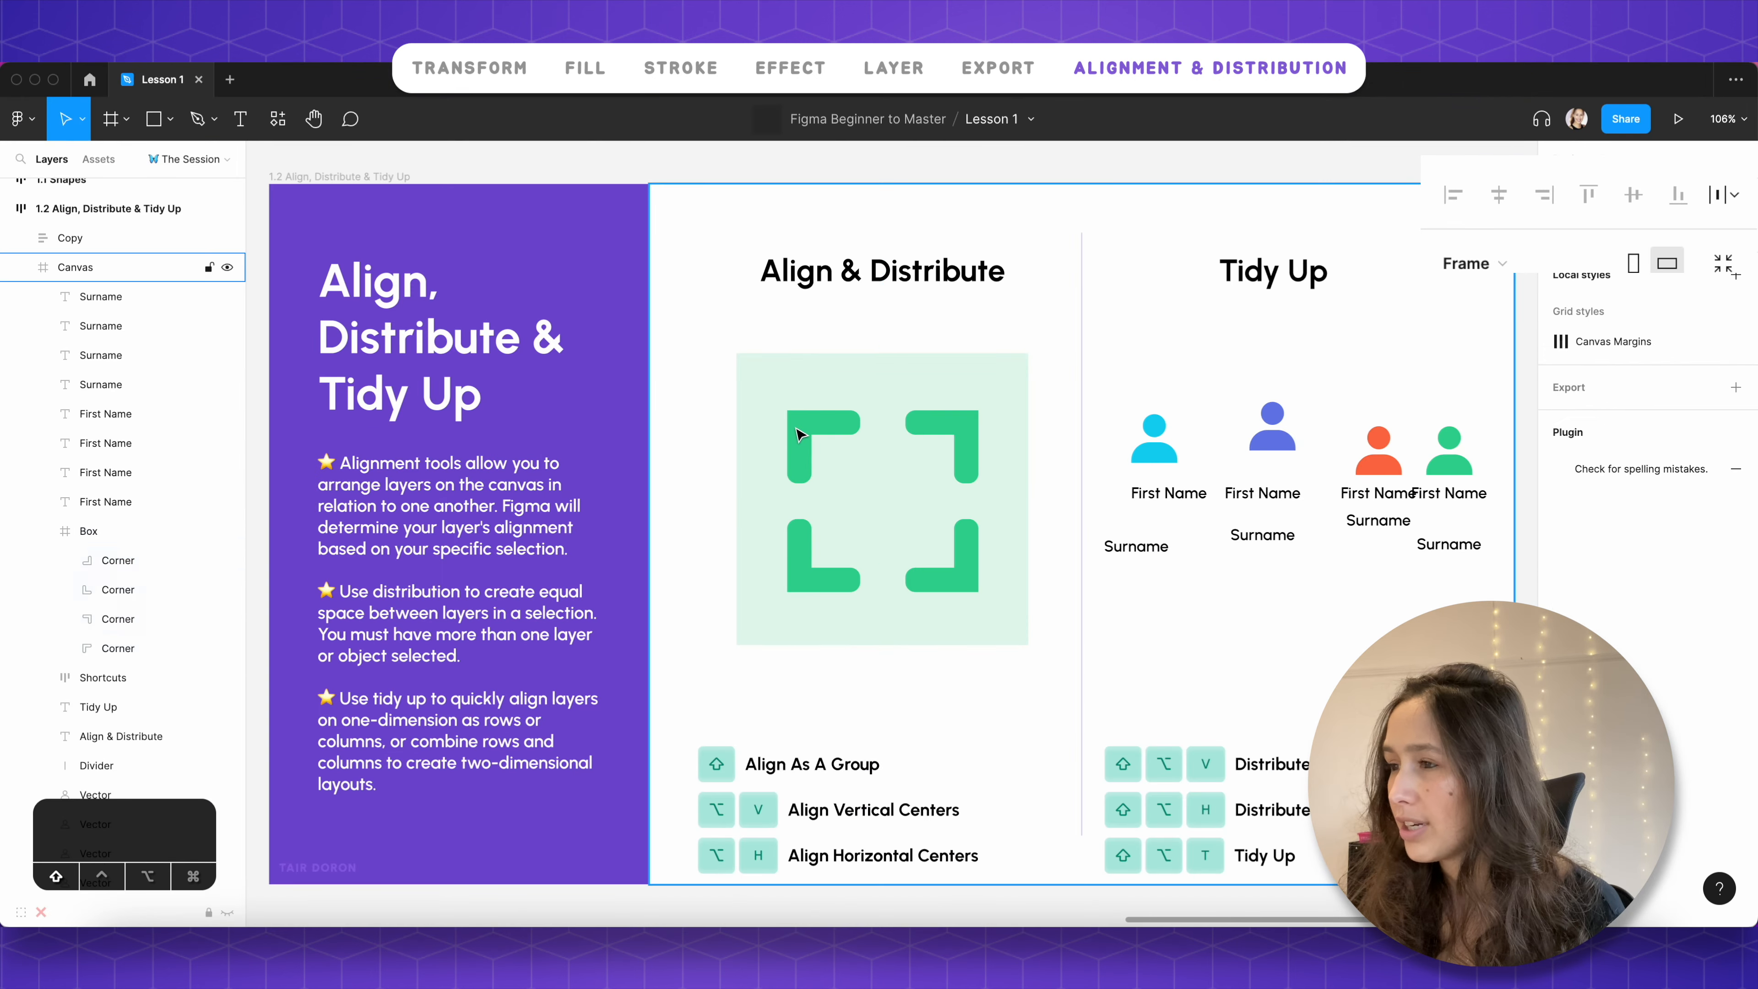
Step: Select all four corner shapes, move them together toward the box's upper-left corner and clear the selection
{"action": "left_click", "coordinate": [799, 434]}
{"action": "left_click", "coordinate": [940, 437], "text": "shift"}
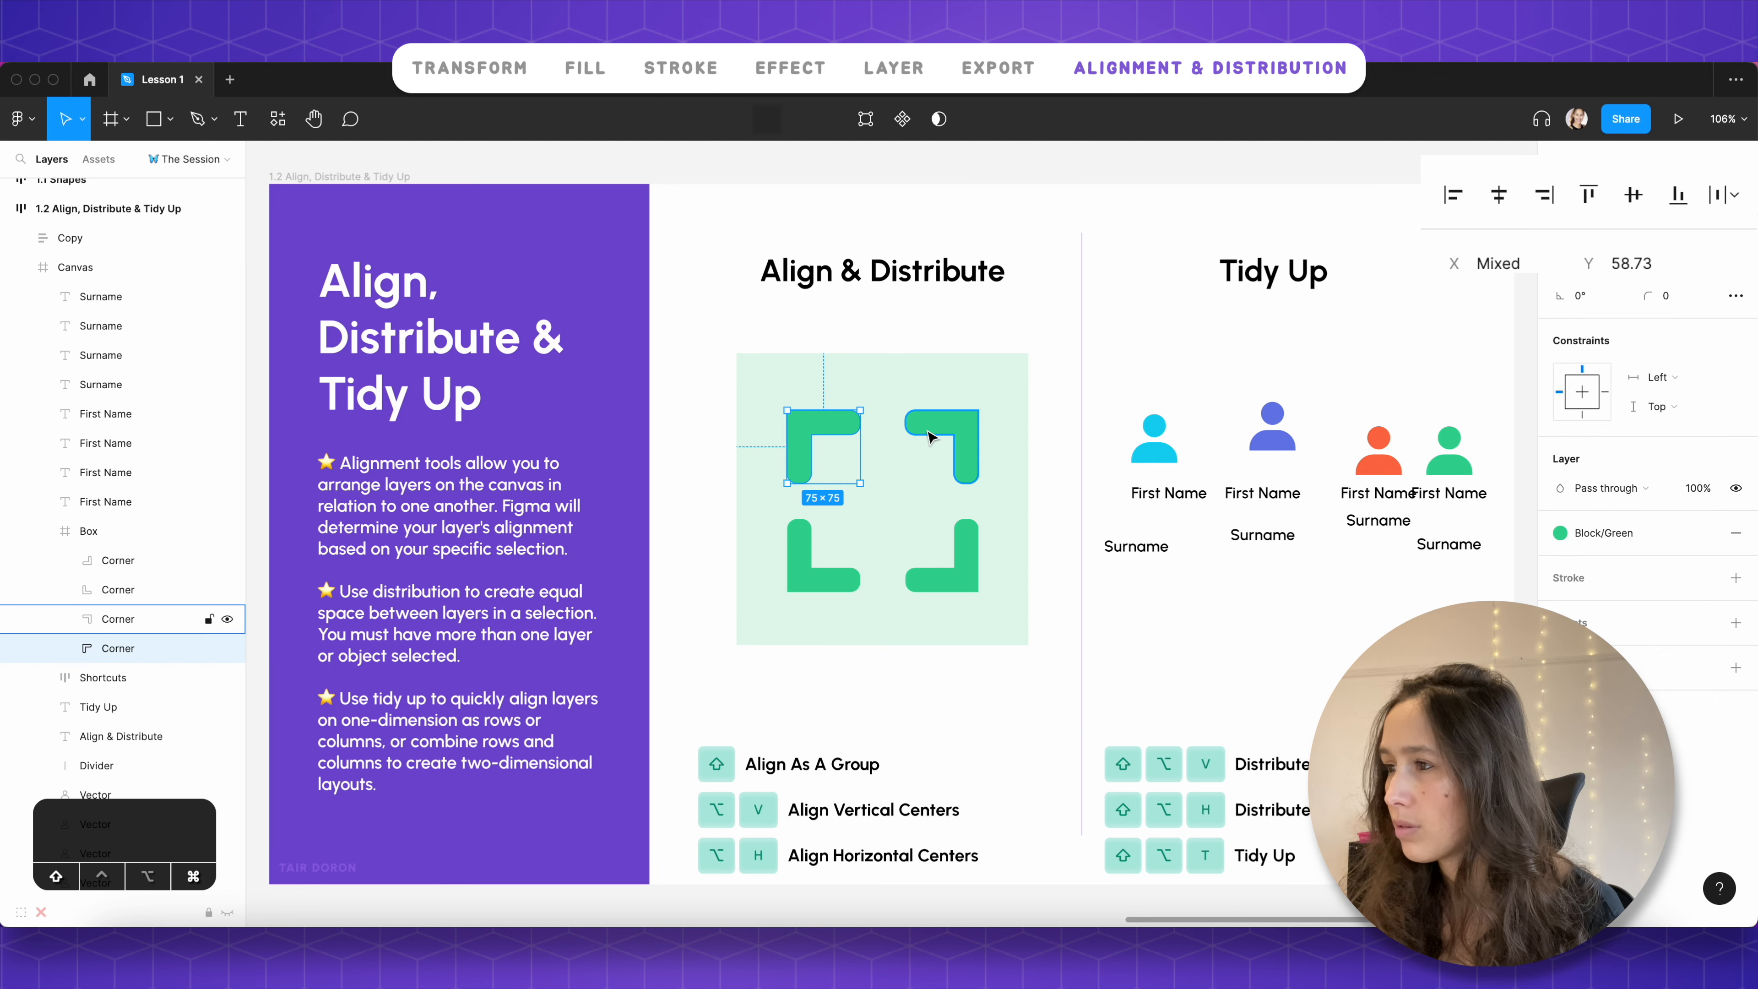
{"action": "left_click", "coordinate": [943, 578], "text": "shift"}
{"action": "left_click", "coordinate": [825, 573], "text": "shift"}
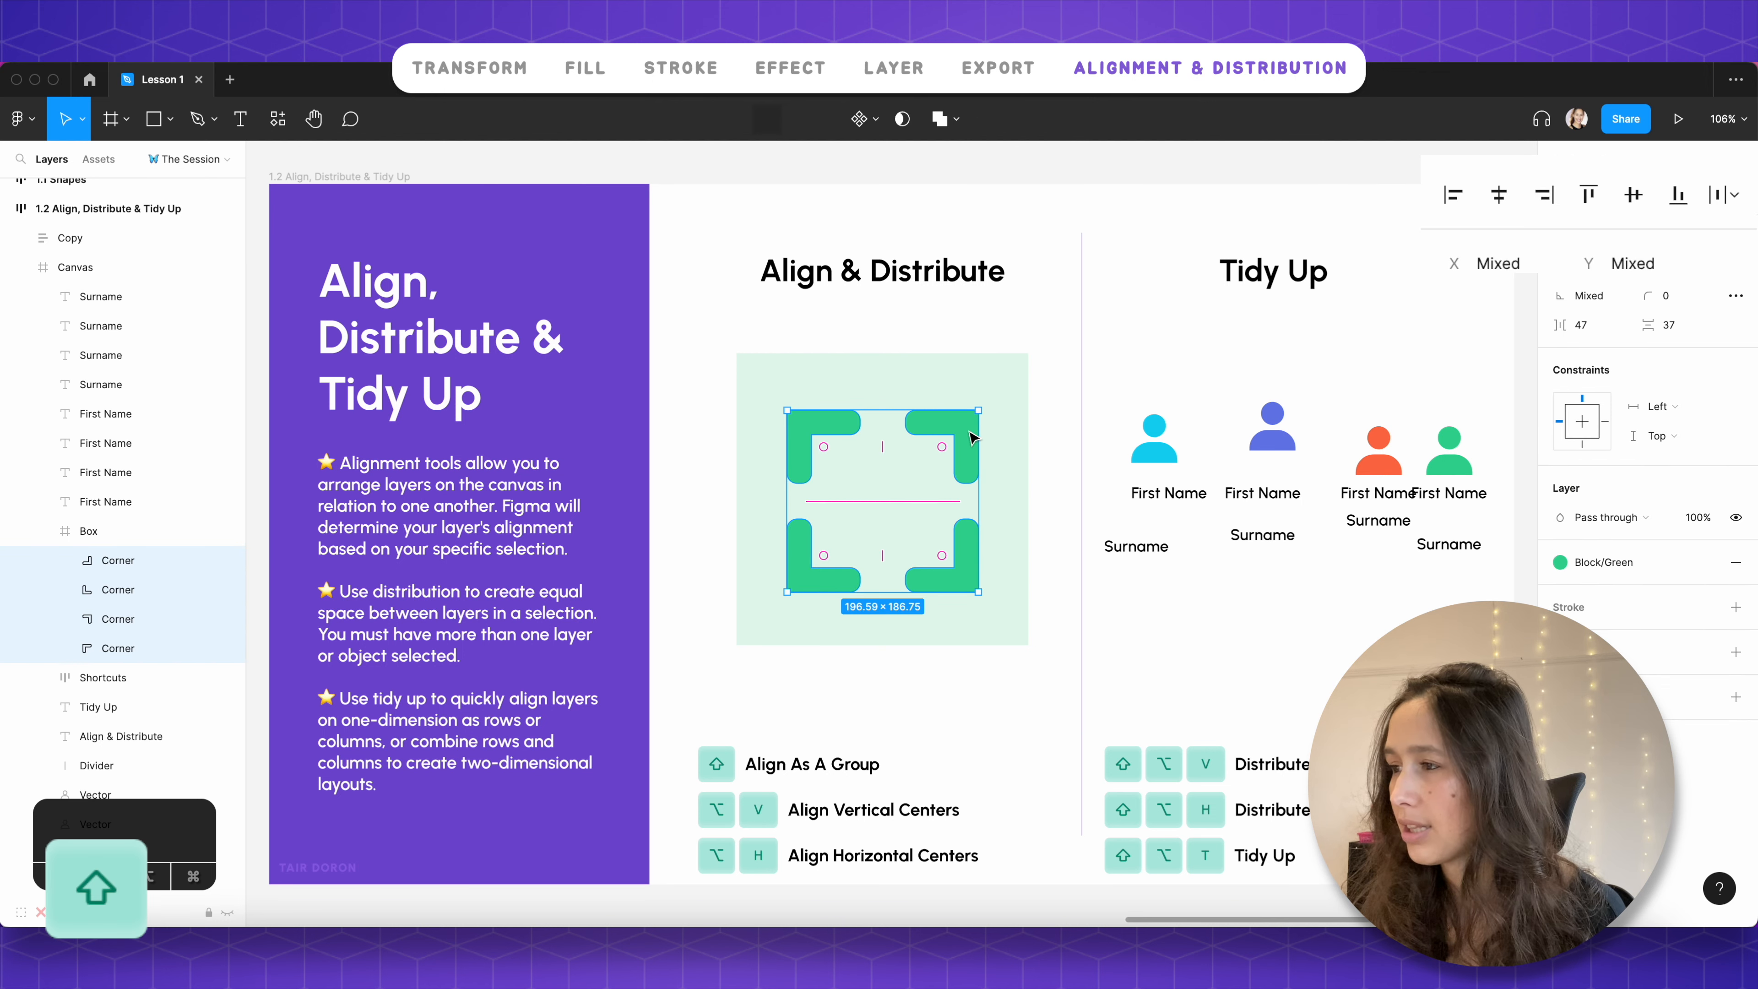
{"action": "left_click_drag", "start_coordinate": [971, 436], "coordinate": [940, 395]}
{"action": "left_click", "coordinate": [769, 337]}
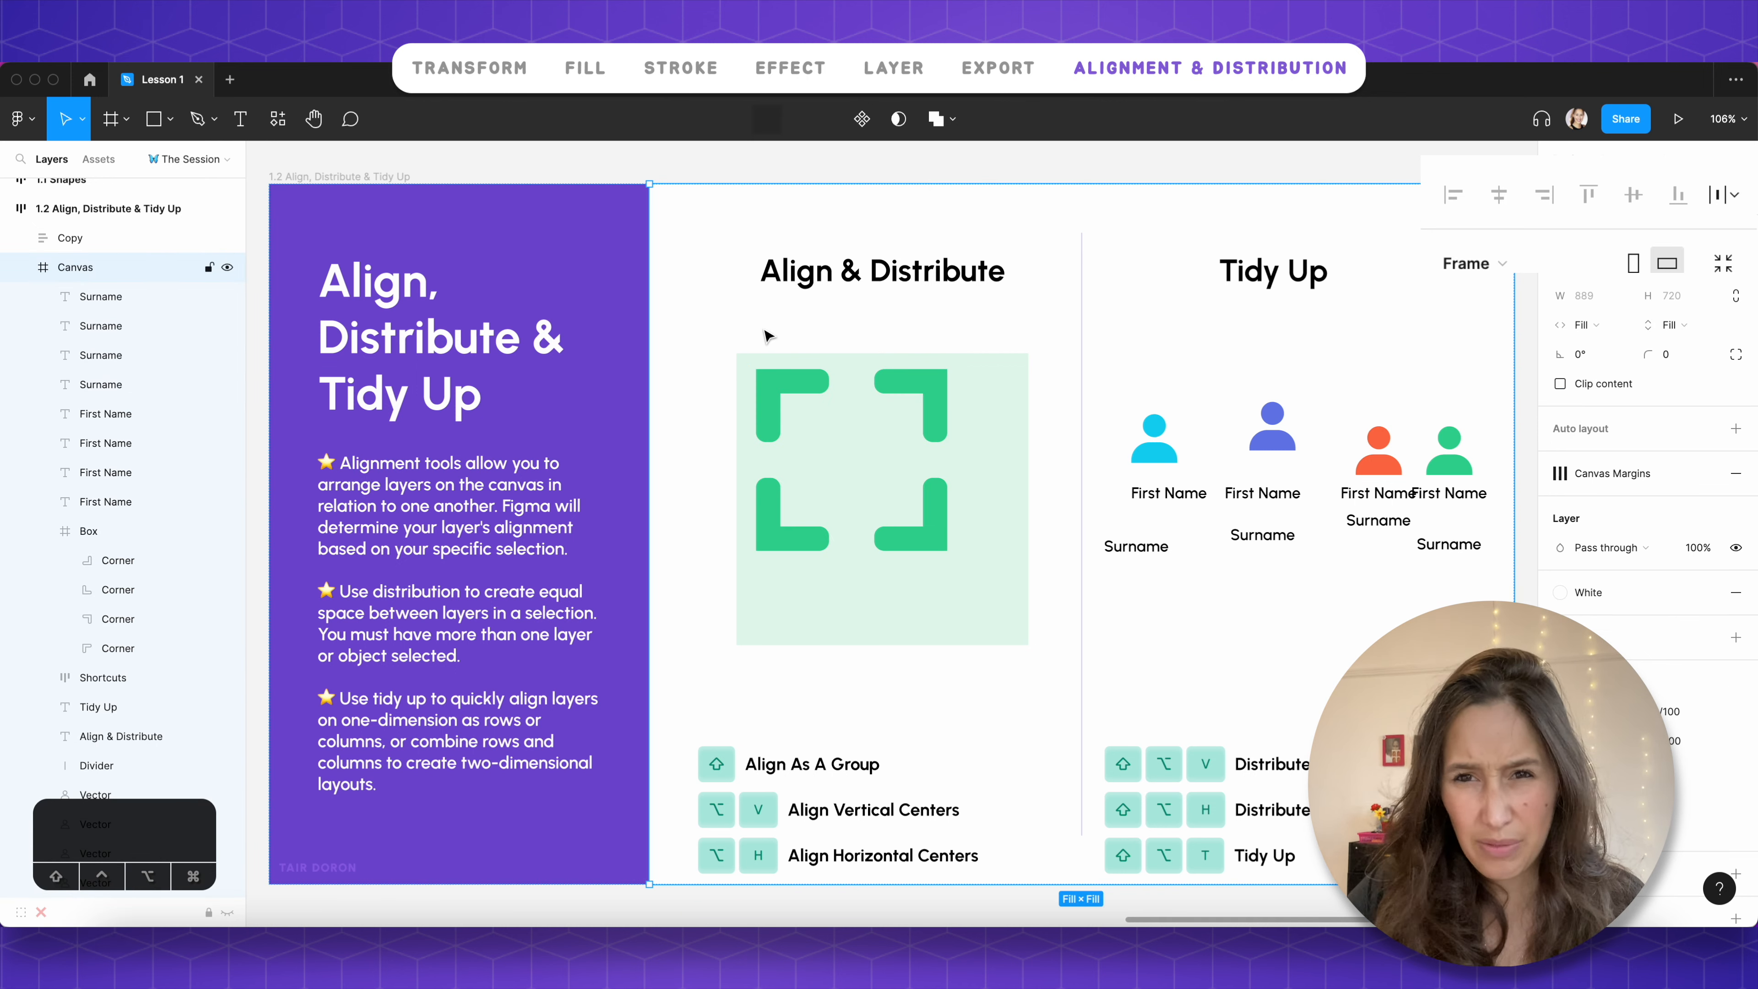
Step: Try aligning the four corner shapes on their individual horizontal and vertical centers, and undo both alignments
{"action": "left_click", "coordinate": [914, 381]}
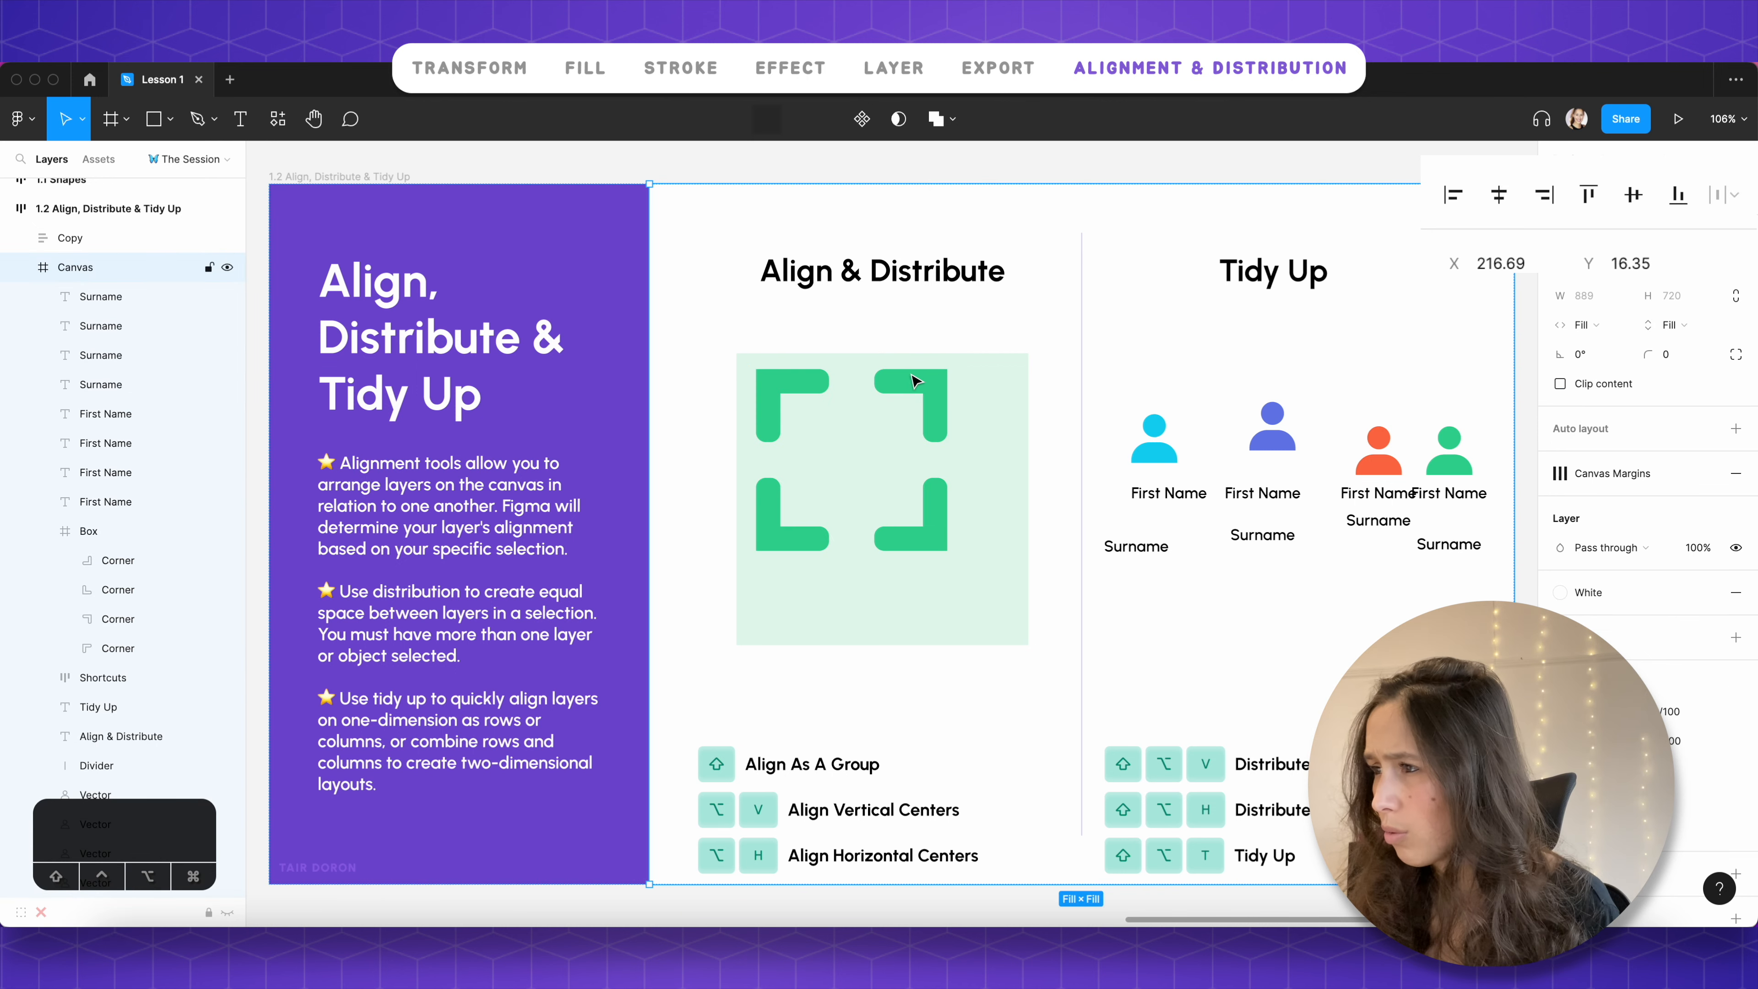
{"action": "left_click", "coordinate": [785, 381], "text": "shift"}
{"action": "left_click", "coordinate": [782, 507], "text": "shift"}
{"action": "left_click", "coordinate": [904, 536], "text": "shift"}
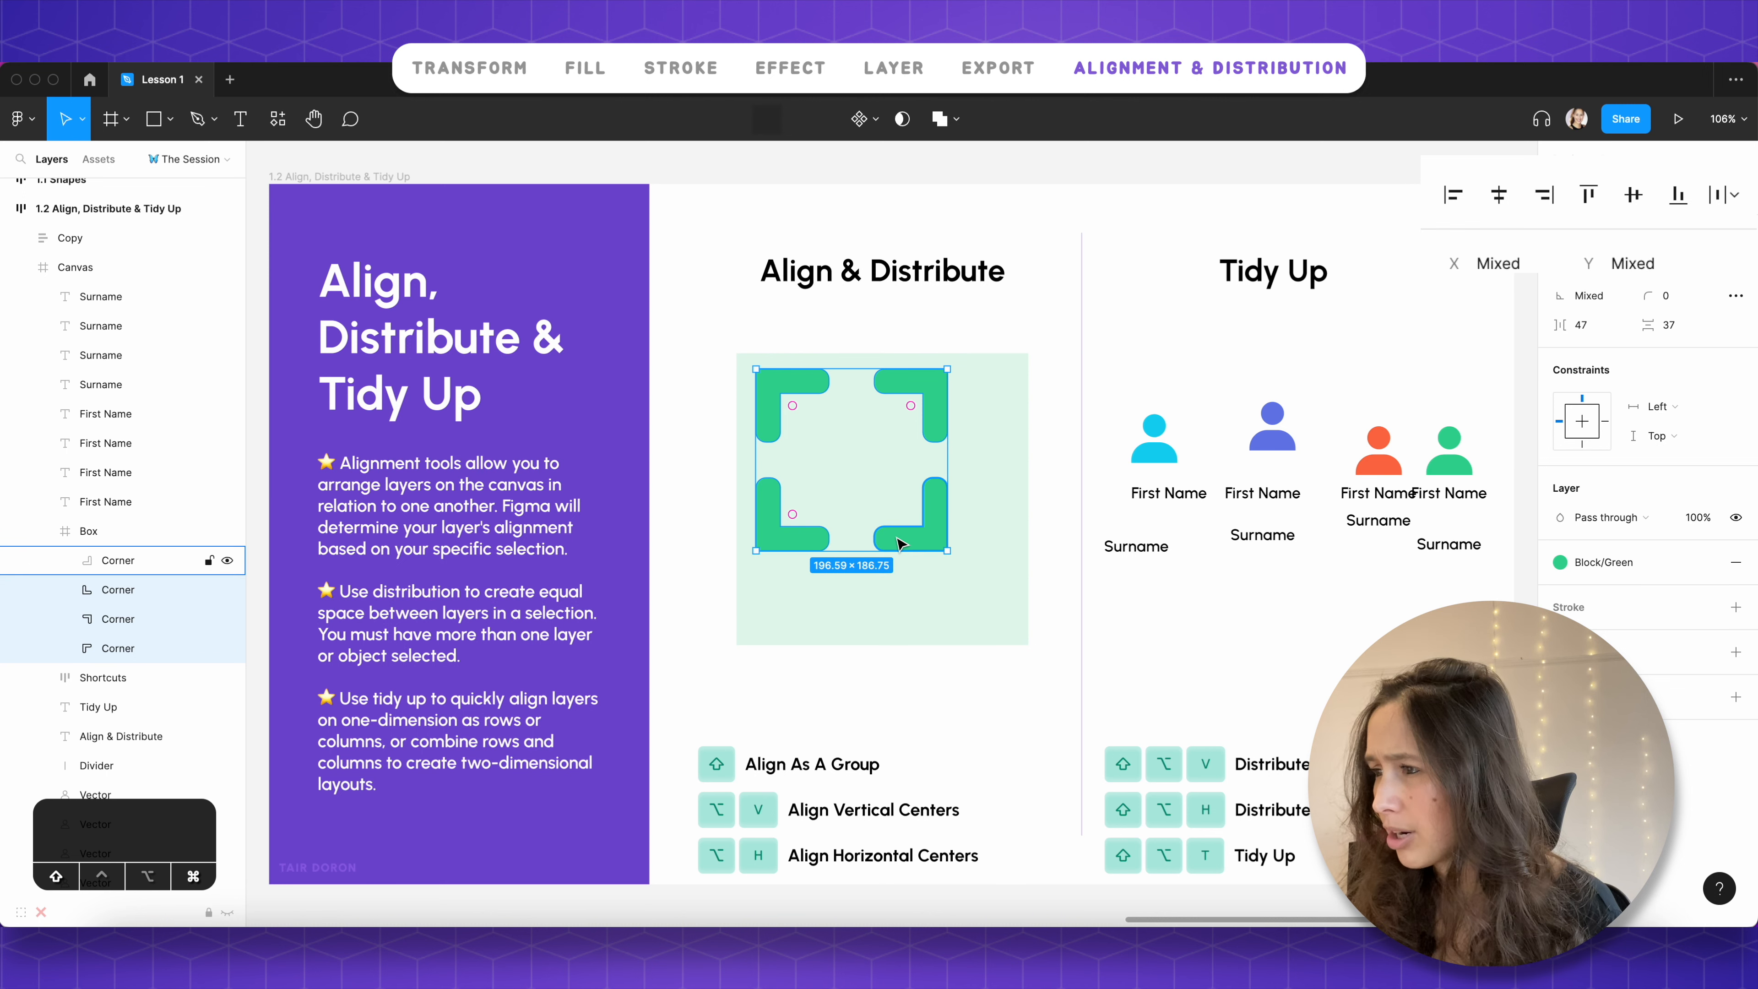
{"action": "left_click", "coordinate": [1497, 197]}
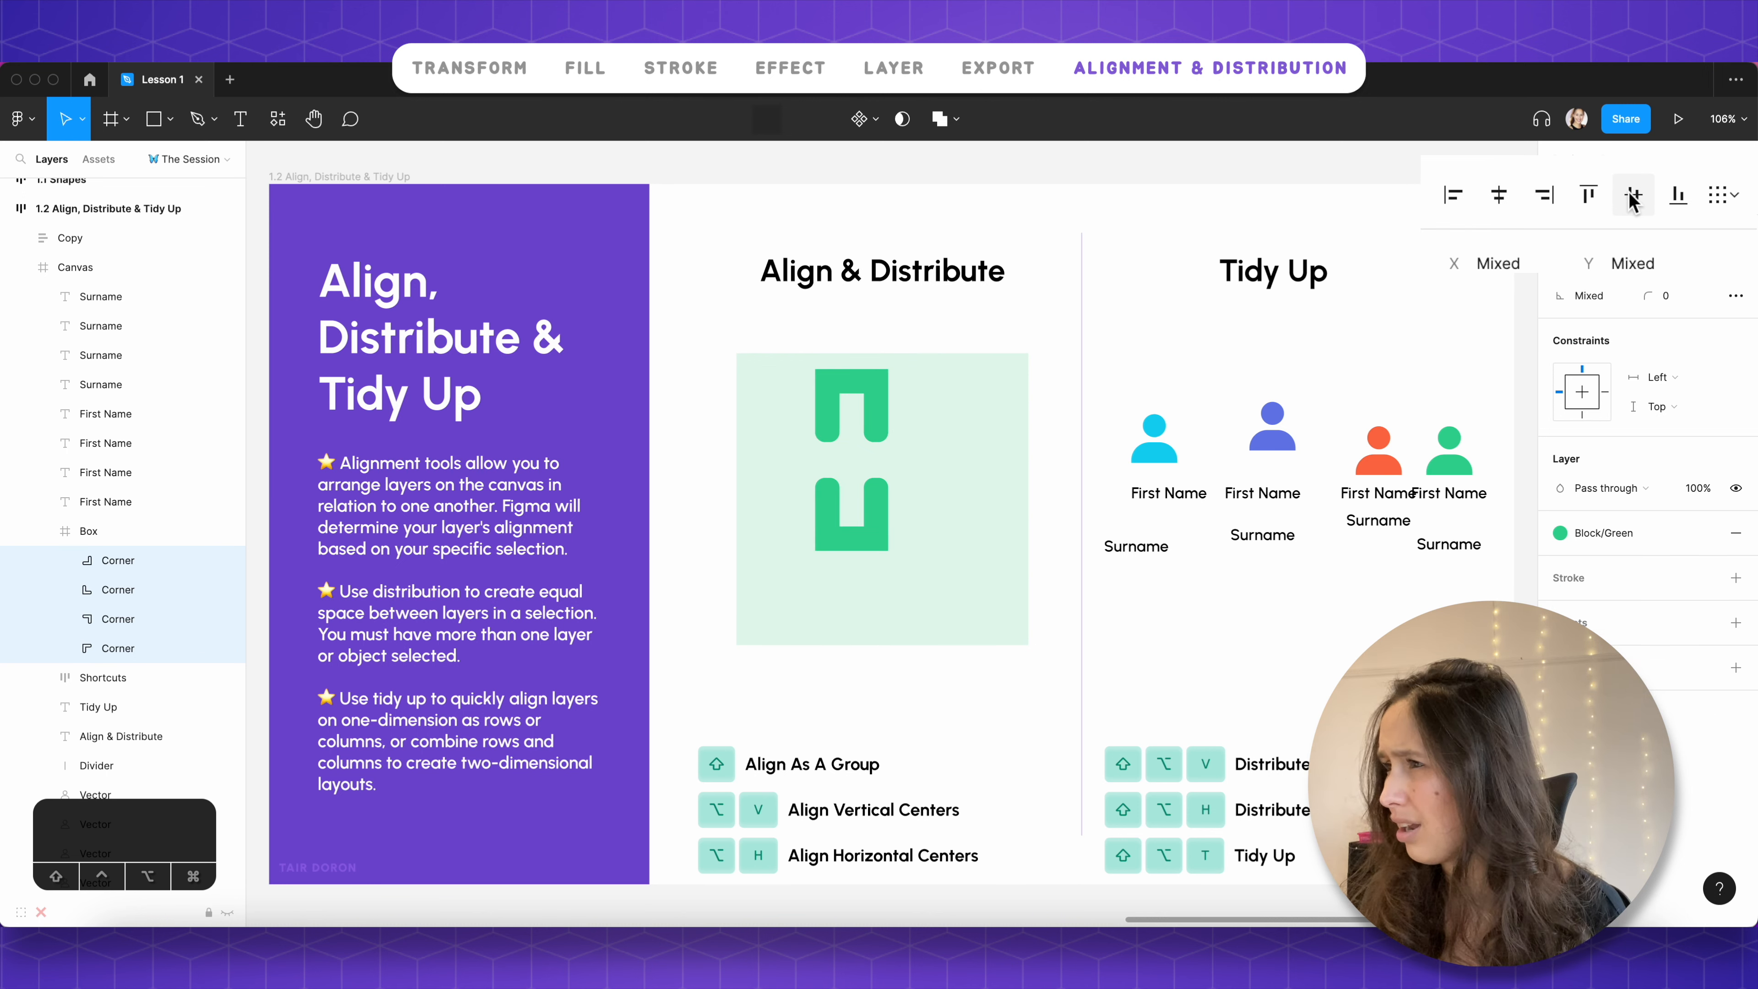
{"action": "left_click", "coordinate": [1632, 197]}
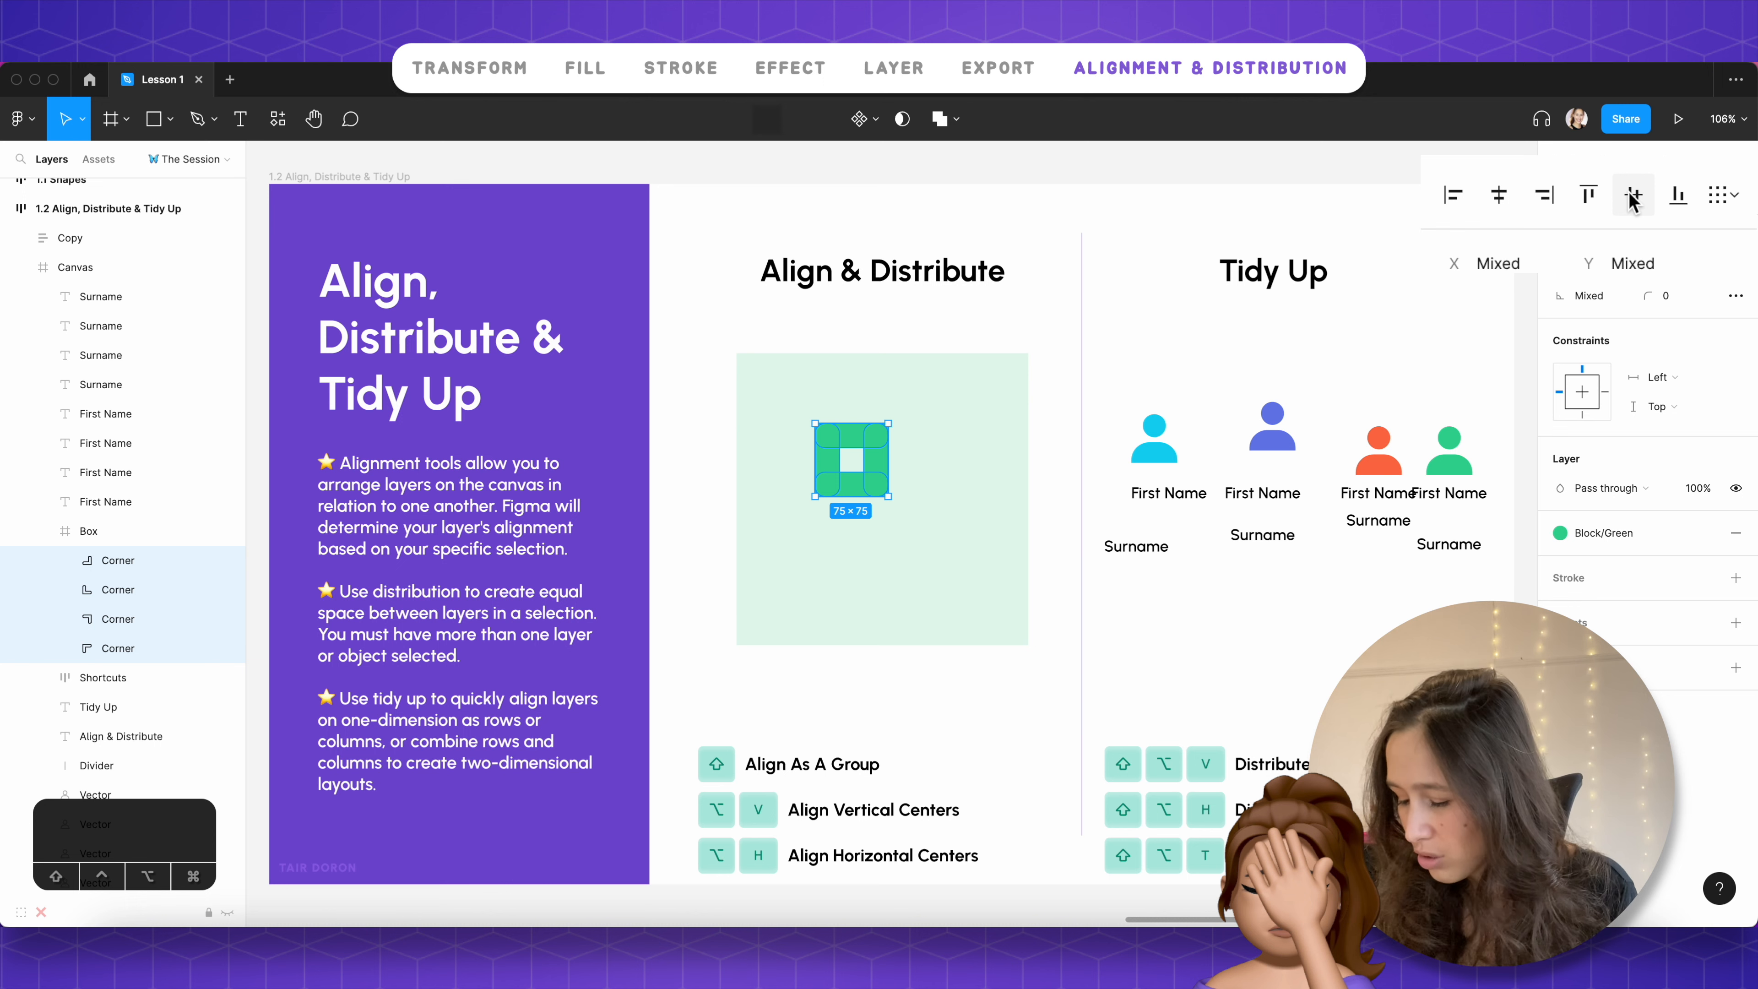
{"action": "key", "text": "super+z"}
{"action": "key", "text": "super+z"}
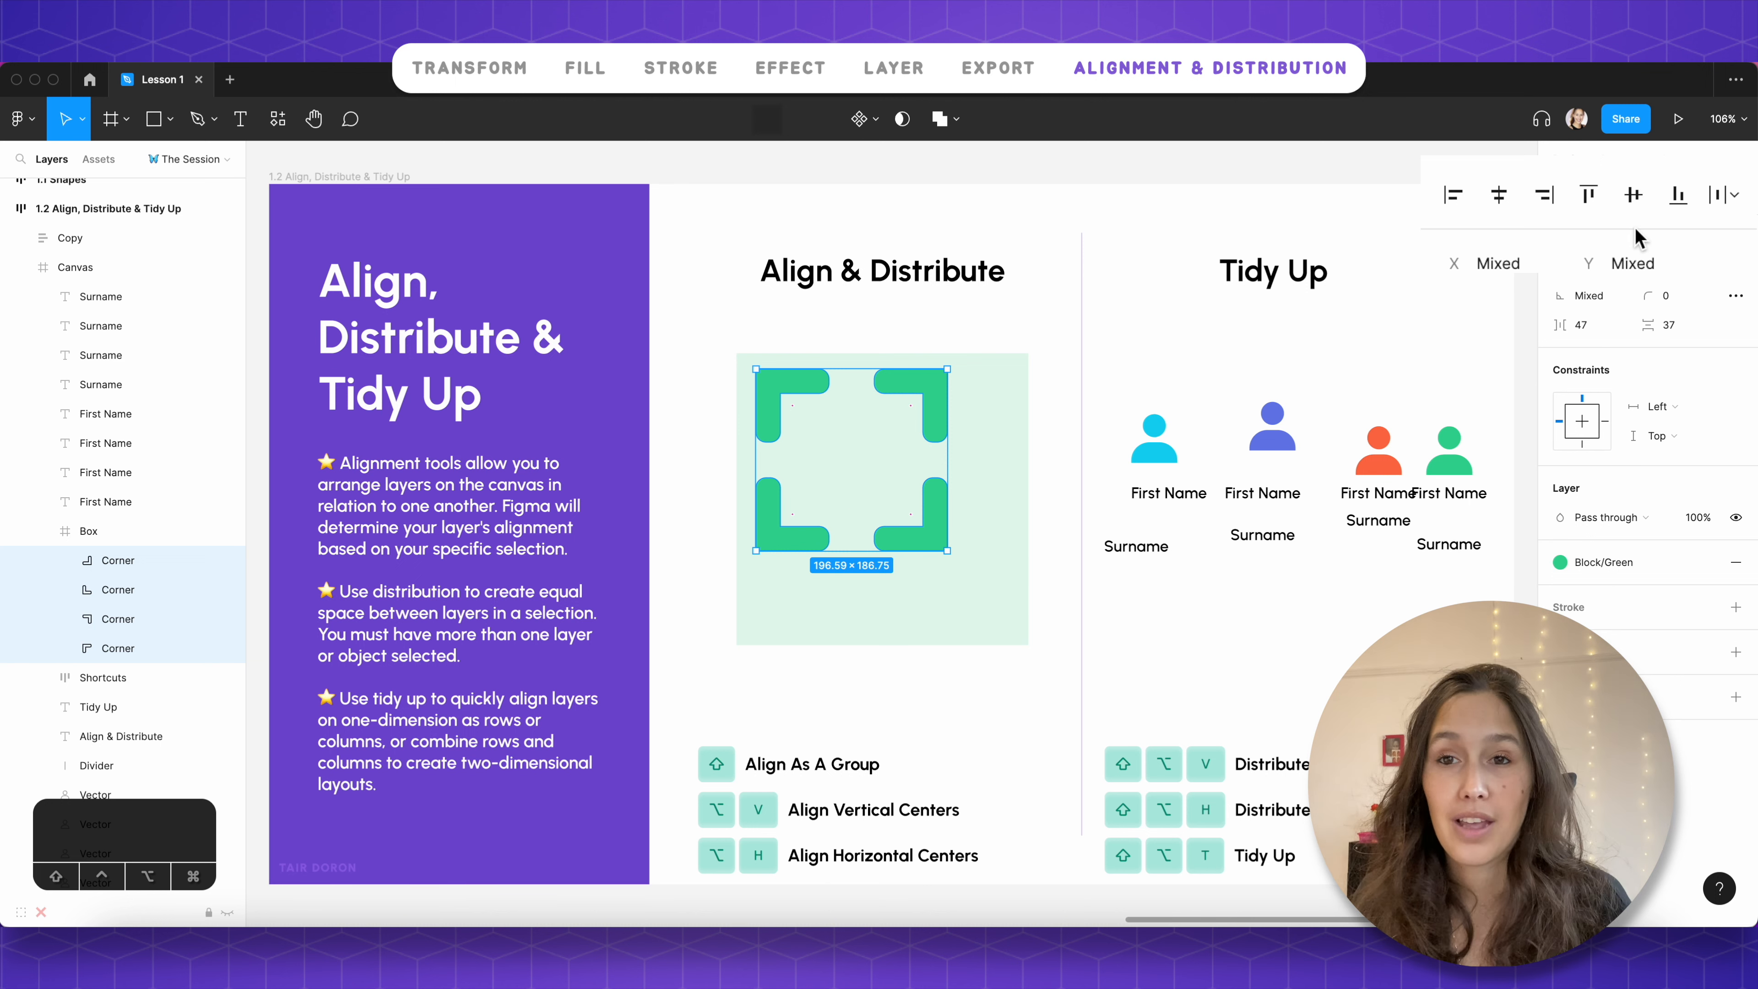
Step: Align the four corner shapes as a group to the horizontal and vertical center of the box, and clear the corner selection
{"action": "key", "text": "shift"}
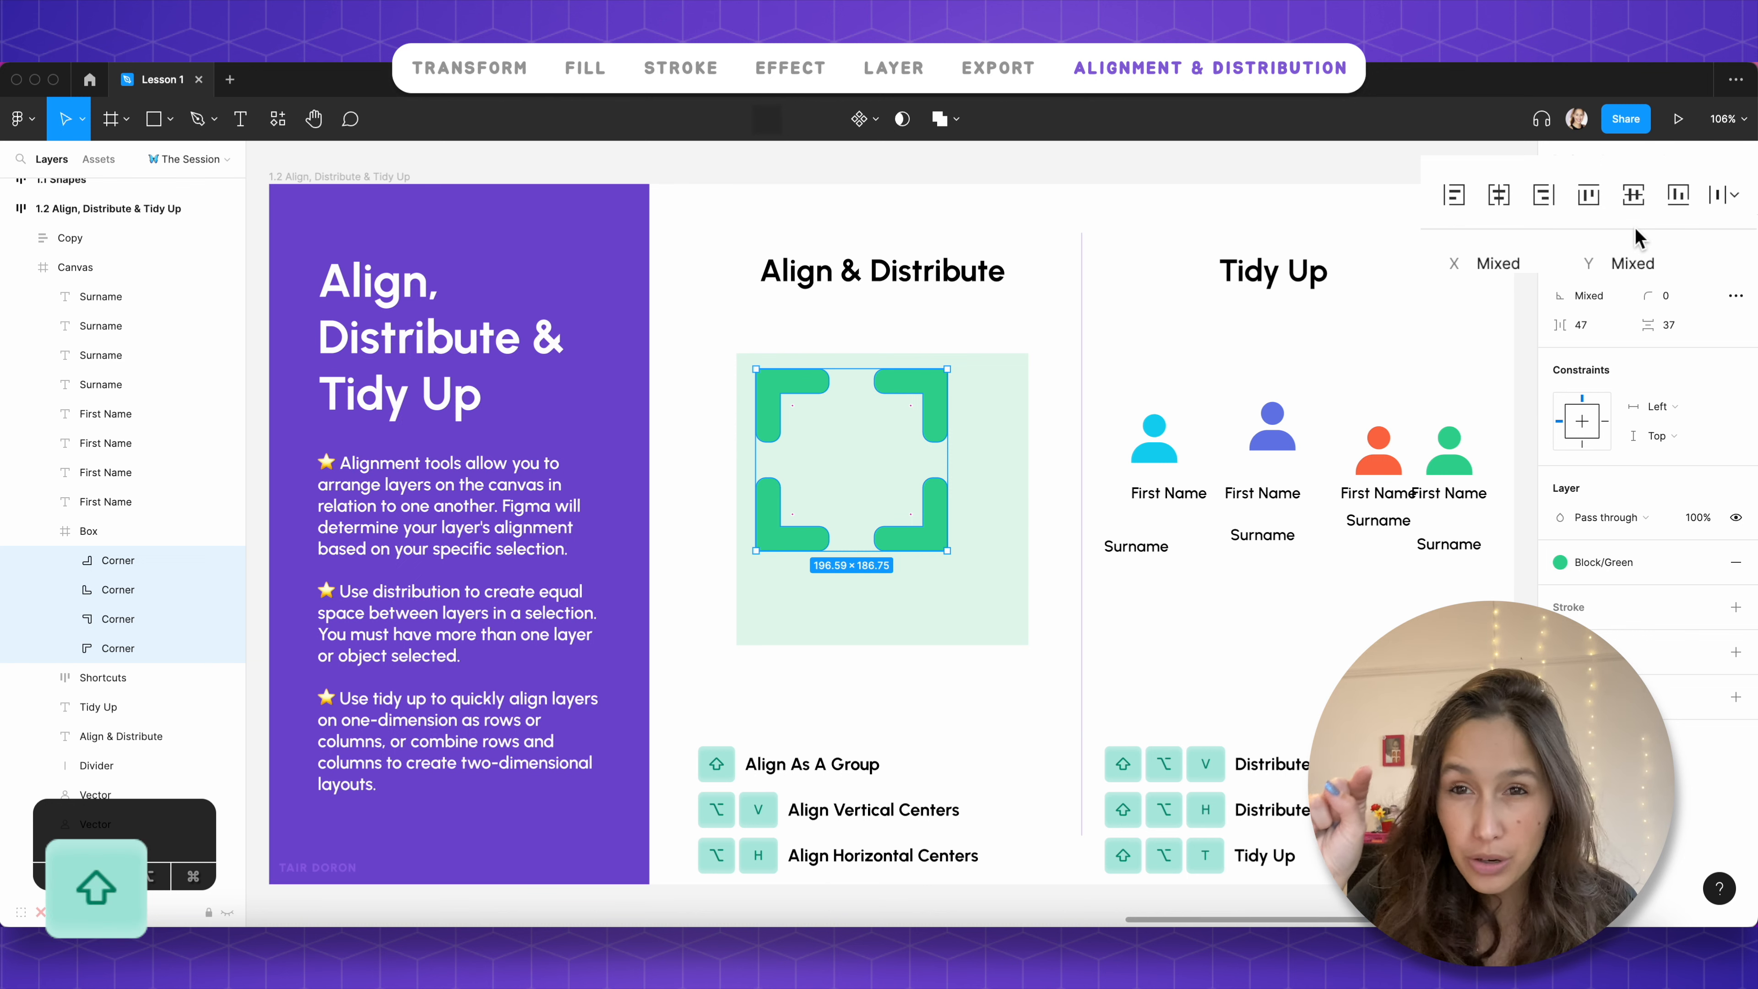
{"action": "left_click", "coordinate": [1497, 196], "text": "shift"}
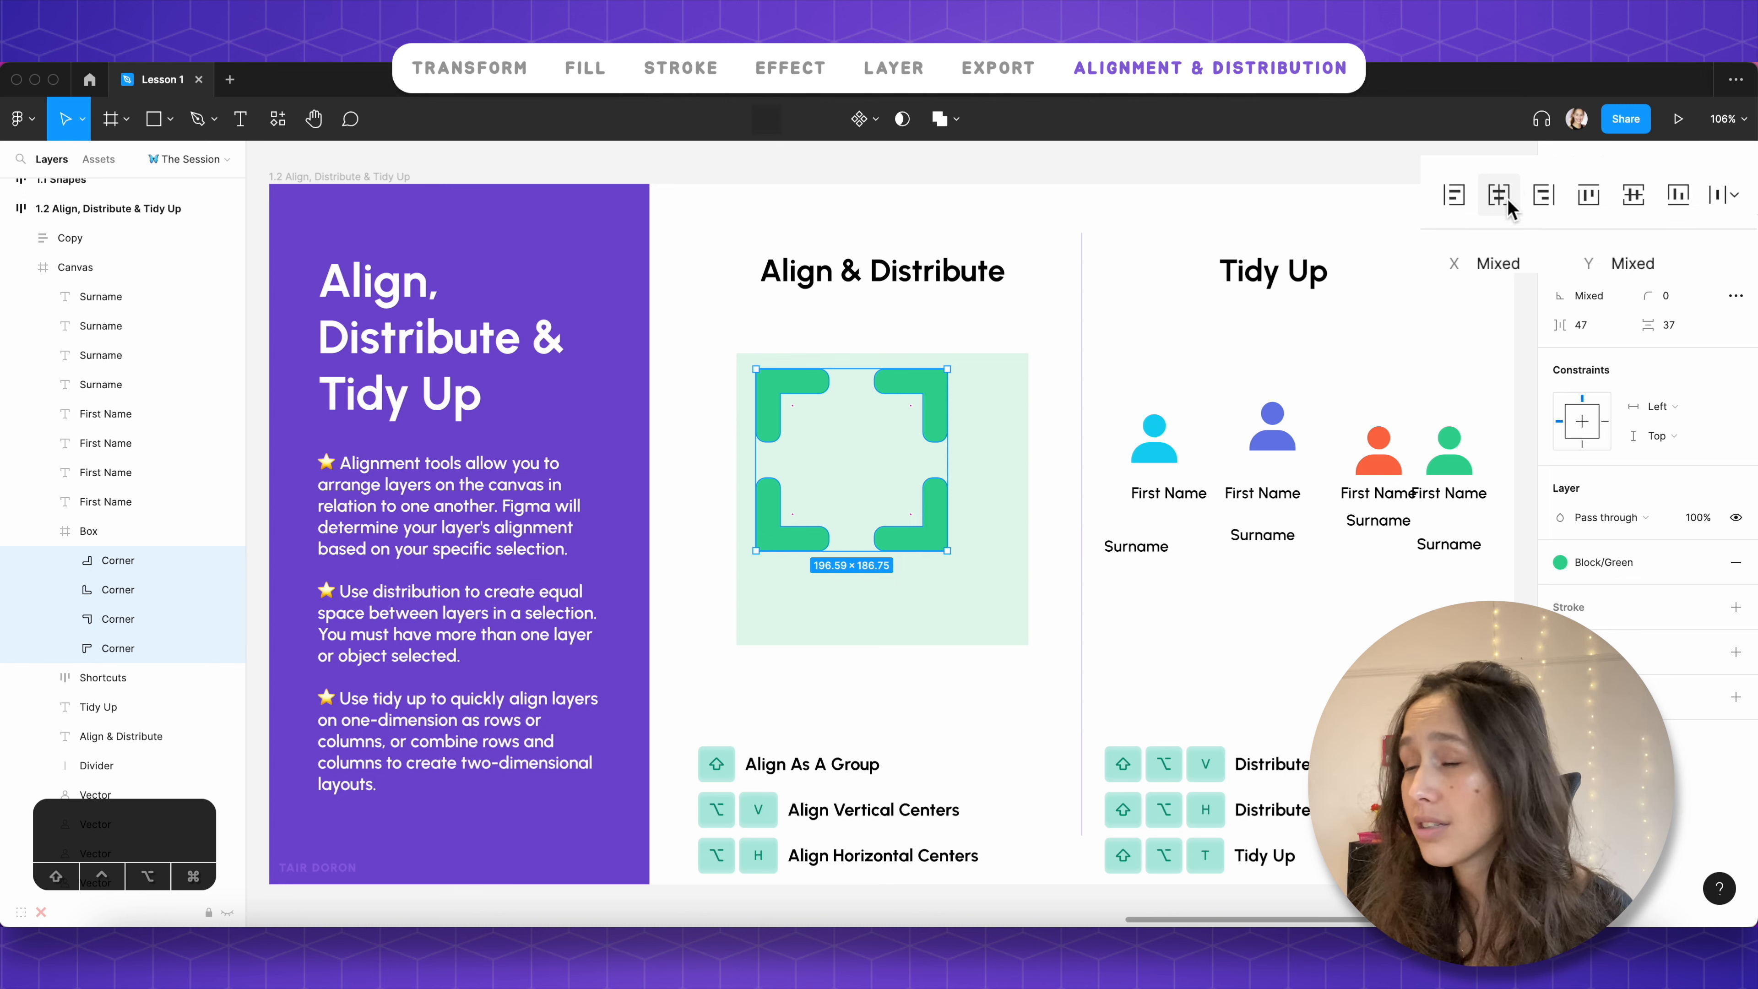
{"action": "key", "text": "shift"}
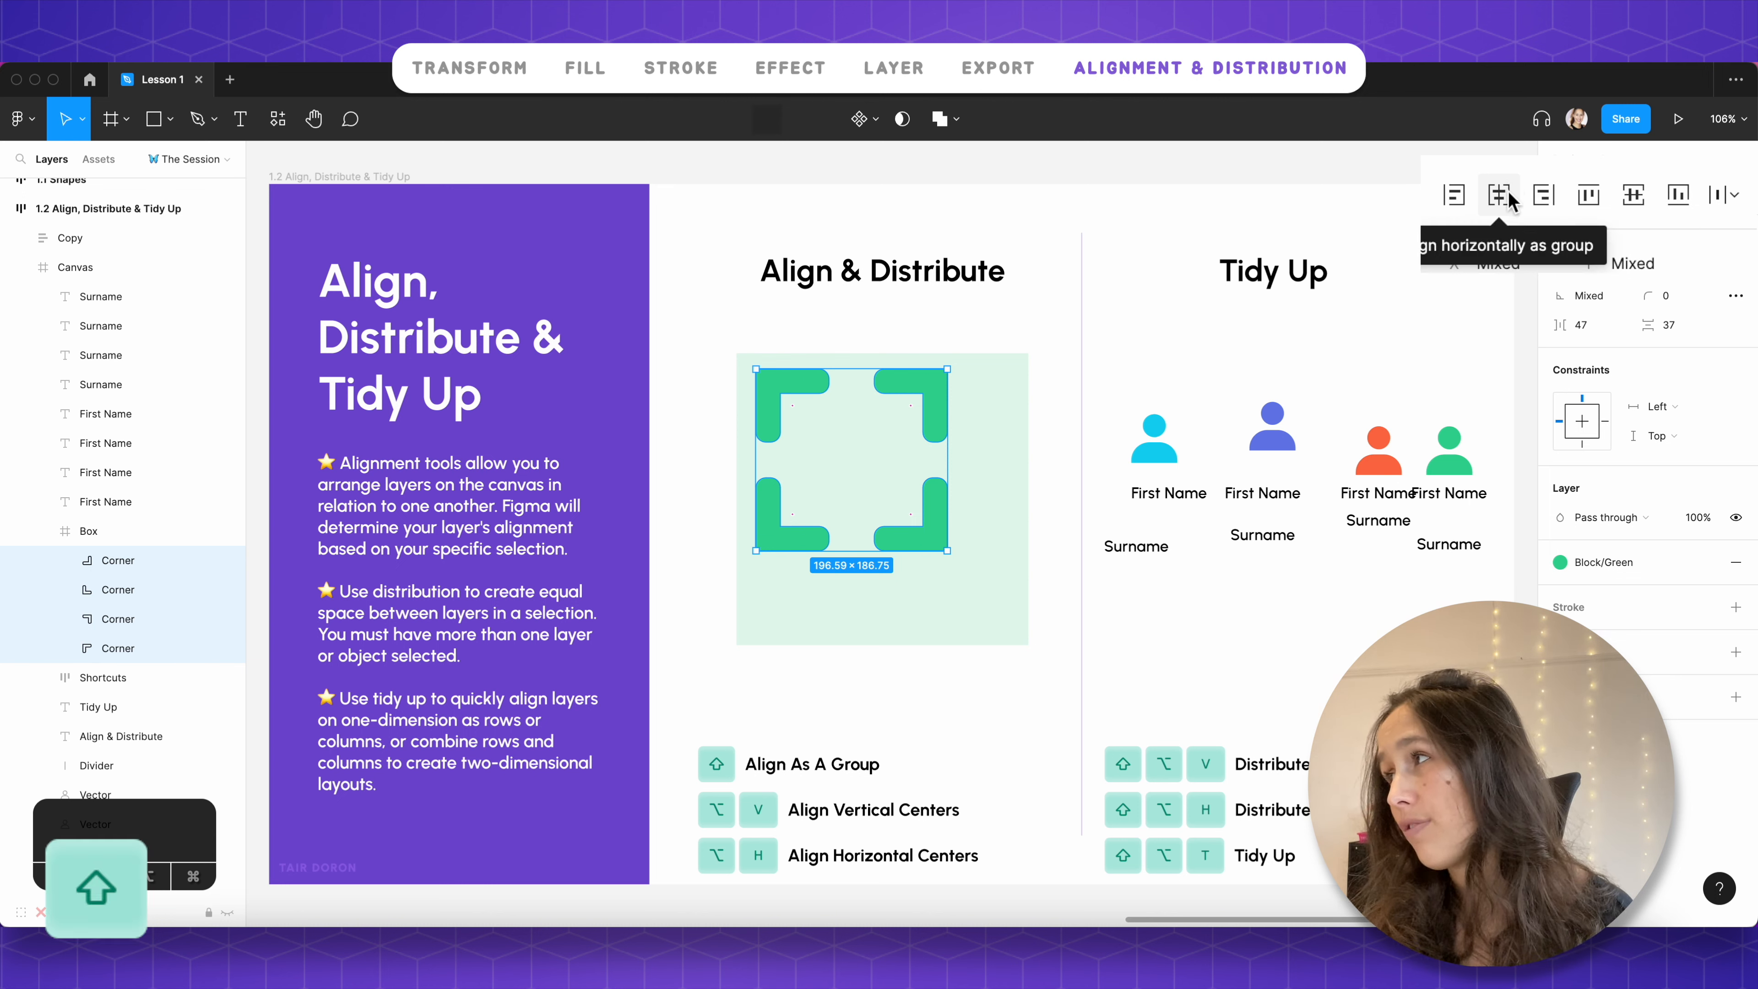
{"action": "left_click", "coordinate": [1500, 196], "text": "shift"}
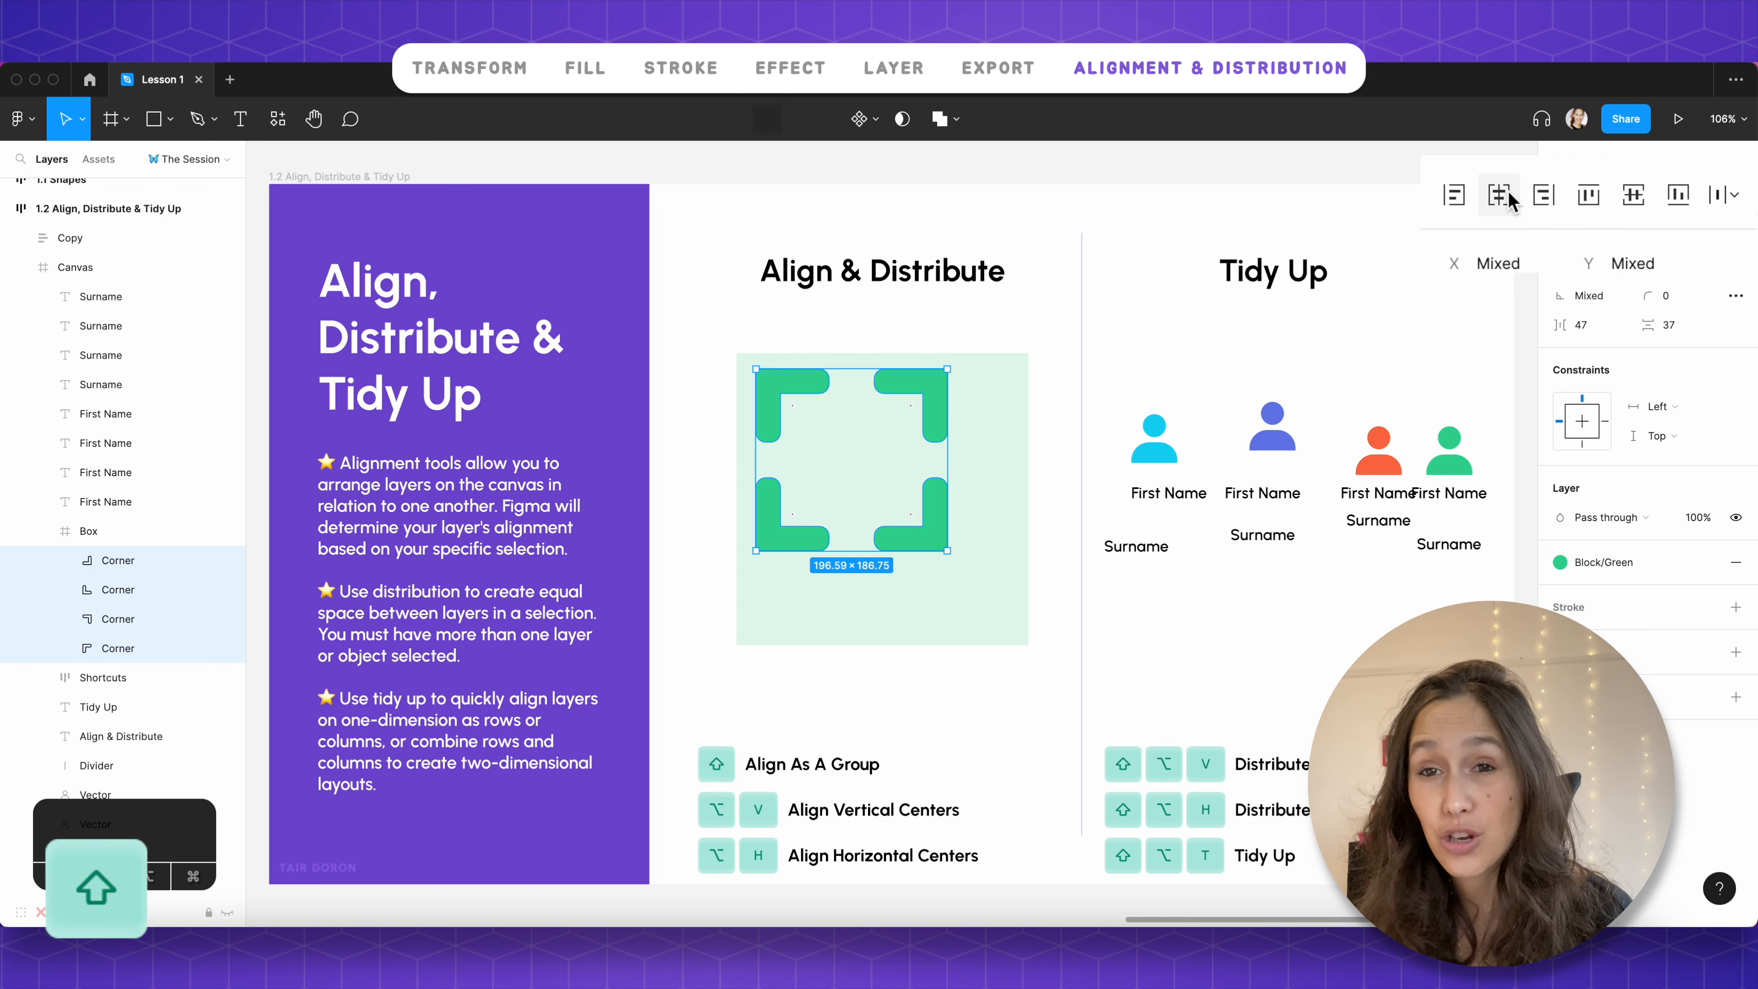
{"action": "left_click", "coordinate": [1634, 196], "text": "shift"}
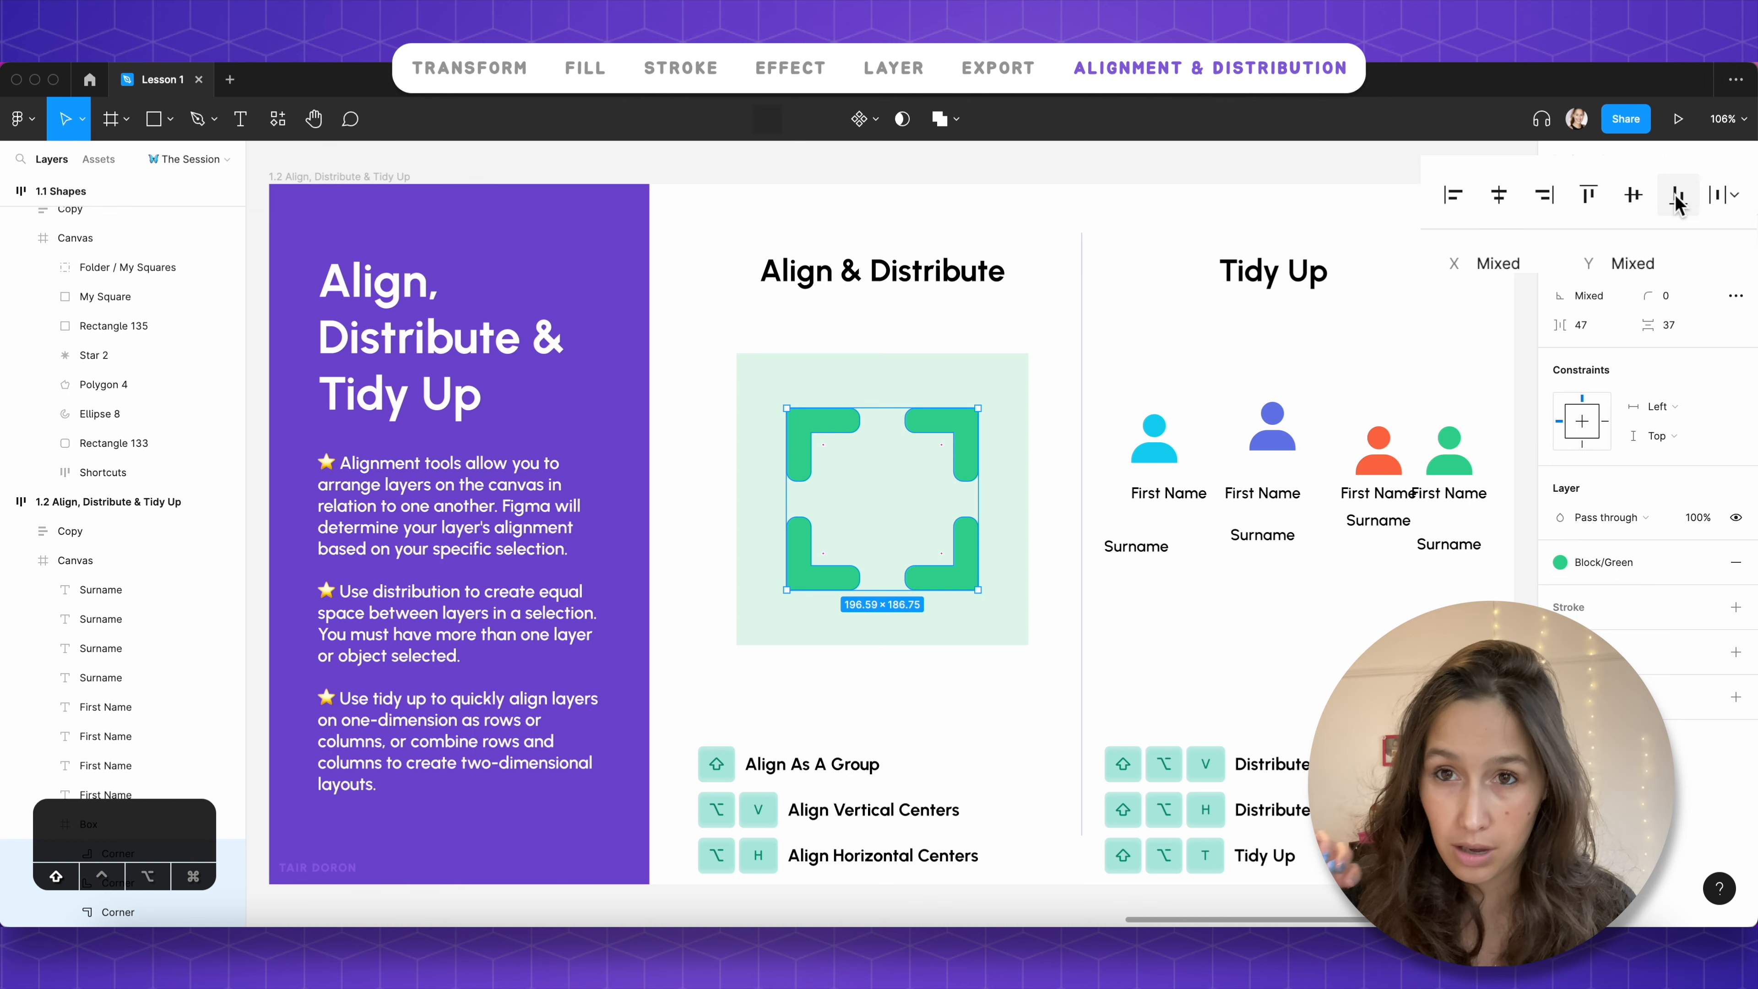
{"action": "key", "text": "Escape"}
{"action": "key", "text": "Escape"}
Step: Select the four person icons under the Tidy Up heading and distribute their horizontal spacing evenly
{"action": "scroll", "coordinate": [965, 450], "scroll_direction": "right", "scroll_amount": 3}
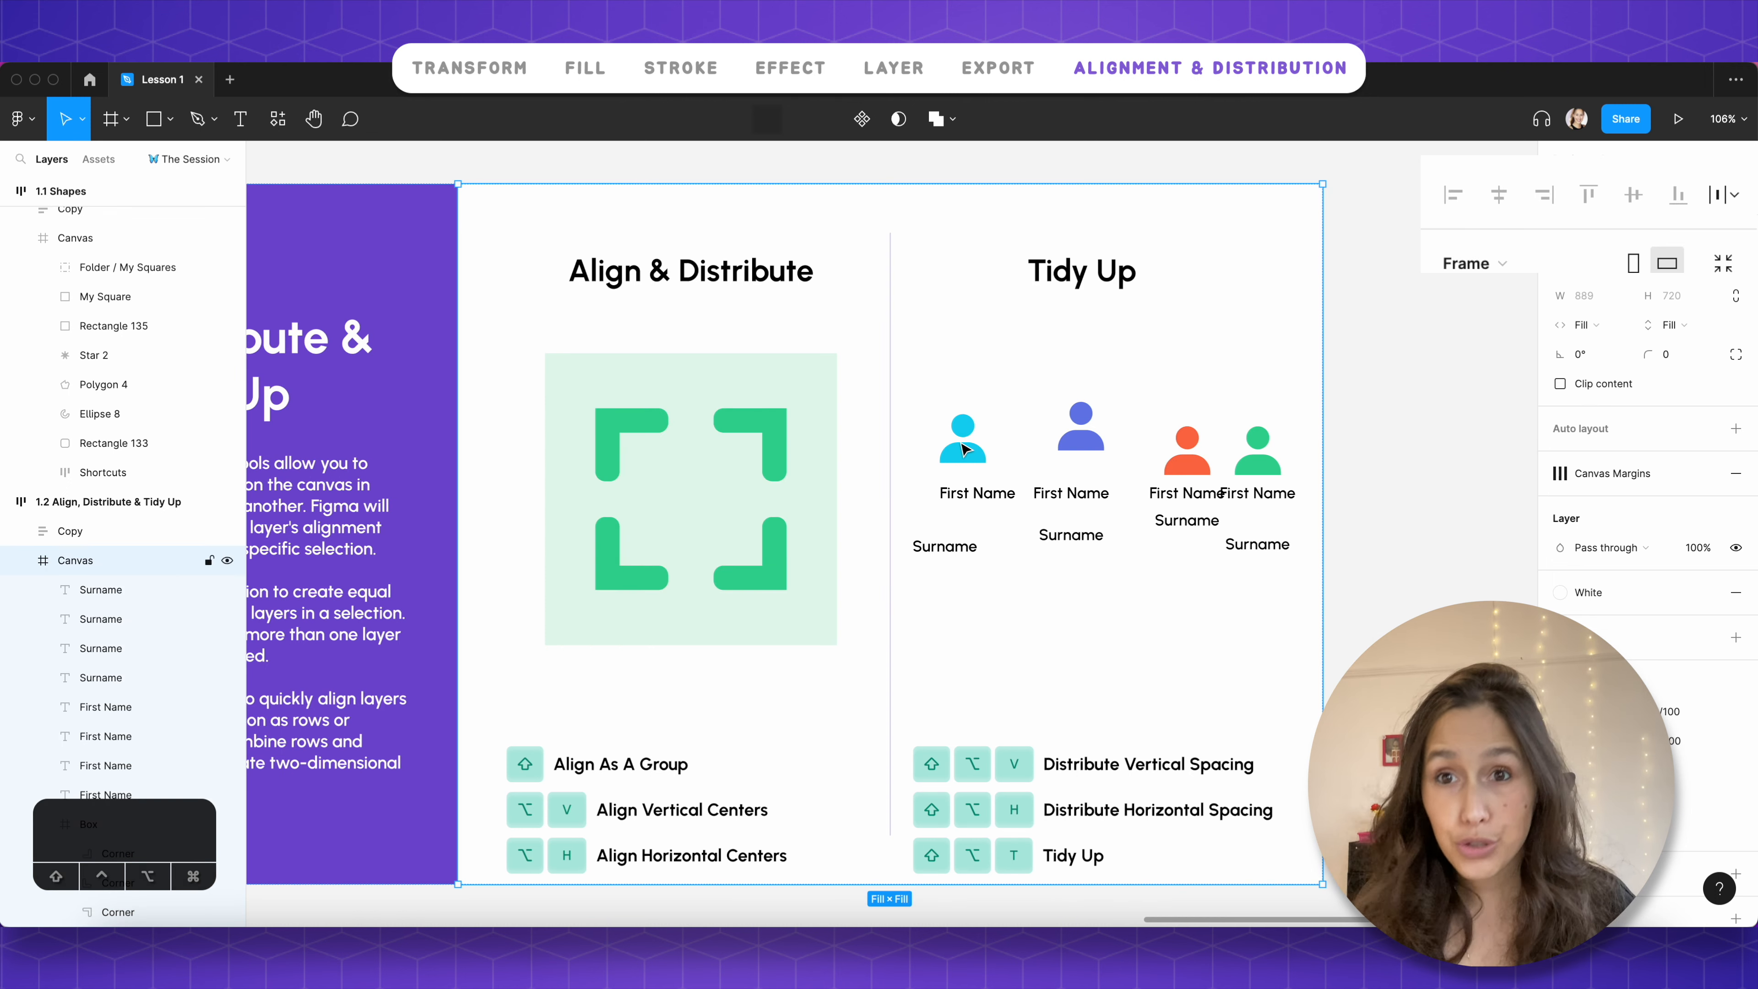
{"action": "scroll", "coordinate": [1013, 420], "scroll_direction": "up", "scroll_amount": 5}
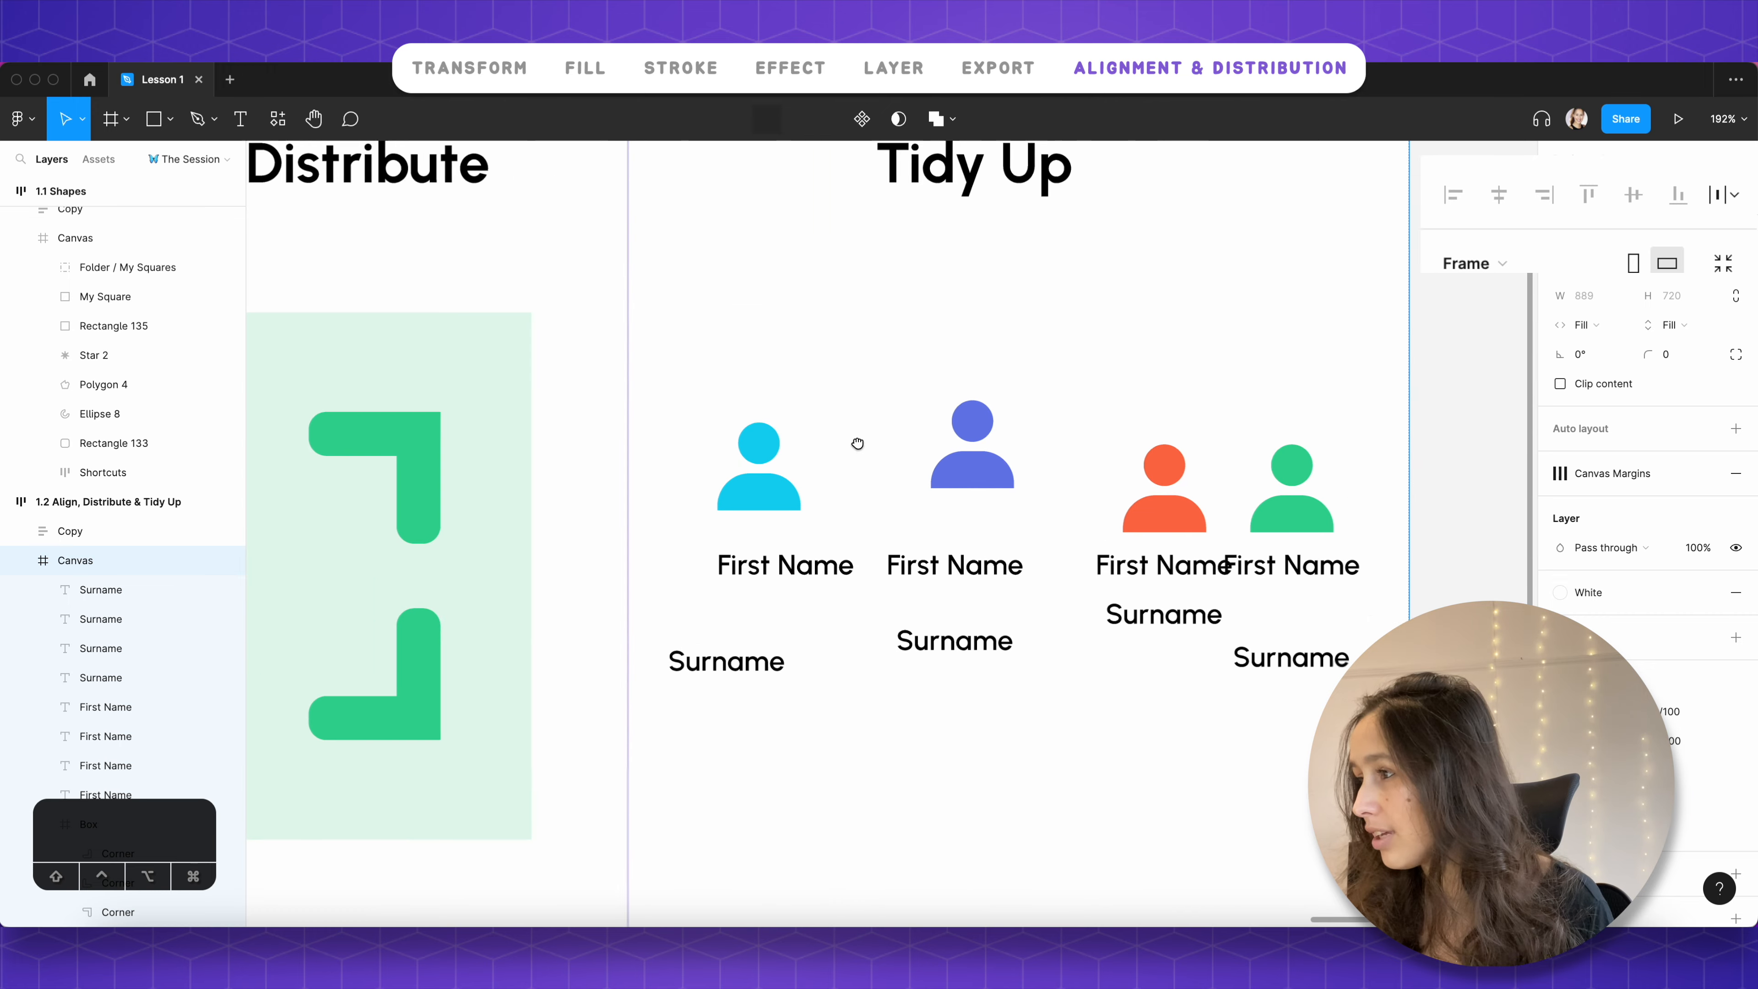
{"action": "left_click", "coordinate": [930, 464]}
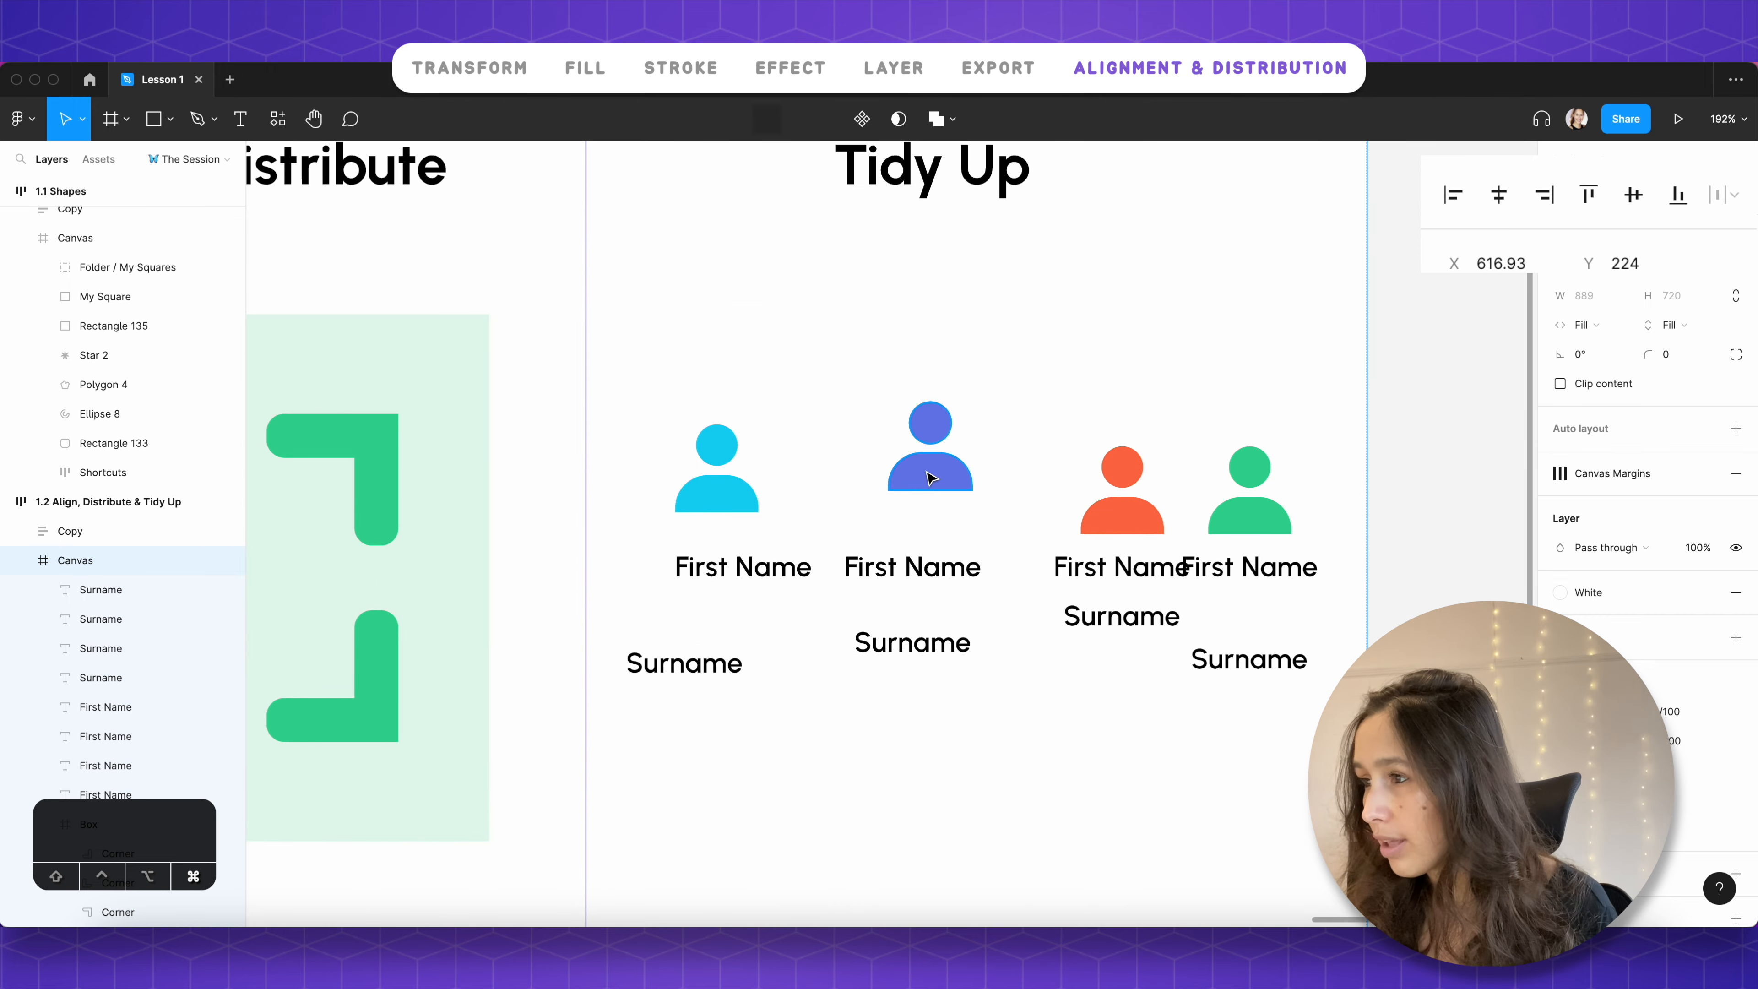
{"action": "left_click", "coordinate": [734, 495], "text": "shift"}
{"action": "left_click", "coordinate": [1124, 514], "text": "shift"}
{"action": "left_click", "coordinate": [1239, 515], "text": "shift"}
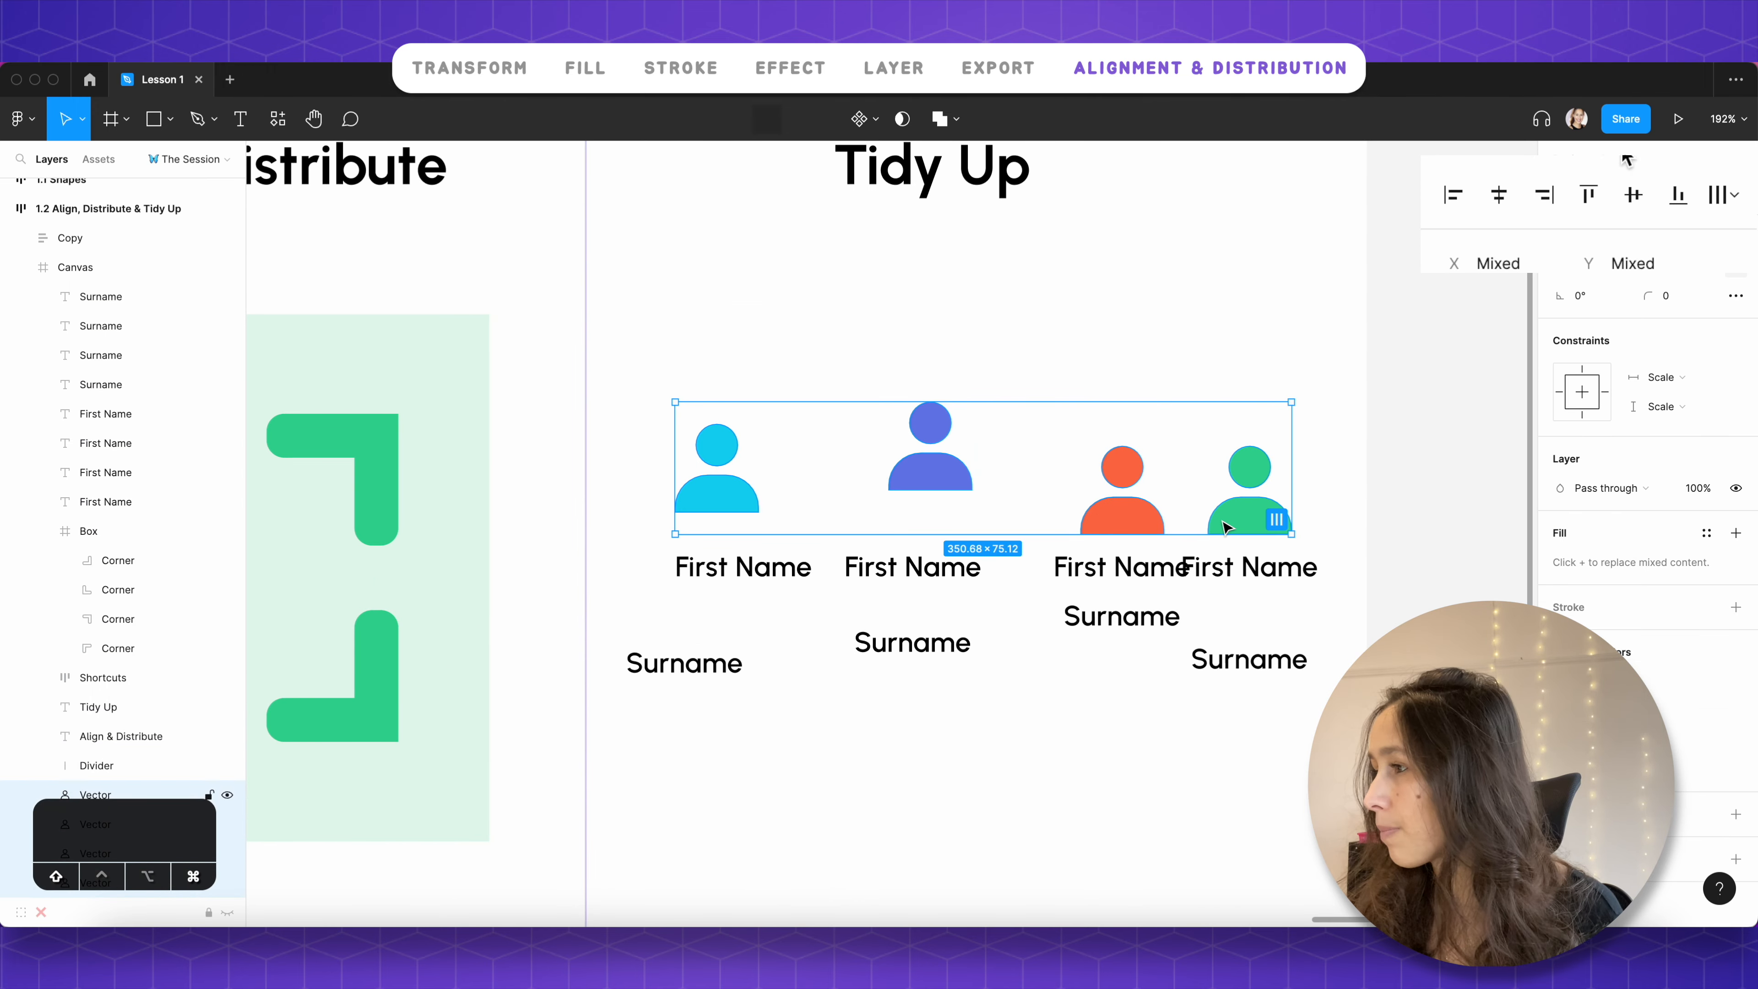
{"action": "mouse_move", "coordinate": [1169, 491]}
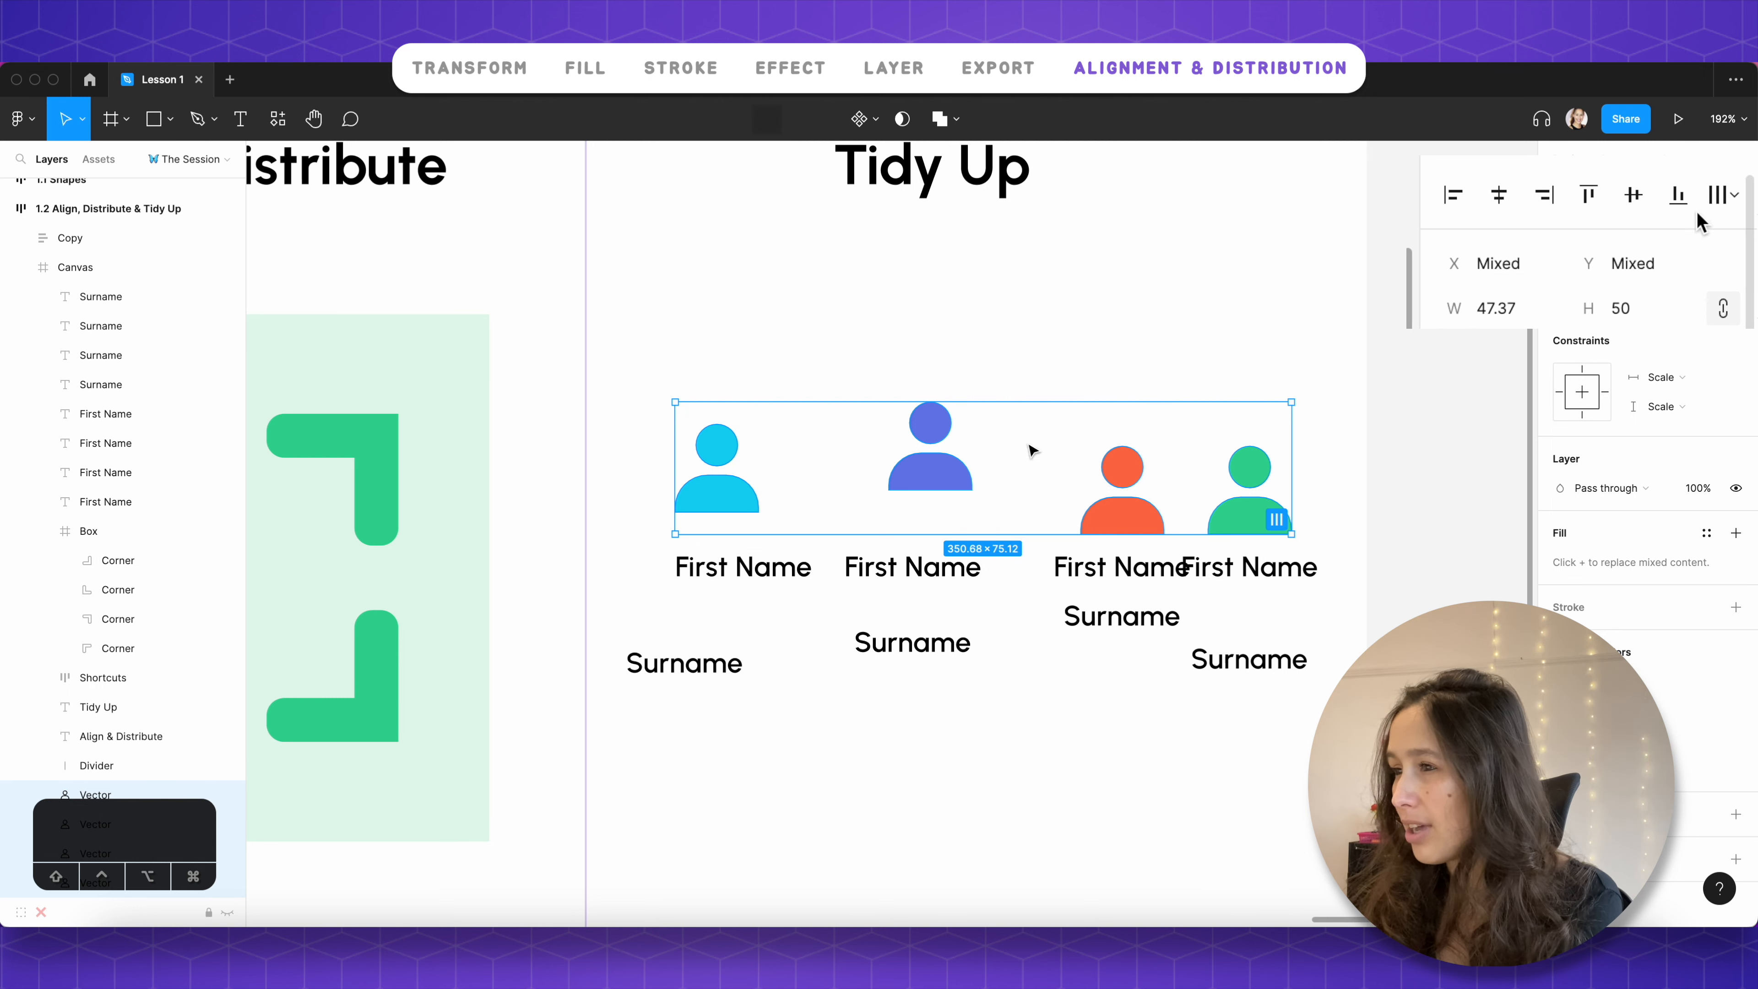
{"action": "left_click", "coordinate": [1725, 194]}
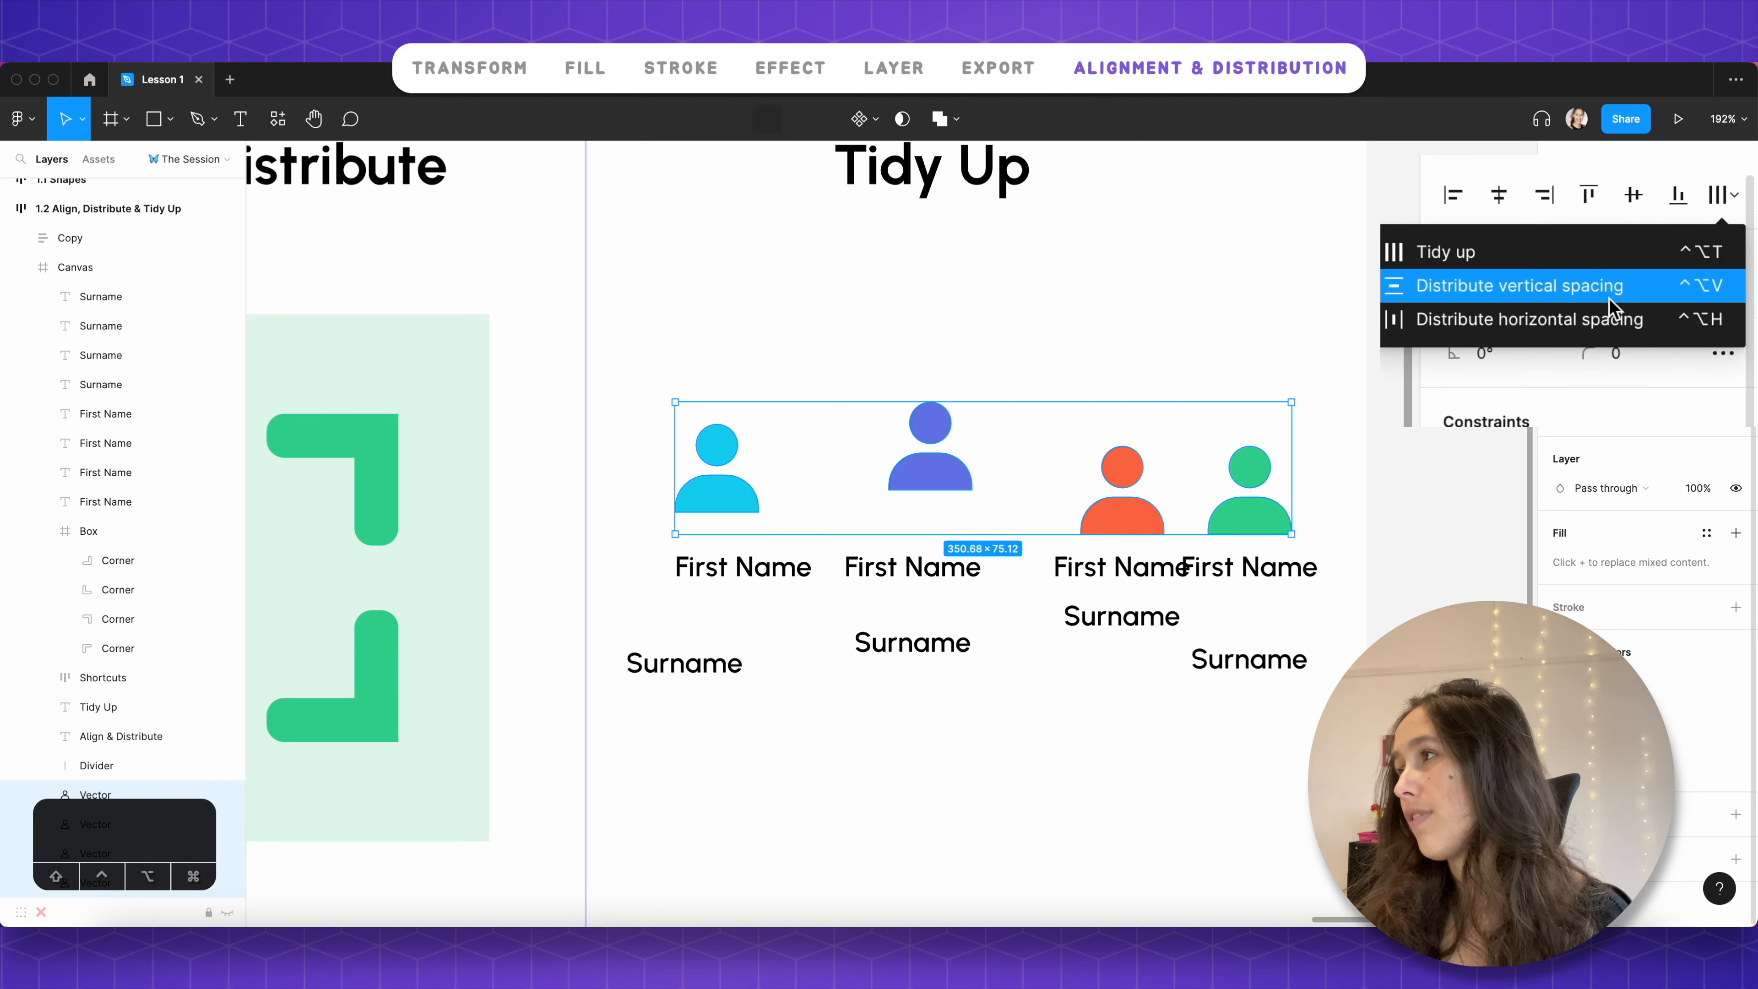
{"action": "left_click", "coordinate": [1611, 322]}
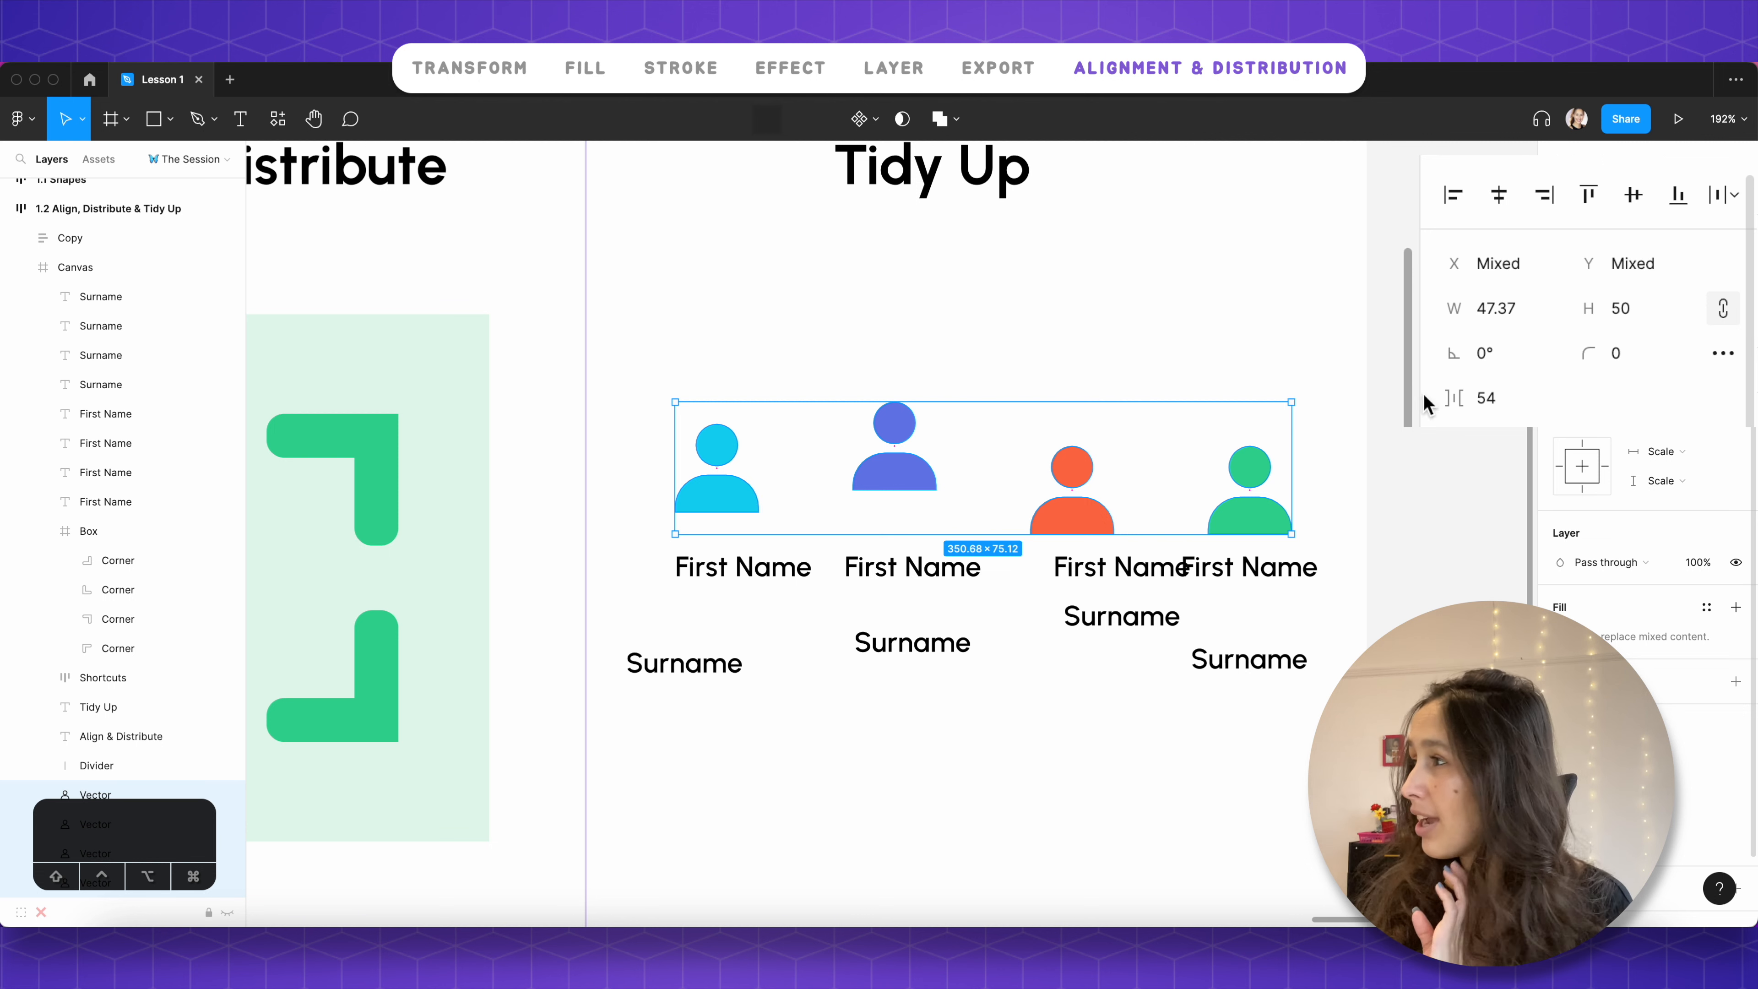
Step: Try a horizontal spacing of 30 between the person icons, undo back to their uneven placement and deselect them
{"action": "left_click", "coordinate": [1528, 407]}
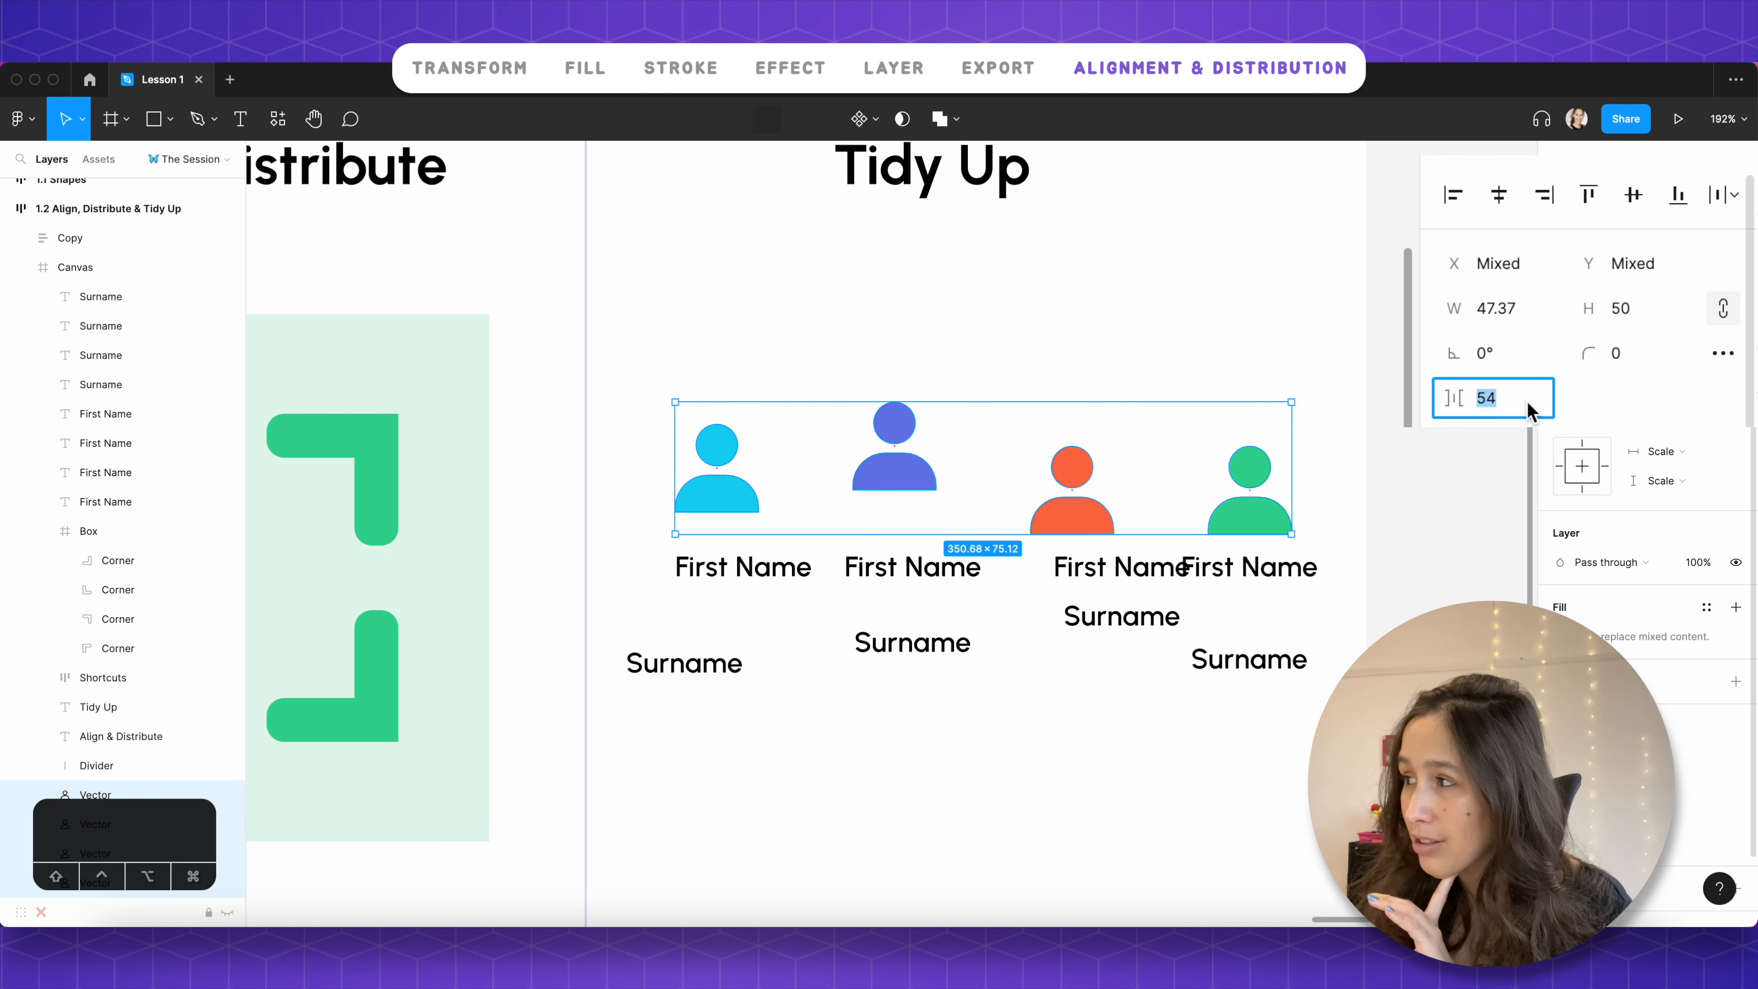
{"action": "type", "text": "30"}
{"action": "key", "text": "Return"}
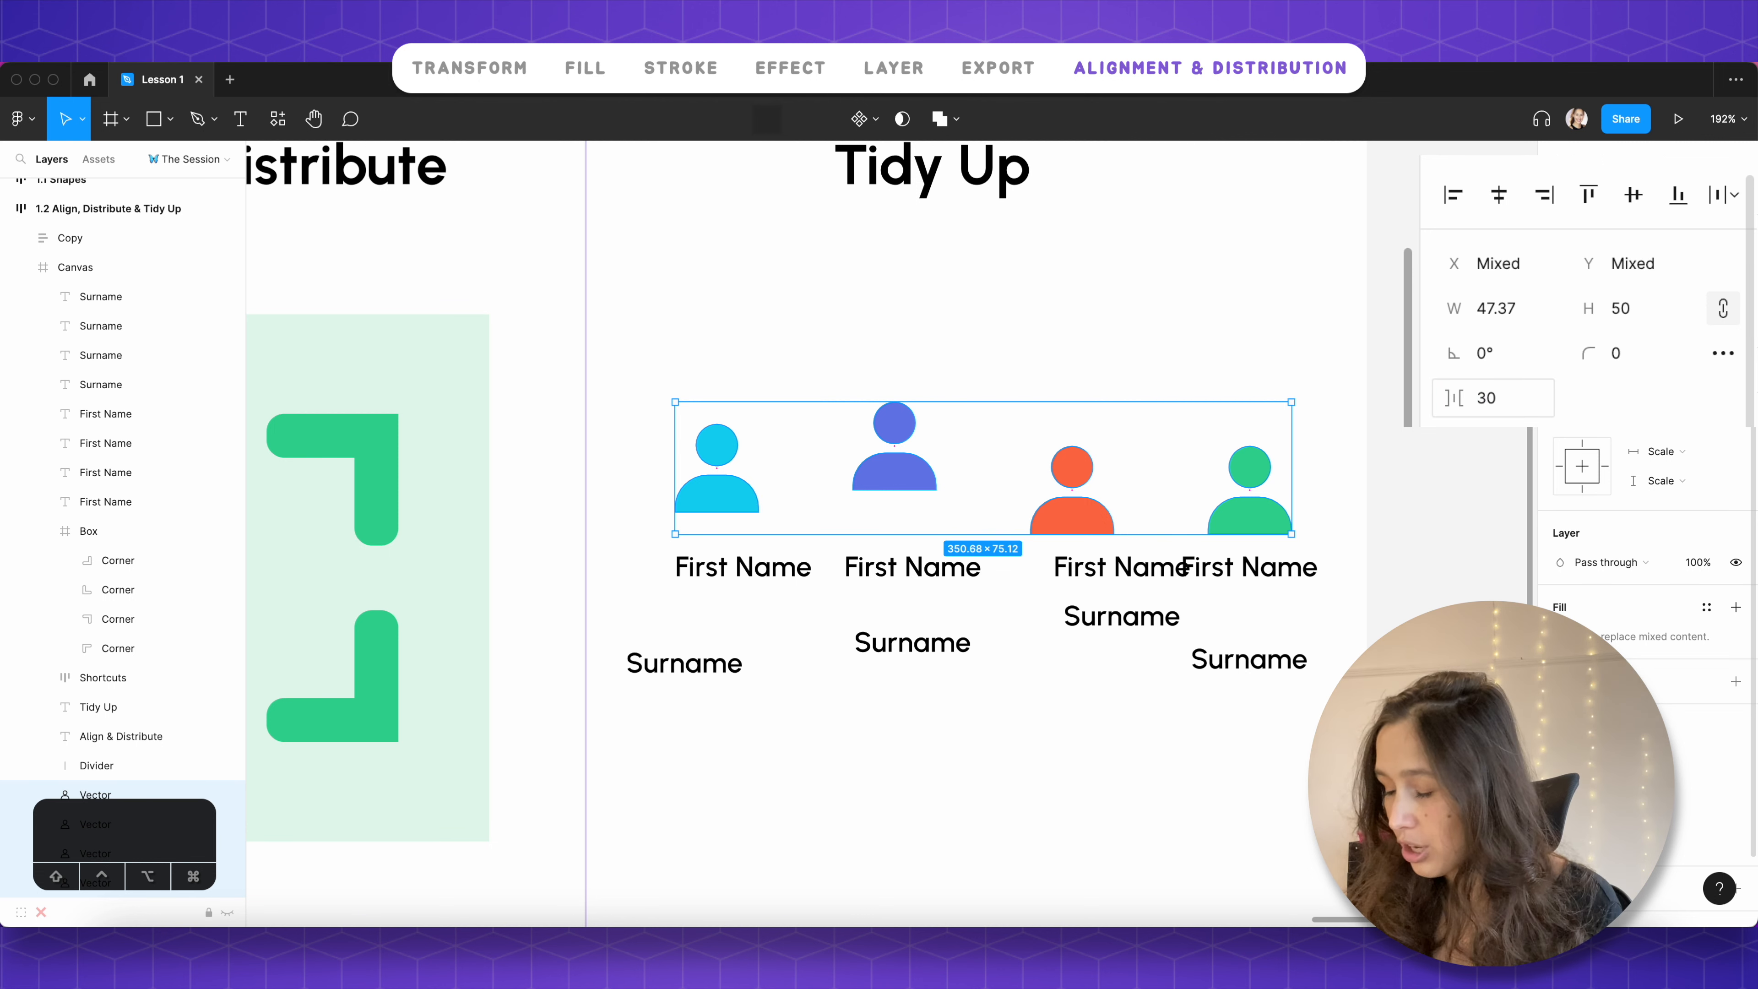
{"action": "key", "text": "super+z"}
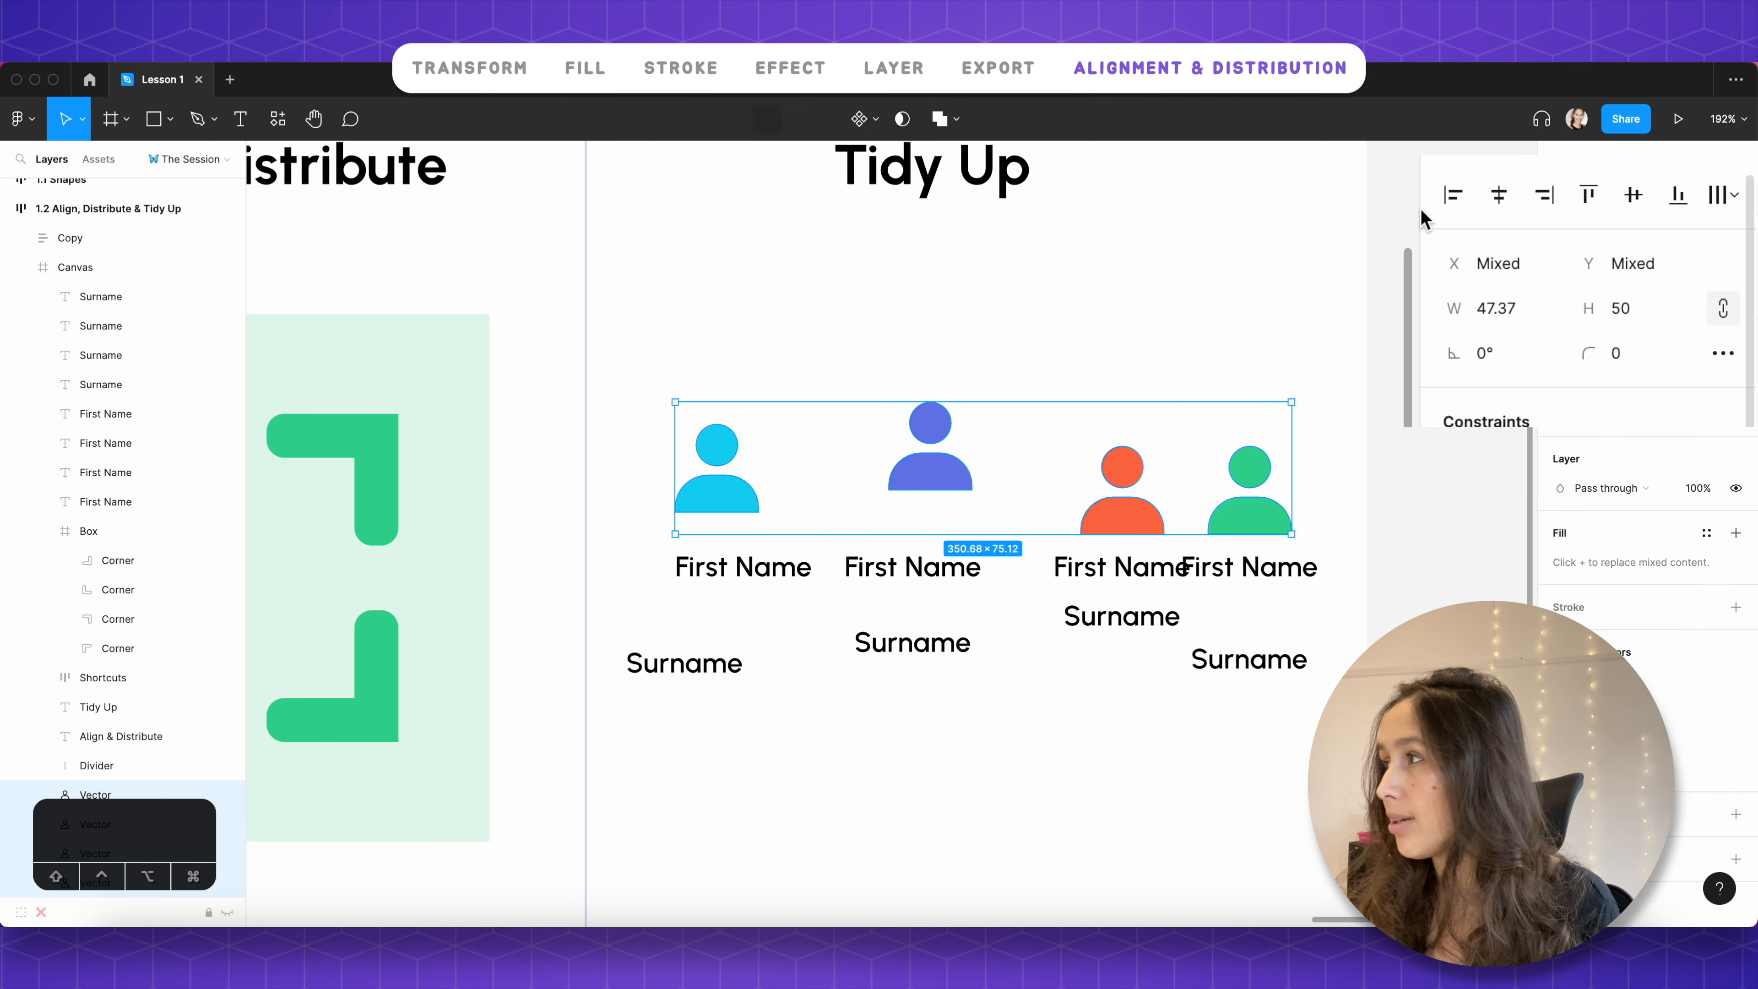
{"action": "left_click", "coordinate": [1473, 428]}
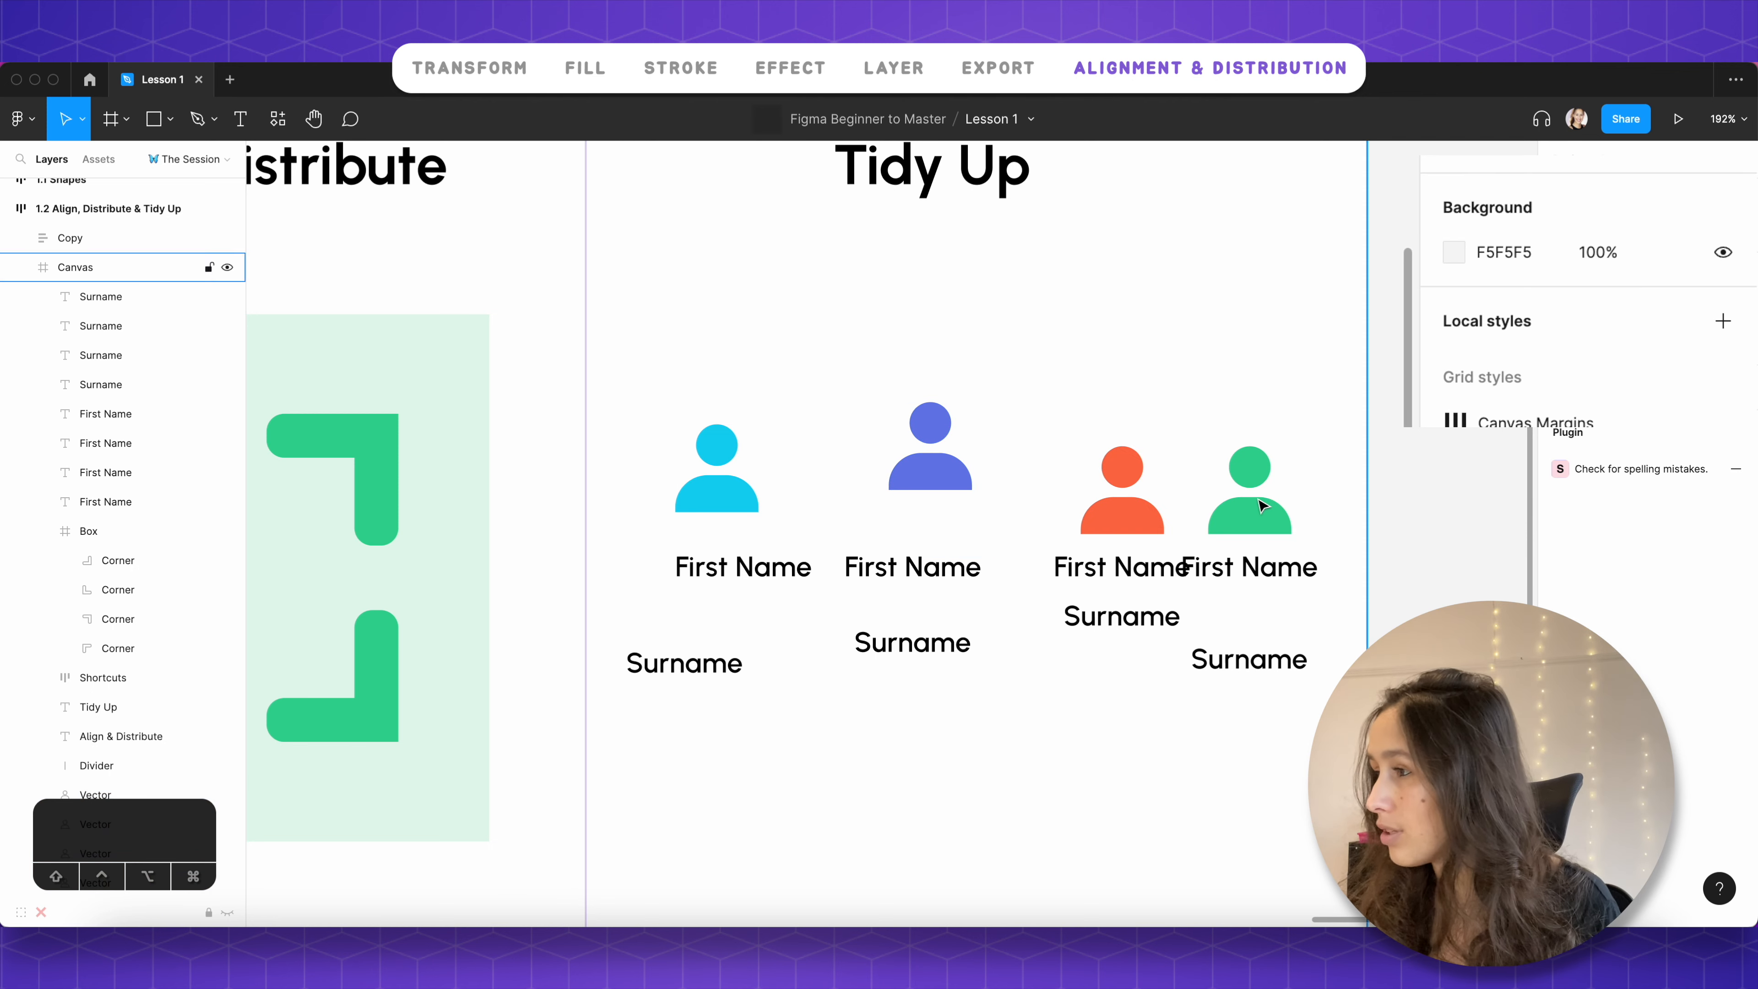
Step: Try distributing vertical spacing between the green person icon and its First Name and Surname labels, and undo it
{"action": "left_click", "coordinate": [1257, 512], "text": "super"}
{"action": "left_click", "coordinate": [1258, 567], "text": "shift"}
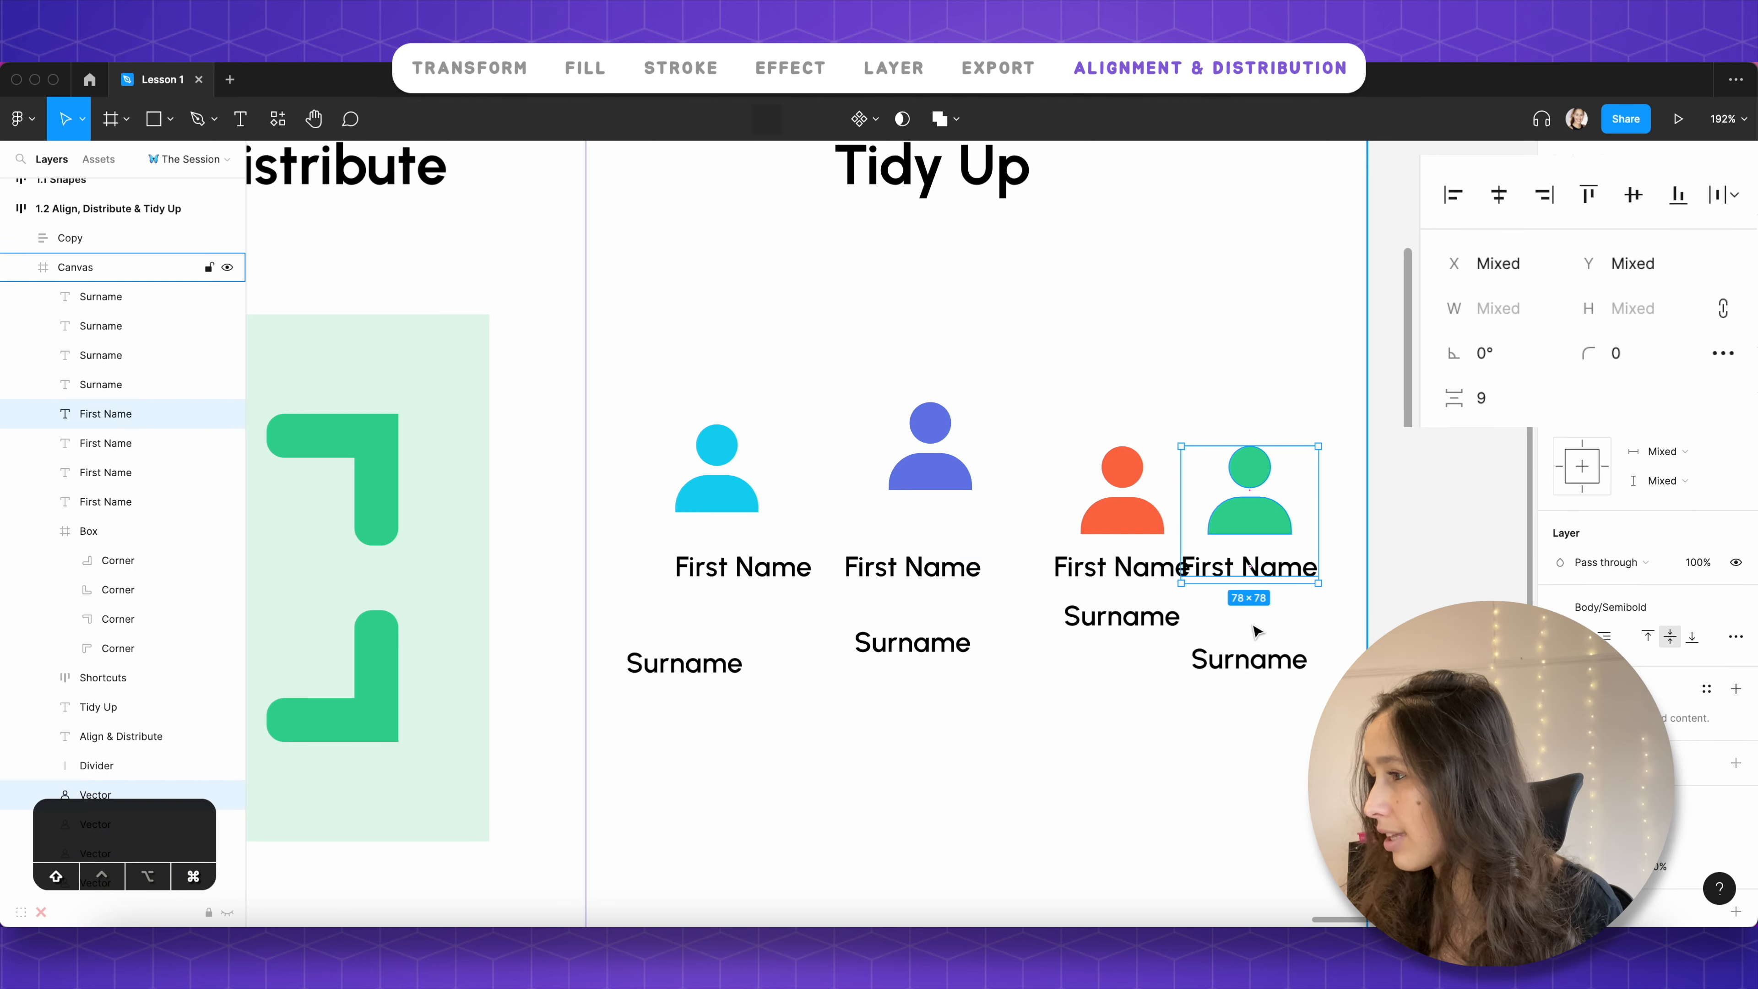
{"action": "left_click", "coordinate": [1248, 658], "text": "shift"}
{"action": "left_click", "coordinate": [1727, 194]}
{"action": "left_click", "coordinate": [1591, 286]}
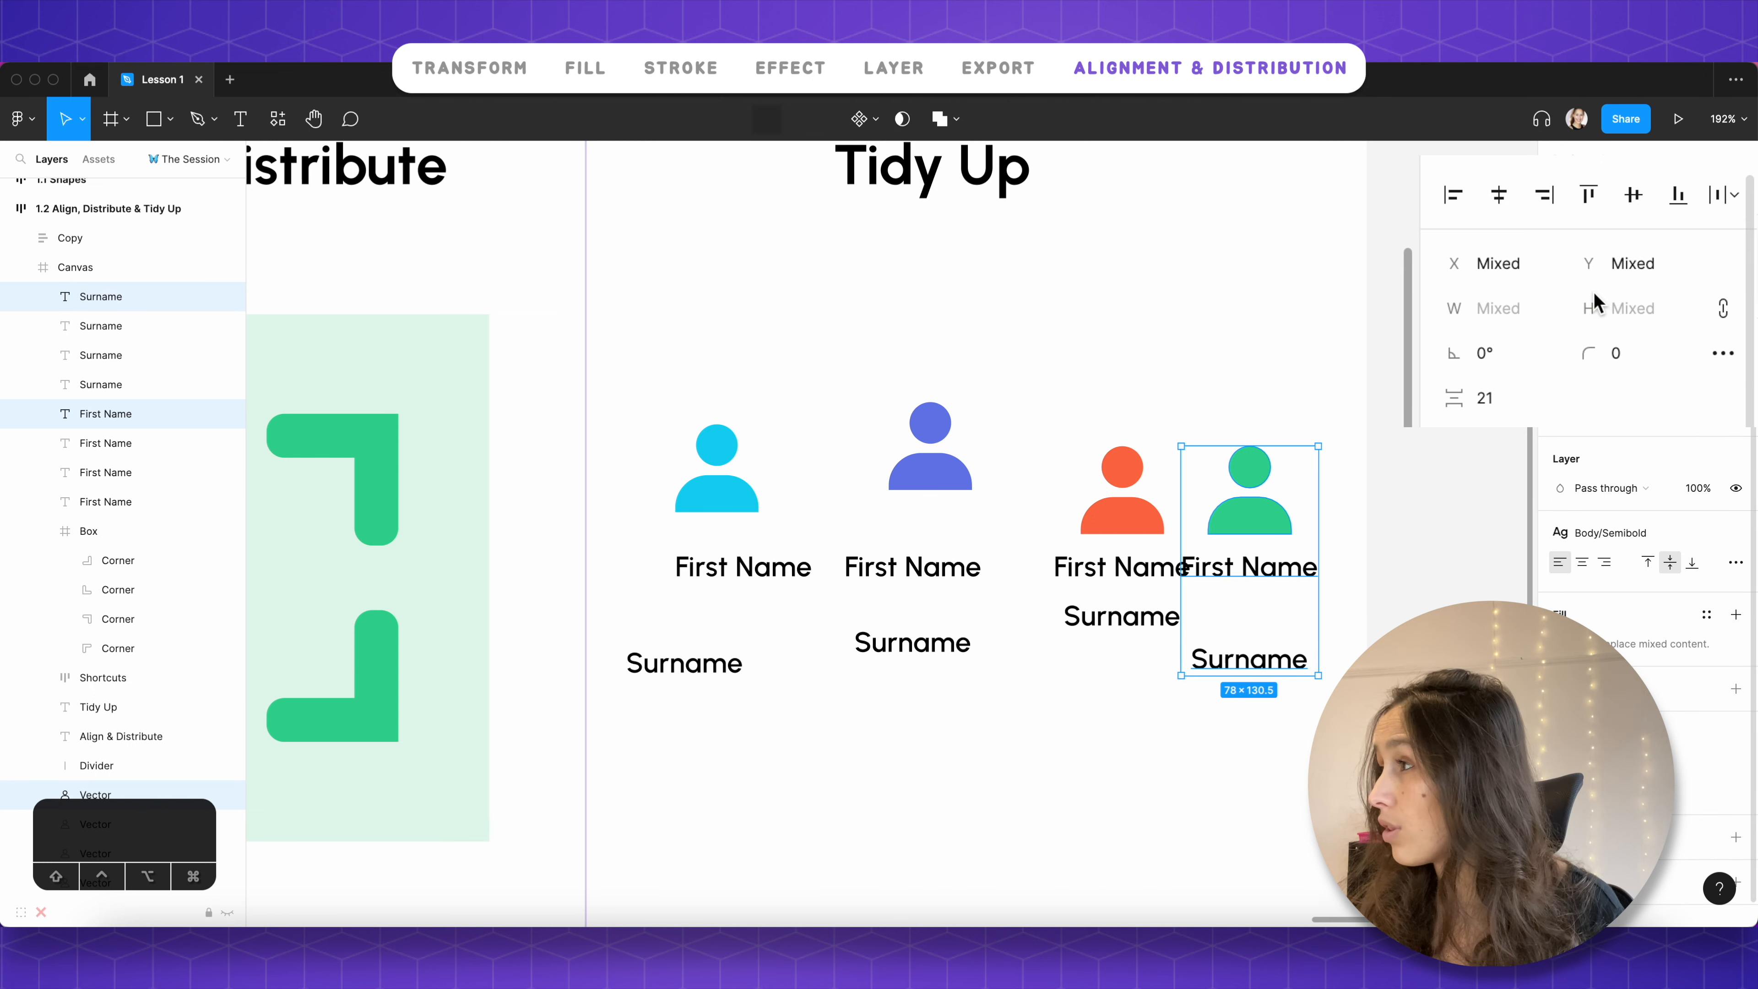
{"action": "key", "text": "super+z"}
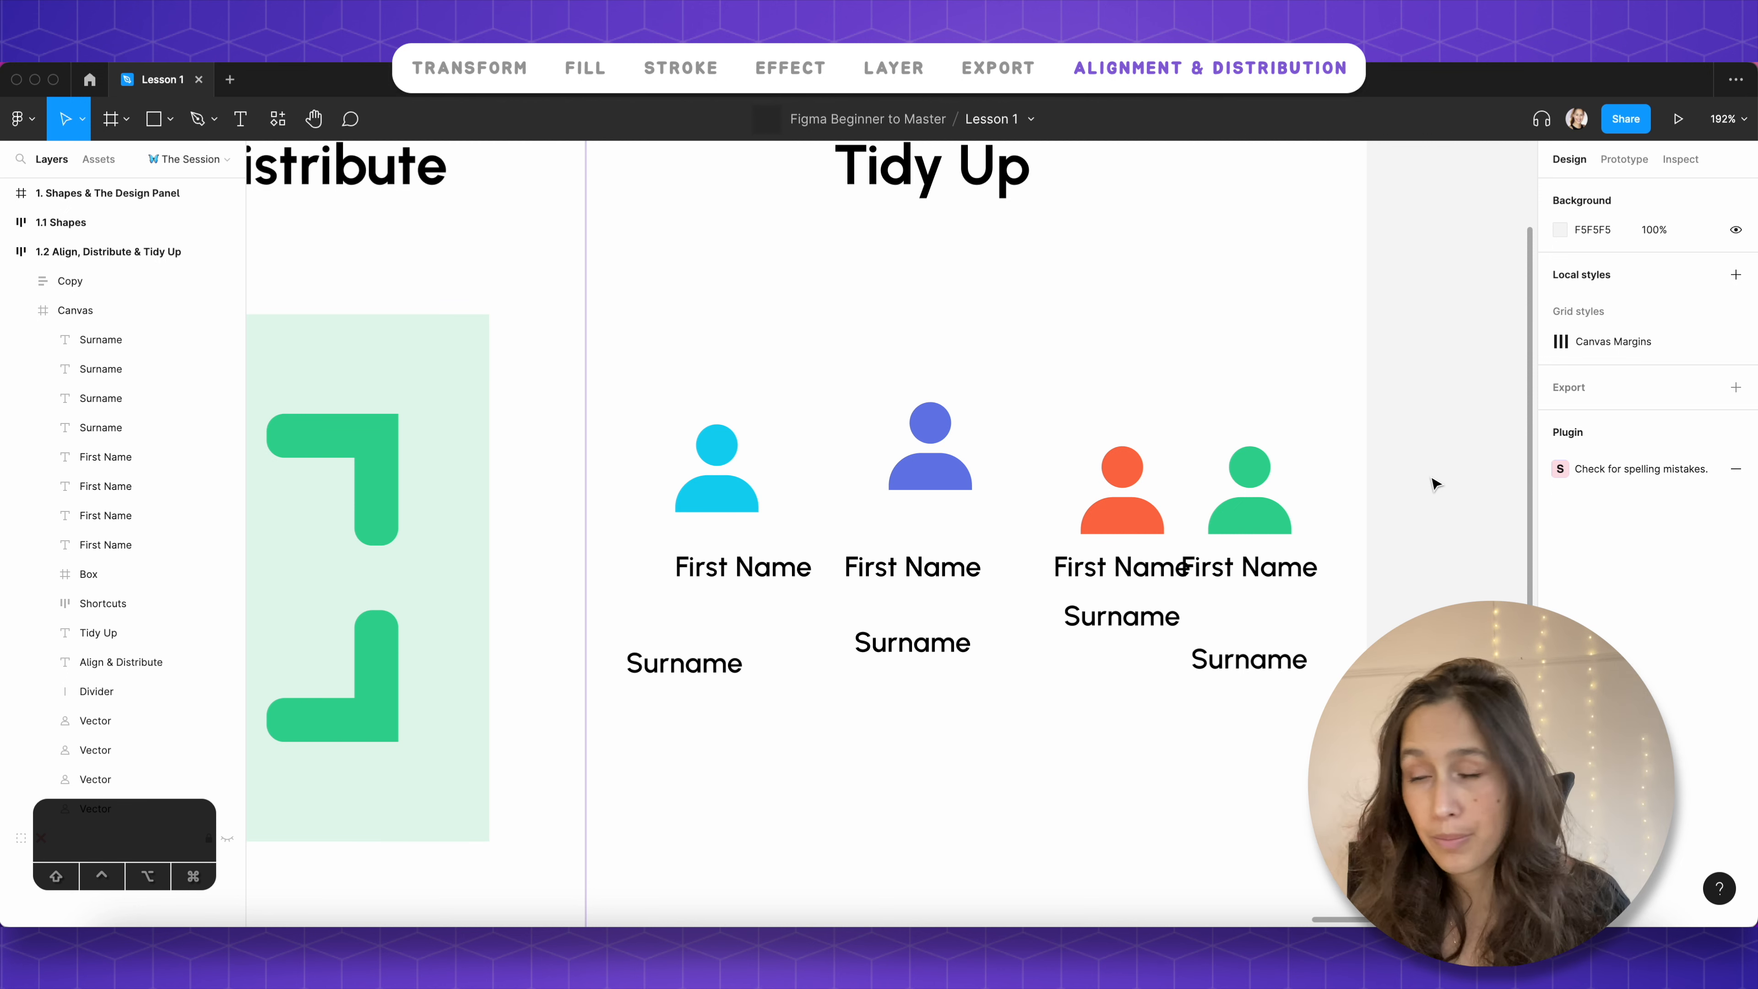
Step: Select all four person icons with their First Name and Surname labels and tidy them up into a grid
{"action": "left_click_drag", "start_coordinate": [1472, 363], "coordinate": [625, 709]}
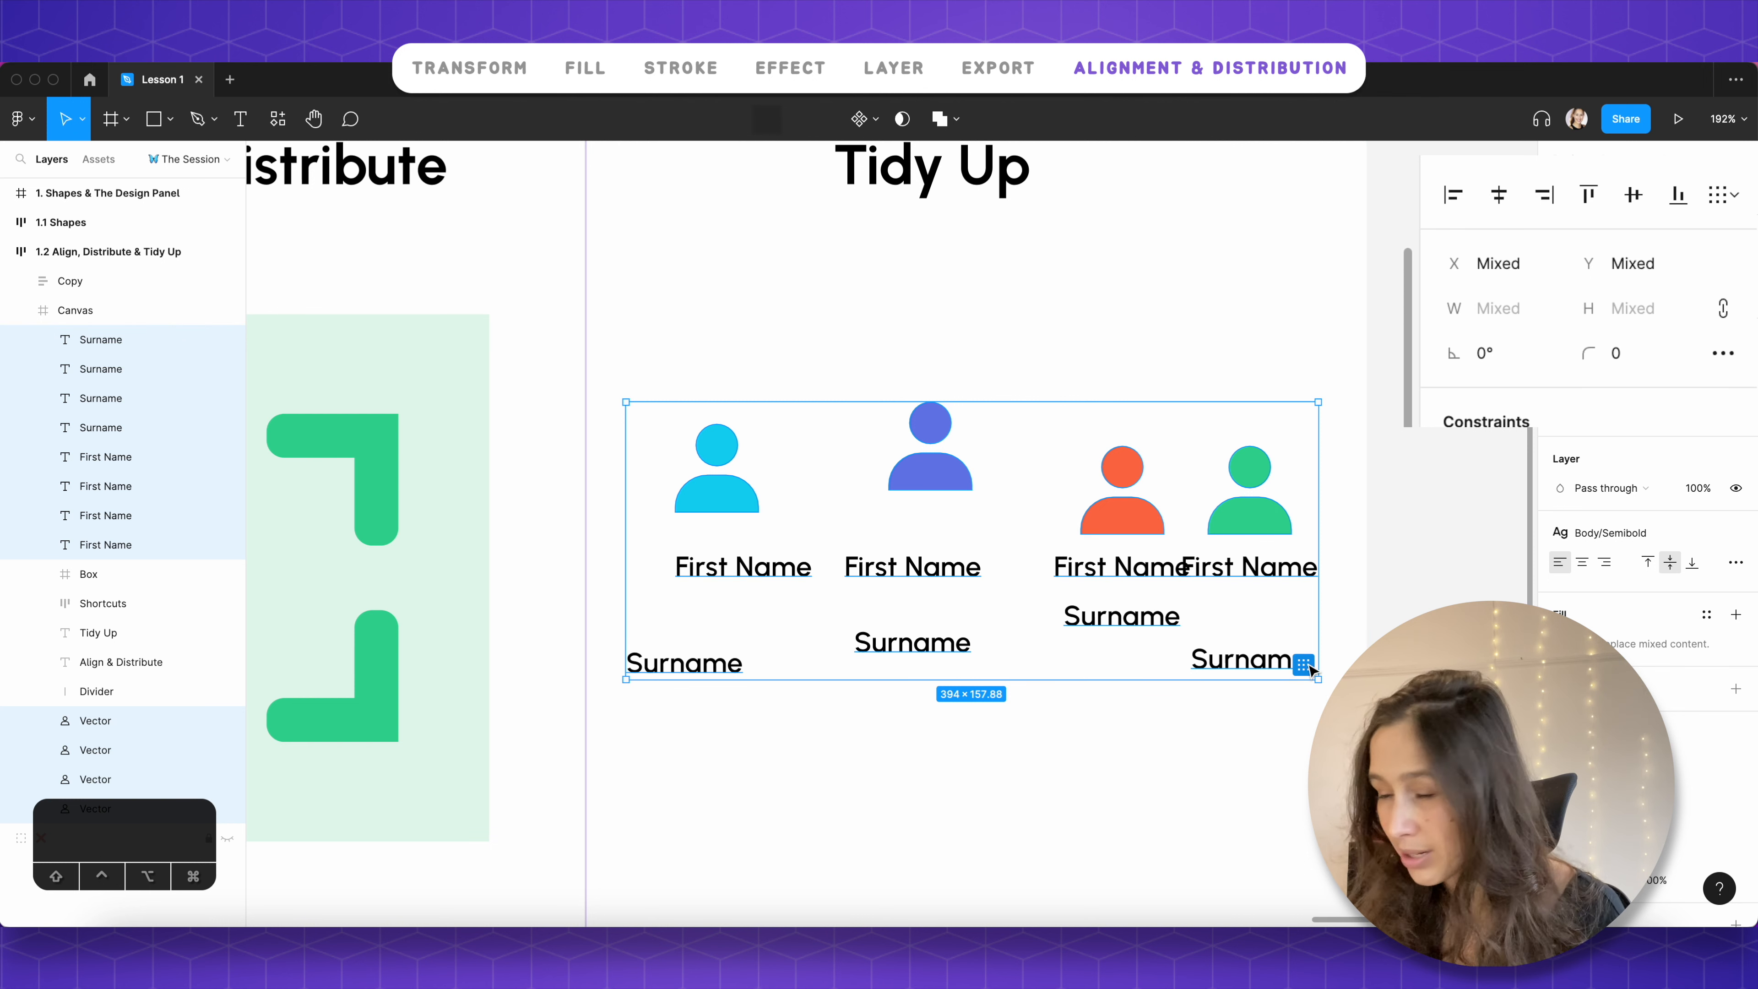
{"action": "left_click", "coordinate": [1733, 198]}
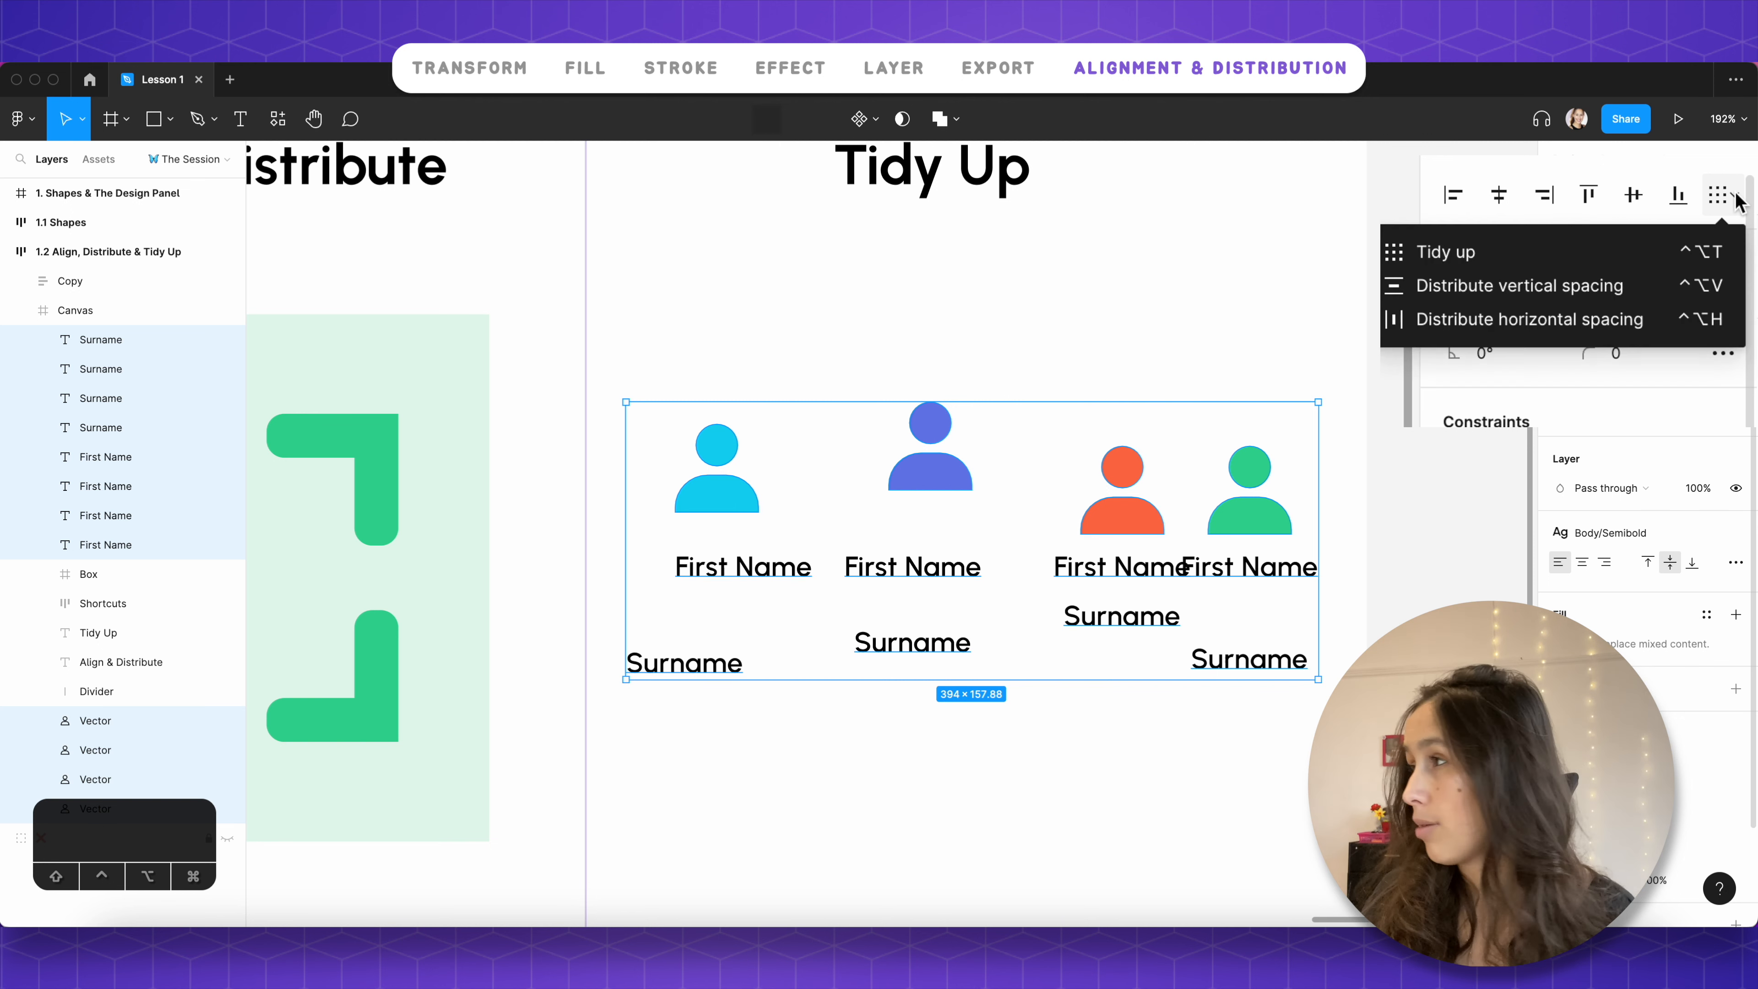
{"action": "left_click", "coordinate": [1705, 252]}
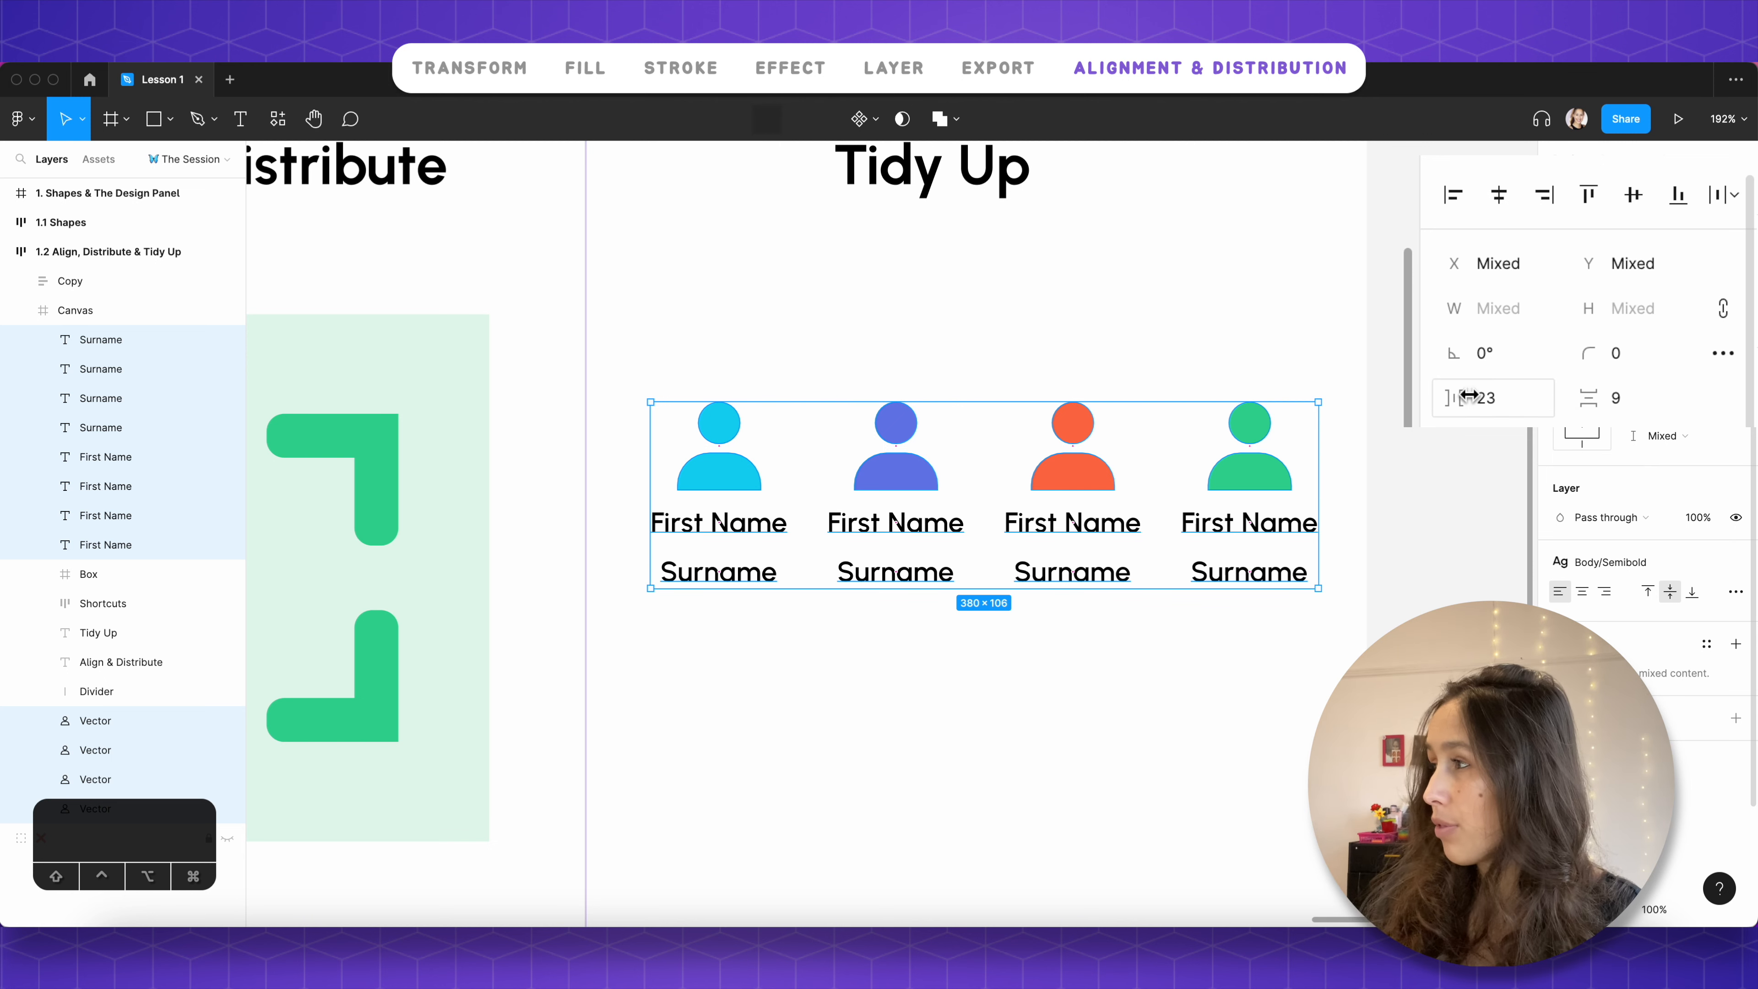
Step: Set the tidied grid's horizontal spacing to 25 and its vertical spacing to 10
{"action": "left_click", "coordinate": [1626, 404]}
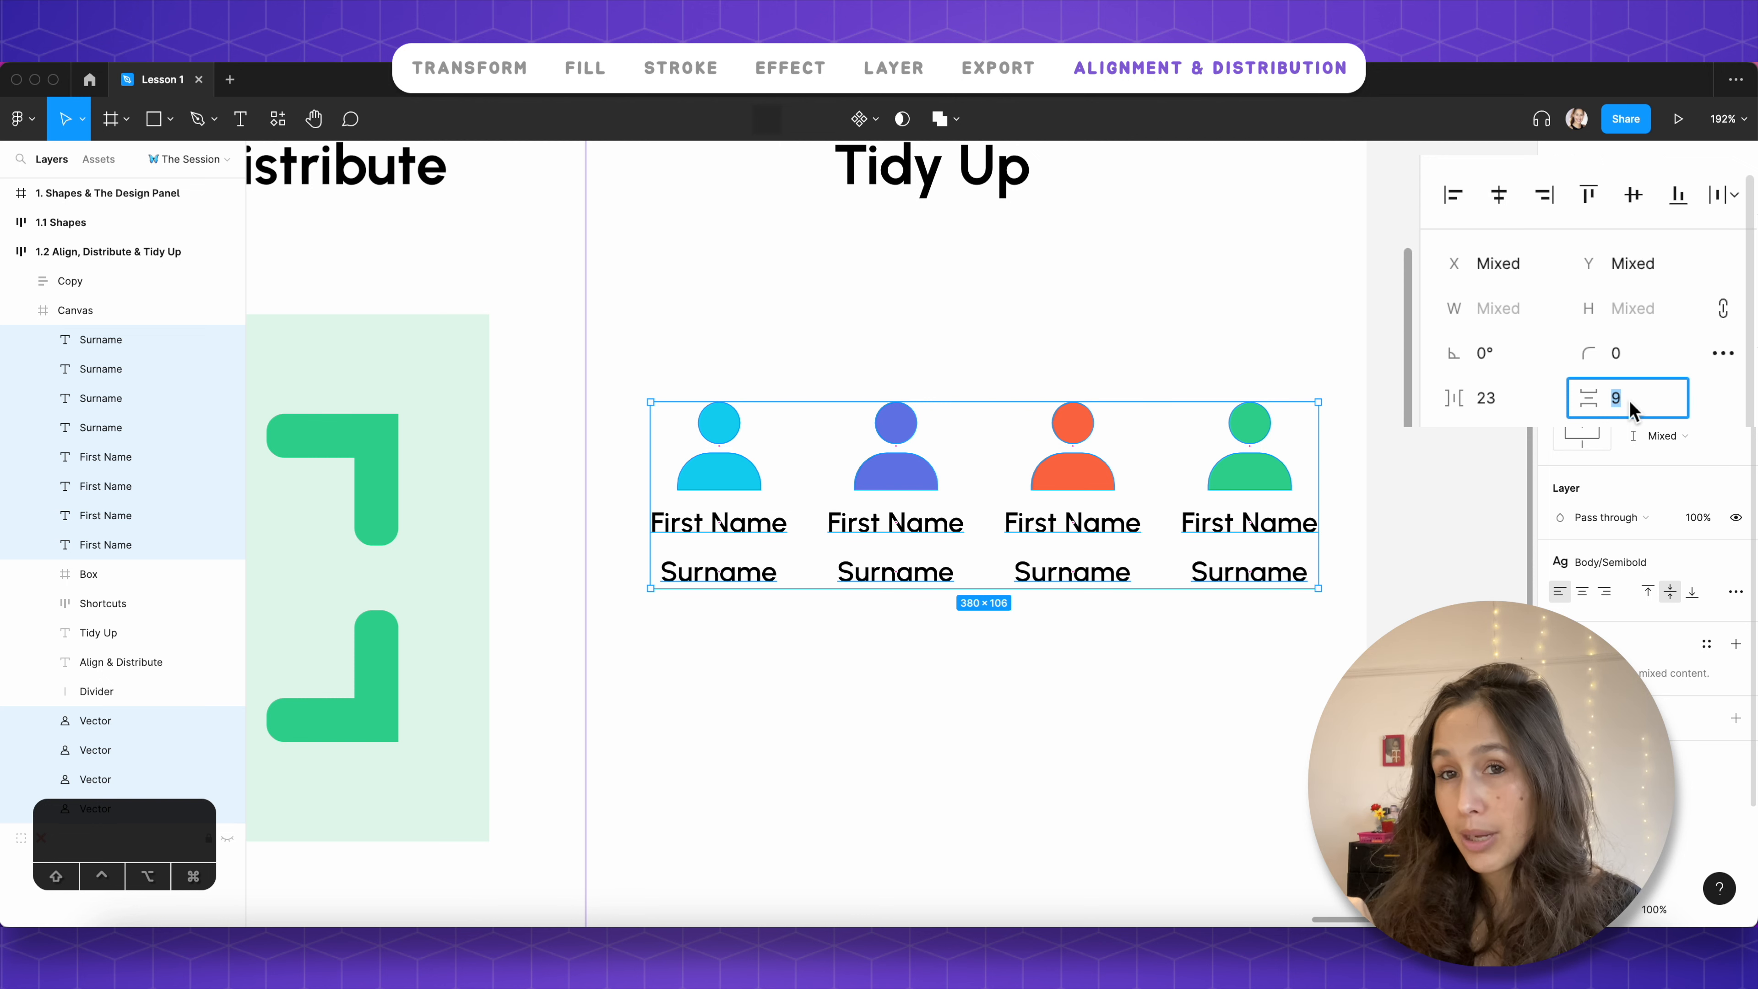
{"action": "left_click", "coordinate": [1484, 406]}
{"action": "type", "text": "25"}
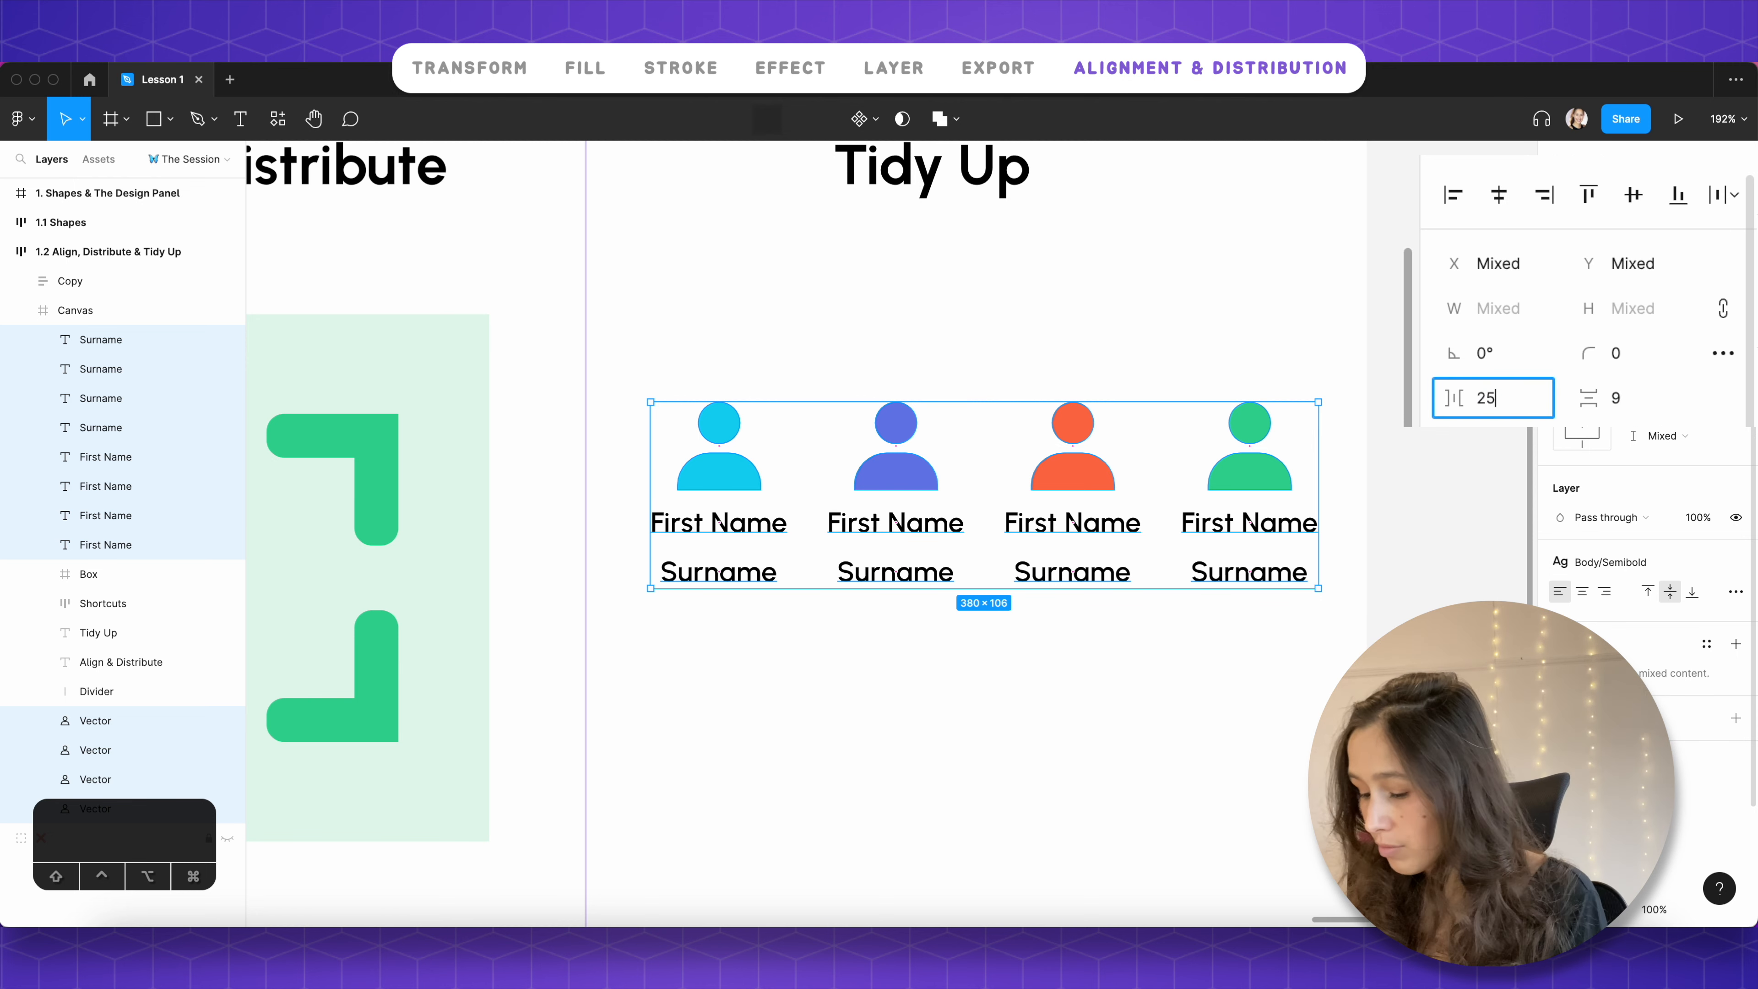
{"action": "left_click", "coordinate": [1675, 400]}
{"action": "type", "text": "10"}
{"action": "key", "text": "Return"}
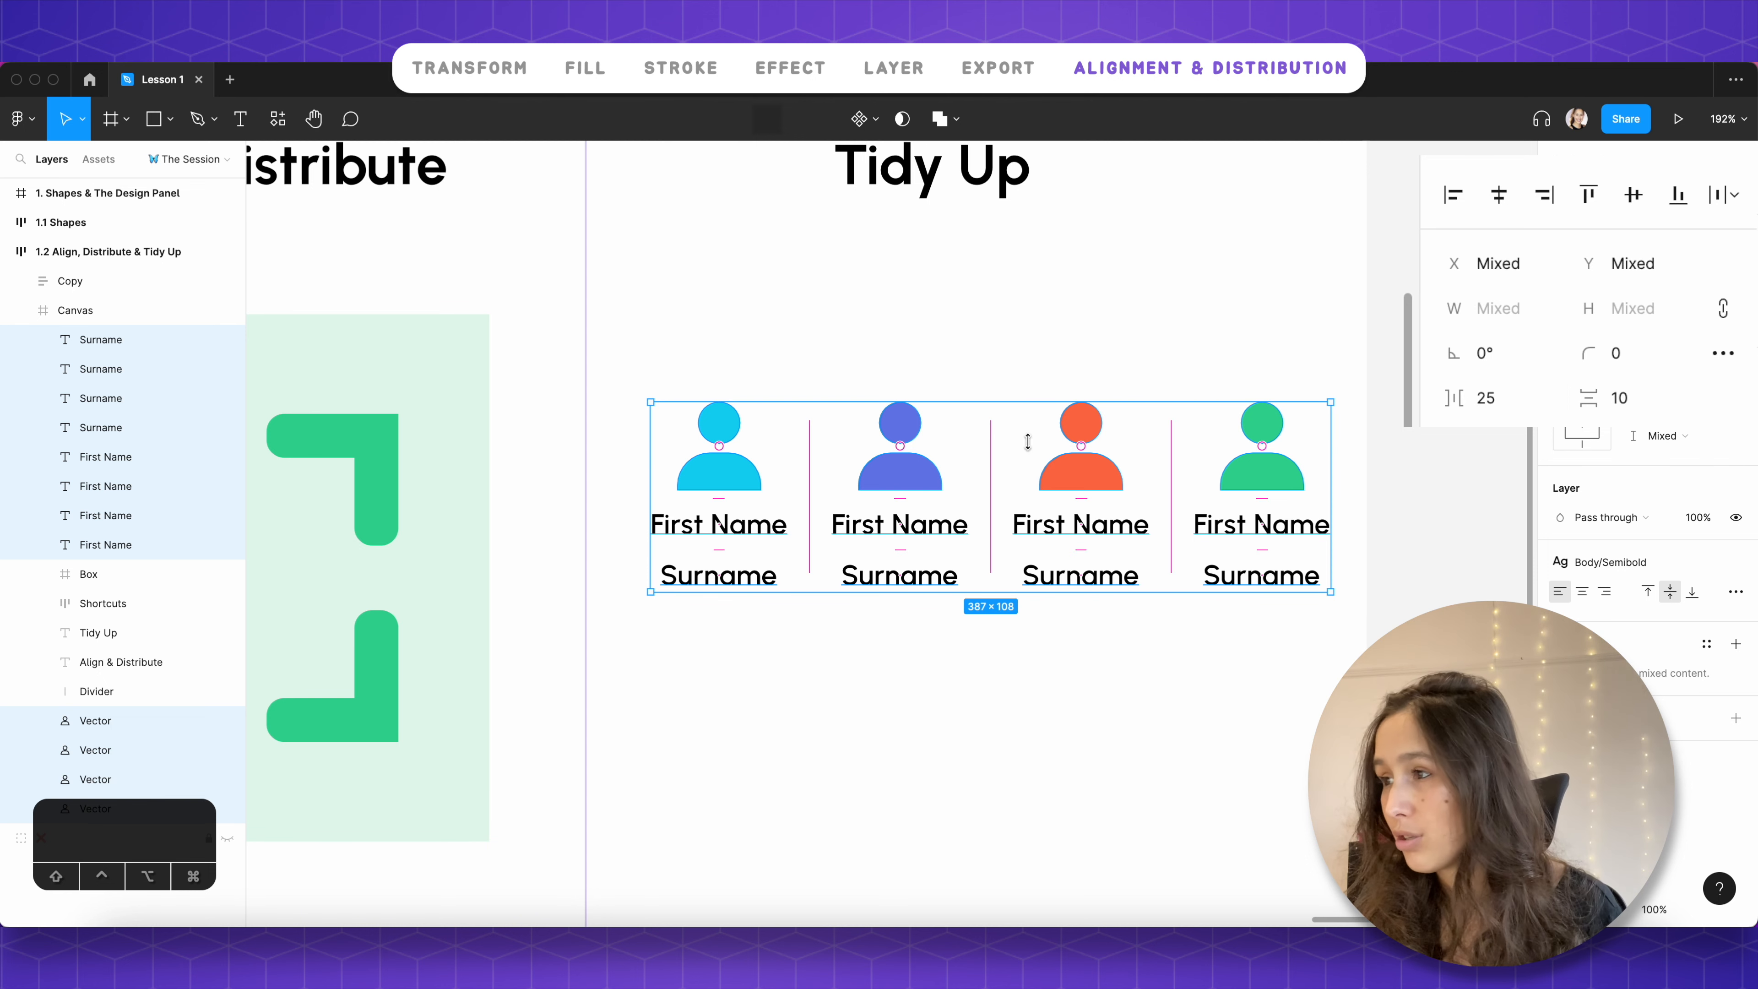
Step: Adjust the grid's gaps directly on the canvas to about 23 horizontally and about 12 vertically
{"action": "scroll", "coordinate": [973, 457], "scroll_direction": "up", "scroll_amount": 5}
{"action": "mouse_move", "coordinate": [1007, 465]}
{"action": "left_mouse_down"}
{"action": "mouse_move", "coordinate": [989, 461]}
{"action": "mouse_move", "coordinate": [1041, 458]}
{"action": "mouse_move", "coordinate": [970, 461]}
{"action": "mouse_move", "coordinate": [986, 460]}
{"action": "left_mouse_up"}
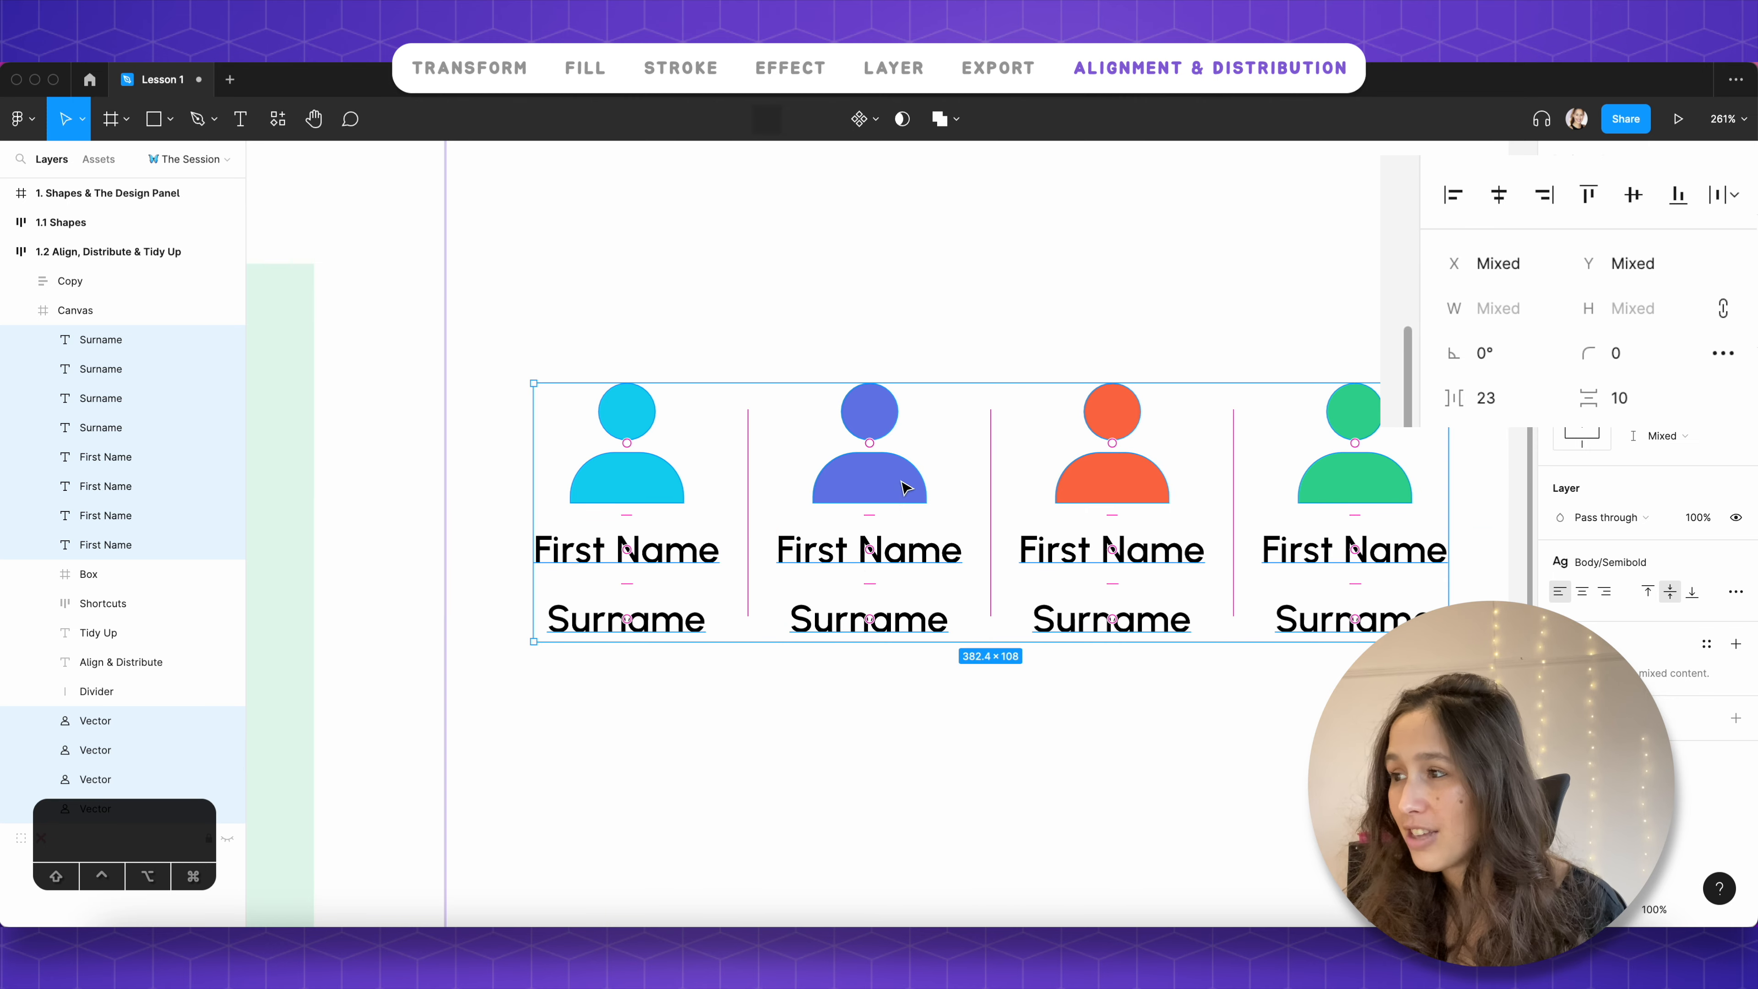
{"action": "mouse_move", "coordinate": [874, 582]}
{"action": "left_mouse_down"}
{"action": "mouse_move", "coordinate": [879, 618]}
{"action": "mouse_move", "coordinate": [891, 573]}
{"action": "mouse_move", "coordinate": [891, 594]}
{"action": "left_mouse_up"}
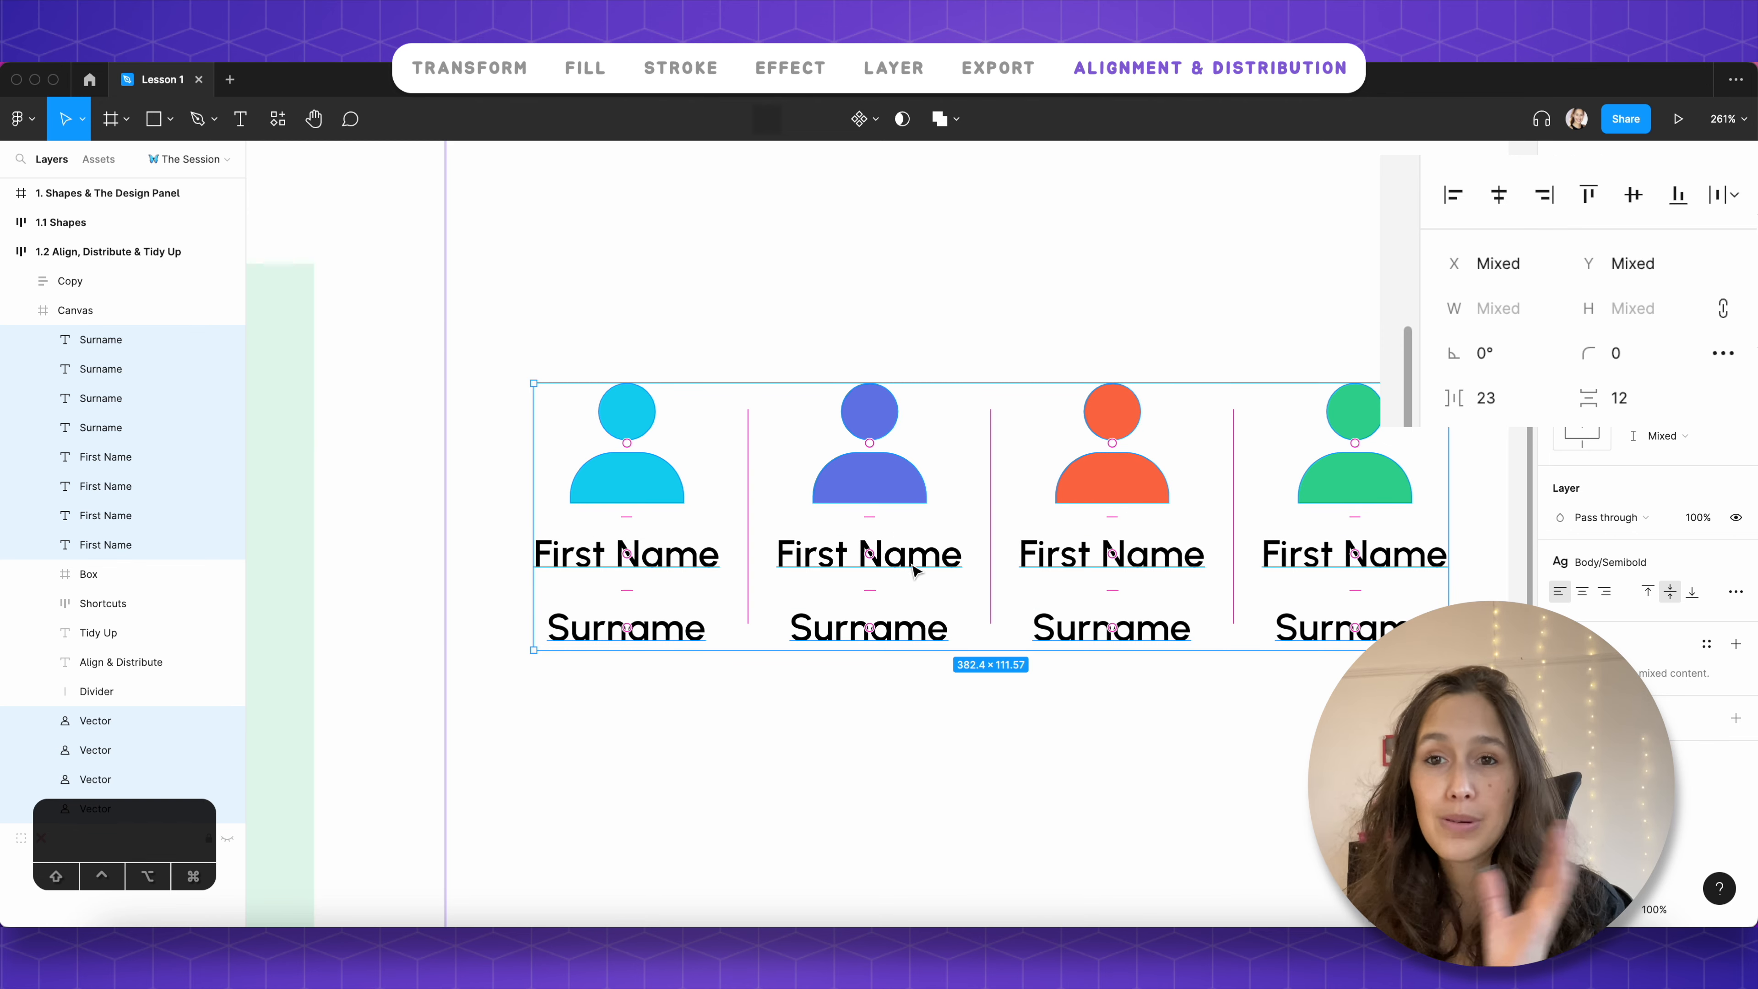
Step: Deselect the tidied grid of icons and labels and collapse all layers in the layer list
{"action": "left_click", "coordinate": [808, 753]}
{"action": "left_click", "coordinate": [1053, 643]}
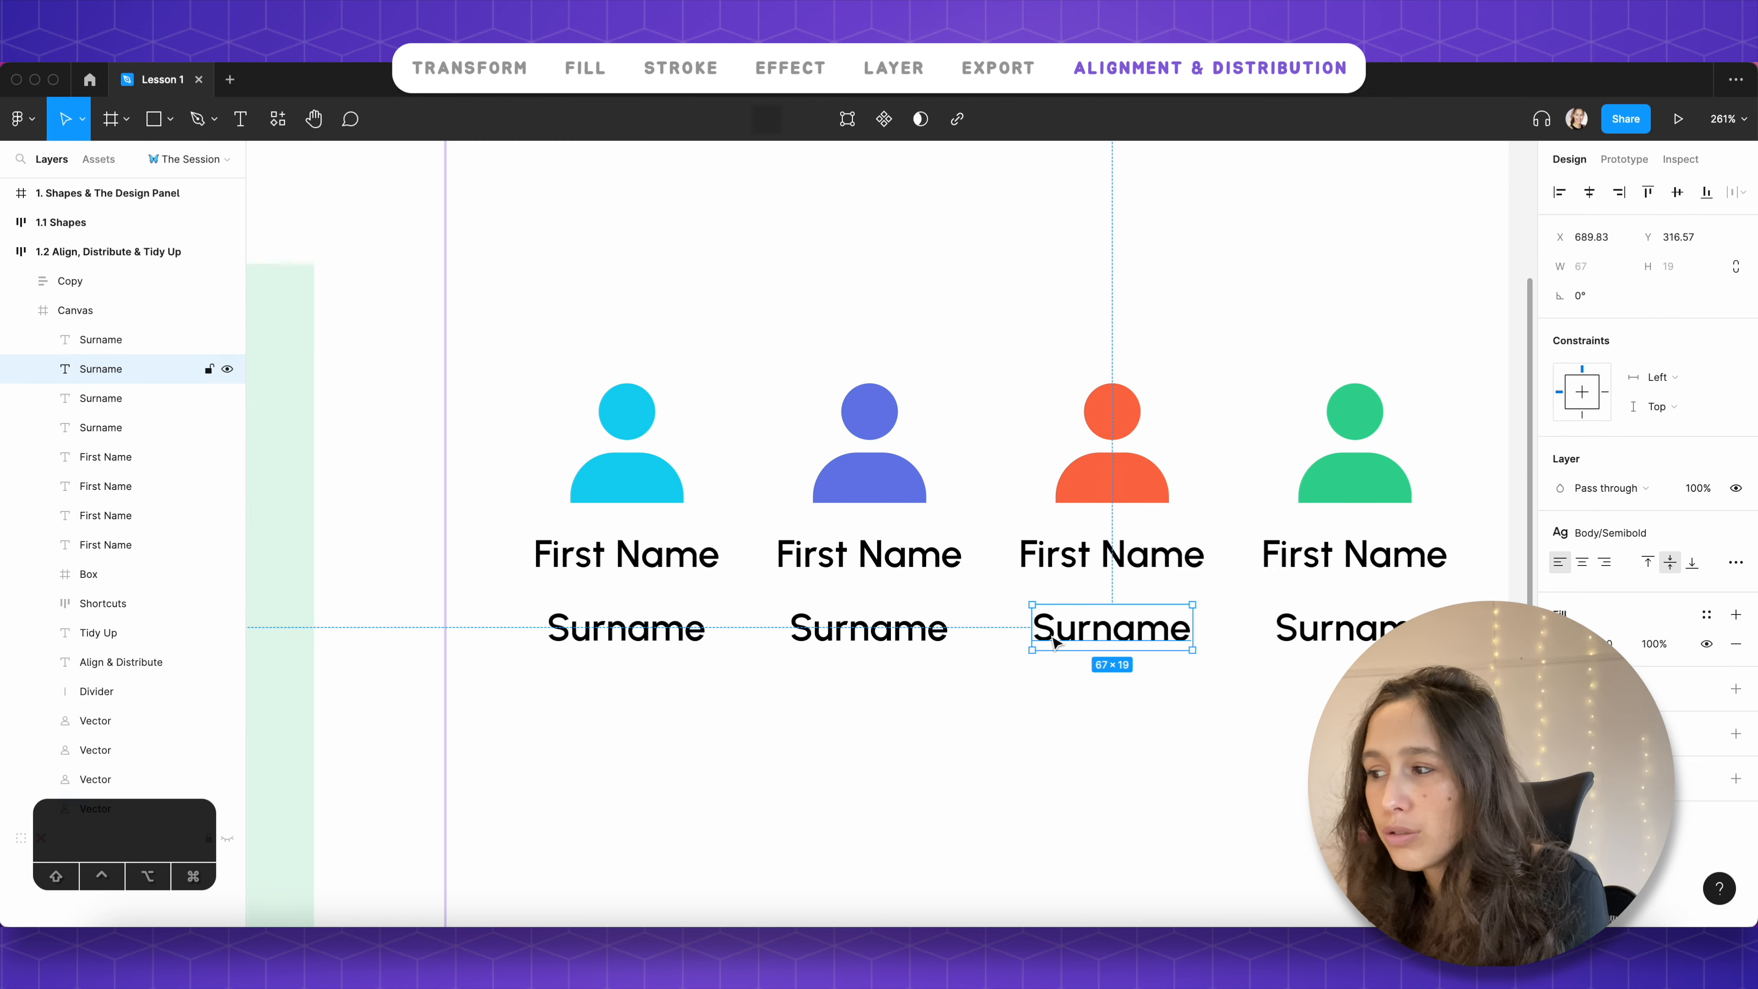
{"action": "left_click", "coordinate": [1031, 685]}
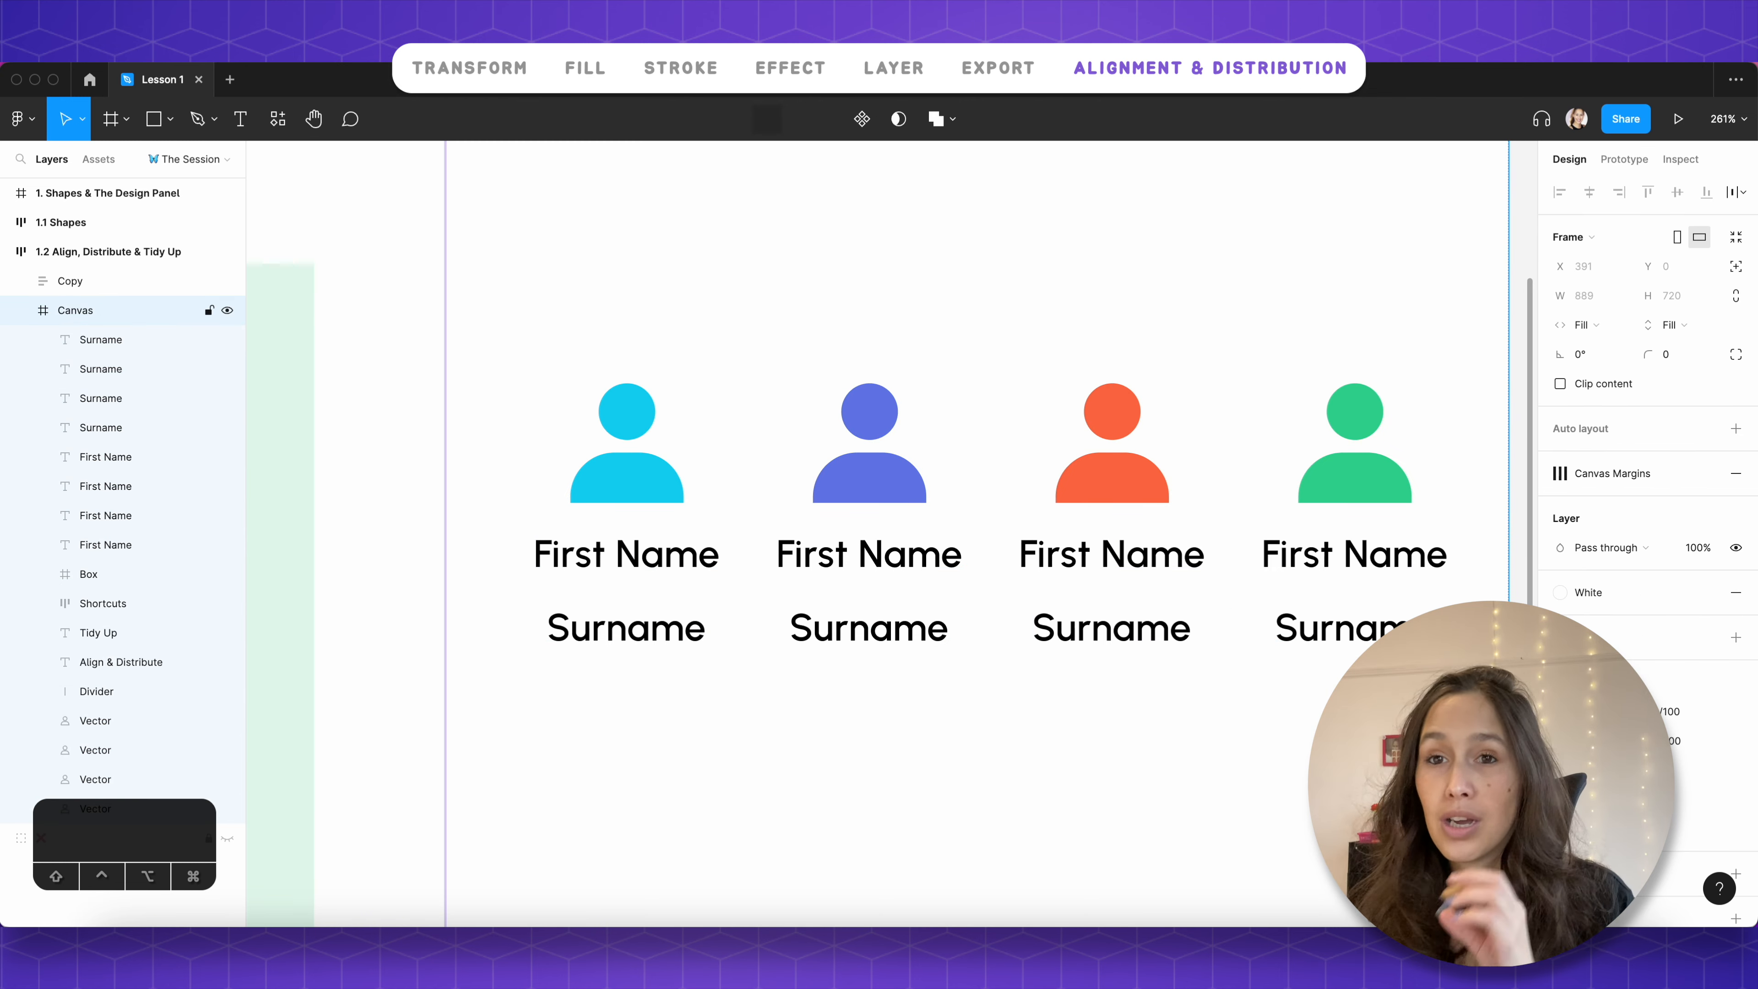
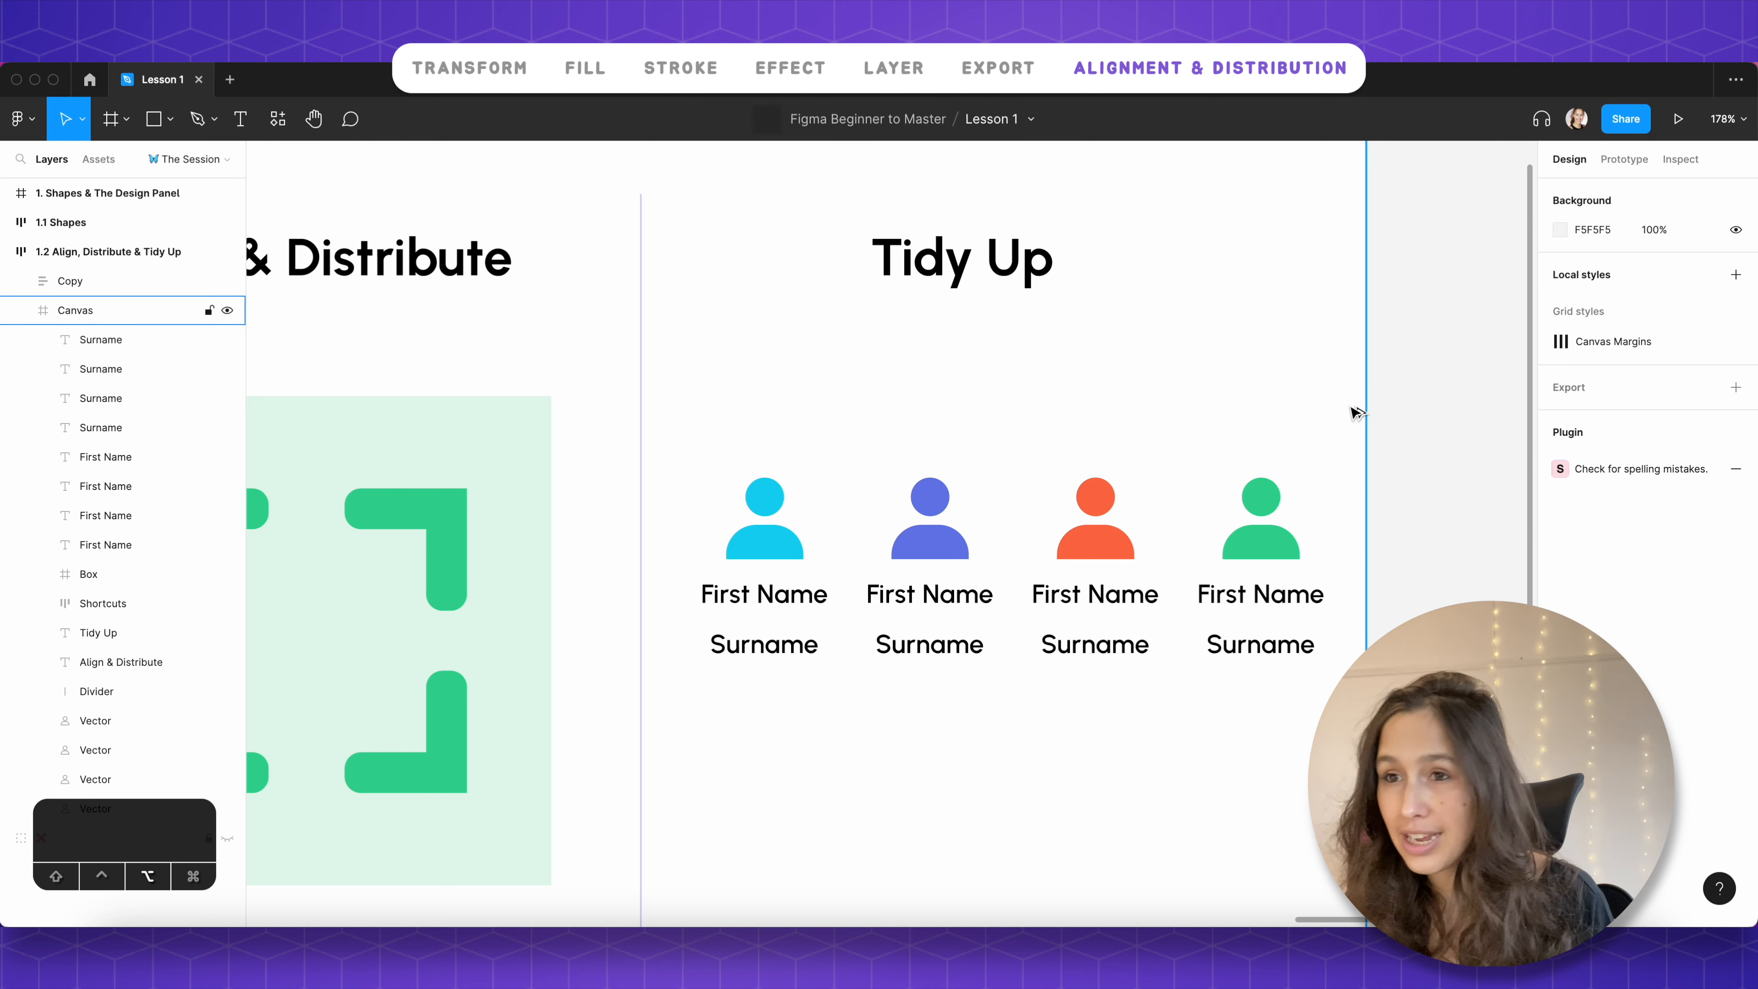
{"action": "key", "text": "alt+l"}
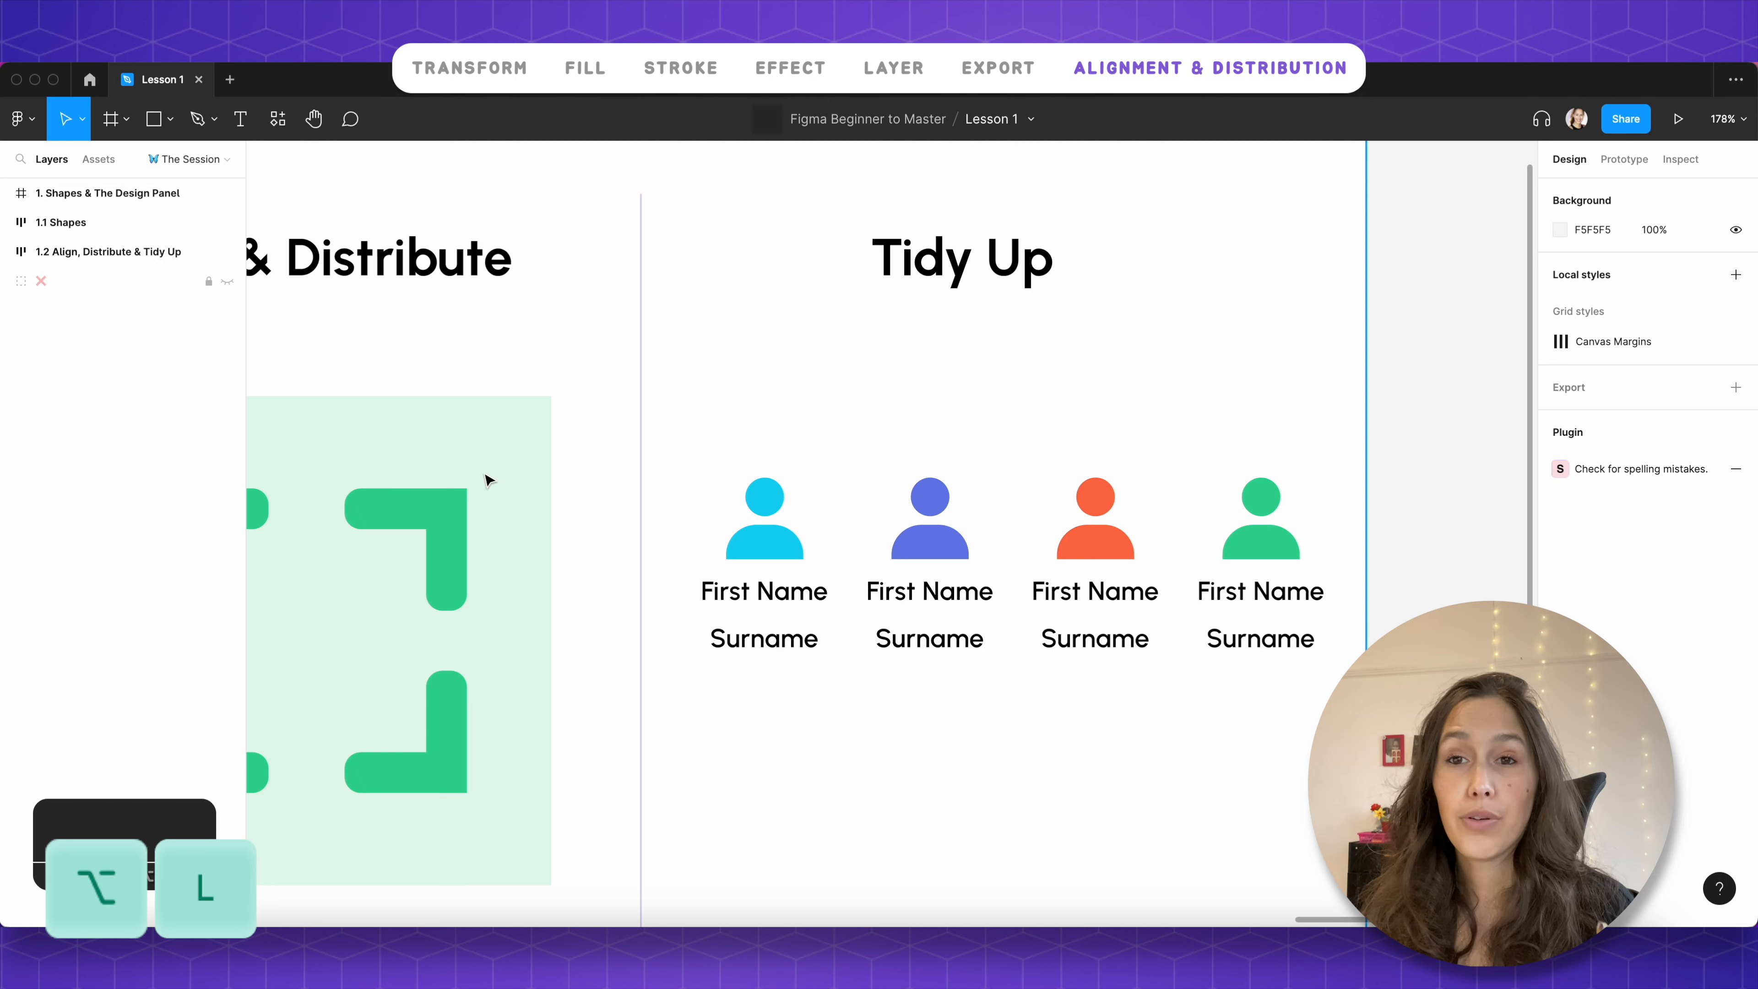
Step: Drill down through the Canvas and Box frames to the box's upper-right green Corner shape, deselect it and collapse all layers
{"action": "left_click", "coordinate": [454, 542]}
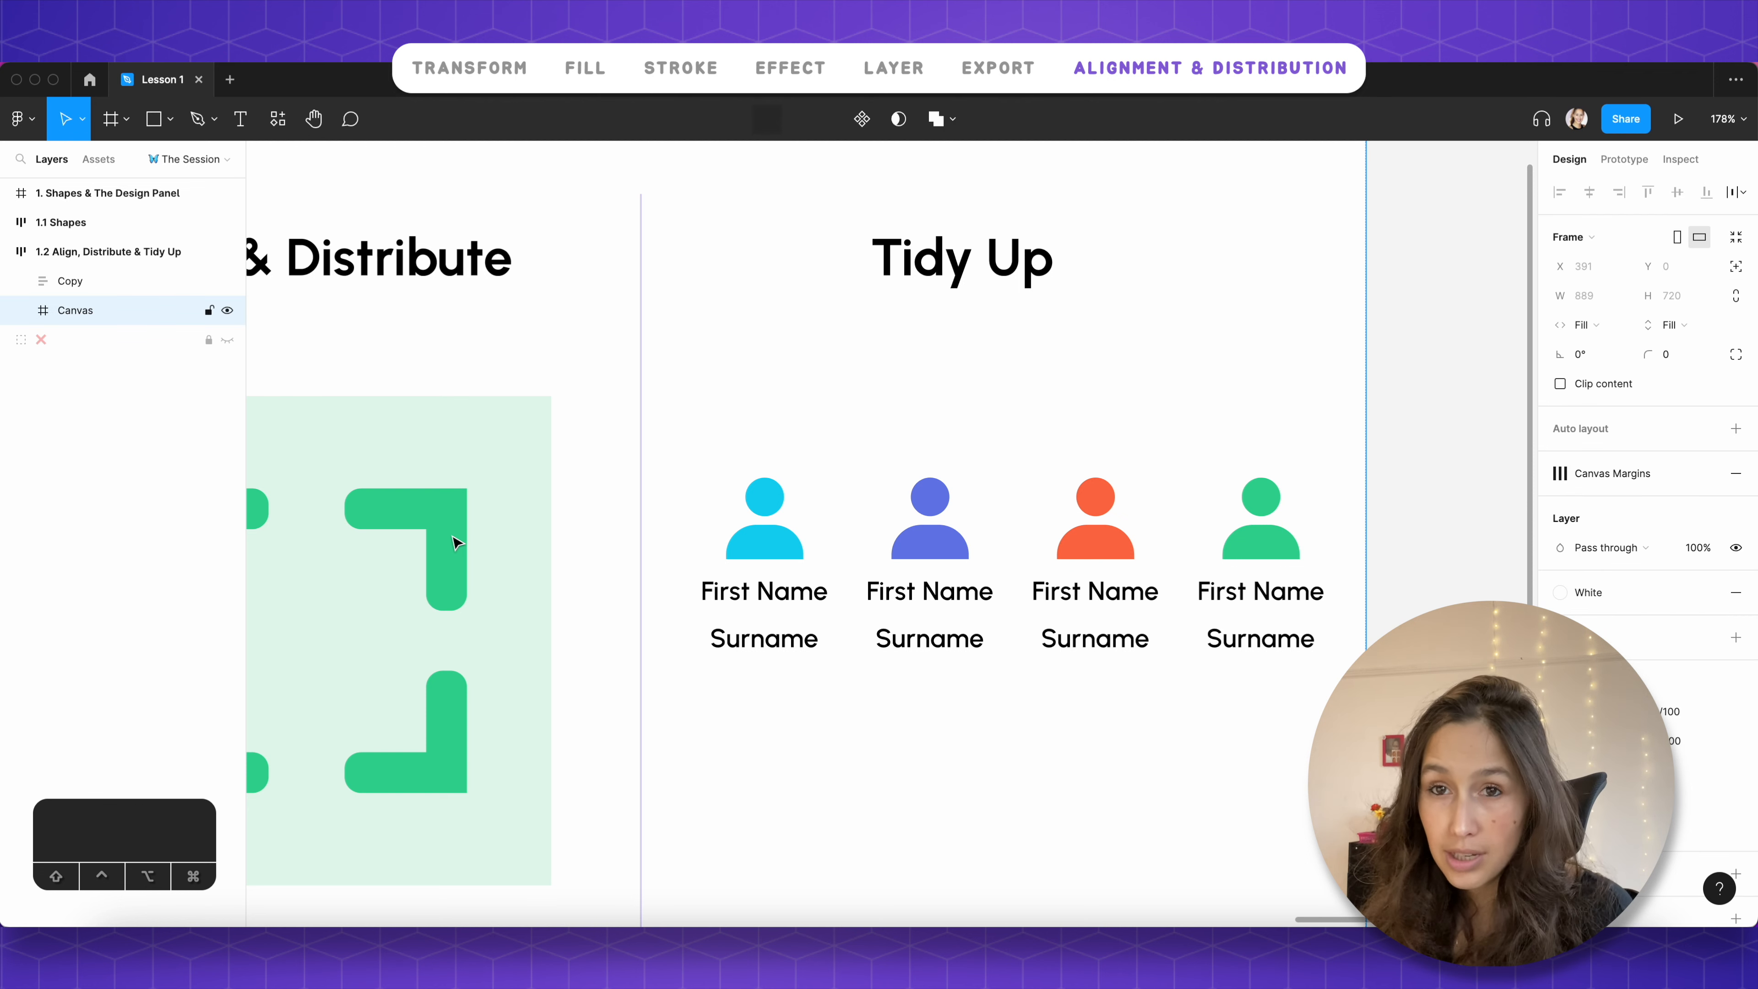
{"action": "left_click", "coordinate": [454, 542]}
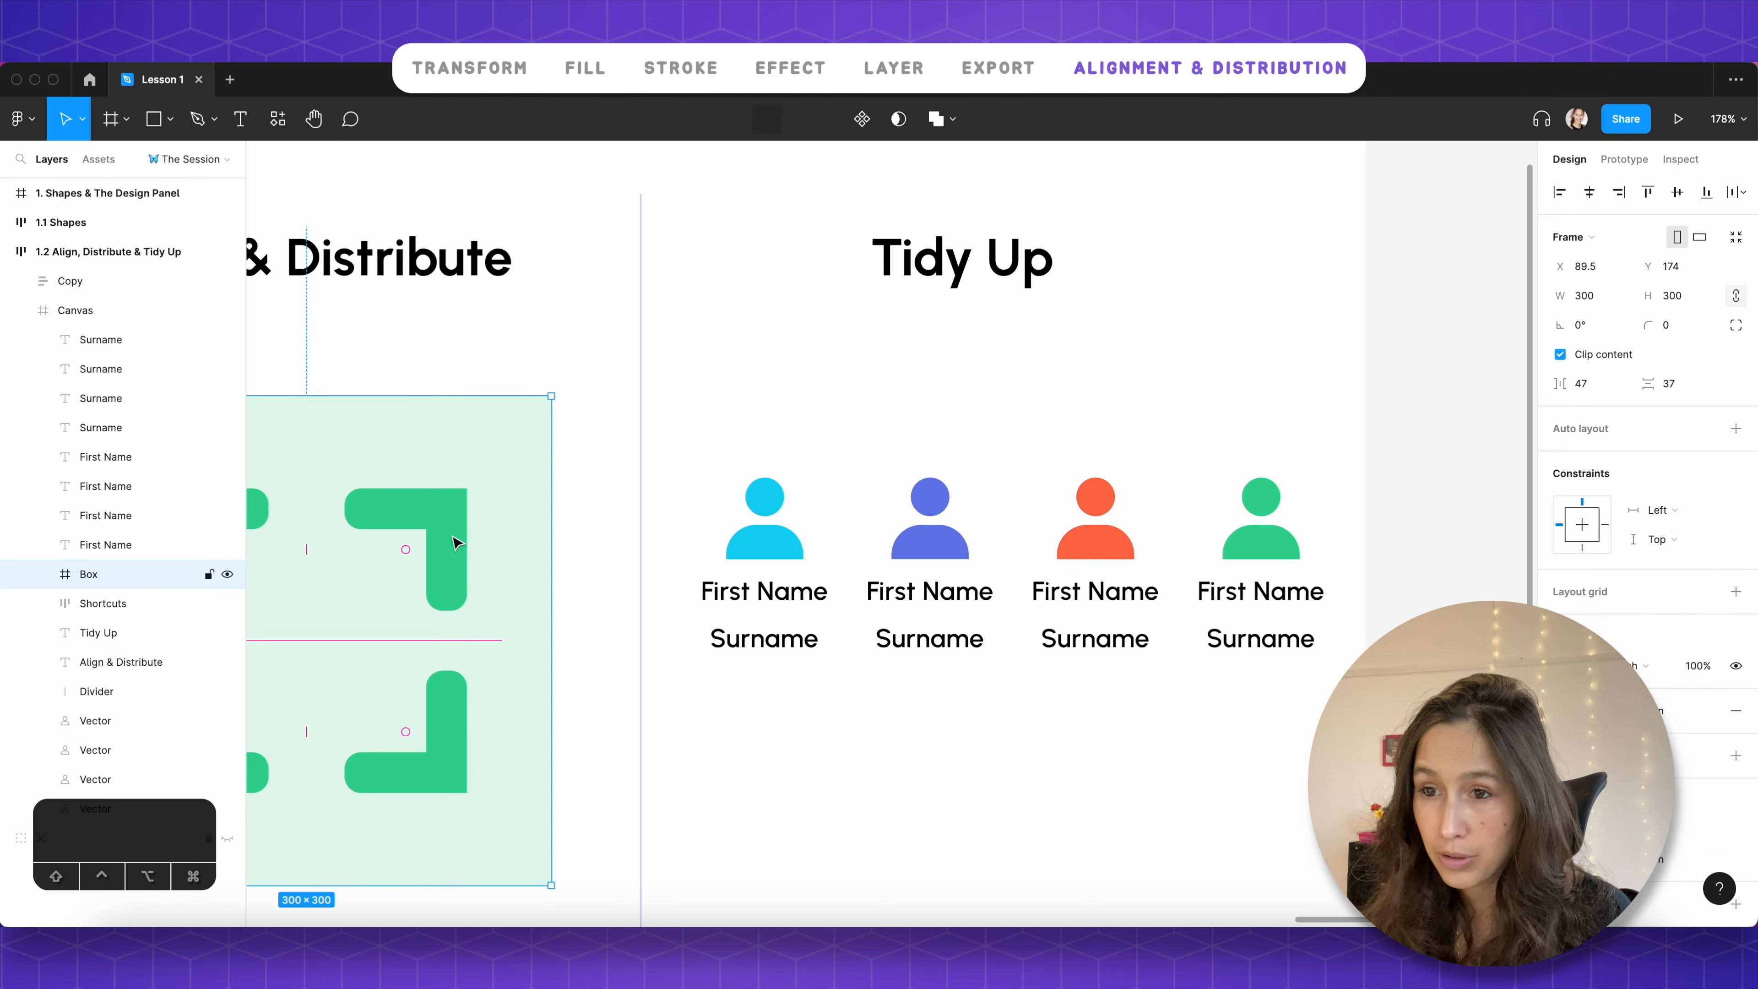
{"action": "left_click", "coordinate": [455, 542]}
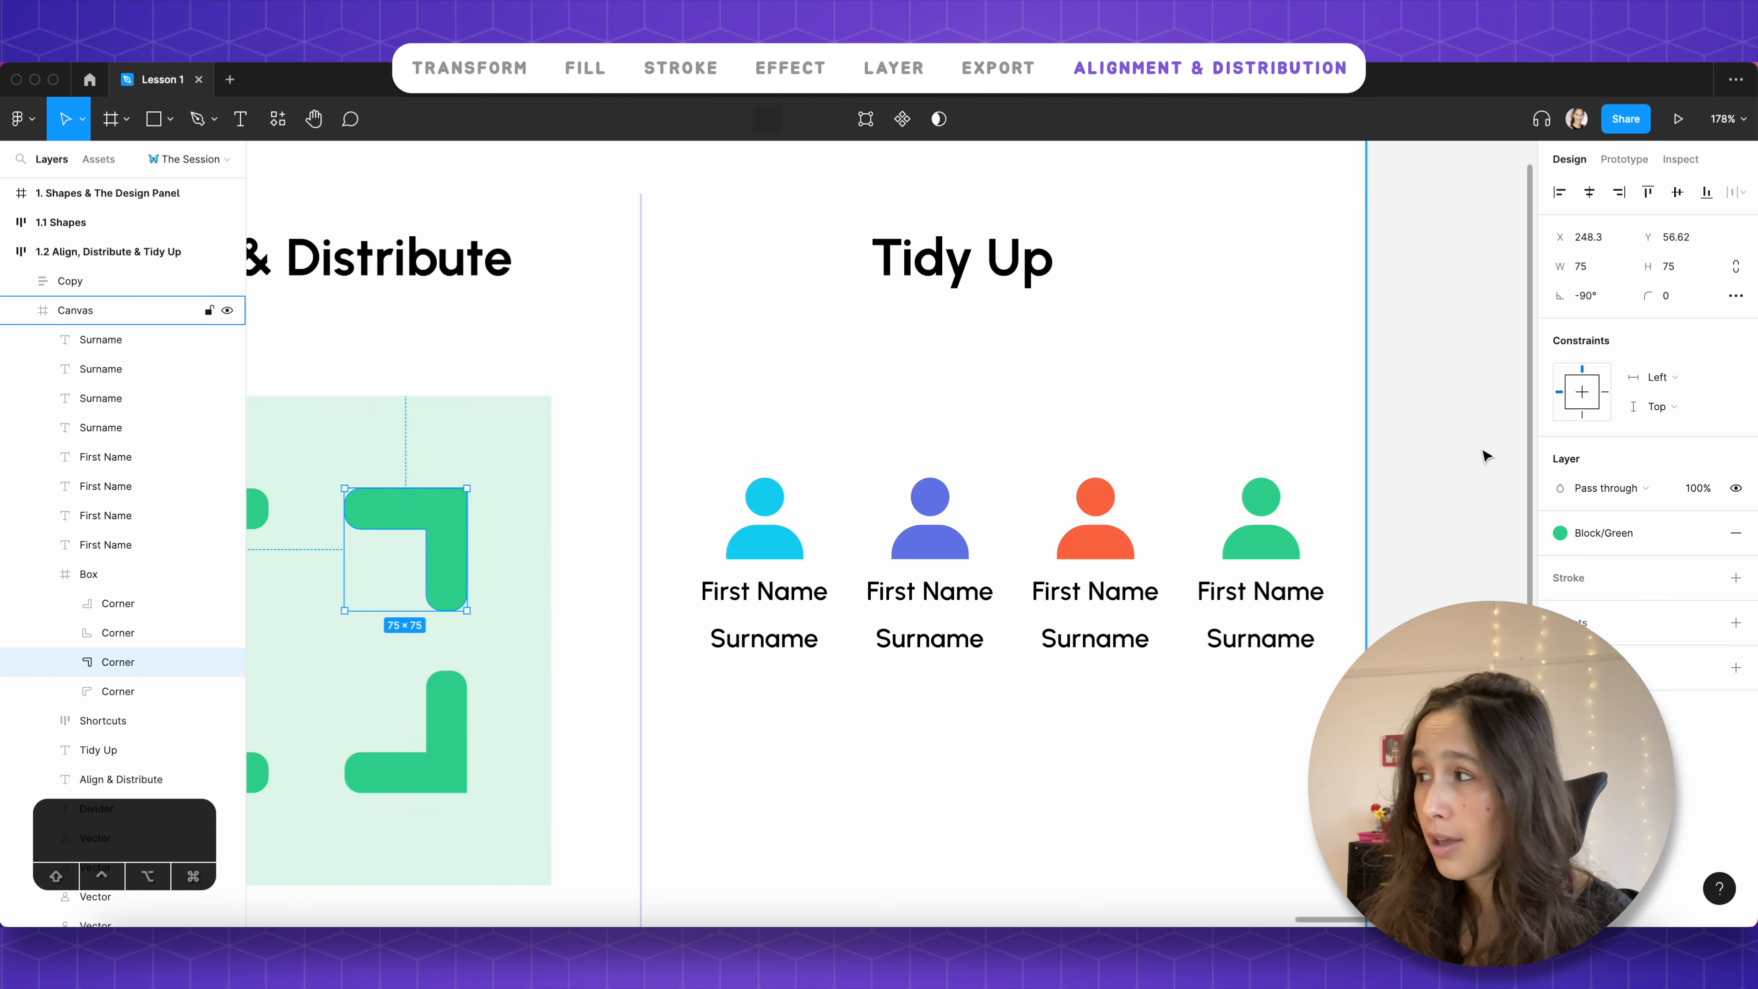
{"action": "left_click", "coordinate": [1451, 449]}
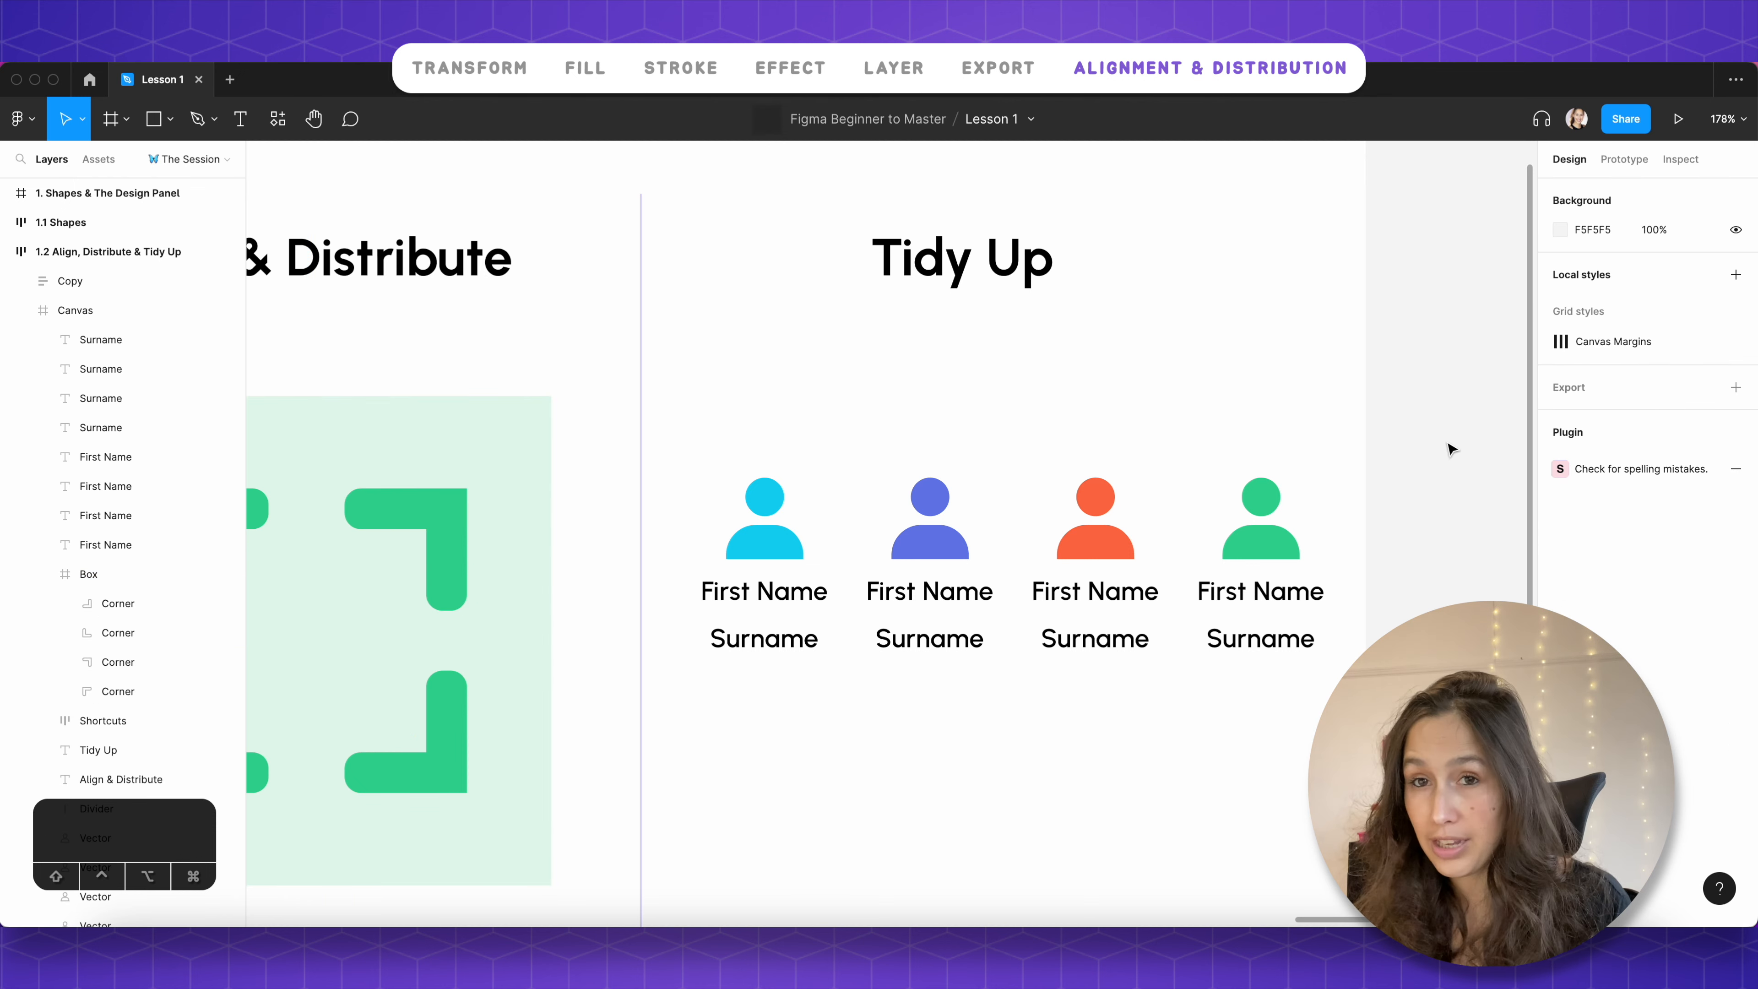
{"action": "key", "text": "alt+l"}
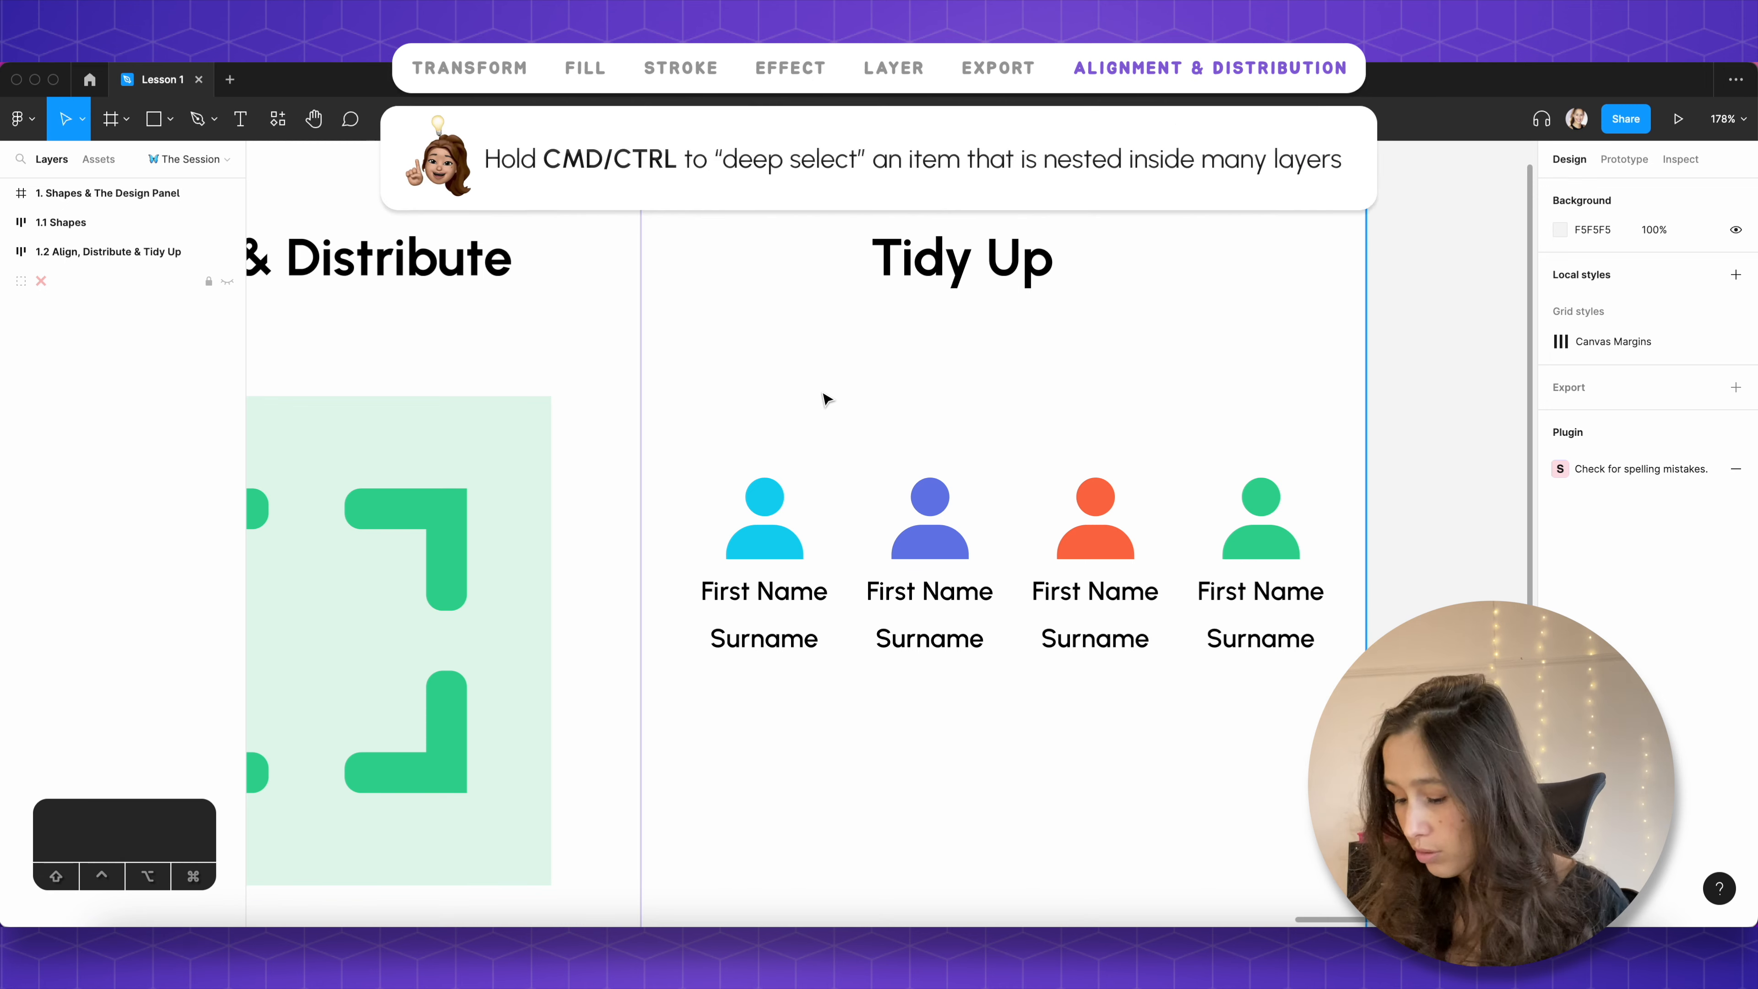
Step: Deep-select the nested upper-right Corner shape directly, deselect it, and marquee deep-select the four person icons with their name labels
{"action": "left_click", "coordinate": [449, 520], "text": "super"}
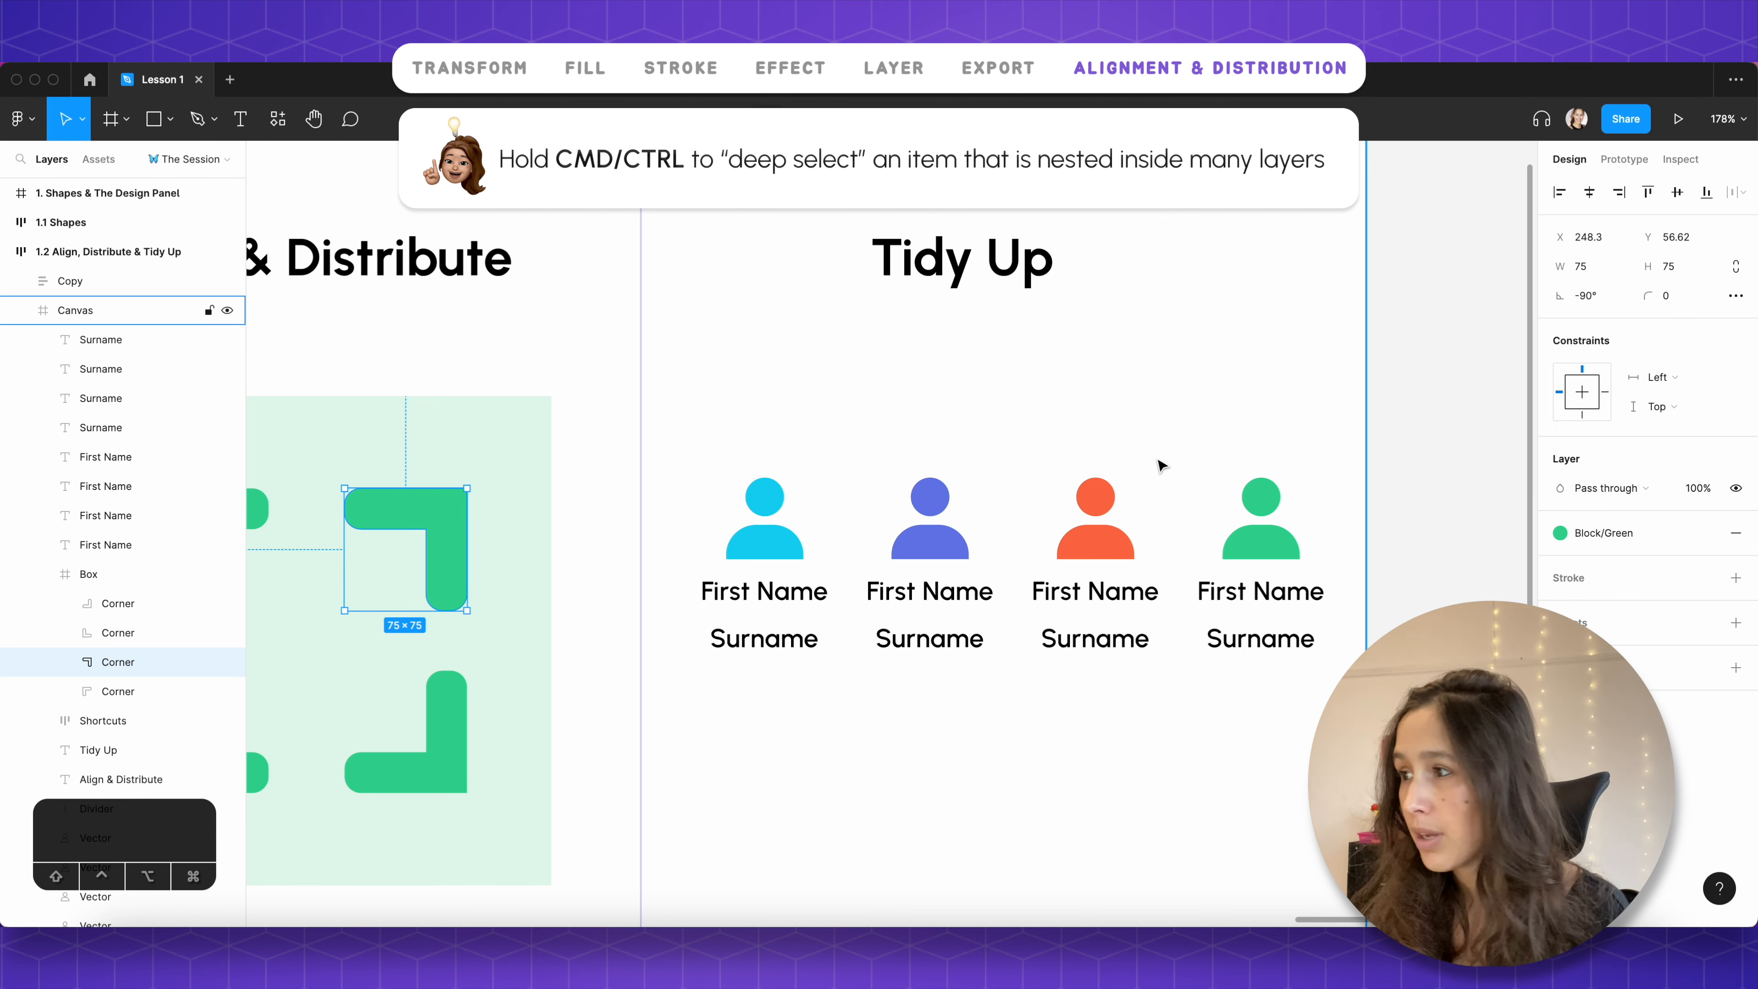
{"action": "key", "text": "Escape"}
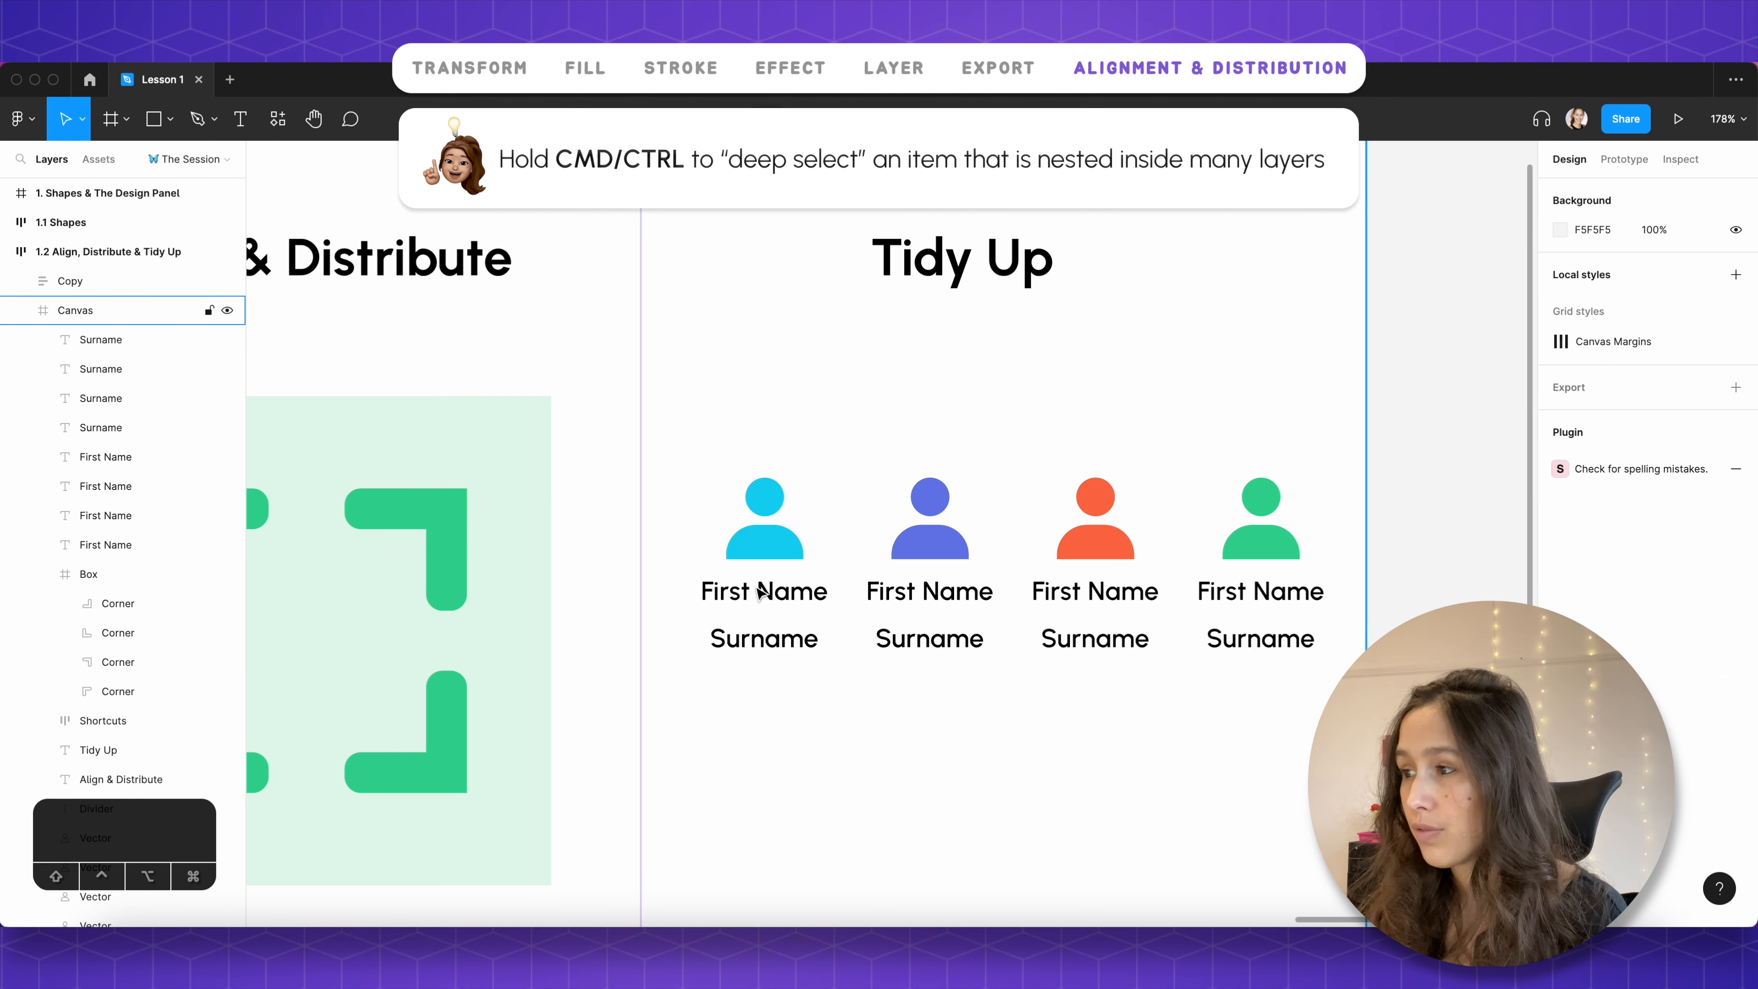
{"action": "left_click_drag", "start_coordinate": [1470, 392], "coordinate": [1405, 581]}
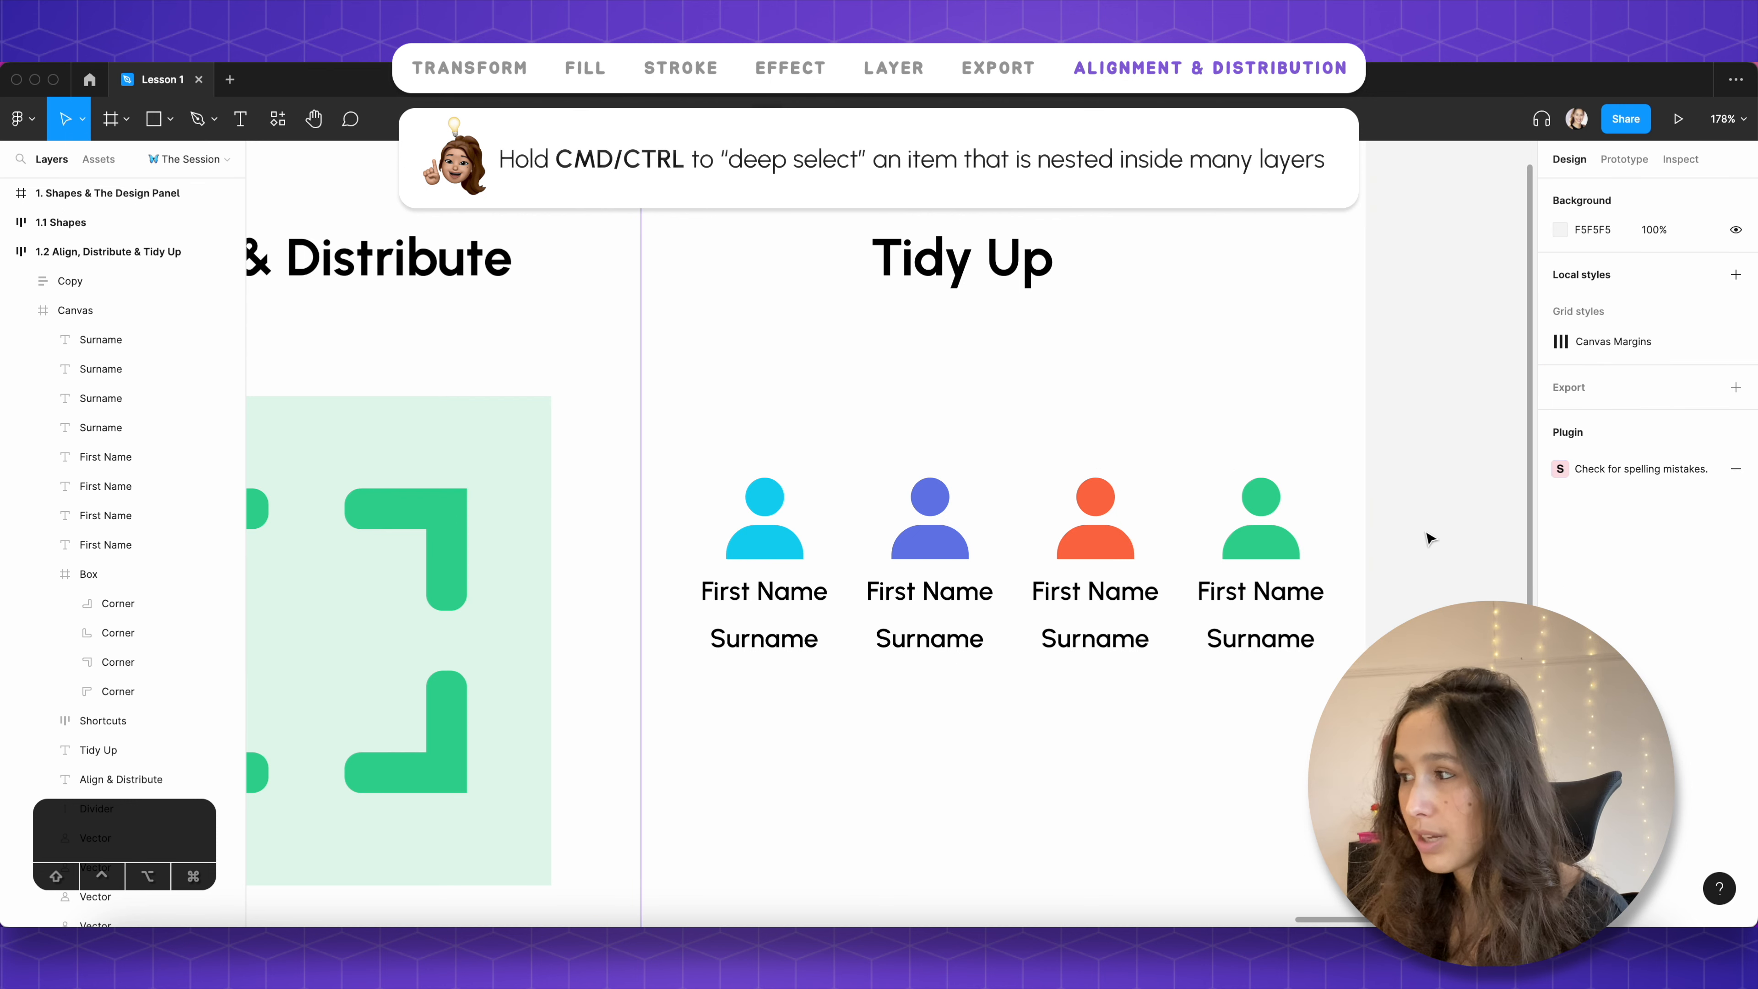
{"action": "left_click_drag", "start_coordinate": [1442, 369], "coordinate": [683, 722]}
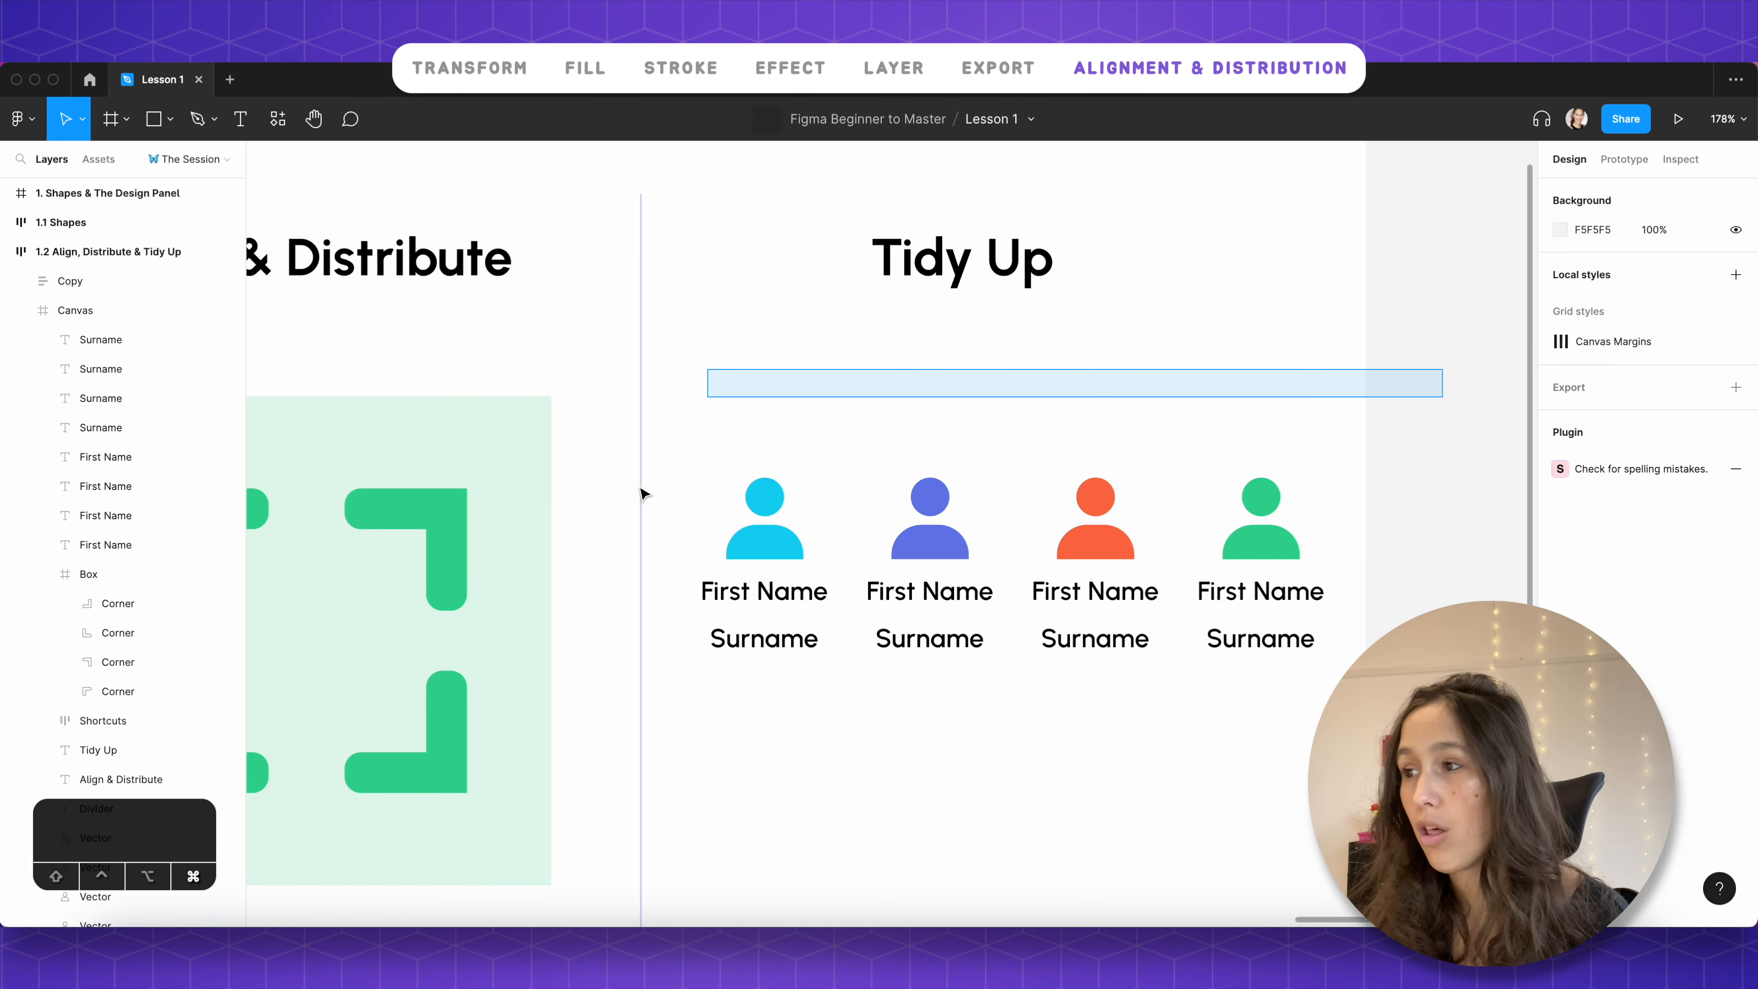
{"action": "left_click_drag", "start_coordinate": [706, 393], "coordinate": [677, 771]}
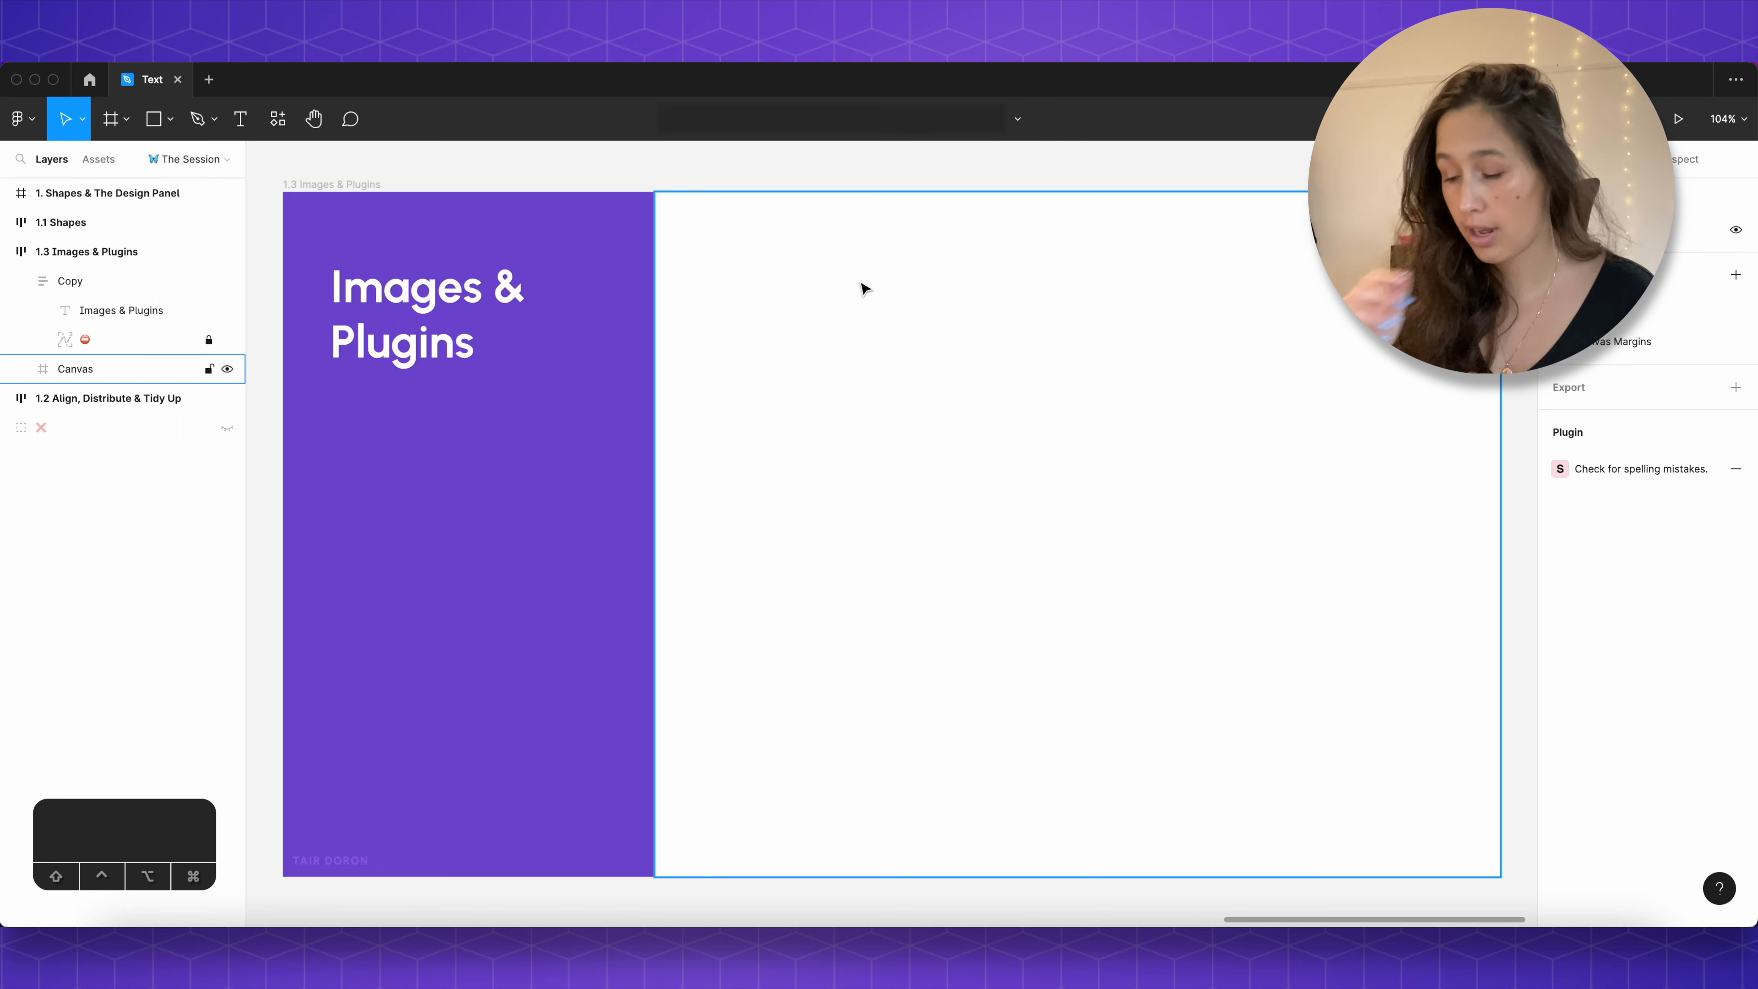
Step: Place a rectangle on the blank Images & Plugins canvas, lock its proportions and set its size to 200 × 200
{"action": "key", "text": "r"}
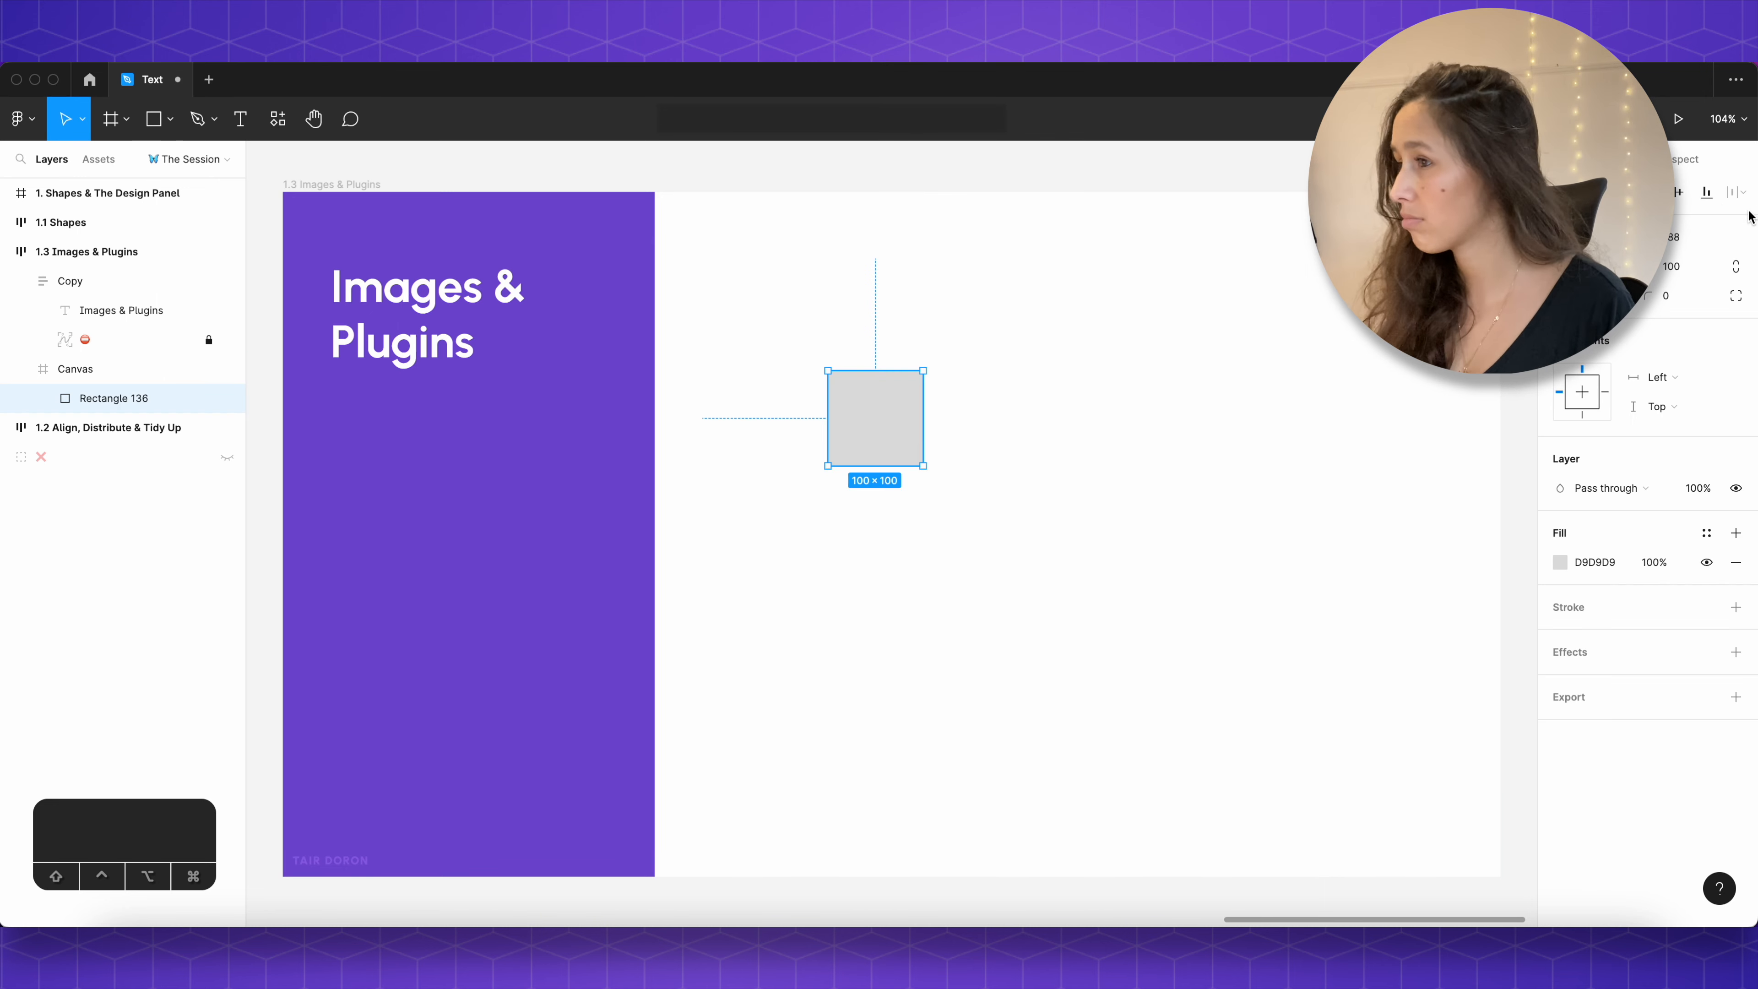
{"action": "left_click", "coordinate": [867, 418]}
{"action": "left_click", "coordinate": [1736, 267]}
{"action": "type", "text": "20"}
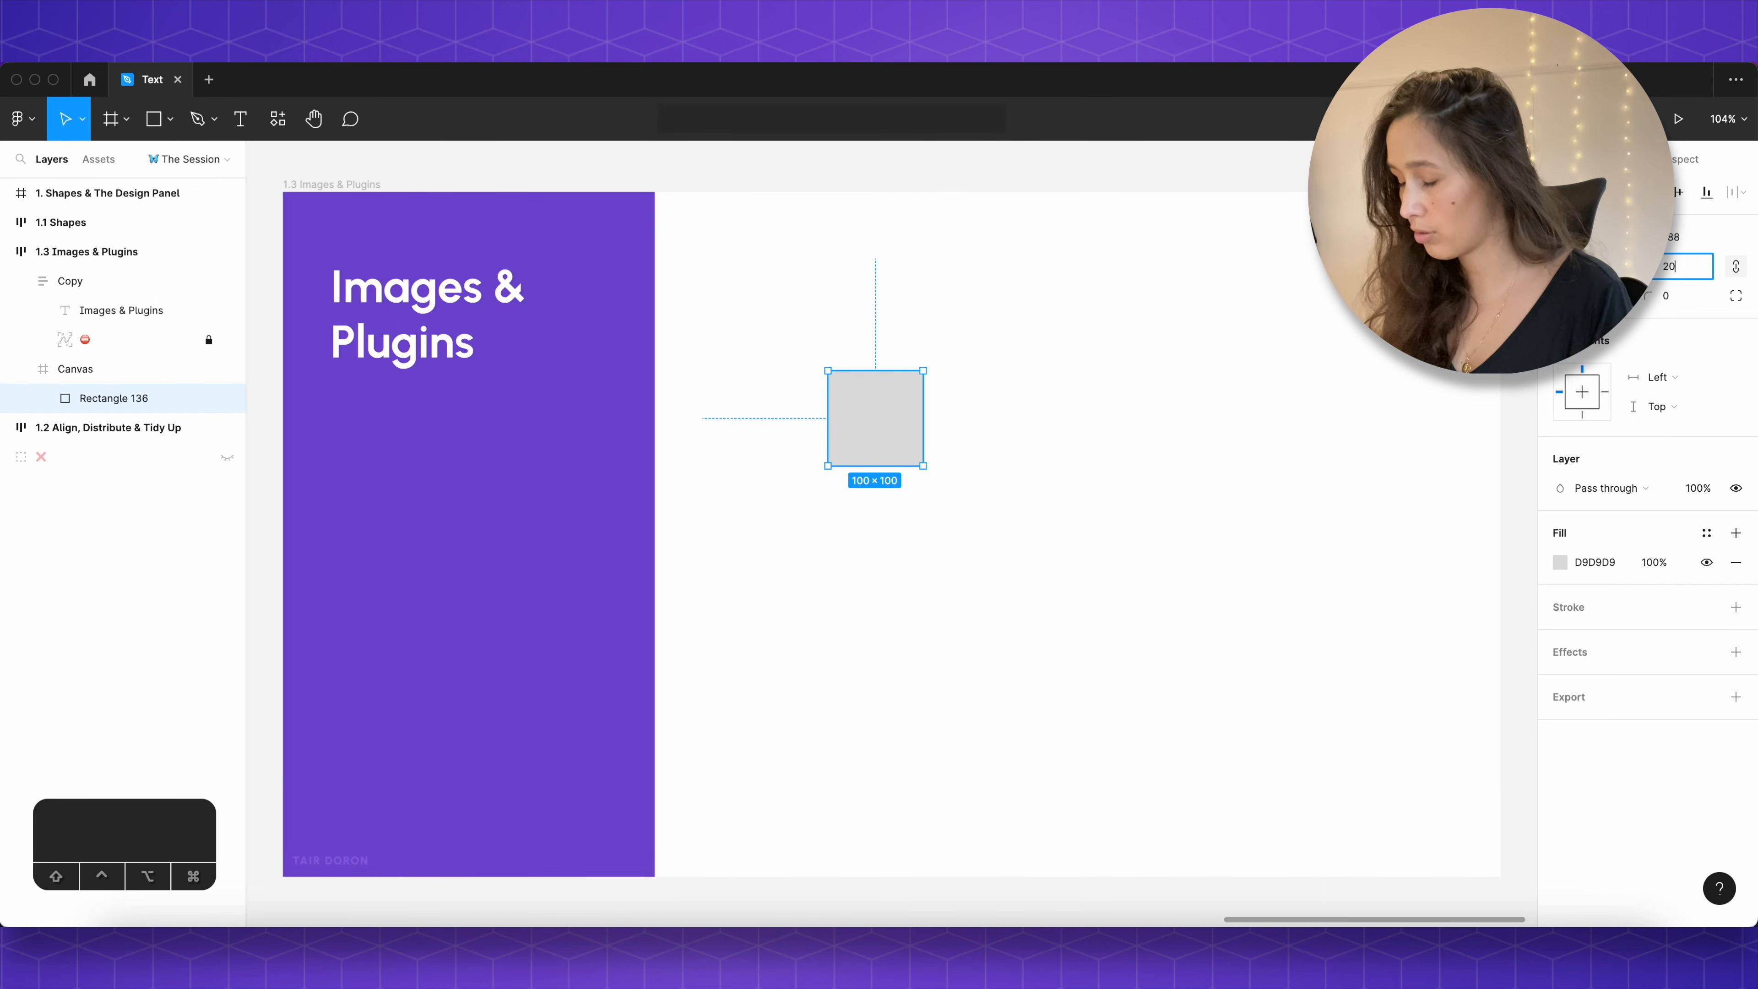
{"action": "type", "text": "0"}
{"action": "key", "text": "Return"}
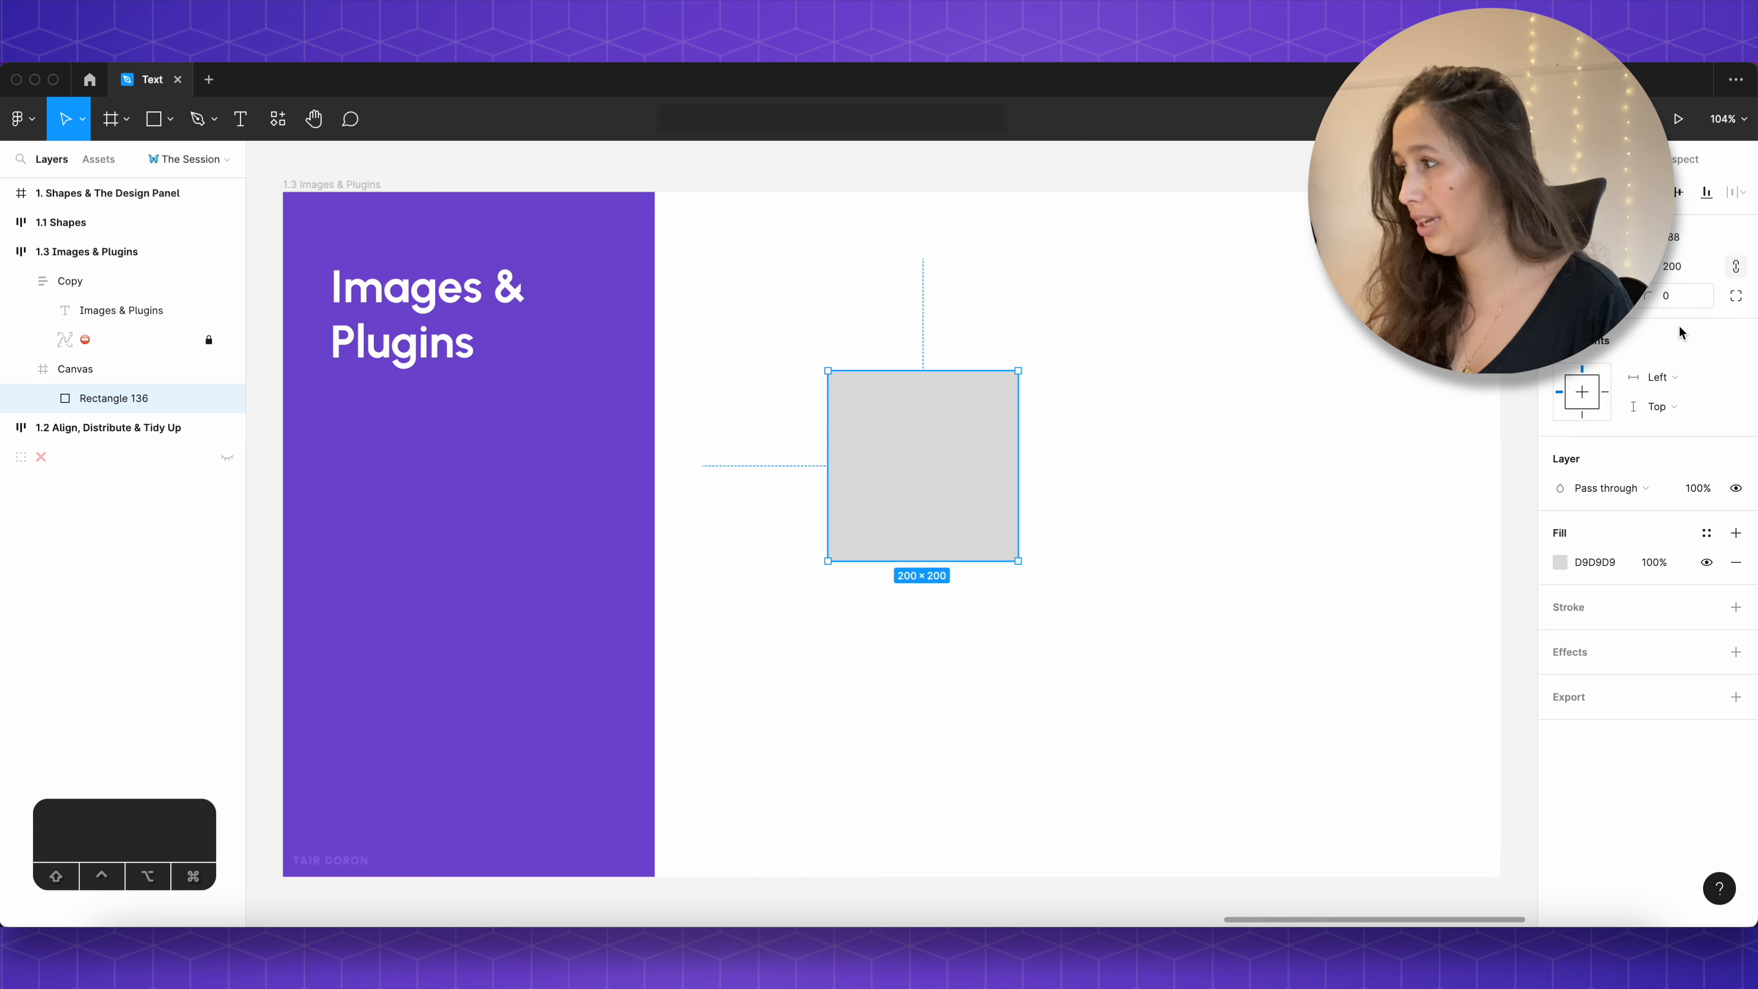
Step: Change the square's fill from solid to an image using Cat 3.jpeg from the Figma File folder
{"action": "left_click", "coordinate": [1560, 562]}
{"action": "left_click", "coordinate": [1370, 454]}
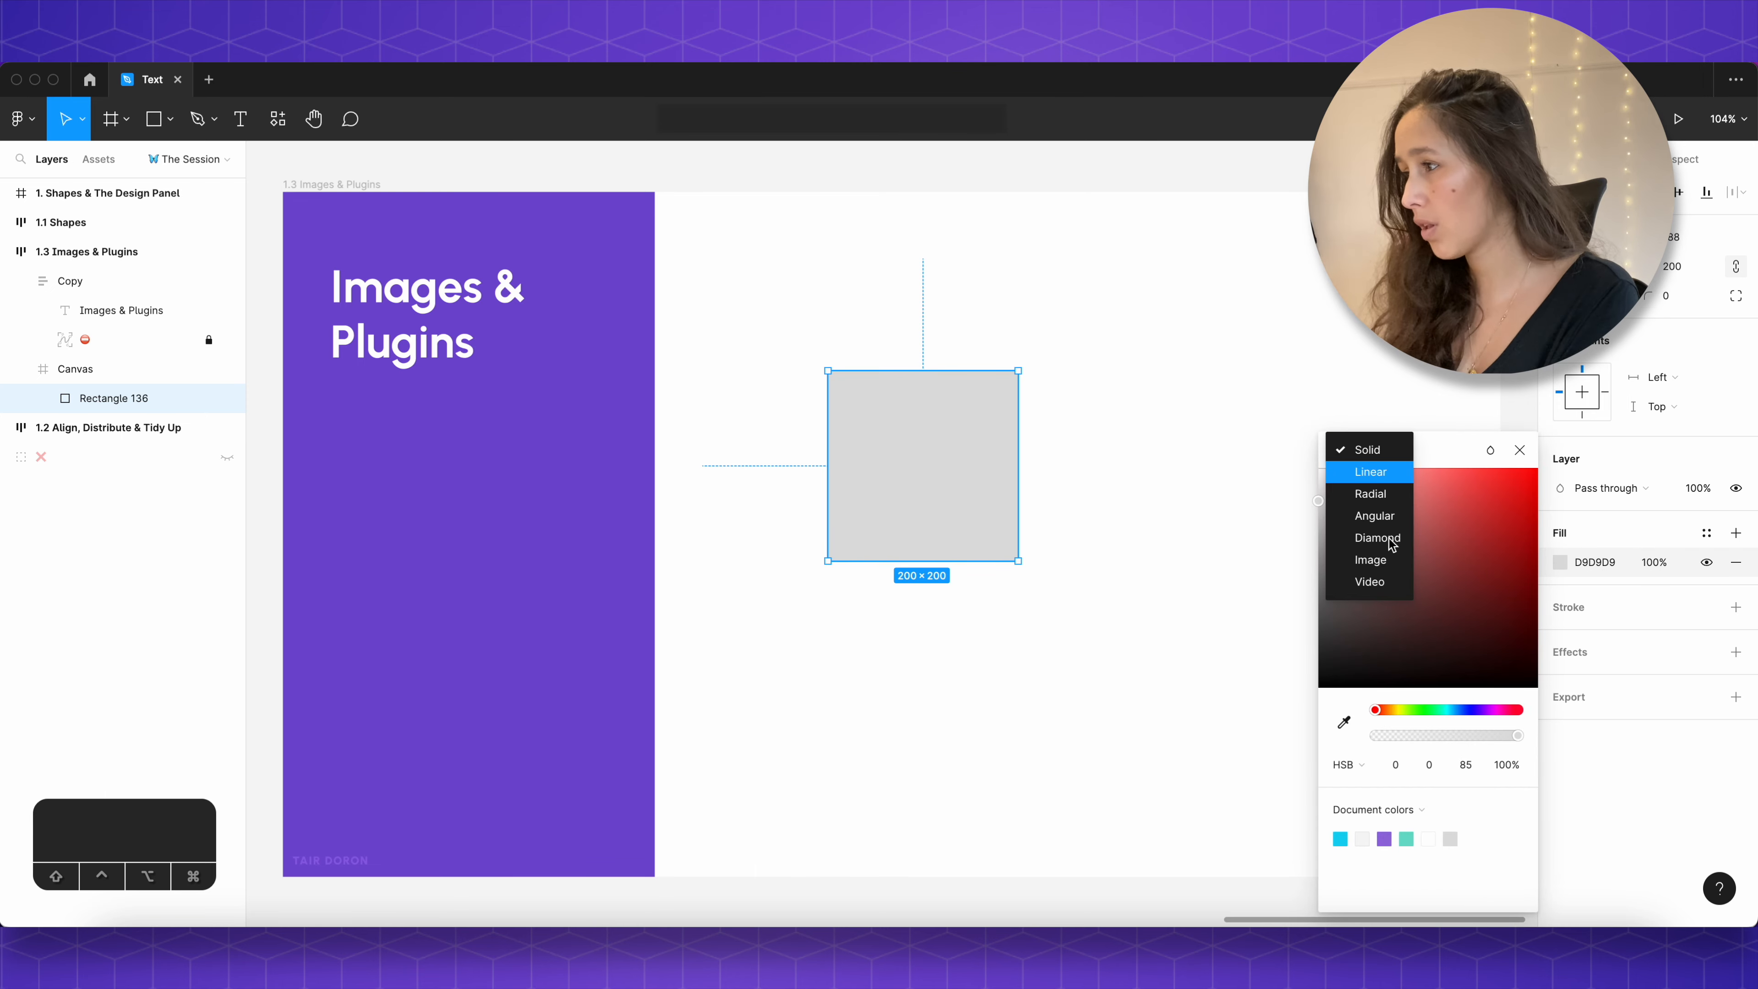
{"action": "left_click", "coordinate": [1384, 566]}
{"action": "left_click", "coordinate": [1428, 582]}
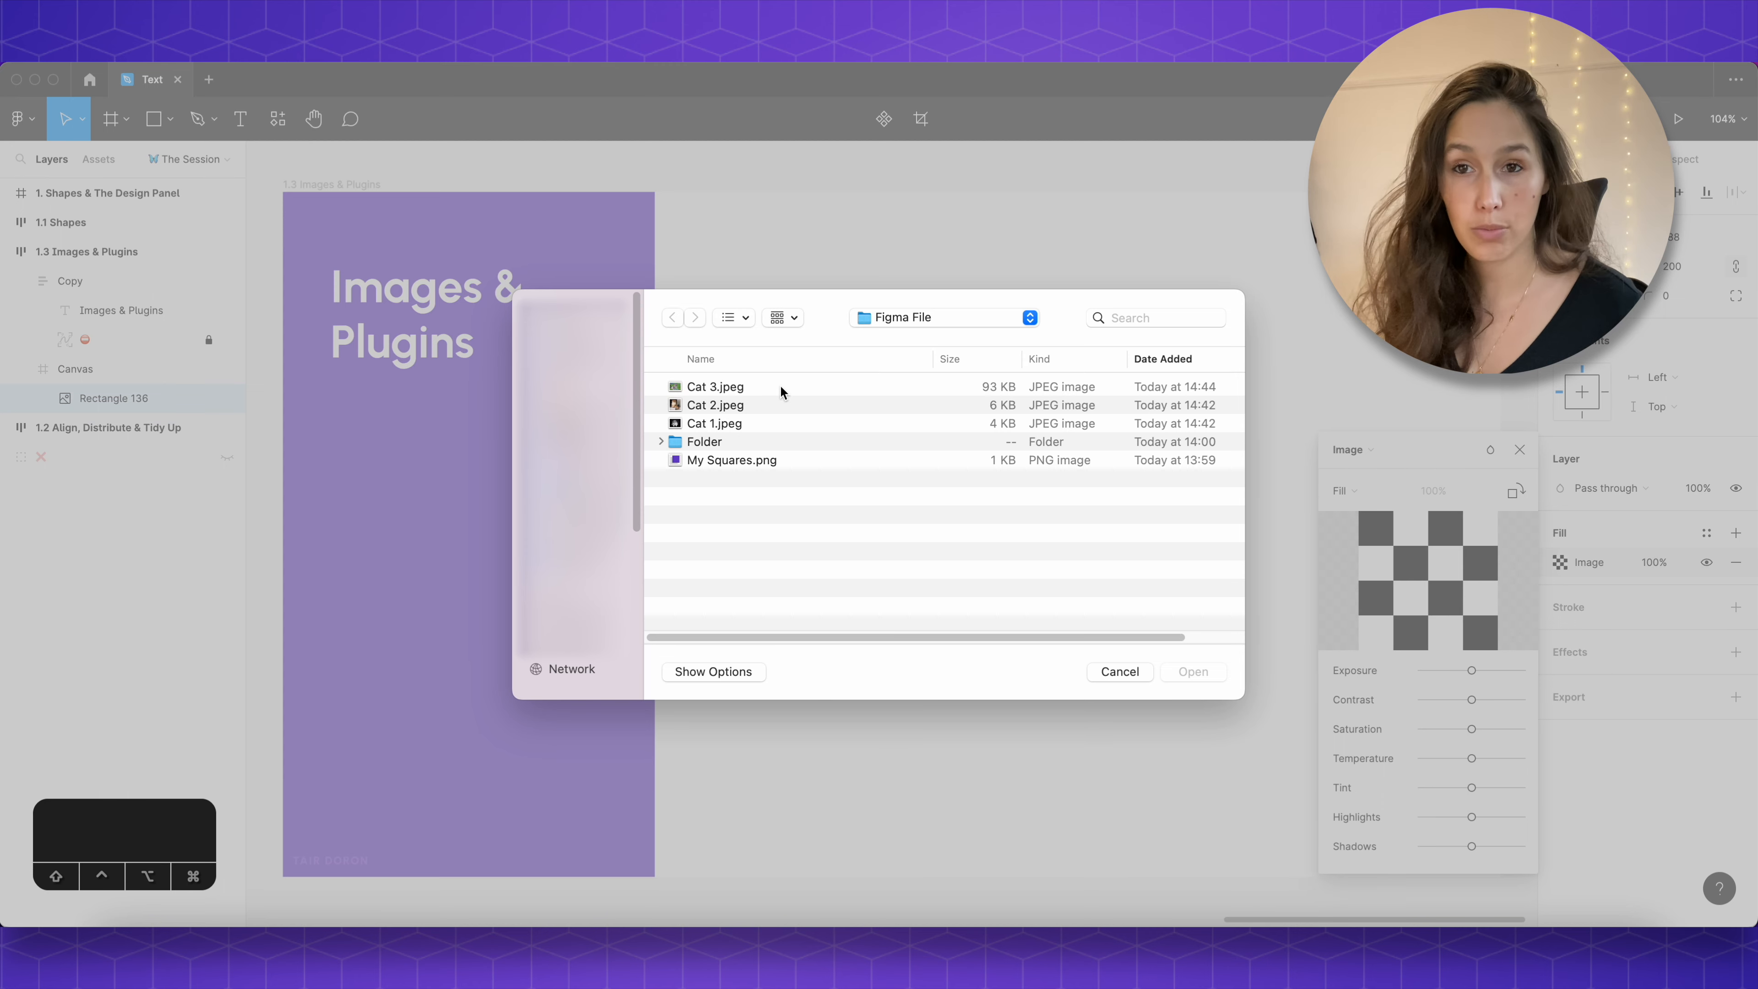
{"action": "double_click", "coordinate": [784, 388]}
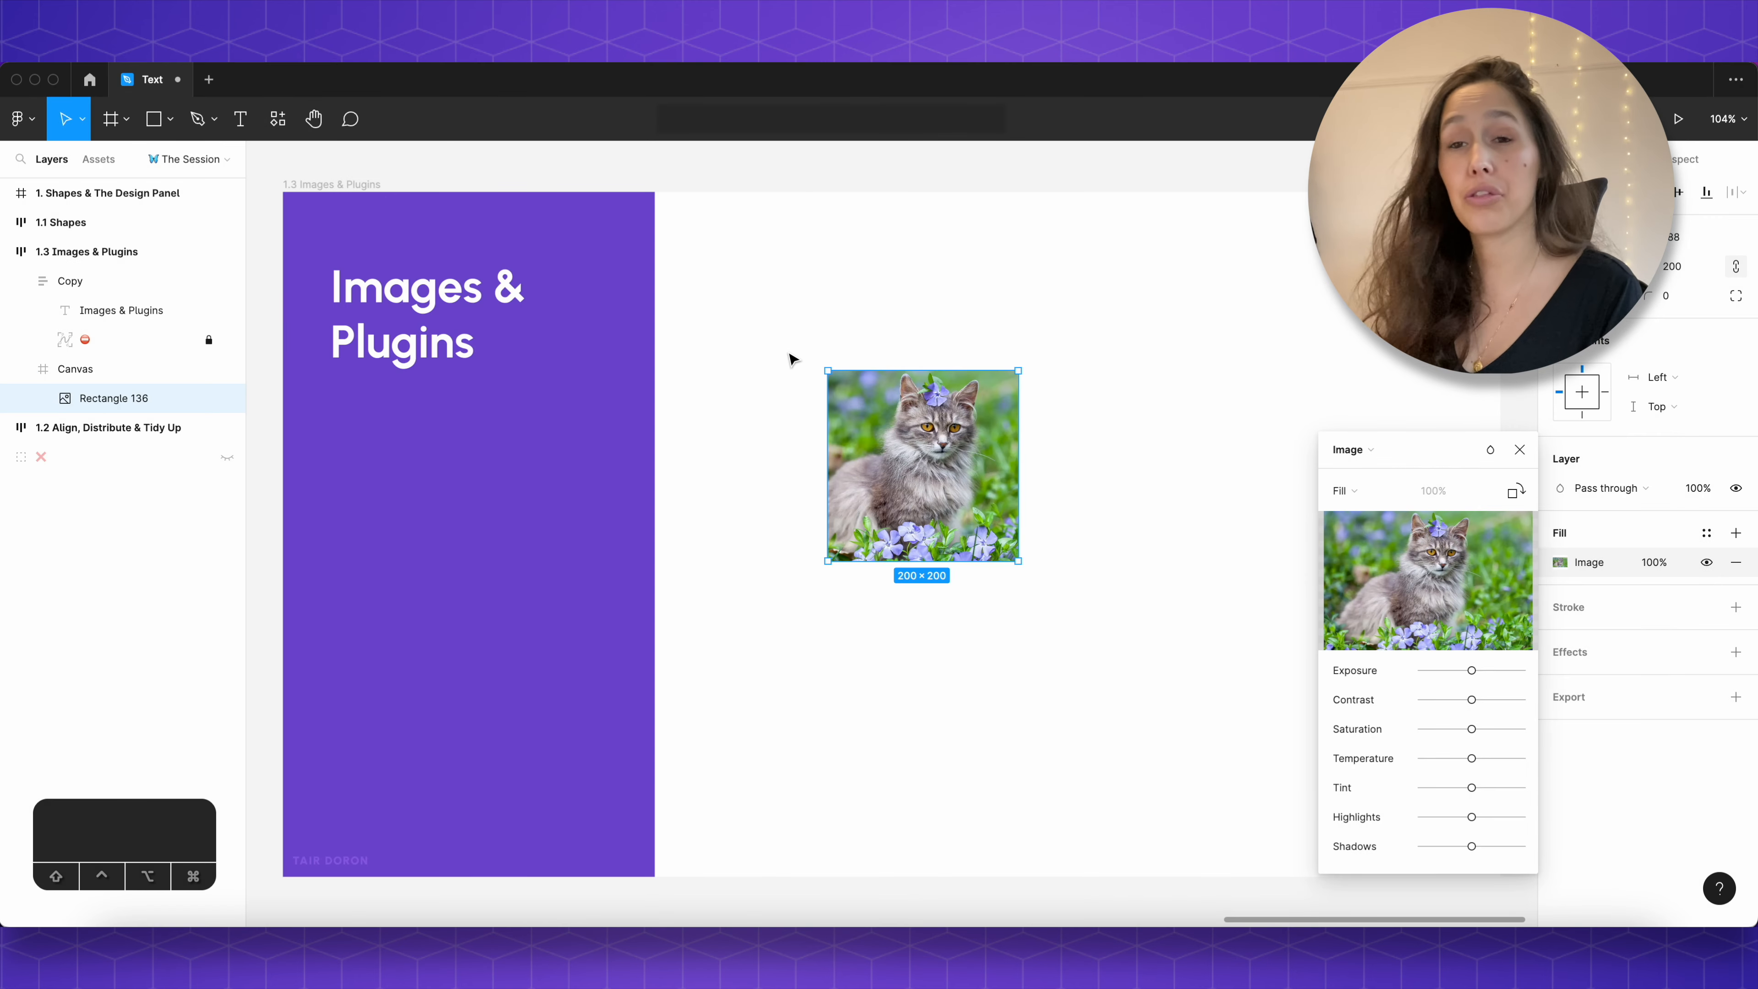
{"action": "key", "text": "Escape"}
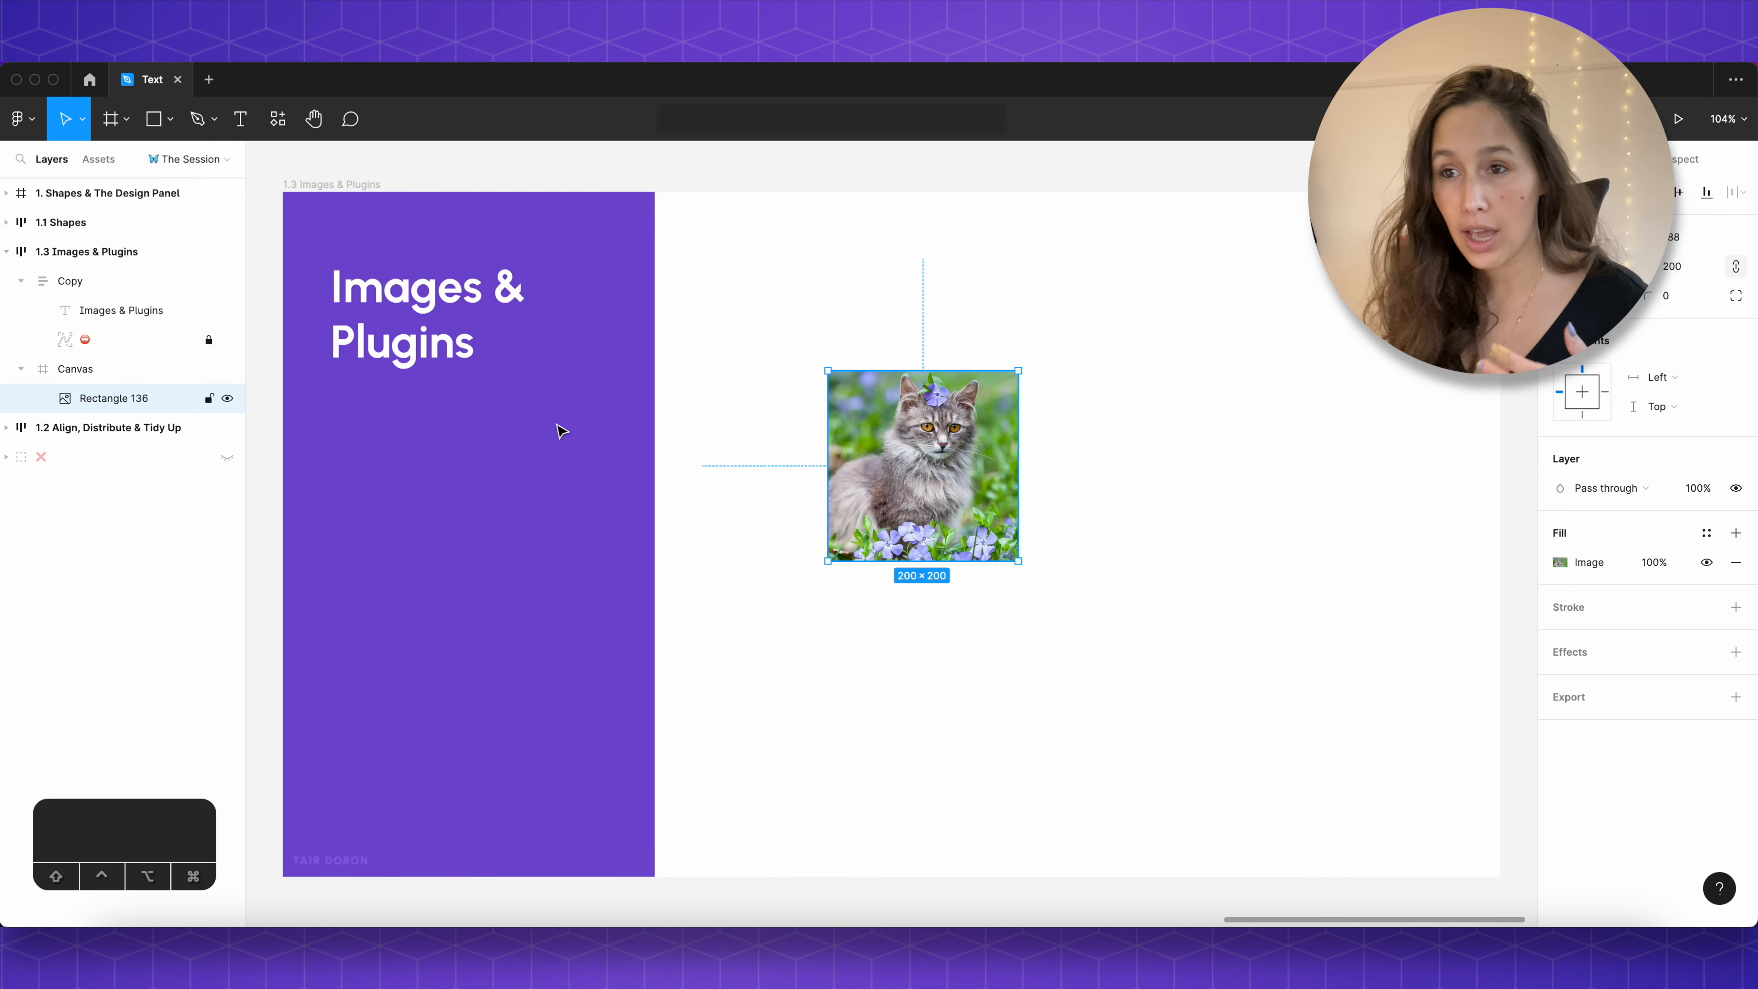
Step: Reopen the square's image fill settings and switch its scaling mode to Fit and on to Crop
{"action": "left_click", "coordinate": [1559, 562]}
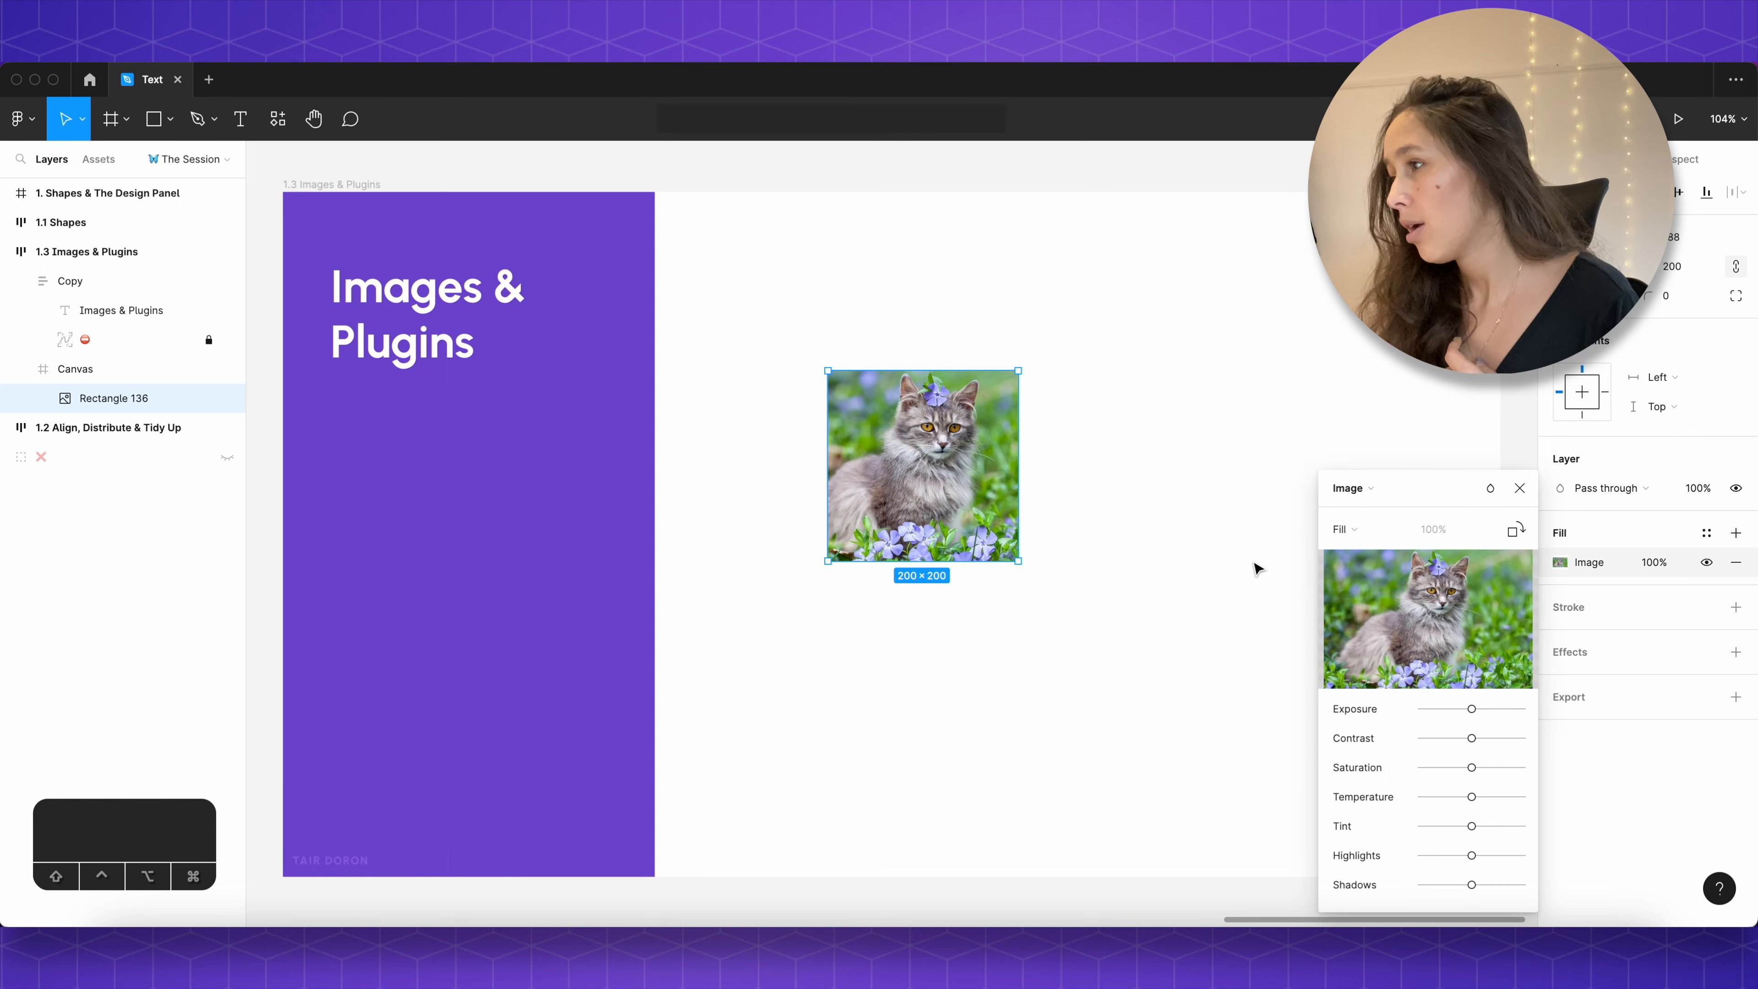
{"action": "left_click", "coordinate": [1344, 529]}
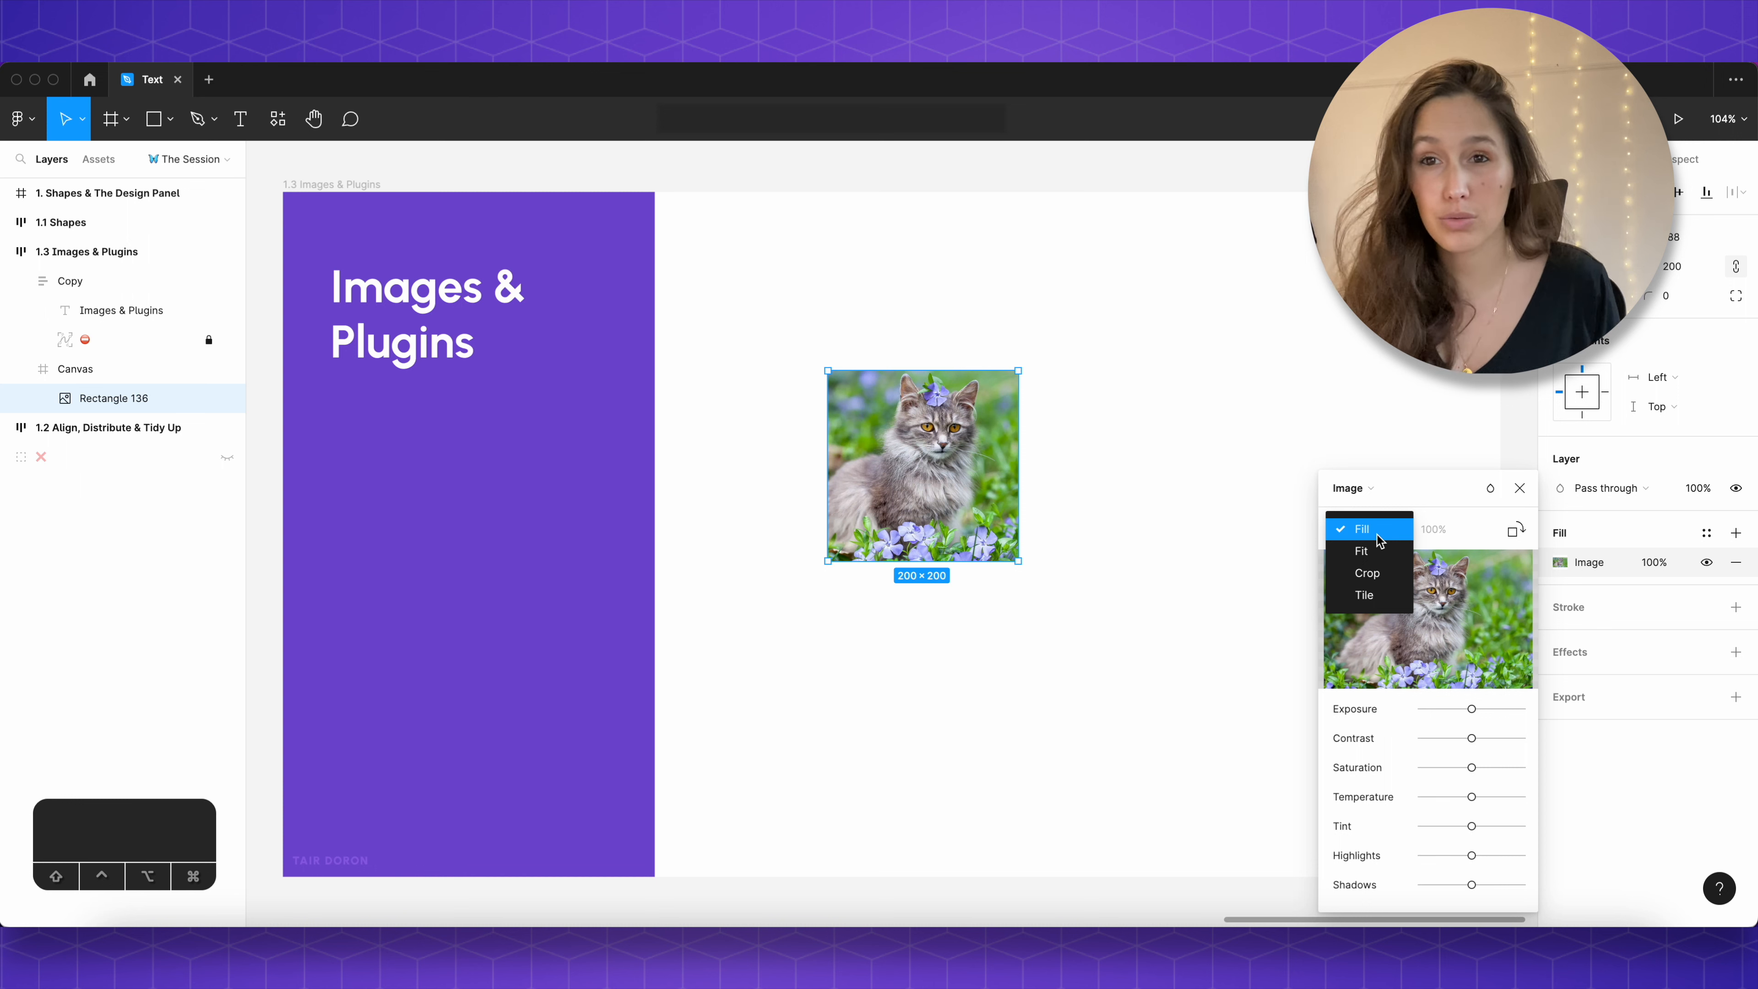
{"action": "left_click", "coordinate": [1372, 551]}
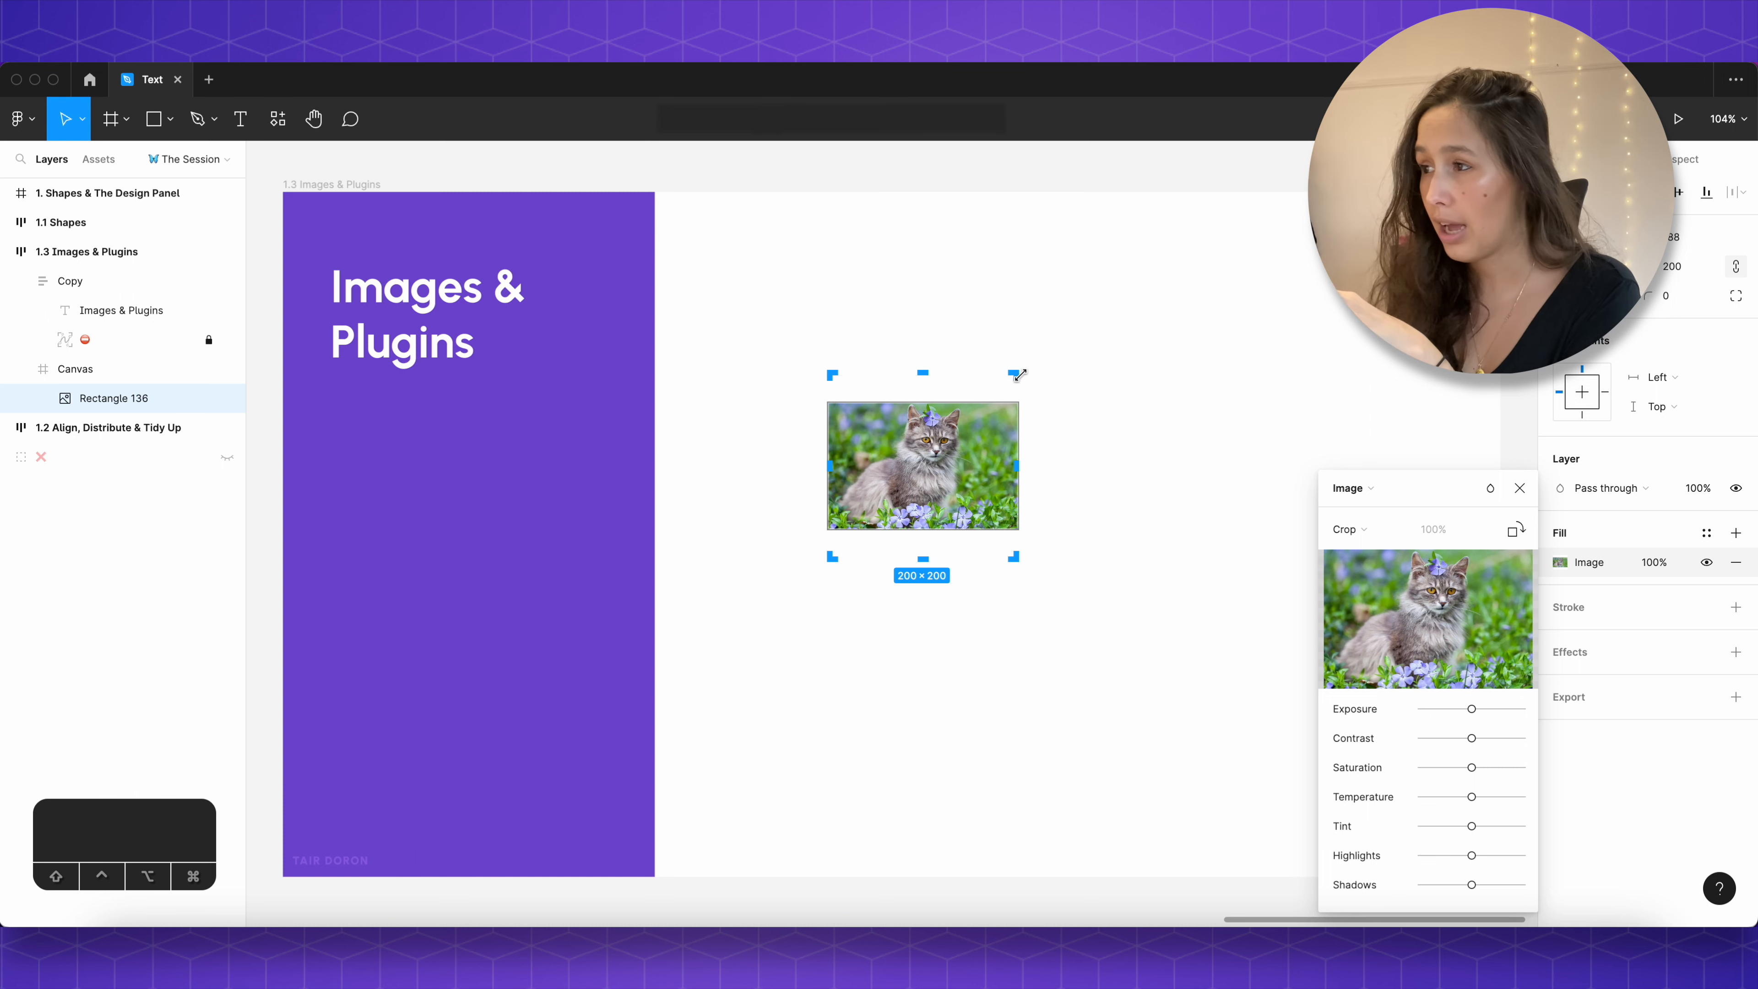
Step: Try resizing the crop frame, moving the cat image up within it and stretching it downward, and undo the stretch
{"action": "mouse_move", "coordinate": [1016, 376]}
{"action": "left_mouse_down"}
{"action": "mouse_move", "coordinate": [1009, 400]}
{"action": "mouse_move", "coordinate": [915, 452]}
{"action": "mouse_move", "coordinate": [1012, 401]}
{"action": "mouse_move", "coordinate": [1016, 375]}
{"action": "left_mouse_up"}
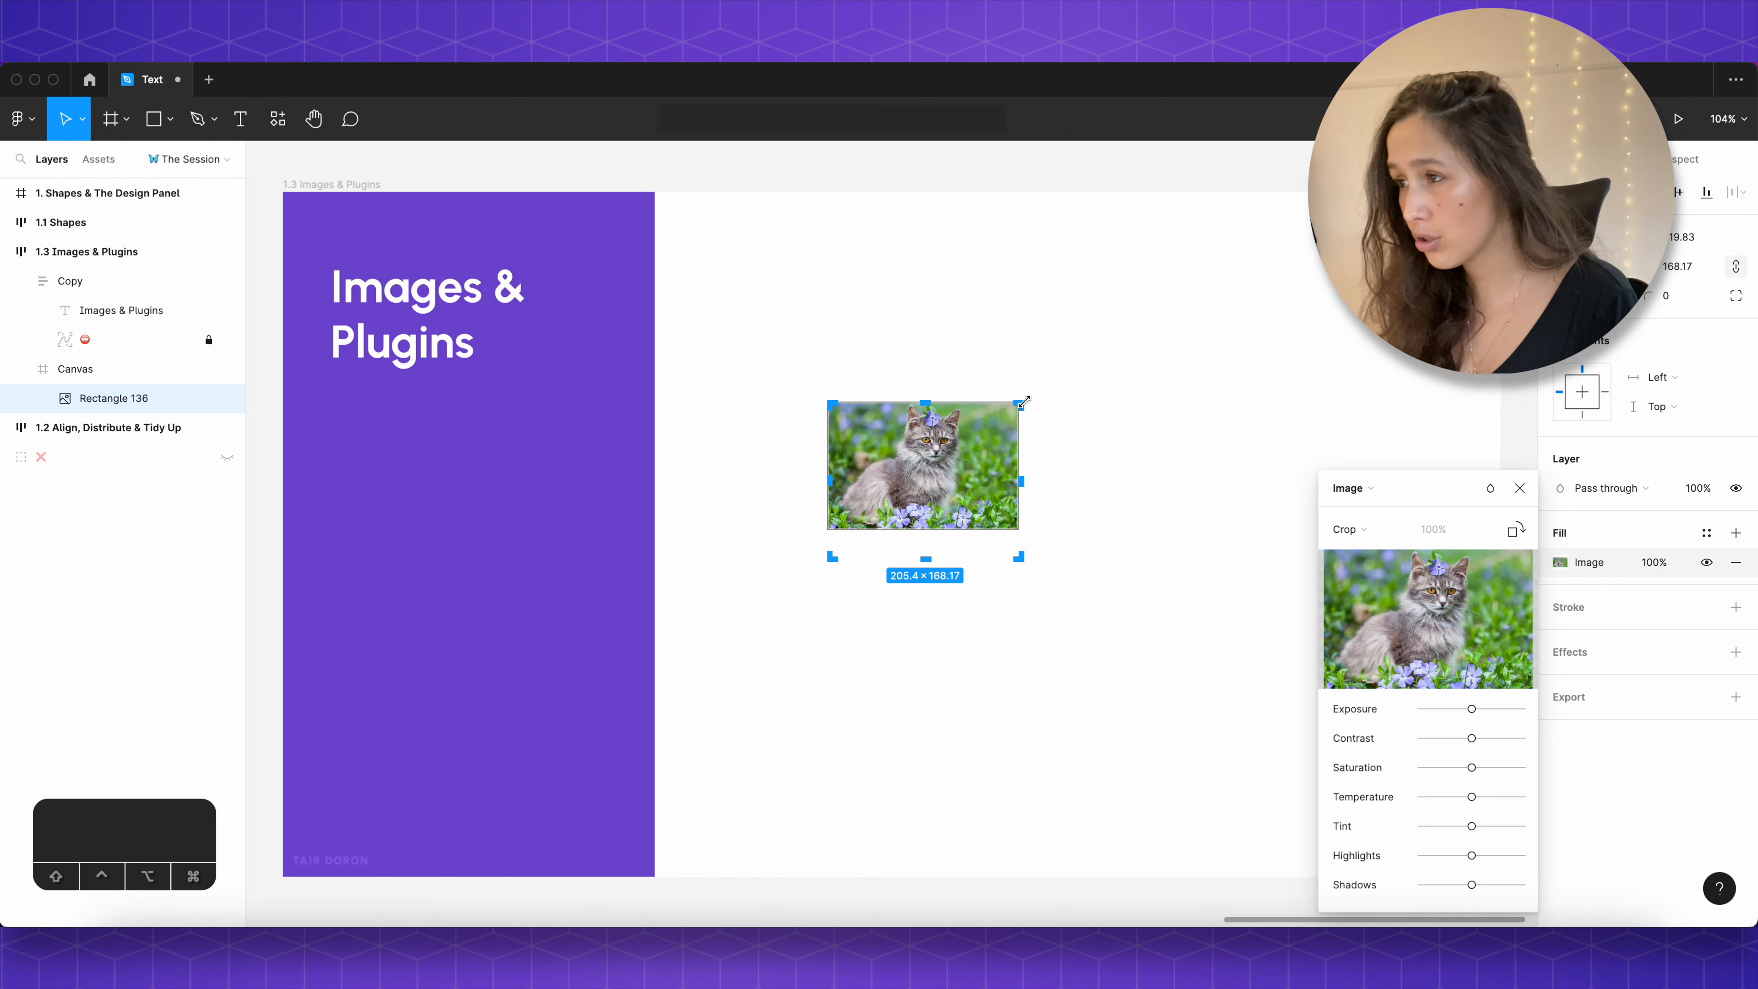
{"action": "scroll", "coordinate": [1030, 396], "scroll_direction": "up", "scroll_amount": 5}
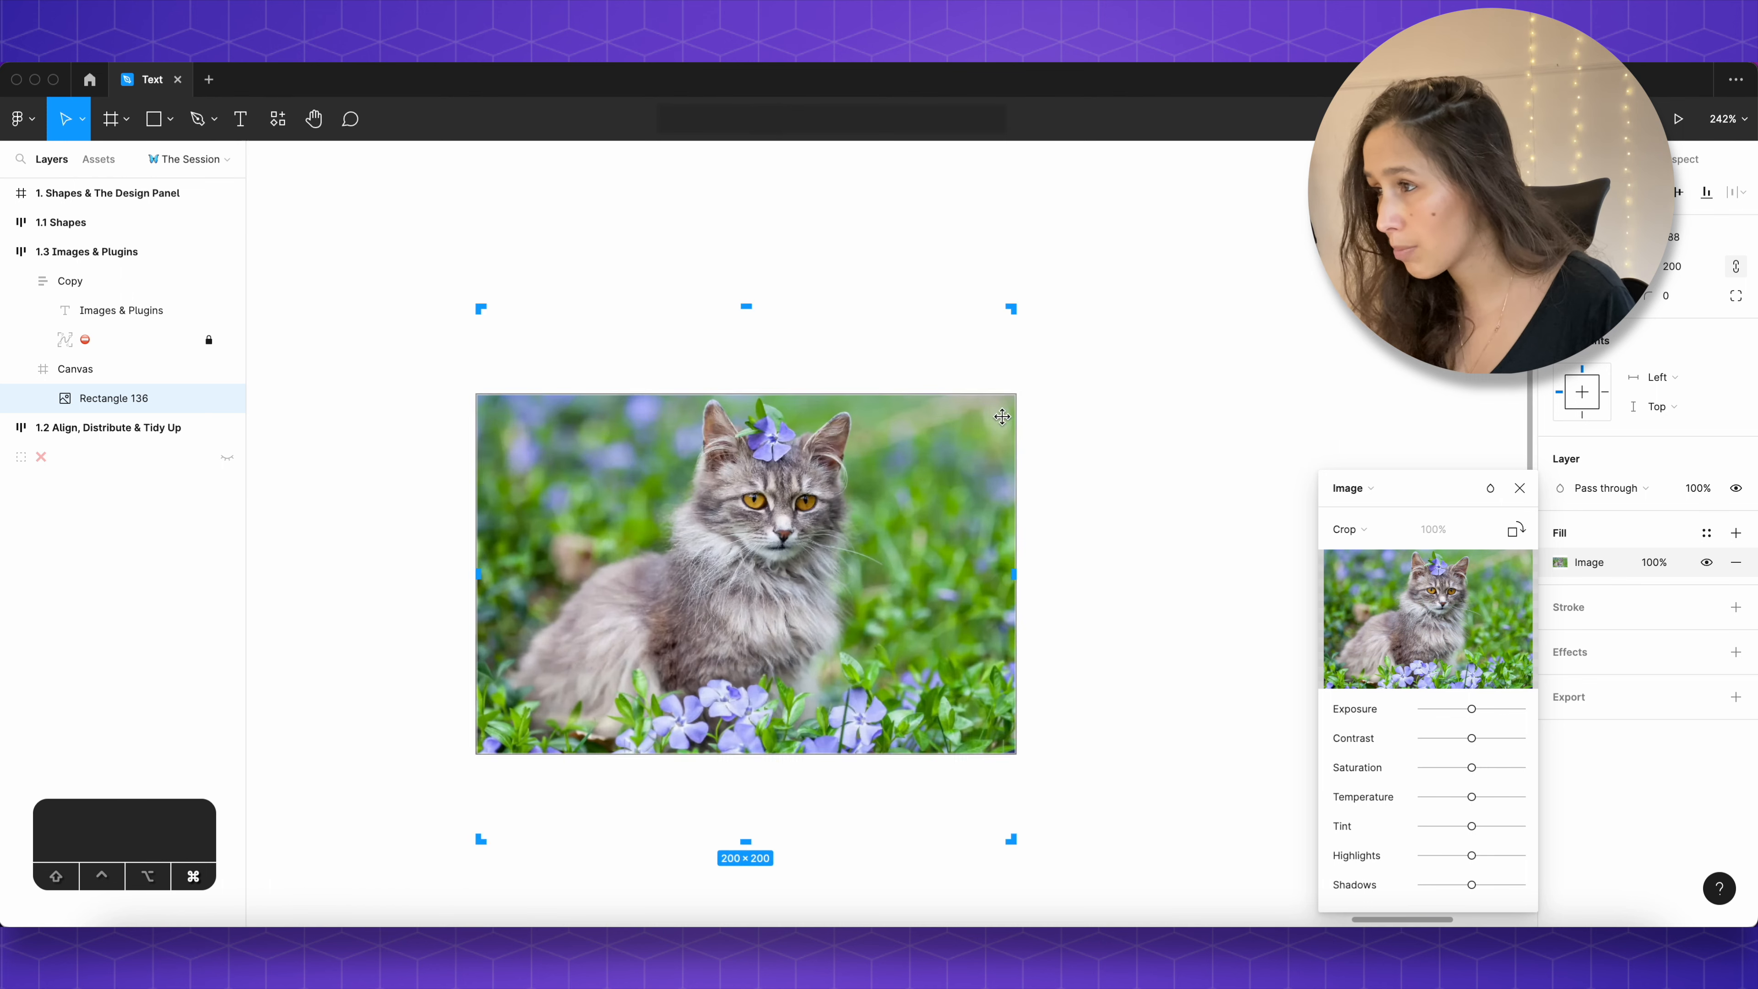
{"action": "scroll", "coordinate": [1026, 386], "scroll_direction": "down", "scroll_amount": 4}
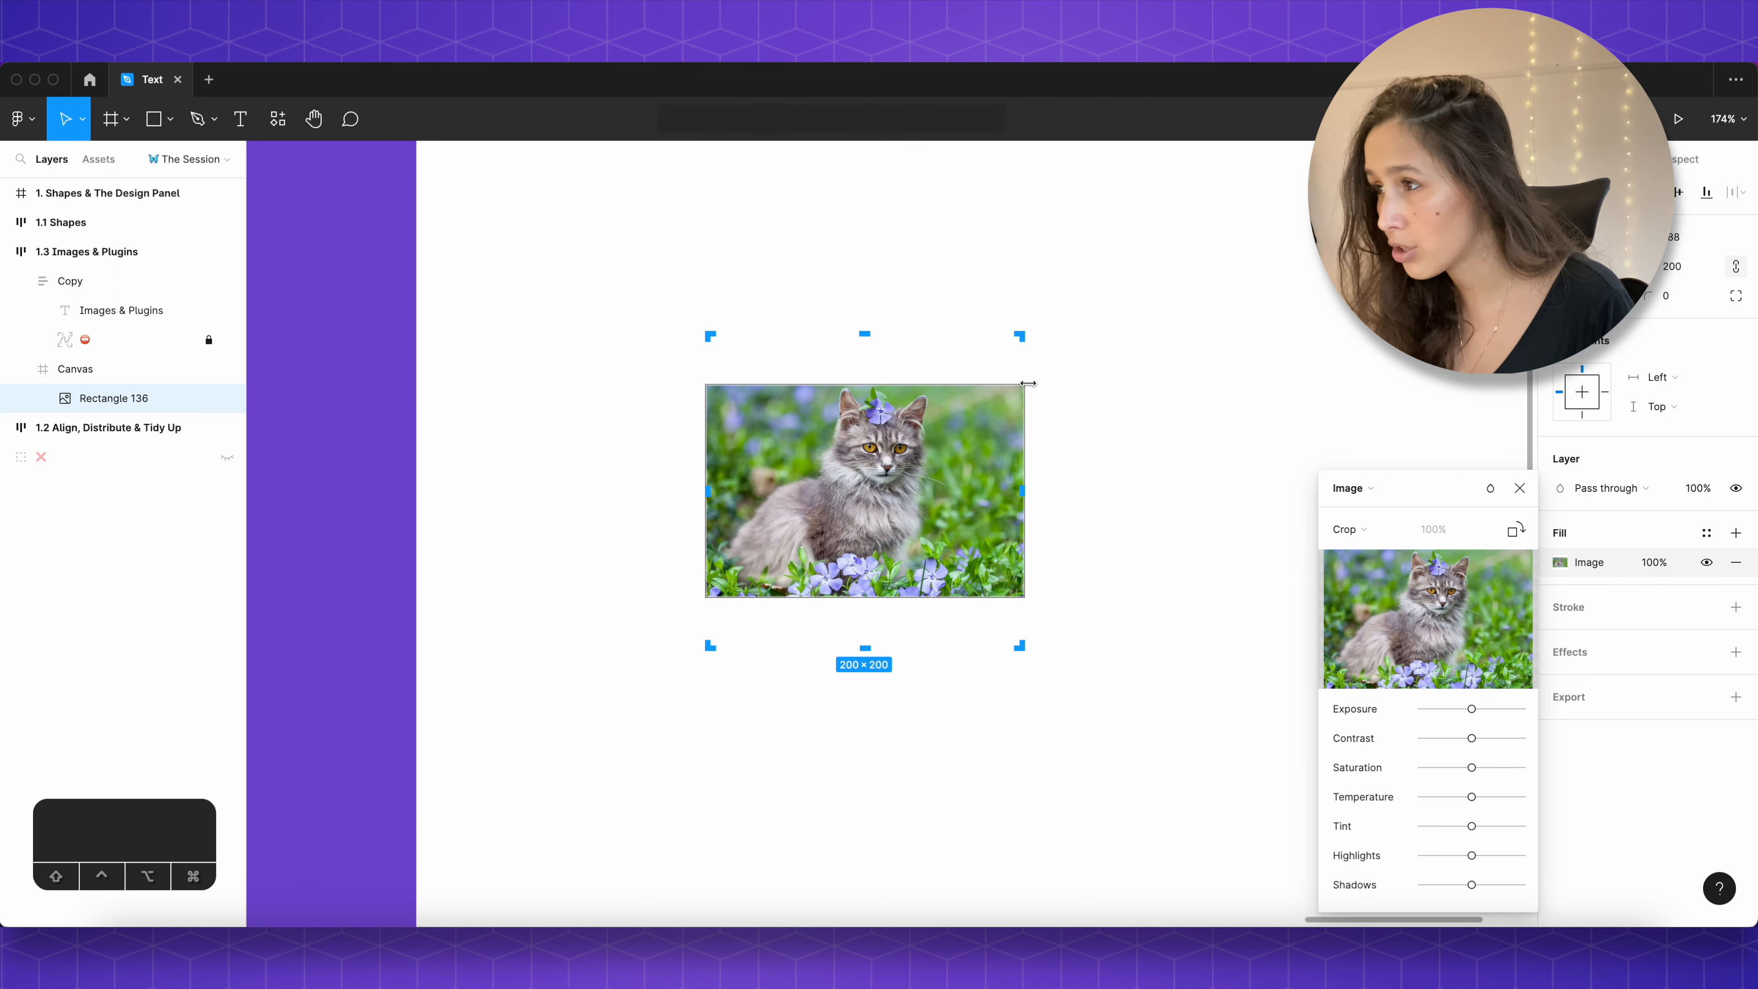
{"action": "left_click_drag", "start_coordinate": [929, 393], "coordinate": [928, 321]}
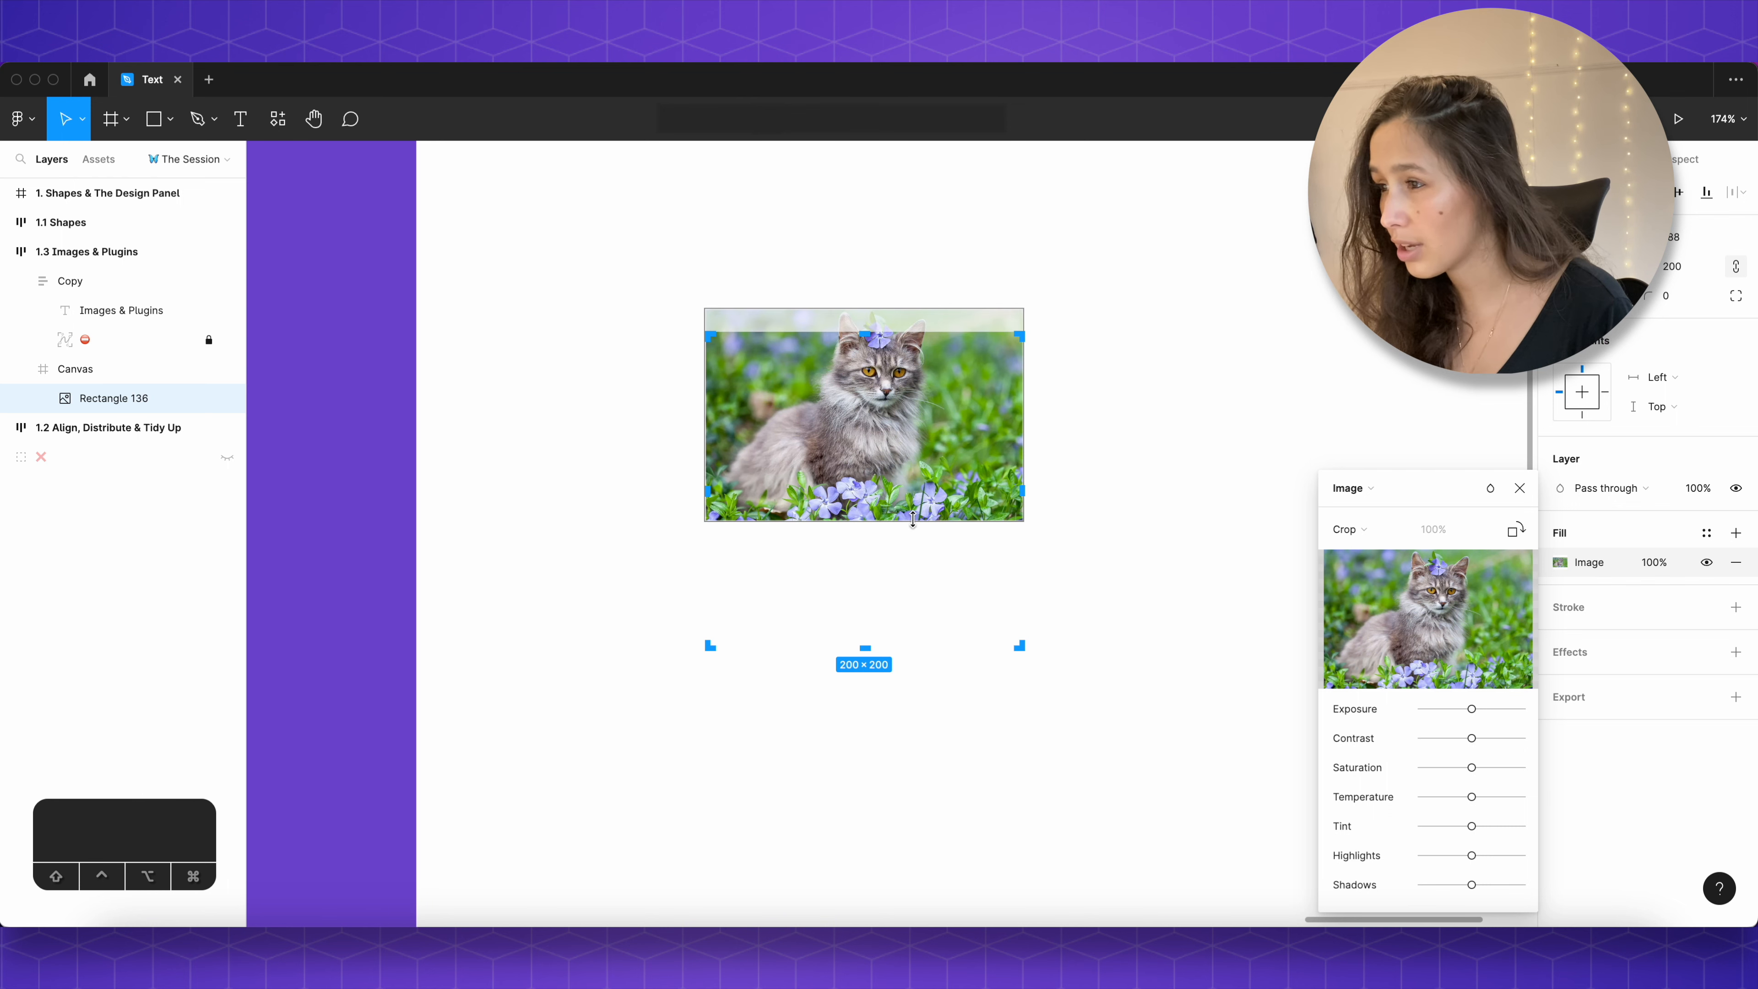
{"action": "left_click_drag", "start_coordinate": [912, 519], "coordinate": [911, 705]}
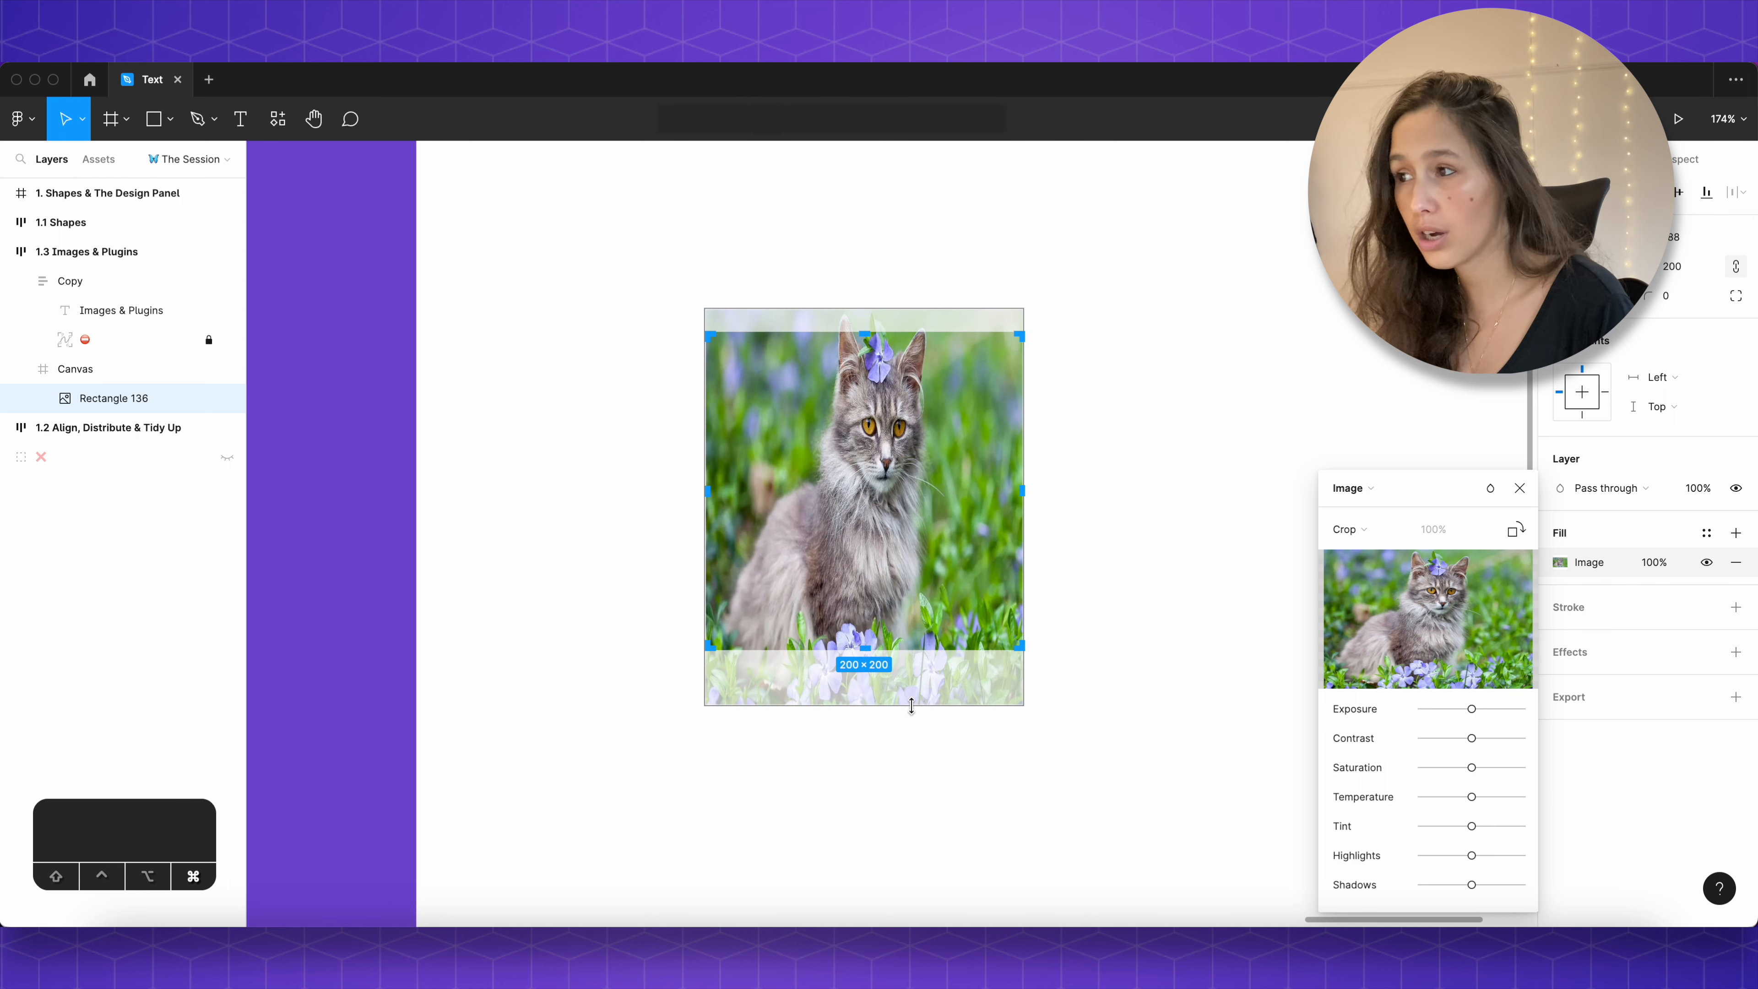
{"action": "key", "text": "super+z"}
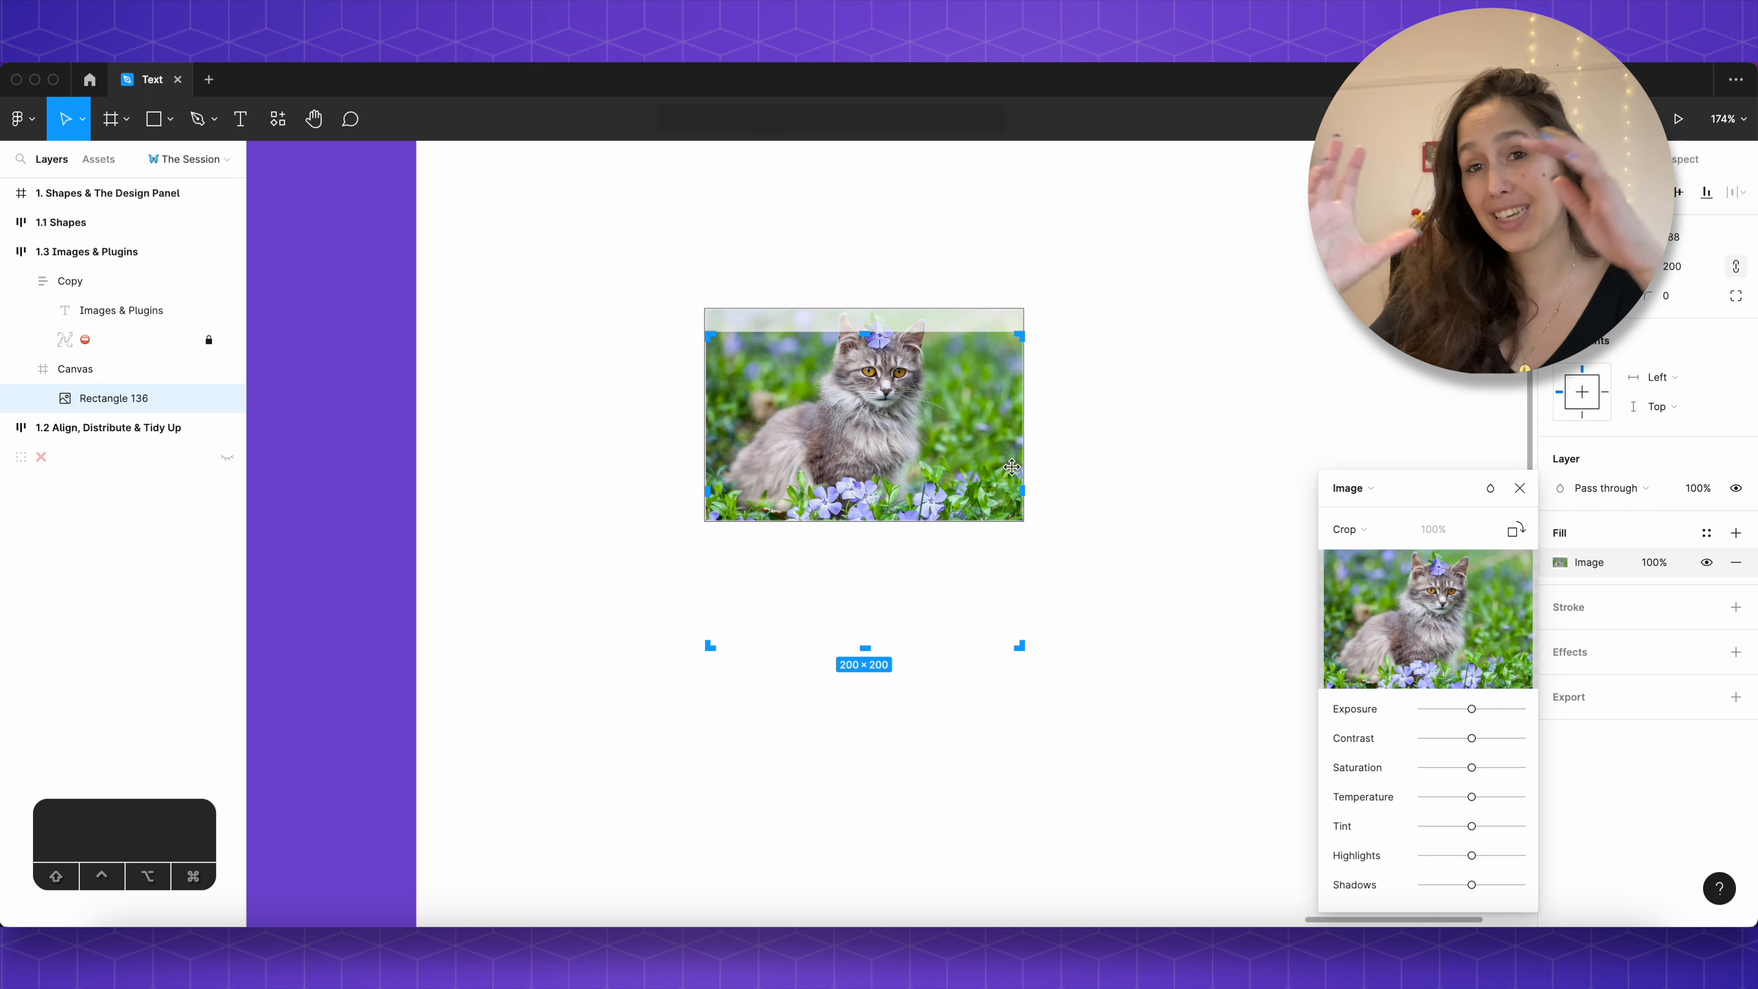
Step: Switch the cat image's scaling mode to Tile and shrink the tiles to about 6.85% so they repeat across the square
{"action": "left_click", "coordinate": [1354, 533]}
{"action": "left_click", "coordinate": [1365, 552]}
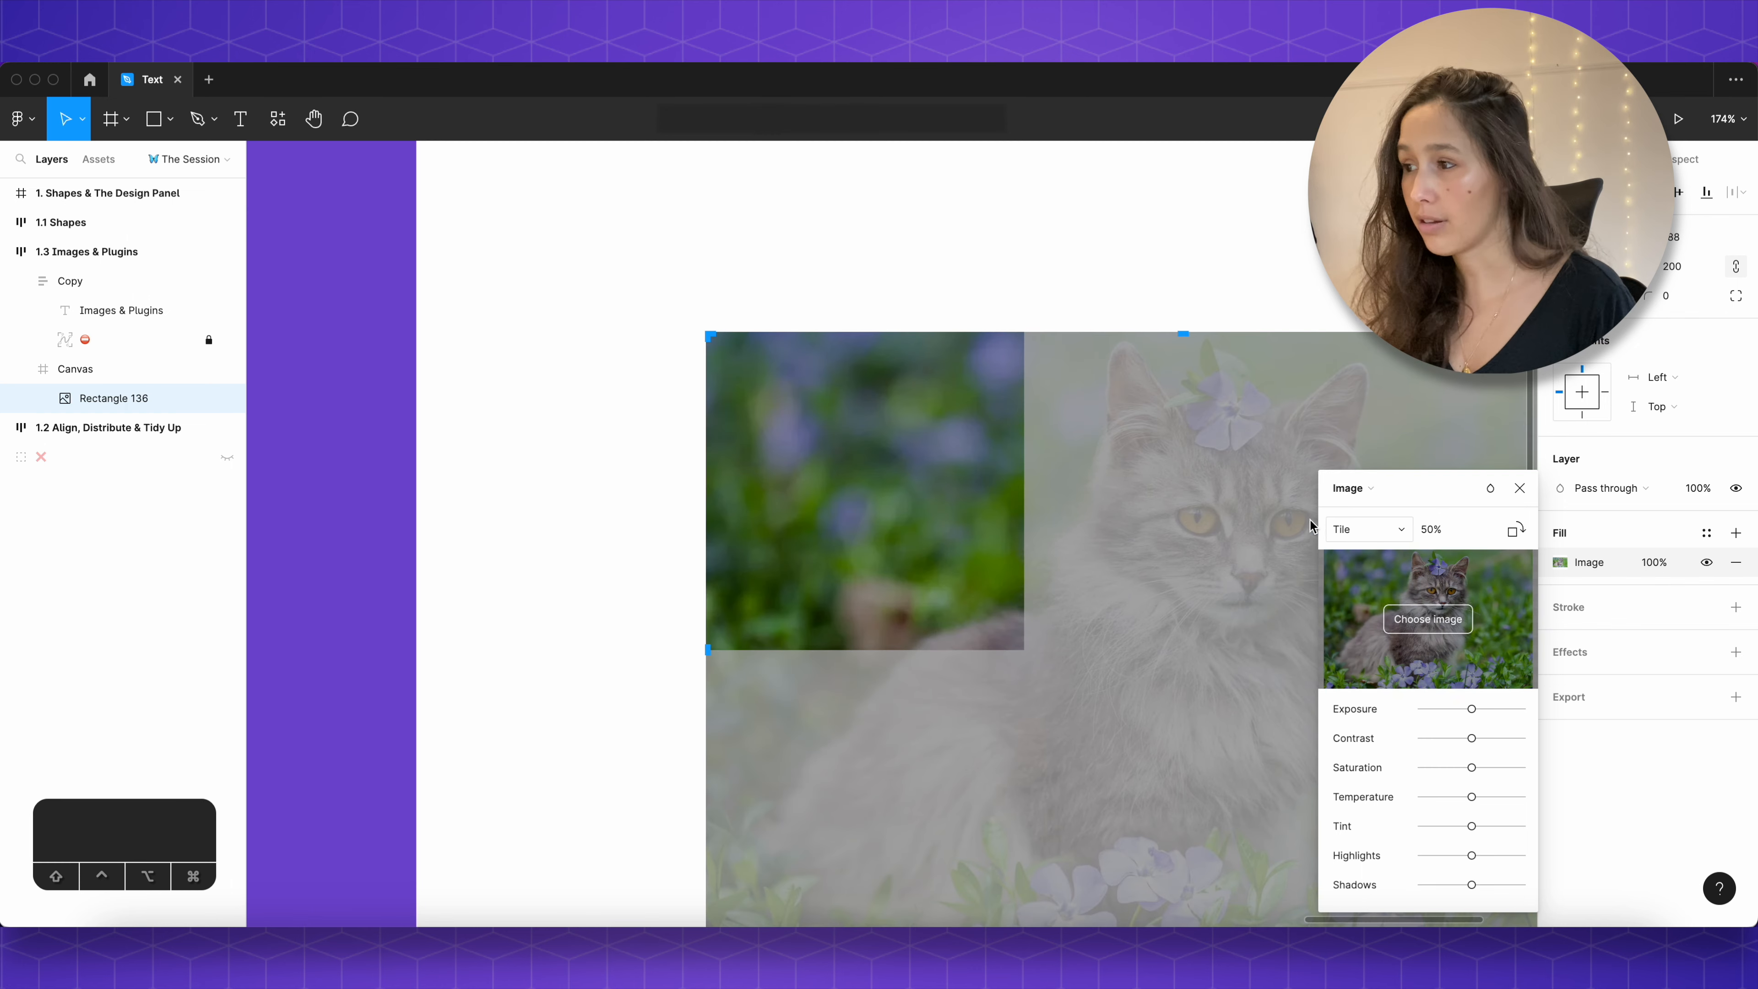
{"action": "scroll", "coordinate": [1031, 392], "scroll_direction": "down", "scroll_amount": 6}
{"action": "scroll", "coordinate": [1031, 391], "scroll_direction": "right", "scroll_amount": 3}
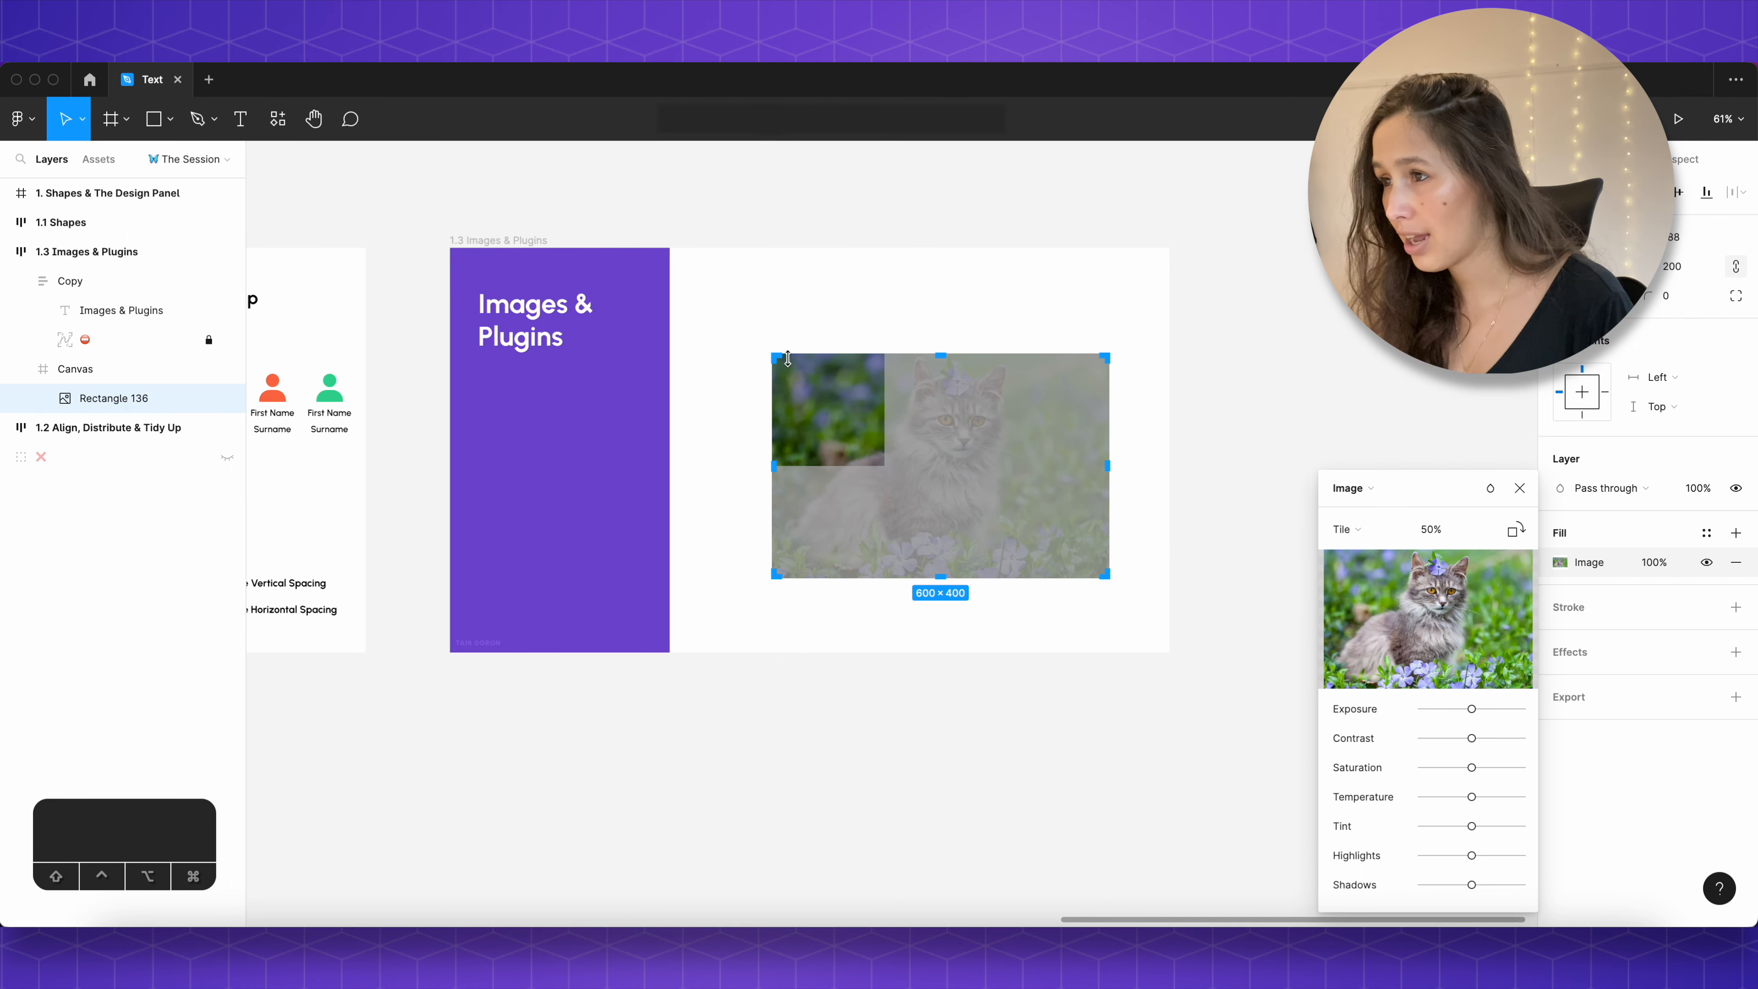
{"action": "left_click_drag", "start_coordinate": [1106, 574], "coordinate": [830, 401]}
{"action": "scroll", "coordinate": [812, 379], "scroll_direction": "up", "scroll_amount": 5}
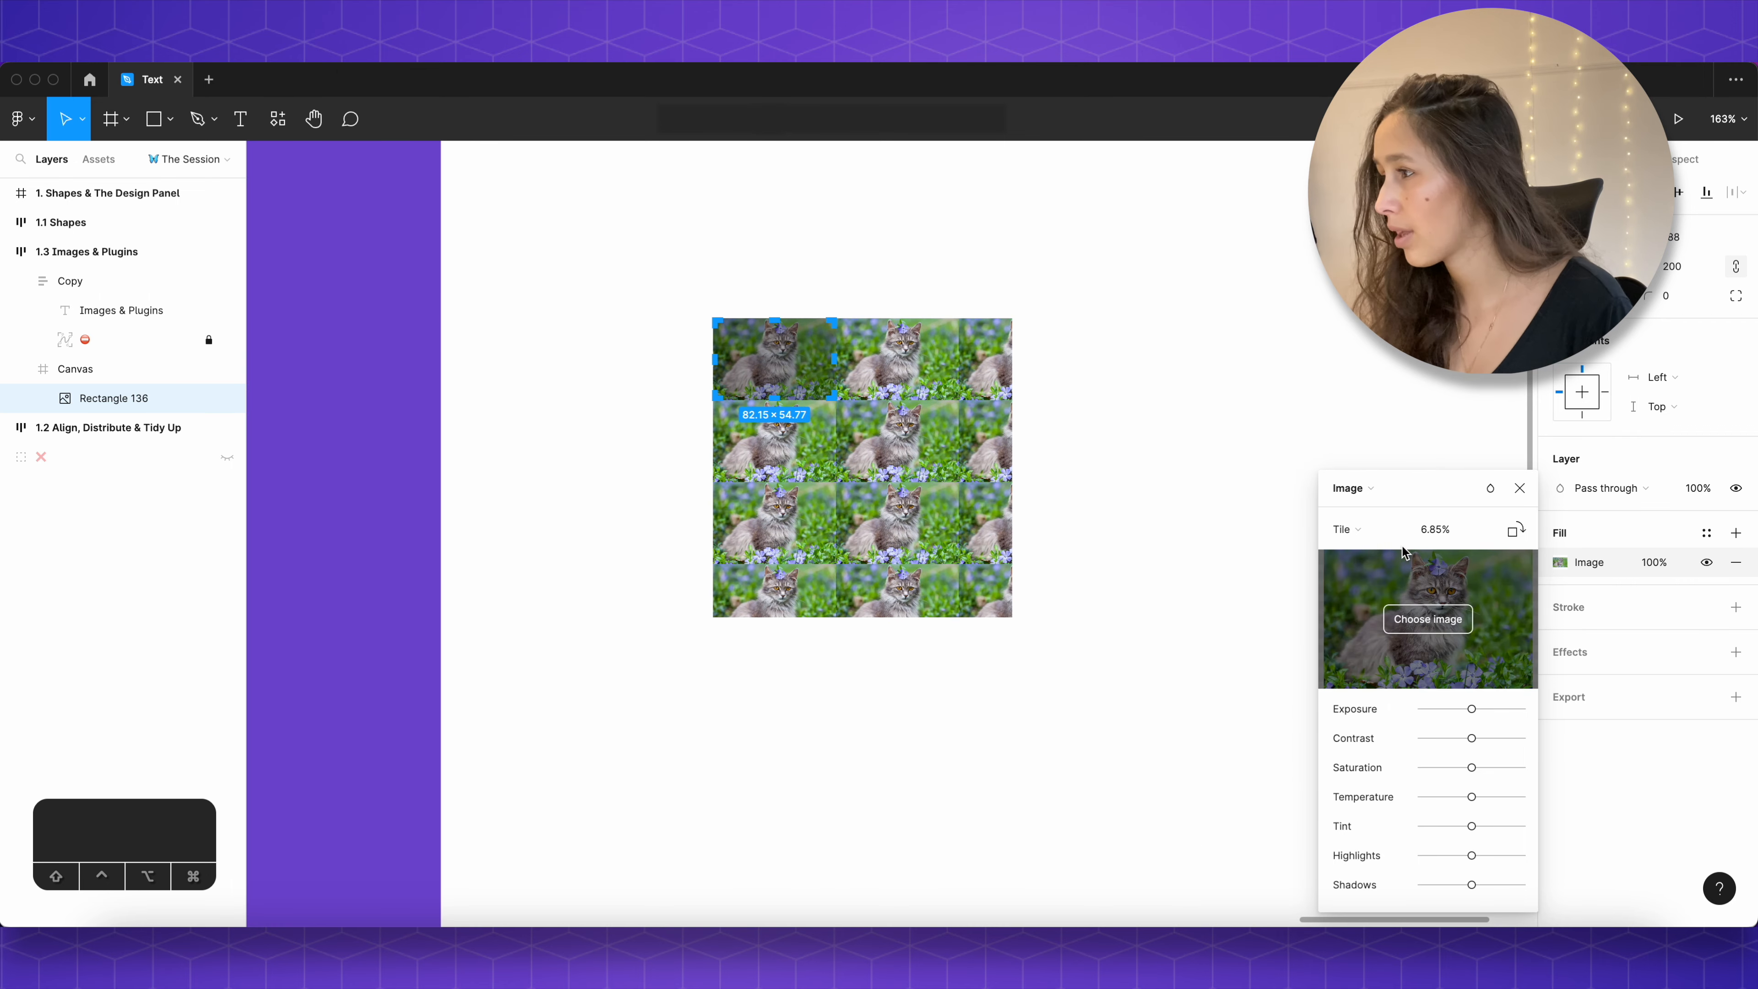
Step: Set the cat image's scaling mode to Fit and rotate the image 90 degrees clockwise inside the square
{"action": "left_click", "coordinate": [1343, 529]}
{"action": "left_click", "coordinate": [1375, 488]}
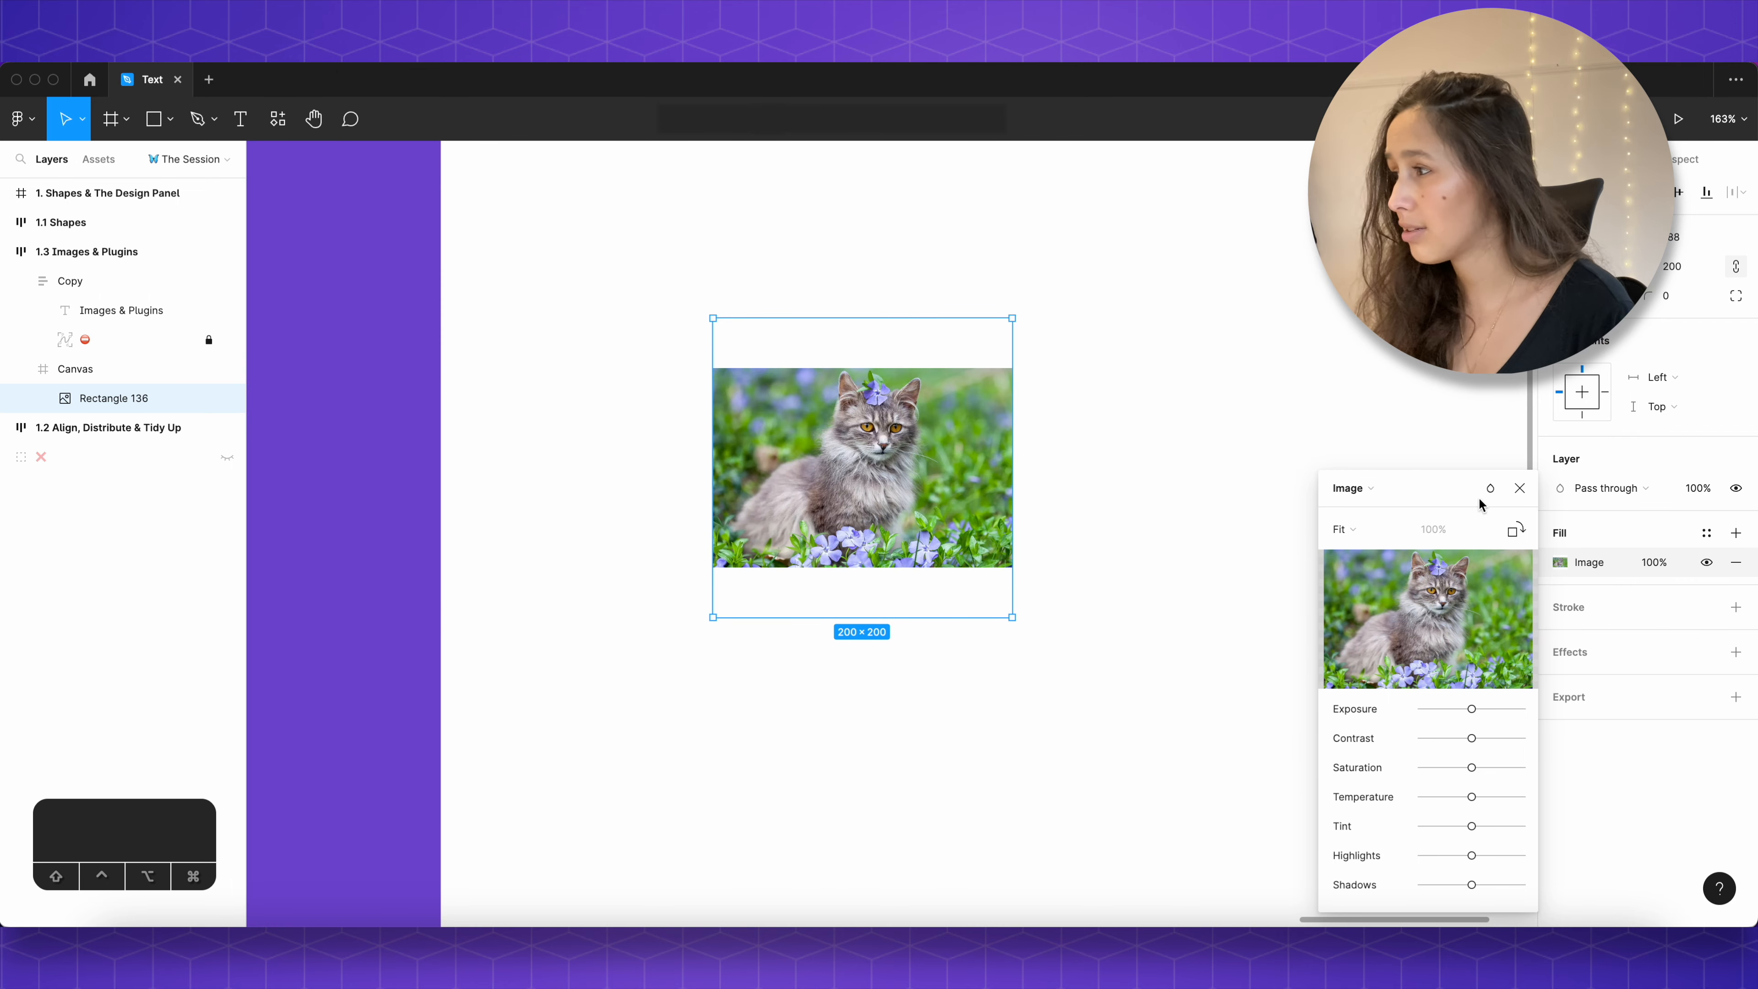
{"action": "left_click", "coordinate": [1517, 531]}
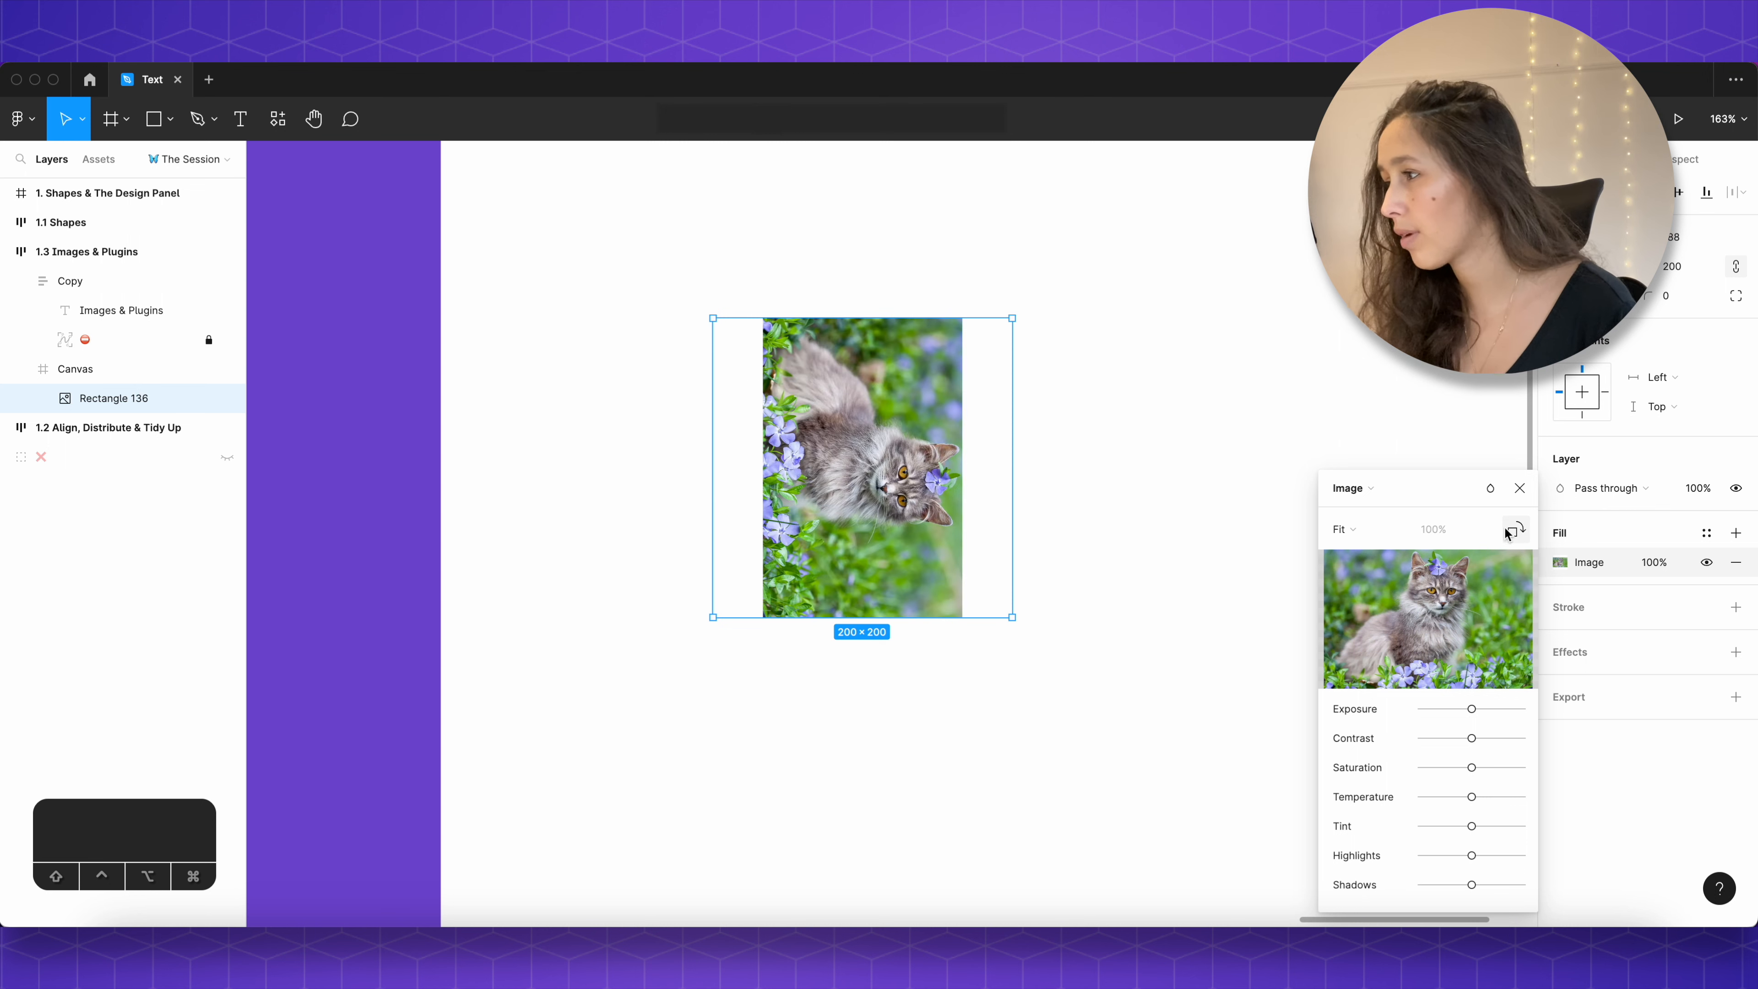
Step: Keep rotating the cat image until it is upright, switching its scaling mode to Fill and on to Crop
{"action": "left_click", "coordinate": [1516, 531]}
{"action": "left_click", "coordinate": [1349, 536]}
{"action": "left_click", "coordinate": [1361, 506]}
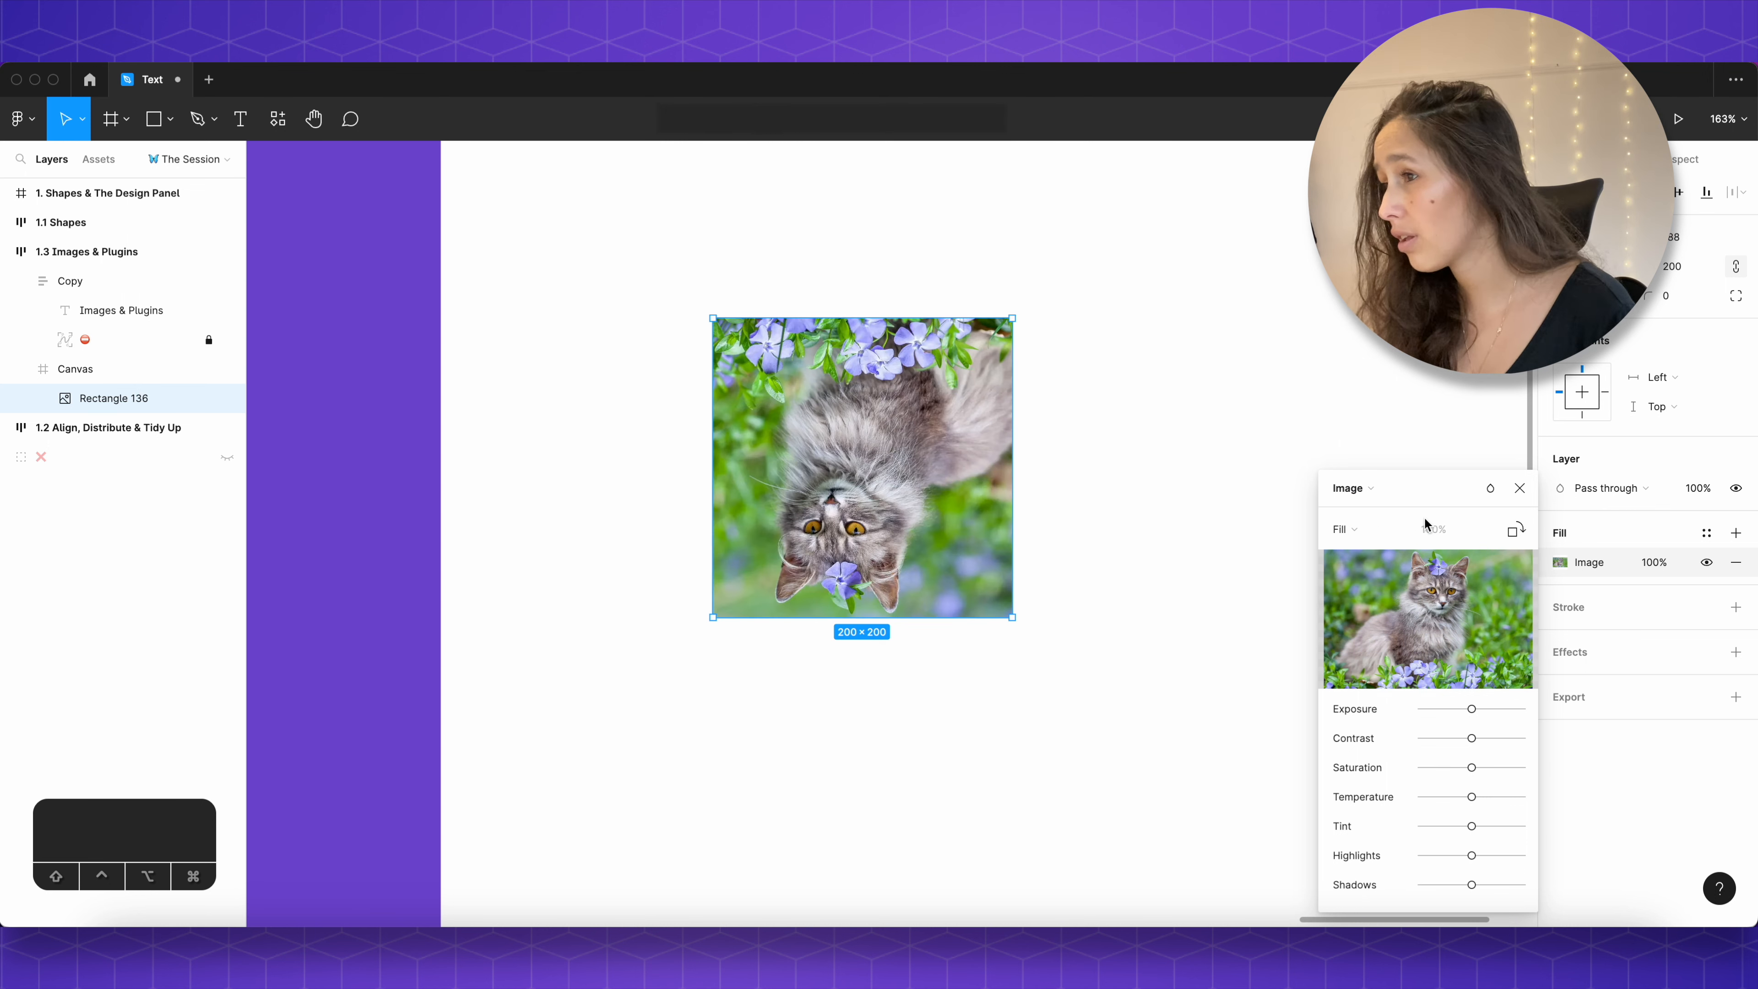
{"action": "left_click", "coordinate": [1350, 529]}
{"action": "left_click", "coordinate": [1366, 573]}
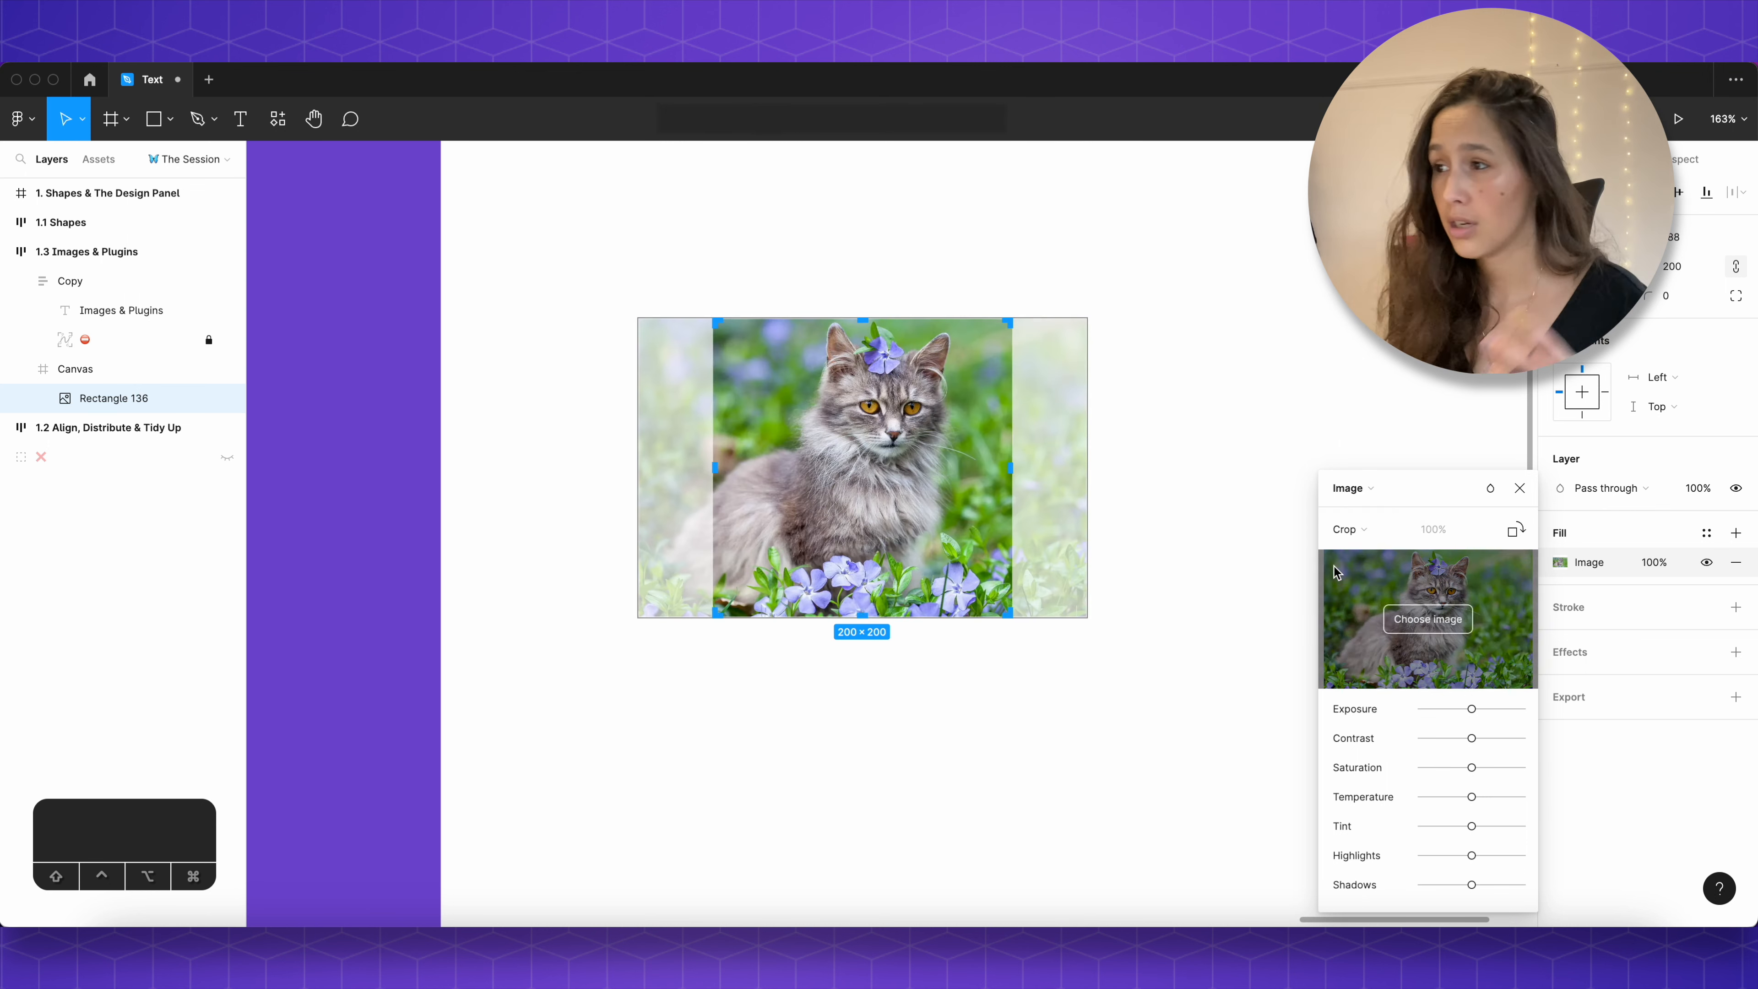
Step: Enlarge the image within the crop and reposition it so the cat's face fills the square, then close the crop
{"action": "left_click_drag", "start_coordinate": [1085, 619], "coordinate": [1314, 825]}
{"action": "left_click_drag", "start_coordinate": [1207, 612], "coordinate": [1013, 609]}
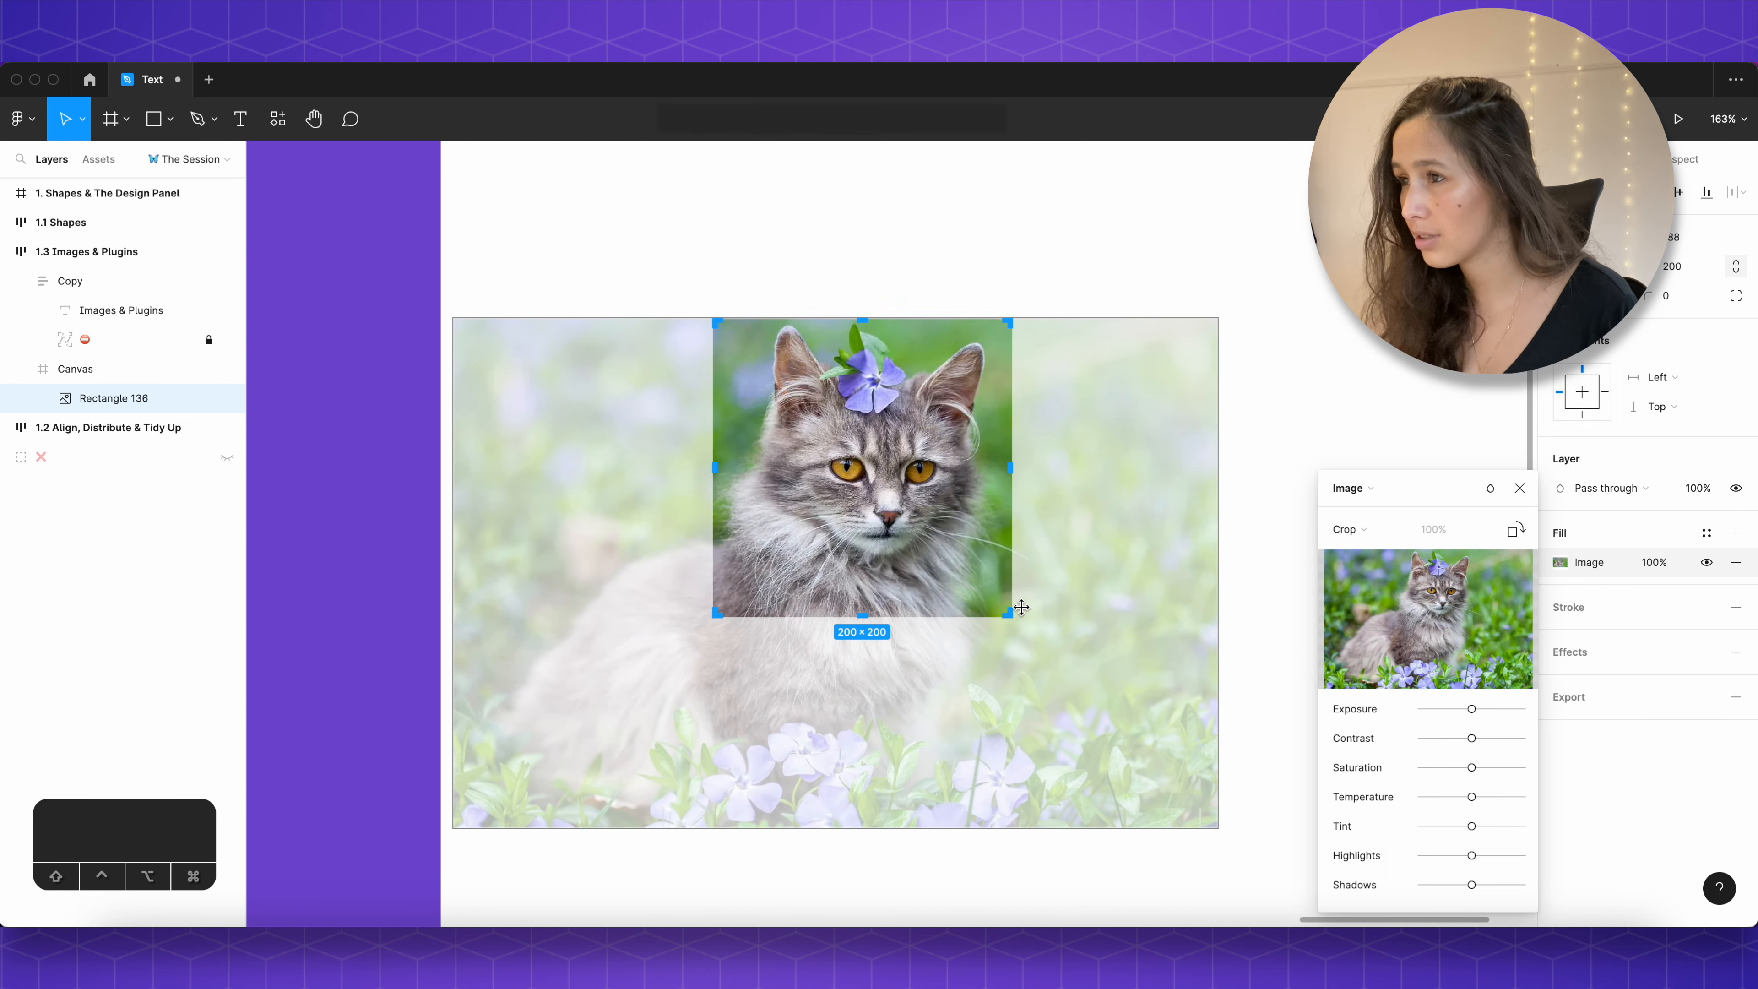
{"action": "key", "text": "Escape"}
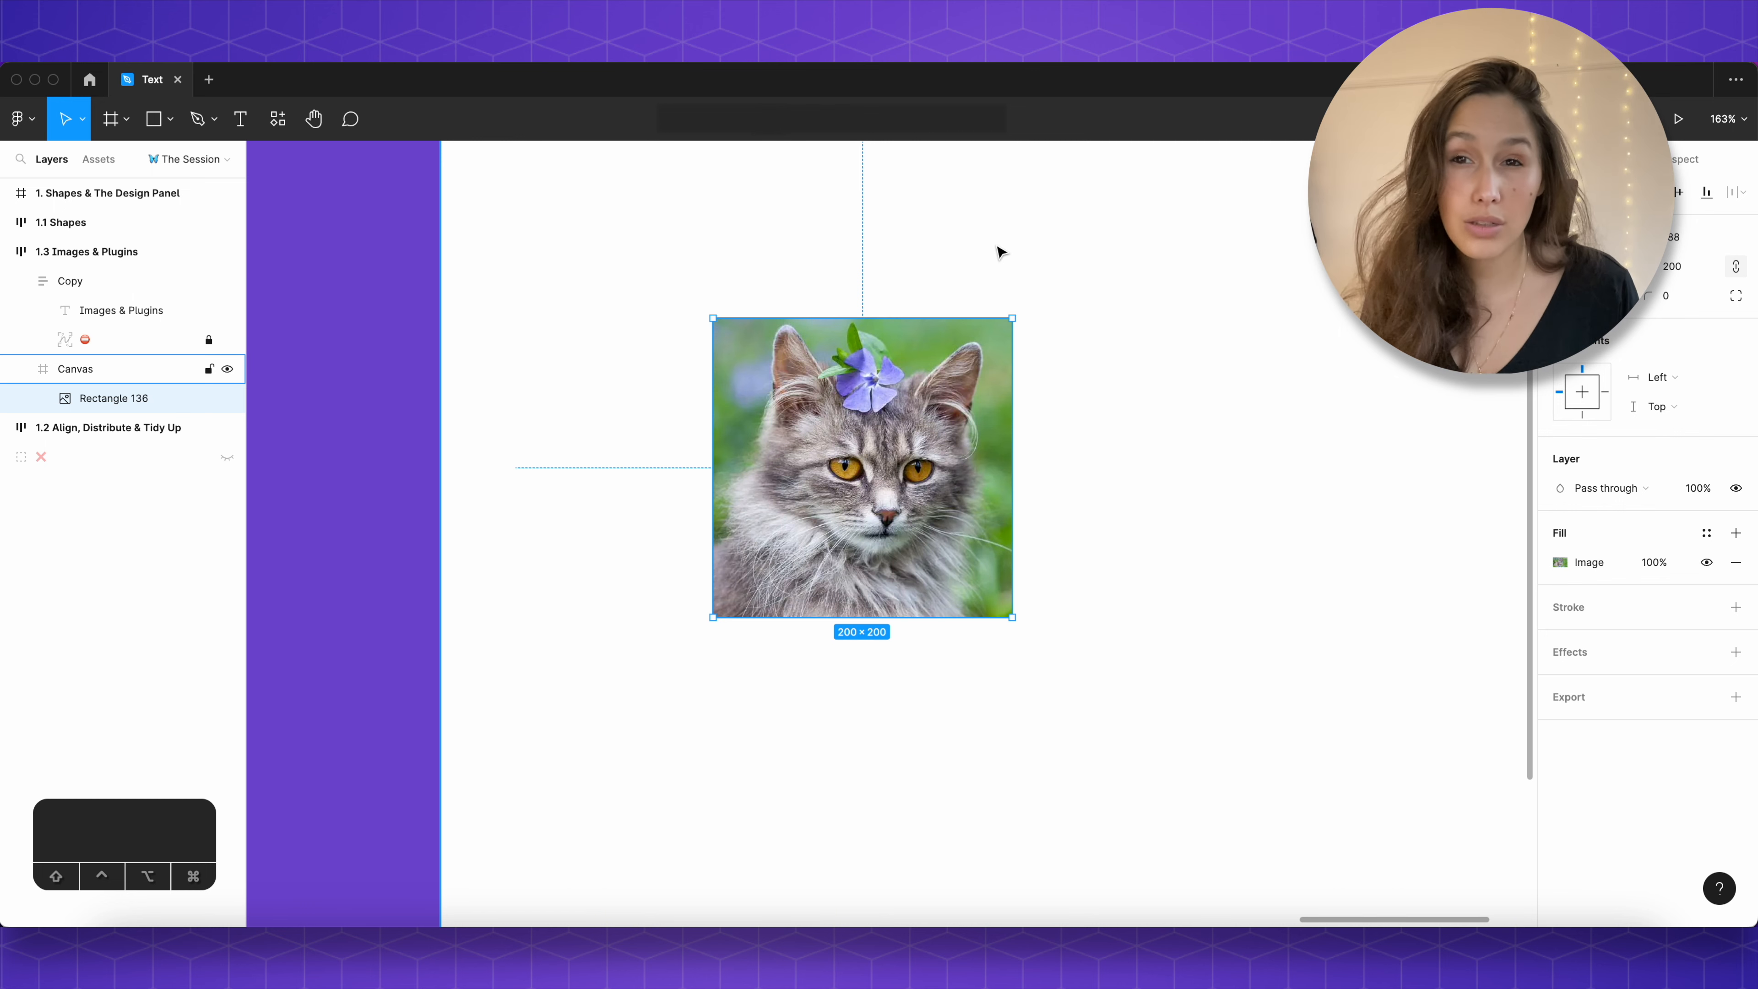
Step: Adjust the large cat image's colours by lowering the contrast and raising saturation and temperature to their maximum
{"action": "left_click", "coordinate": [1559, 561]}
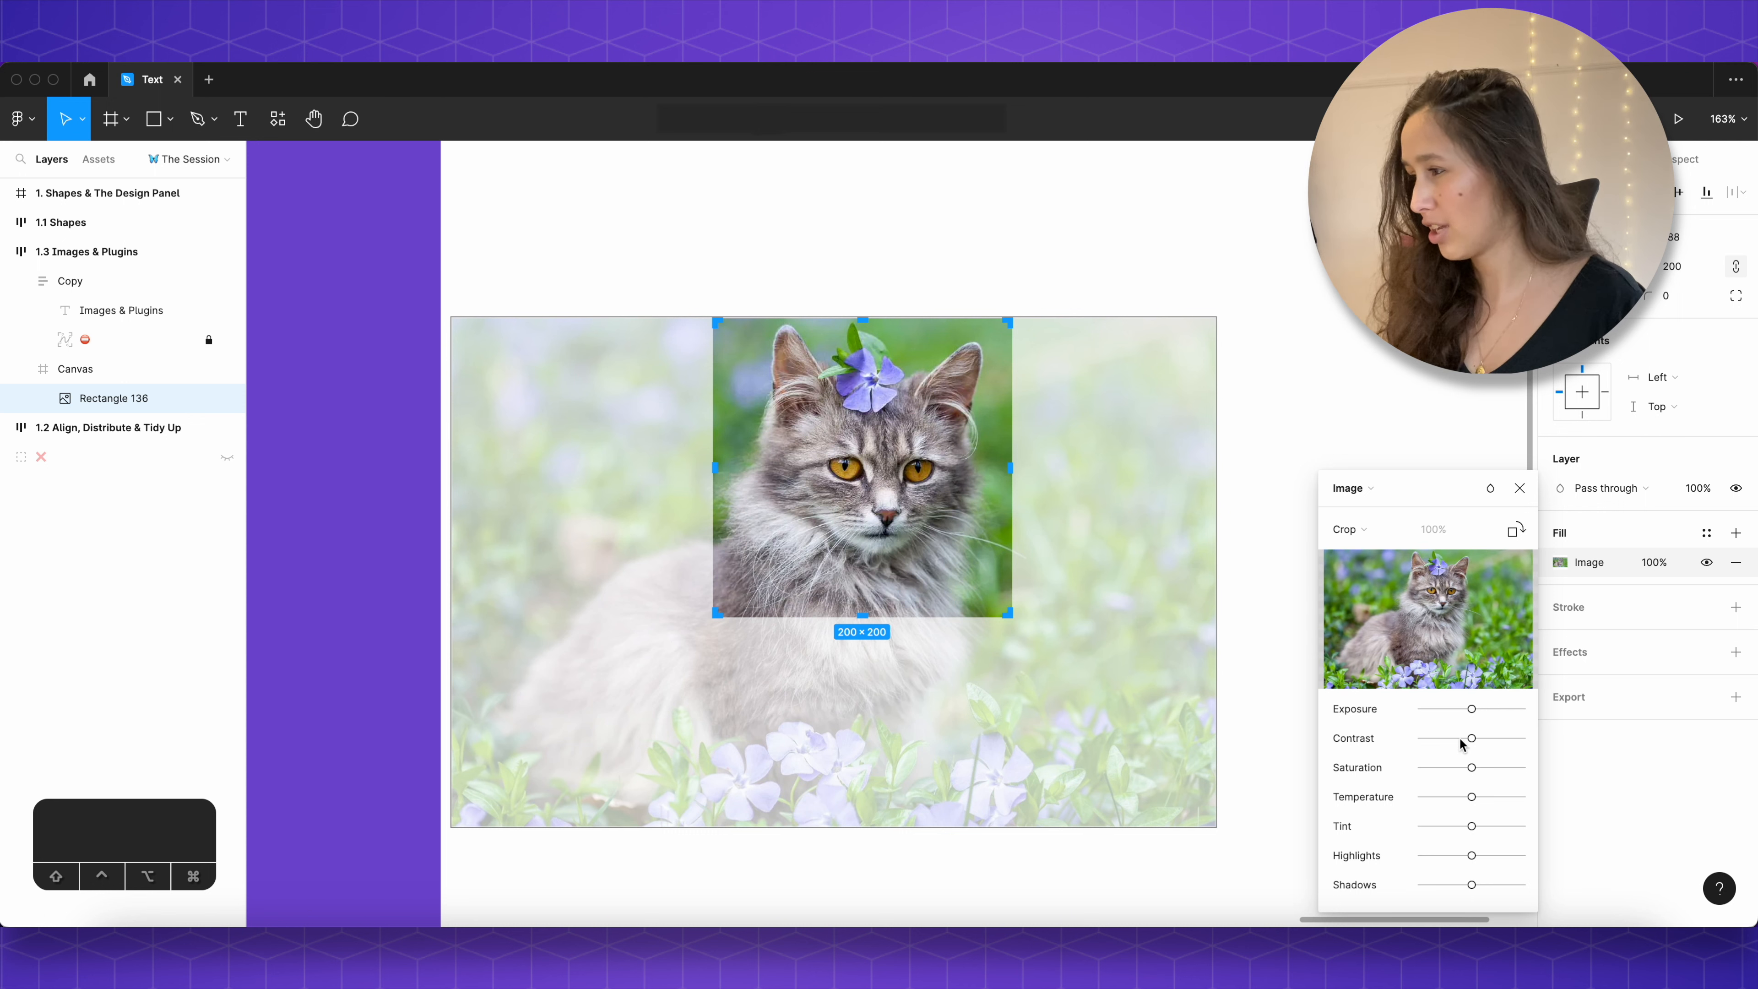
{"action": "left_click_drag", "start_coordinate": [1468, 738], "coordinate": [1580, 763]}
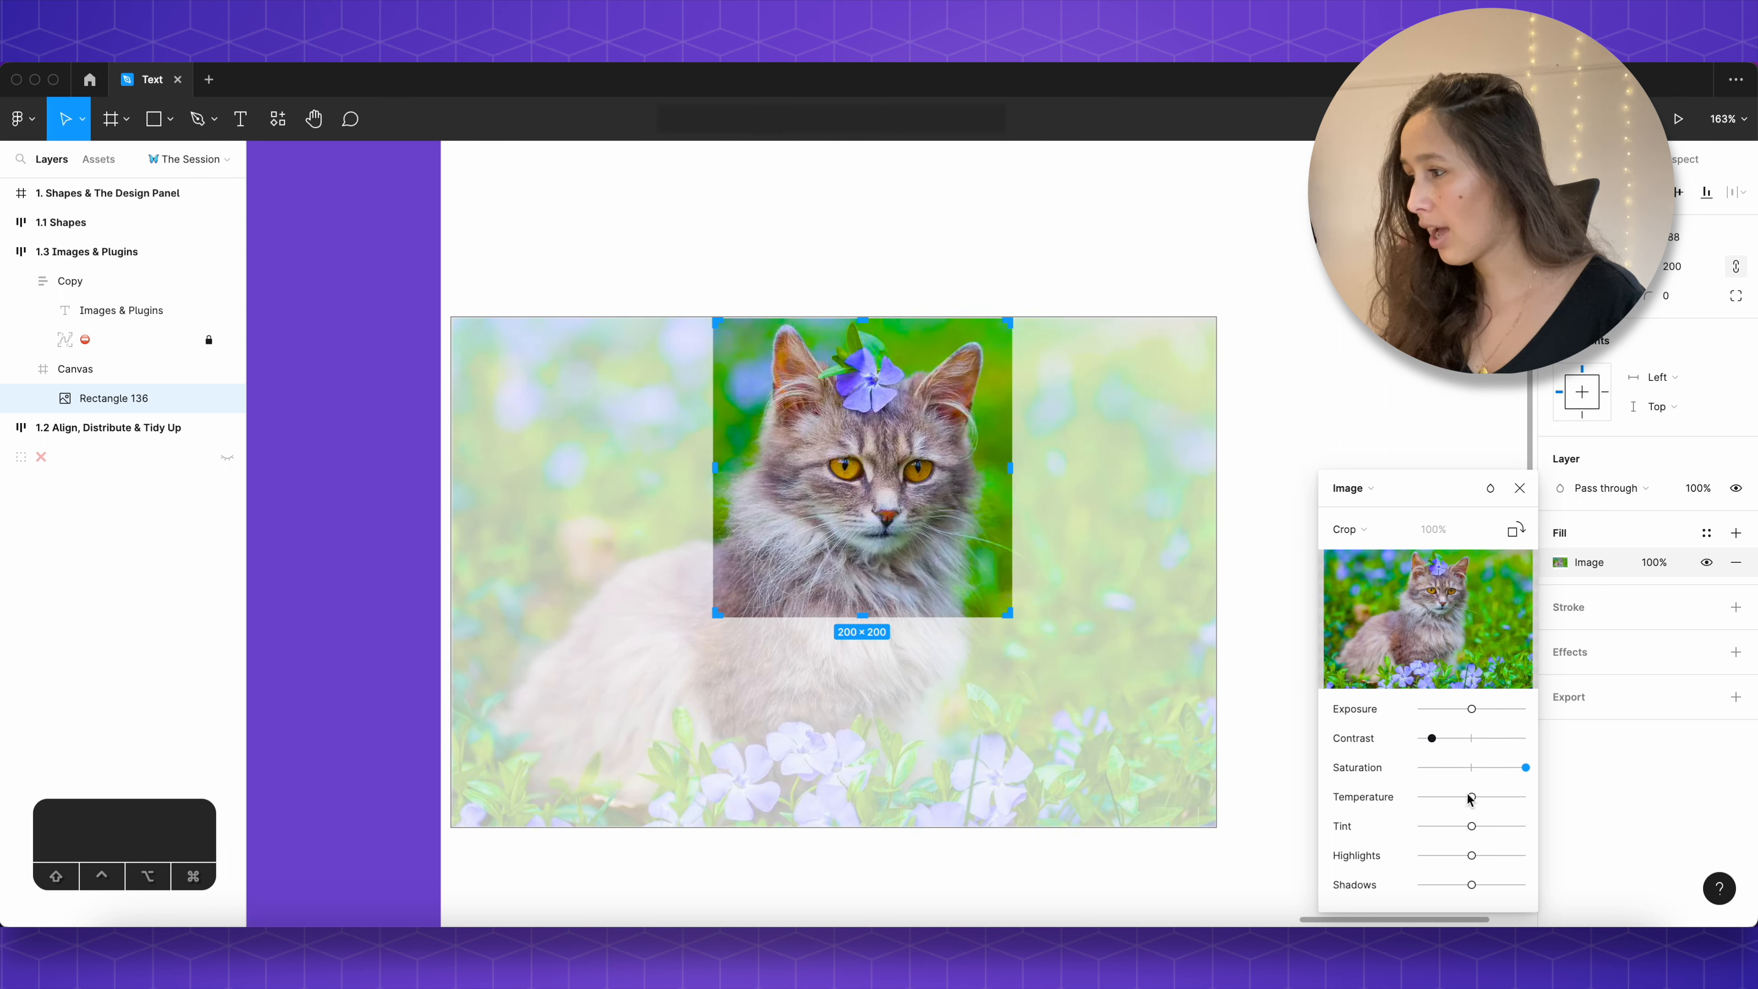
{"action": "left_click_drag", "start_coordinate": [1472, 796], "coordinate": [1540, 782]}
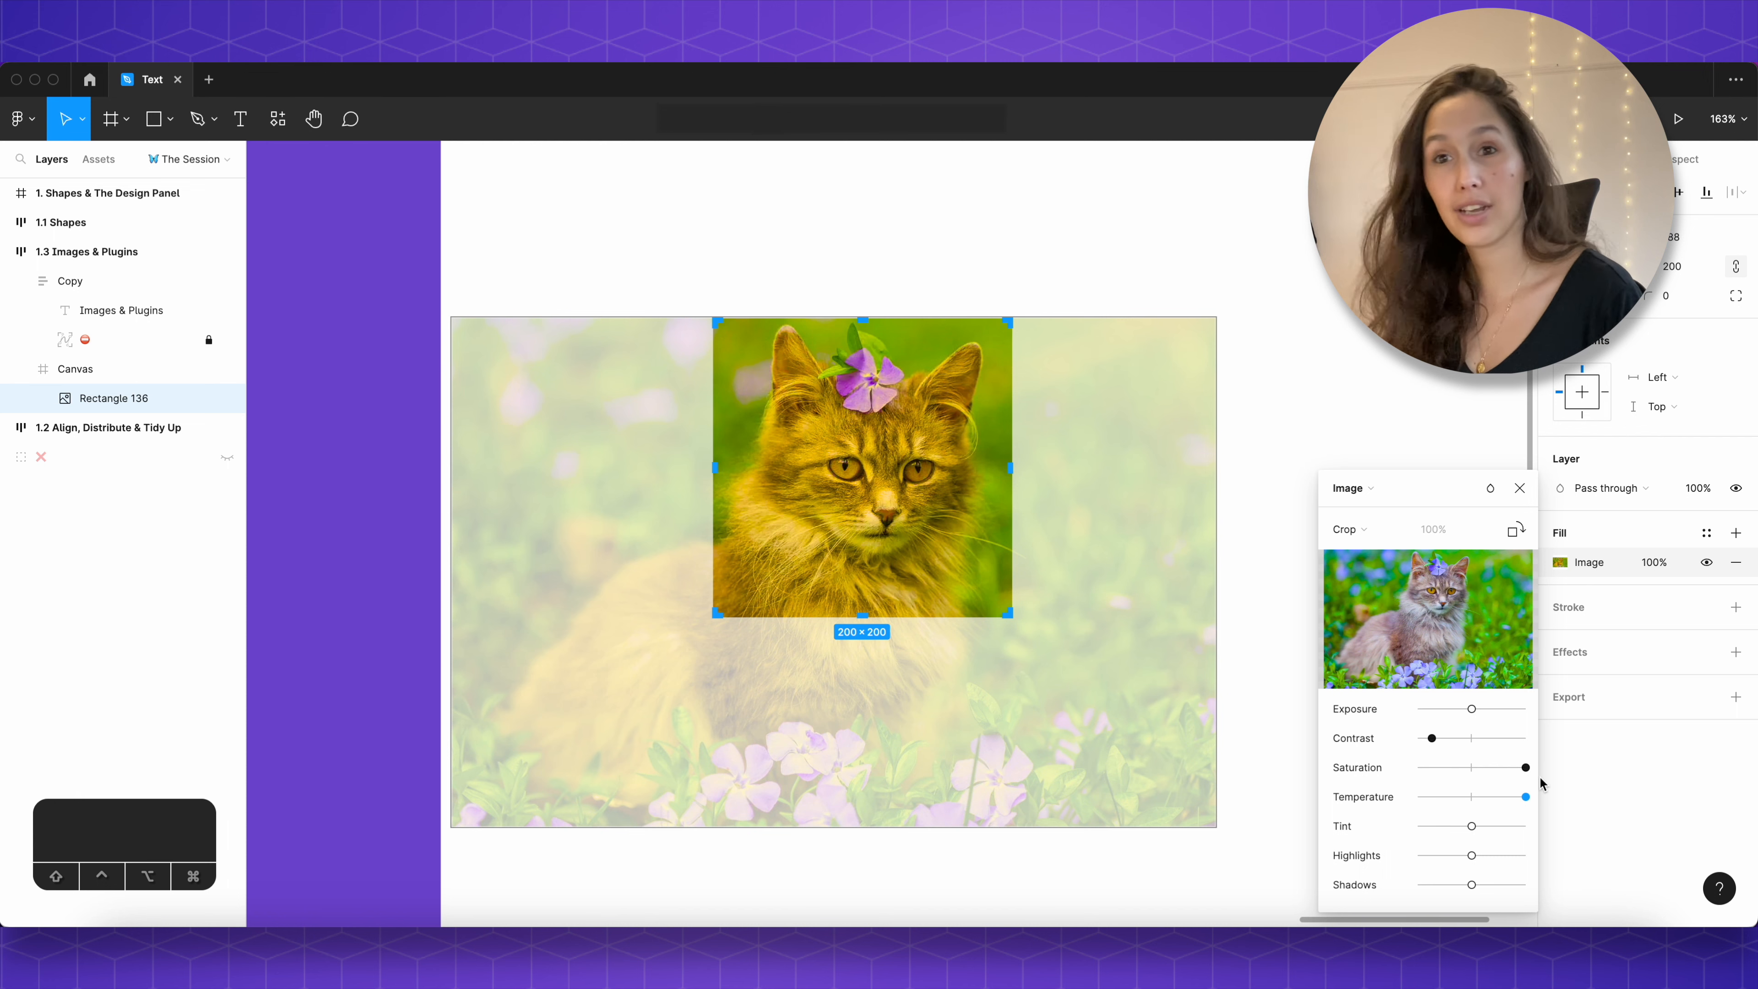
{"action": "left_click", "coordinate": [1353, 397]}
{"action": "left_click", "coordinate": [1032, 432]}
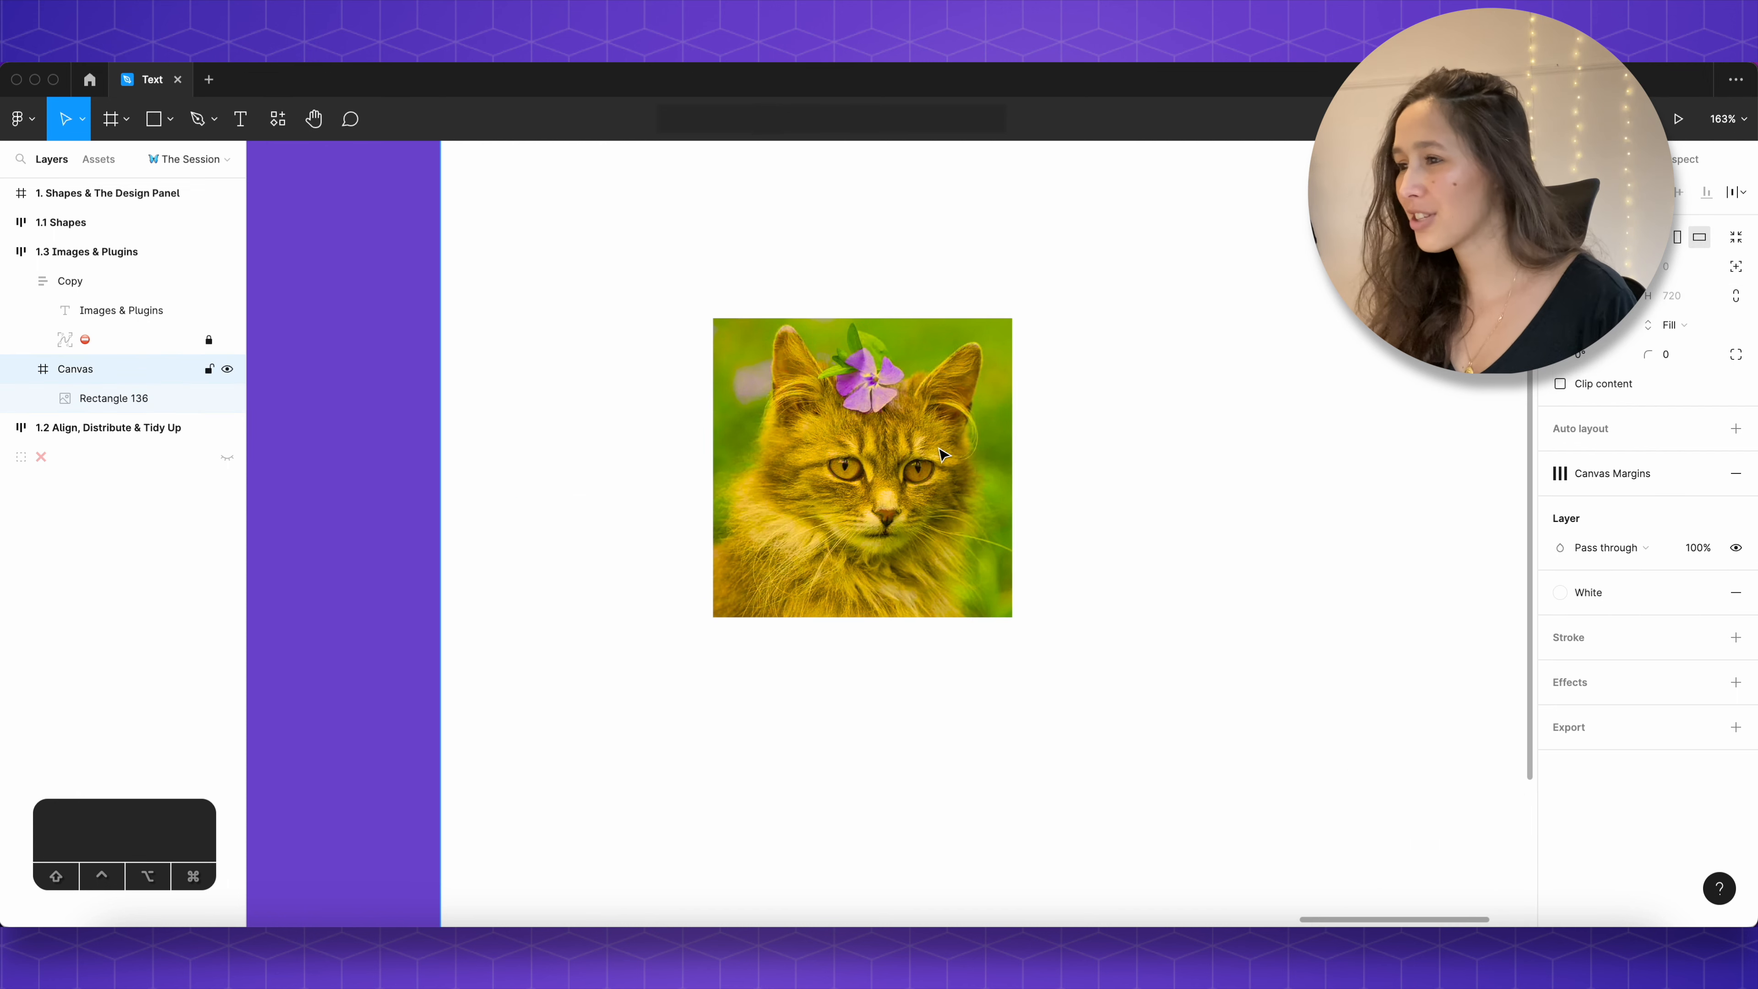
{"action": "double_click", "coordinate": [944, 472]}
Step: Place a 100 × 100 square below the cat image and duplicate it twice to form a horizontal row of three
{"action": "scroll", "coordinate": [948, 478], "scroll_direction": "down", "scroll_amount": 3}
{"action": "scroll", "coordinate": [865, 450], "scroll_direction": "down", "scroll_amount": 5}
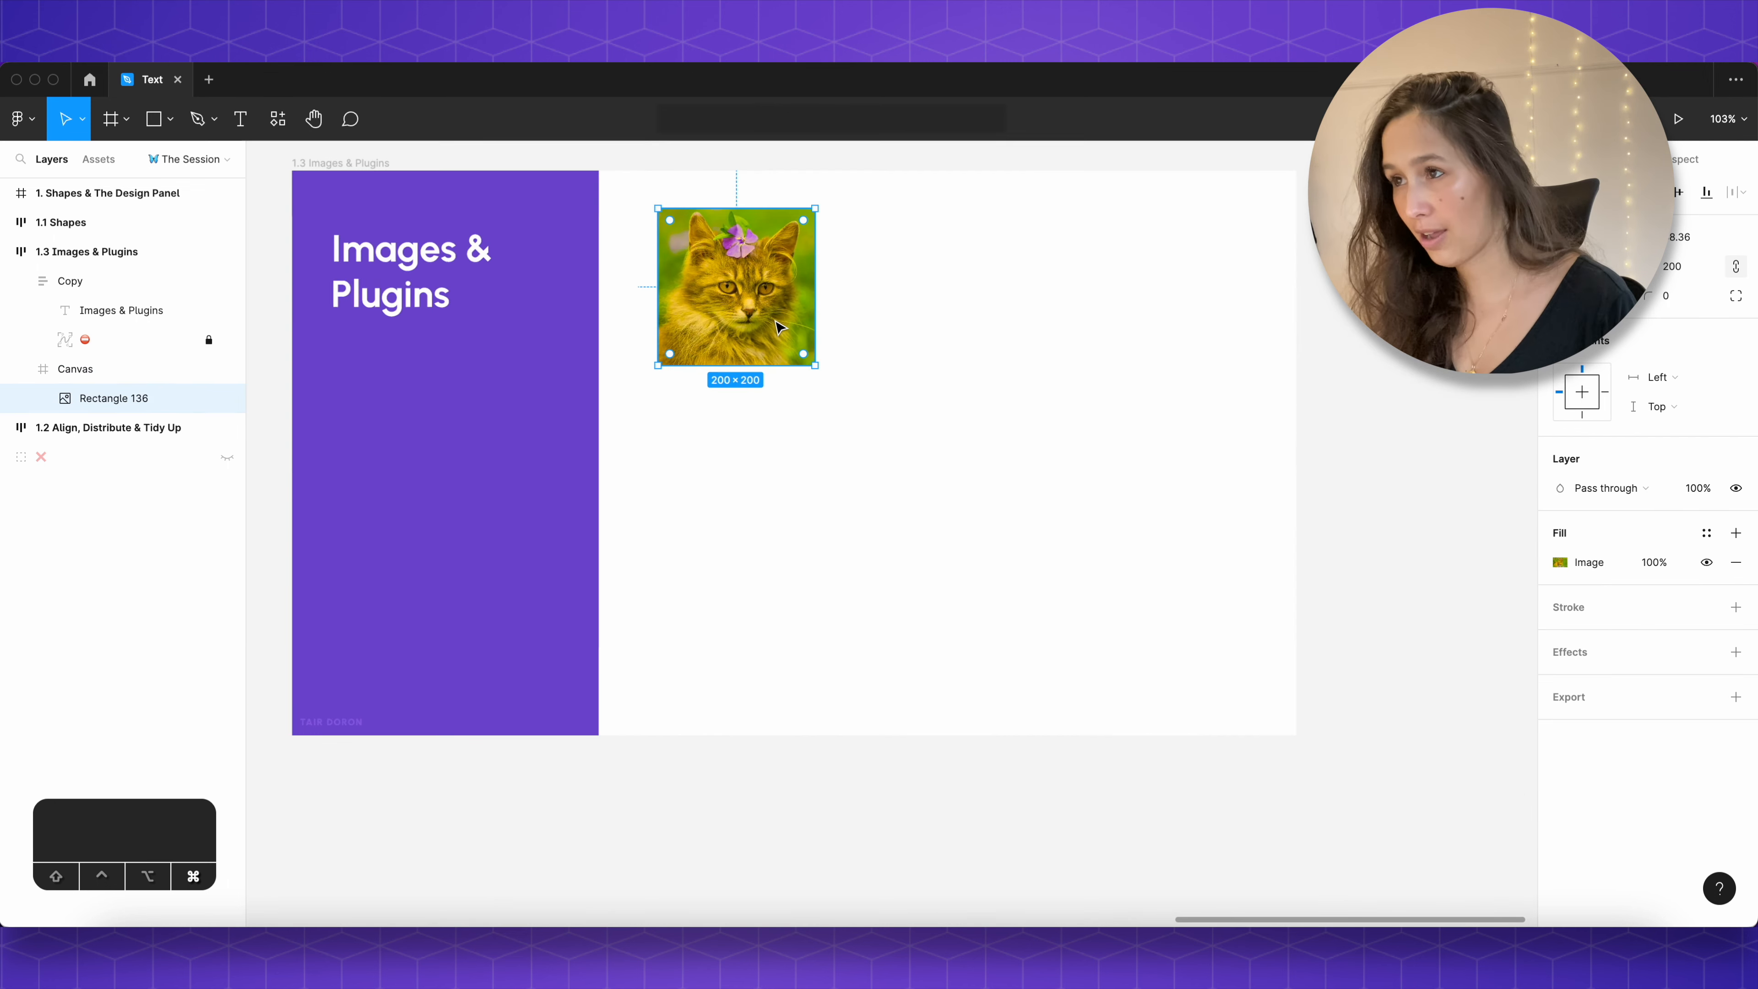
{"action": "scroll", "coordinate": [807, 431], "scroll_direction": "up", "scroll_amount": 1}
{"action": "scroll", "coordinate": [807, 431], "scroll_direction": "up", "scroll_amount": 3}
{"action": "left_click", "coordinate": [909, 461]}
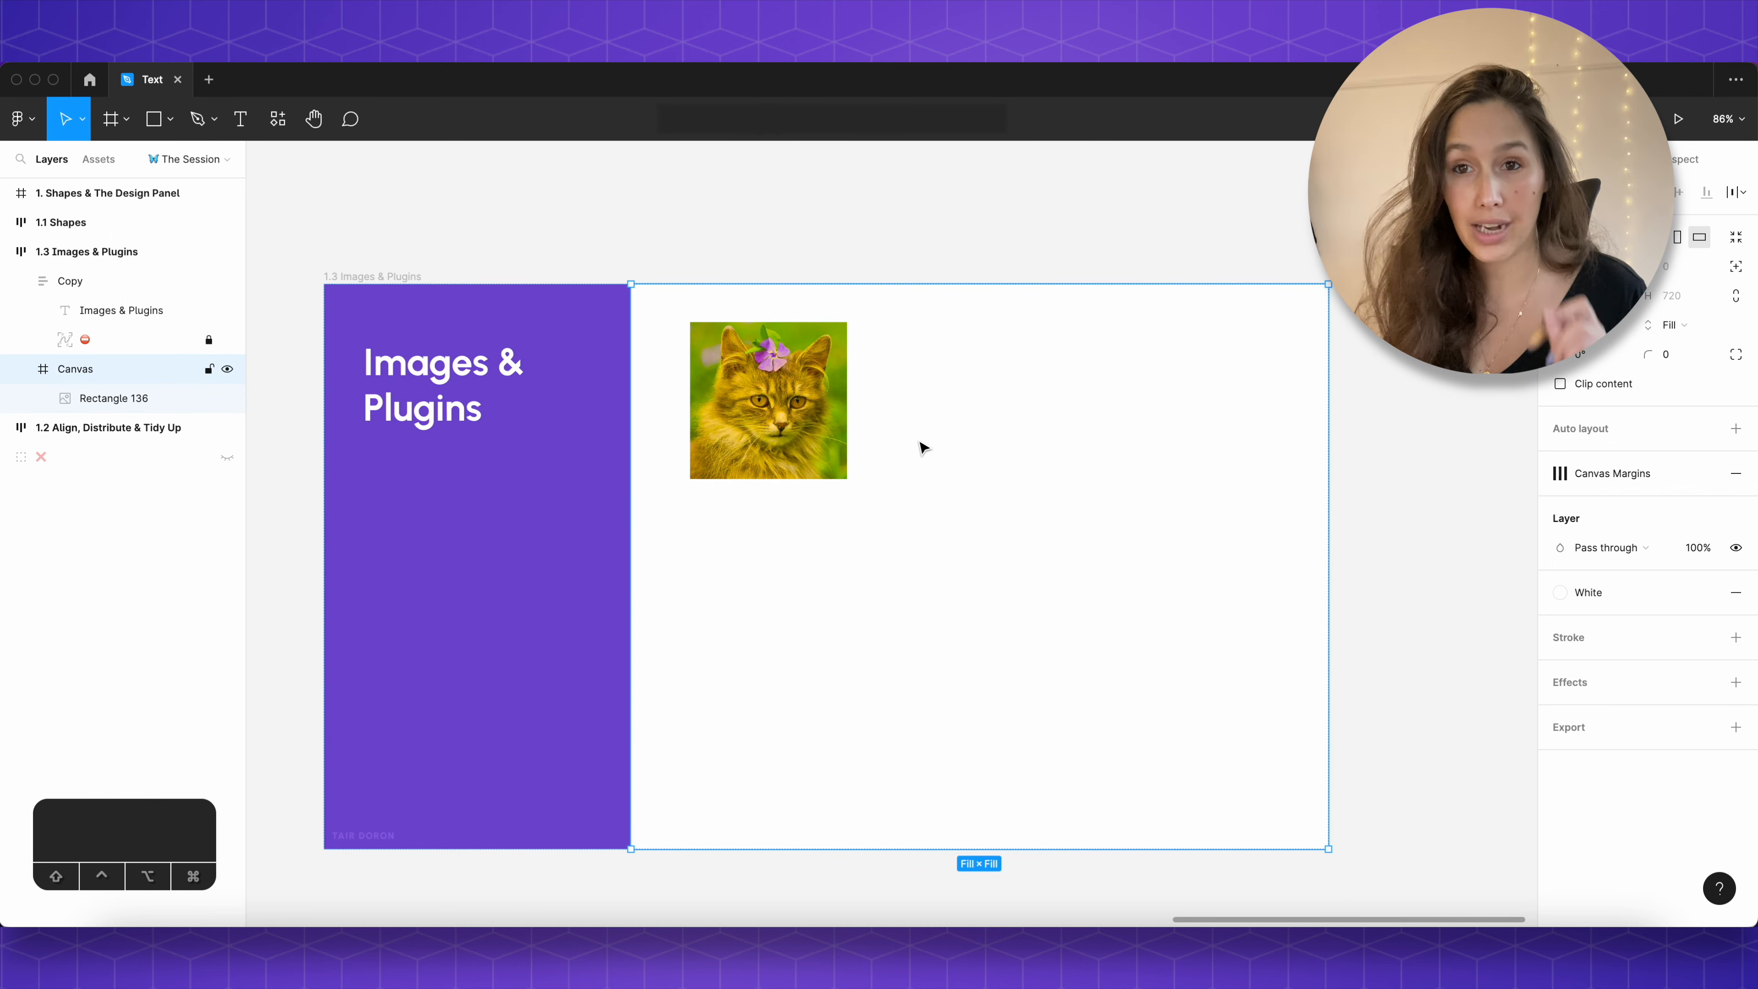
{"action": "key", "text": "r"}
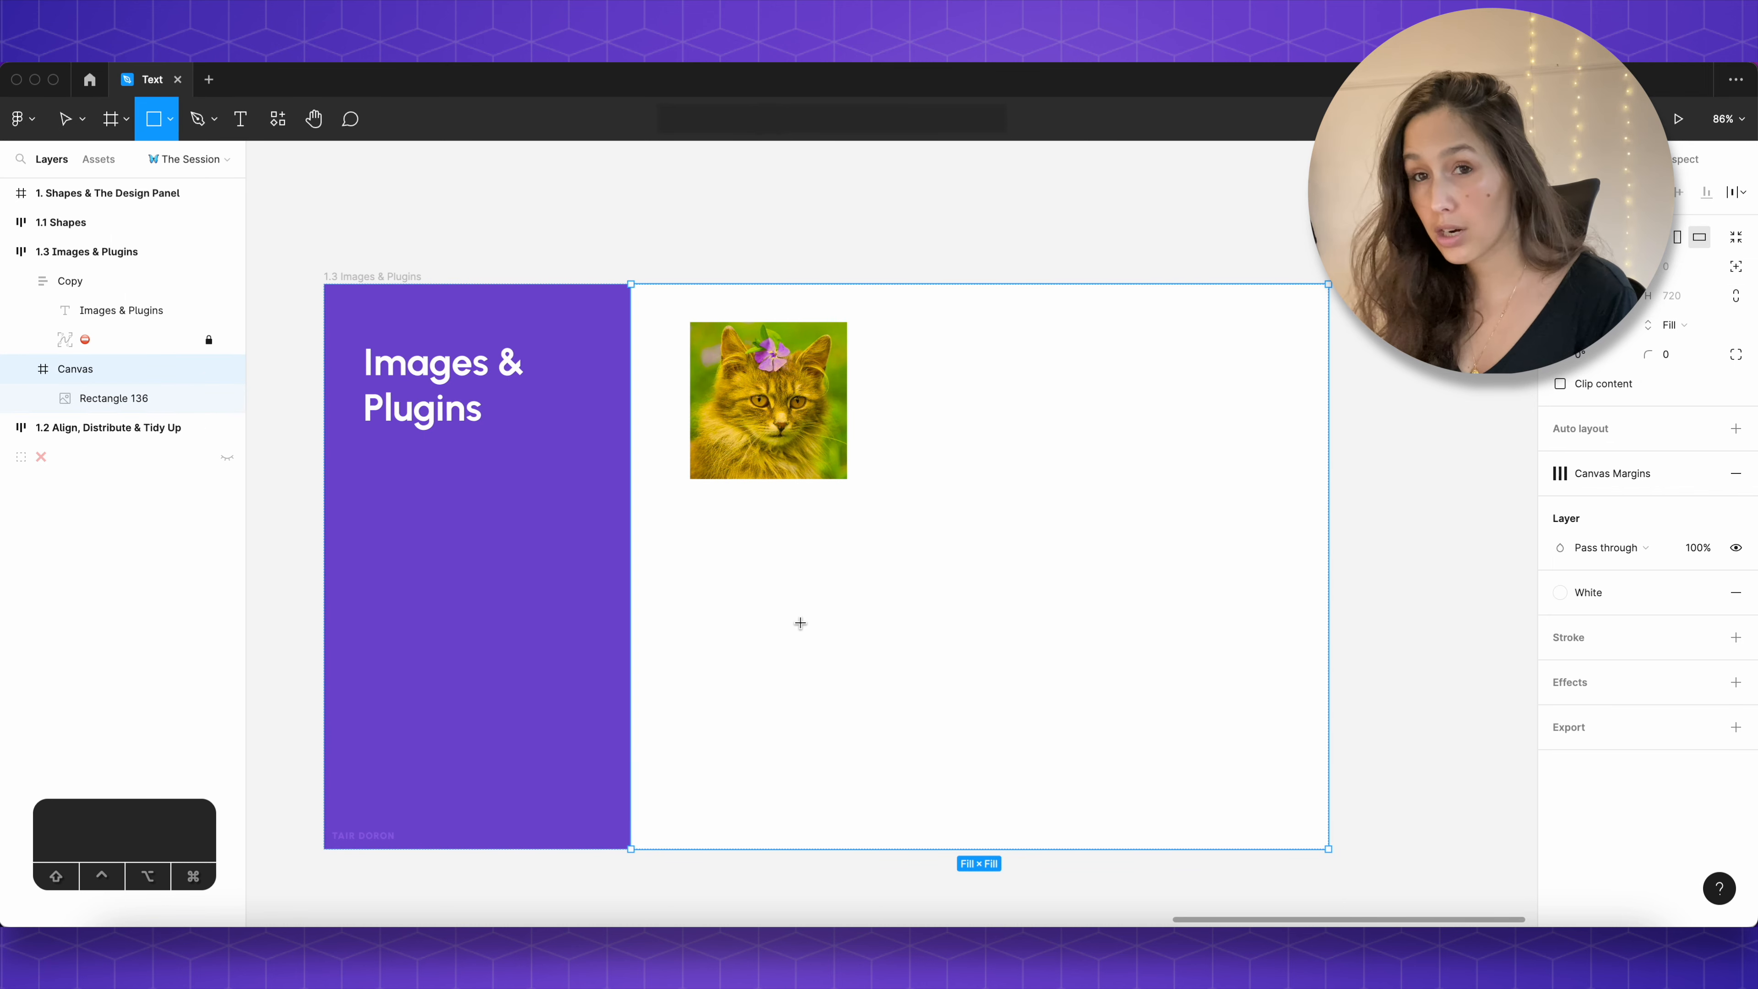
{"action": "left_click", "coordinate": [800, 622]}
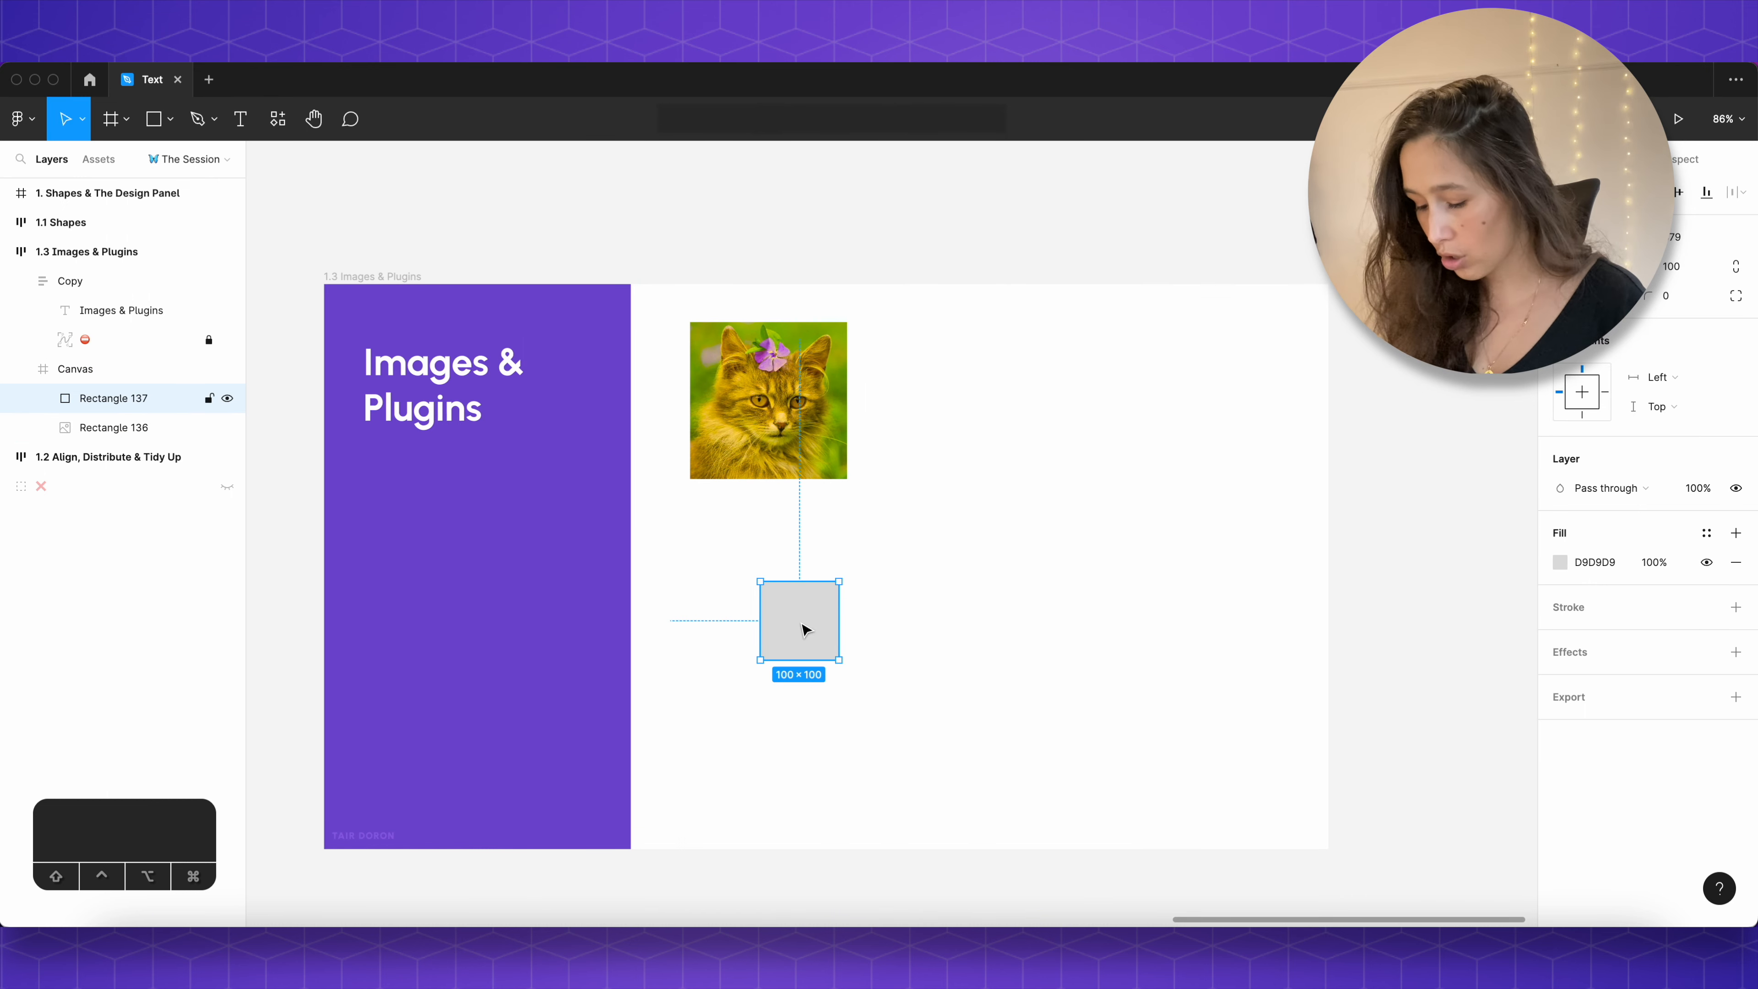
{"action": "left_click_drag", "start_coordinate": [806, 628], "coordinate": [898, 633]}
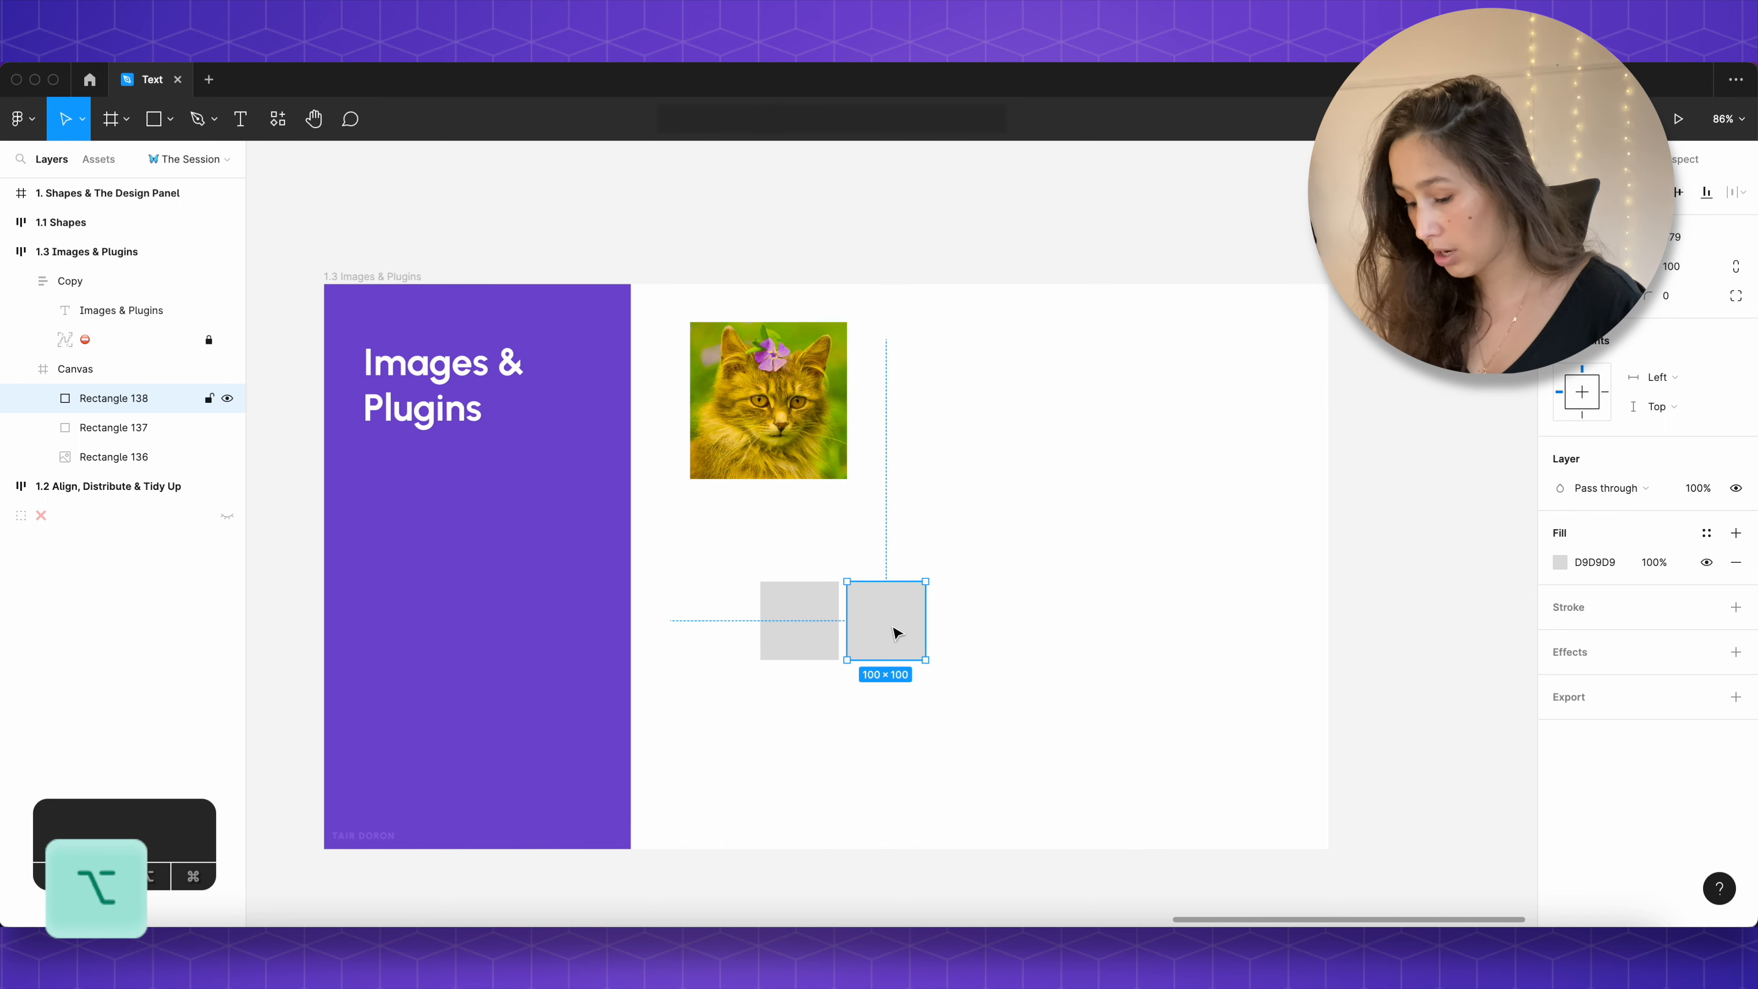
{"action": "key", "text": "super+d"}
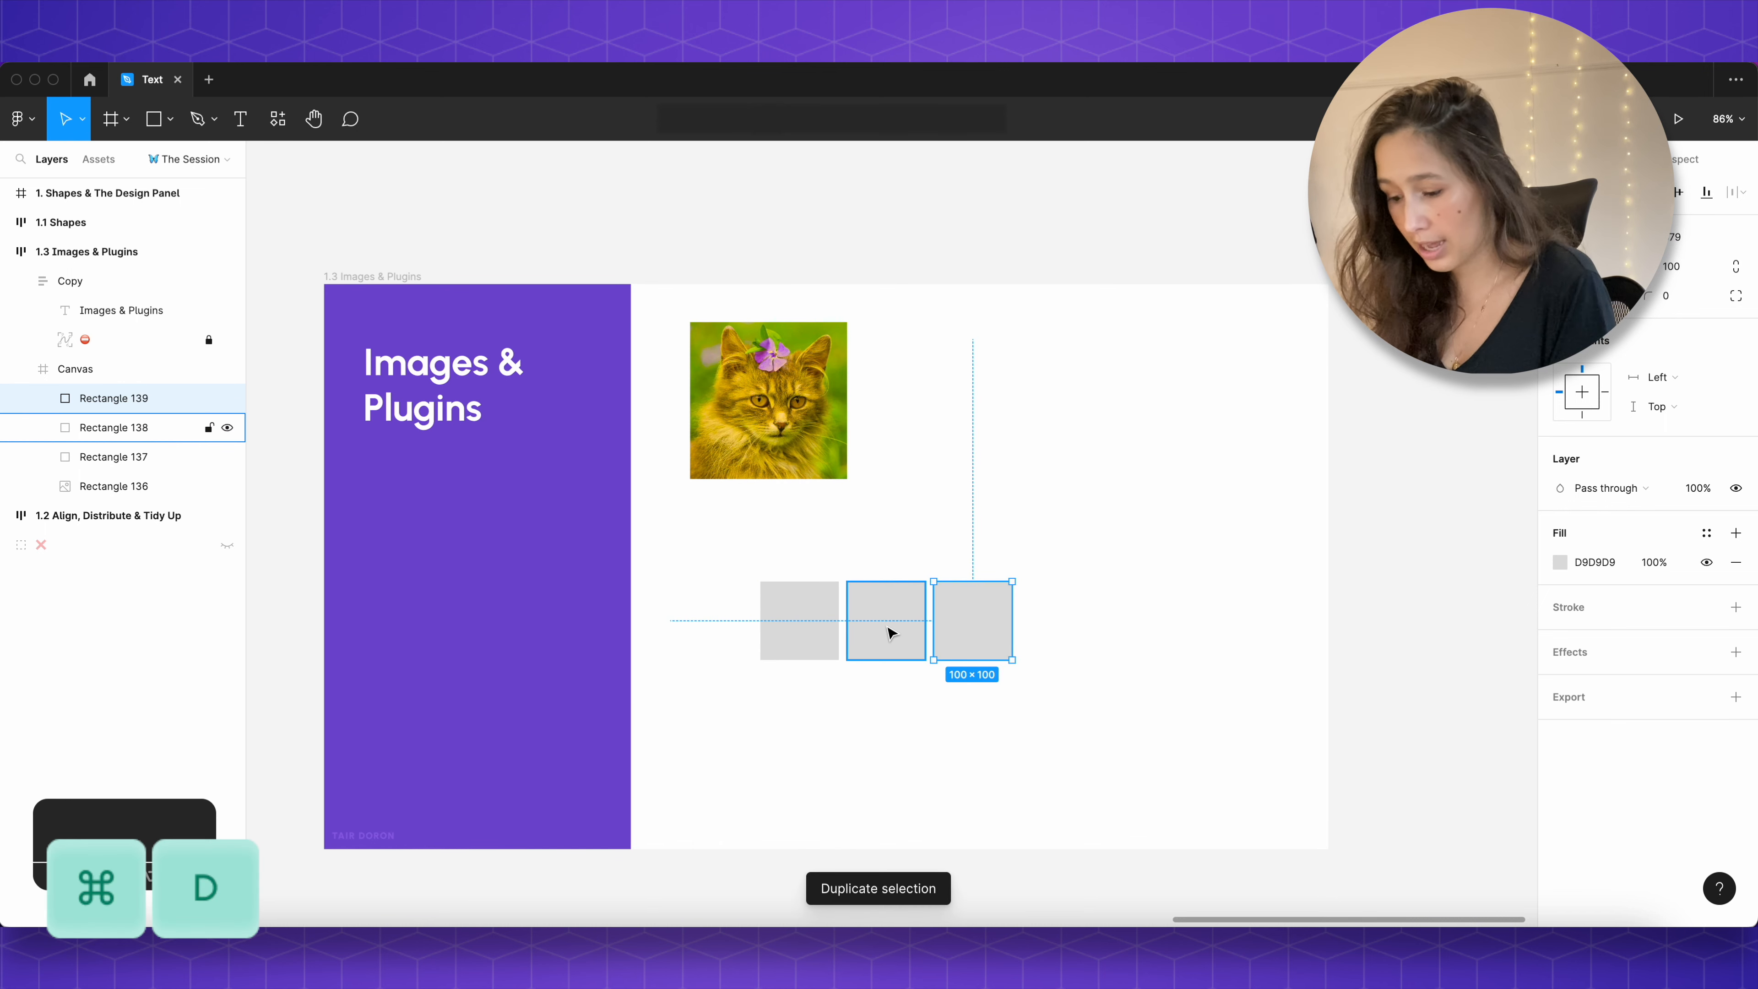
Step: Copy and paste the third grey square in place, delete the pasted copy, and select the Canvas frame
{"action": "key", "text": "super+c"}
{"action": "key", "text": "super+v"}
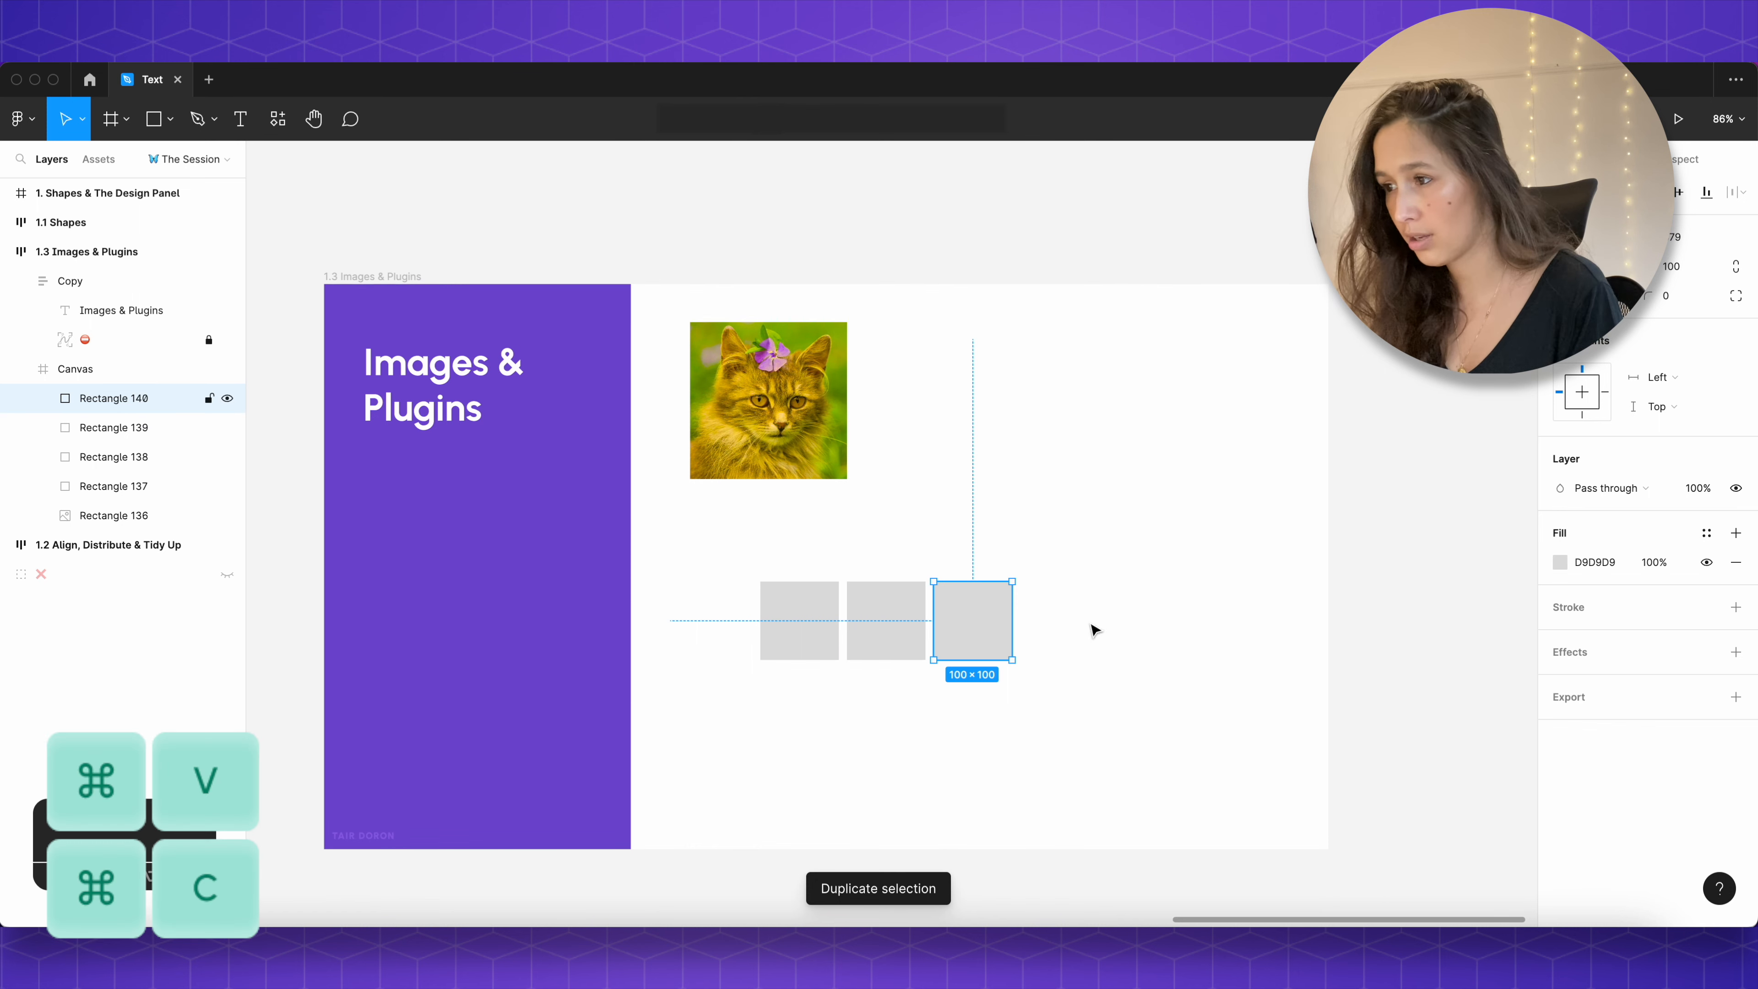
{"action": "key", "text": "Delete"}
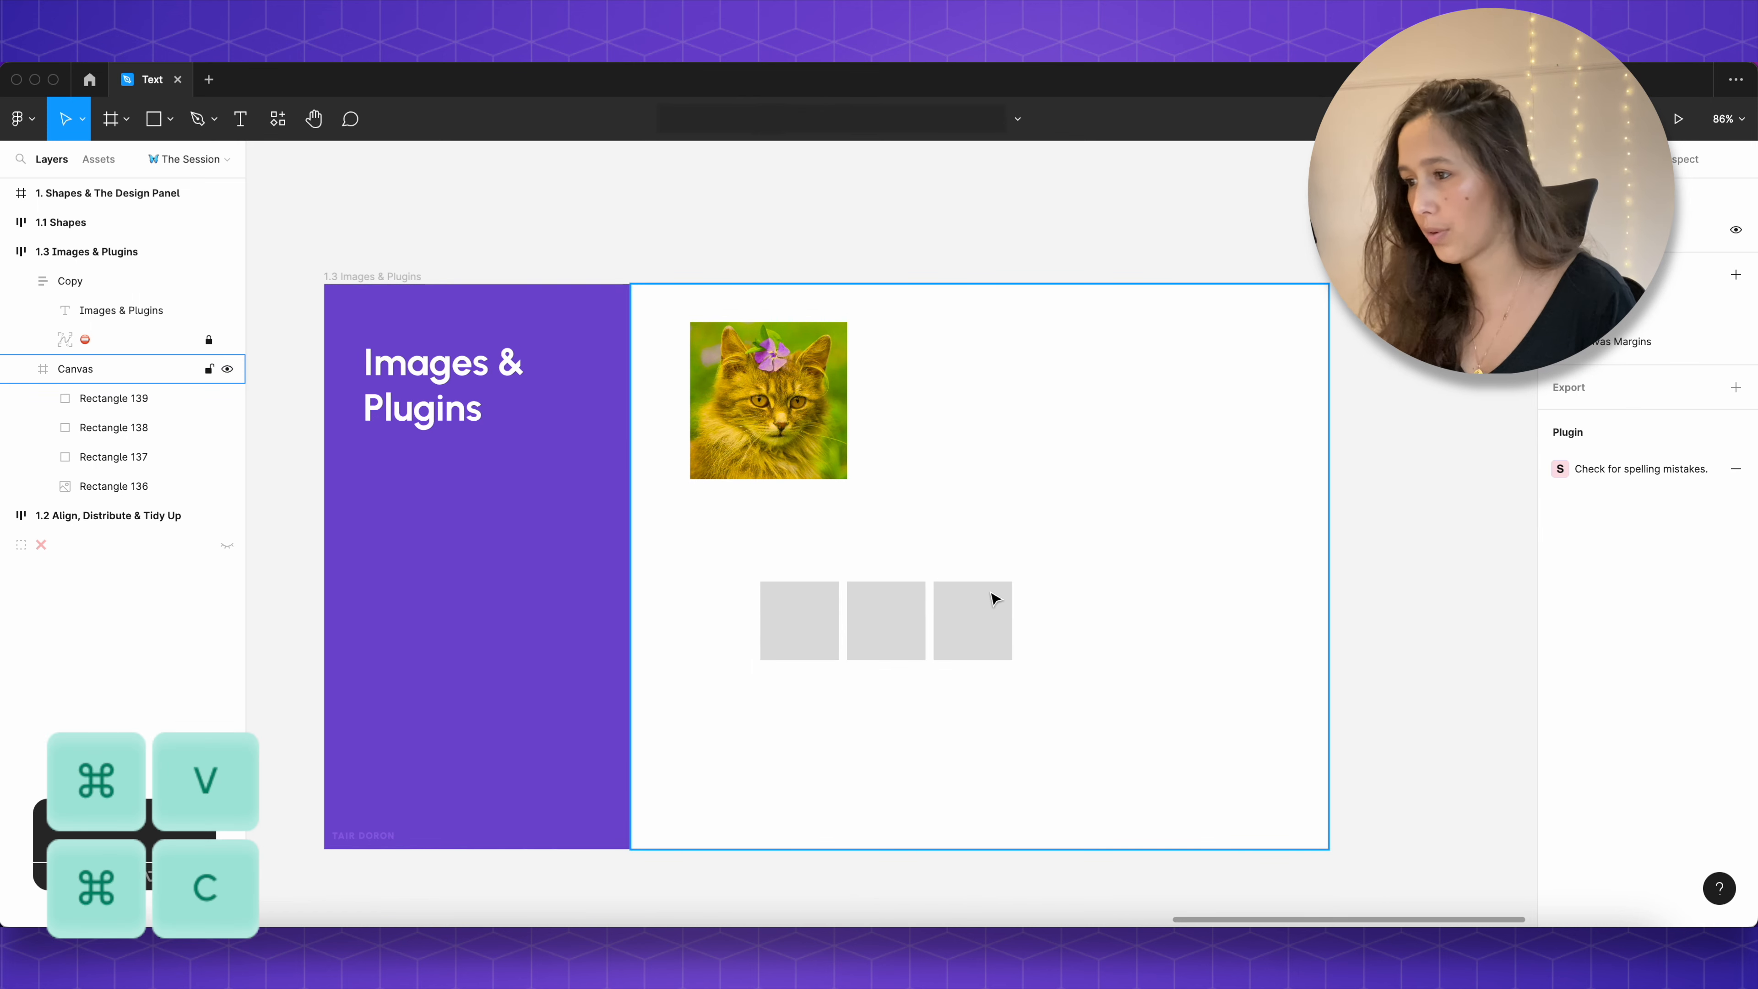
{"action": "left_click", "coordinate": [973, 612]}
{"action": "left_click", "coordinate": [1009, 557]}
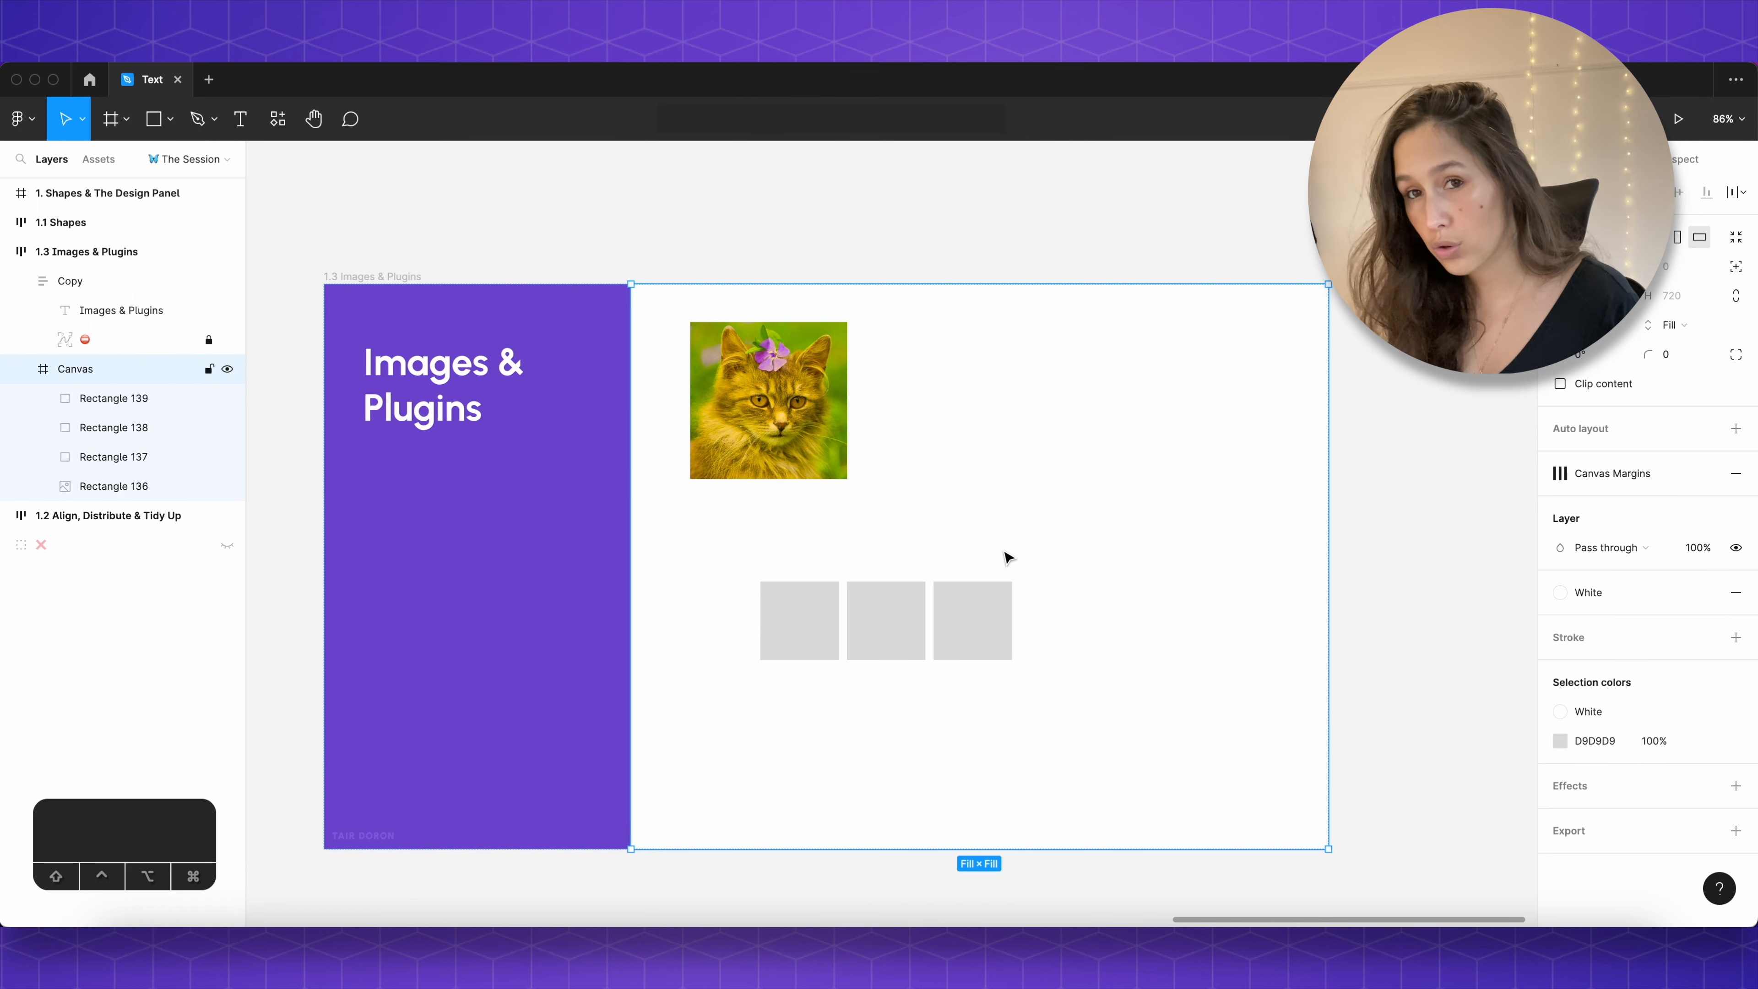
Step: Import Cat 1.jpeg, Cat 2.jpeg and Cat 3.jpeg together and place one image into each of the three grey squares
{"action": "key", "text": "super+shift+k"}
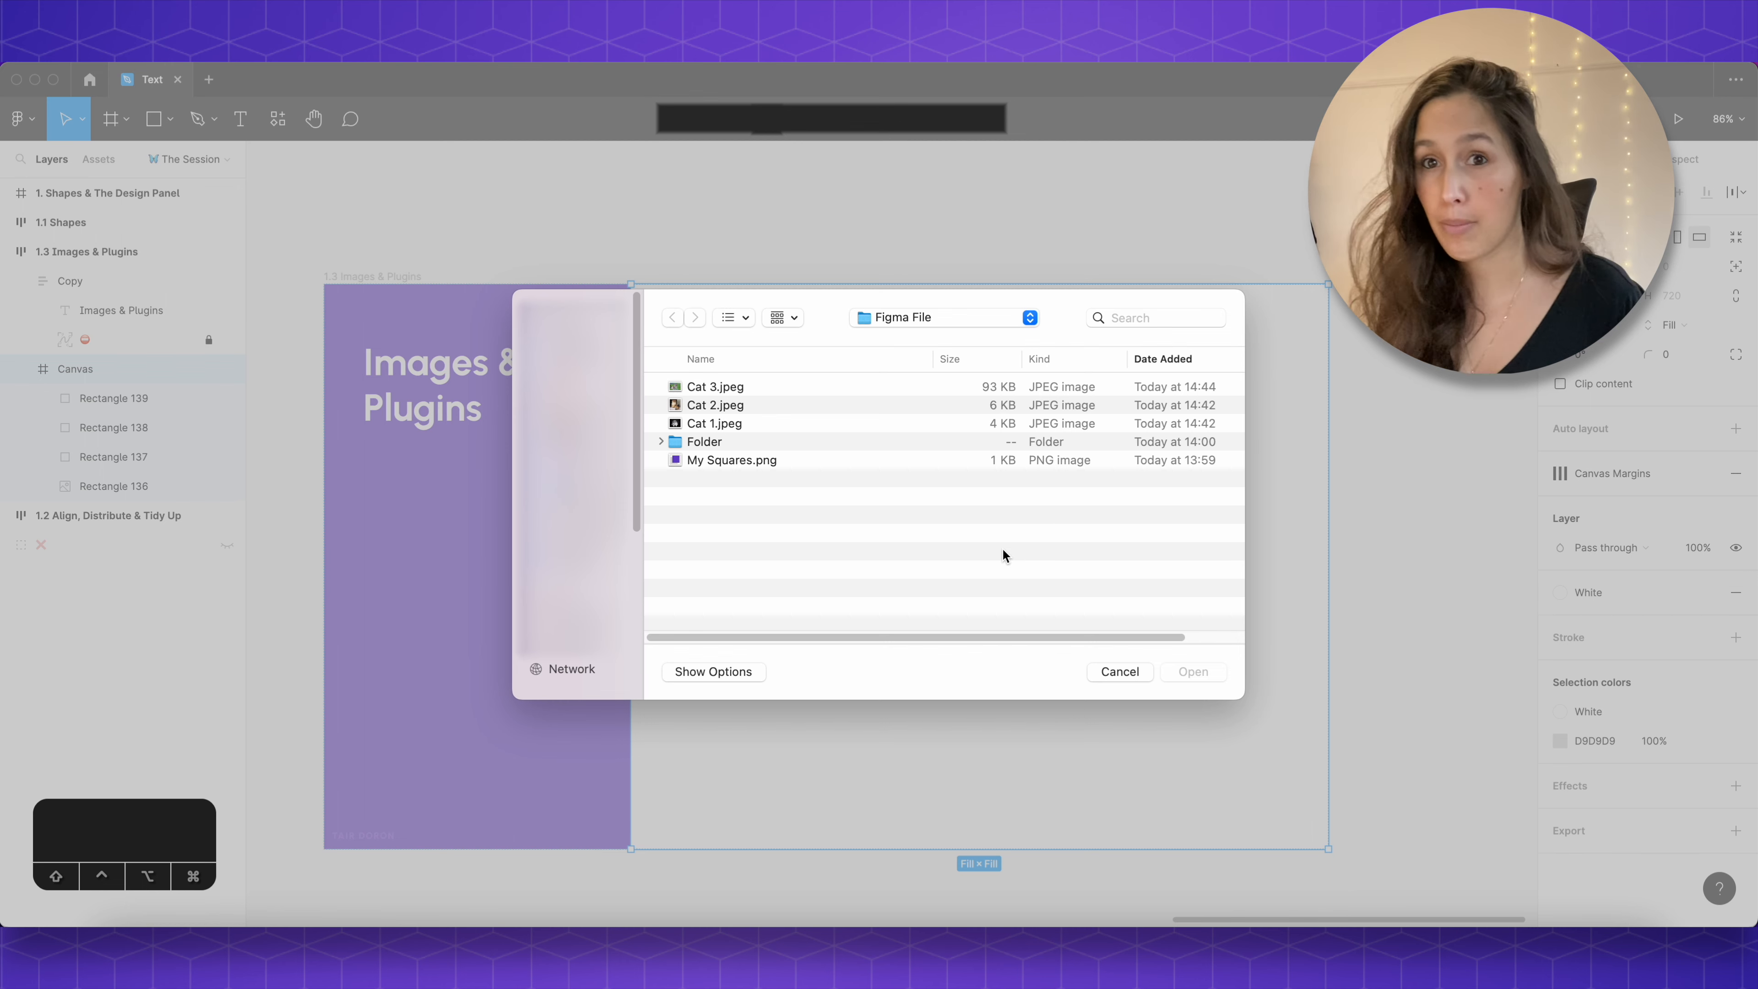
{"action": "left_click", "coordinate": [731, 423]}
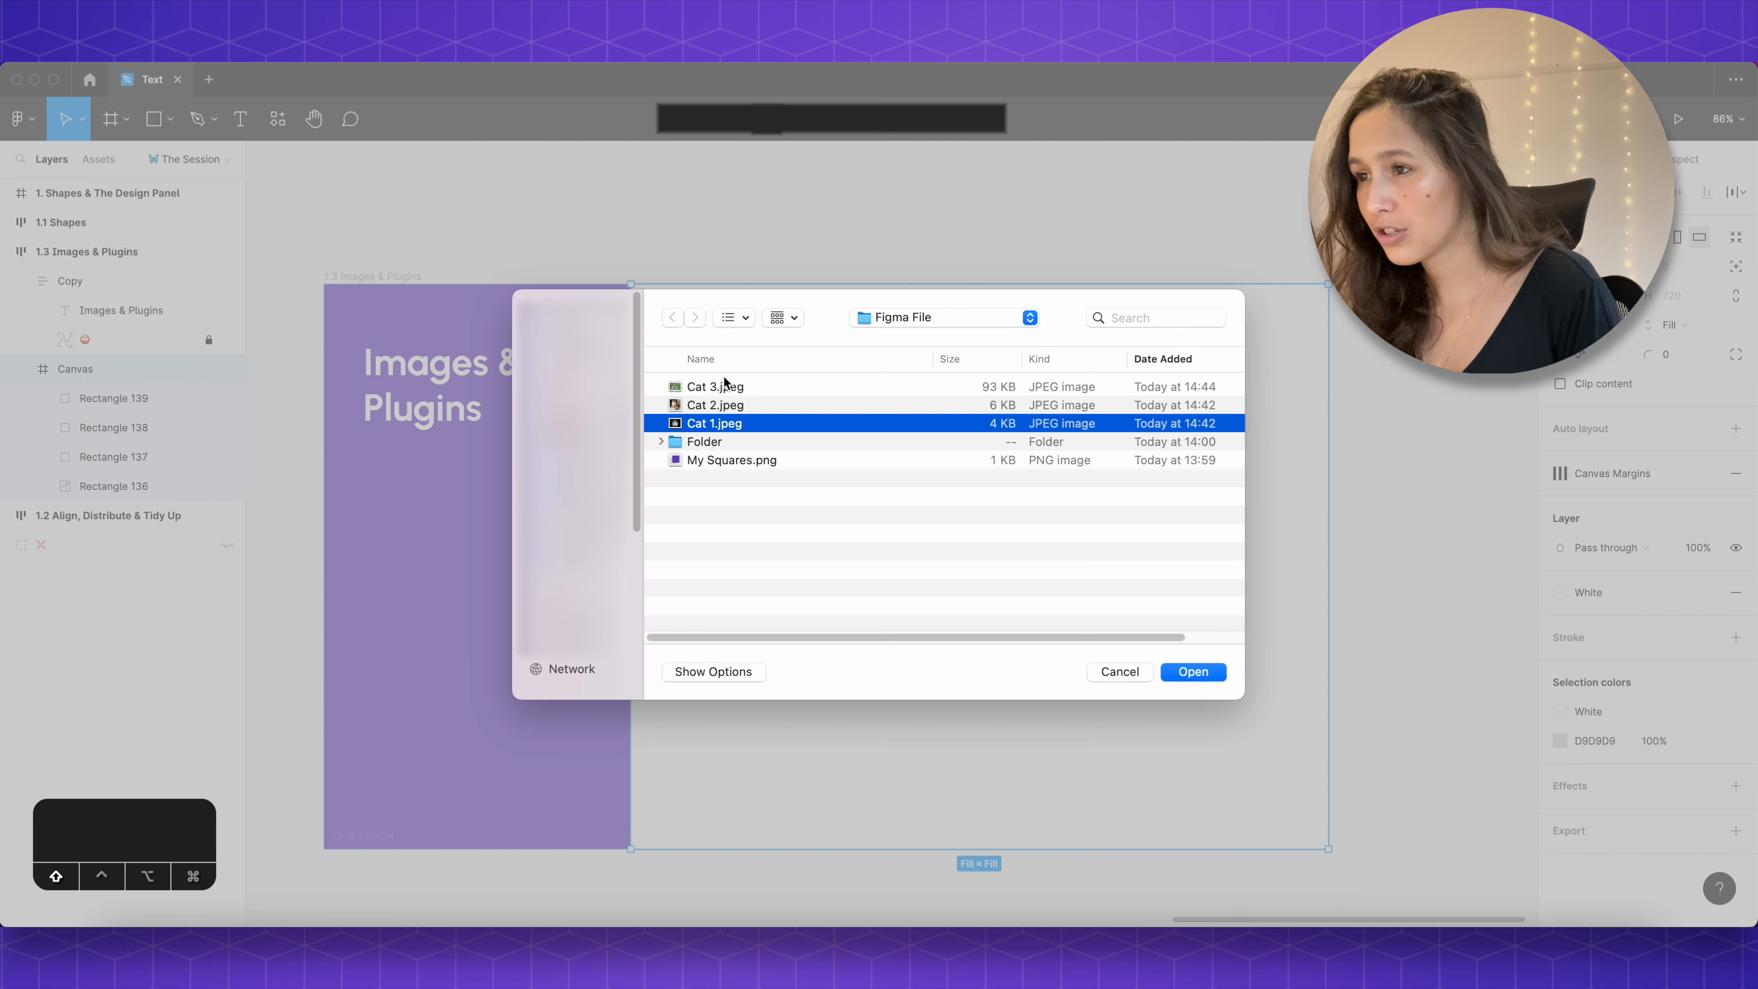
{"action": "left_click", "coordinate": [722, 385], "text": "shift"}
{"action": "left_click", "coordinate": [1173, 669]}
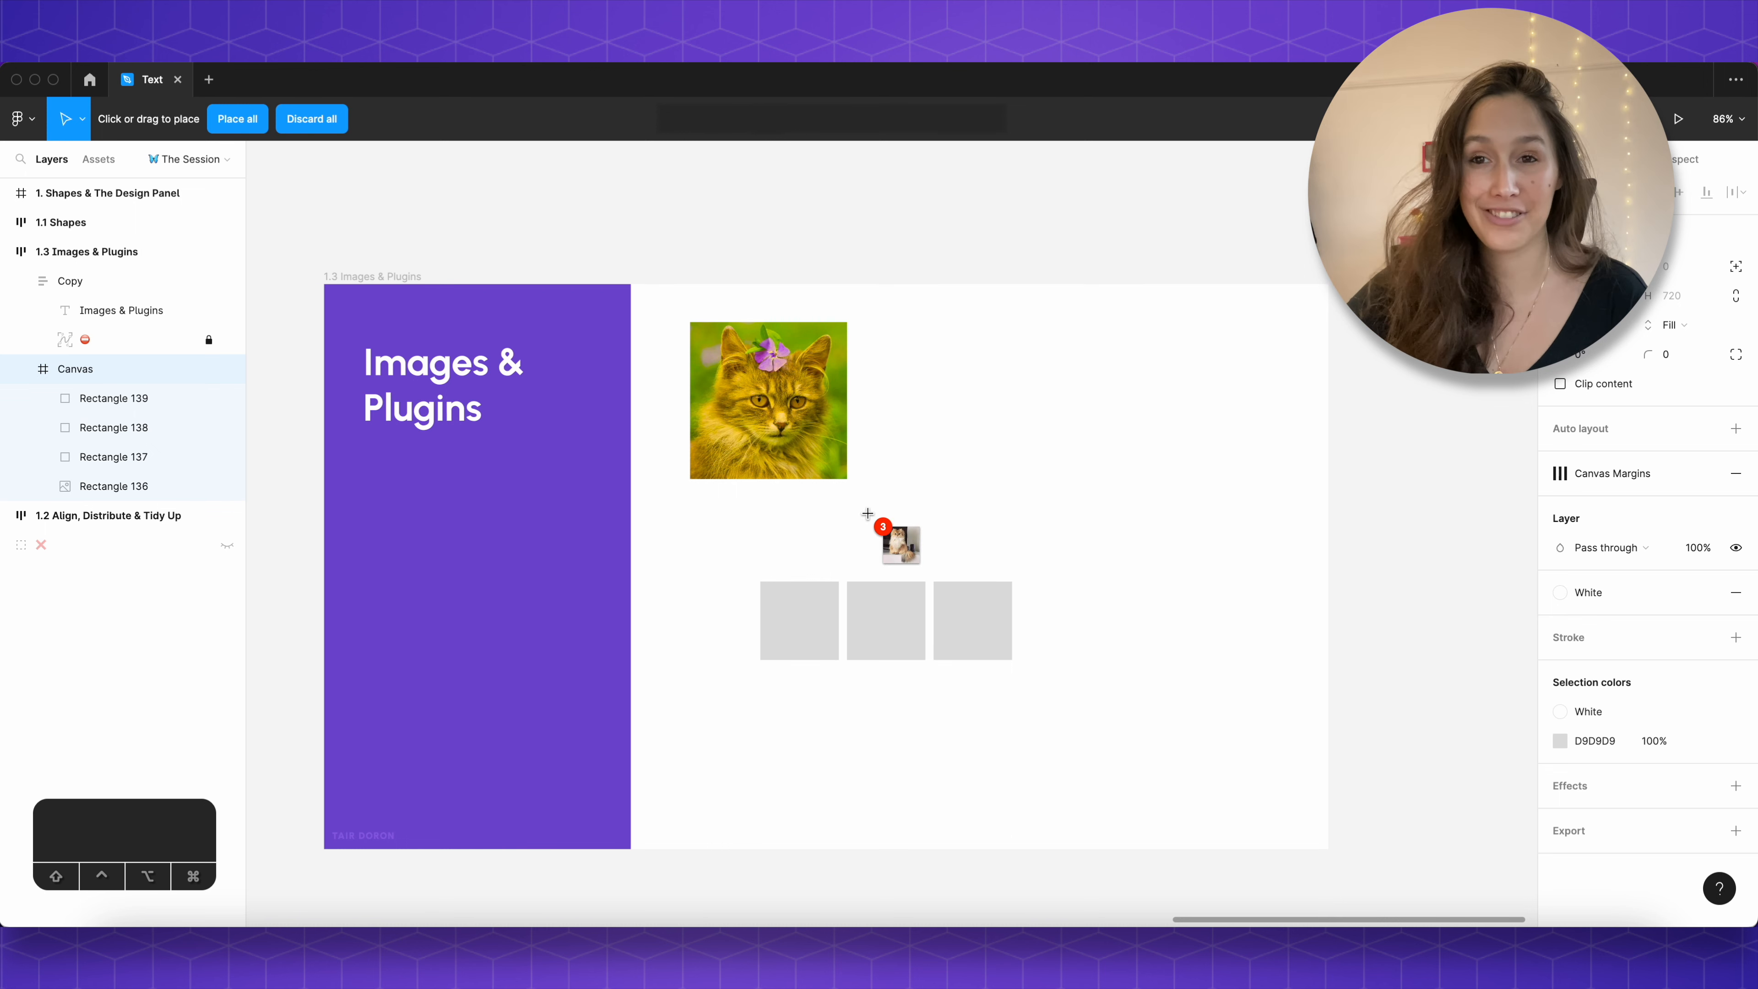
{"action": "left_click", "coordinate": [803, 605]}
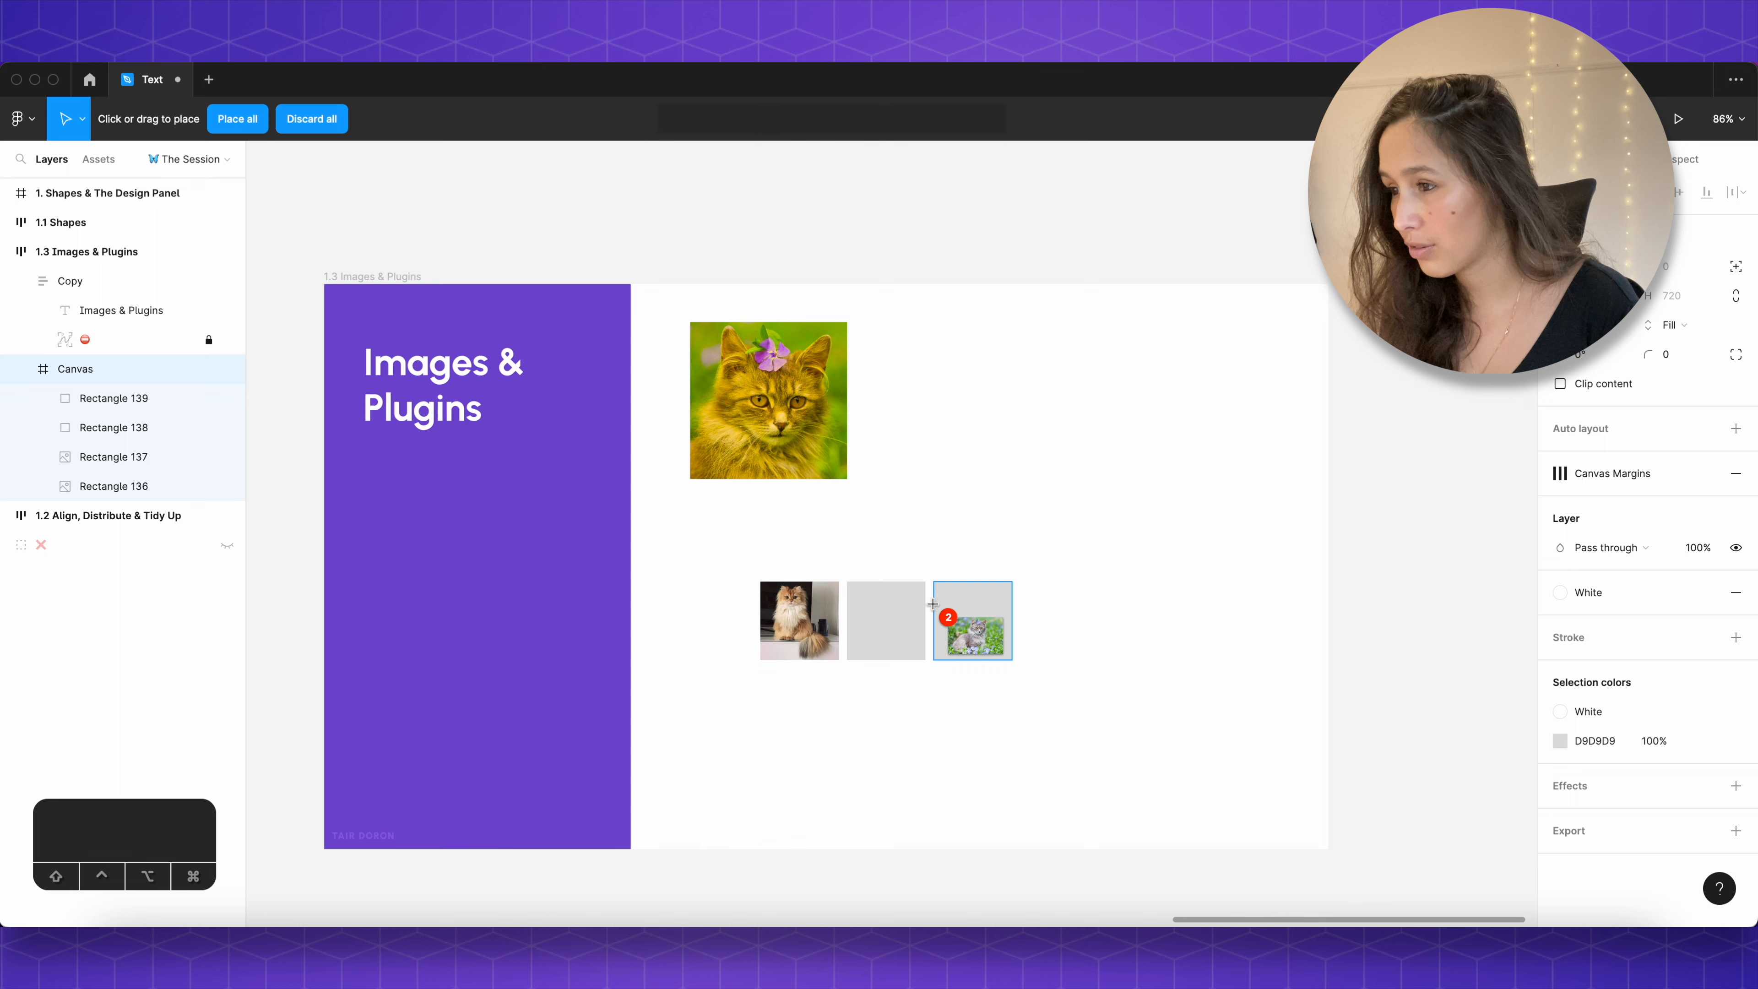
{"action": "left_click", "coordinate": [900, 607]}
{"action": "left_click", "coordinate": [977, 602]}
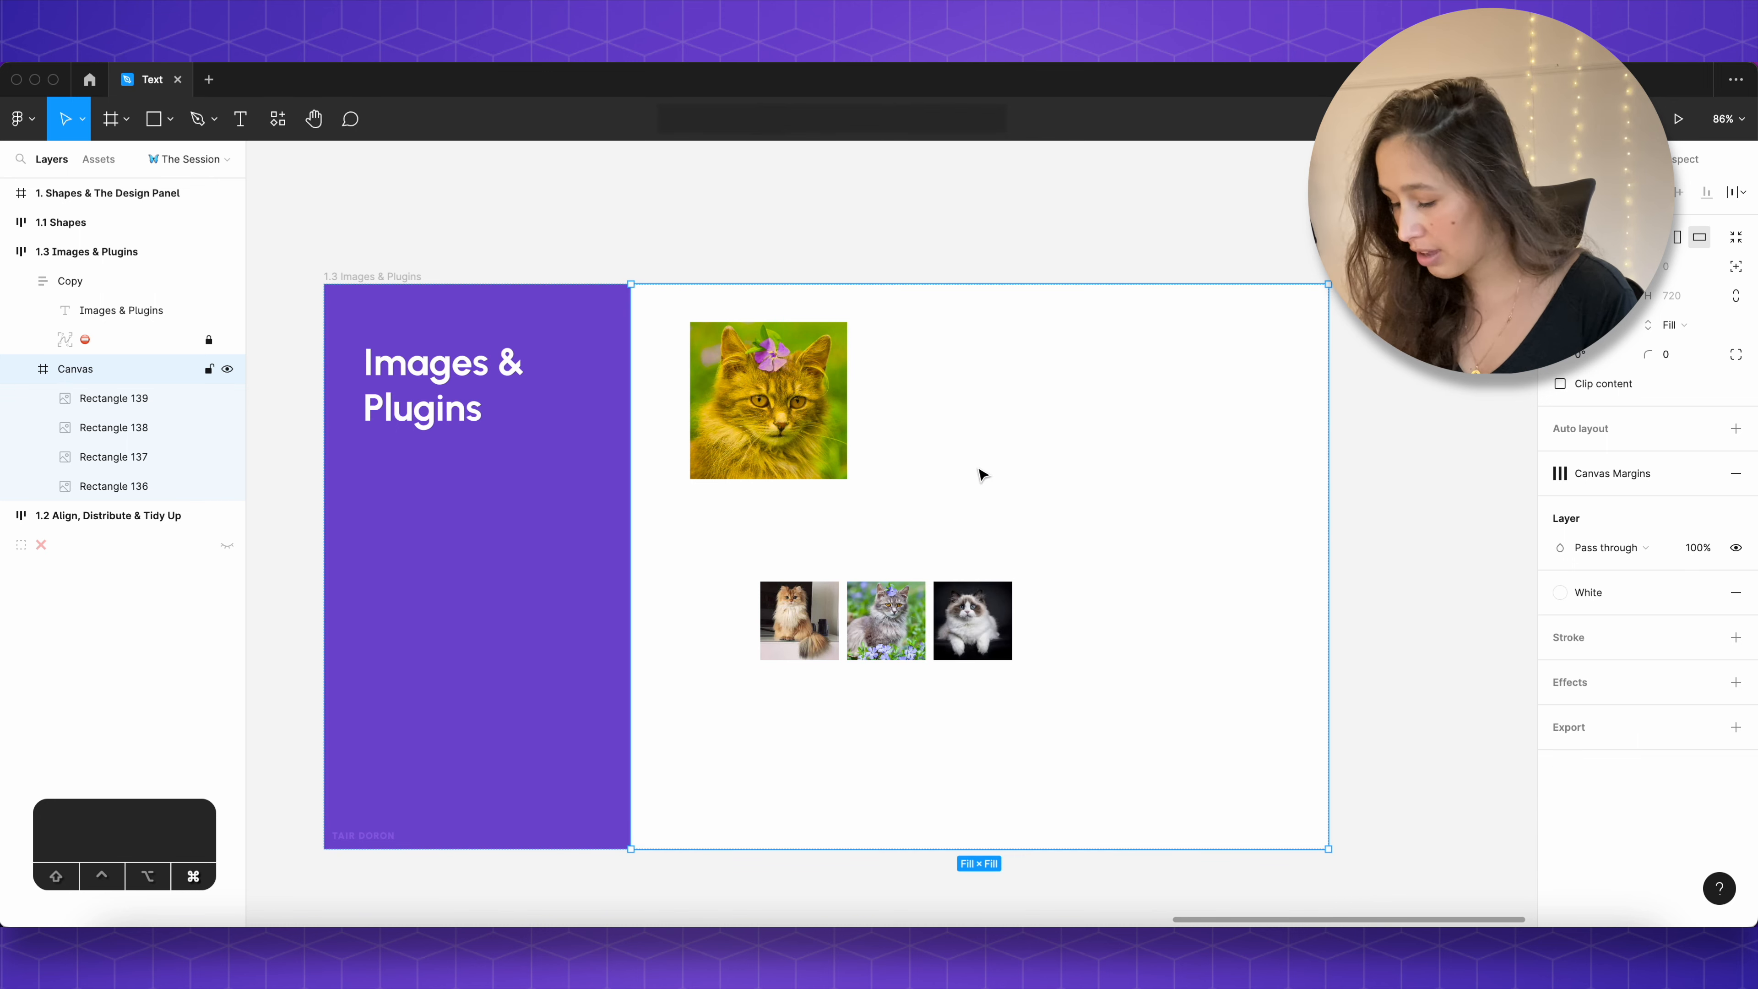
Step: Import Cat 1.jpeg and place it at its original size on the empty canvas beside the Images & Plugins frame
{"action": "key", "text": "super+shift+k"}
{"action": "left_click", "coordinate": [750, 389]}
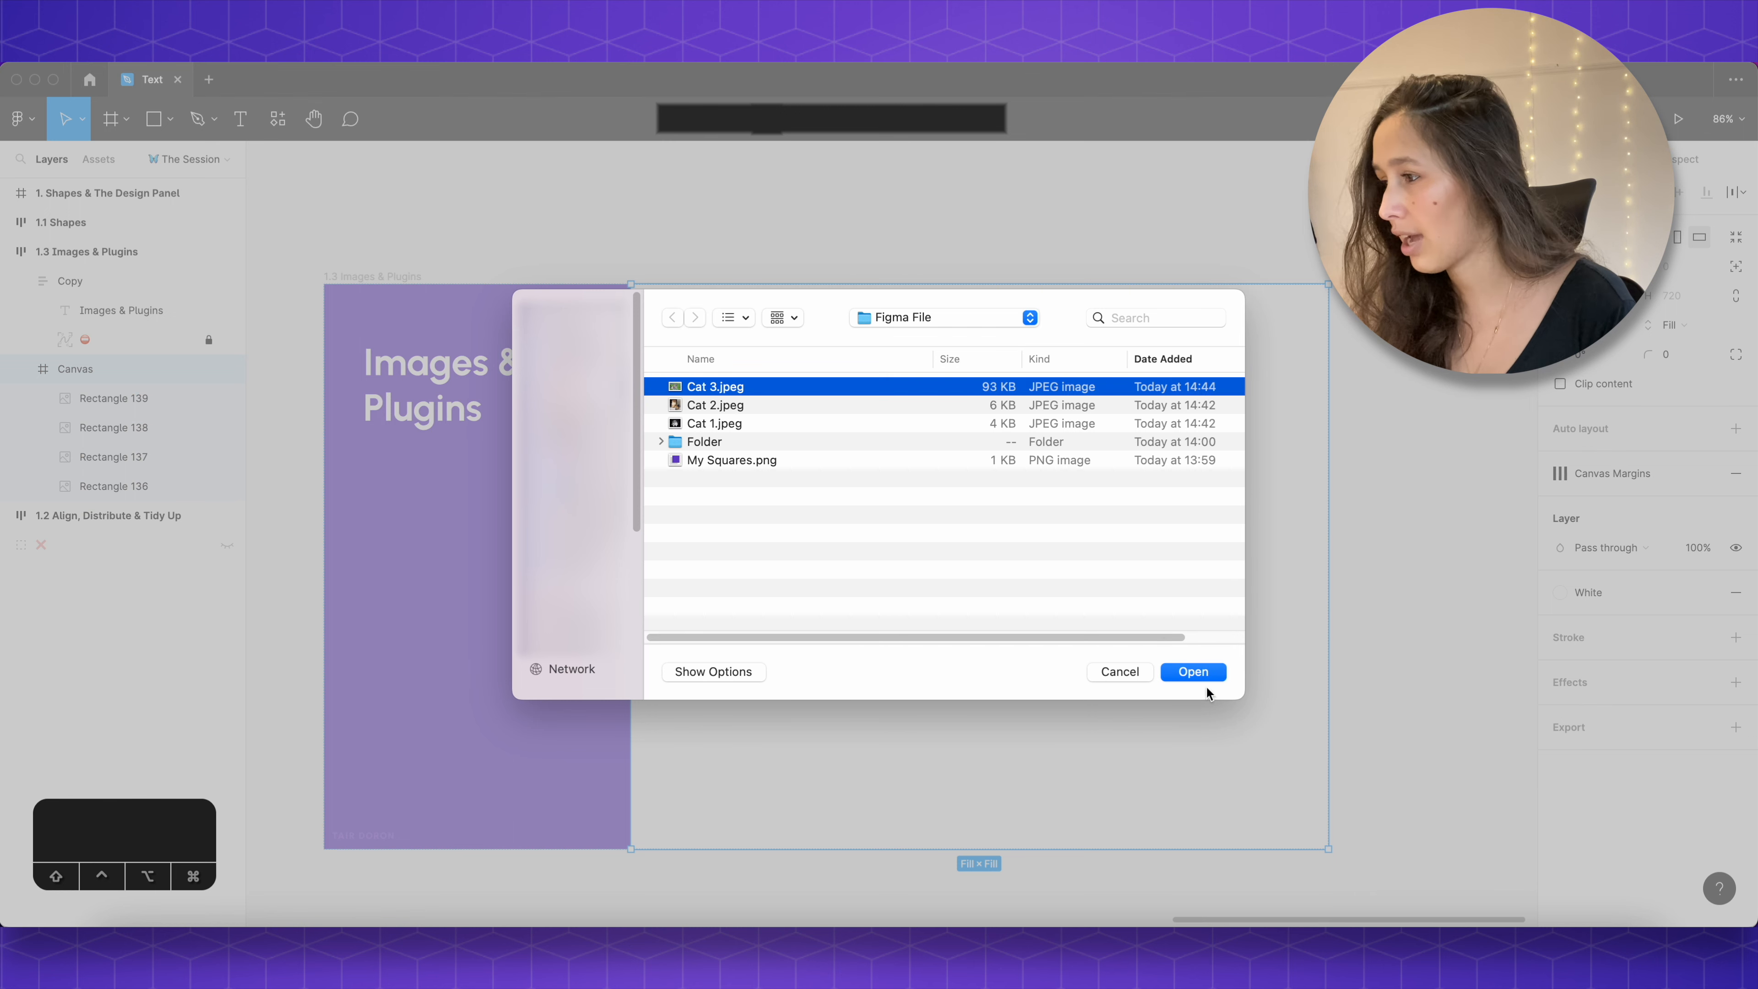
{"action": "left_click", "coordinate": [878, 425]}
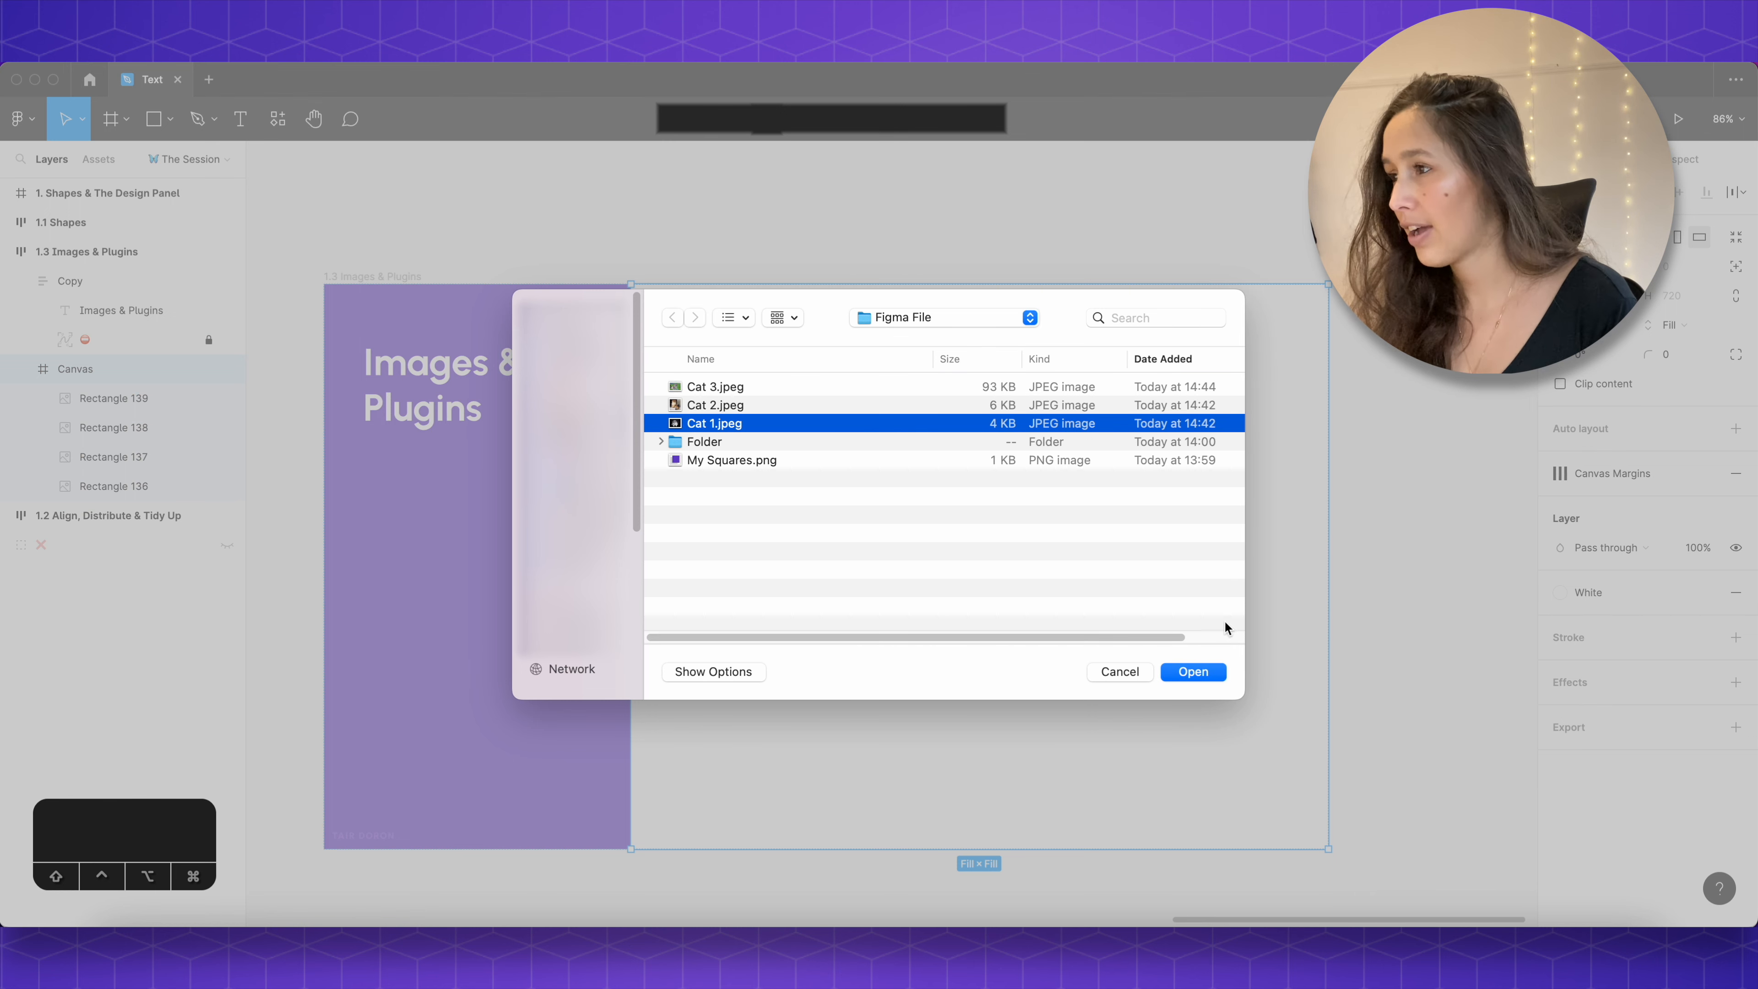
{"action": "left_click", "coordinate": [1205, 676]}
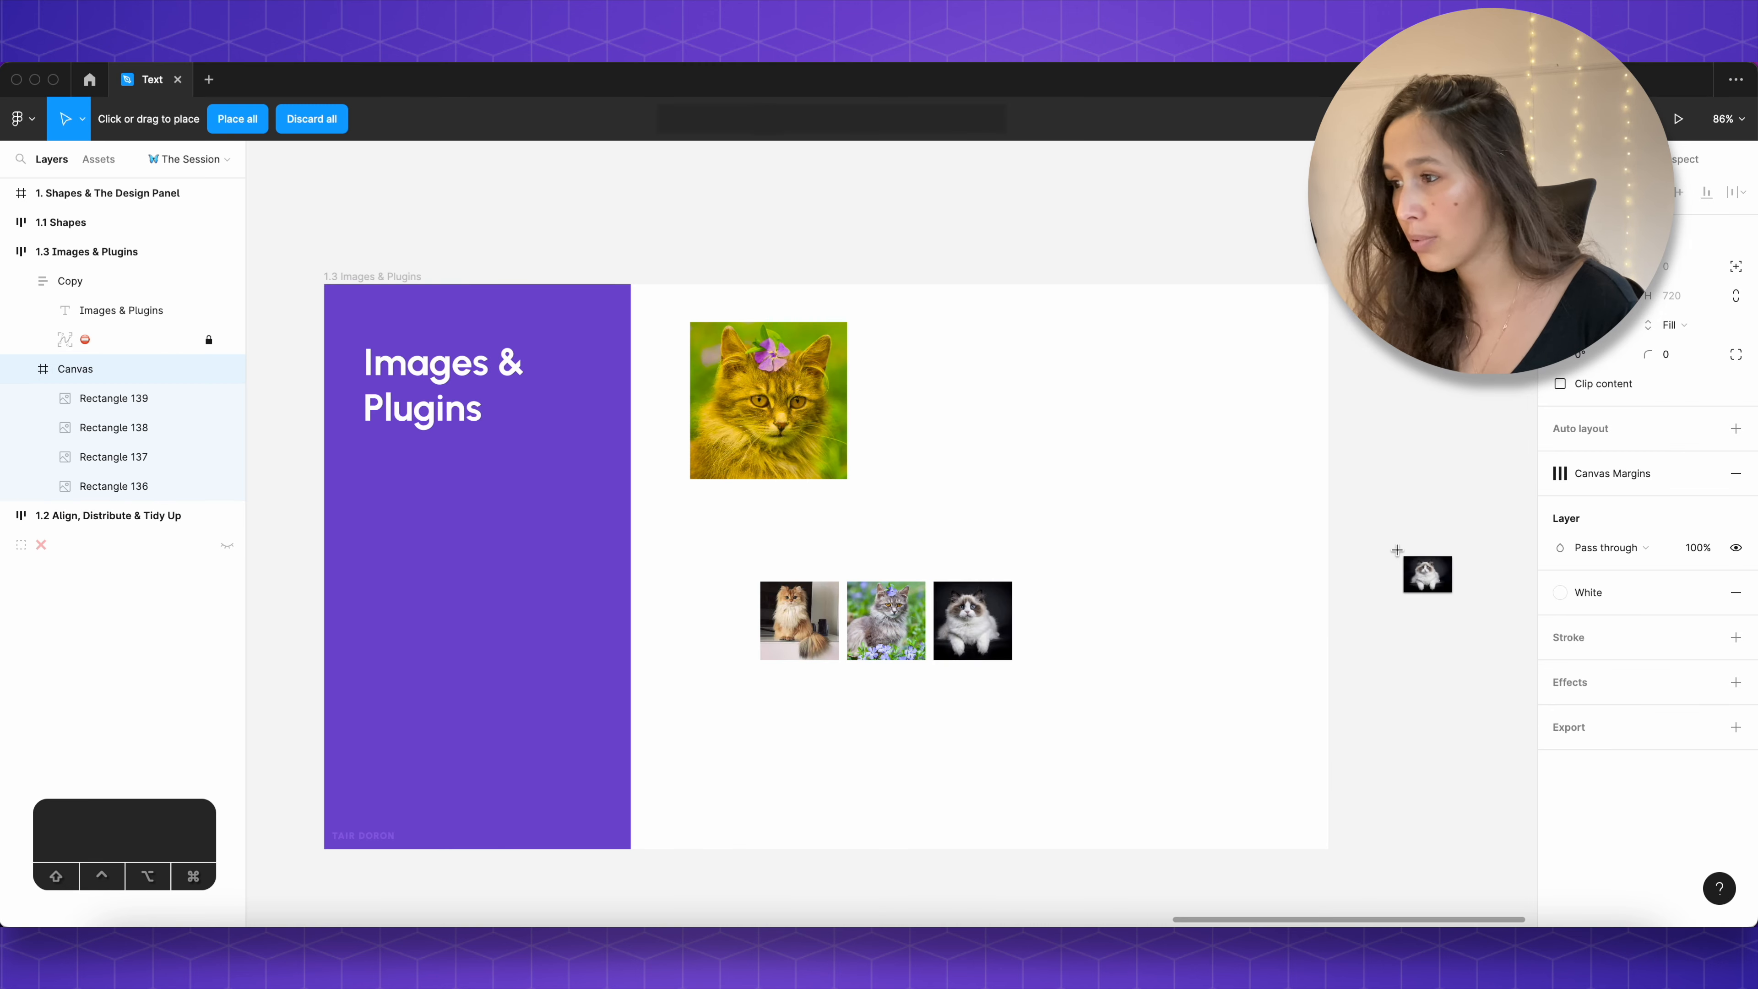
{"action": "scroll", "coordinate": [1397, 550], "scroll_direction": "right", "scroll_amount": 4}
{"action": "left_click", "coordinate": [1329, 547]}
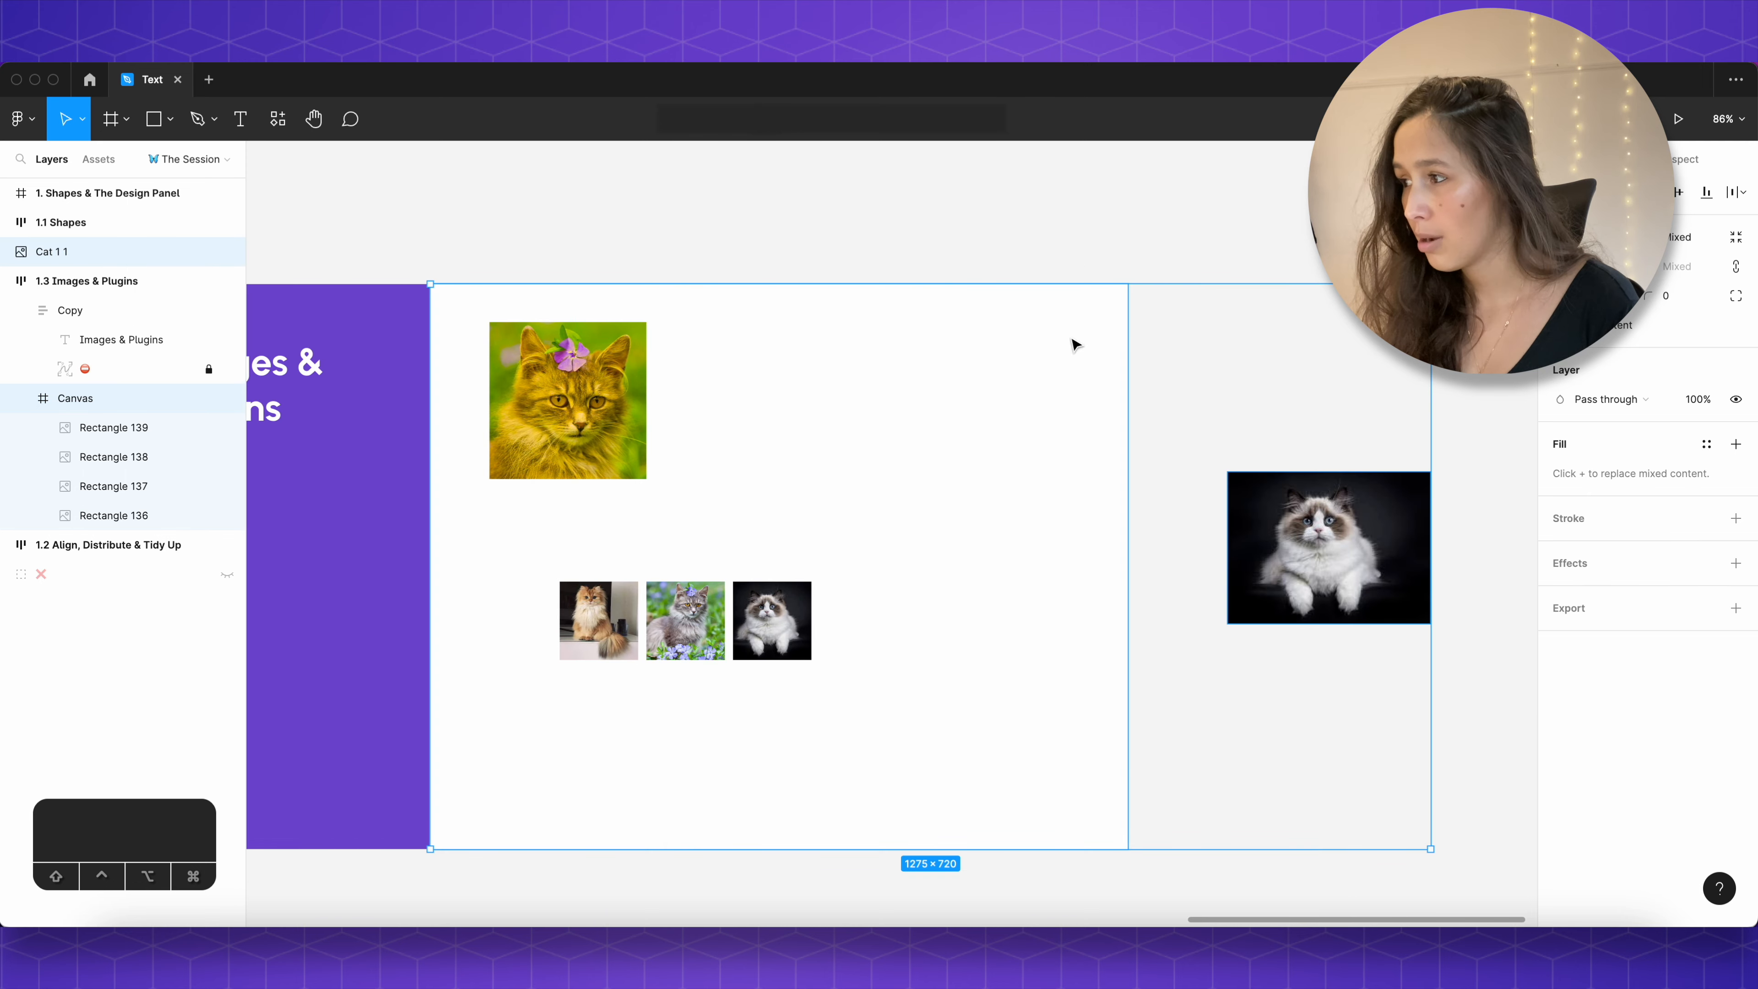
Step: Select only the standalone cat image outside the frame and delete it
{"action": "left_click", "coordinate": [1295, 463]}
{"action": "left_click", "coordinate": [1301, 532]}
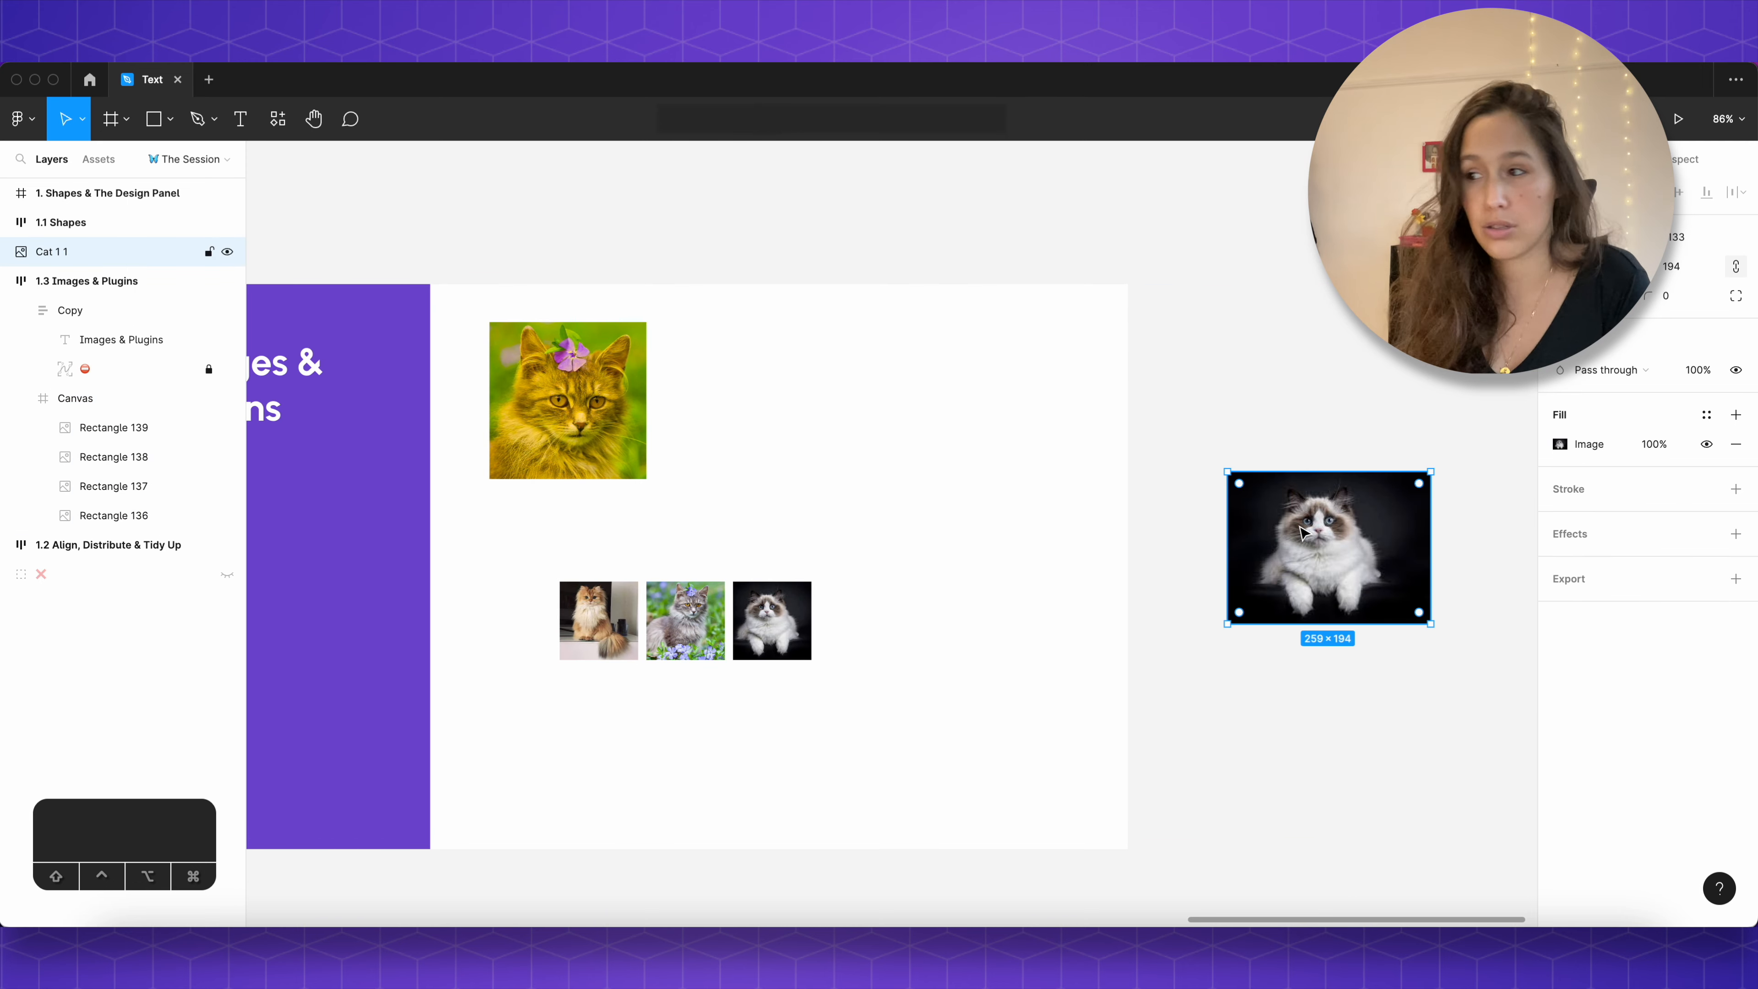
{"action": "key", "text": "BackSpace"}
Step: Try the Fit scaling mode on the middle small square's cat image and return it to Fill
{"action": "scroll", "coordinate": [644, 615], "scroll_direction": "up", "scroll_amount": 6}
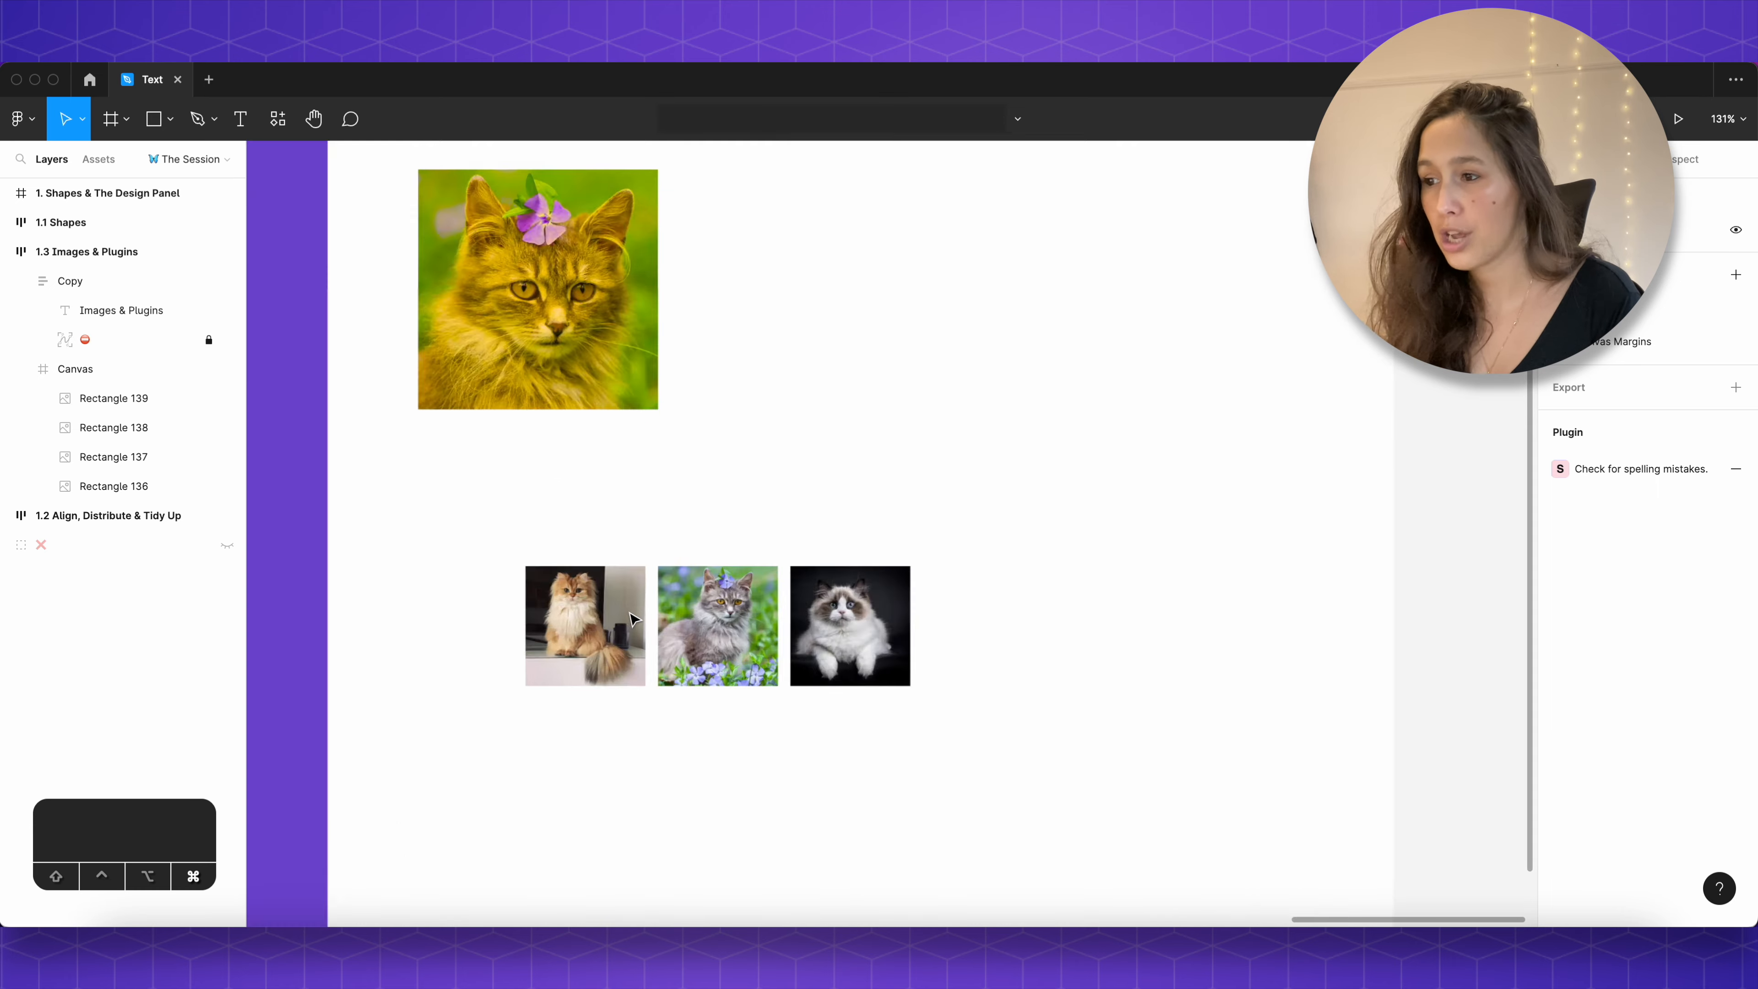
{"action": "left_click", "coordinate": [953, 579]}
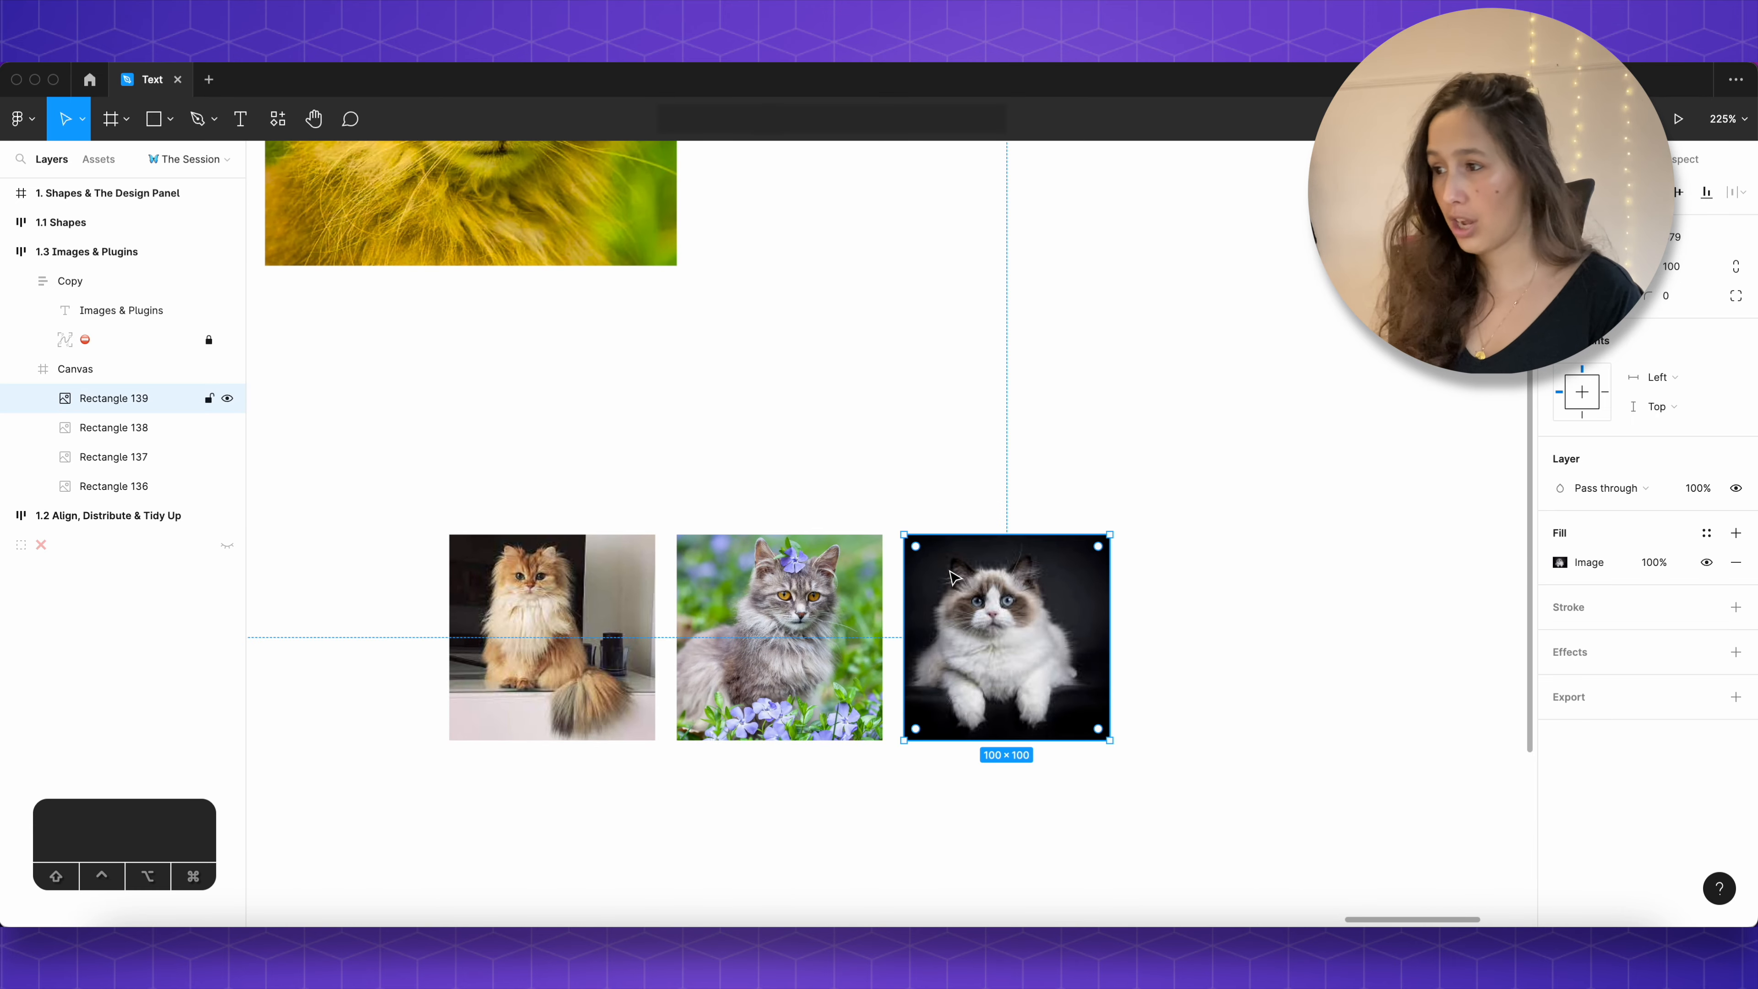
{"action": "left_click", "coordinate": [815, 612]}
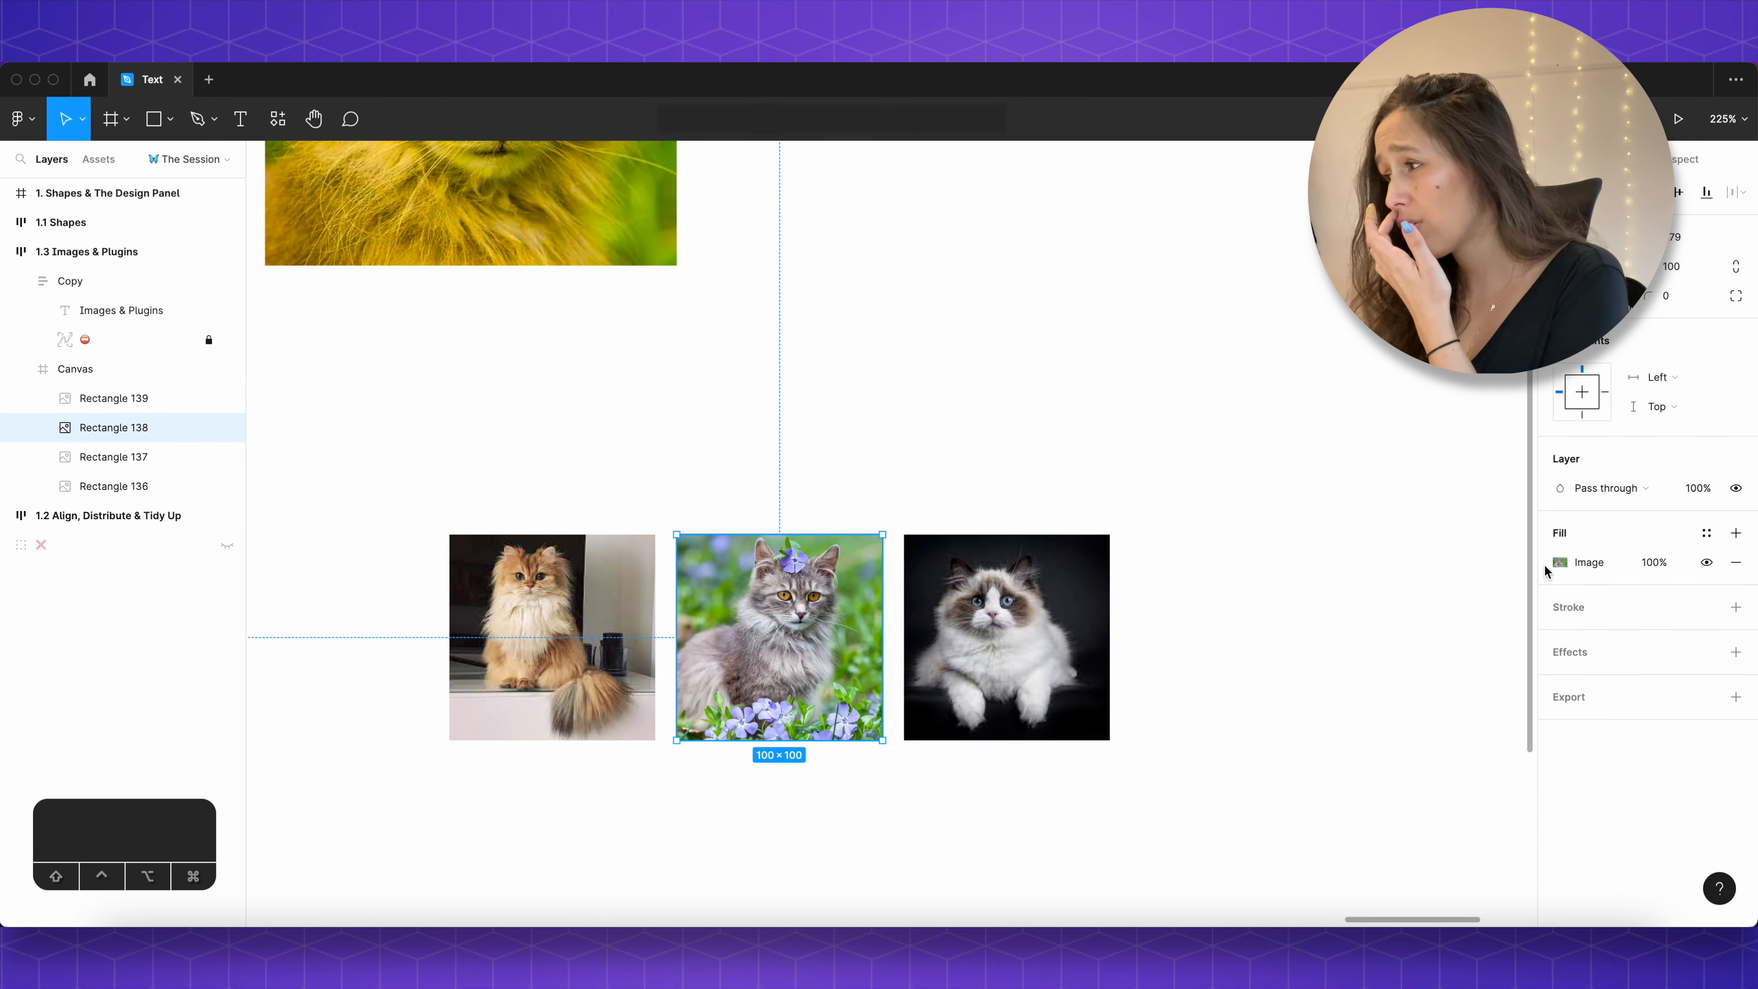
{"action": "left_click", "coordinate": [1558, 562]}
{"action": "left_click", "coordinate": [1357, 528]}
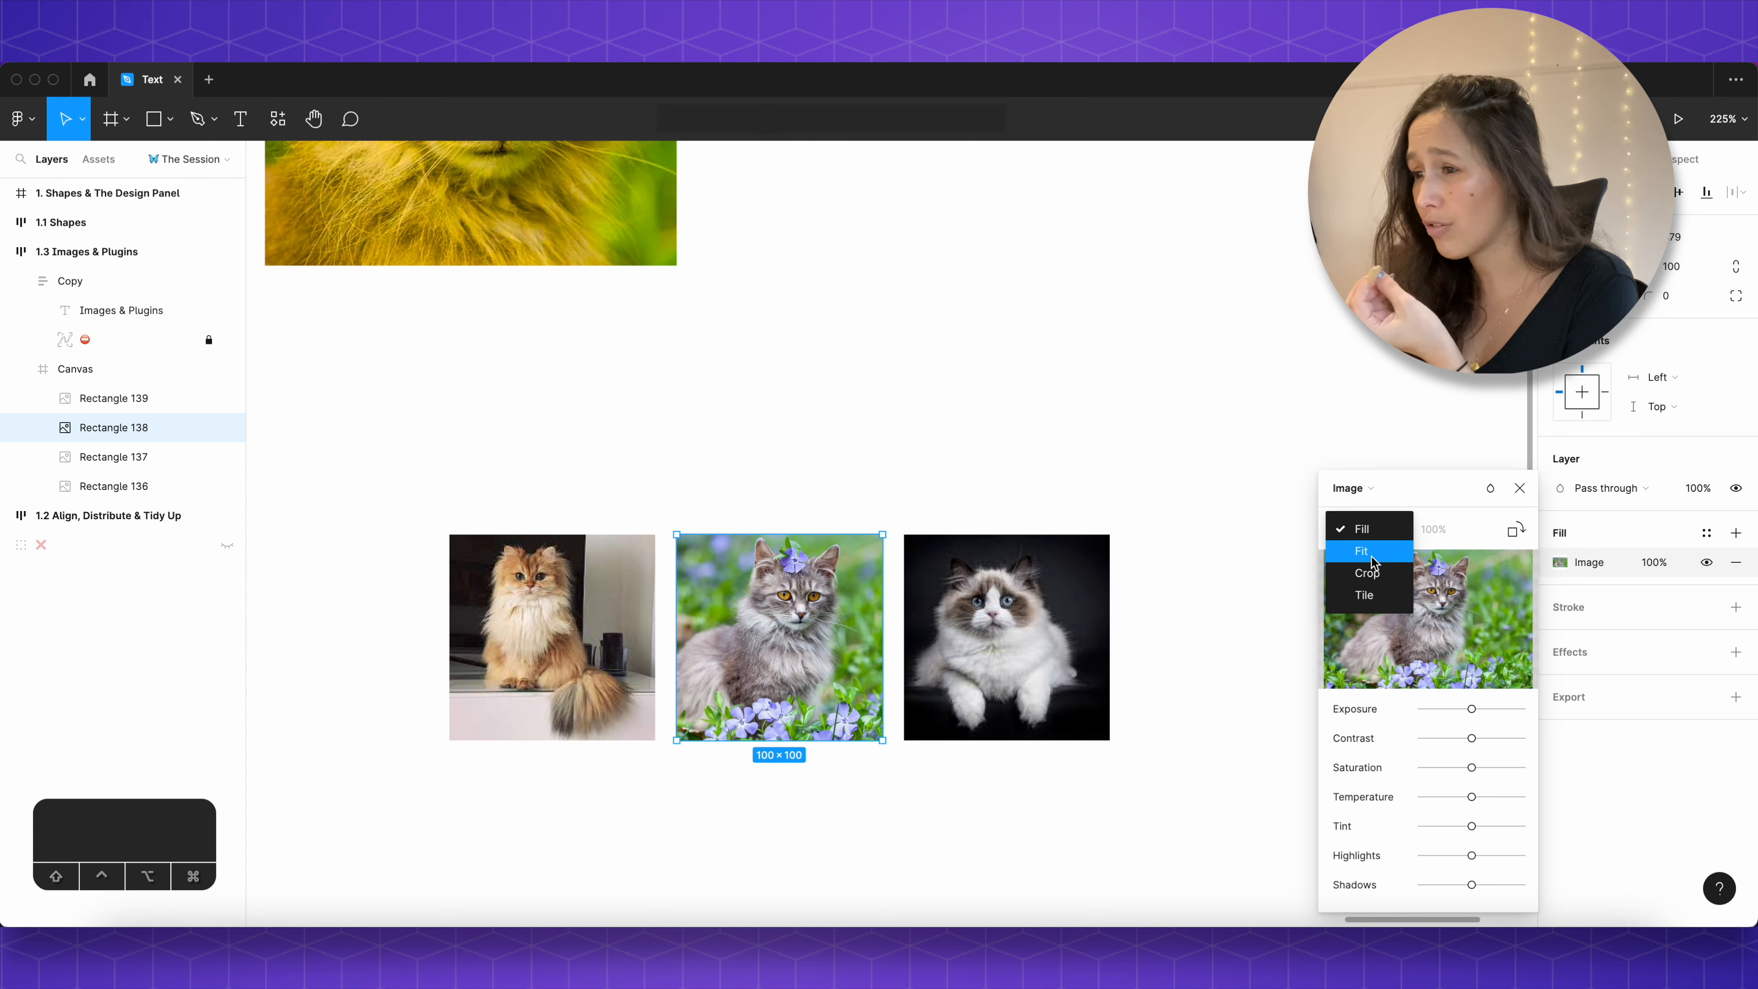
{"action": "left_click", "coordinate": [1367, 552]}
{"action": "left_click", "coordinate": [1370, 530]}
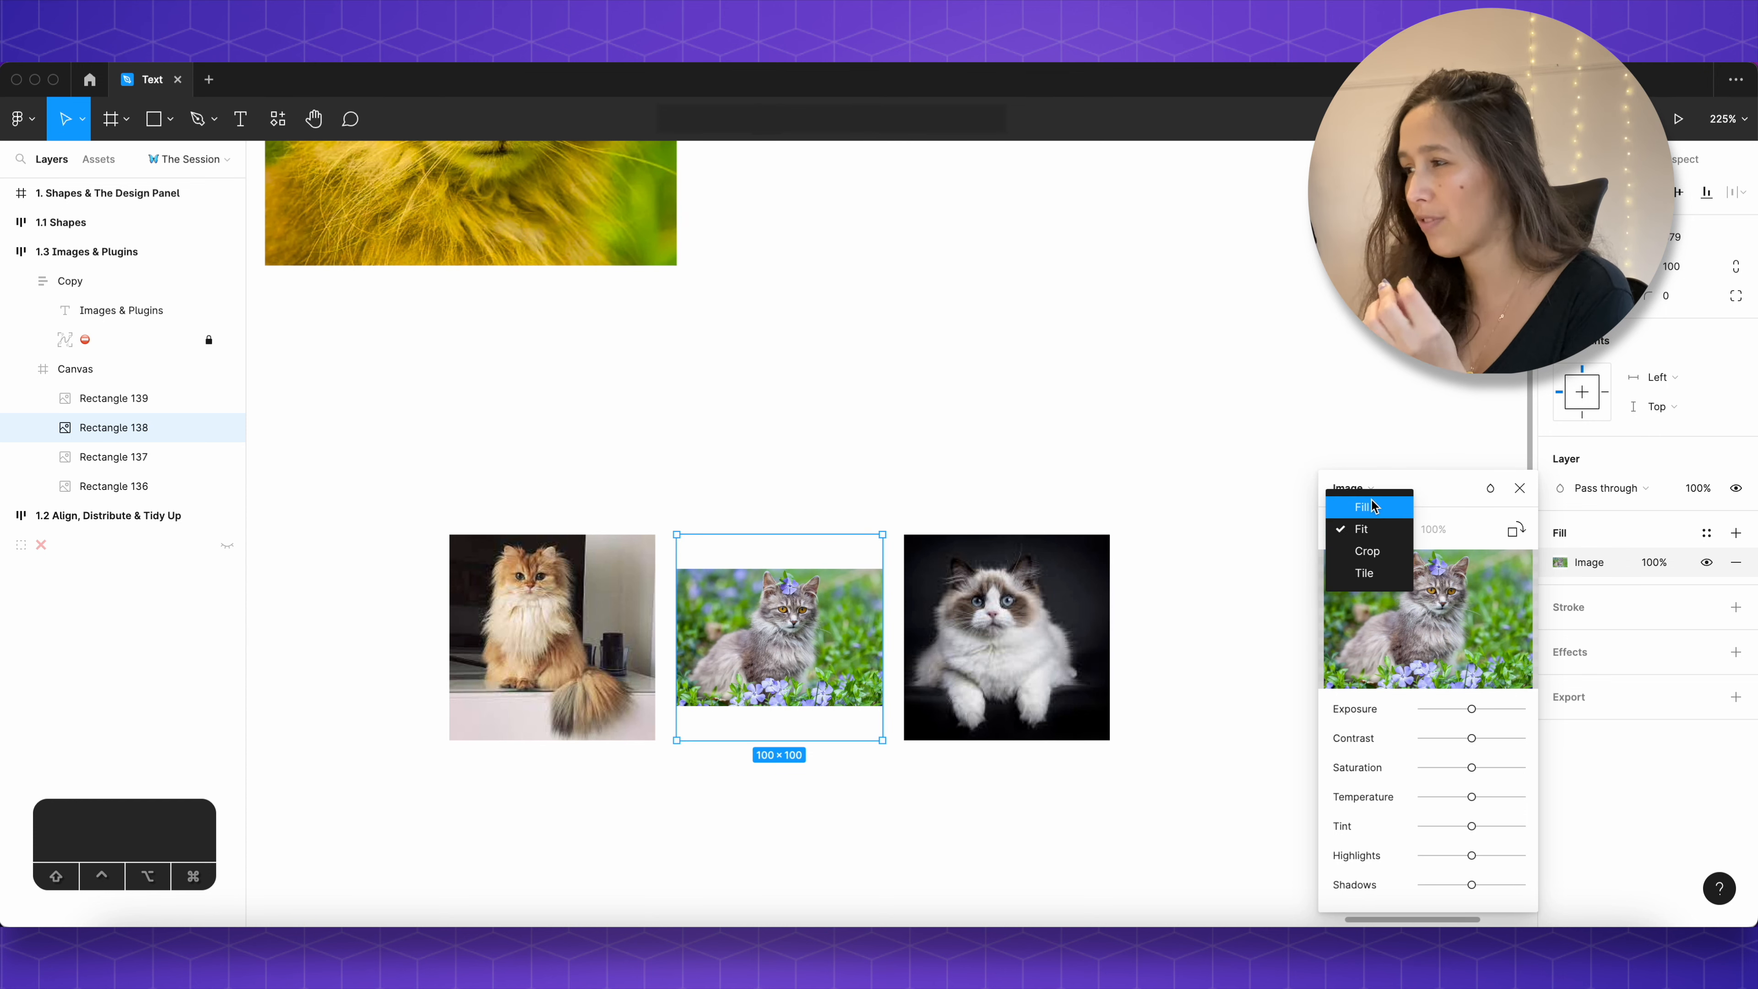
{"action": "left_click", "coordinate": [1370, 507]}
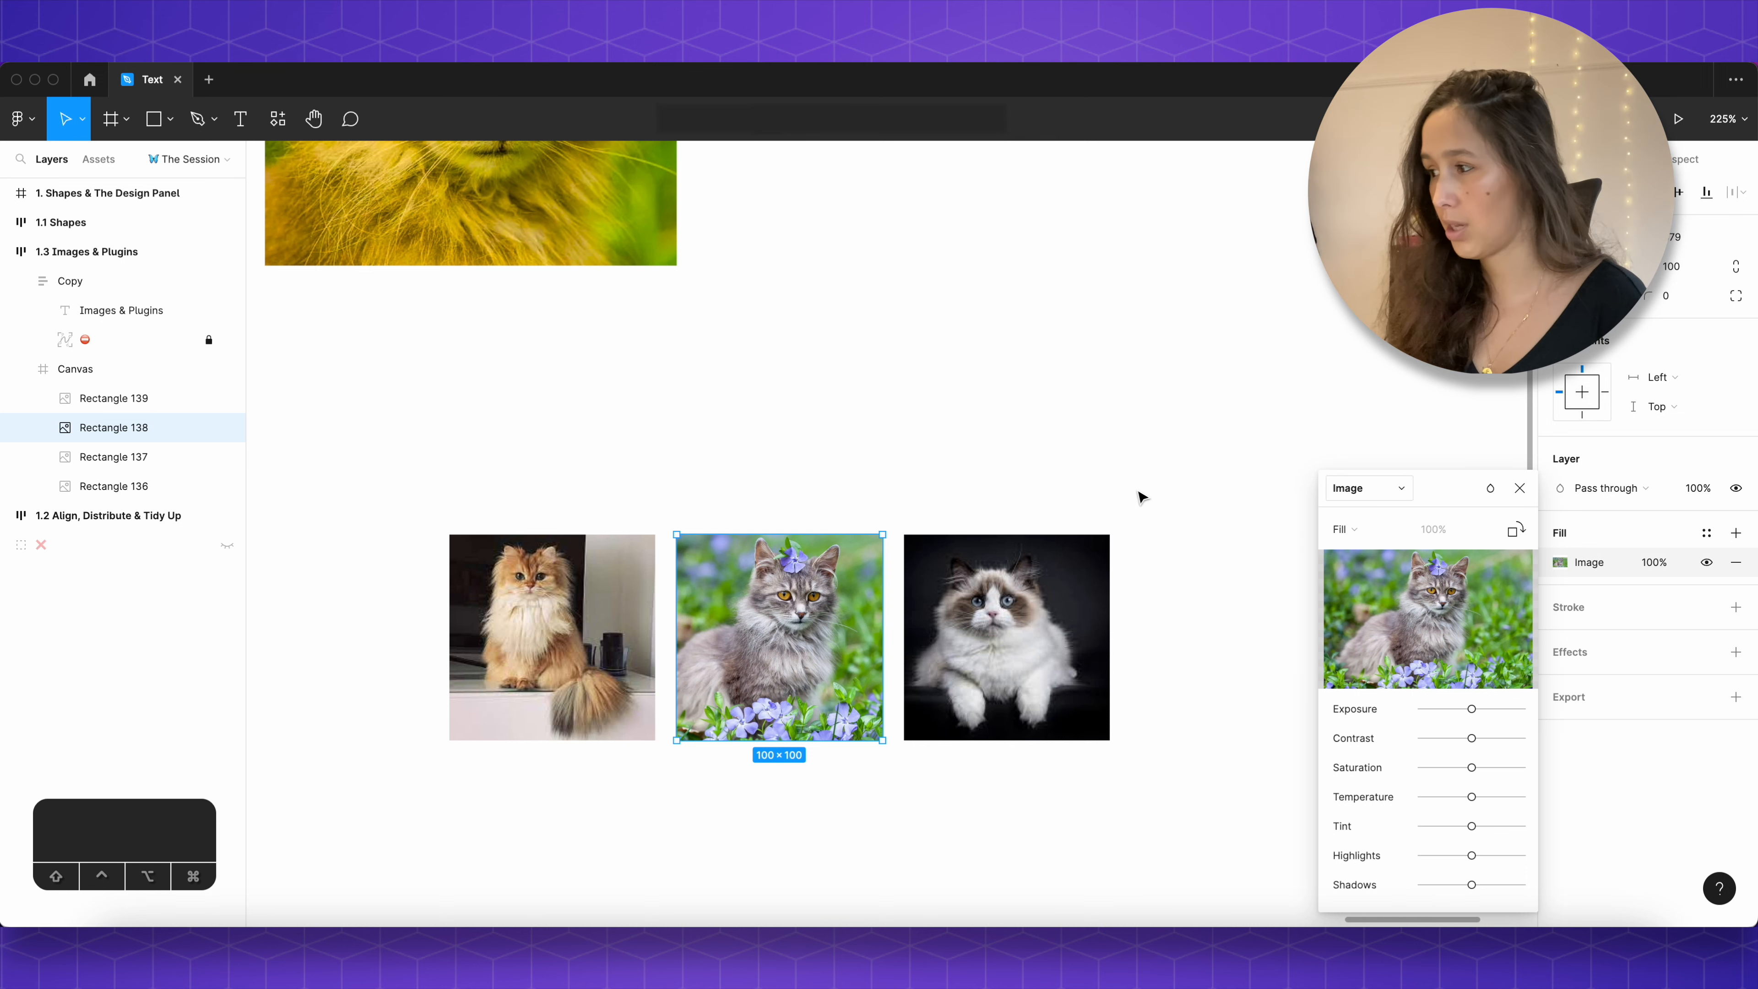
{"action": "key", "text": "Escape"}
Step: Select the three small cat squares together and move them up beneath the large cat image, near its left edge
{"action": "scroll", "coordinate": [1041, 485], "scroll_direction": "down", "scroll_amount": 3}
{"action": "left_click", "coordinate": [965, 578]}
{"action": "left_click", "coordinate": [916, 579], "text": "shift"}
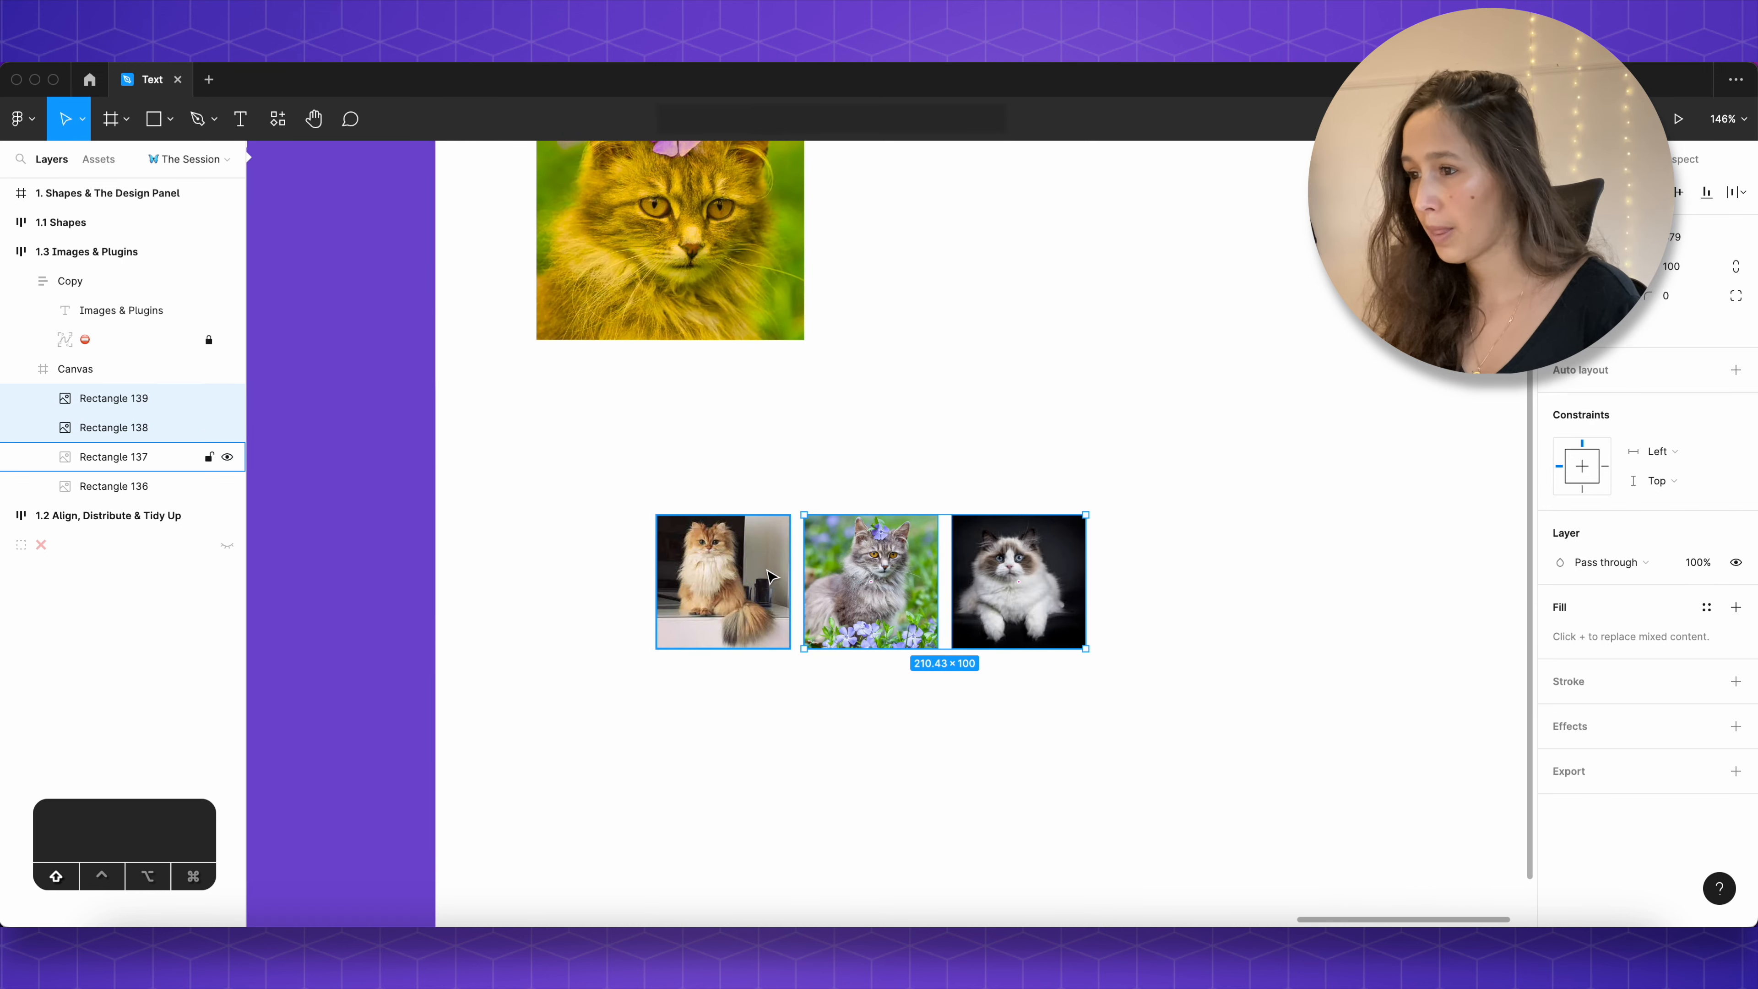
{"action": "left_click", "coordinate": [770, 576], "text": "shift"}
{"action": "left_click_drag", "start_coordinate": [845, 569], "coordinate": [732, 460]}
{"action": "left_click", "coordinate": [922, 583]}
{"action": "scroll", "coordinate": [923, 583], "scroll_direction": "down", "scroll_amount": 3}
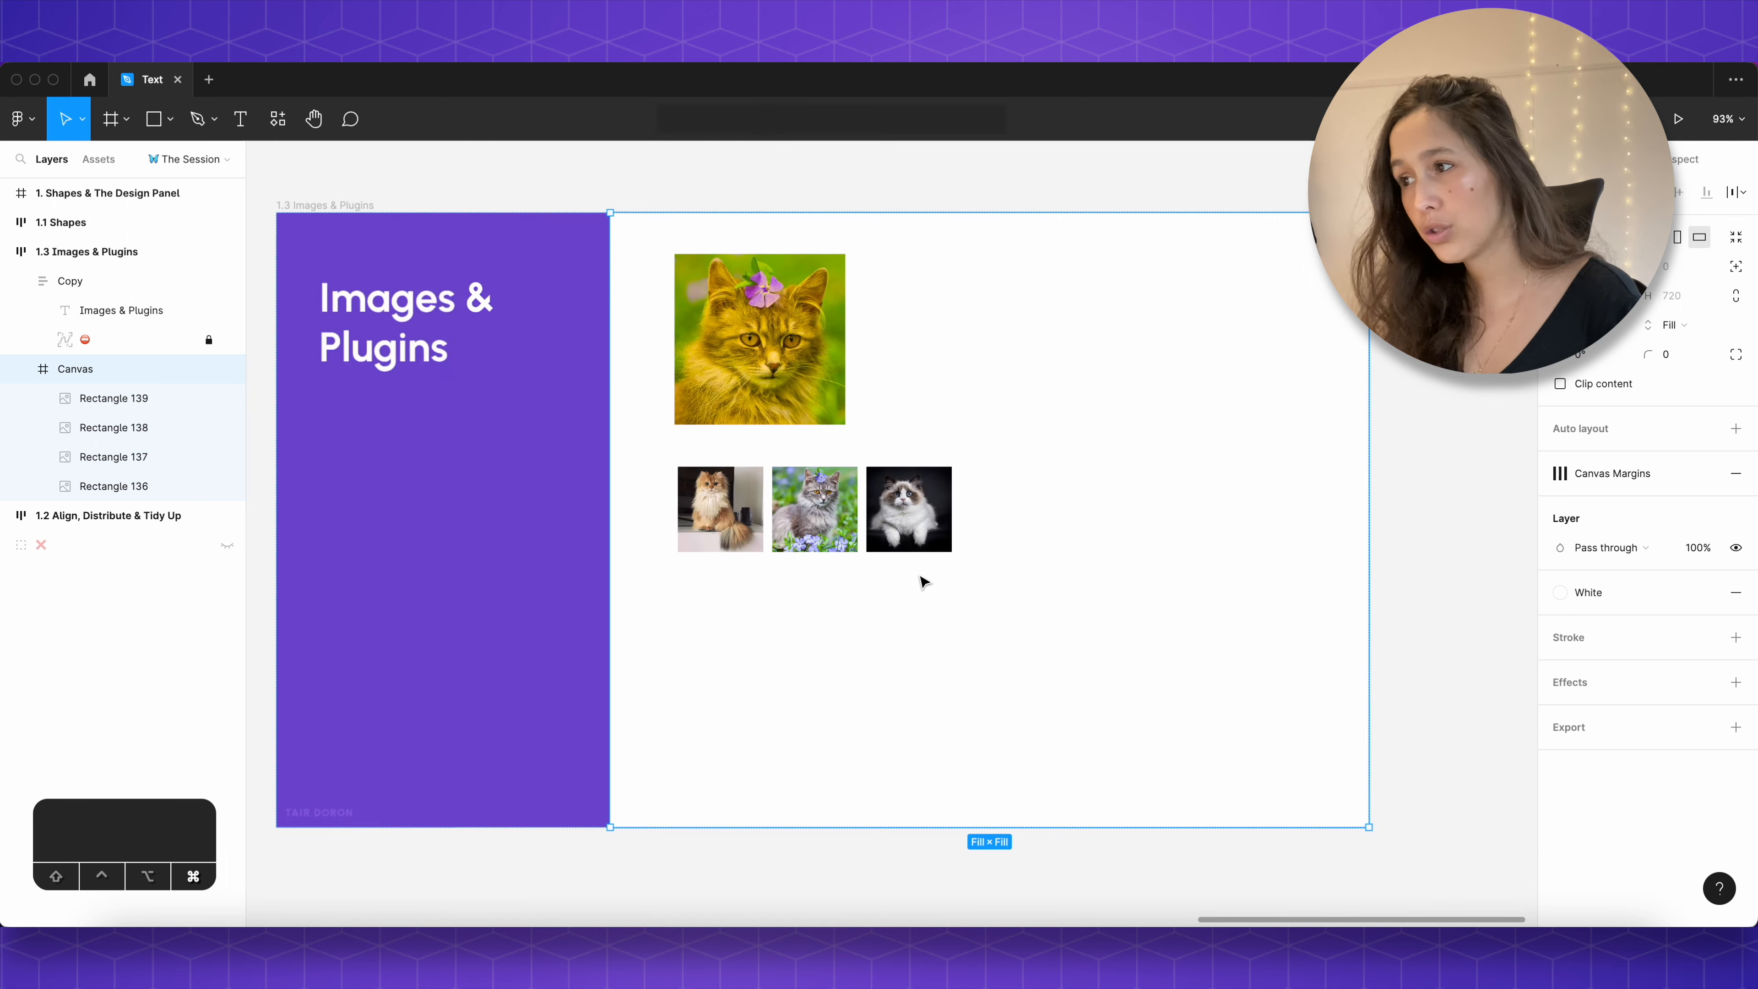
Step: Add a 100 × 100 grey square below the small cat images and duplicate it twice into a horizontal row of three
{"action": "left_click", "coordinate": [846, 870]}
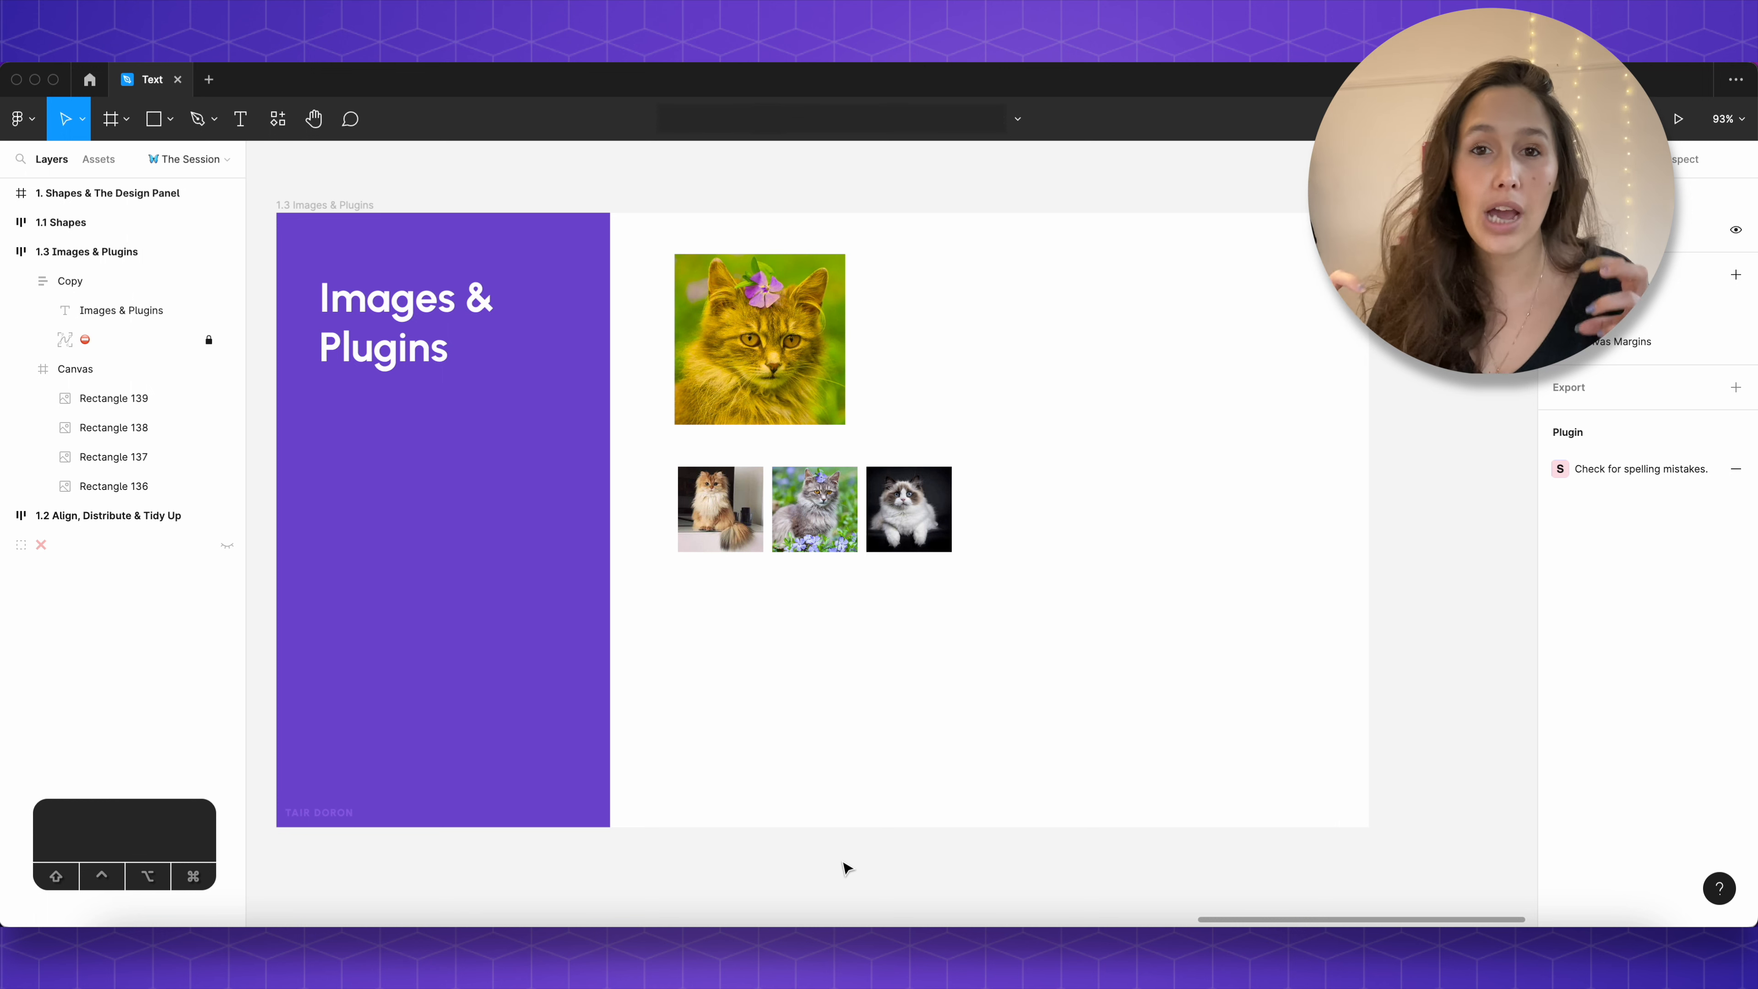
{"action": "key", "text": "r"}
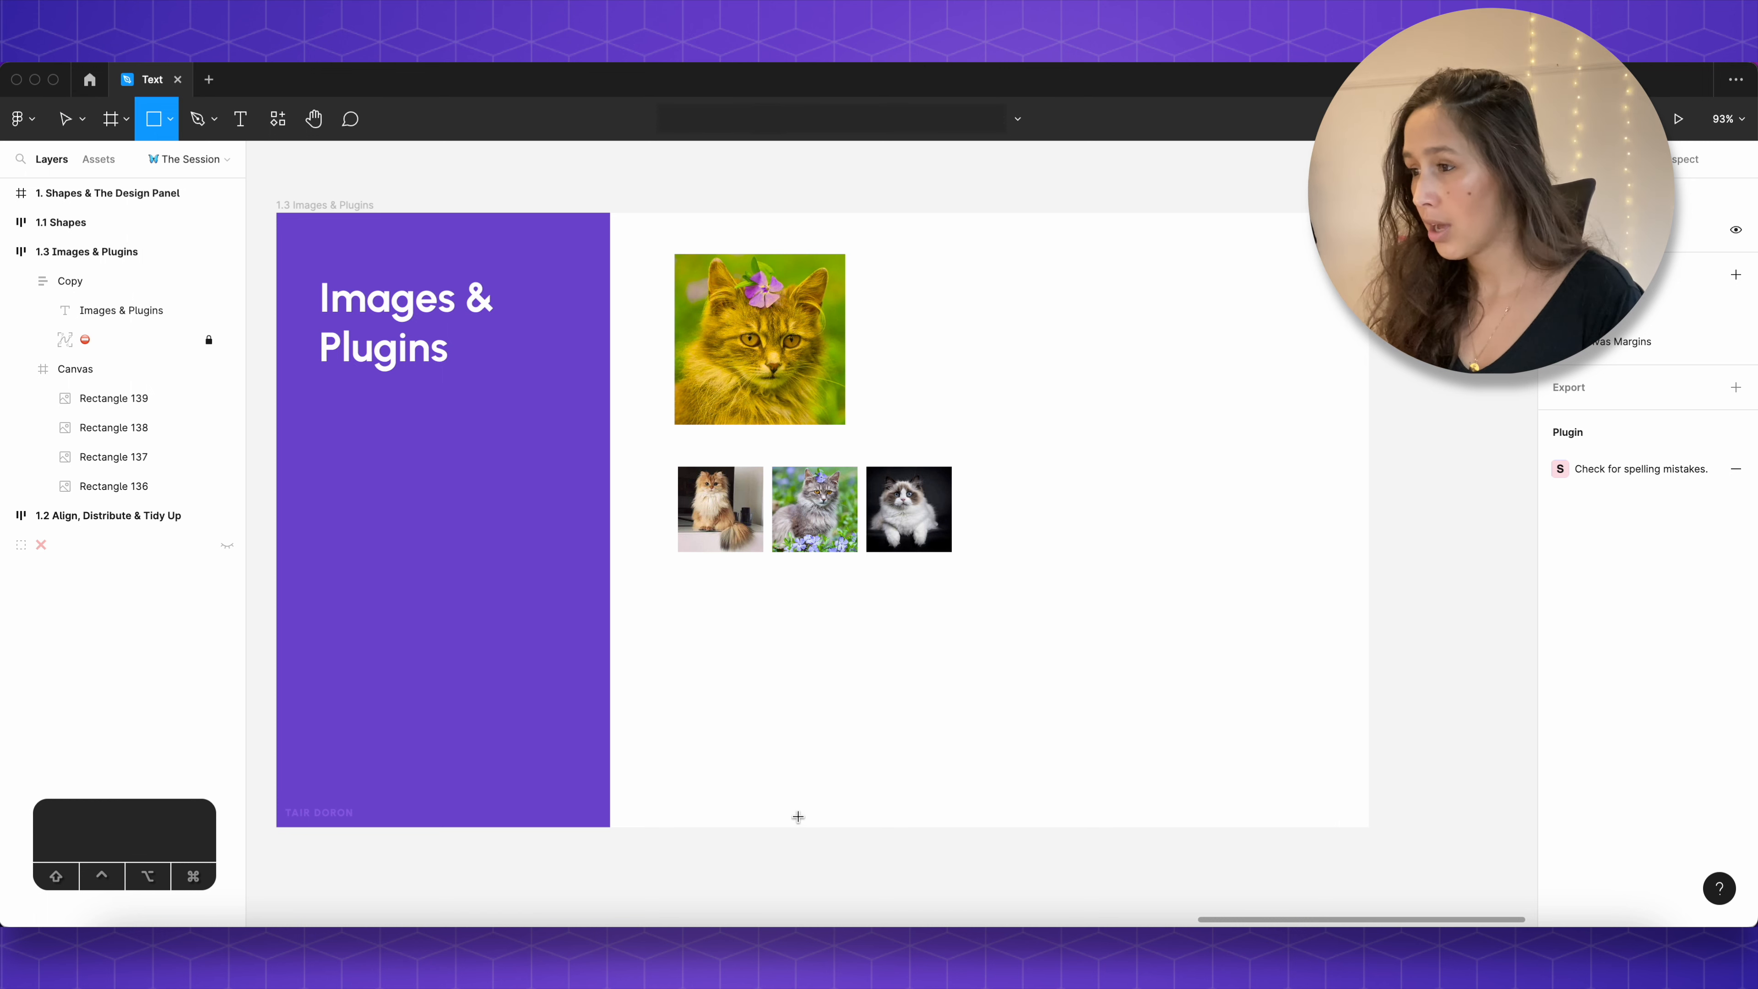
{"action": "left_click", "coordinate": [860, 697]}
{"action": "left_click", "coordinate": [961, 706]}
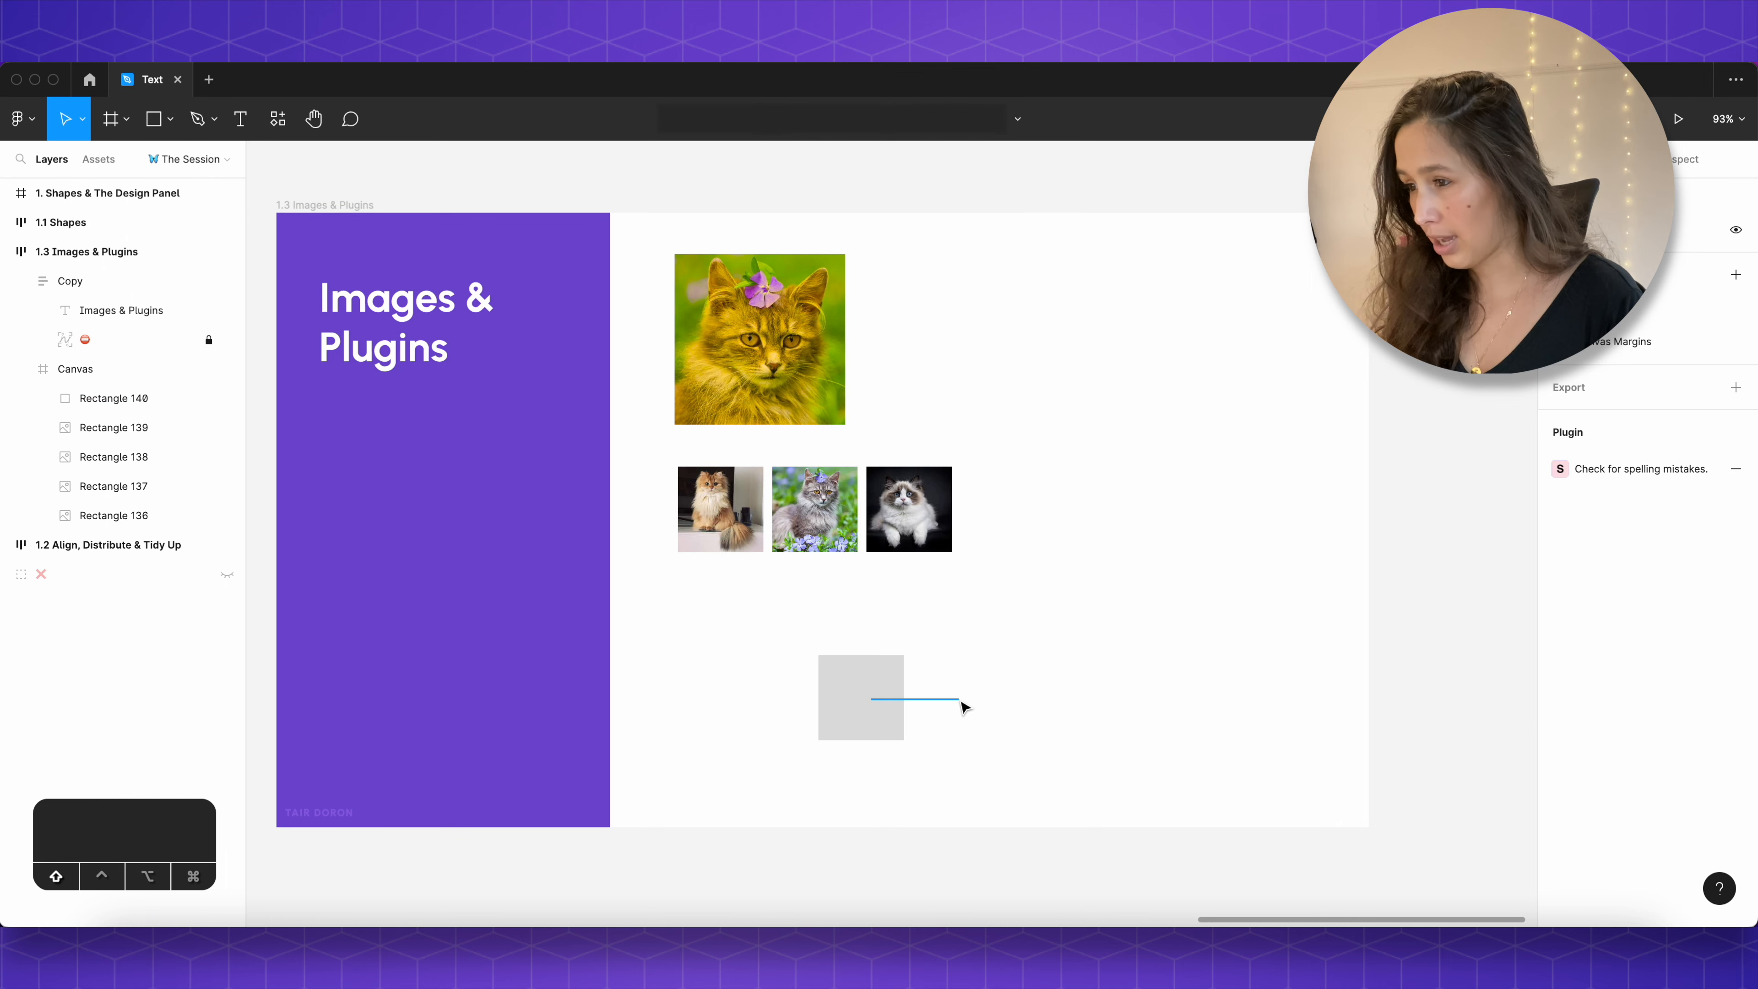
{"action": "left_click", "coordinate": [883, 702]}
{"action": "left_click", "coordinate": [867, 702]}
{"action": "left_click_drag", "start_coordinate": [867, 701], "coordinate": [1057, 700]}
{"action": "left_click", "coordinate": [959, 696]}
{"action": "left_click", "coordinate": [867, 696], "text": "alt+shift"}
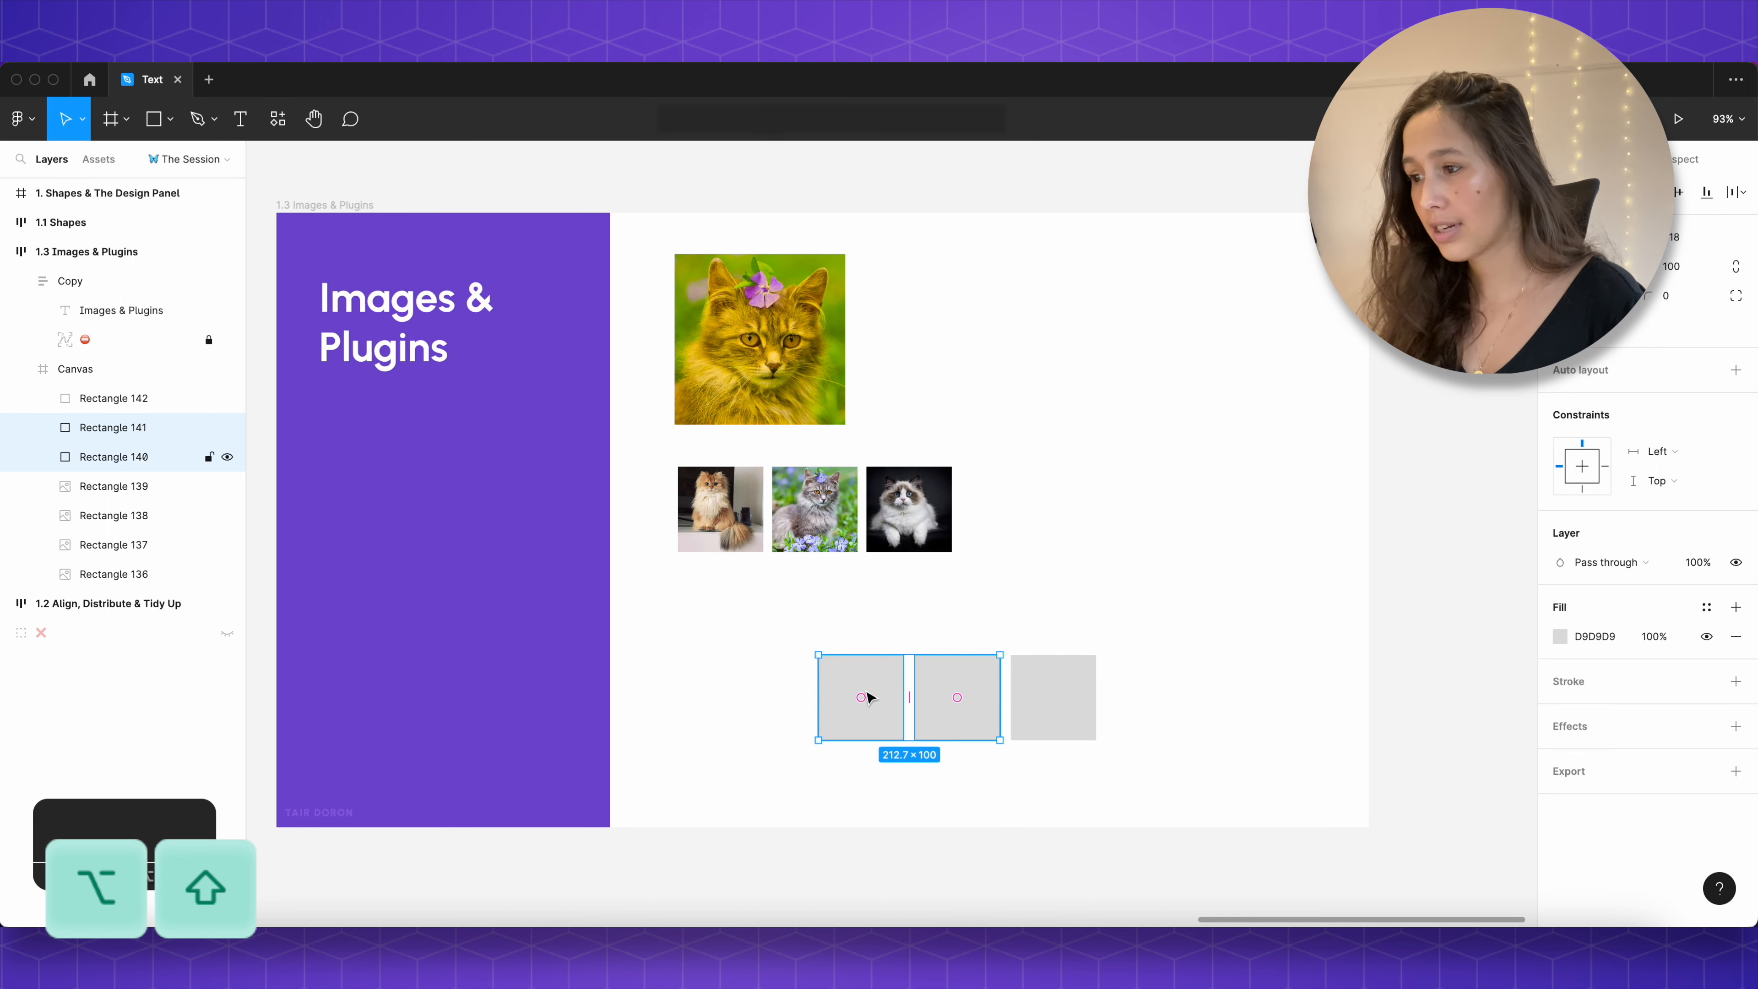
{"action": "left_click", "coordinate": [1044, 682], "text": "alt+shift"}
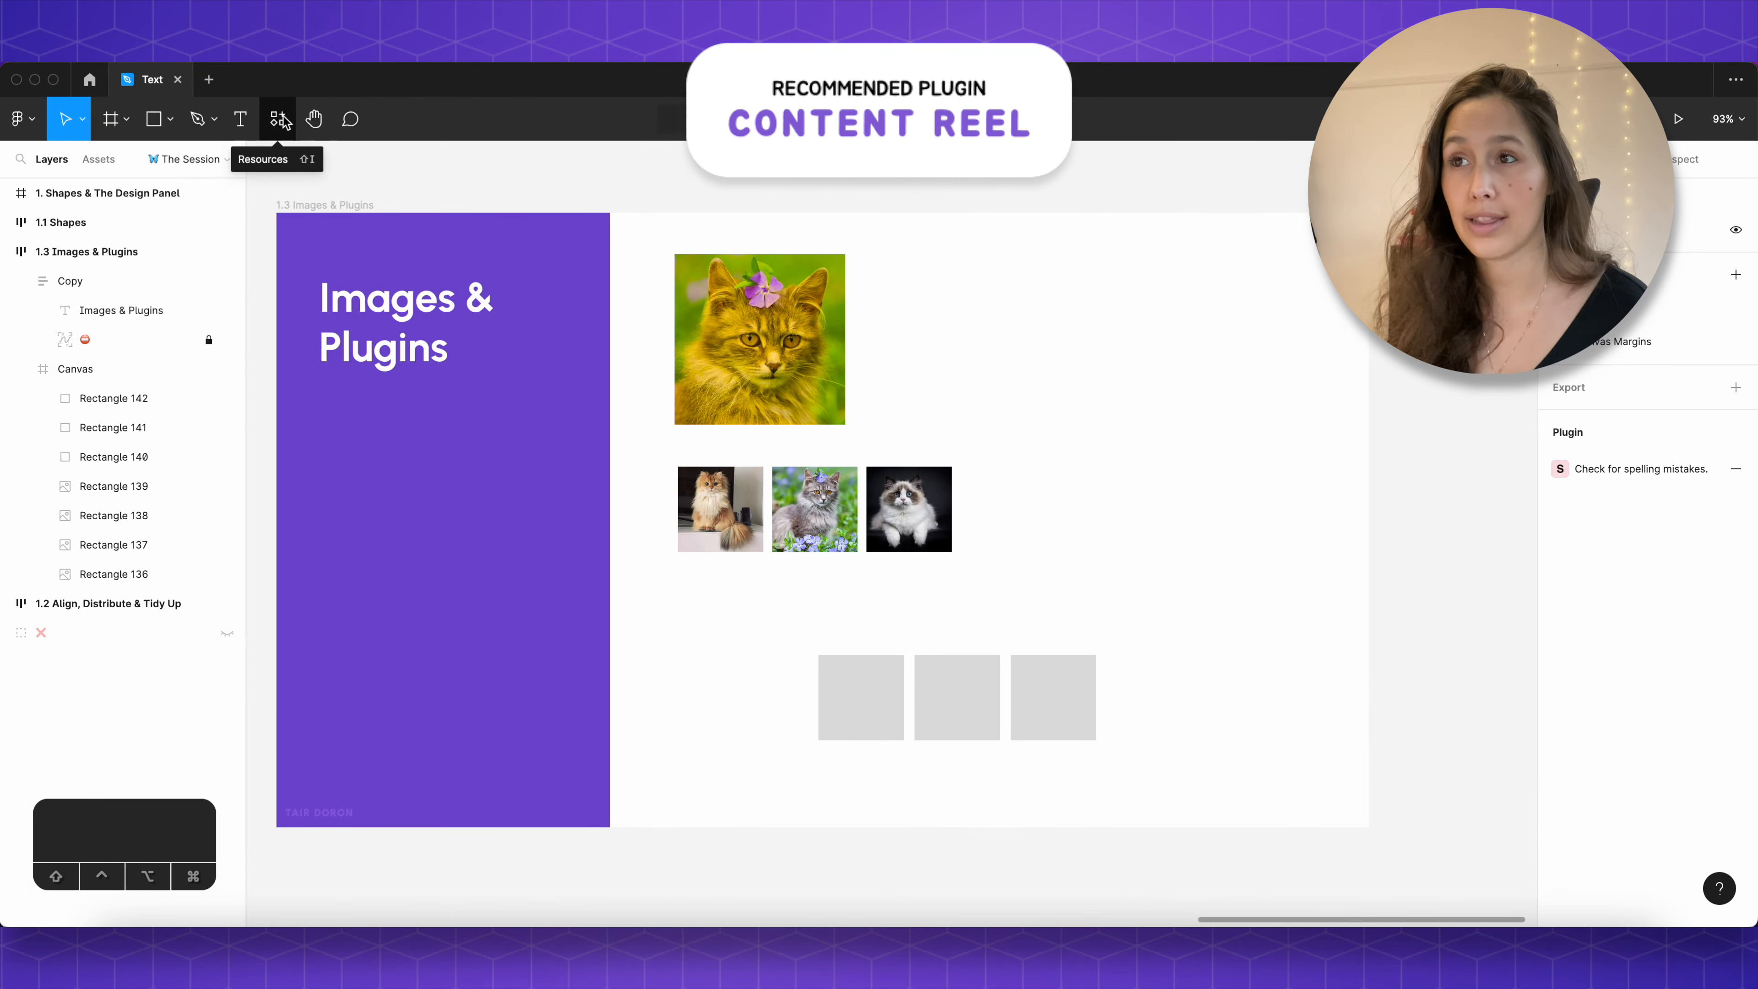
Step: Find the Content Reel plugin, run it, and place its window clear of the grey squares
{"action": "left_click", "coordinate": [282, 121]}
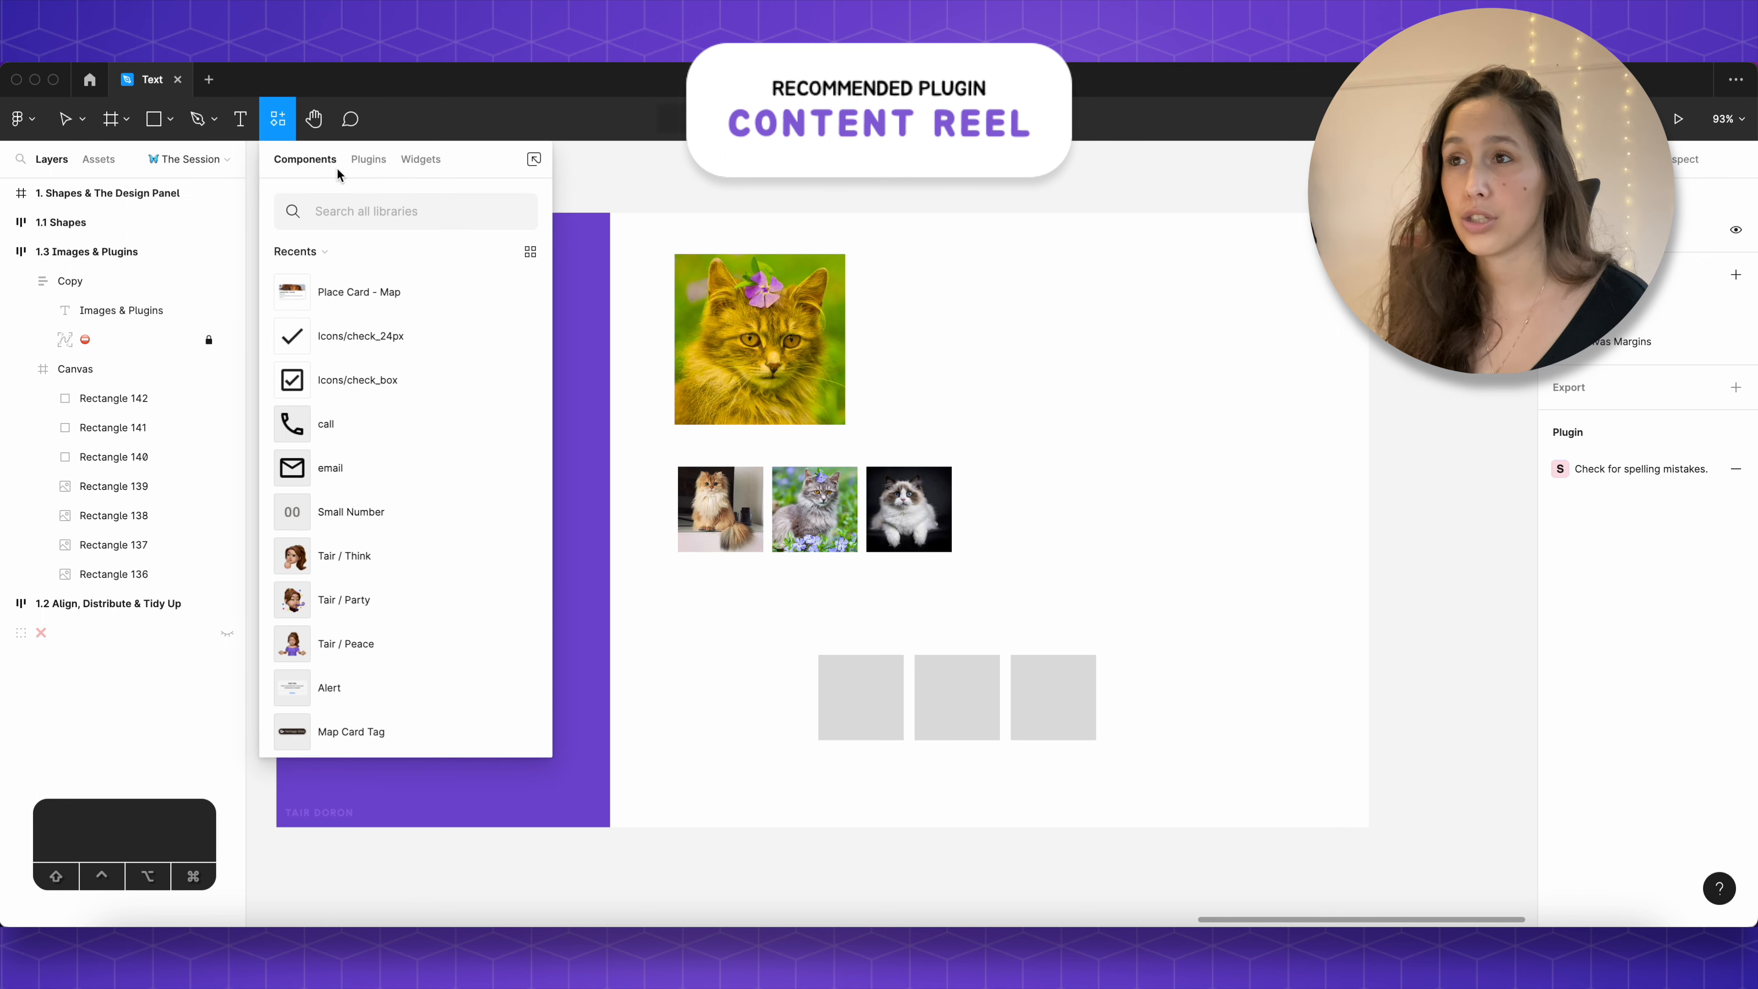
{"action": "left_click", "coordinate": [361, 165]}
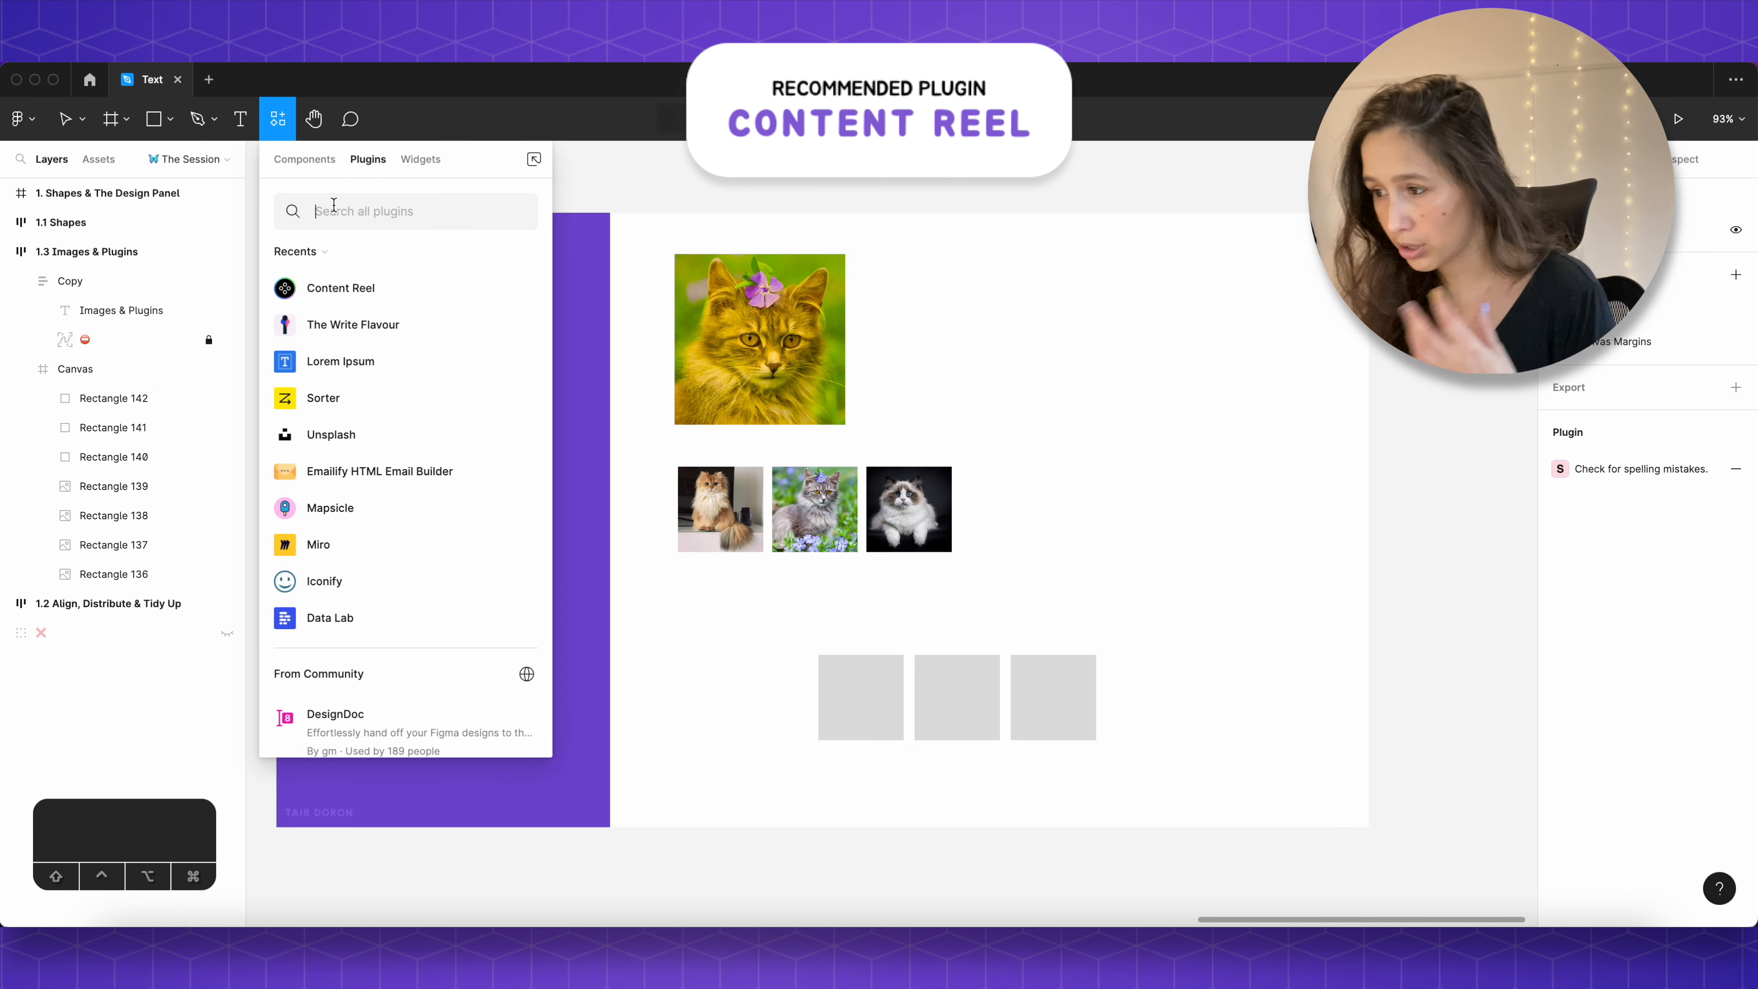
{"action": "left_click", "coordinate": [334, 207]}
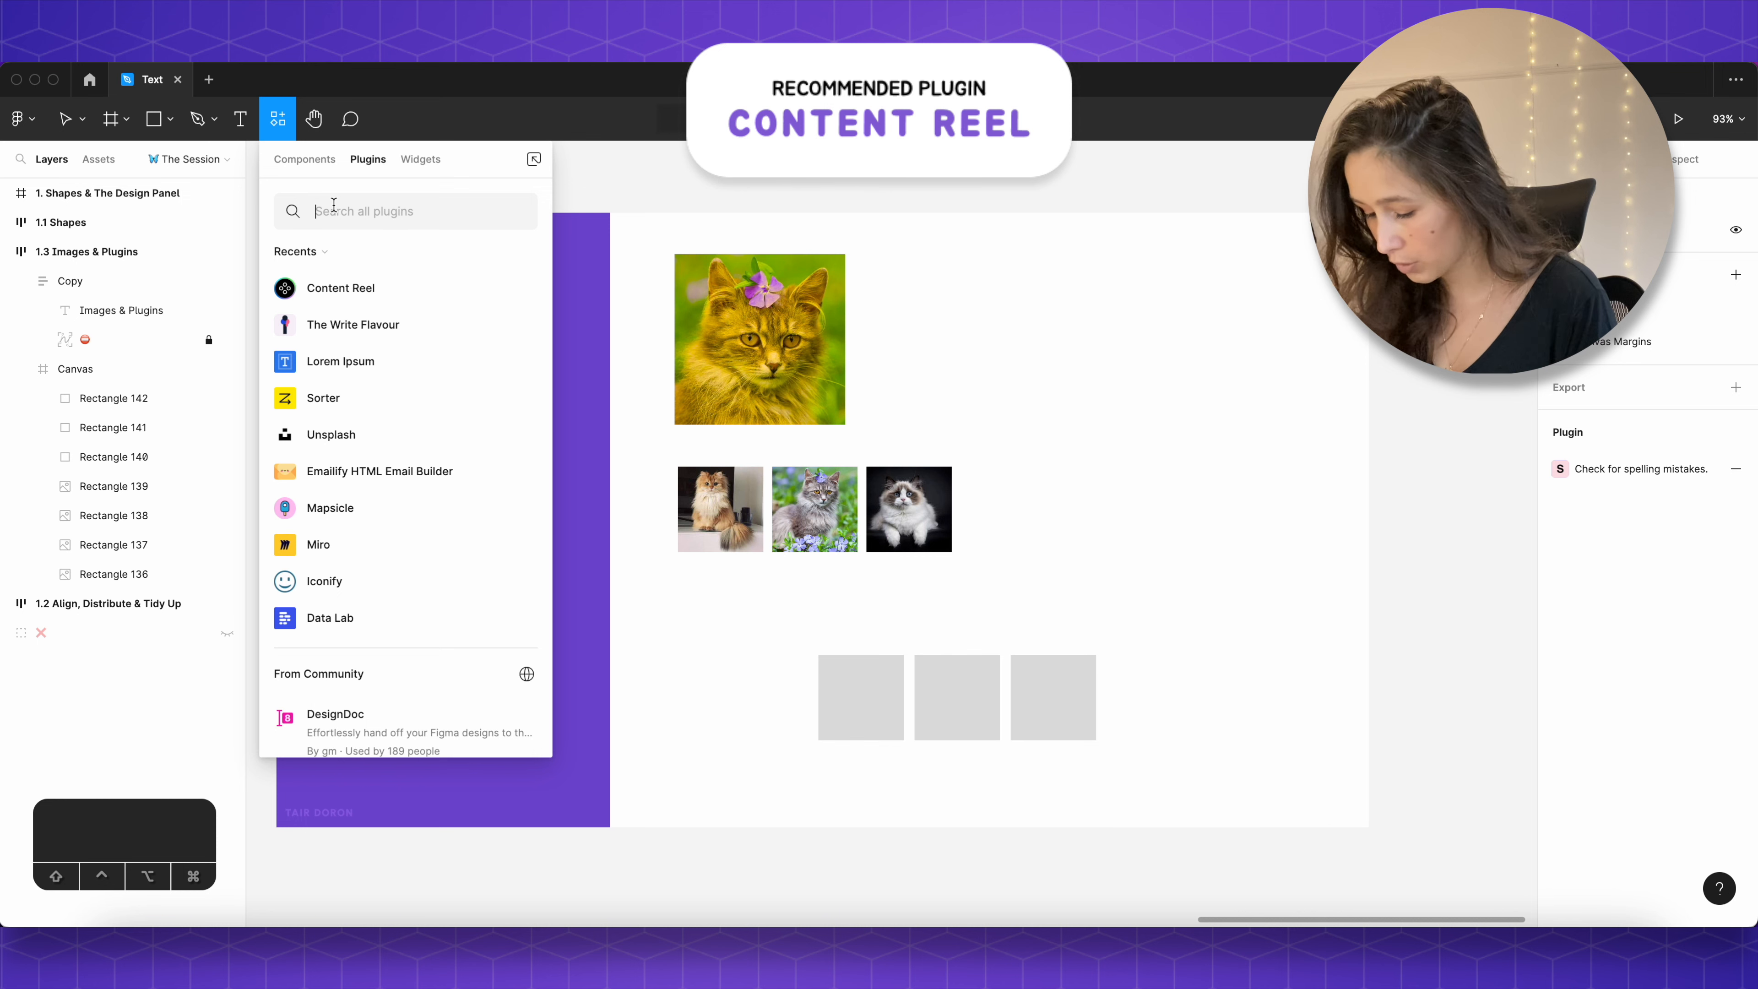
{"action": "type", "text": "Content reel"}
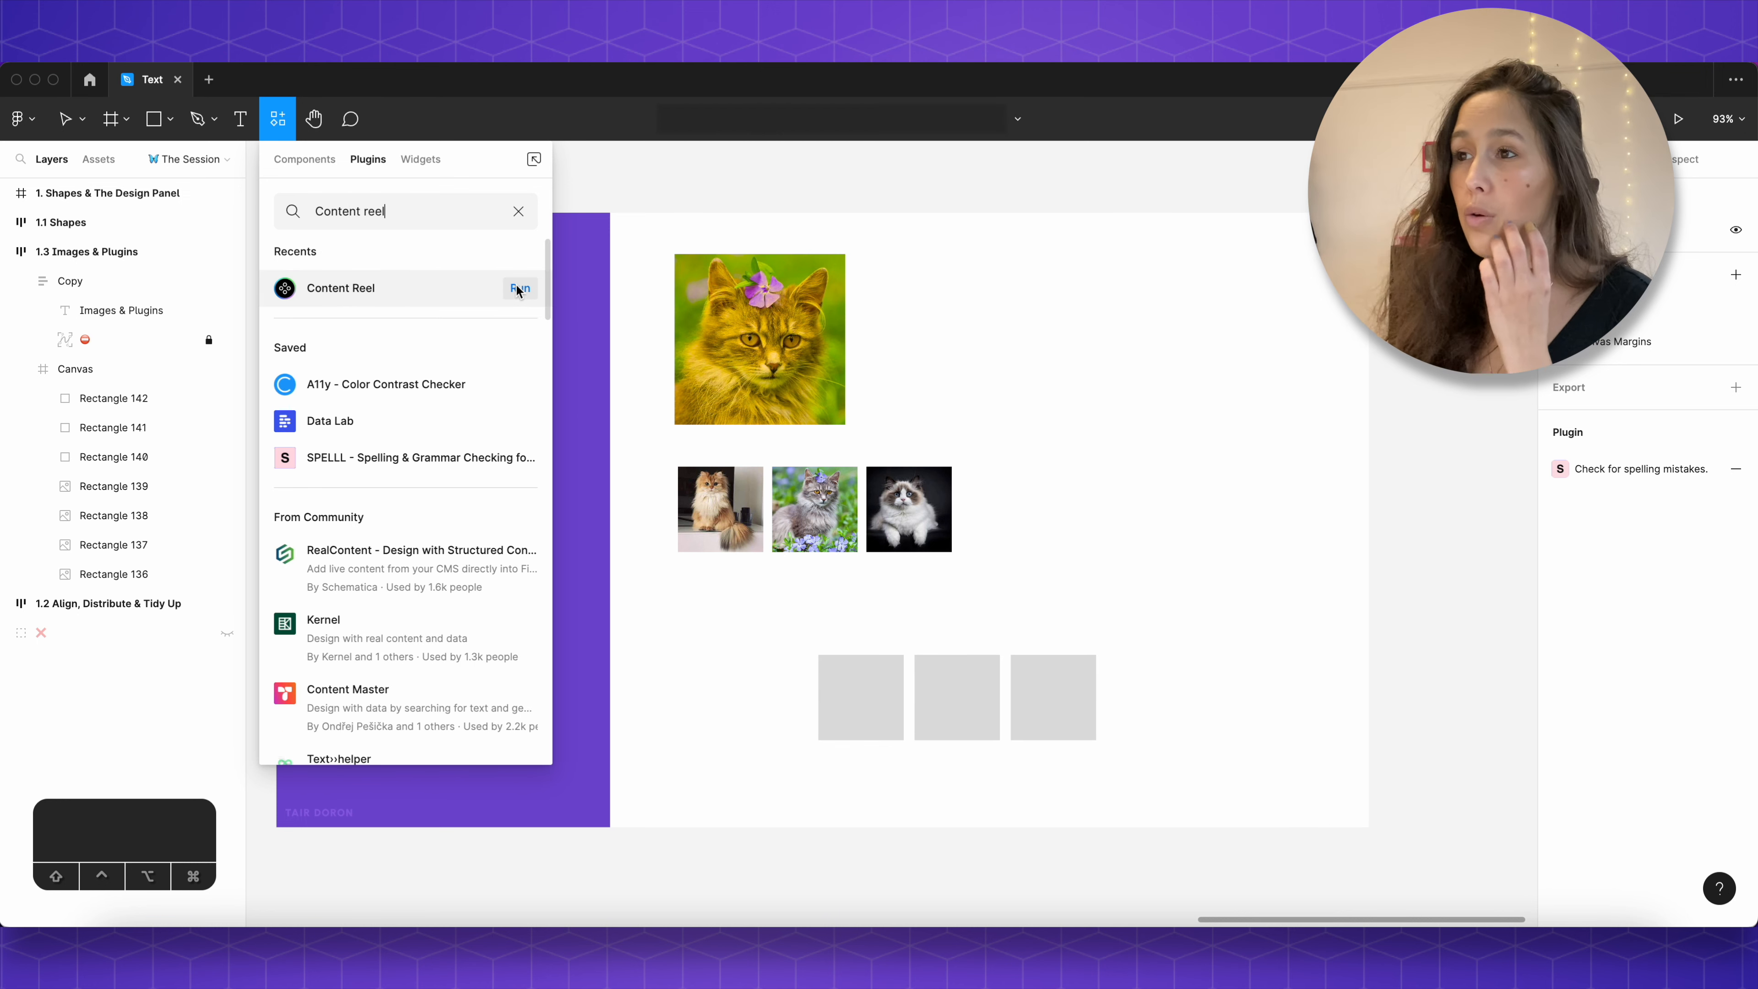
{"action": "left_click", "coordinate": [521, 288]}
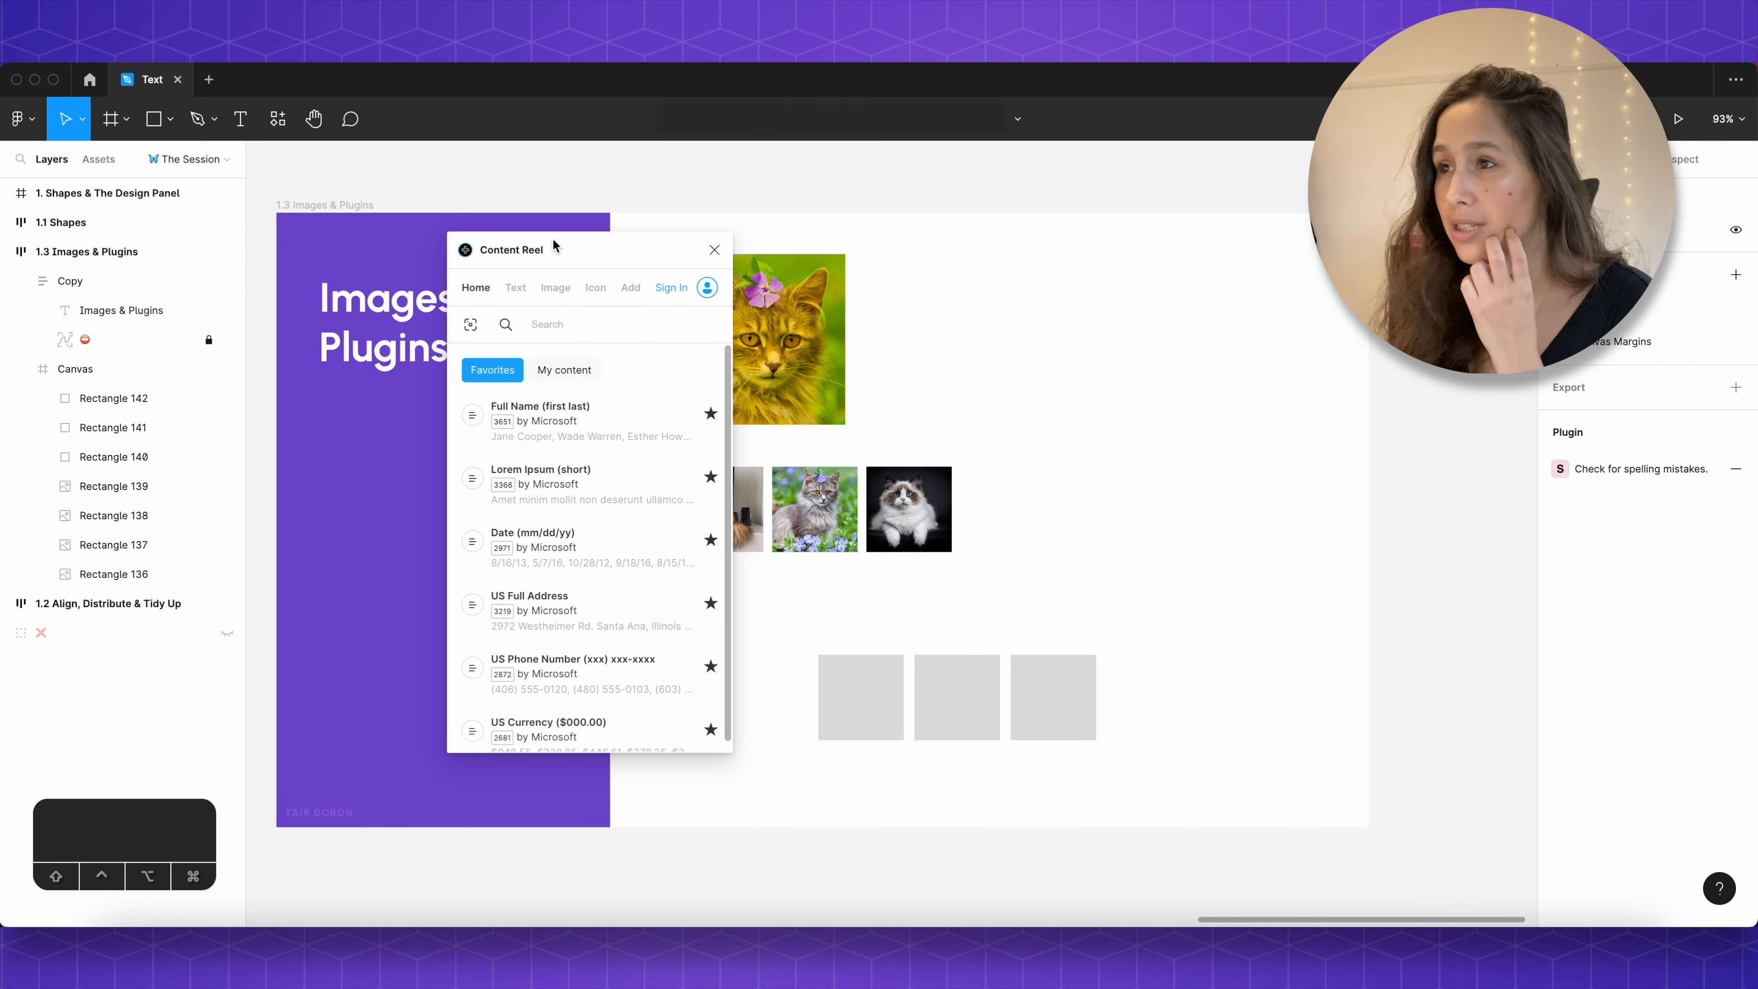
{"action": "left_click_drag", "start_coordinate": [552, 238], "coordinate": [561, 271]}
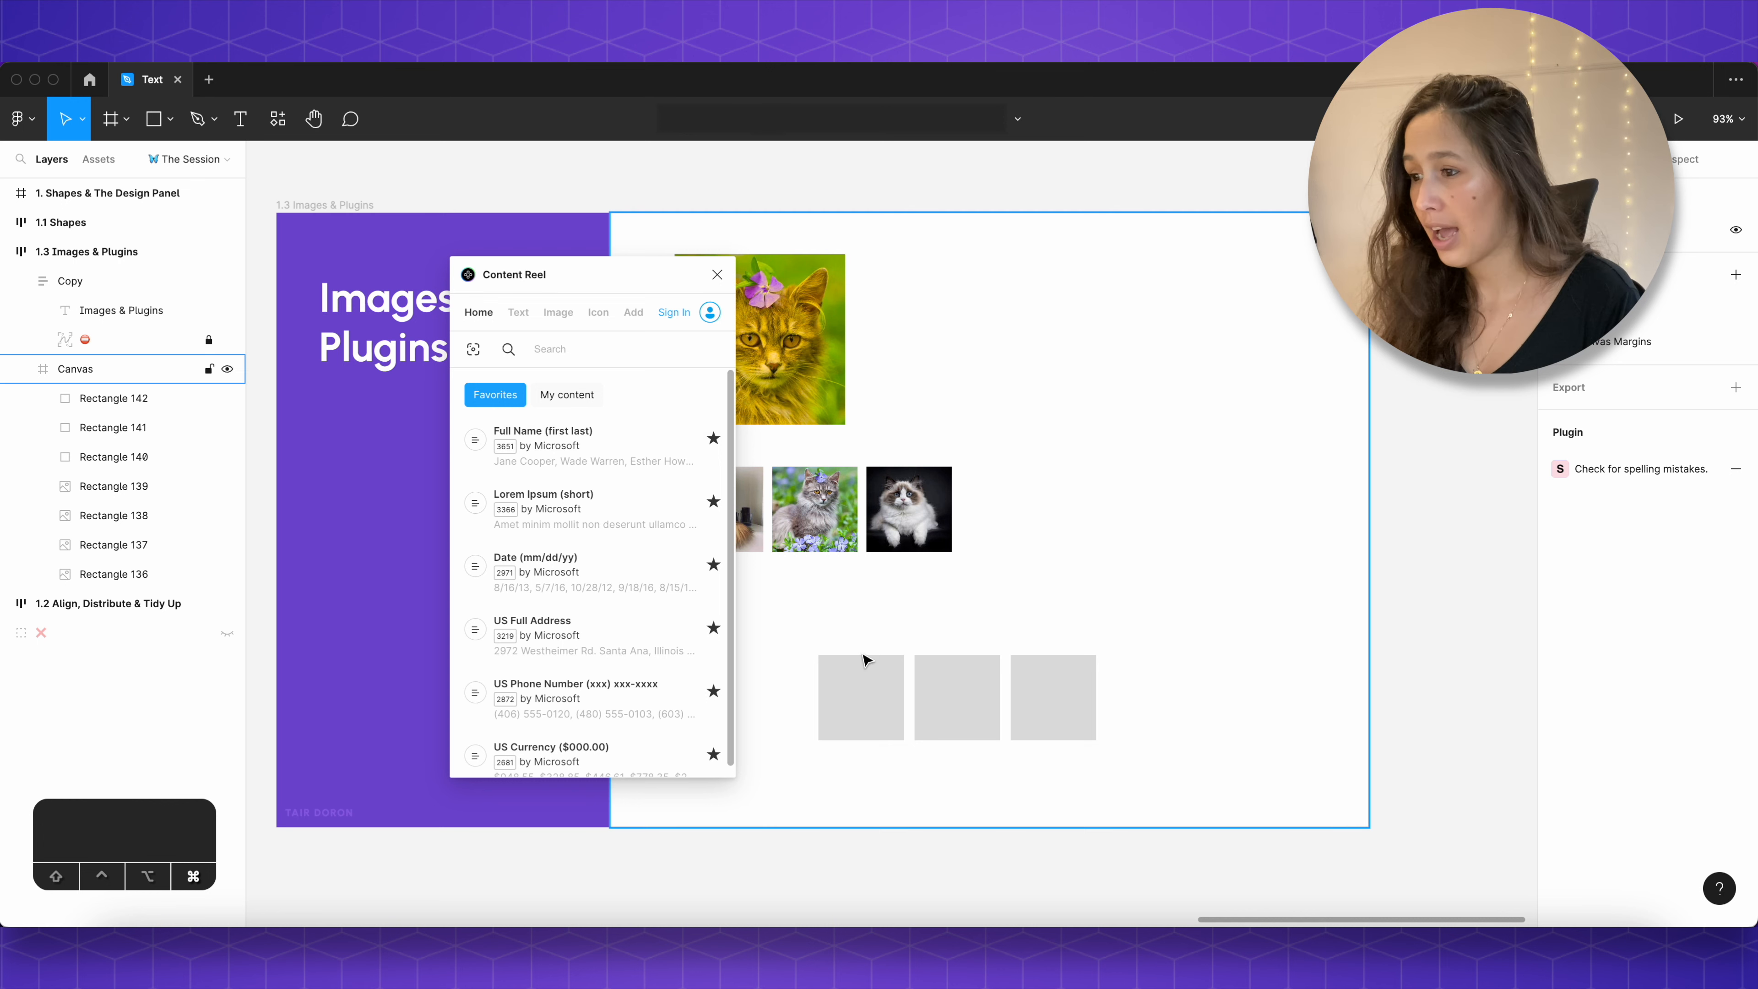
Step: Select the three grey squares together and fill them with Content Reel's Avatars (female) image set by Microsoft
{"action": "left_click", "coordinate": [865, 692]}
{"action": "left_click", "coordinate": [957, 693], "text": "shift"}
{"action": "left_click", "coordinate": [1026, 687], "text": "shift"}
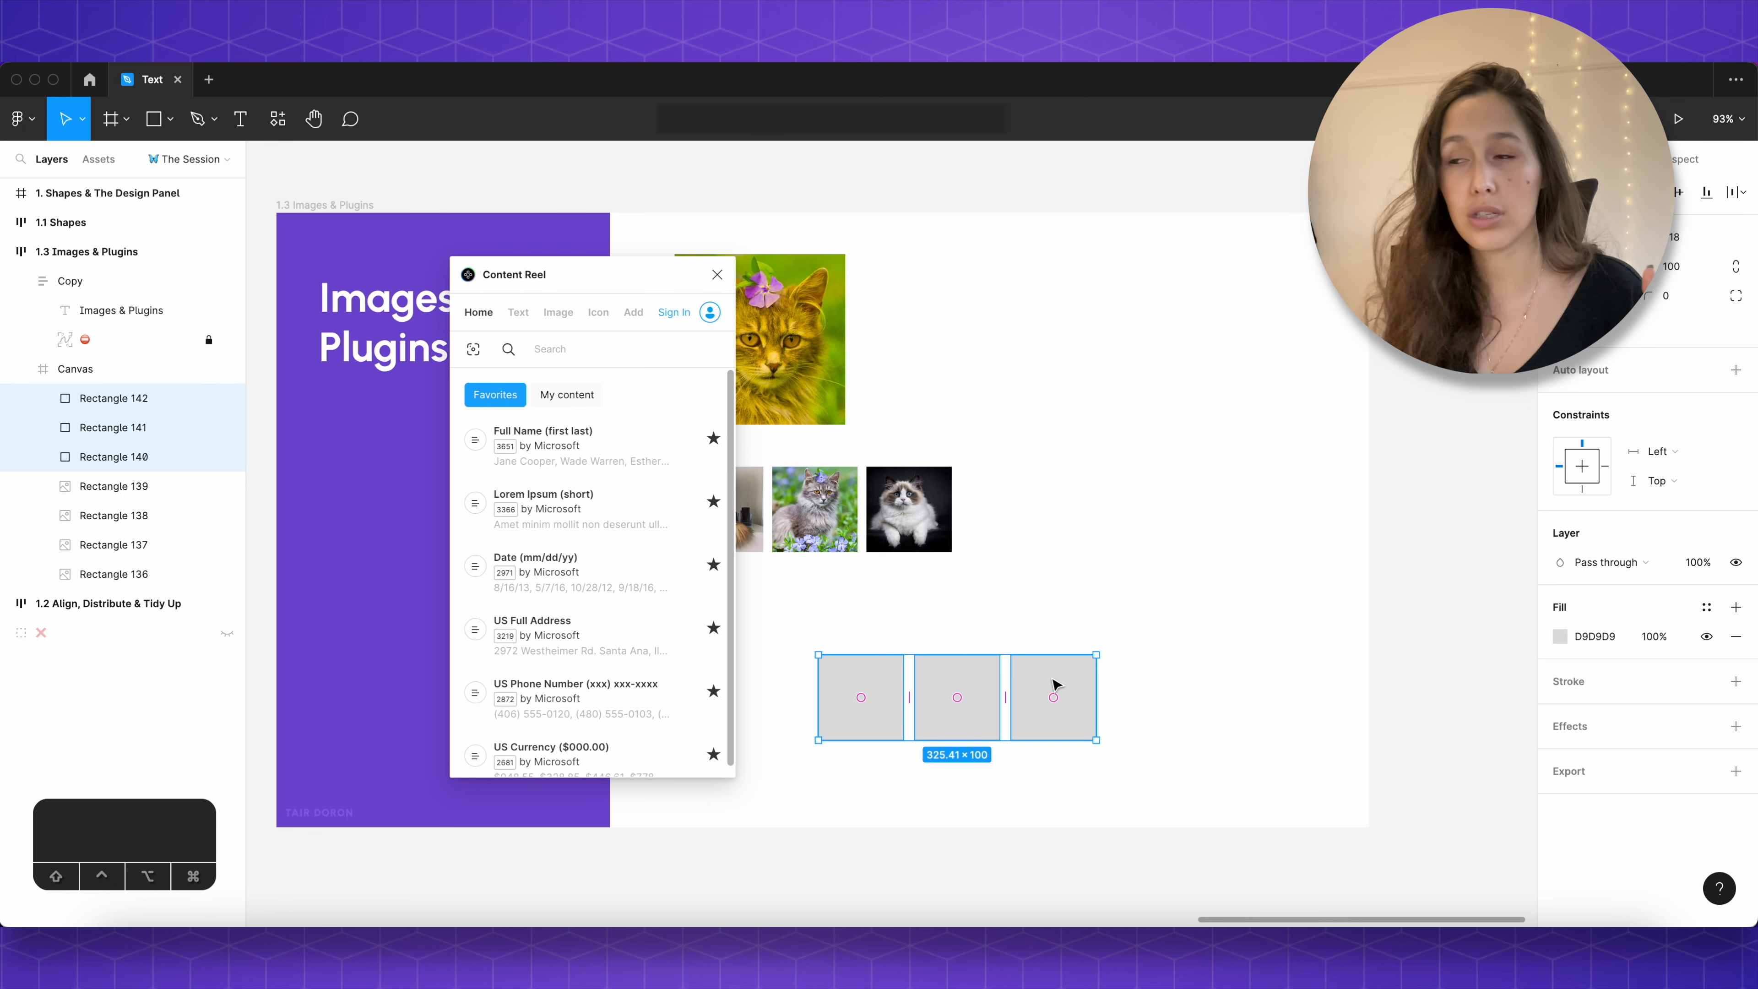
{"action": "left_click", "coordinate": [548, 318]}
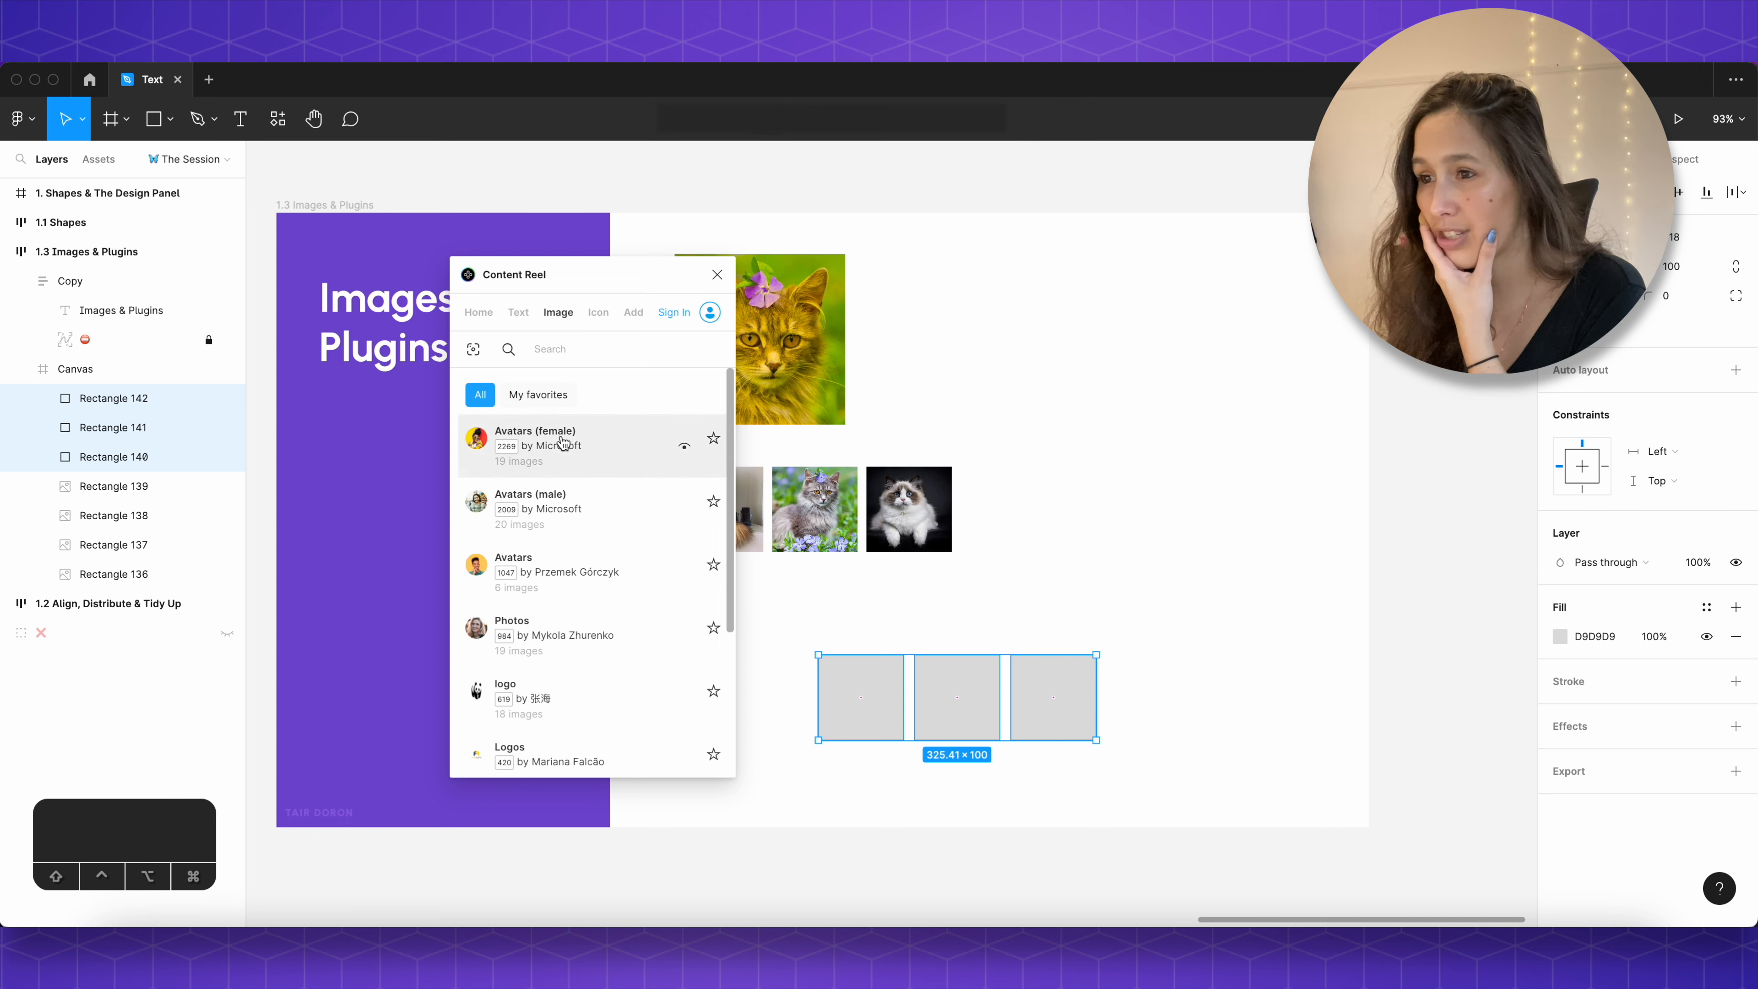
{"action": "left_click", "coordinate": [562, 444]}
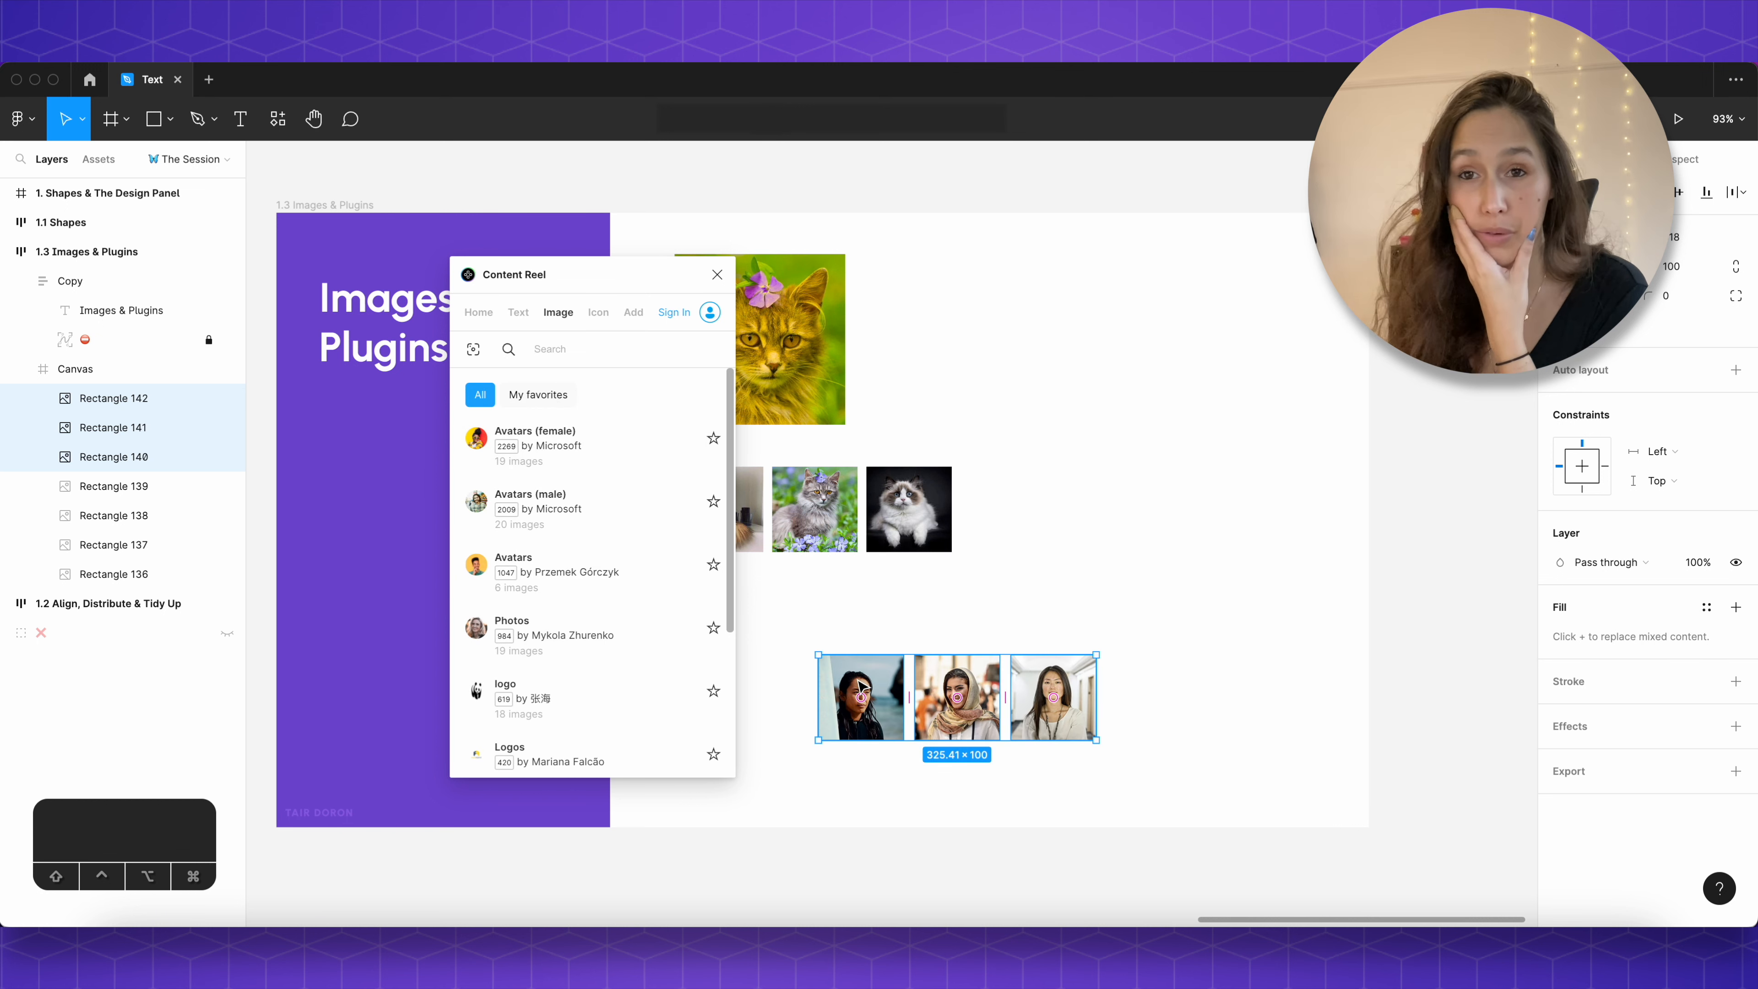
Step: Try Content Reel's Avatars (male), Avatars, Photos and logo image sets on the three selected squares
{"action": "left_click", "coordinate": [551, 512]}
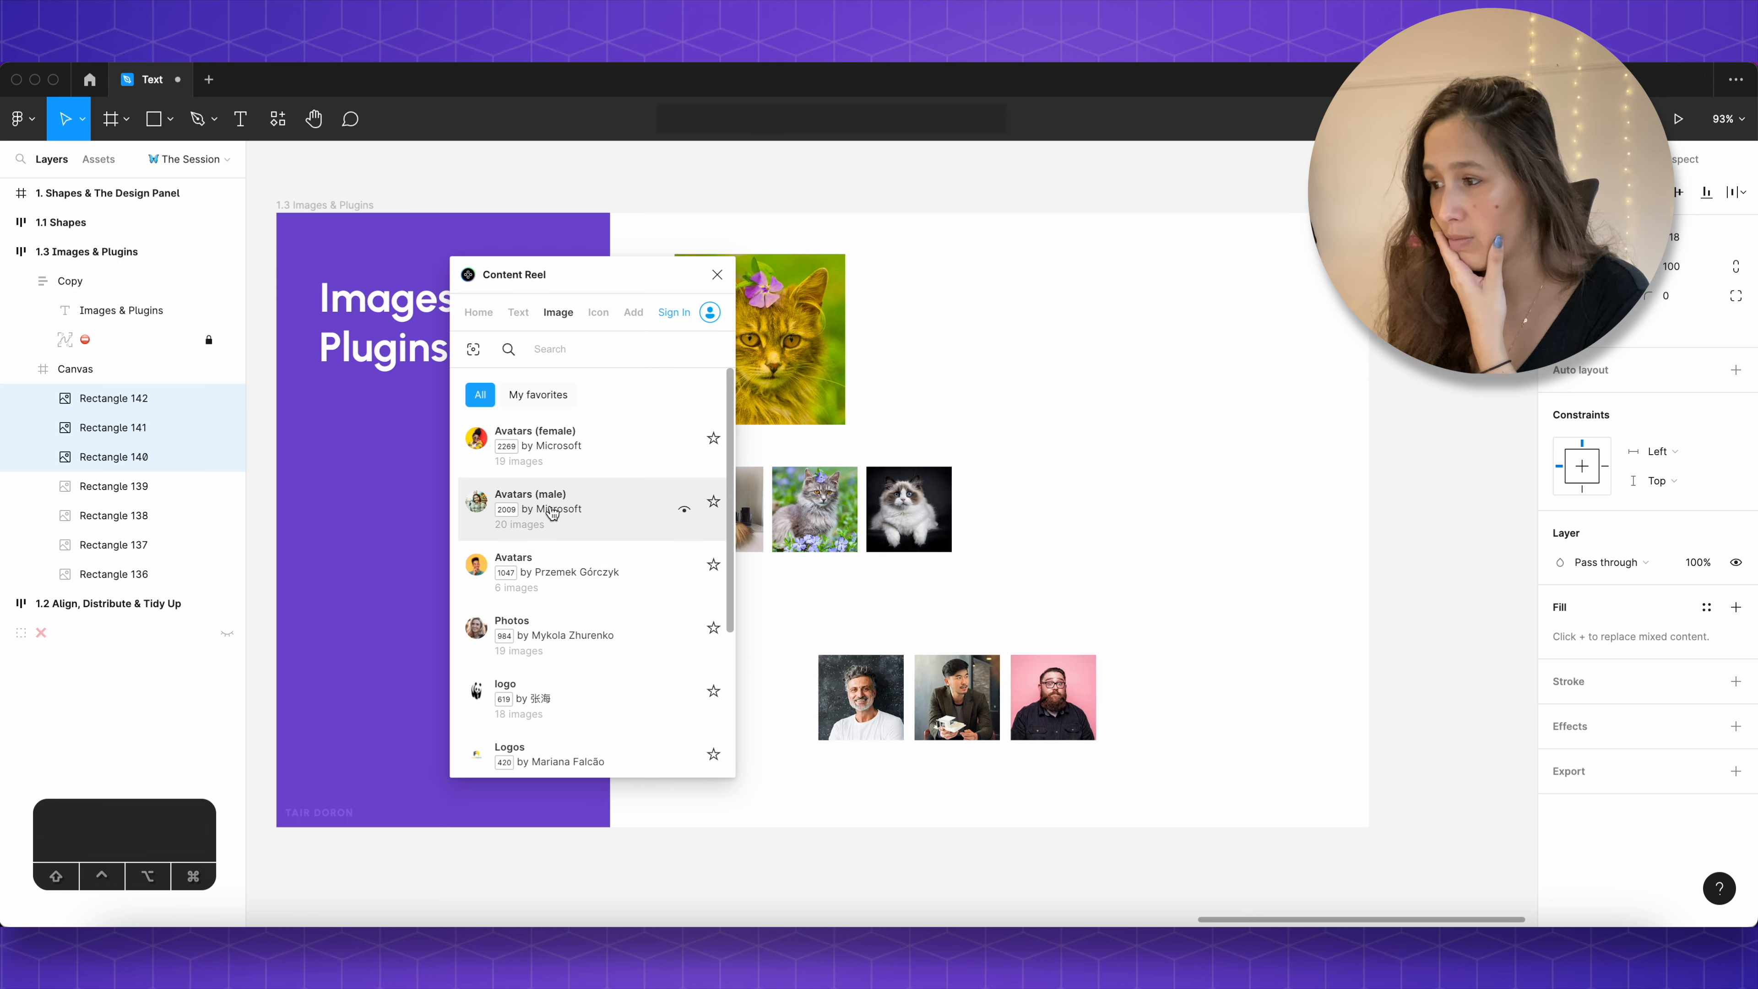
{"action": "left_click", "coordinate": [564, 579]}
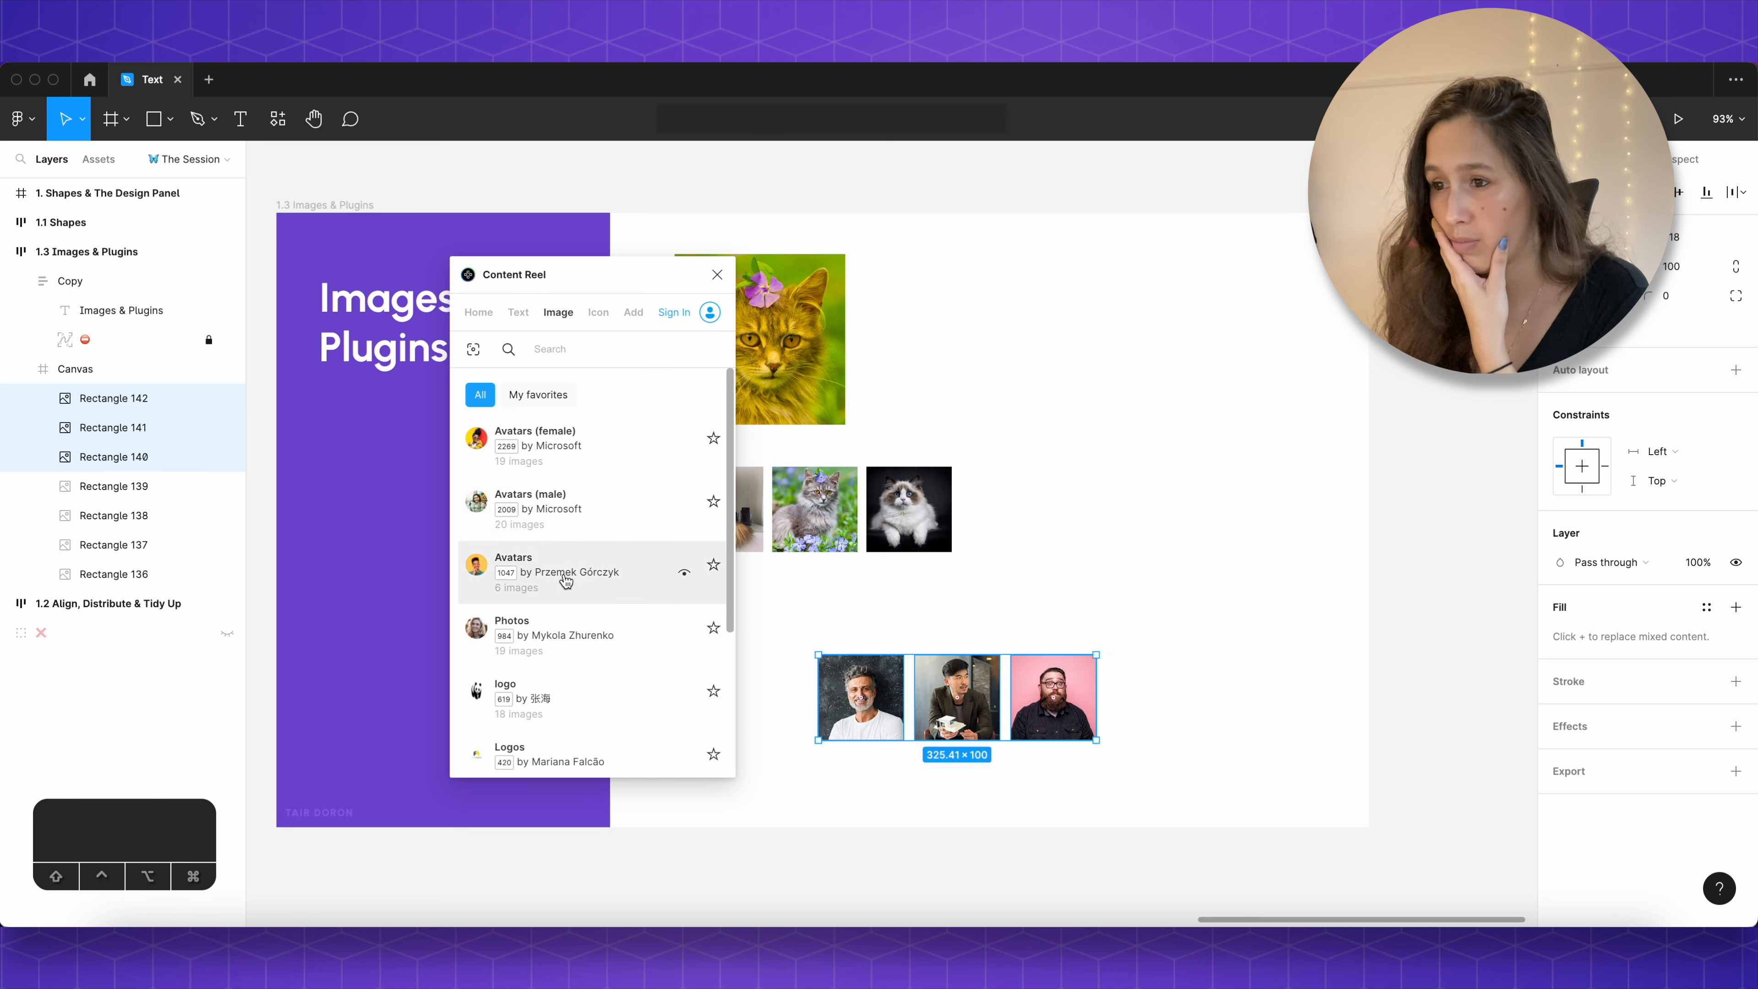
{"action": "left_click", "coordinate": [567, 627]}
{"action": "left_click", "coordinate": [543, 713]}
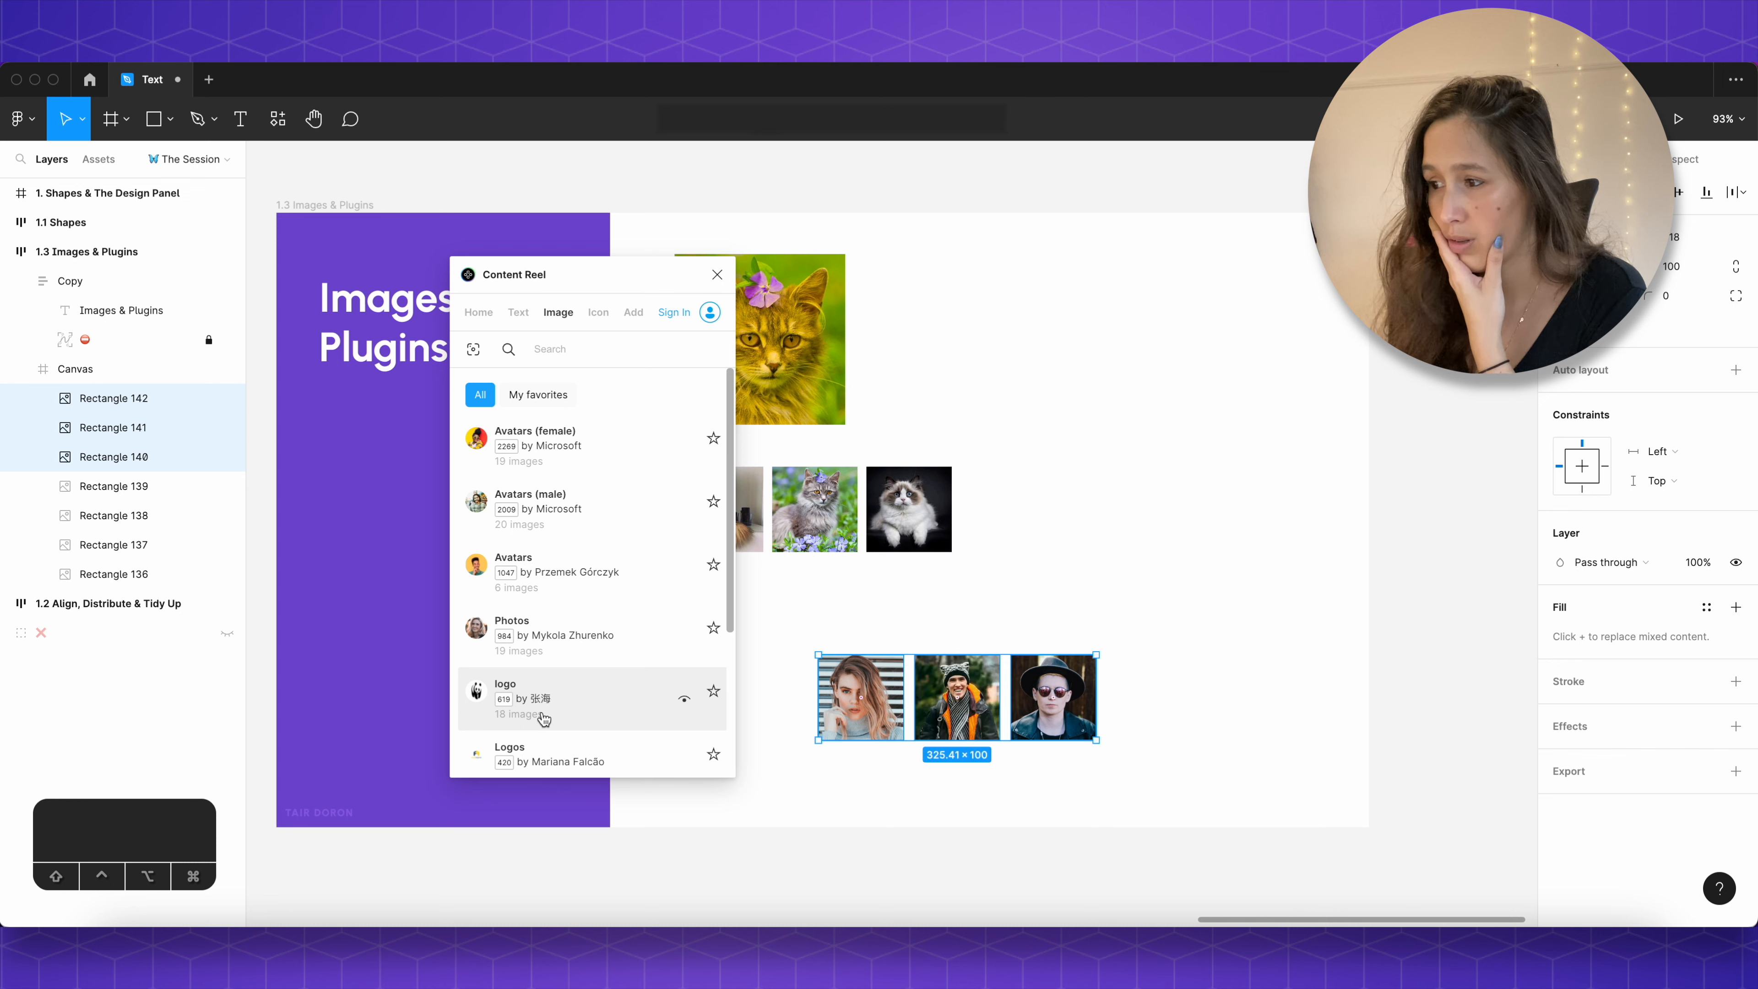
Step: Try the Avatars (Female) set further down the list, and fill the three selected squares with the Maps - Default set
{"action": "scroll", "coordinate": [543, 717], "scroll_direction": "down", "scroll_amount": 3}
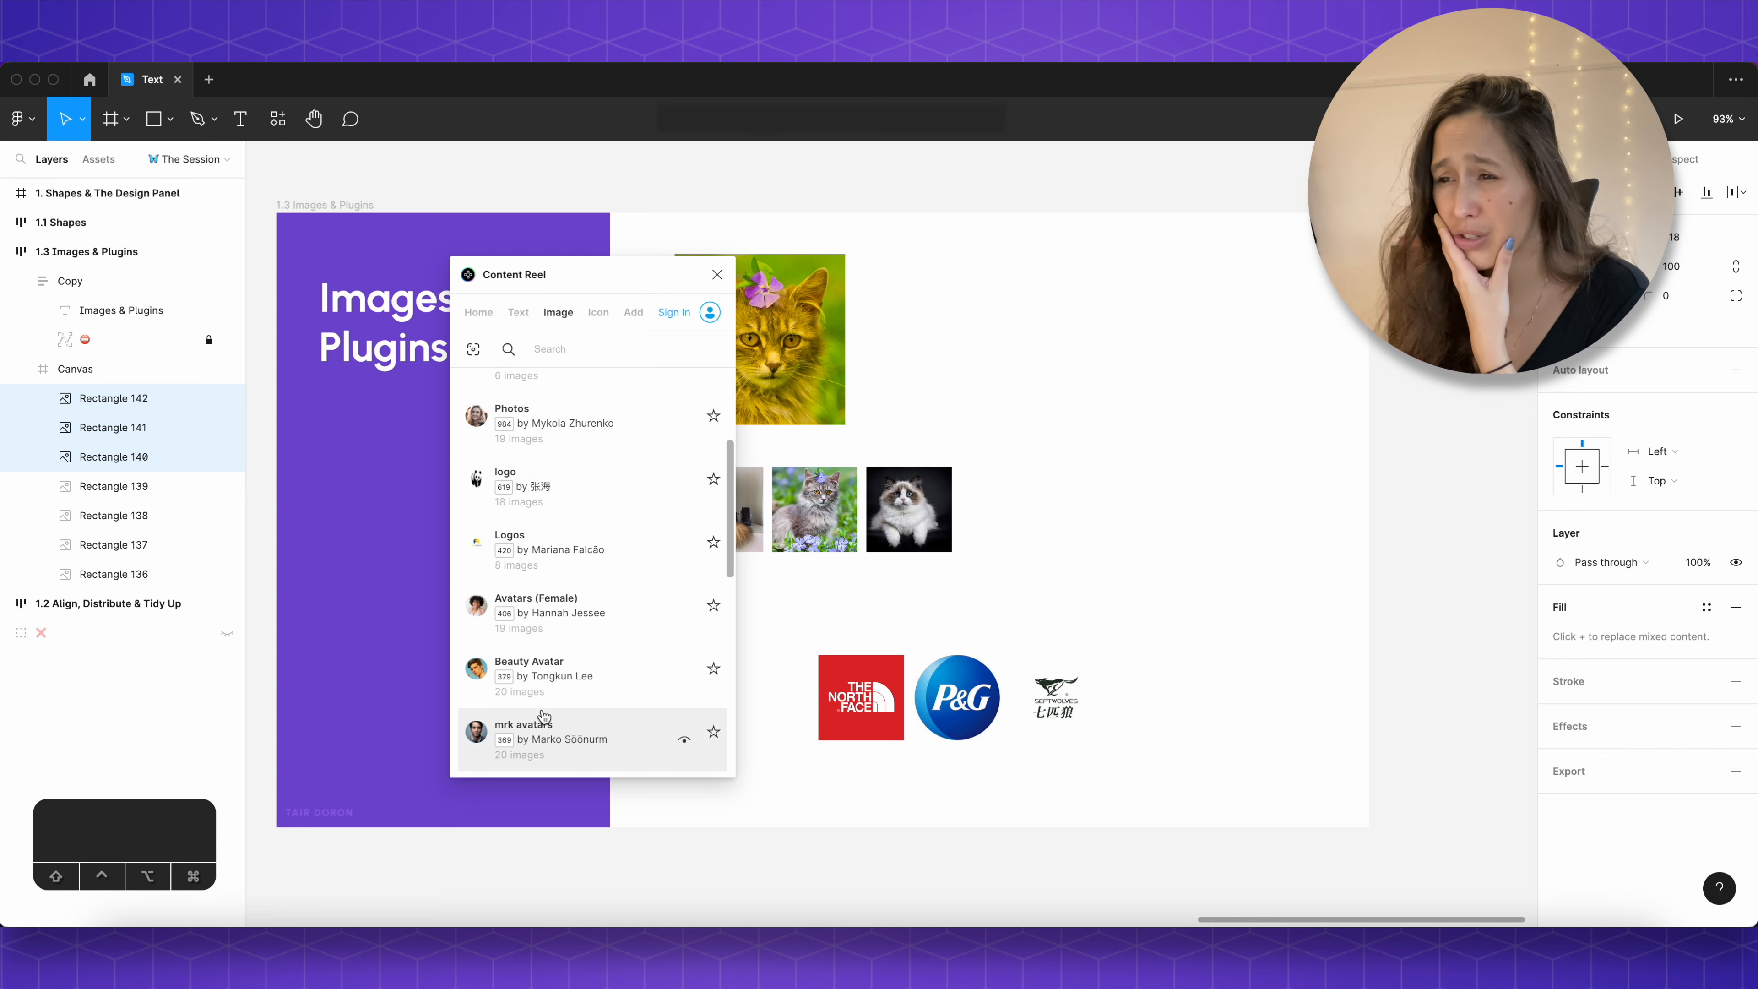
{"action": "left_click", "coordinate": [549, 605]}
{"action": "scroll", "coordinate": [548, 605], "scroll_direction": "down", "scroll_amount": 3}
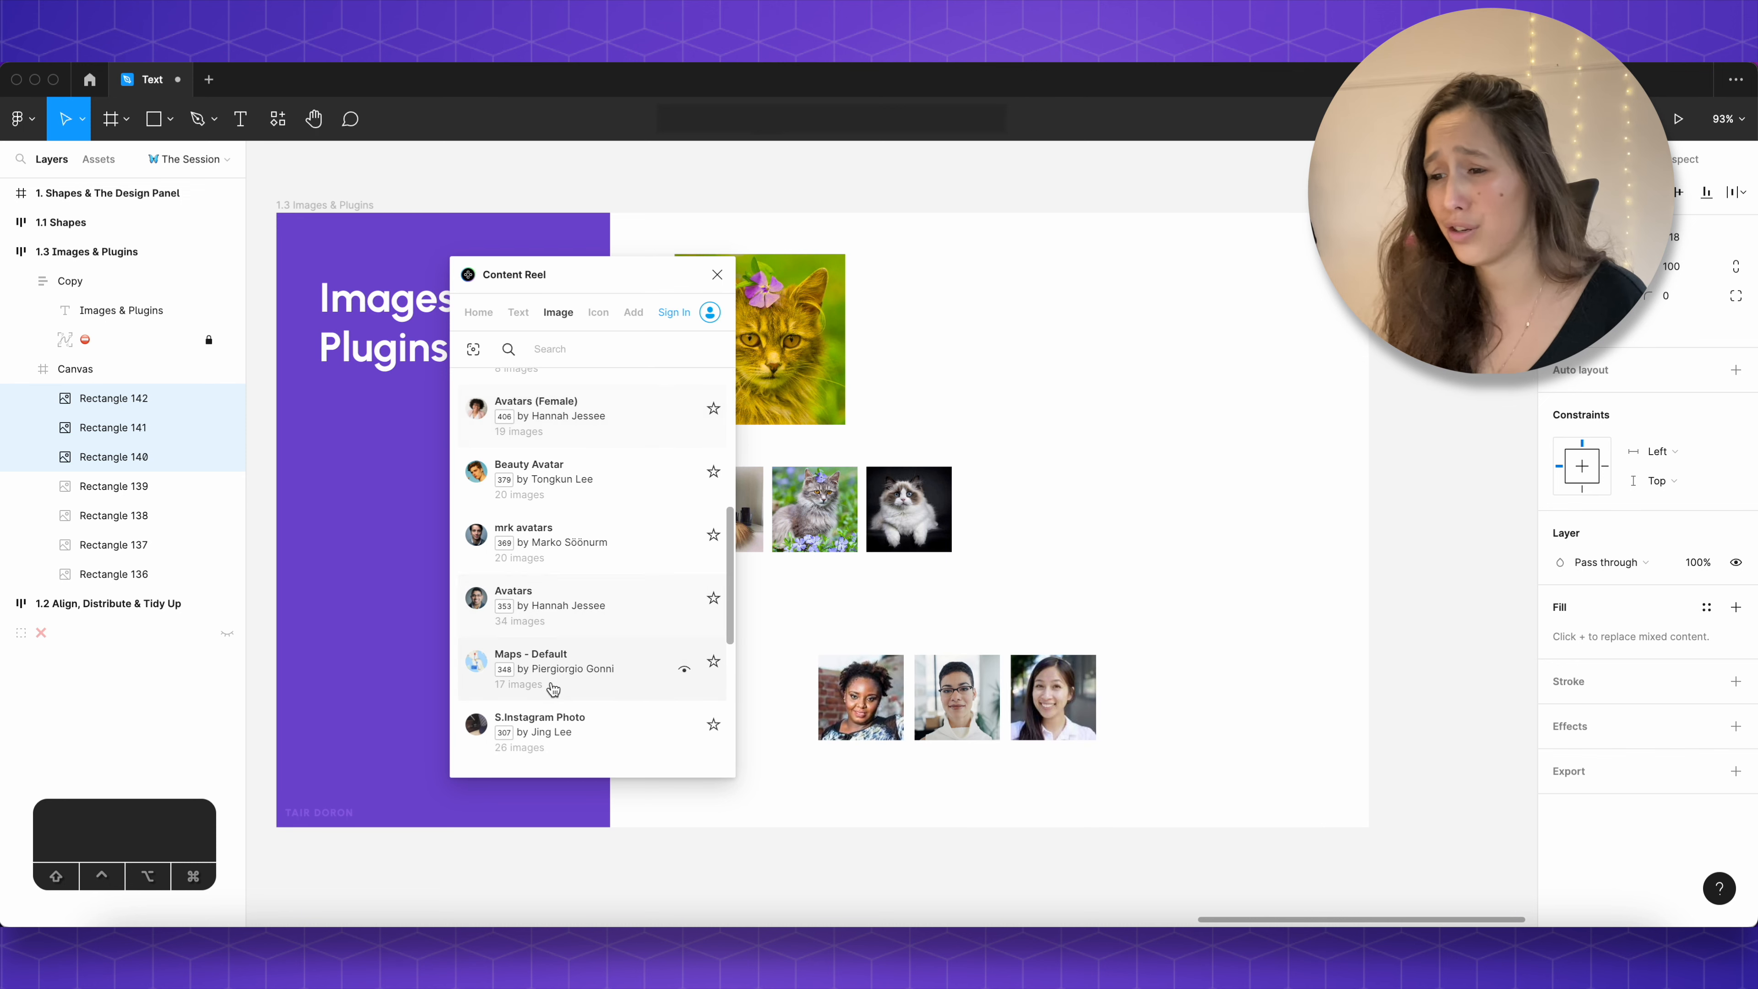
{"action": "left_click", "coordinate": [552, 670]}
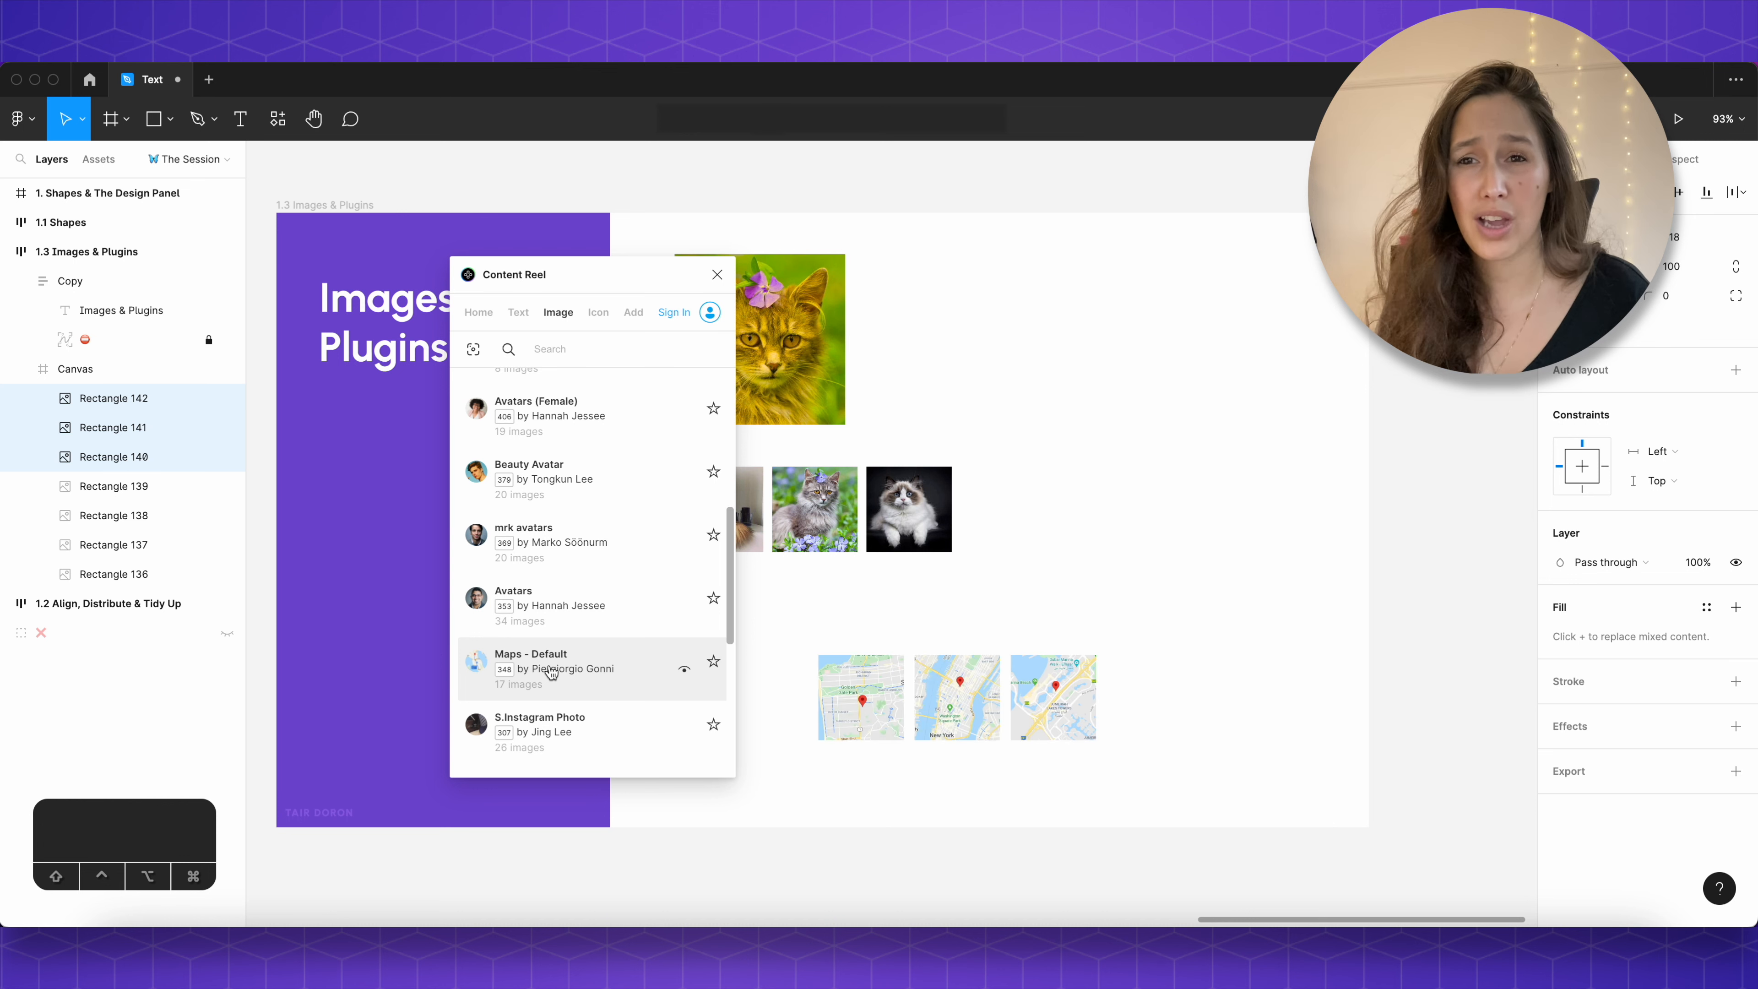